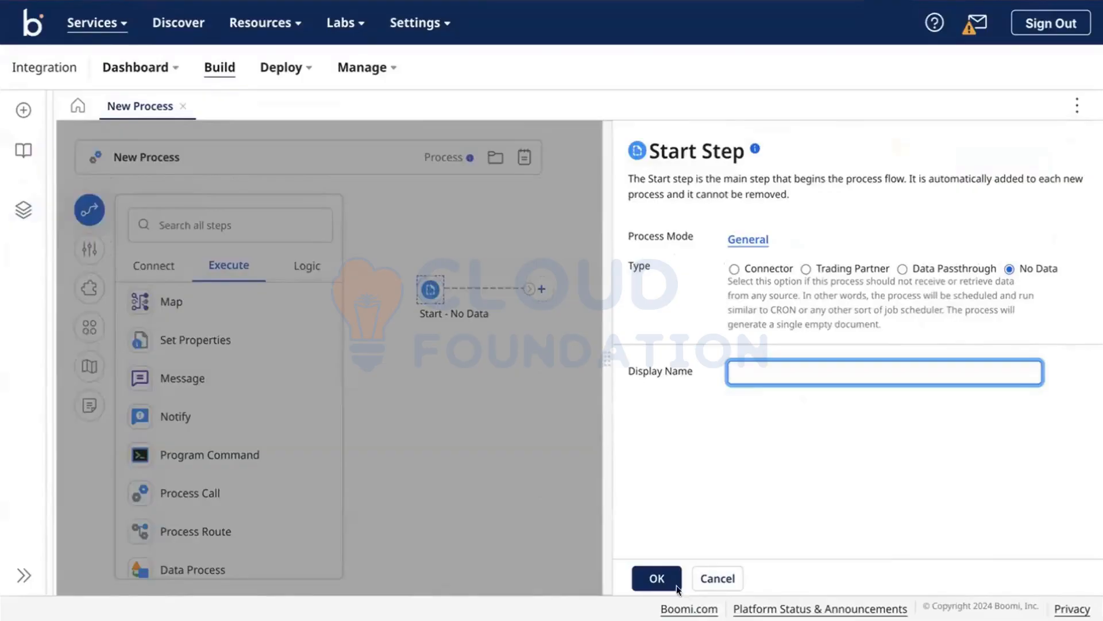
# Step: Look through the Start step's Connector, Trading Partner and Data Passthrough types, and confirm it with the No Data type
pyautogui.click(747, 271)
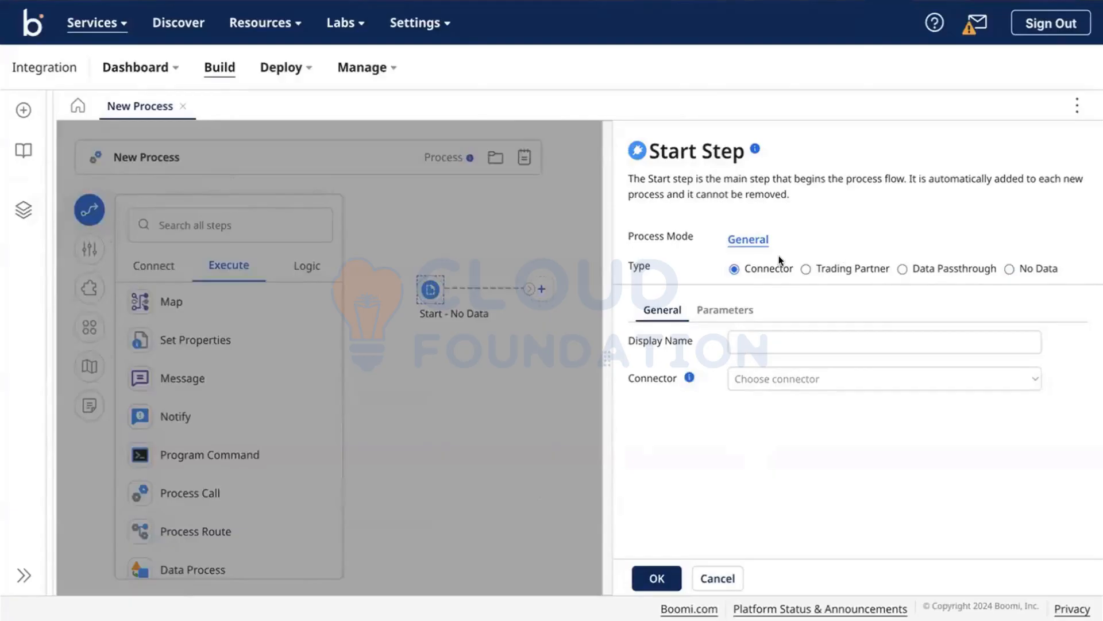
pyautogui.click(807, 268)
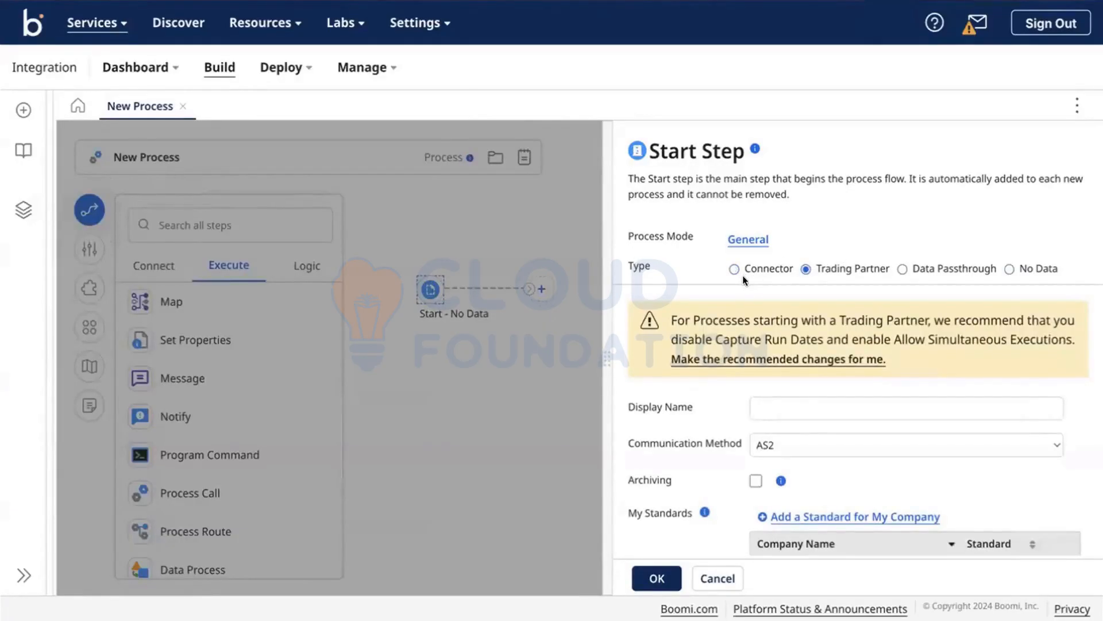
pyautogui.scroll(-1, 669, 347)
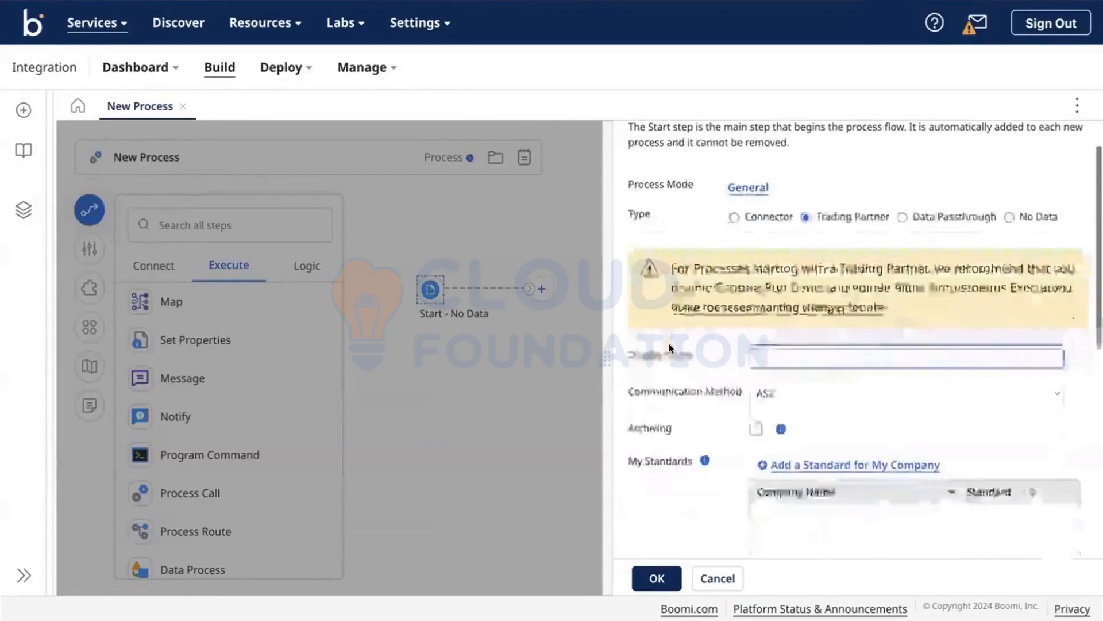
pyautogui.scroll(2, 668, 347)
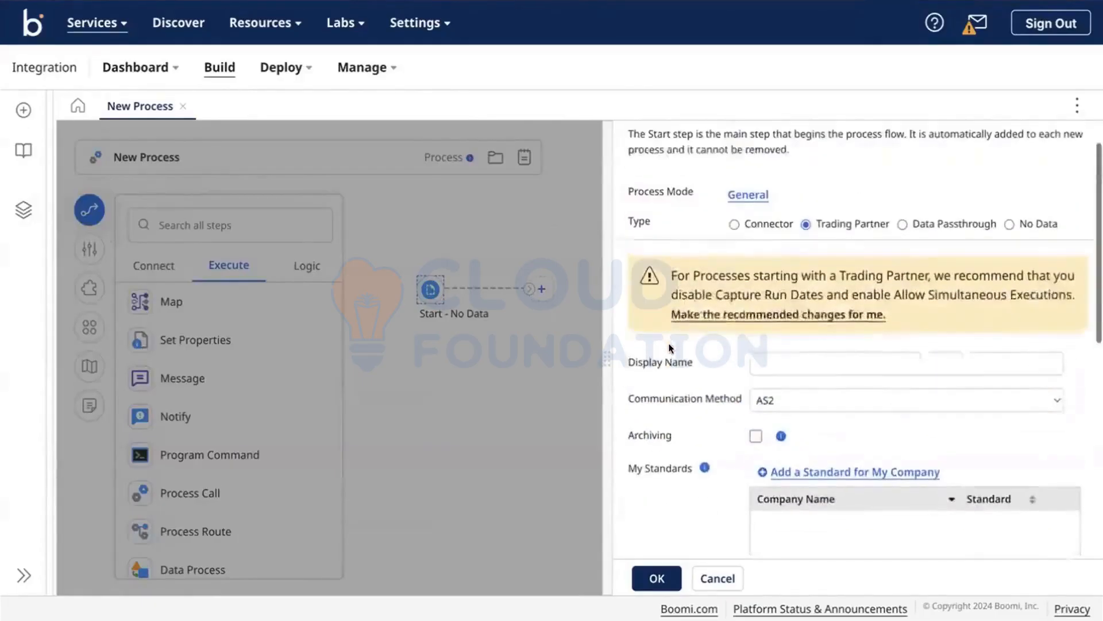
pyautogui.click(933, 231)
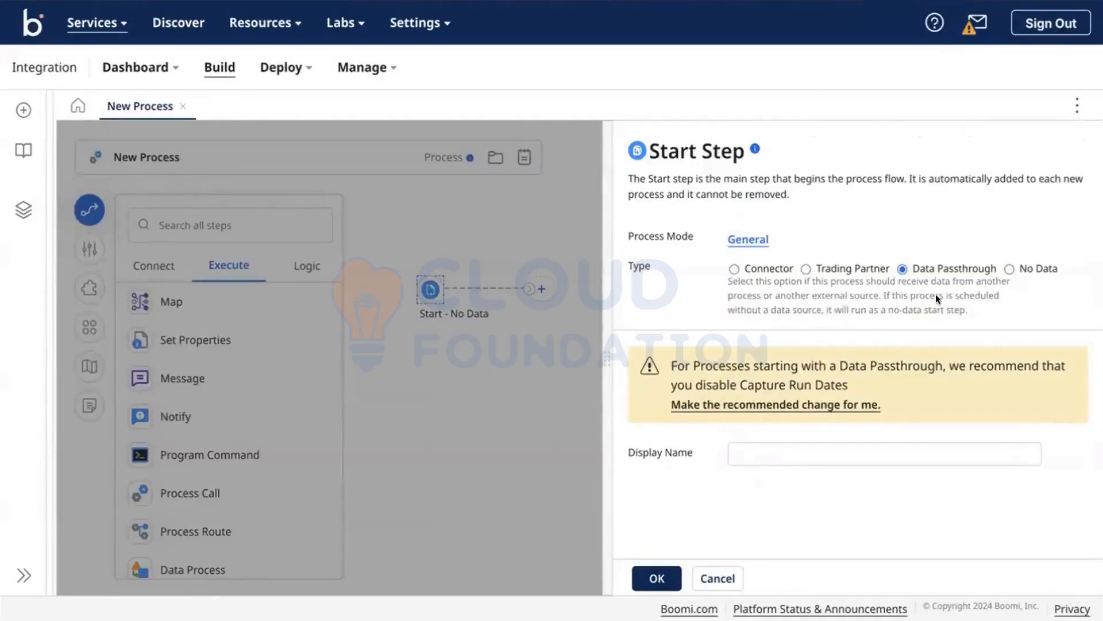
pyautogui.click(1008, 269)
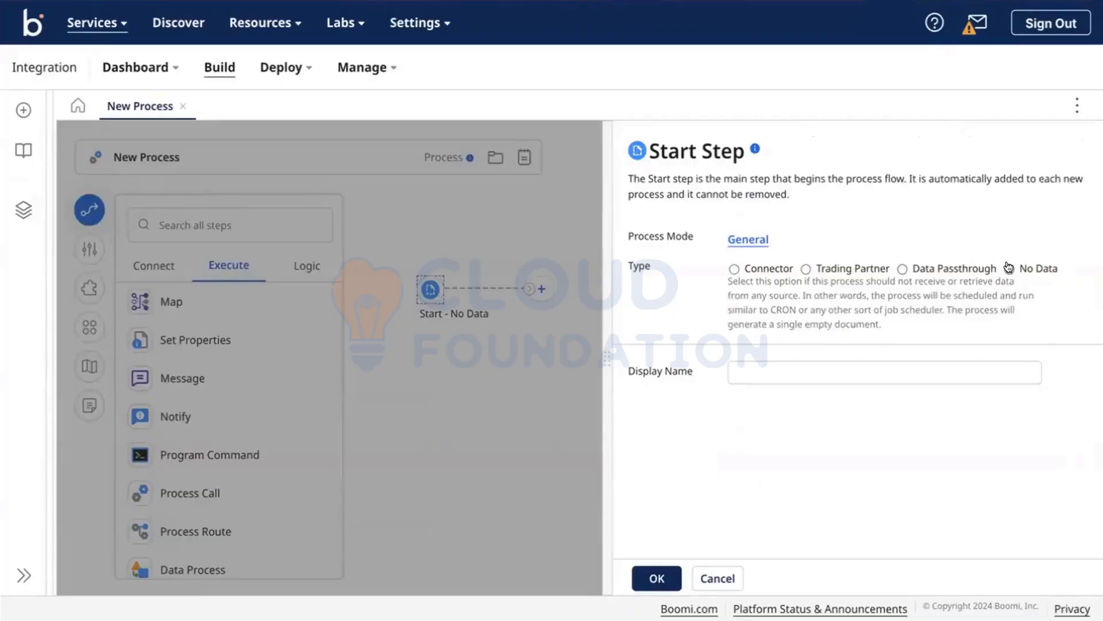
pyautogui.click(657, 577)
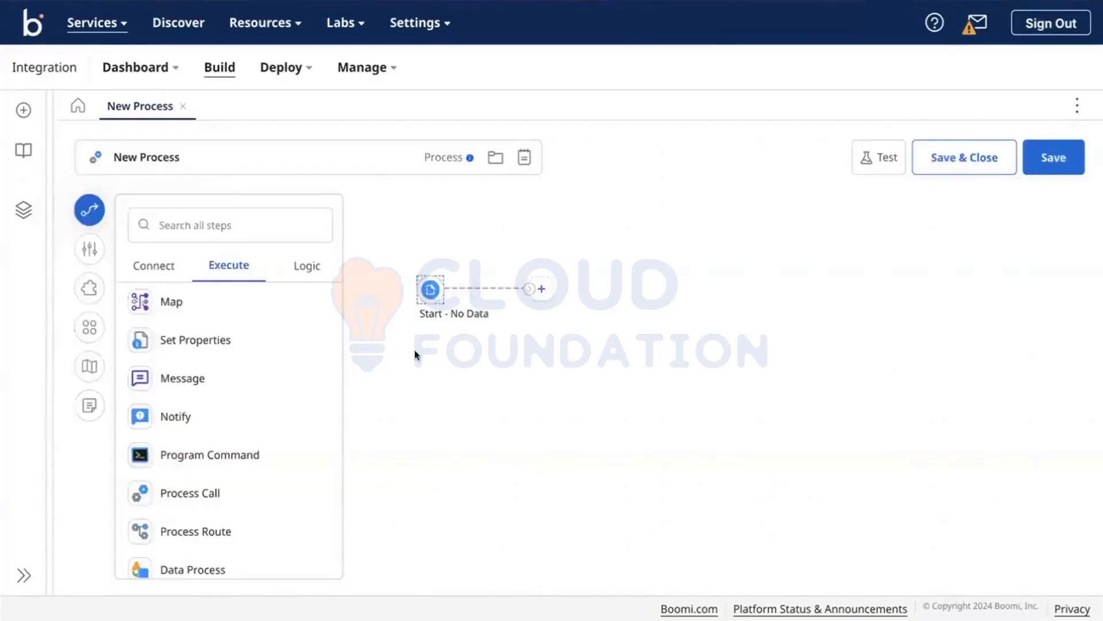
# Step: Give the Start step the display name "start"
pyautogui.click(429, 290)
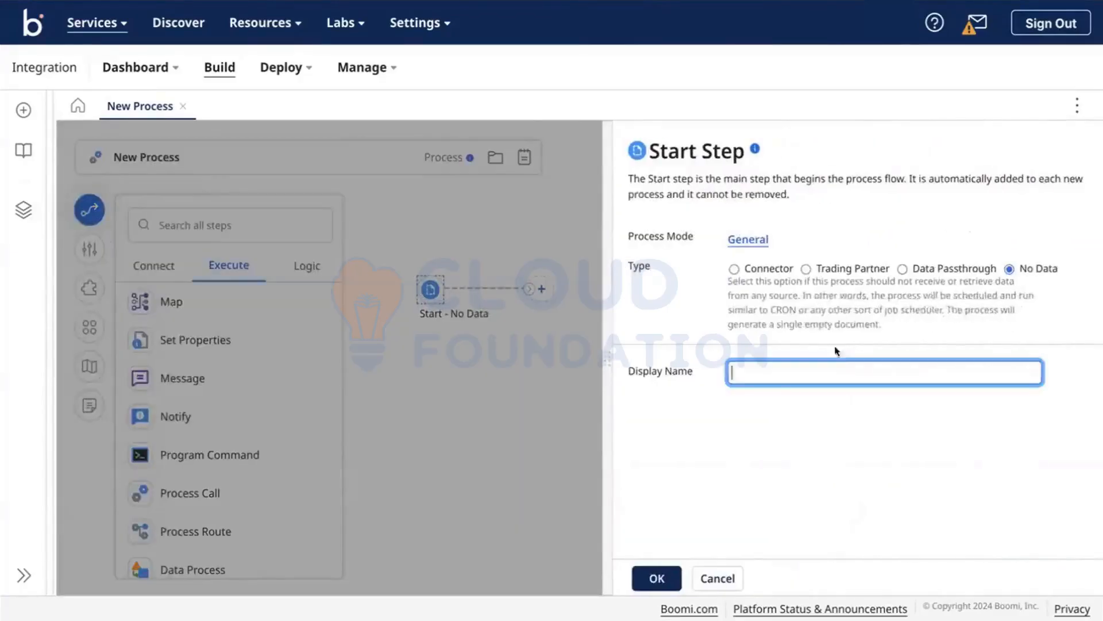
pyautogui.write('s')
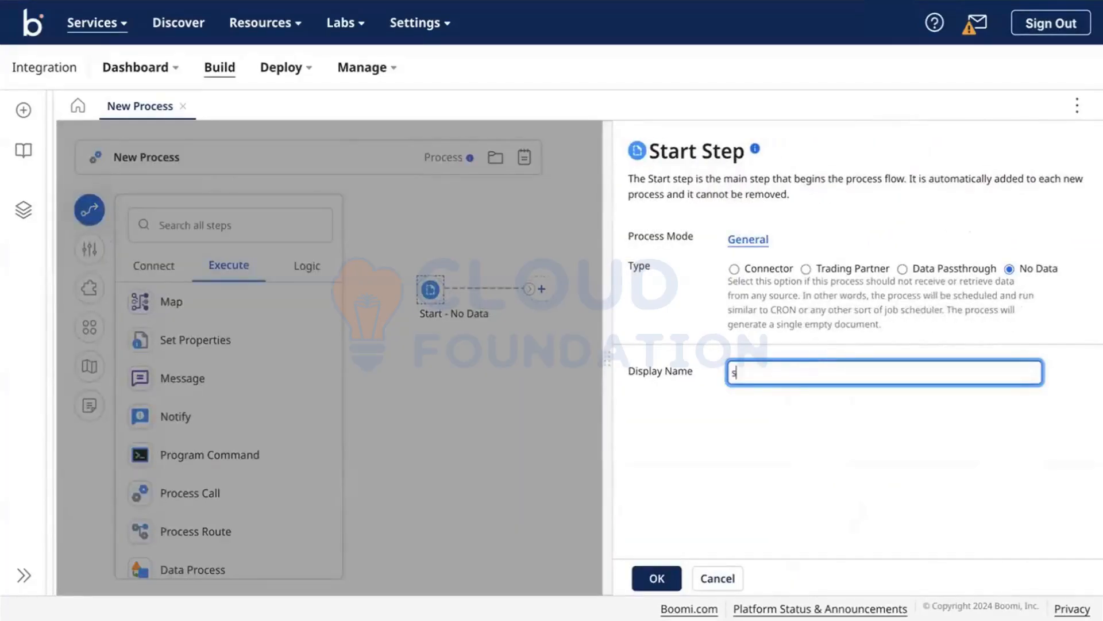
pyautogui.write('tart')
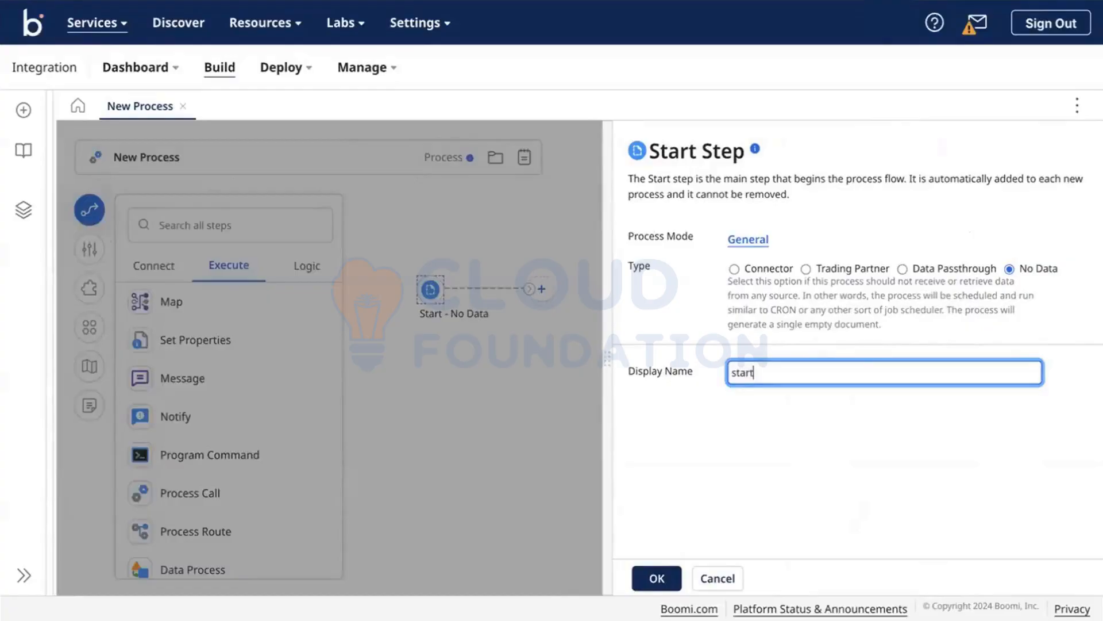
pyautogui.click(655, 580)
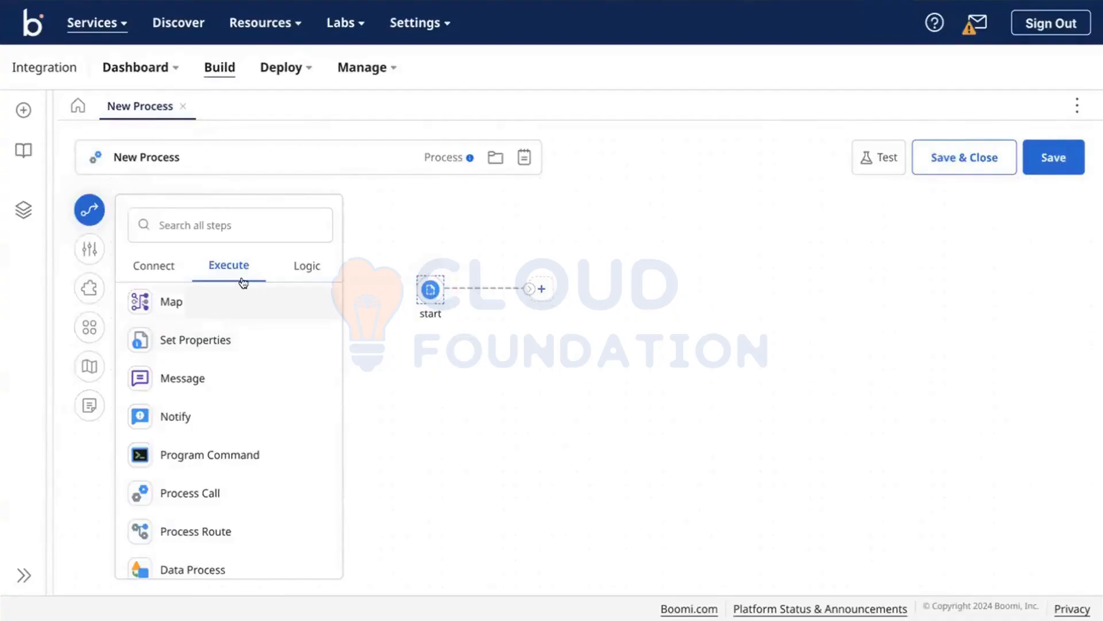
# Step: Add a Map step from the Execute steps to the canvas, just below the start step
pyautogui.click(148, 262)
pyautogui.click(222, 276)
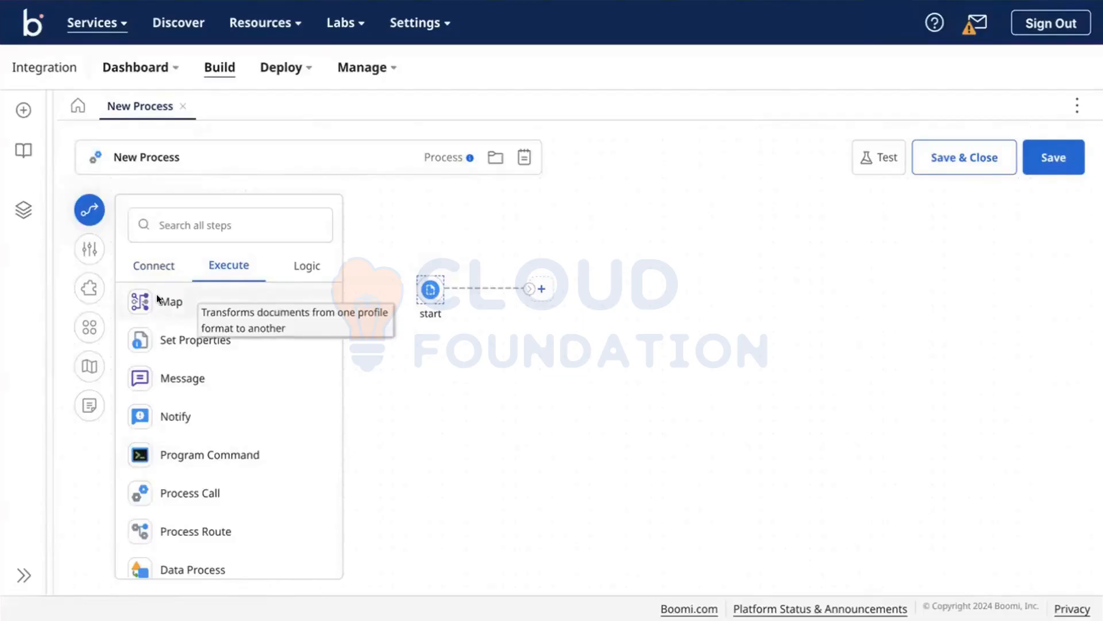
pyautogui.moveTo(158, 295); pyautogui.dragTo(511, 341)
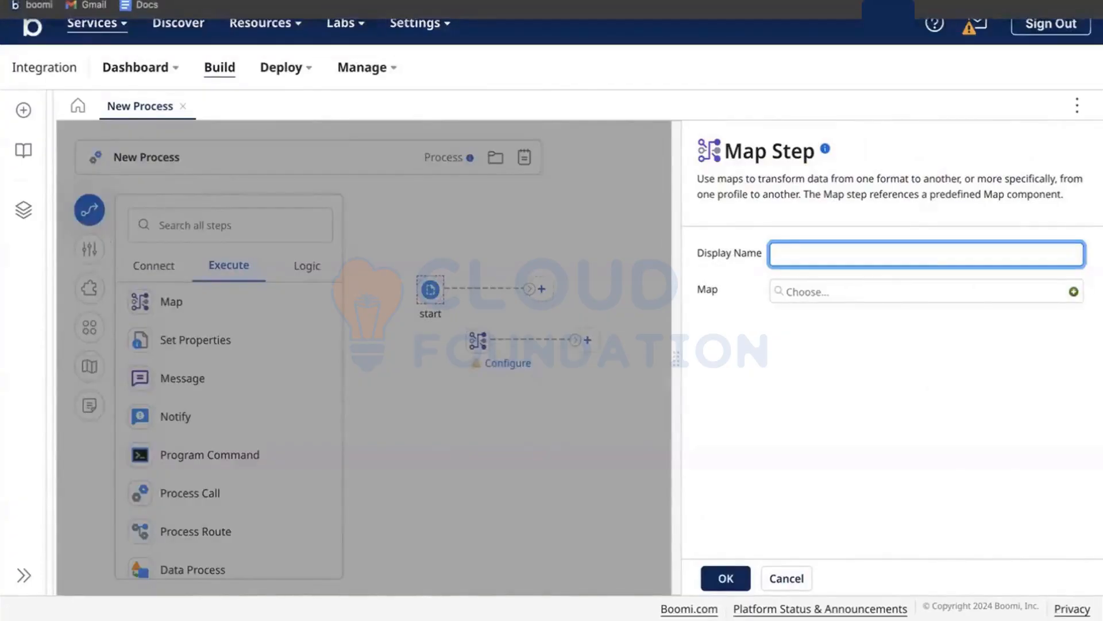
# Step: Open a new map component from the Map step and look through its Custom Scripting and Date functions
pyautogui.click(1071, 292)
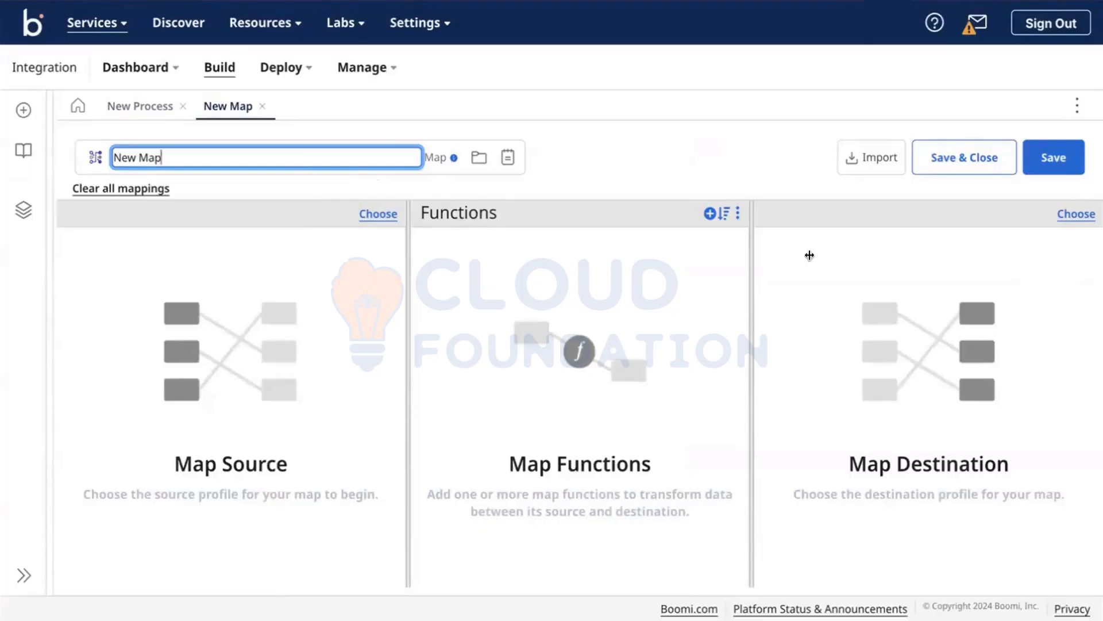
pyautogui.click(711, 214)
pyautogui.click(560, 178)
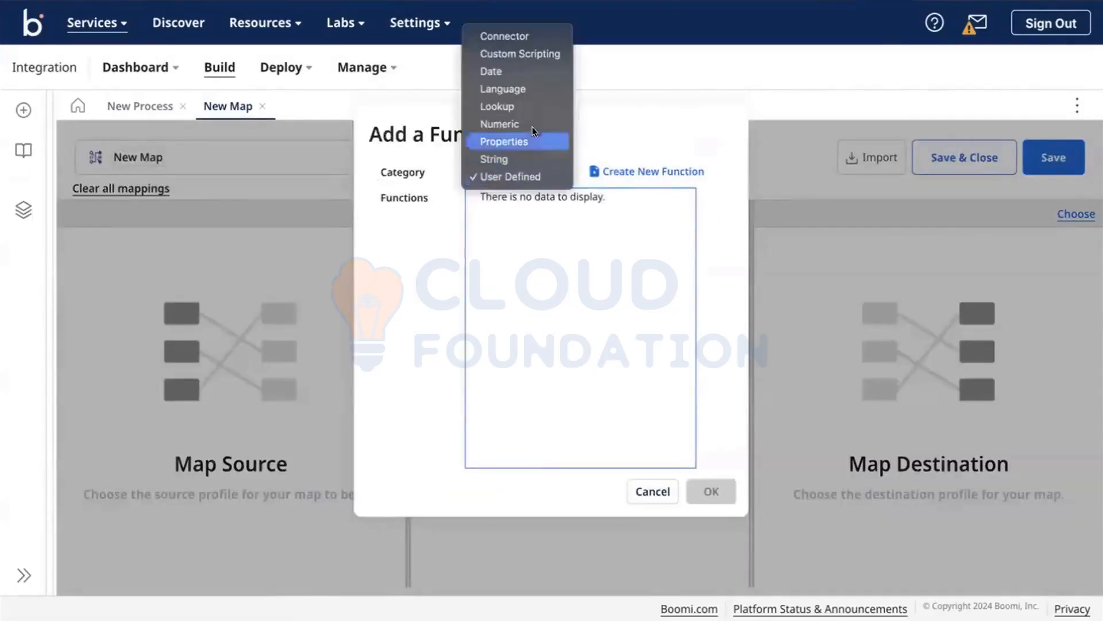
pyautogui.click(500, 53)
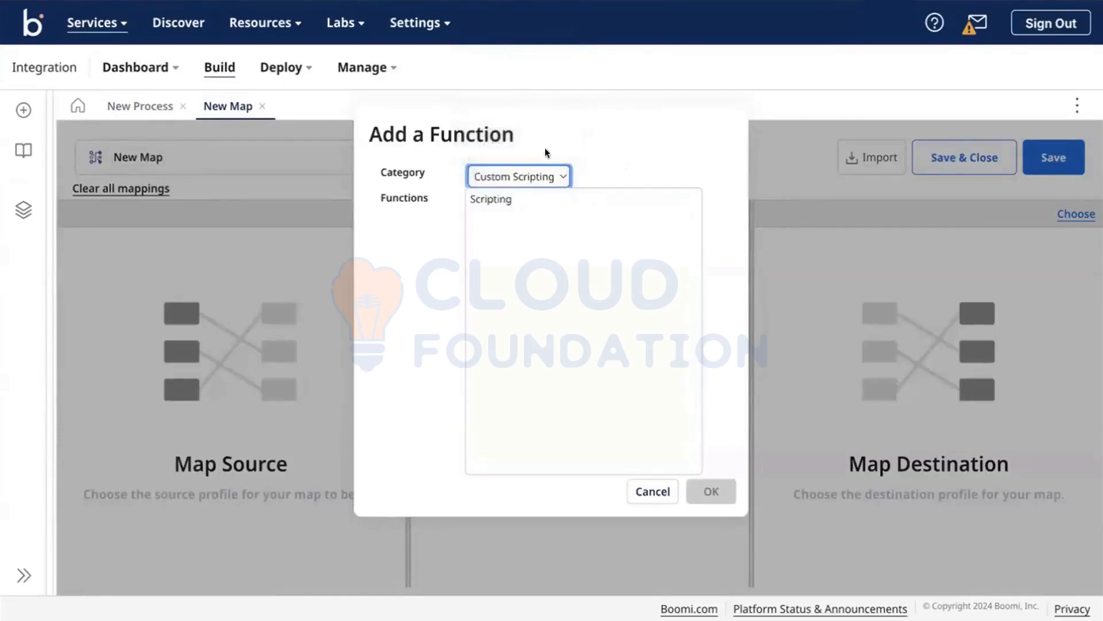
pyautogui.click(540, 172)
pyautogui.click(508, 194)
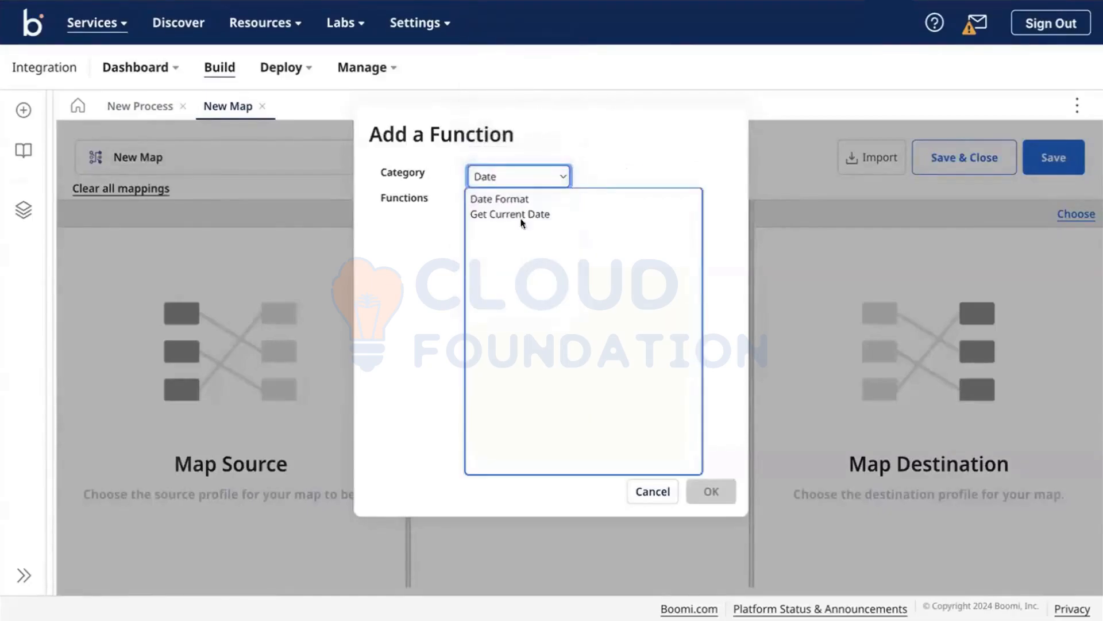
pyautogui.click(500, 198)
pyautogui.click(481, 212)
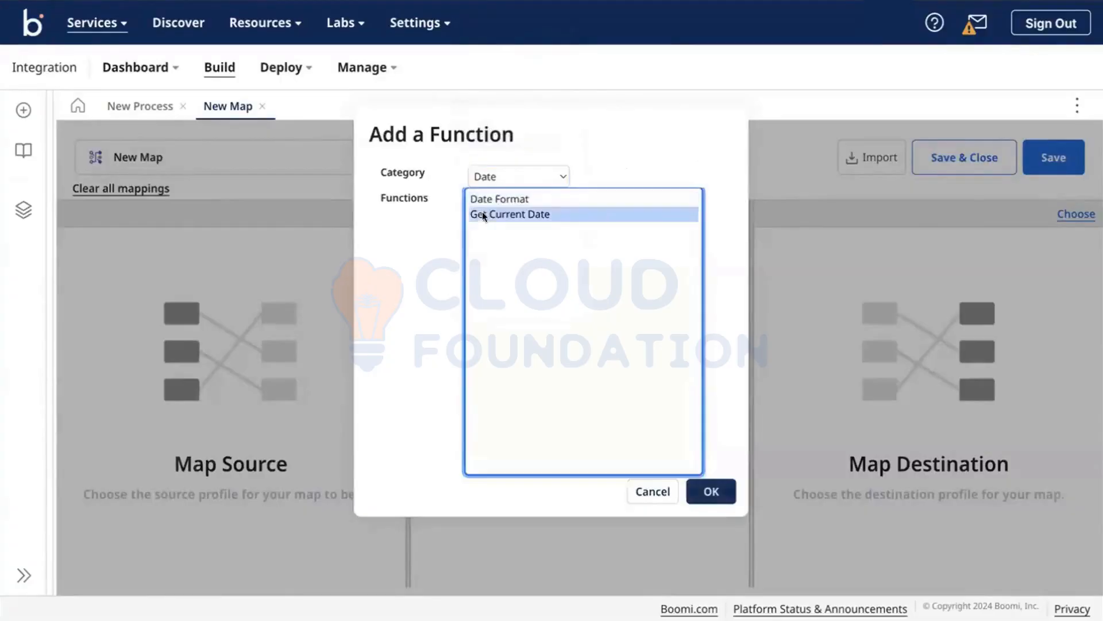
# Step: Look through the Language and Numeric categories of map functions
pyautogui.click(560, 168)
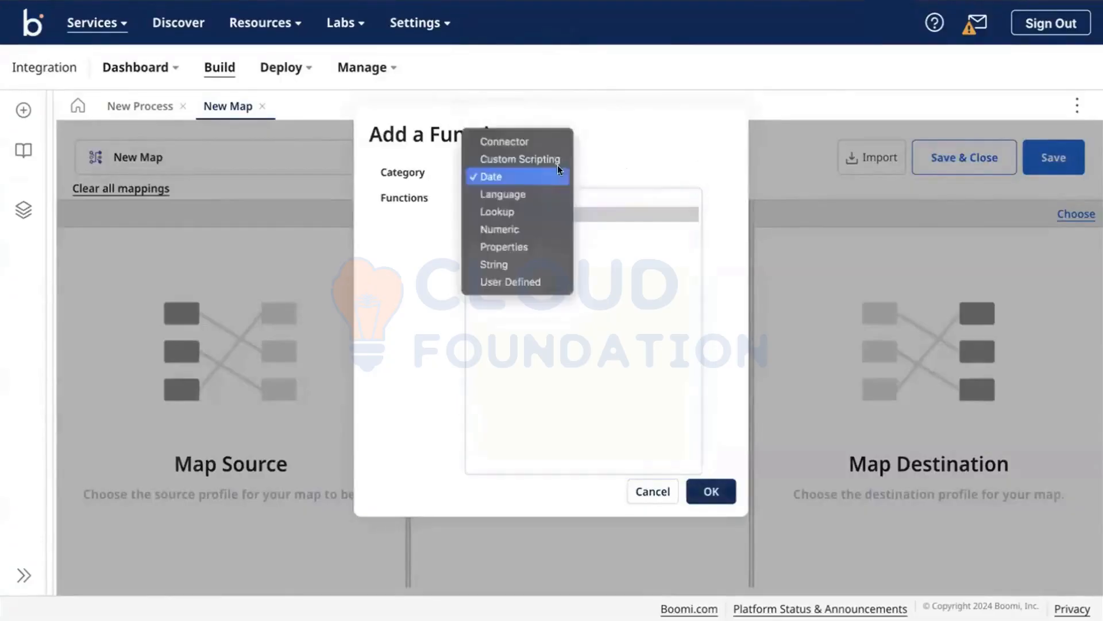
pyautogui.click(521, 192)
pyautogui.click(505, 176)
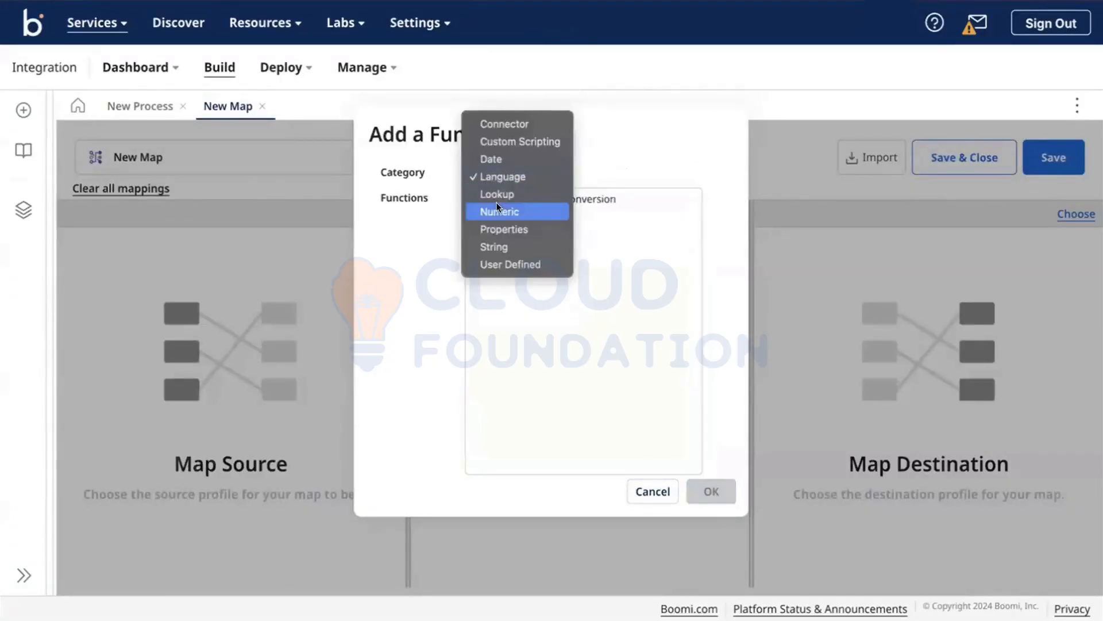
pyautogui.click(495, 202)
pyautogui.click(494, 195)
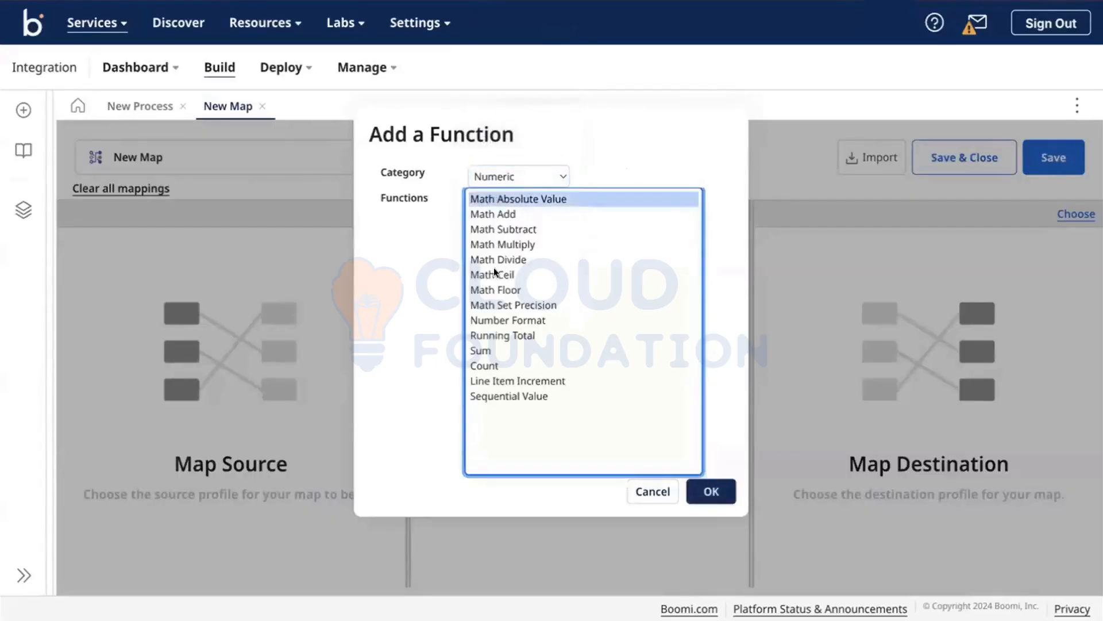
pyautogui.click(494, 268)
pyautogui.click(494, 339)
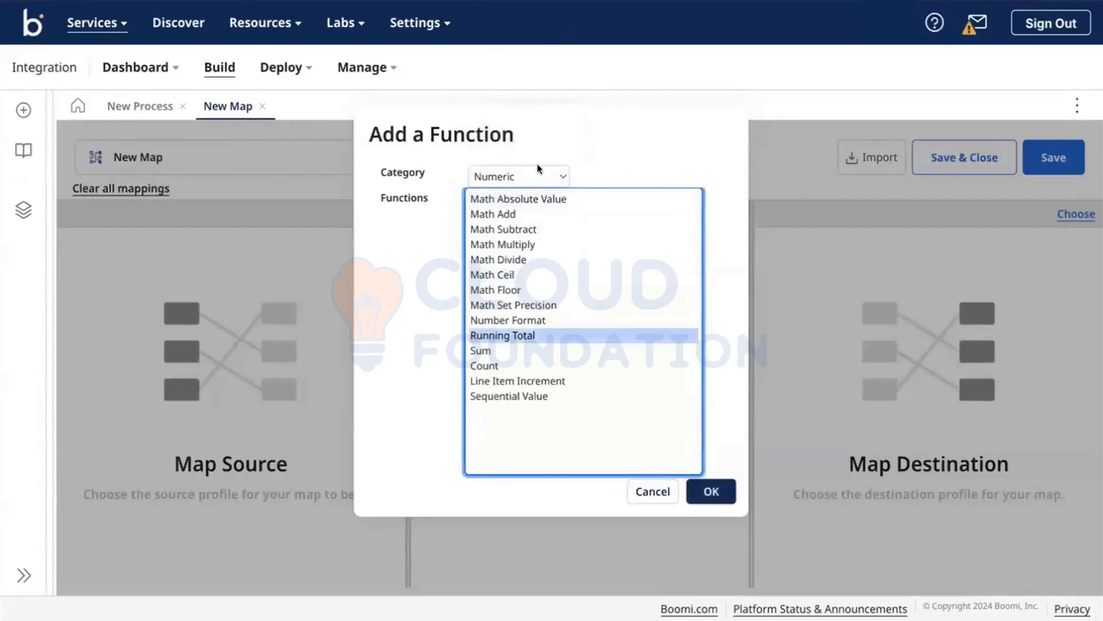
# Step: Look through the String, Properties, Lookup and Date map functions, and leave the function selection without adding one
pyautogui.click(516, 165)
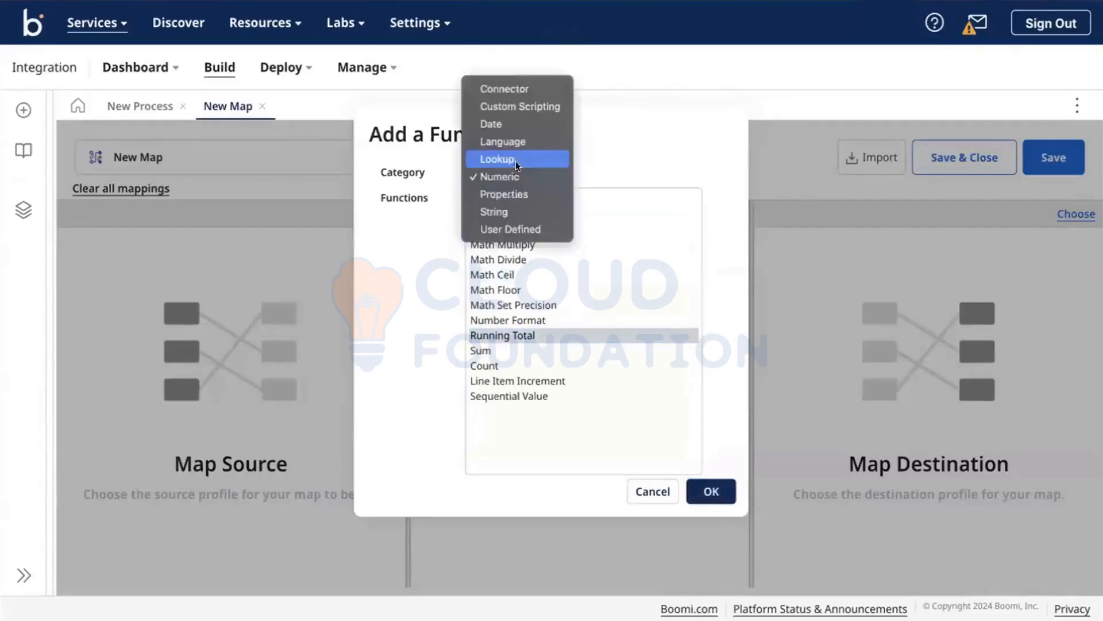
pyautogui.click(487, 204)
pyautogui.click(523, 253)
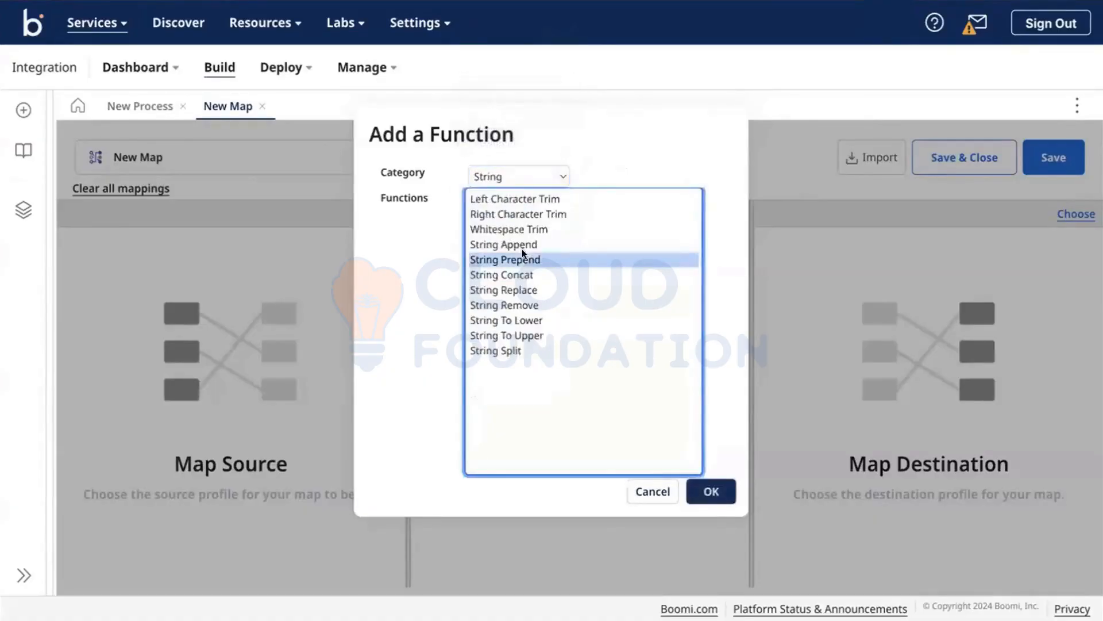
pyautogui.click(524, 320)
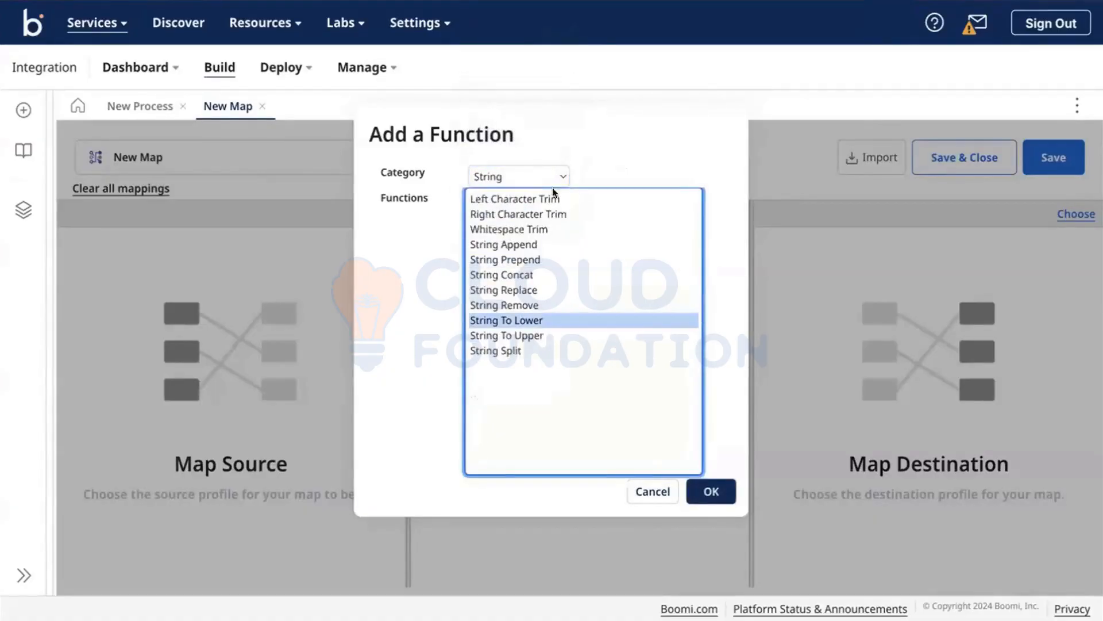
pyautogui.click(523, 170)
pyautogui.click(500, 157)
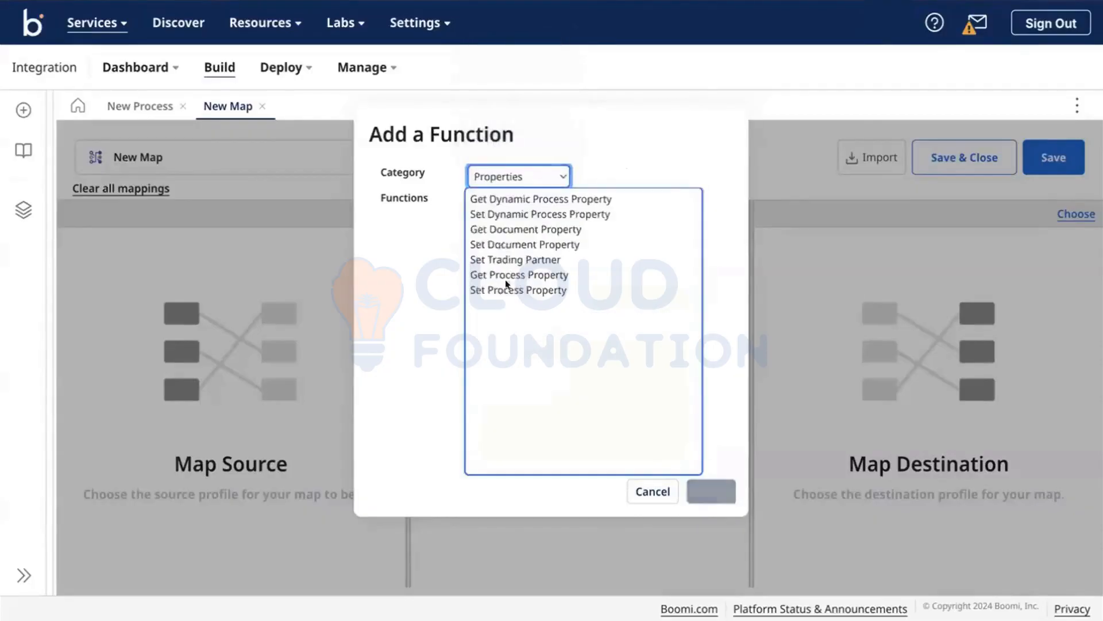
pyautogui.click(499, 166)
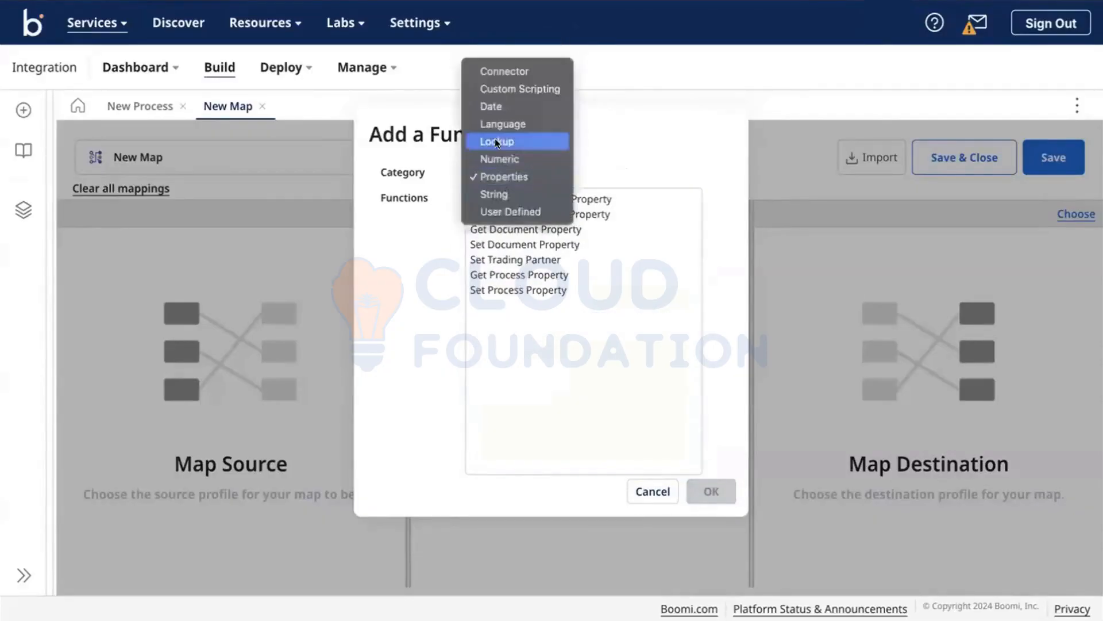
pyautogui.click(496, 141)
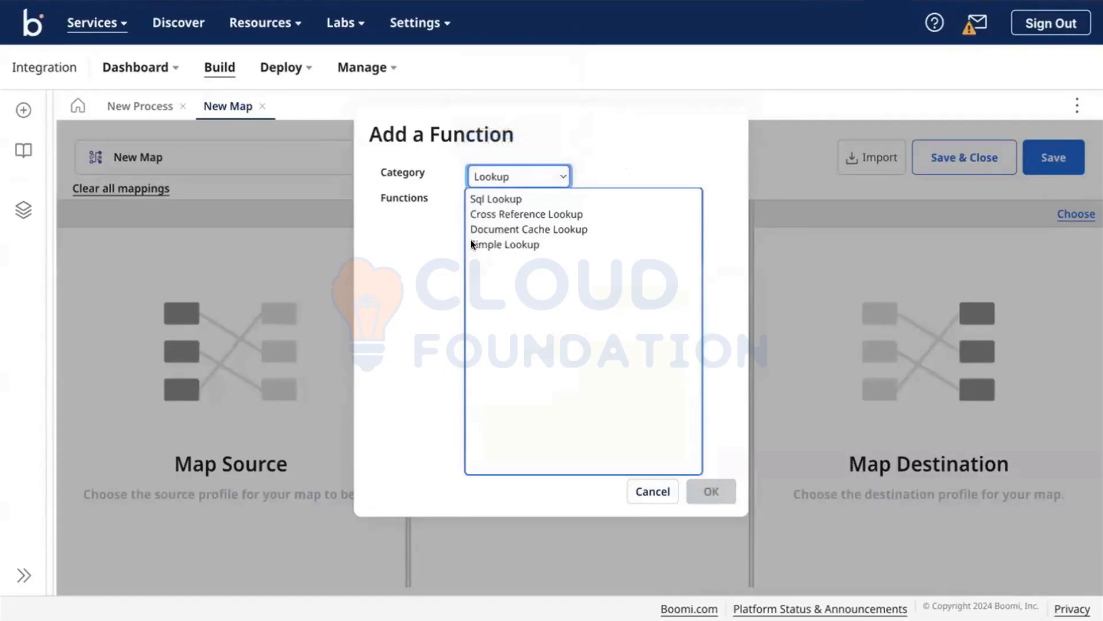
pyautogui.click(519, 173)
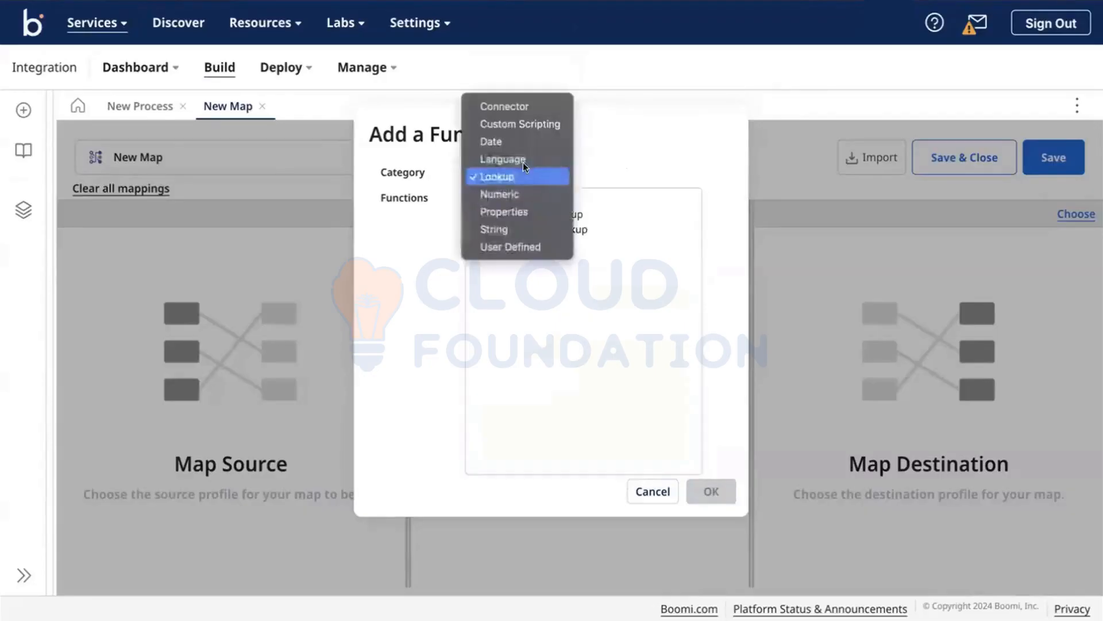
pyautogui.click(499, 140)
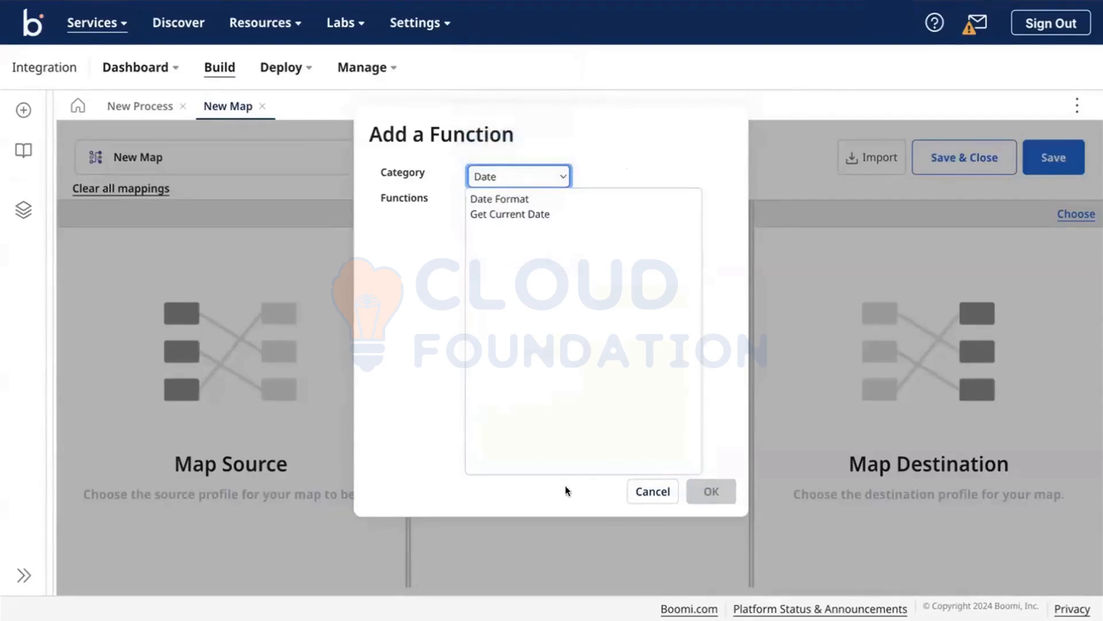
pyautogui.click(647, 497)
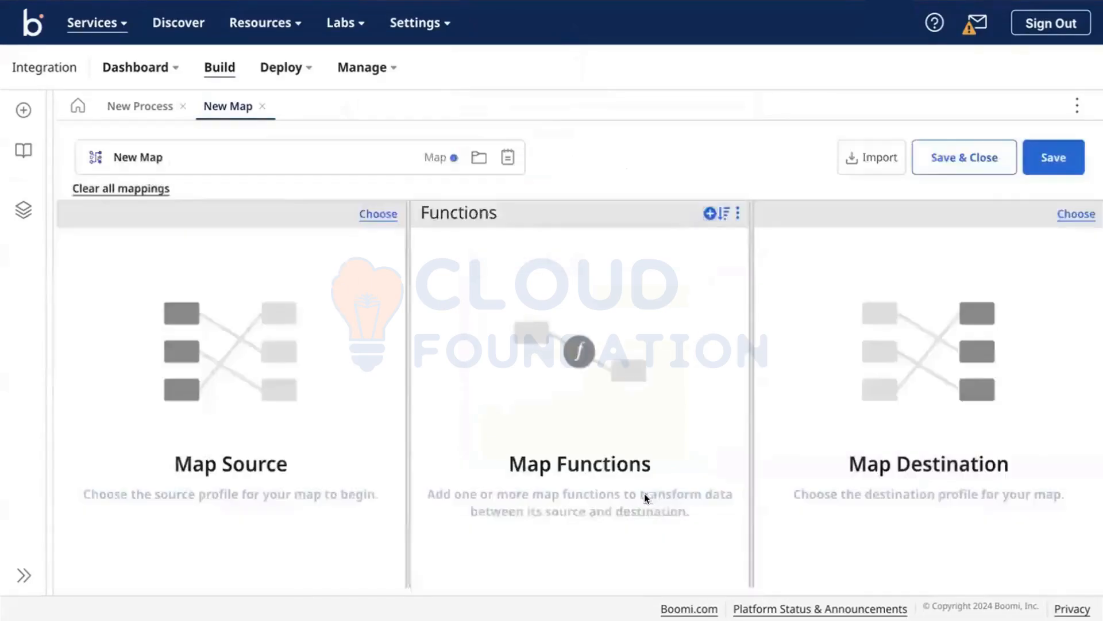
# Step: Close the new map component without saving it and leave the Map step's configuration
pyautogui.click(260, 107)
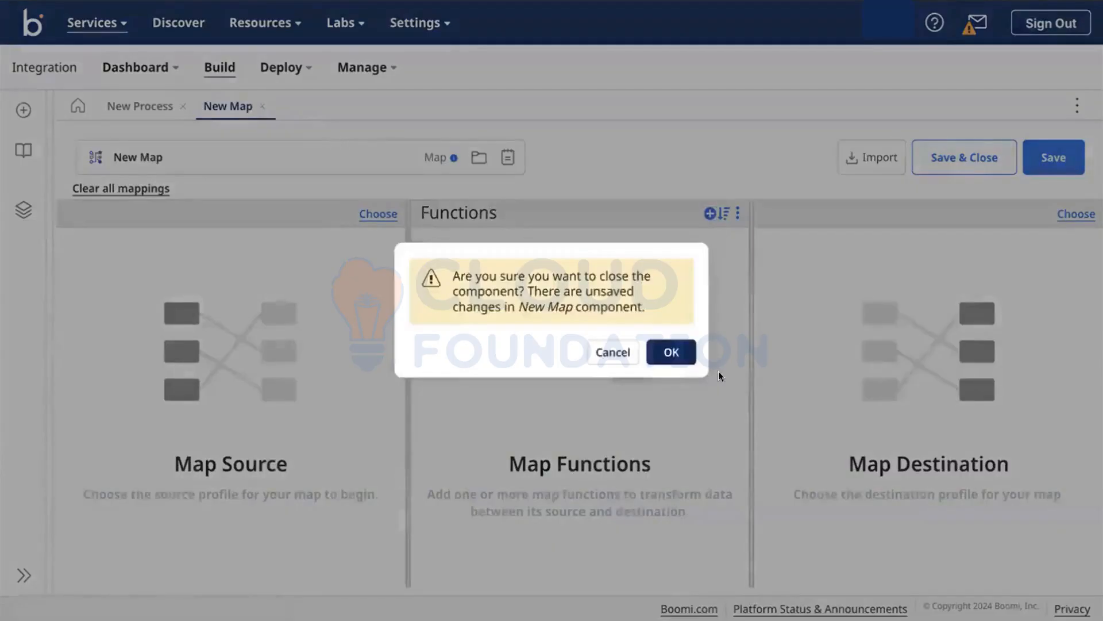
pyautogui.click(689, 352)
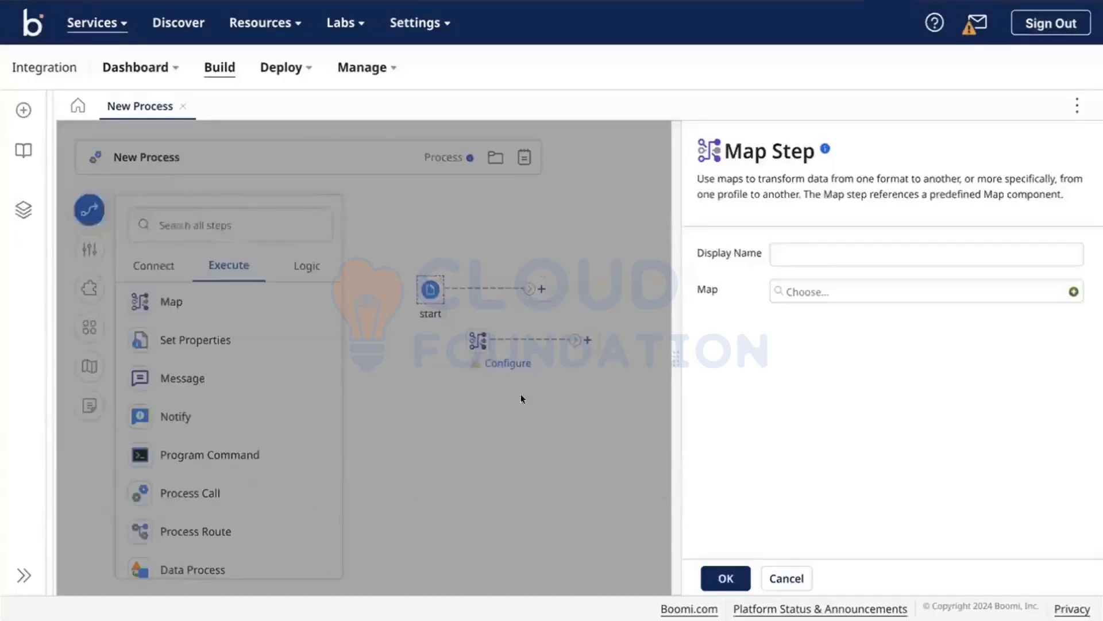
pyautogui.click(509, 412)
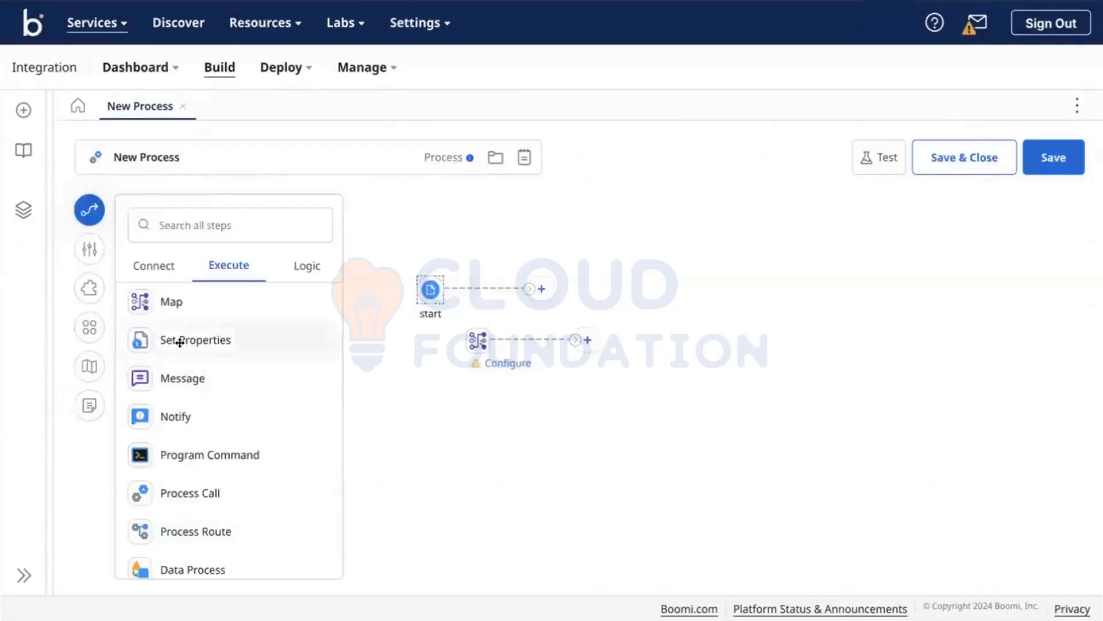
# Step: Add a Set Properties step to the canvas, below and beside the Map step
pyautogui.moveTo(164, 343); pyautogui.dragTo(581, 386)
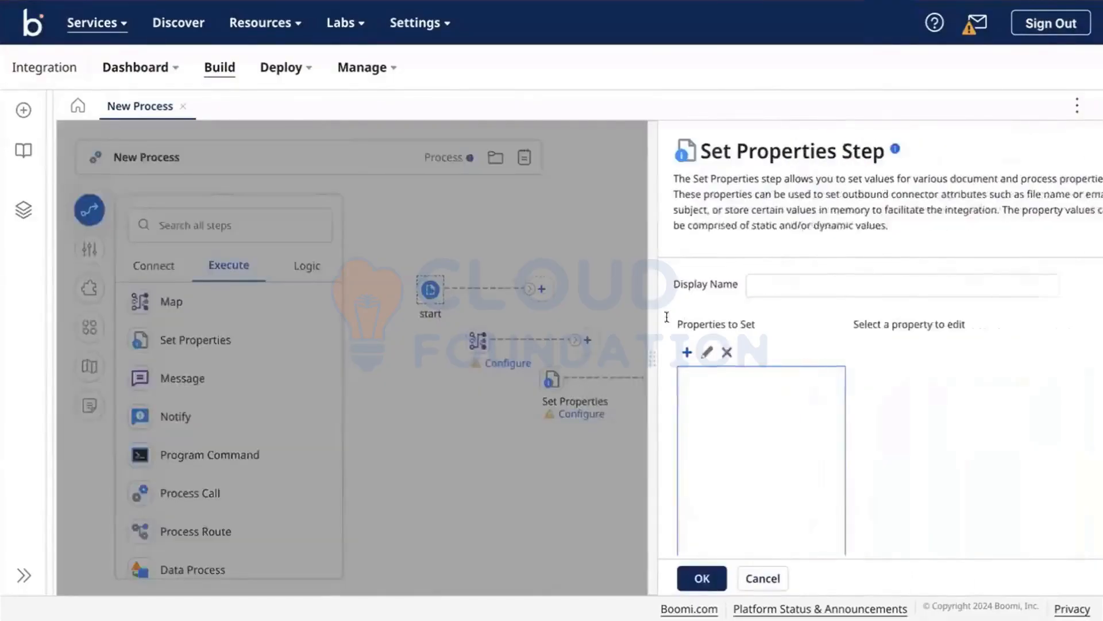
# Step: Look over the Set Properties step's configuration and accept it without adding any property
pyautogui.scroll(-1, 678, 325)
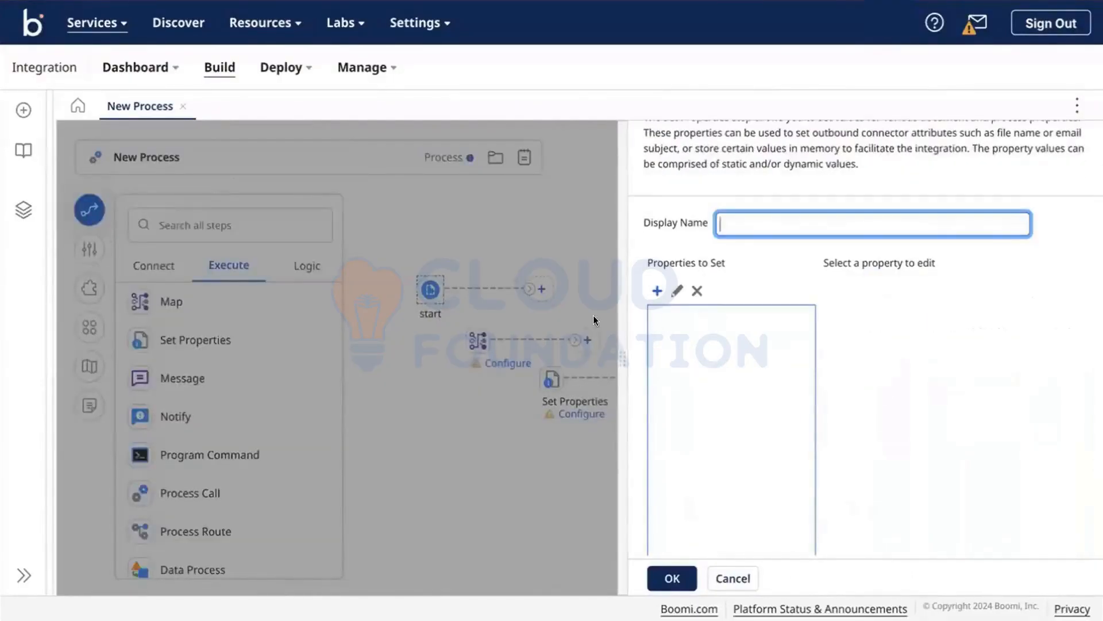
pyautogui.scroll(1, 644, 285)
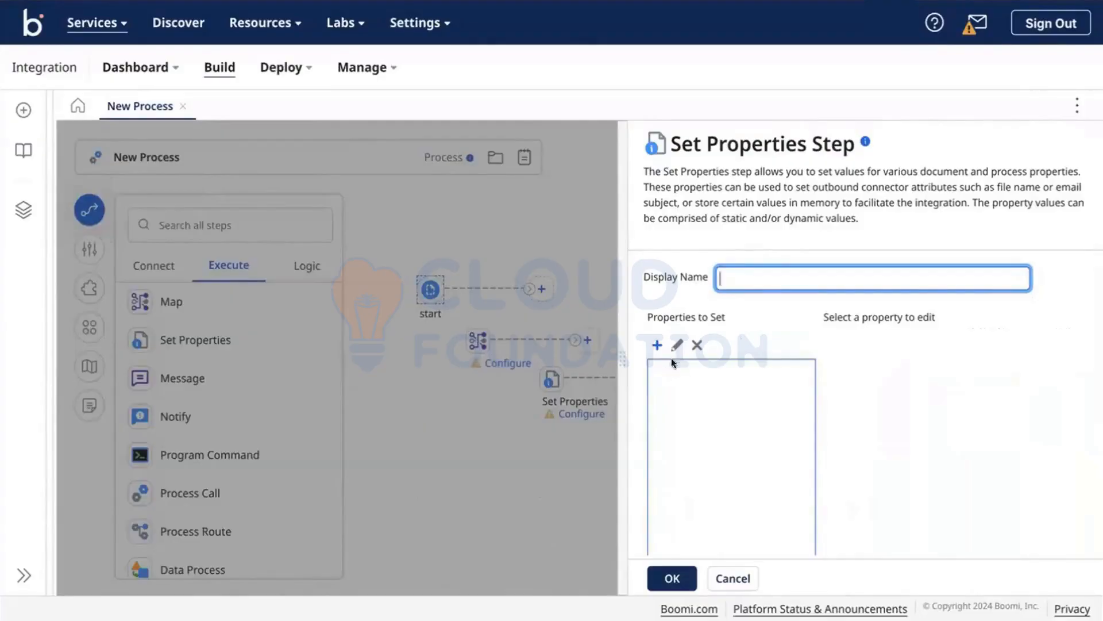
pyautogui.click(670, 577)
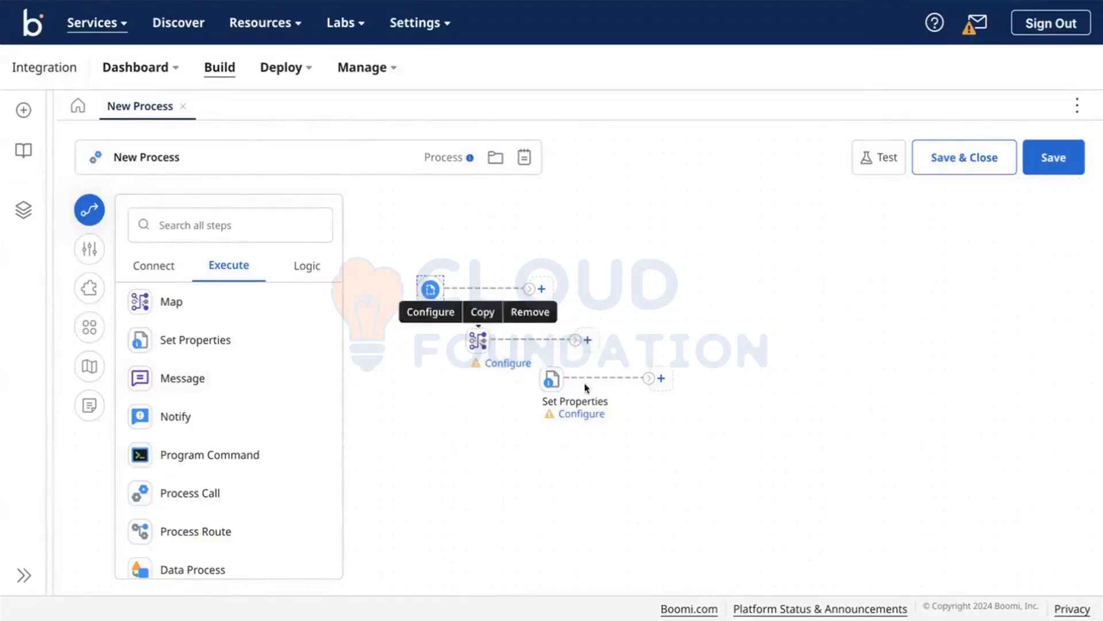
# Step: Add a Message step to the canvas across from the Start step, look over its message and variables settings, and accept the defaults
pyautogui.scroll(-1, 362, 372)
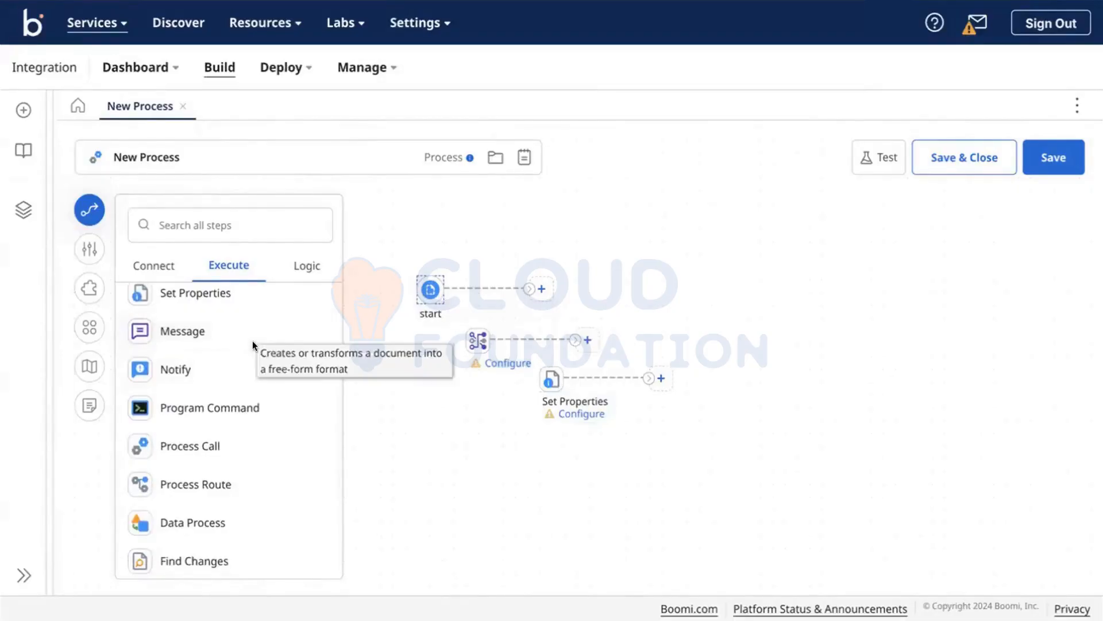
pyautogui.moveTo(195, 329); pyautogui.dragTo(756, 294)
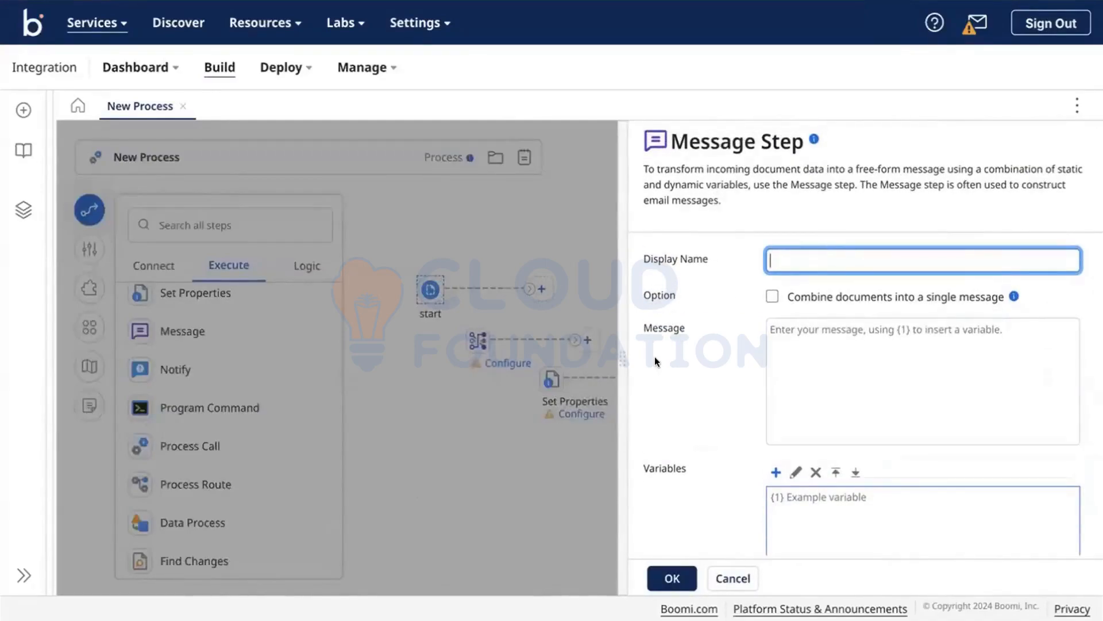
pyautogui.click(820, 376)
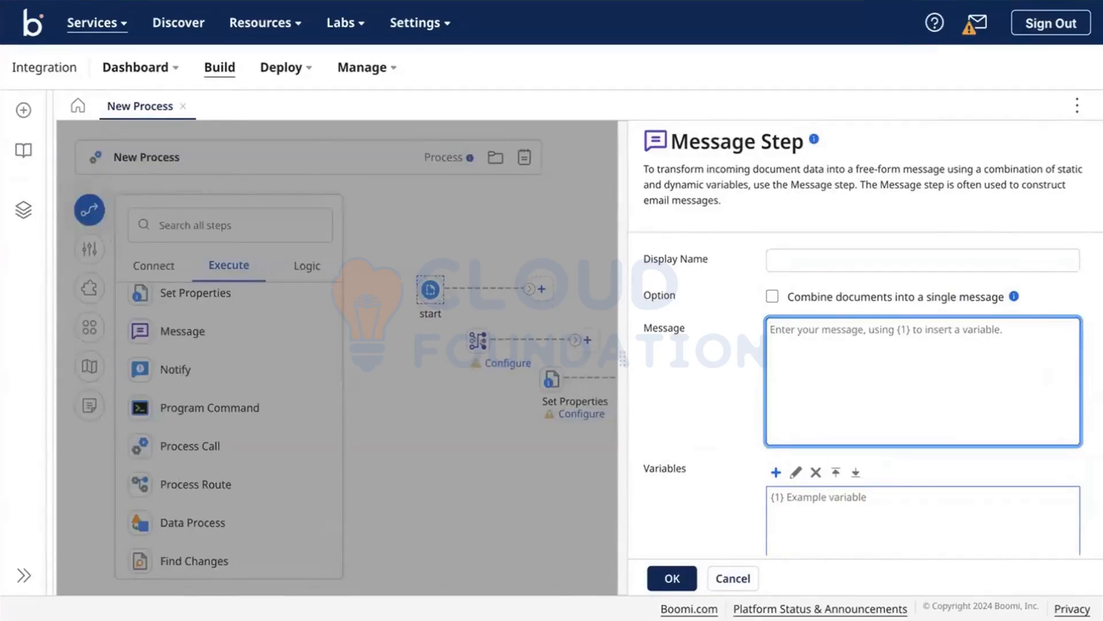
pyautogui.scroll(-3, 632, 370)
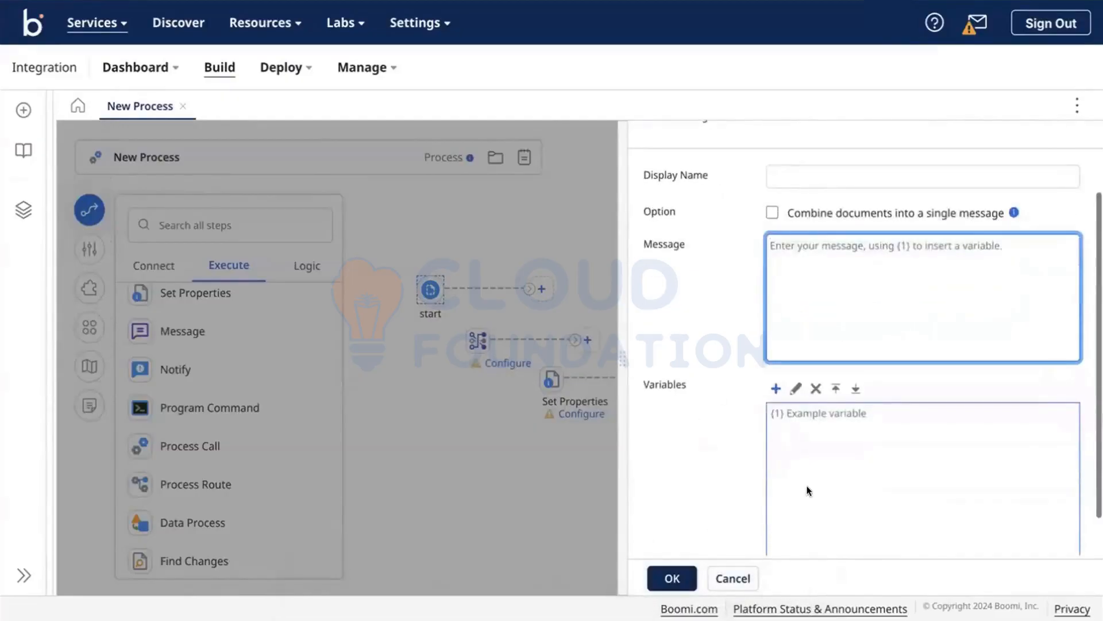
pyautogui.scroll(3, 798, 259)
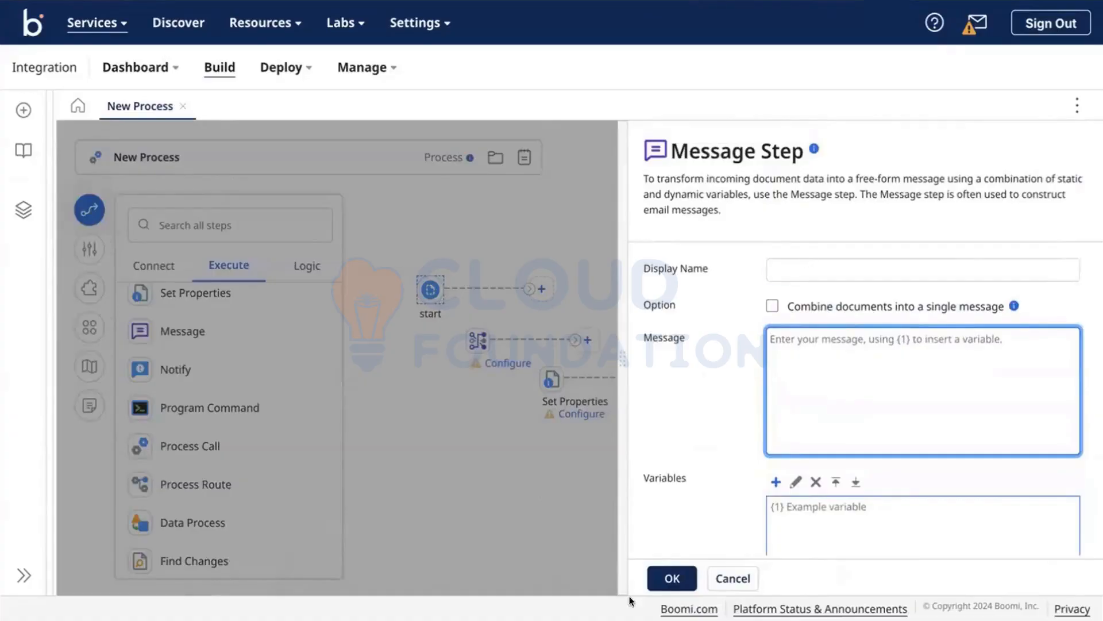
pyautogui.click(667, 577)
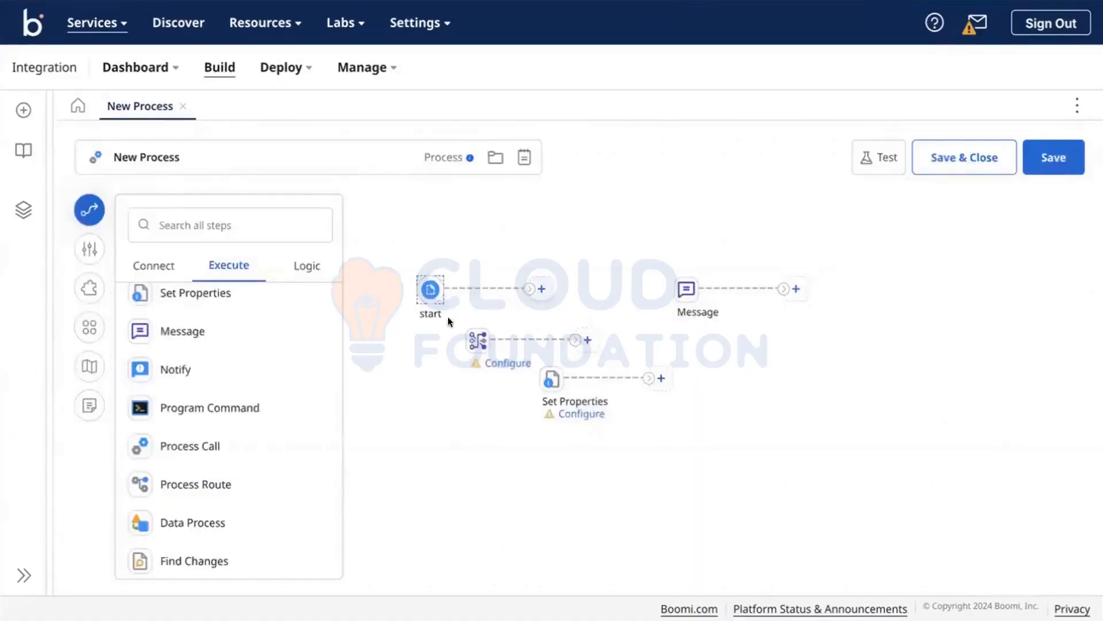
# Step: Remove the Map and Set Properties steps from the canvas together
pyautogui.moveTo(448, 322); pyautogui.dragTo(690, 407)
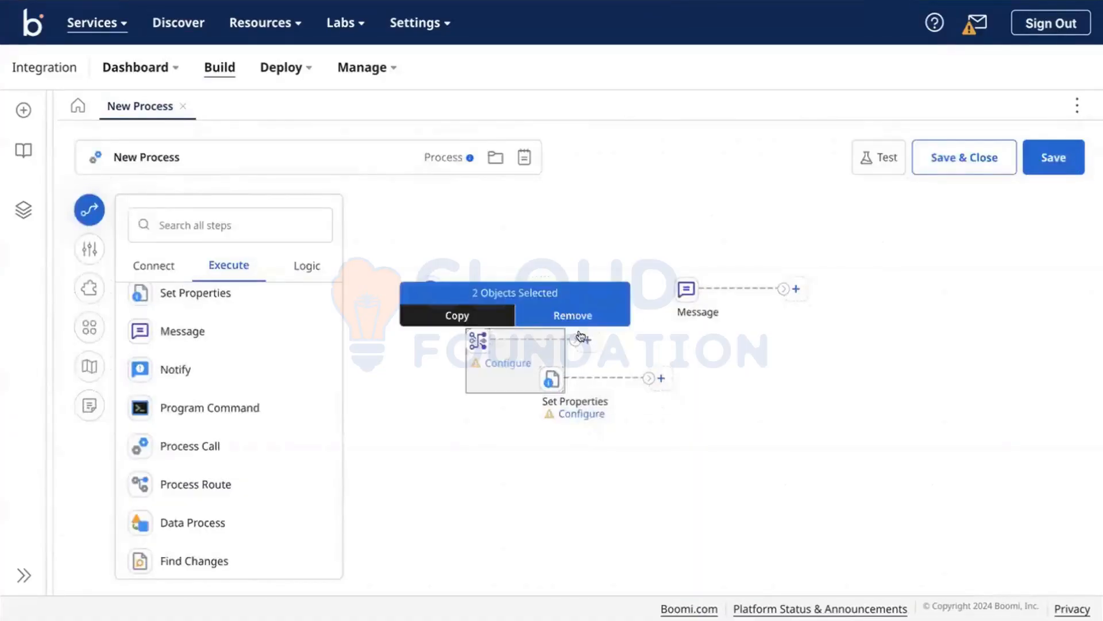
pyautogui.click(550, 310)
pyautogui.click(671, 353)
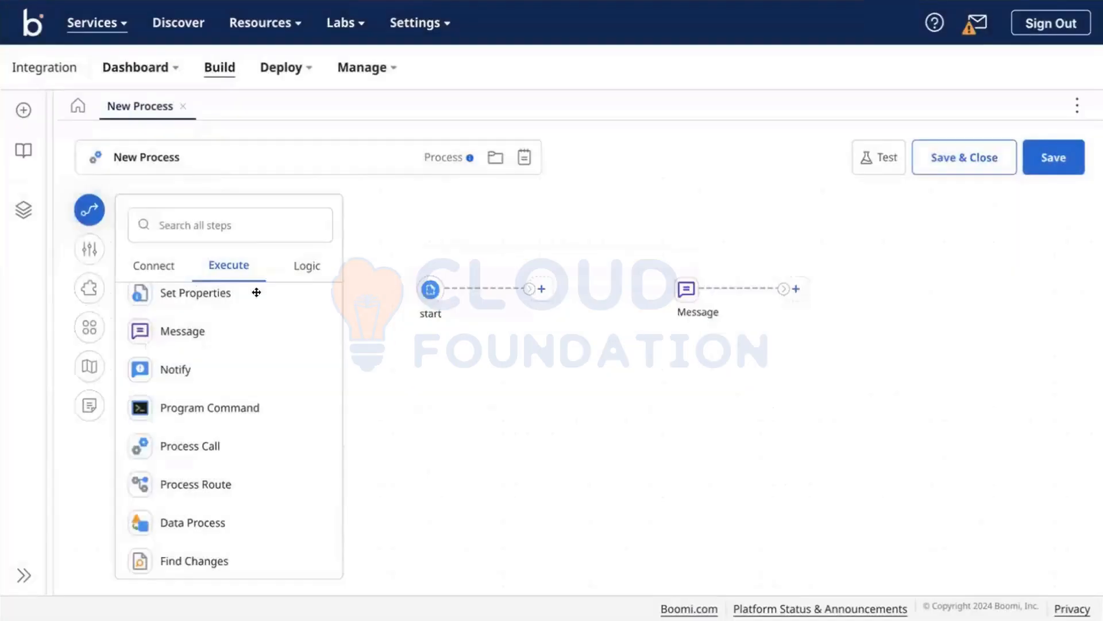
# Step: Add a Salesforce connector step with default settings and connect the Start step to it in a straight horizontal line
pyautogui.click(167, 267)
pyautogui.click(244, 304)
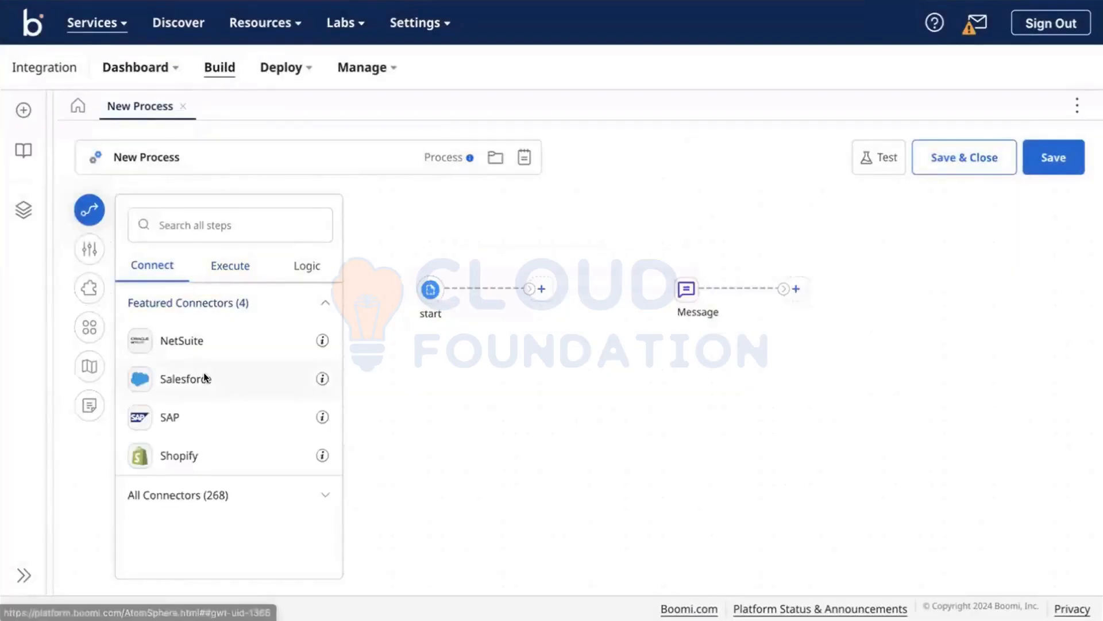
pyautogui.moveTo(205, 377); pyautogui.dragTo(635, 369)
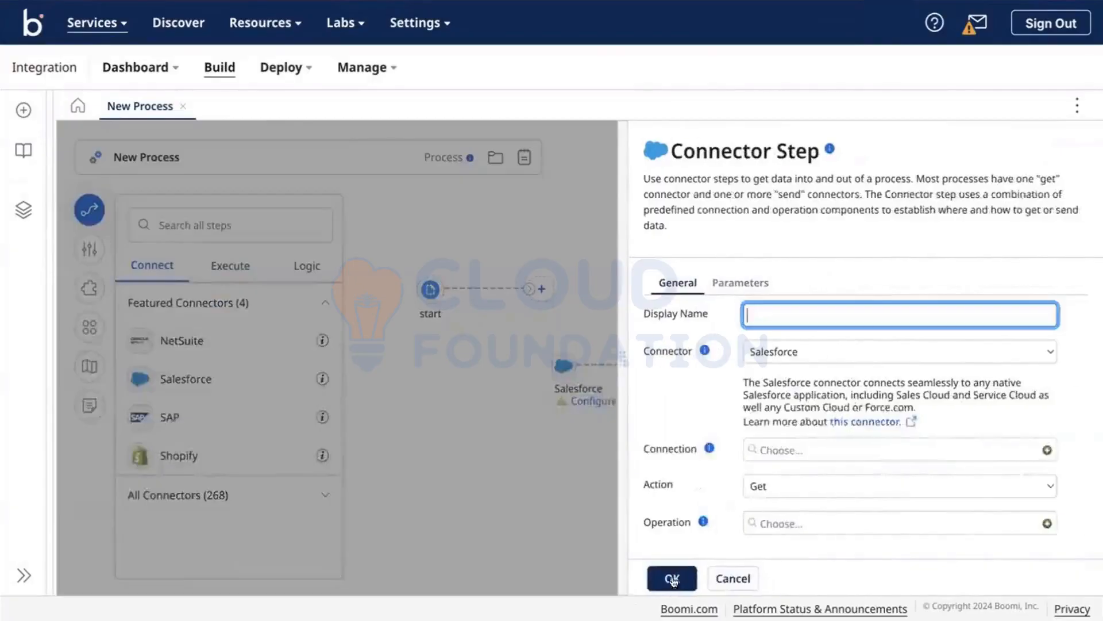
pyautogui.click(668, 572)
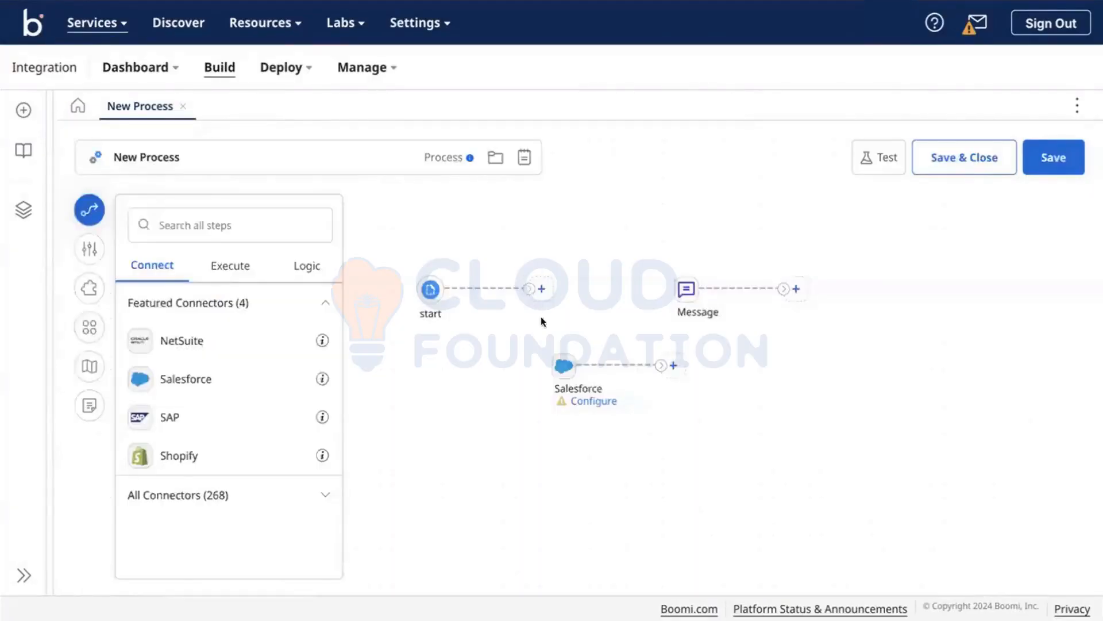
pyautogui.moveTo(528, 288); pyautogui.dragTo(547, 365)
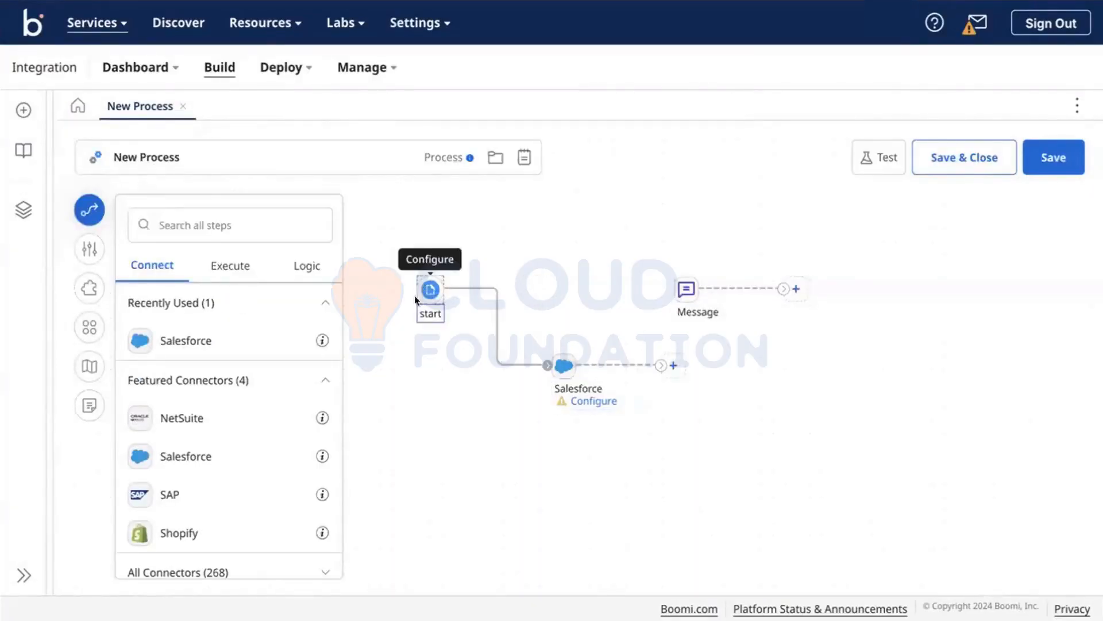
pyautogui.moveTo(415, 296); pyautogui.dragTo(378, 372)
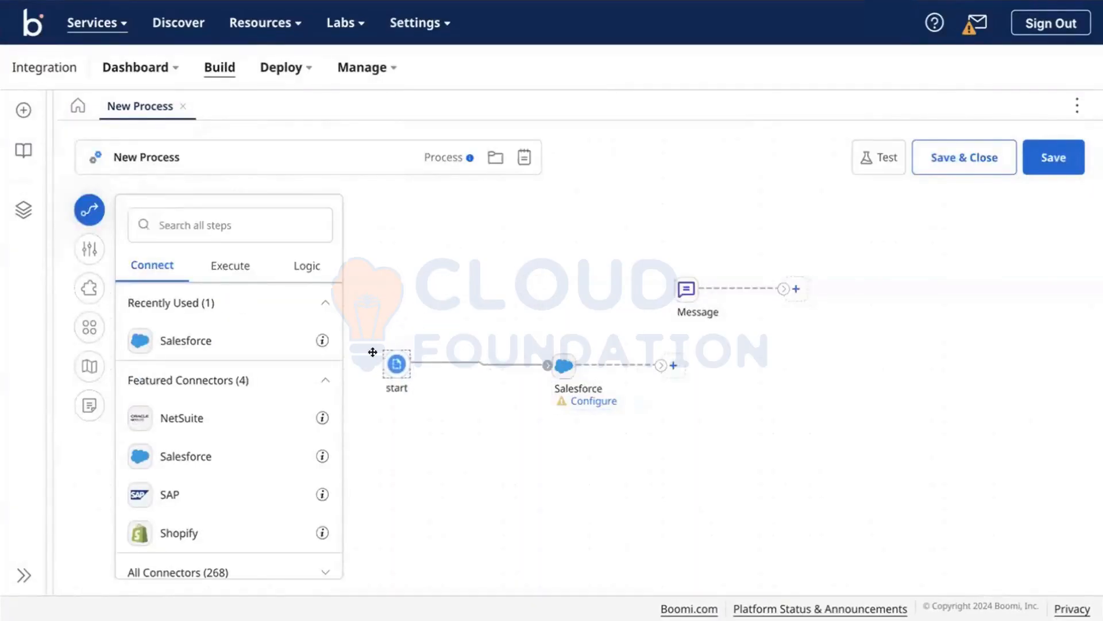
# Step: Add an unconfigured Map step after Salesforce and move the Message step into line behind it, connecting the steps in sequence
pyautogui.click(227, 268)
pyautogui.scroll(1, 184, 317)
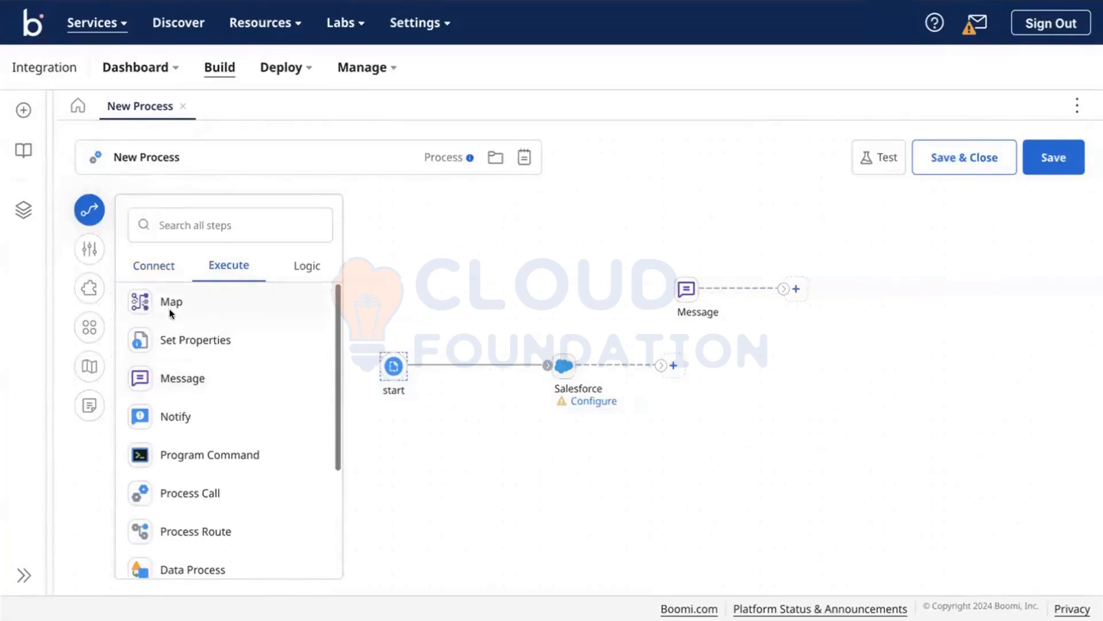
pyautogui.moveTo(170, 313); pyautogui.dragTo(753, 378)
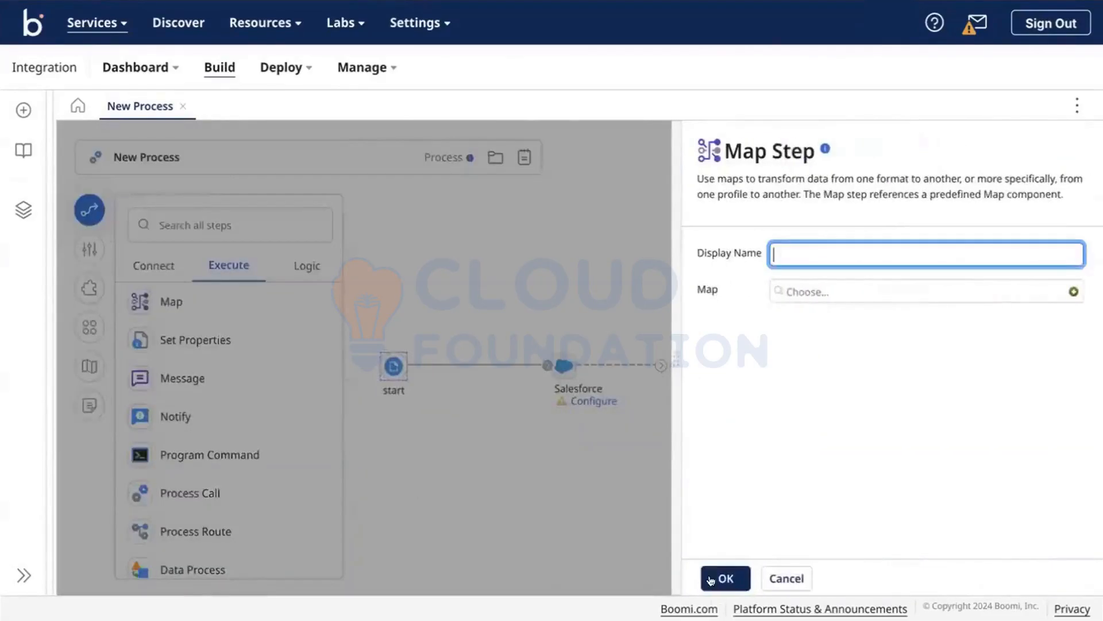
pyautogui.click(711, 580)
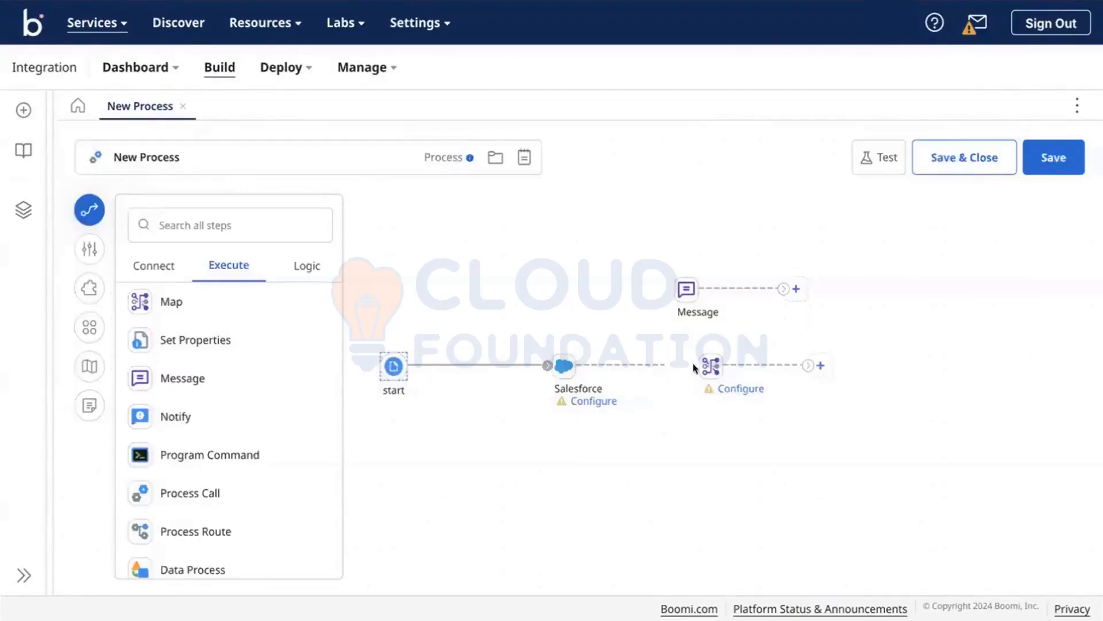
pyautogui.moveTo(685, 288); pyautogui.dragTo(851, 350)
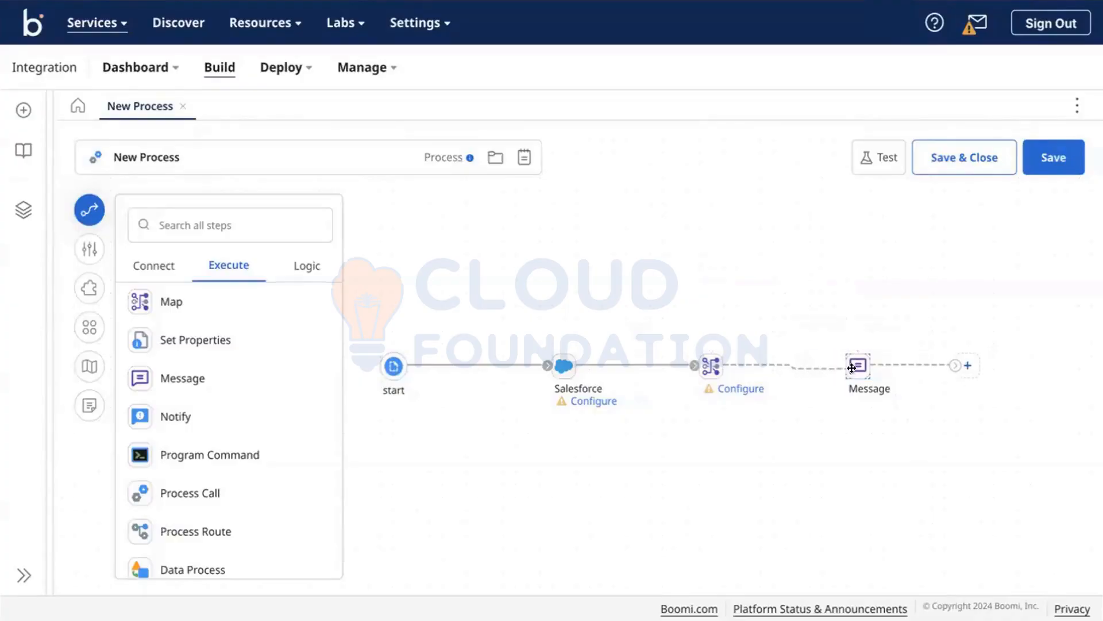
# Step: Add an SAP connector step with default settings and connect the Message step's output to it
pyautogui.click(152, 264)
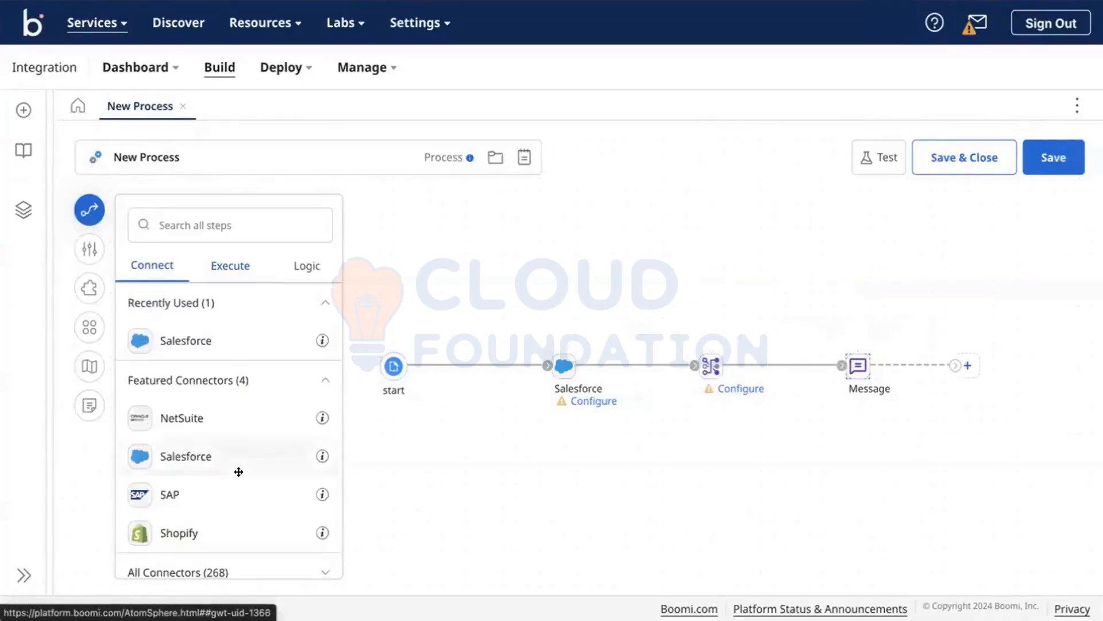
pyautogui.scroll(-1, 204, 475)
pyautogui.moveTo(204, 476); pyautogui.dragTo(840, 280)
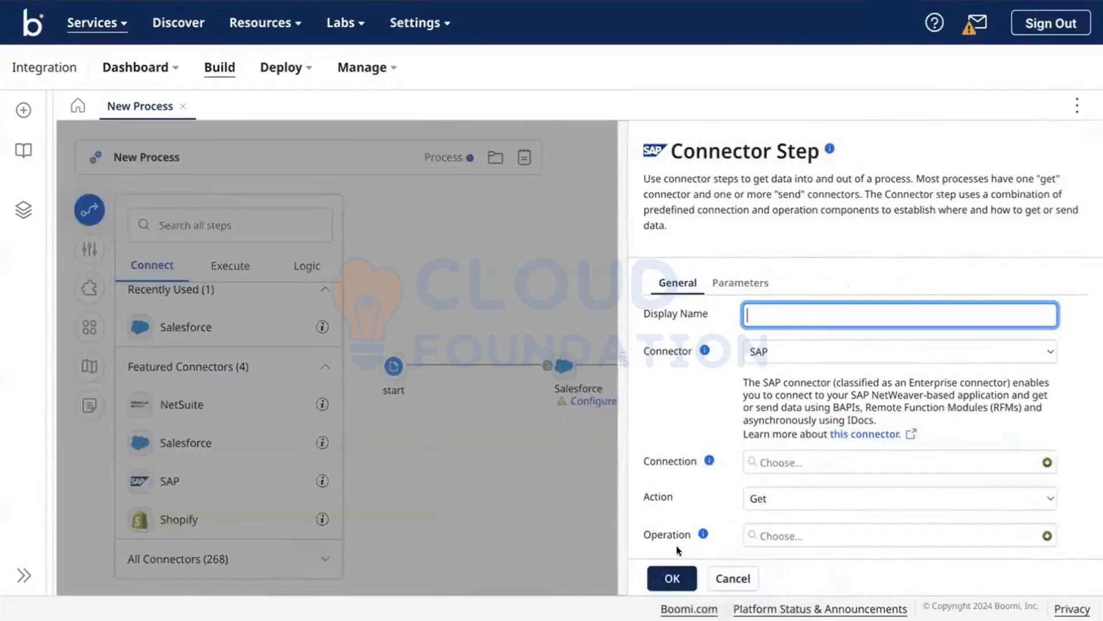
pyautogui.click(671, 576)
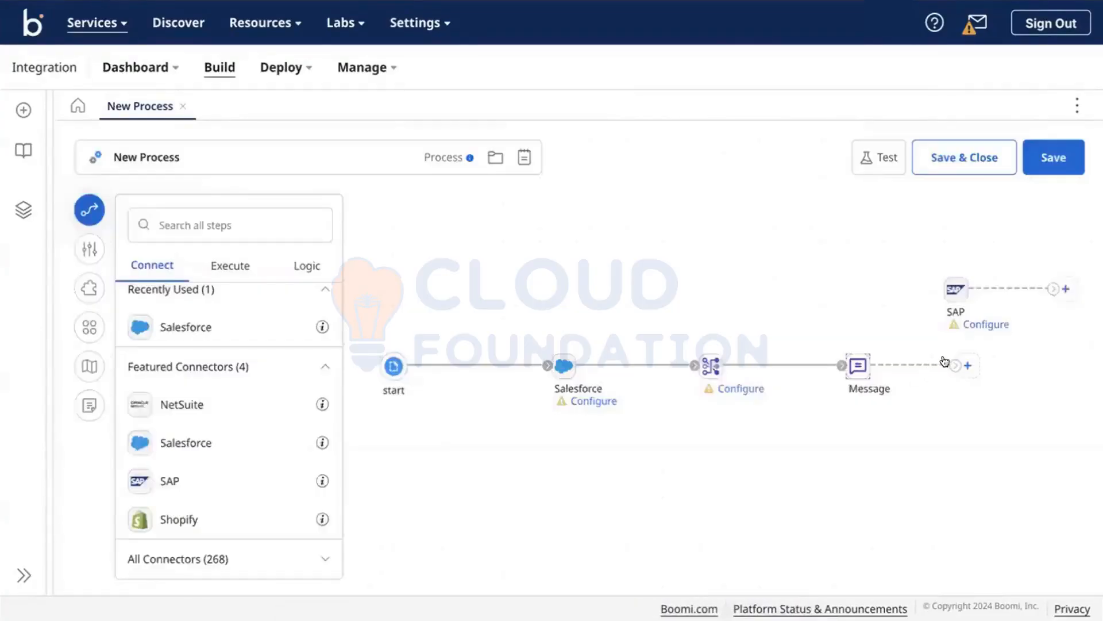
pyautogui.moveTo(953, 361); pyautogui.dragTo(947, 289)
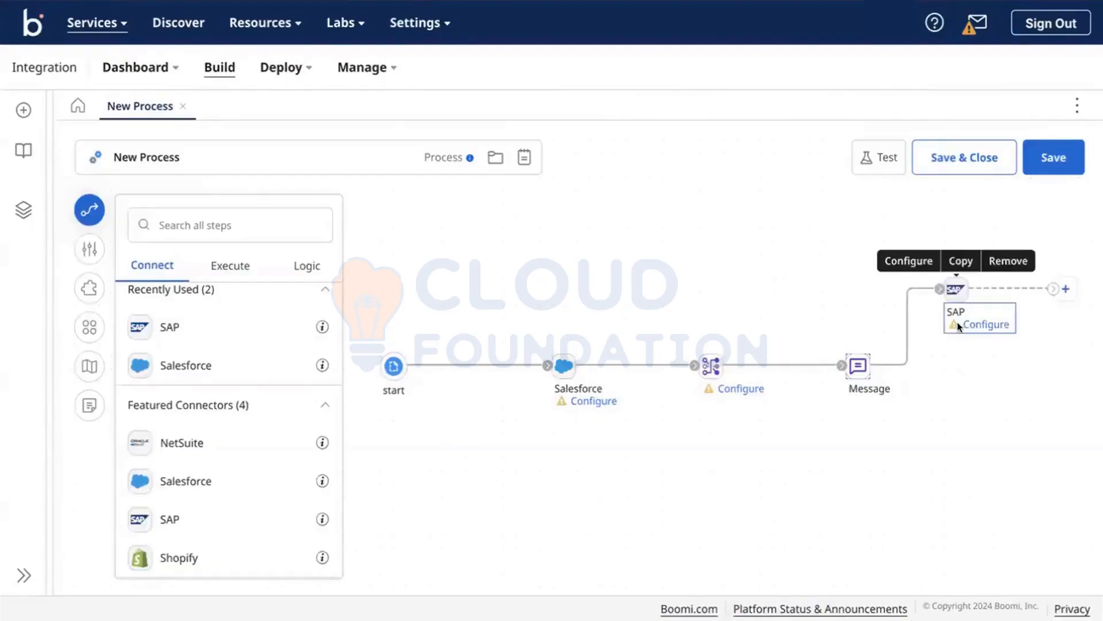
# Step: Find the Stop step by searching for "stop", place it above the end of the flow with default options, and clear the search
pyautogui.click(254, 215)
pyautogui.write('stop')
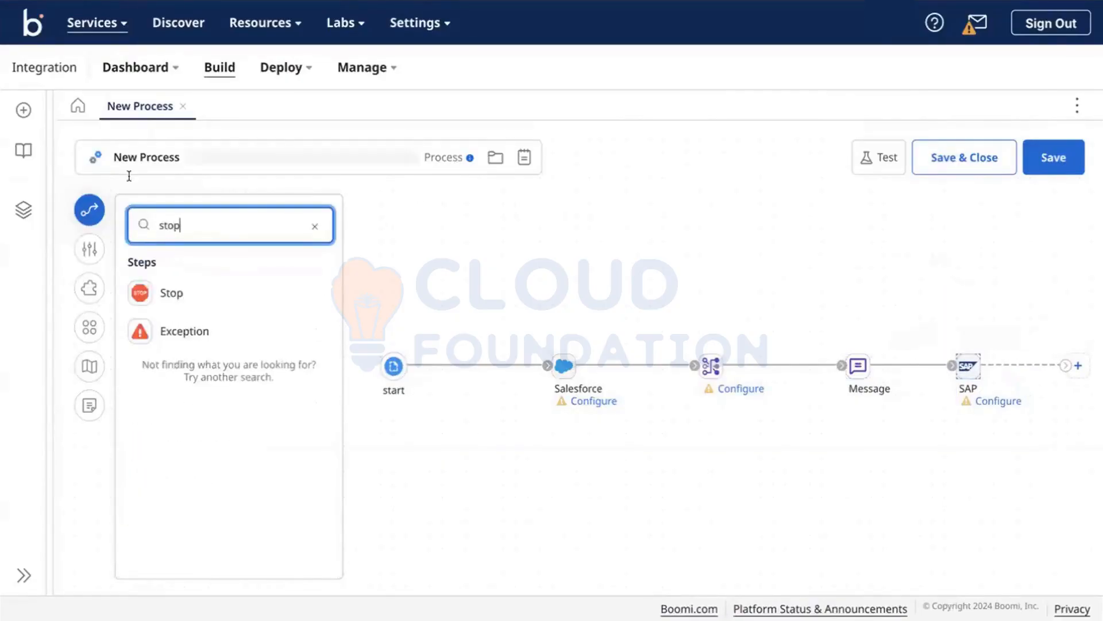
pyautogui.moveTo(173, 292); pyautogui.dragTo(1039, 302)
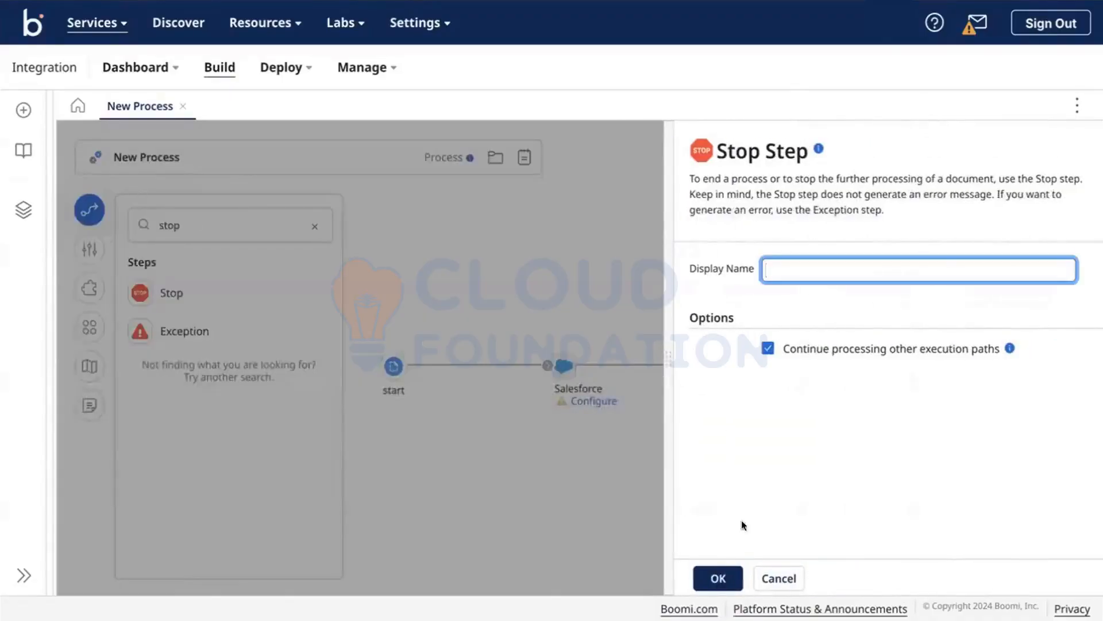
pyautogui.click(719, 578)
pyautogui.click(18, 199)
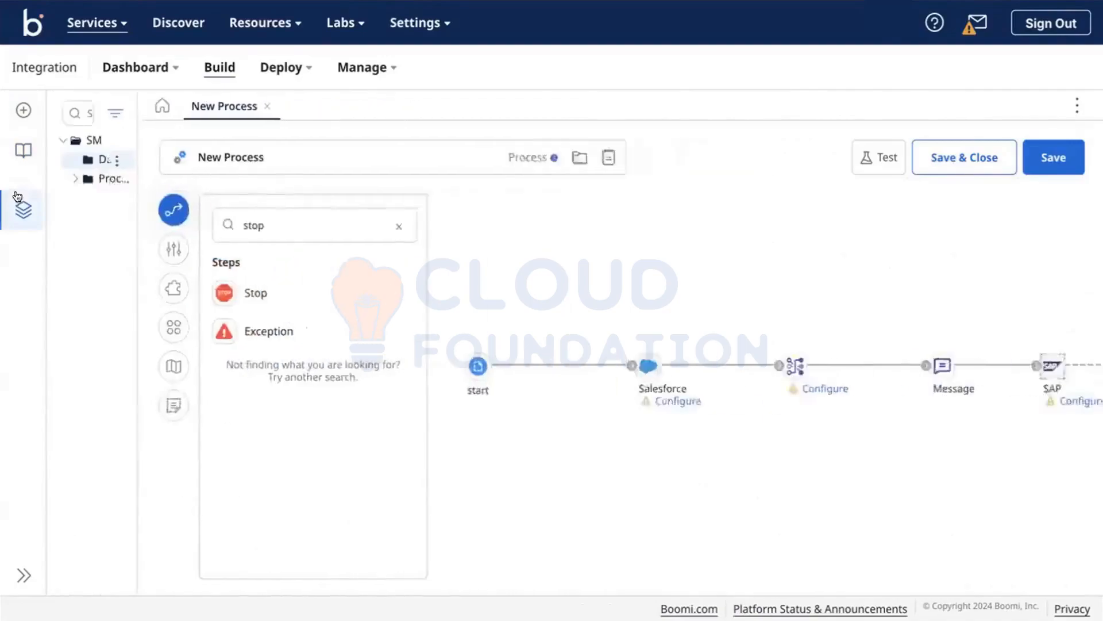
pyautogui.click(315, 225)
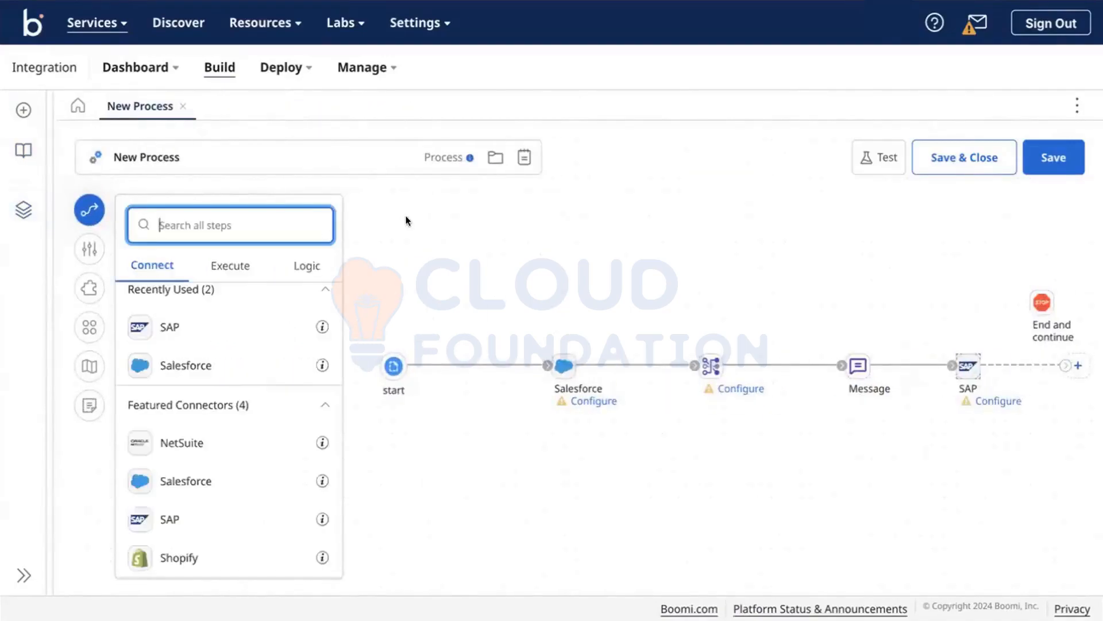
# Step: Hide the step palette and move the Stop step into line after SAP, connecting it as the end of the process
pyautogui.click(89, 219)
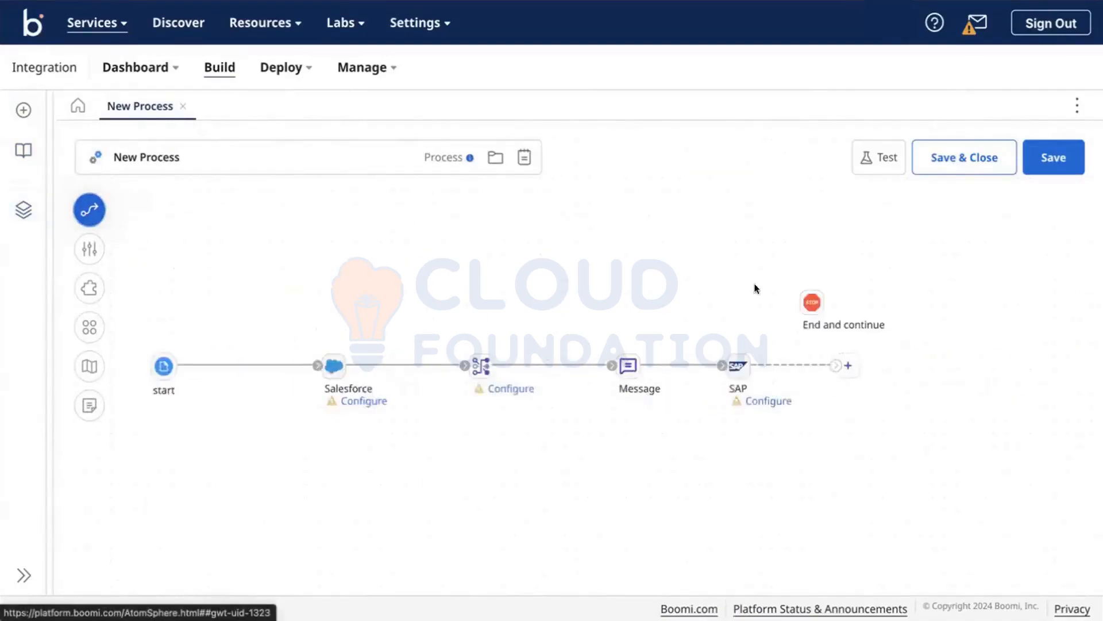
pyautogui.click(812, 301)
pyautogui.moveTo(886, 354); pyautogui.dragTo(905, 371)
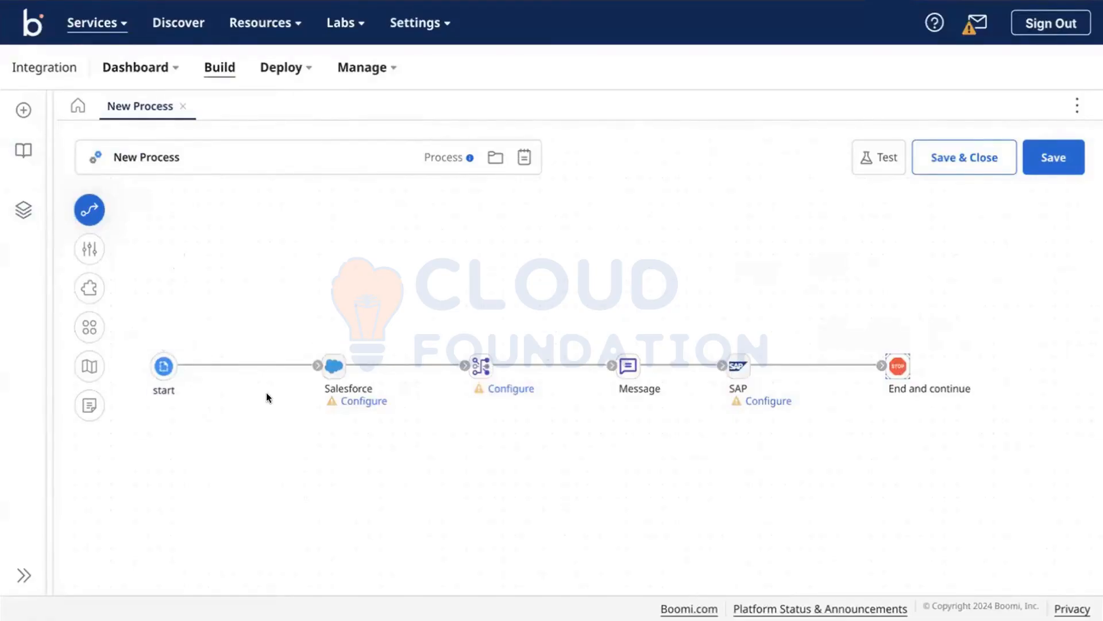
# Step: Open the Message step's configuration and enable combining documents into a single message
pyautogui.moveTo(328, 372)
pyautogui.moveTo(338, 348)
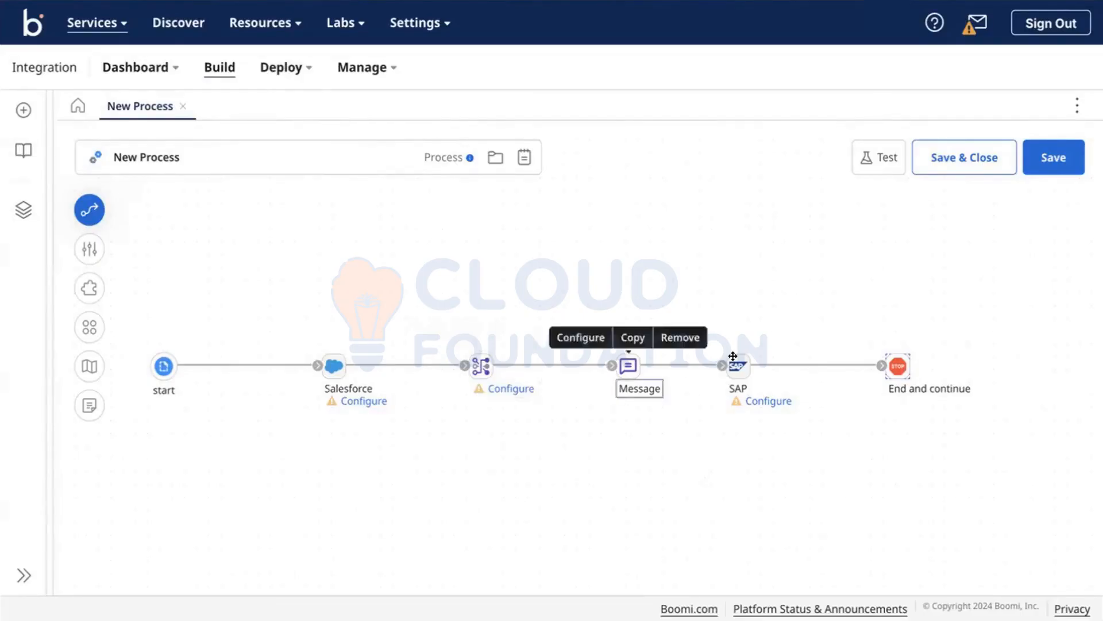
pyautogui.moveTo(735, 356)
pyautogui.click(579, 335)
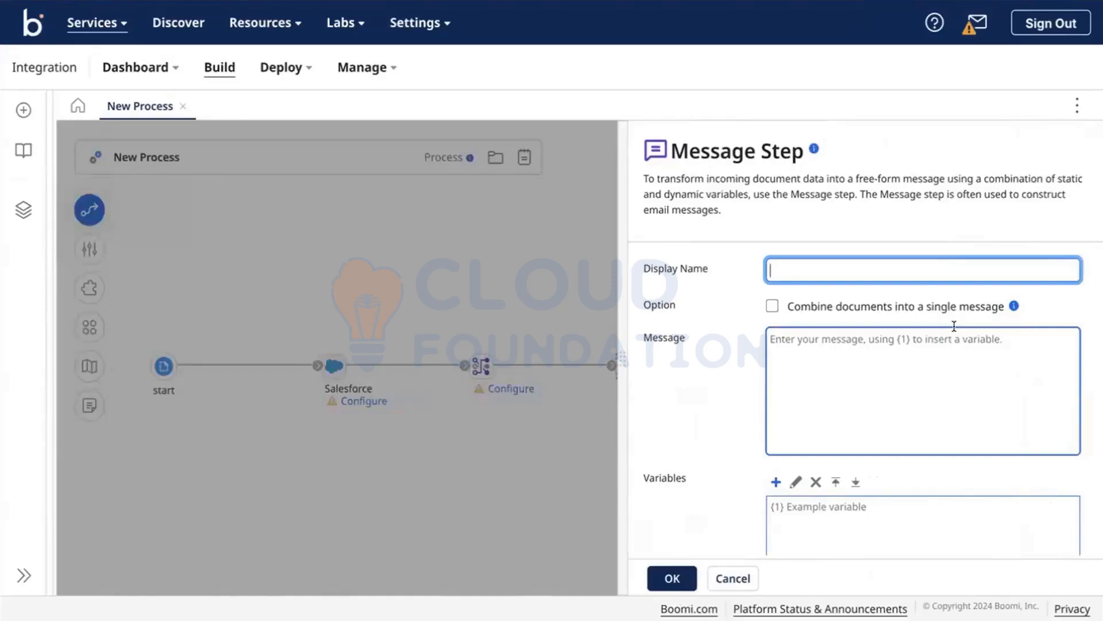
pyautogui.scroll(-1, 954, 326)
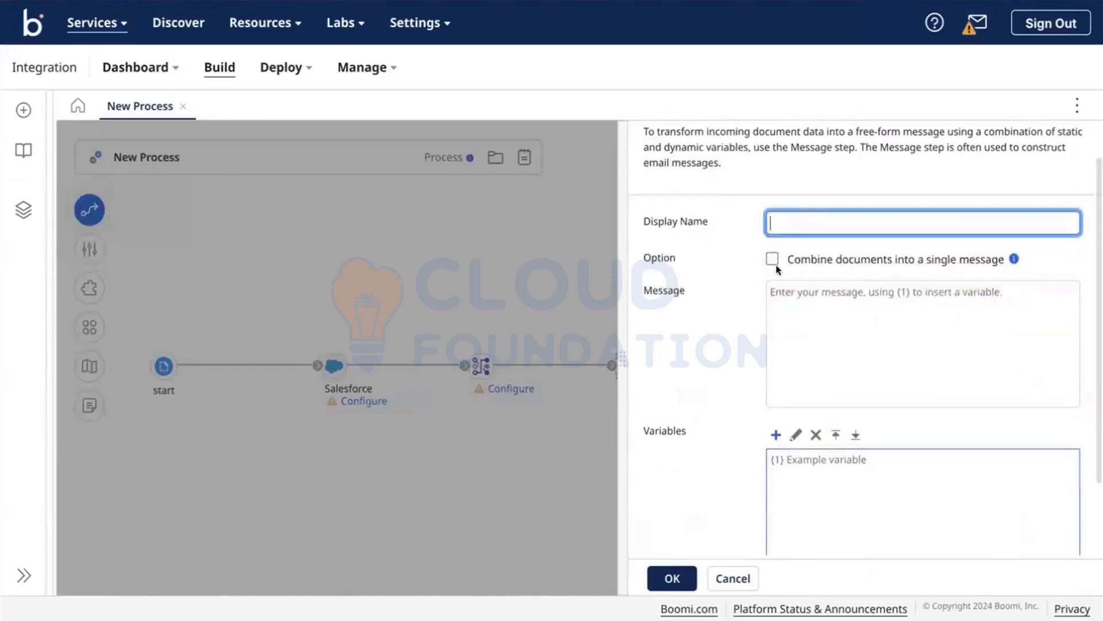
pyautogui.scroll(1, 775, 264)
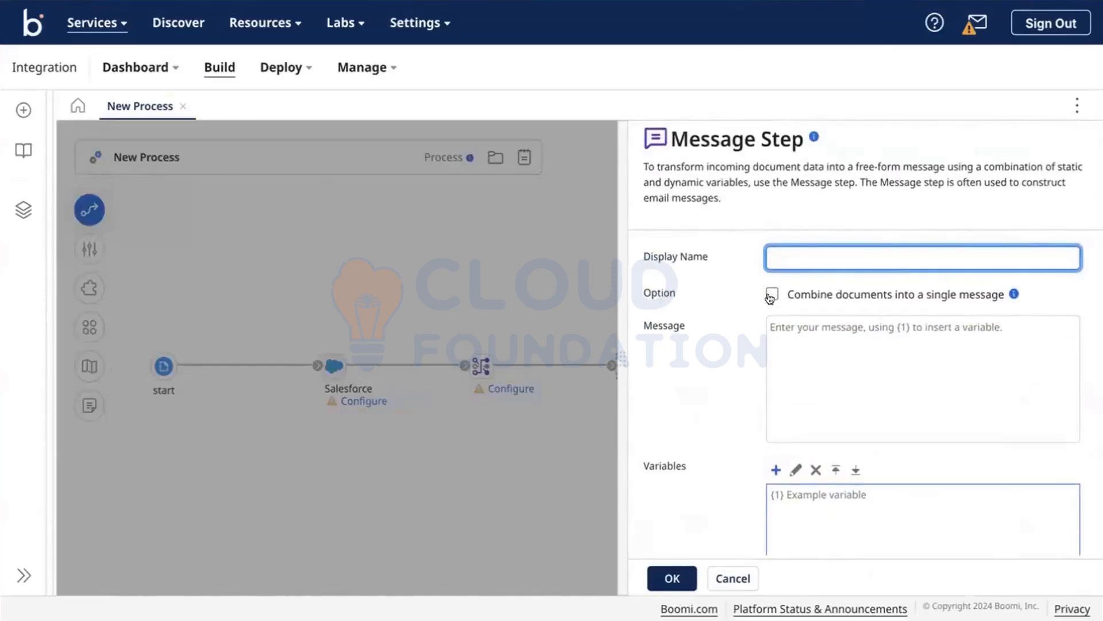
pyautogui.click(844, 288)
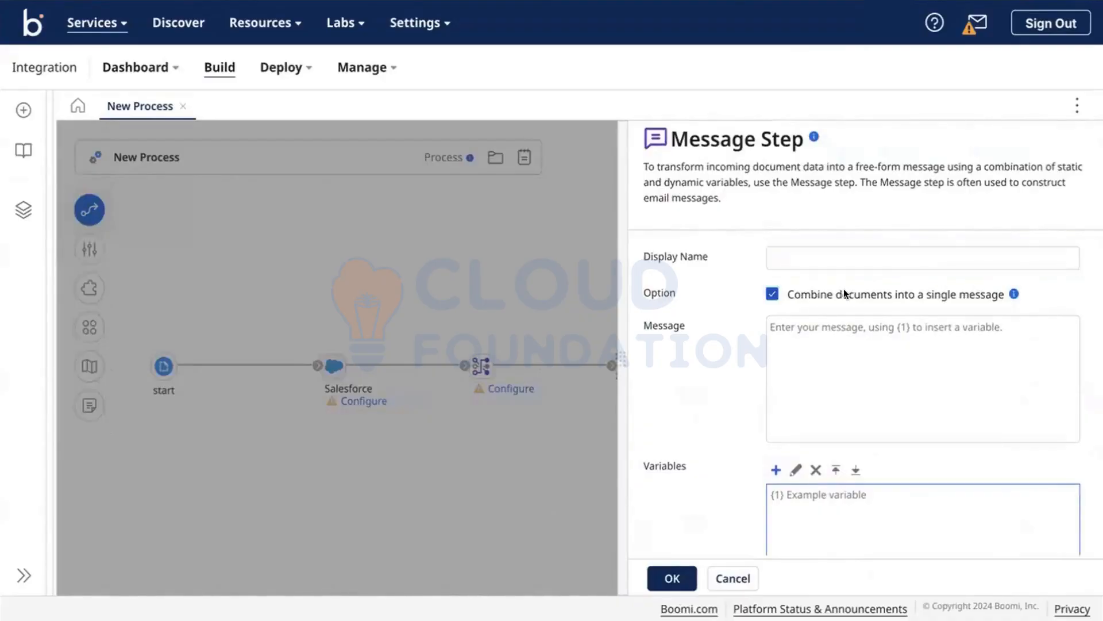
# Step: Add a Current Data variable to the Message step's variables
pyautogui.click(776, 470)
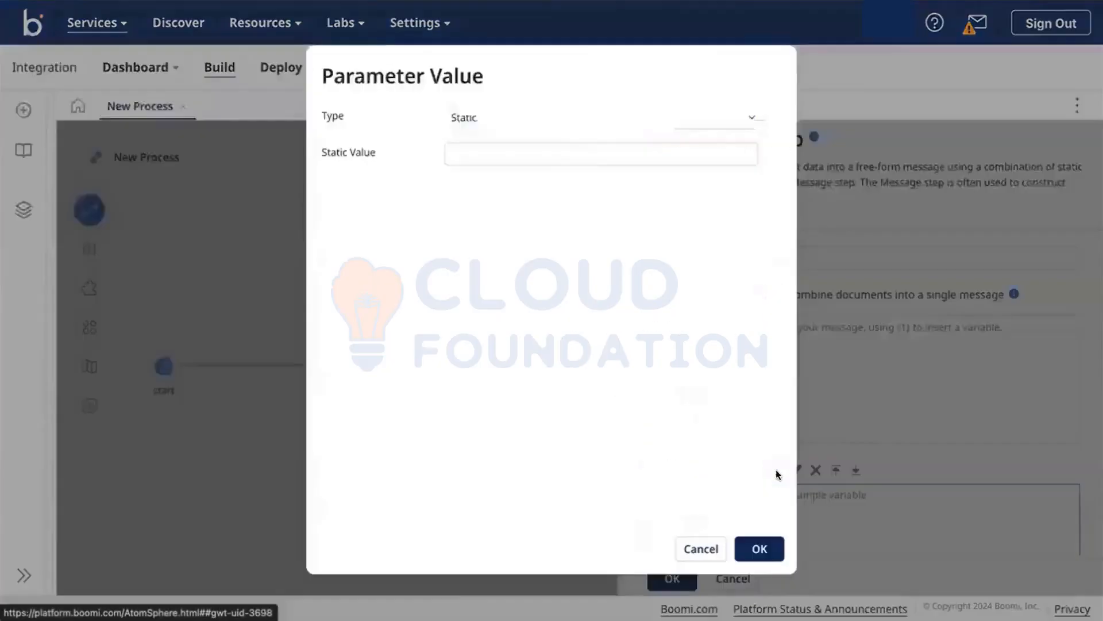
pyautogui.click(571, 122)
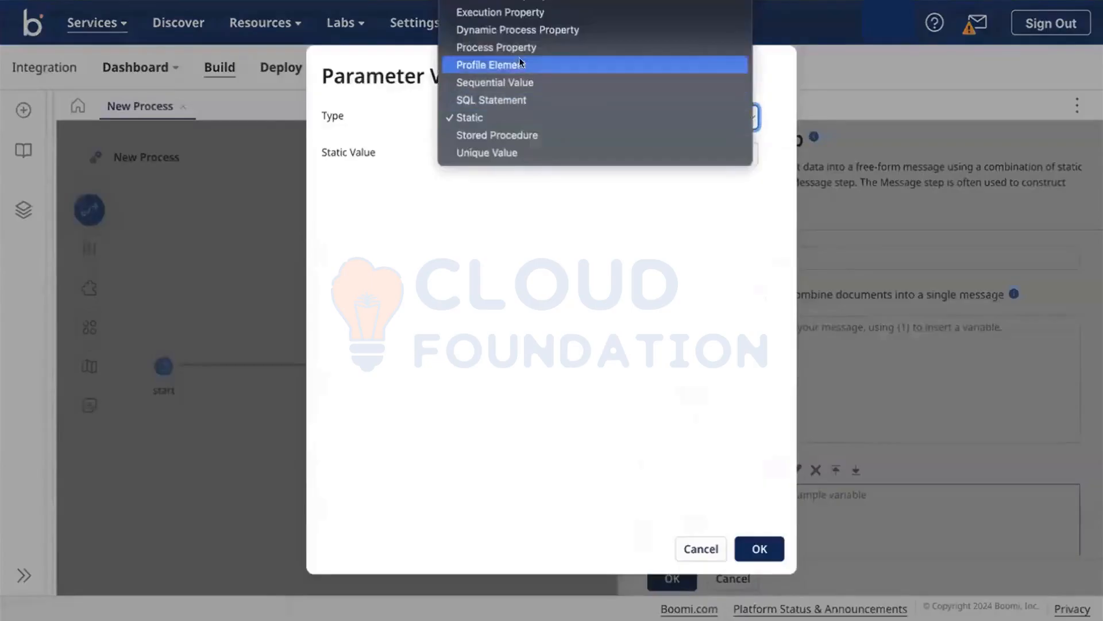
pyautogui.click(534, 0)
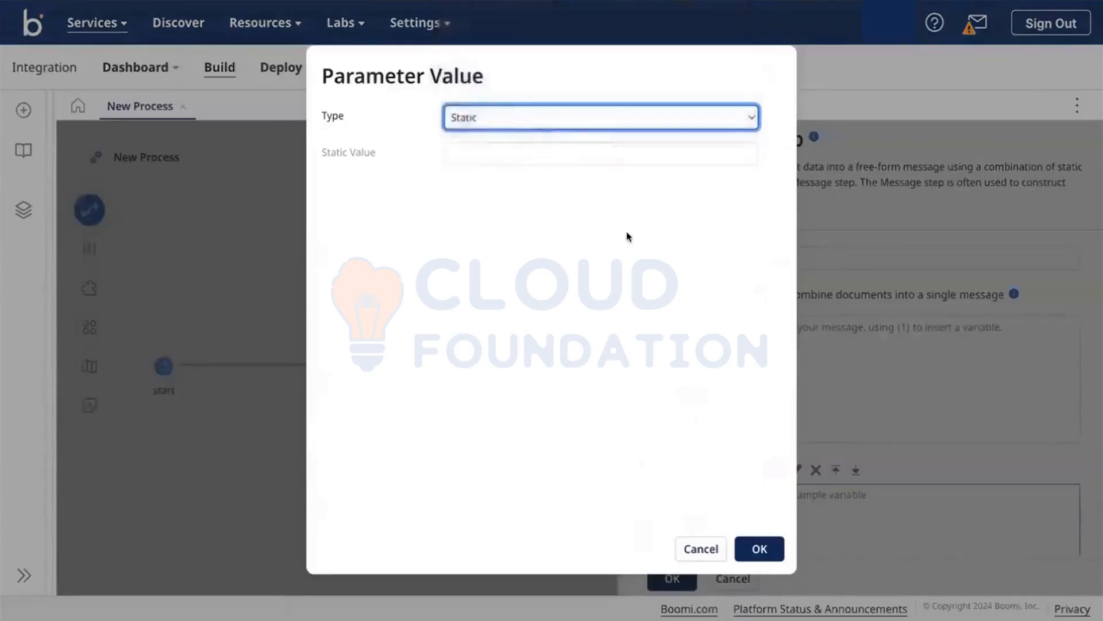
pyautogui.click(760, 549)
# Step: Enter {1} as the Message step's message text and save the configuration
pyautogui.click(906, 437)
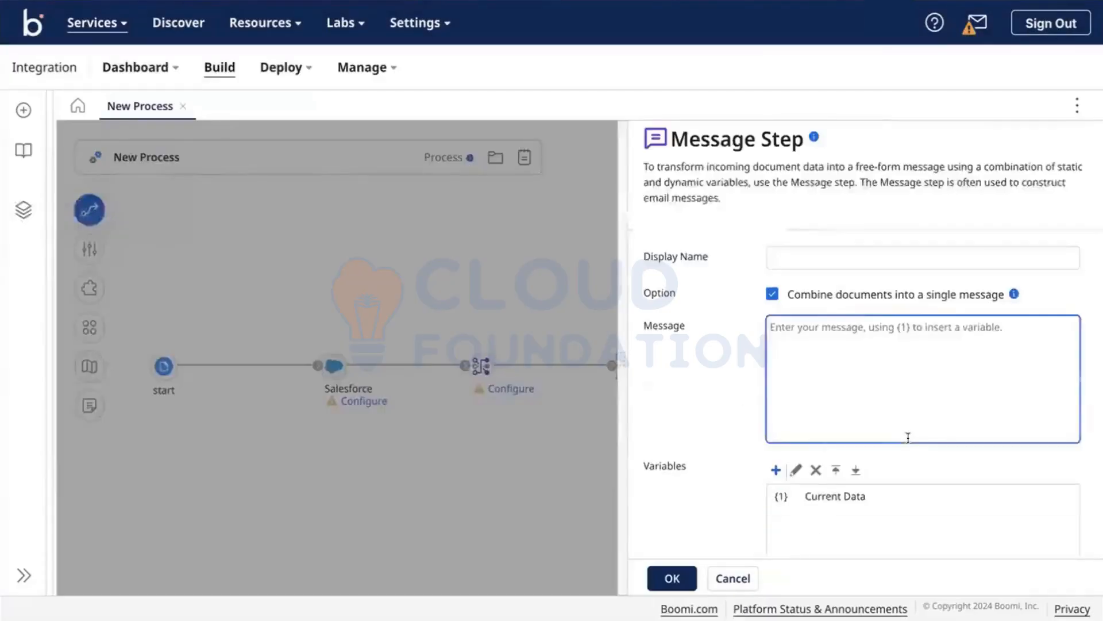
pyautogui.scroll(-2, 908, 436)
pyautogui.click(864, 291)
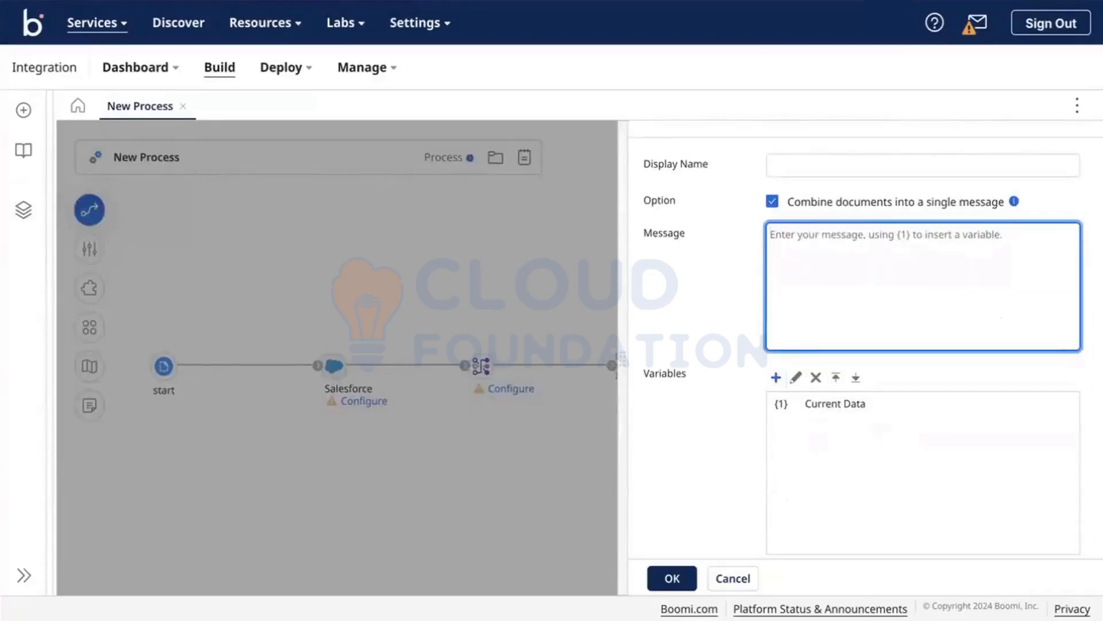
pyautogui.write('{}')
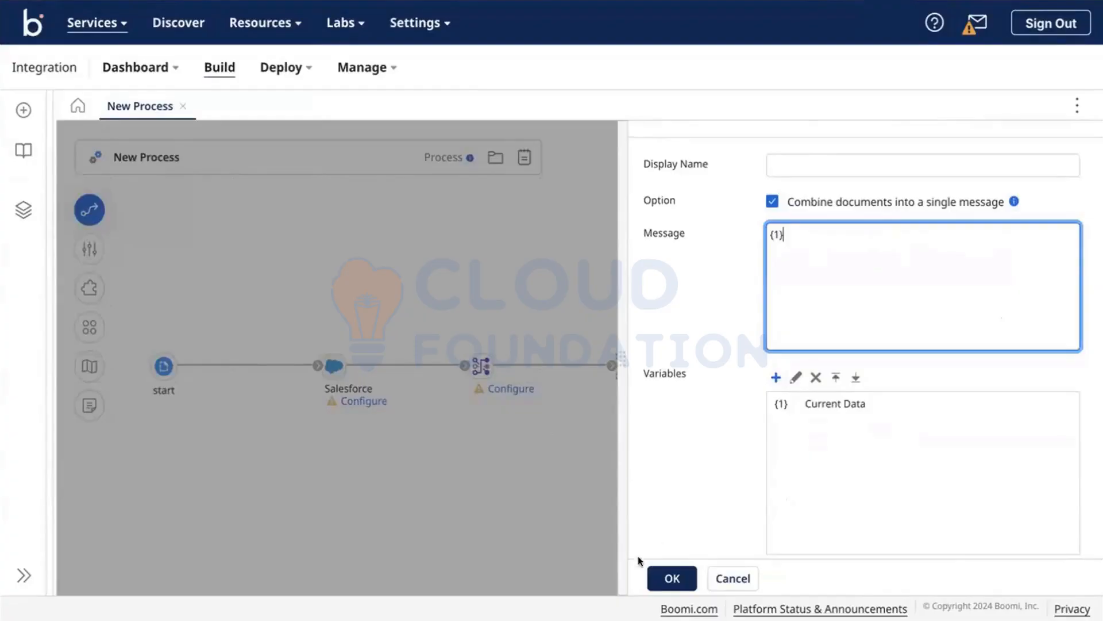
pyautogui.click(668, 567)
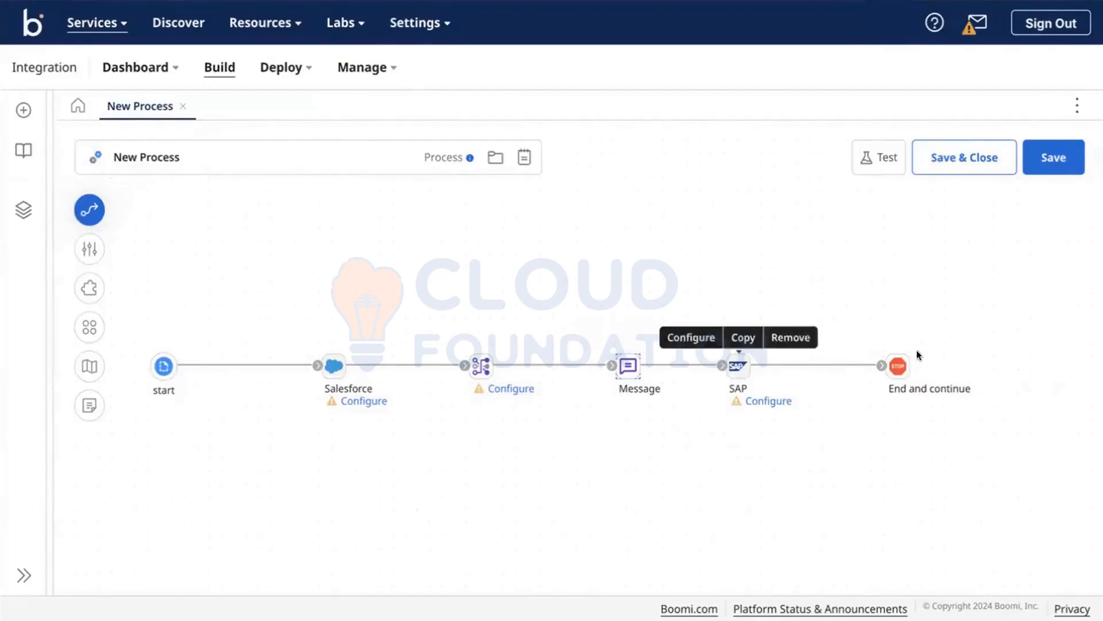
# Step: Reopen the Message step, turn off combining documents into a single message, change the message to "{1}- abc" and save
pyautogui.moveTo(921, 349)
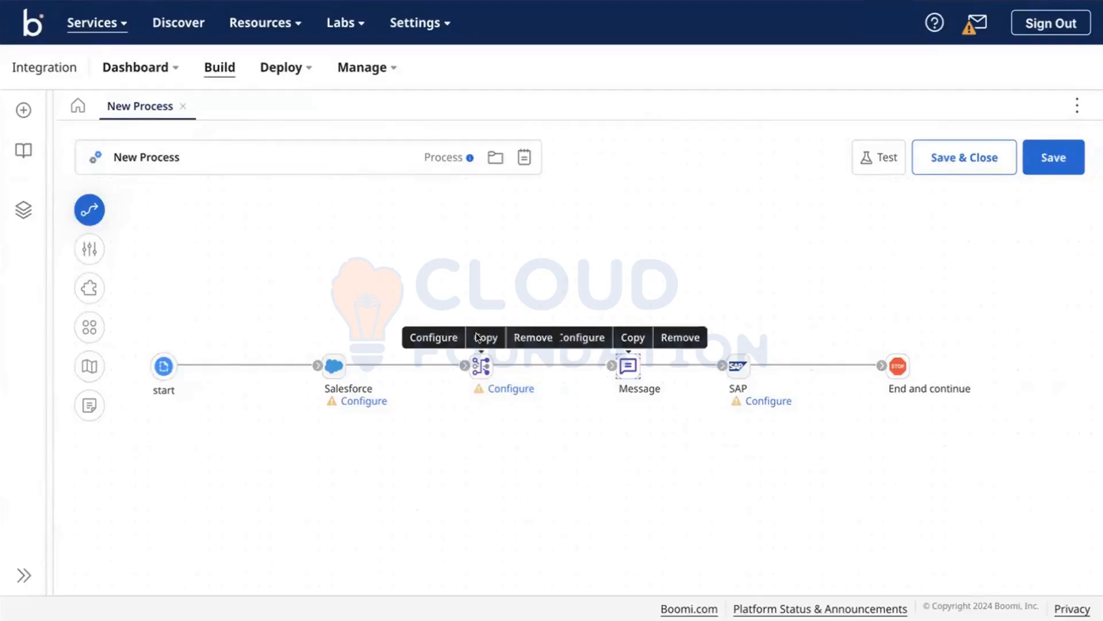
pyautogui.click(633, 360)
pyautogui.doubleClick(634, 363)
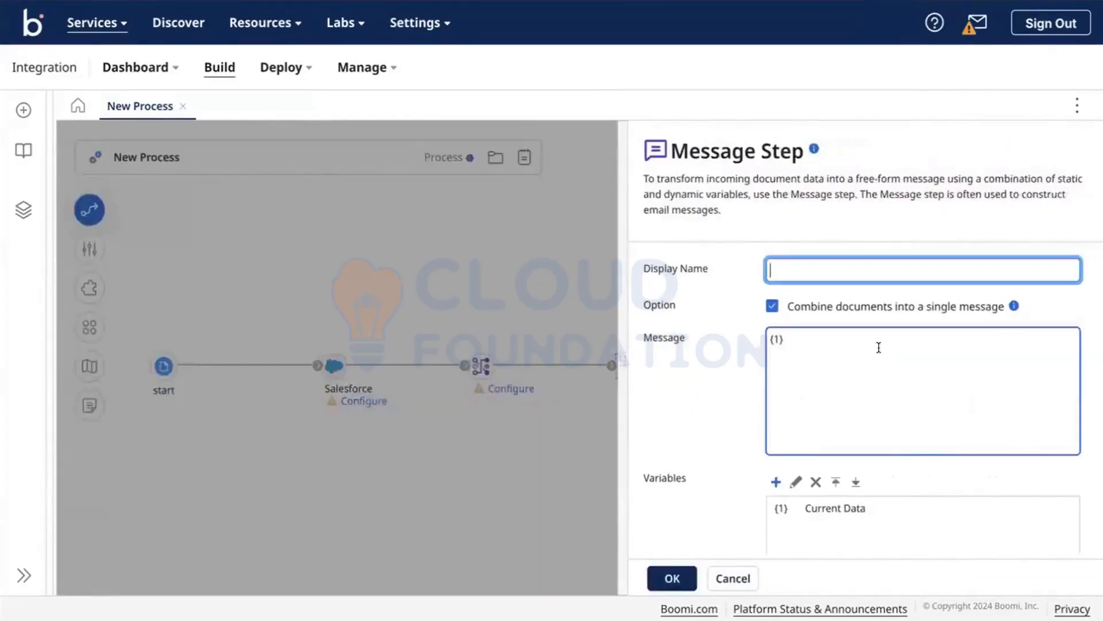
pyautogui.click(816, 342)
pyautogui.click(771, 307)
pyautogui.click(819, 413)
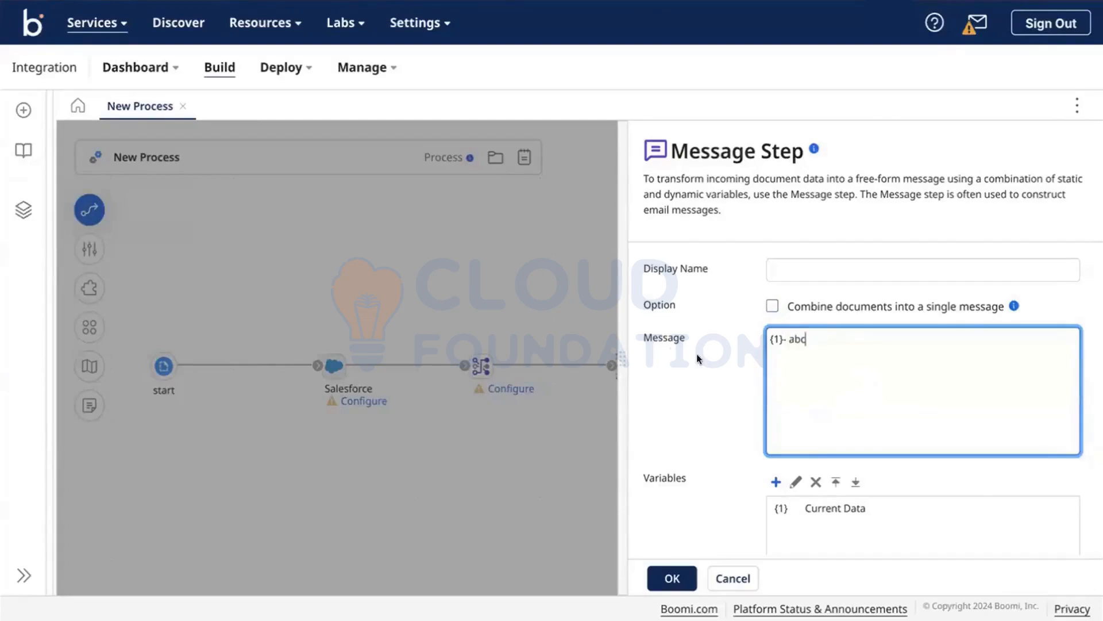
pyautogui.scroll(-2, 696, 353)
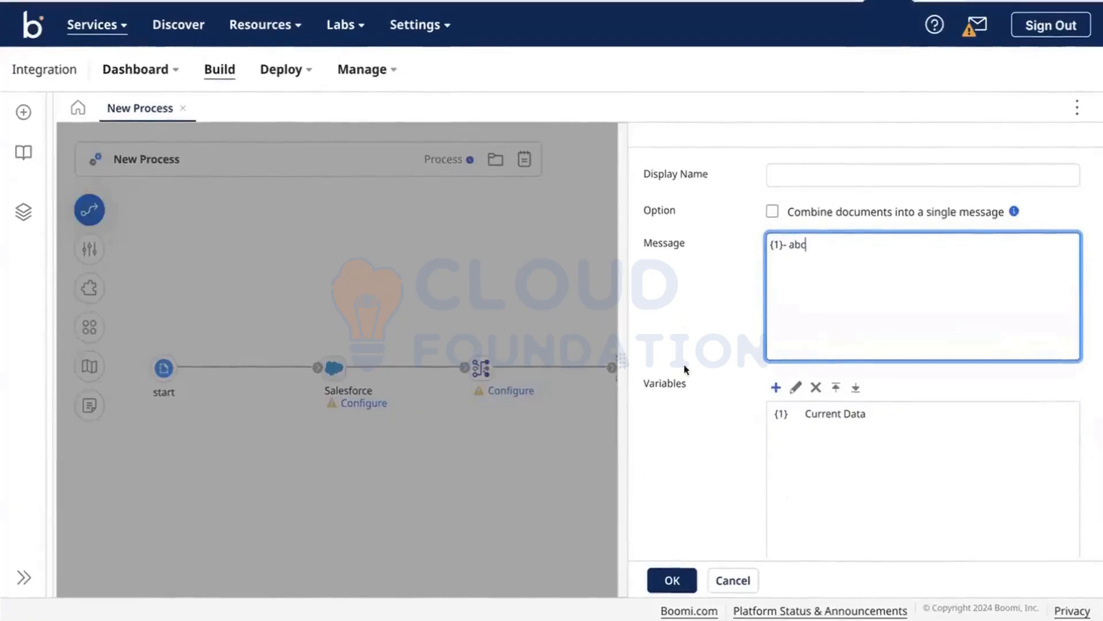
pyautogui.scroll(2, 716, 353)
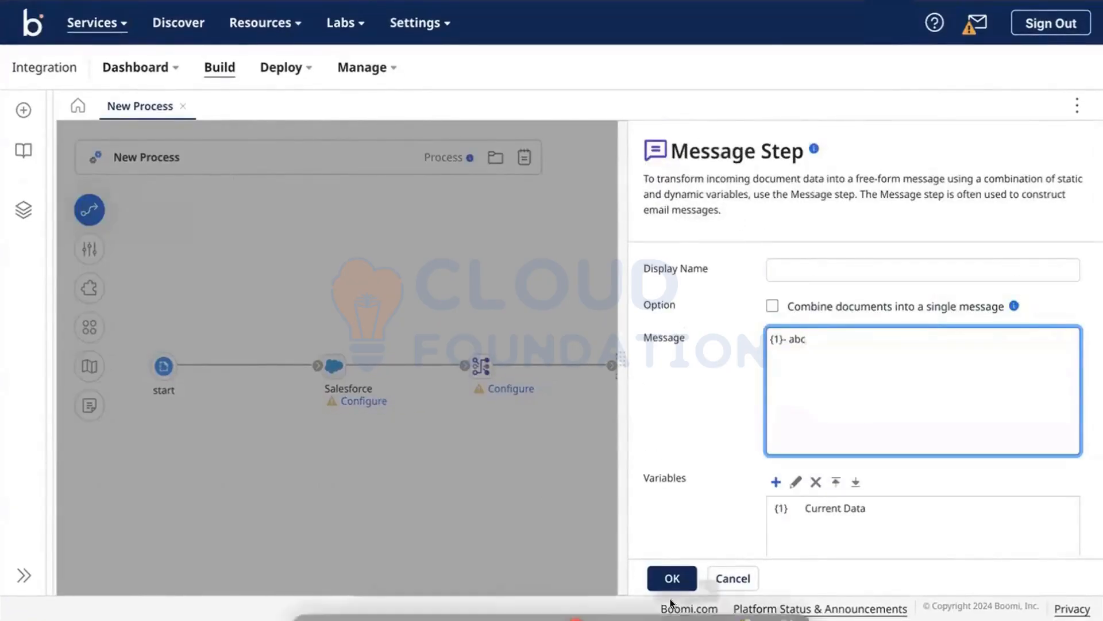
pyautogui.click(664, 566)
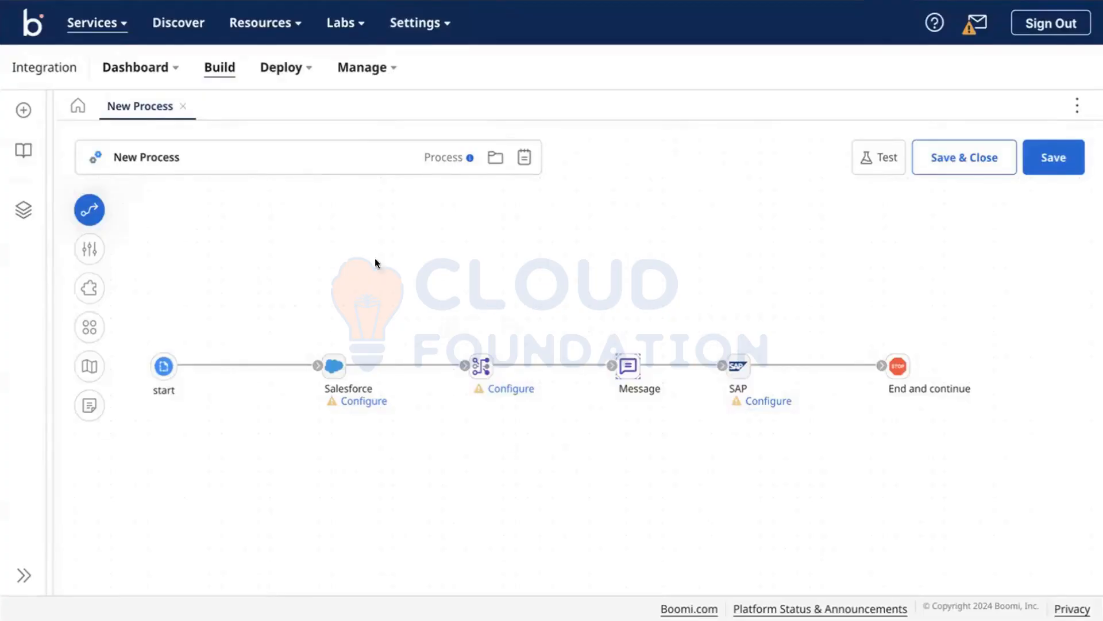
# Step: Add a Notify step from the Execute steps above the flow, between Start and Salesforce, and look over its settings
pyautogui.click(90, 210)
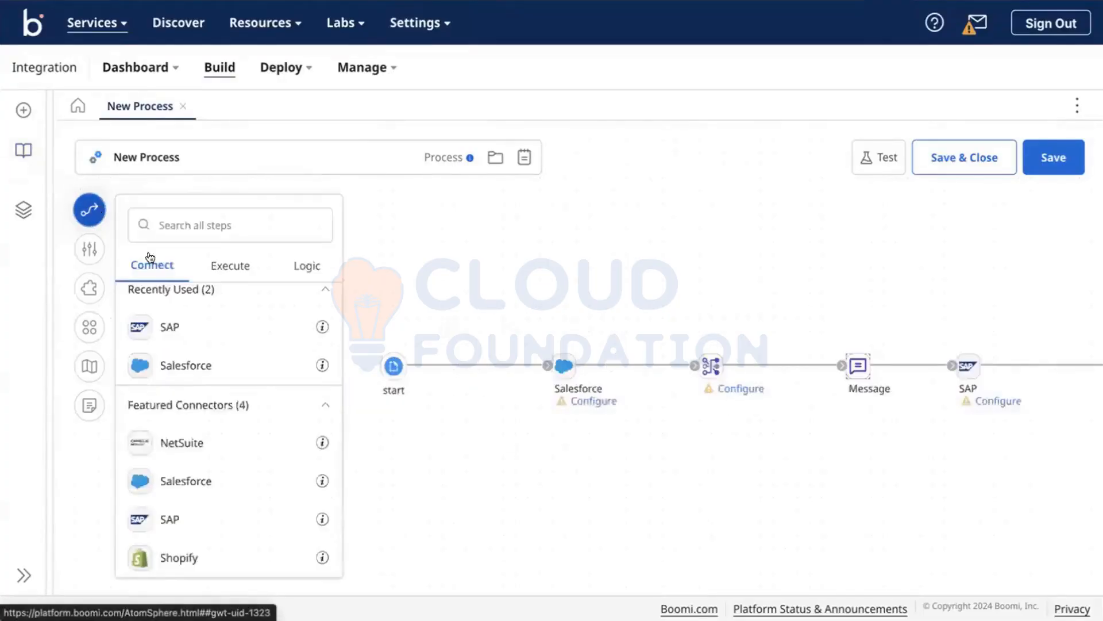
pyautogui.click(226, 275)
pyautogui.scroll(-1, 214, 374)
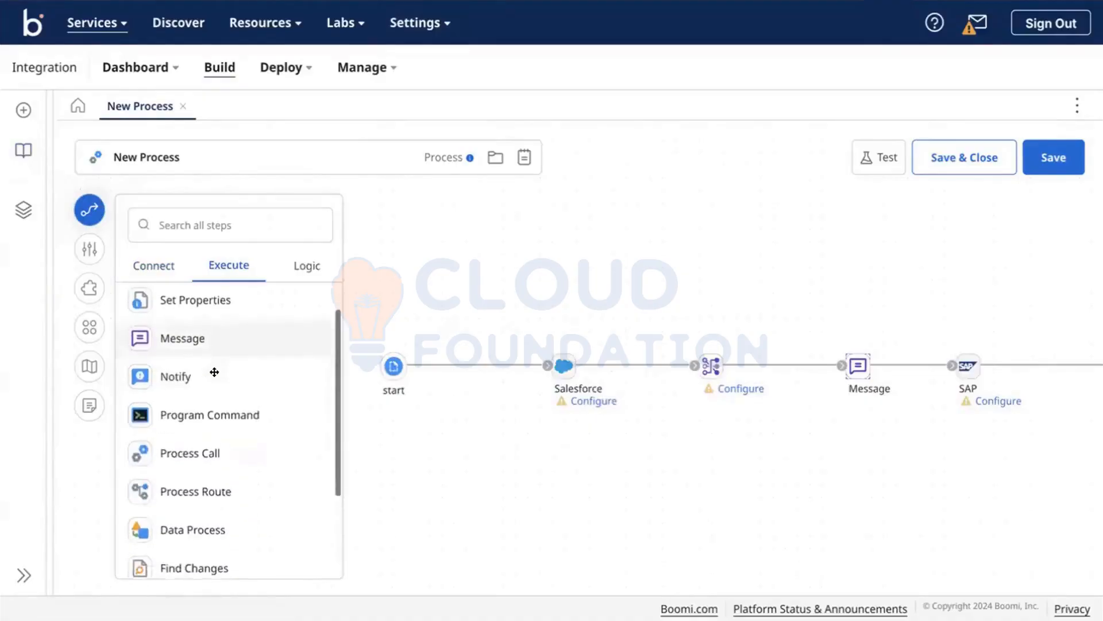
pyautogui.moveTo(173, 368); pyautogui.dragTo(480, 315)
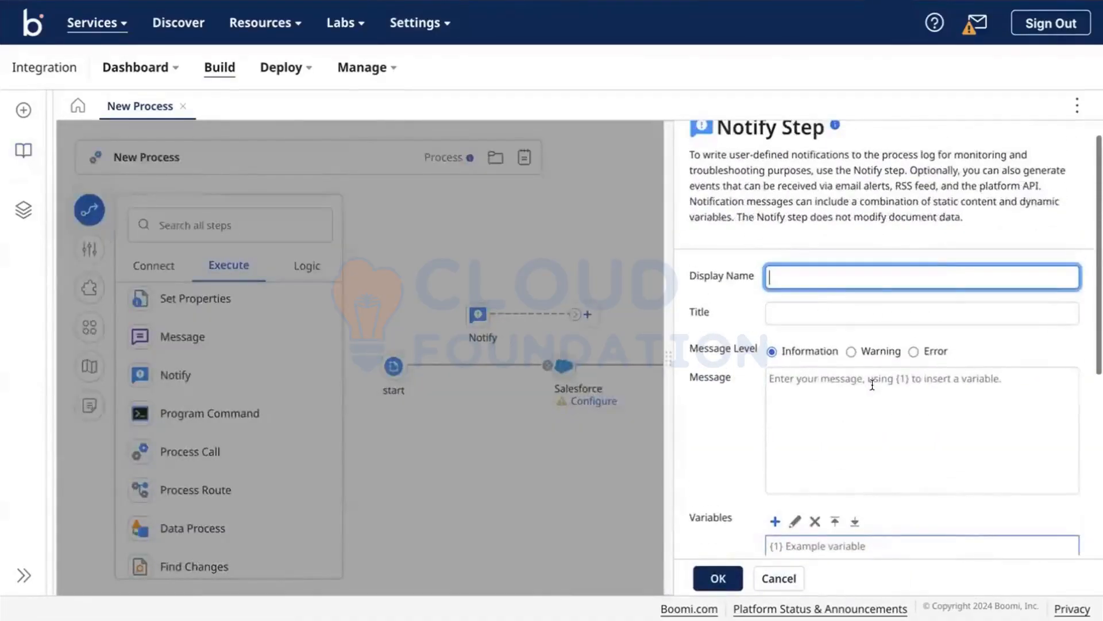
pyautogui.scroll(1, 781, 245)
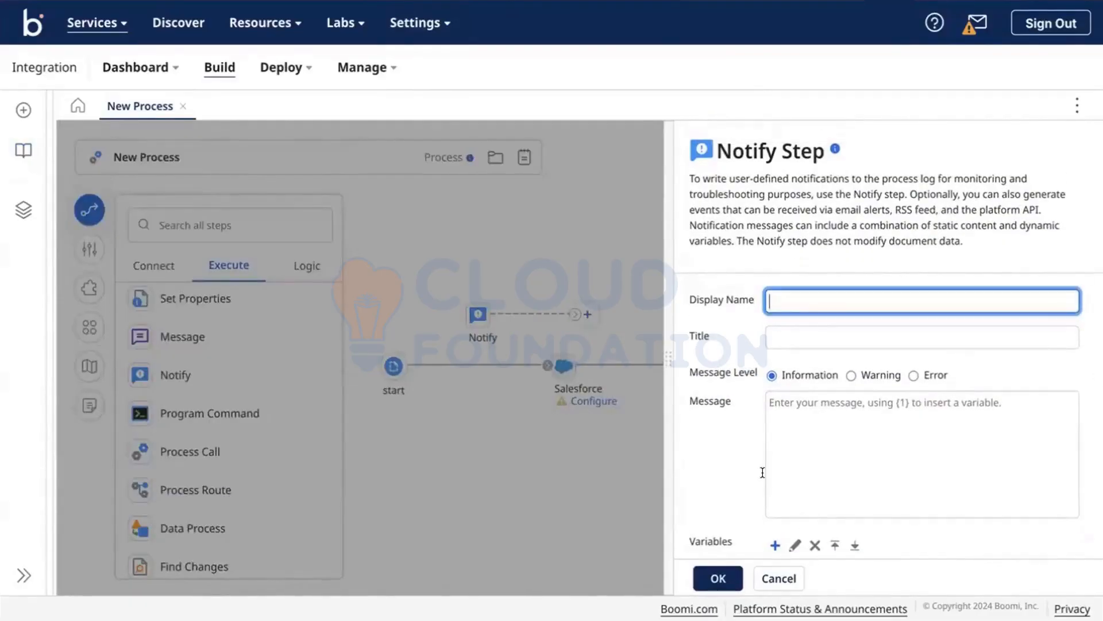
pyautogui.scroll(-3, 781, 232)
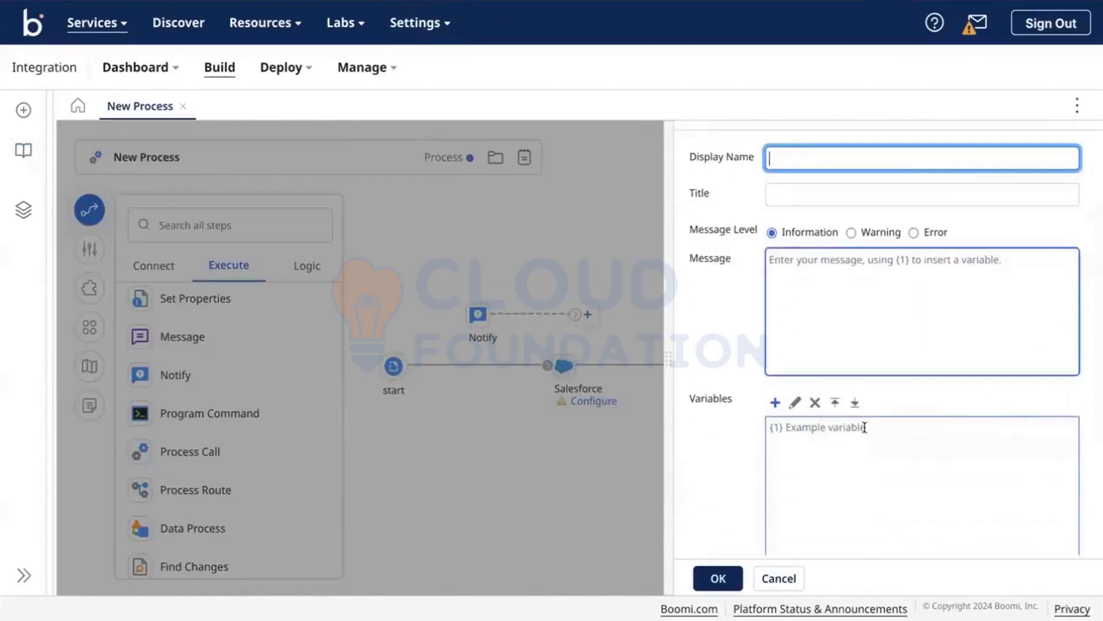
pyautogui.scroll(3, 762, 368)
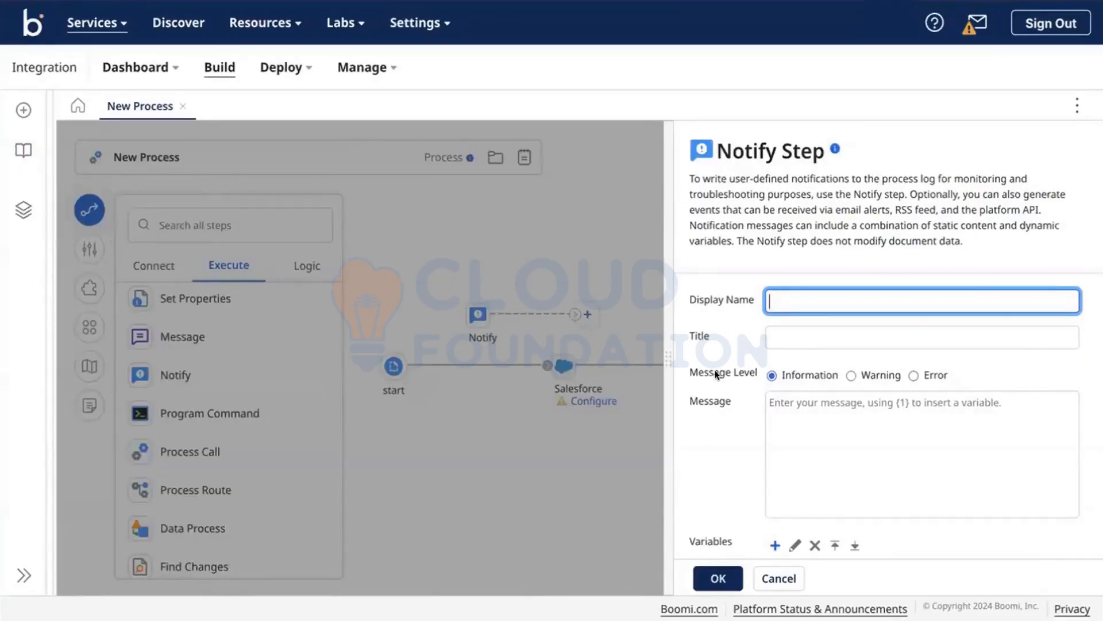
pyautogui.scroll(-2, 786, 543)
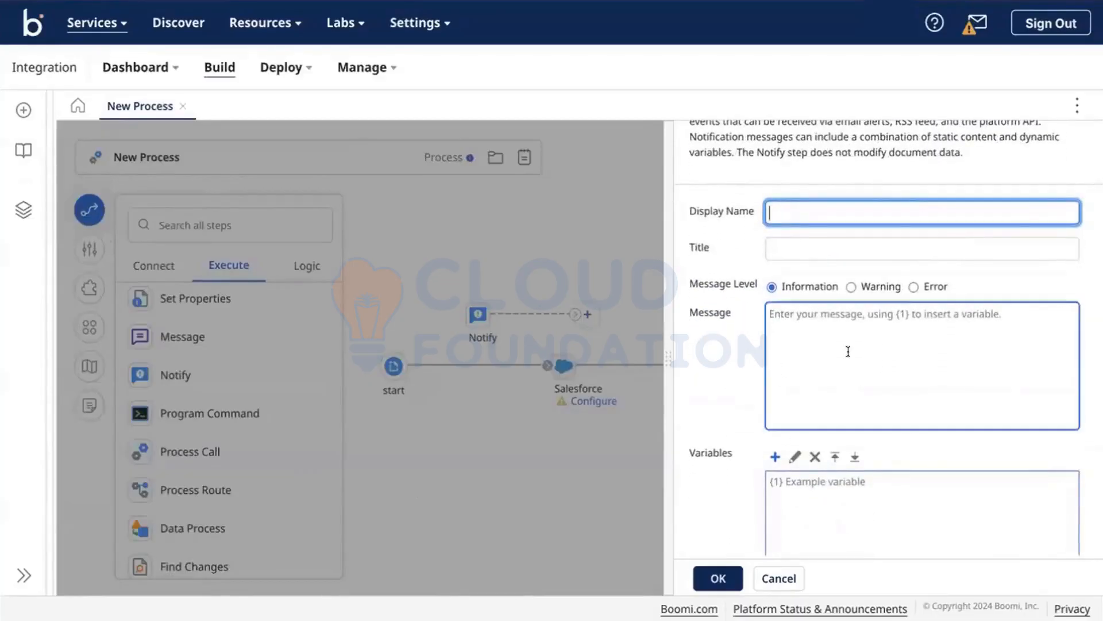
# Step: Add a Date/Time variable to the Notify step using the current date and the date mask yyyyMMdd HHmmss.SSS
pyautogui.click(849, 351)
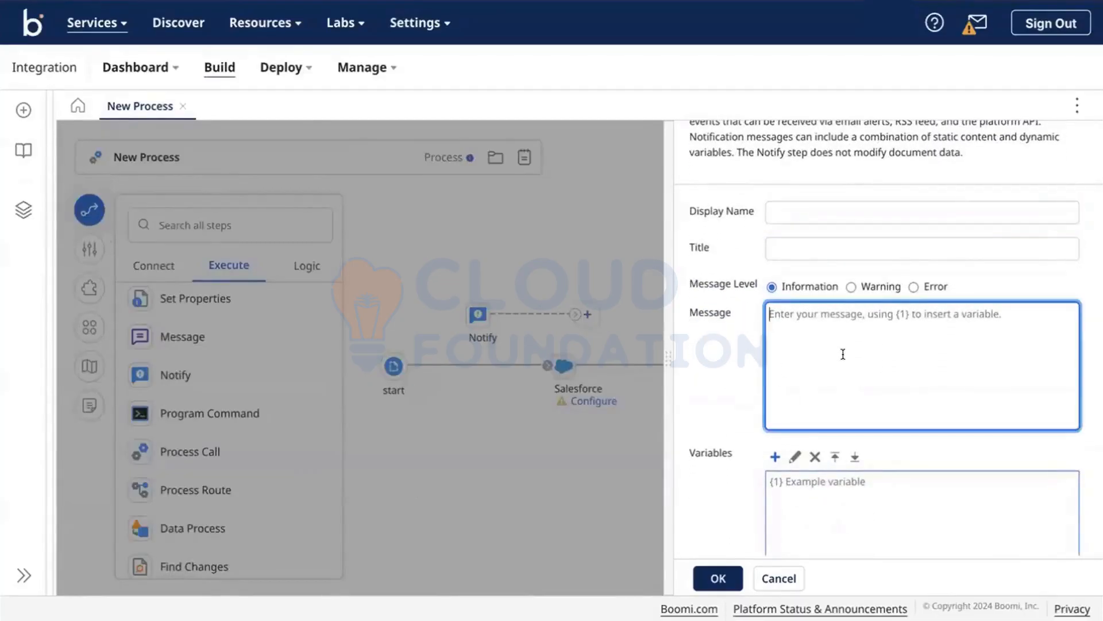
pyautogui.click(775, 457)
pyautogui.click(657, 111)
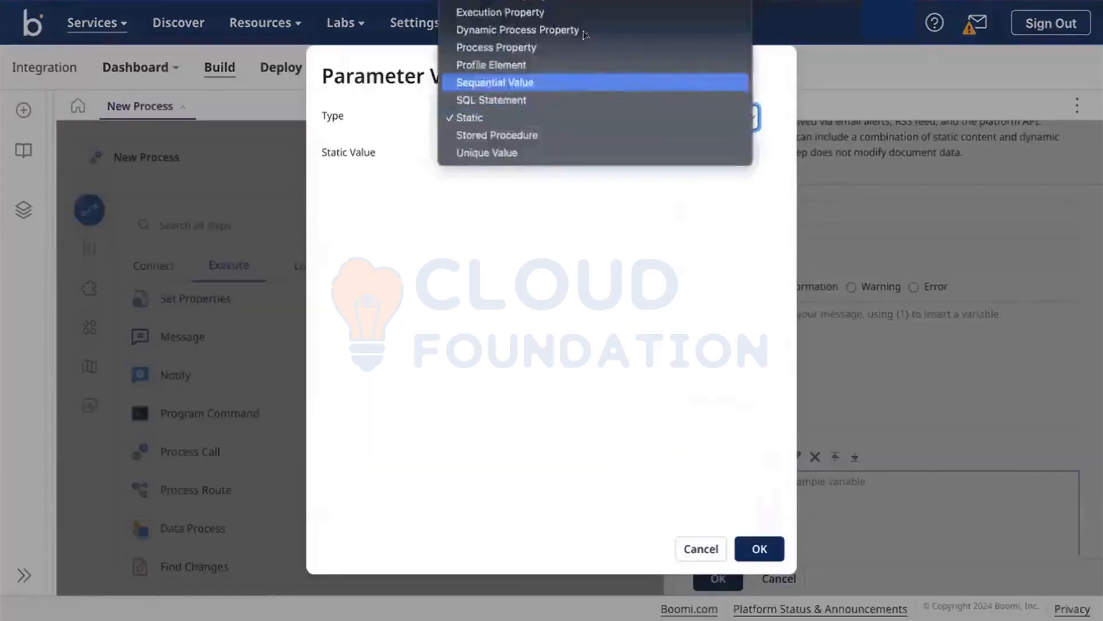
pyautogui.click(456, 32)
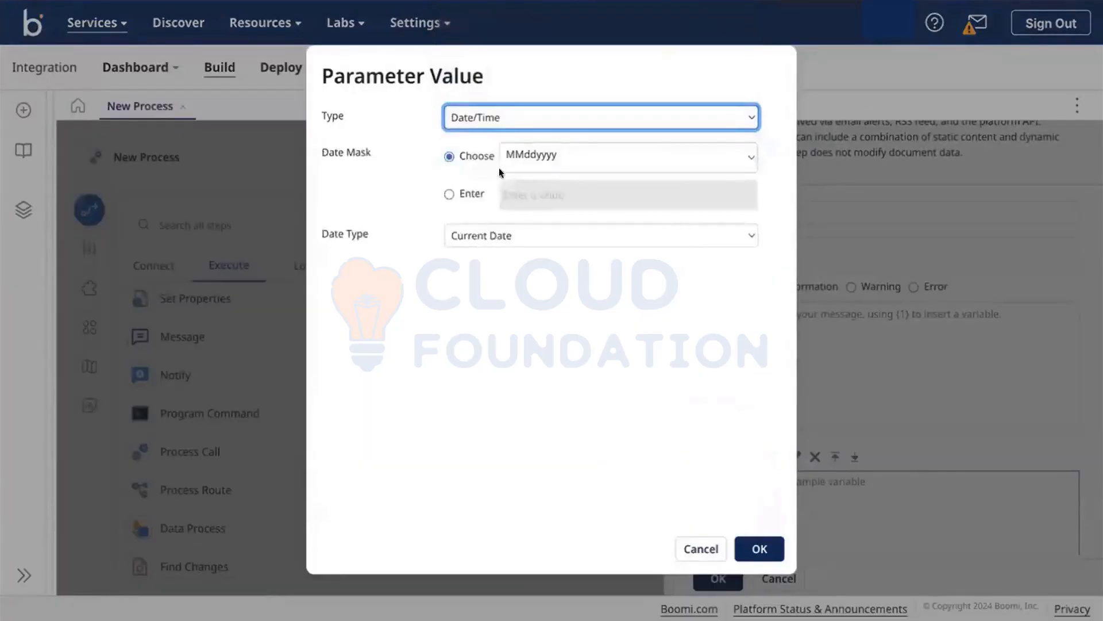
pyautogui.click(512, 164)
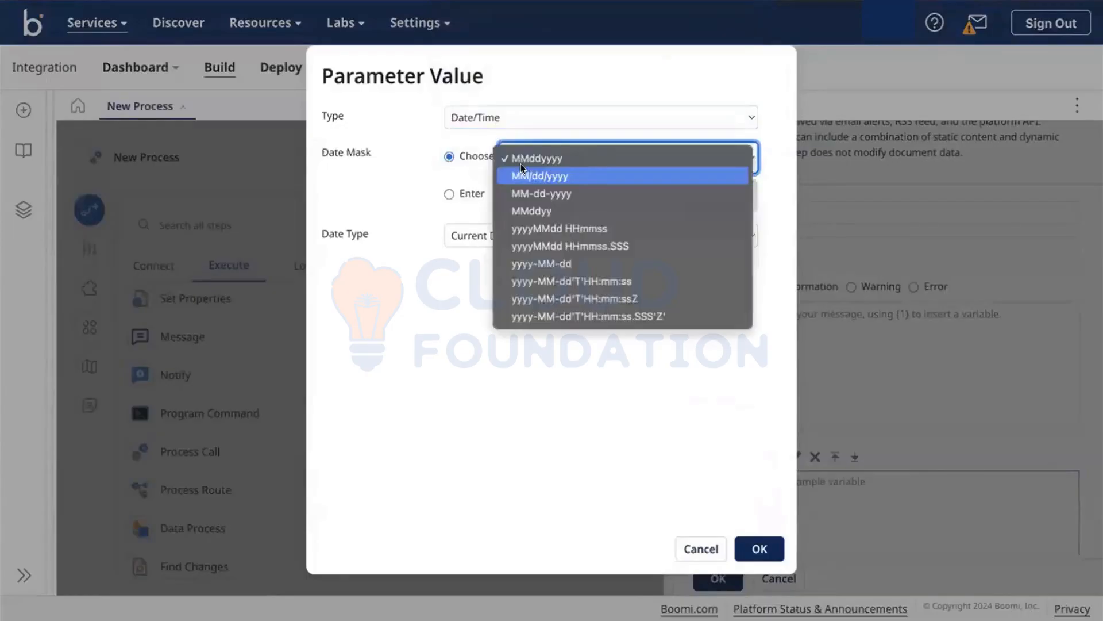
pyautogui.click(584, 245)
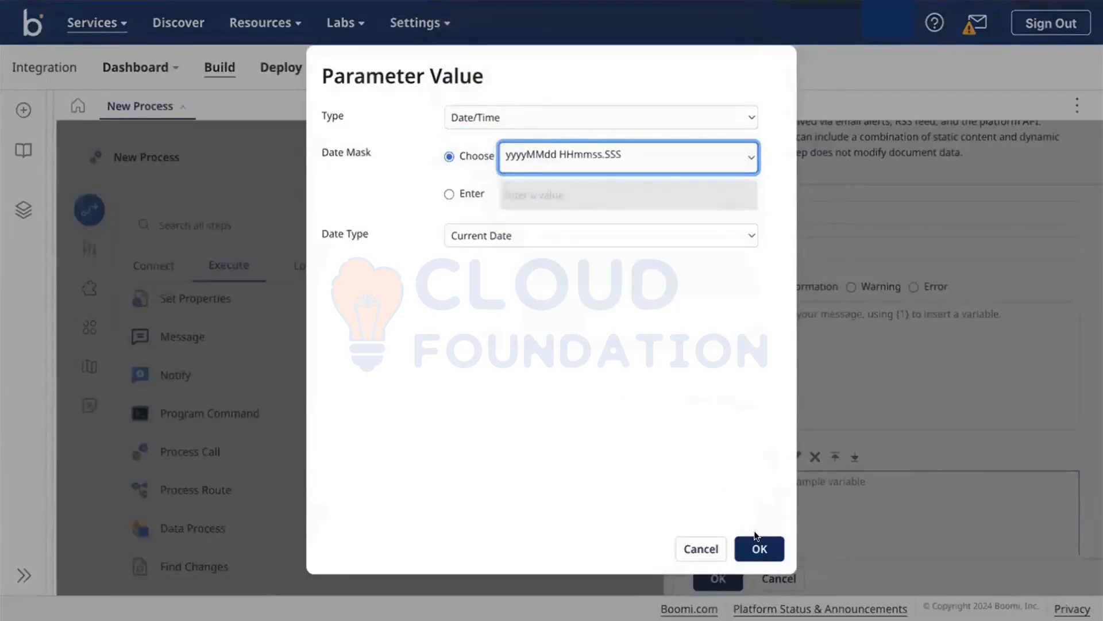
pyautogui.click(759, 548)
# Step: Enter {1} as the Notify message, review the remaining options, and save the step with its Information message level
pyautogui.click(805, 396)
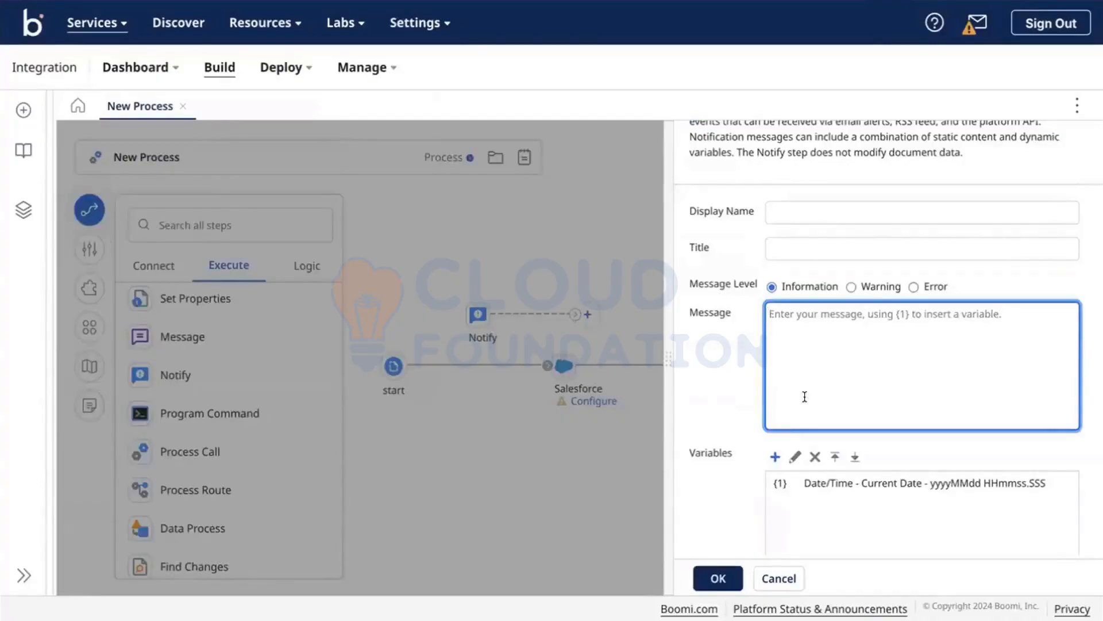
pyautogui.write('{1}')
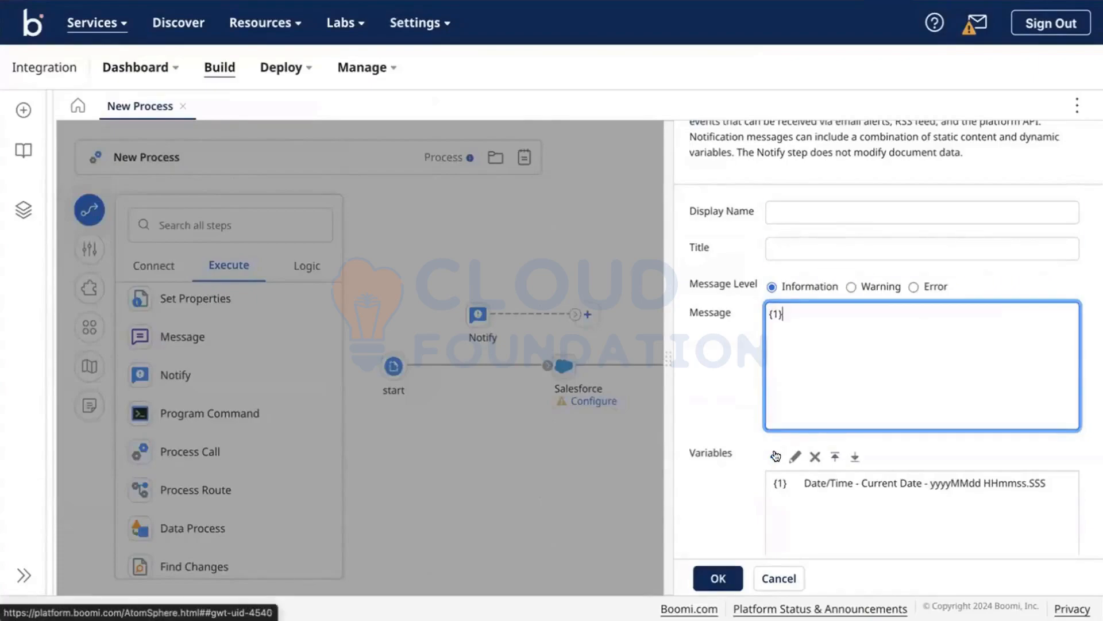
pyautogui.scroll(3, 780, 362)
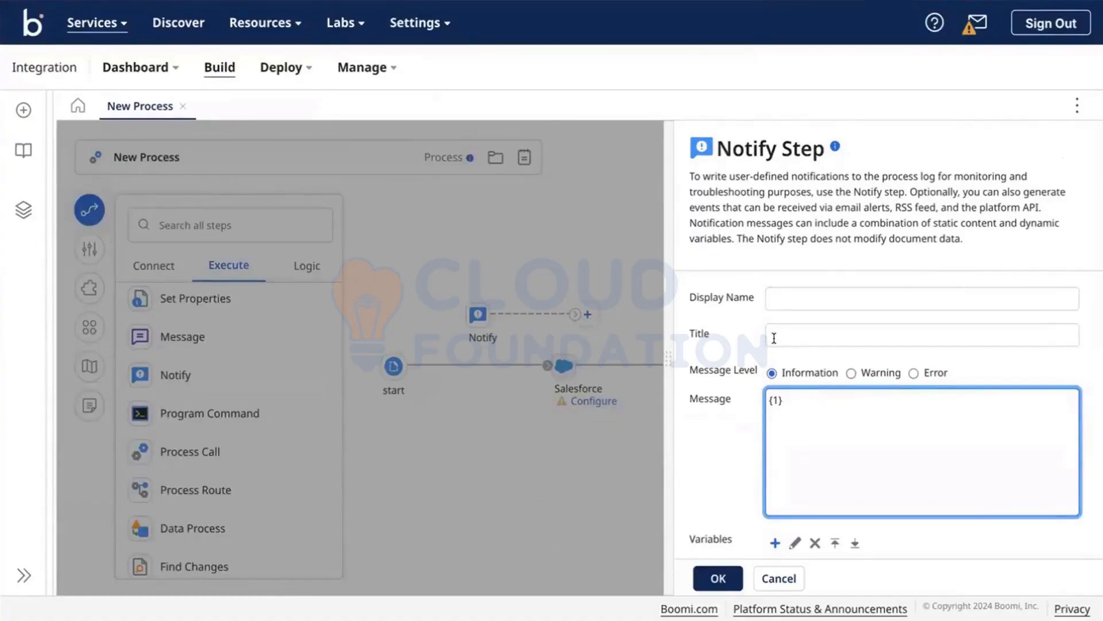
pyautogui.scroll(-2, 775, 425)
pyautogui.scroll(-2, 775, 425)
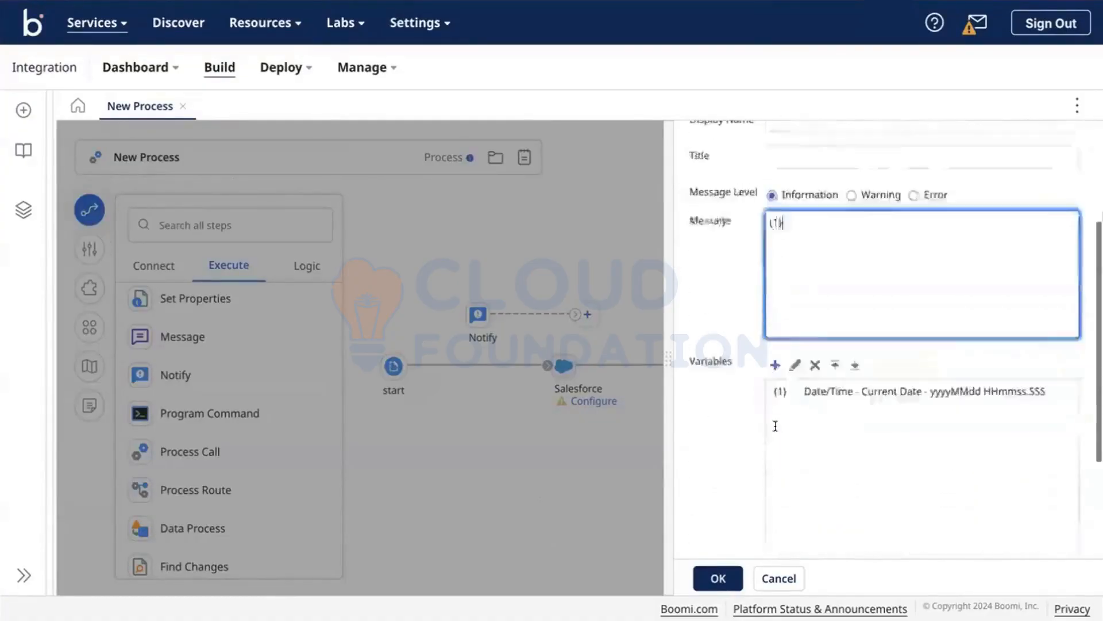
pyautogui.scroll(3, 775, 425)
pyautogui.scroll(-5, 776, 425)
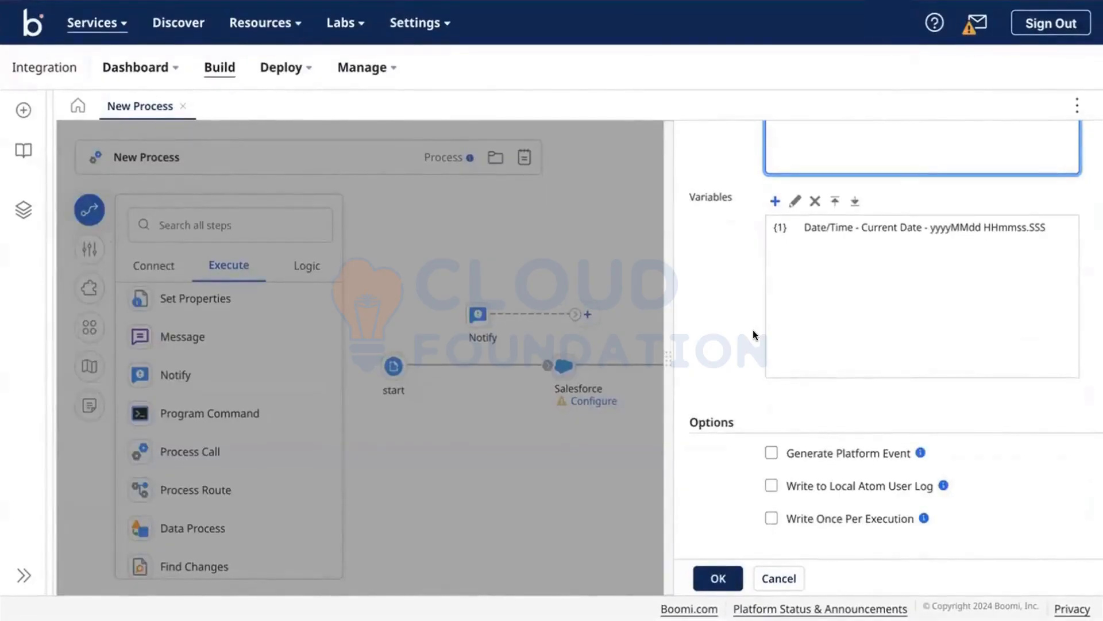
pyautogui.scroll(5, 755, 335)
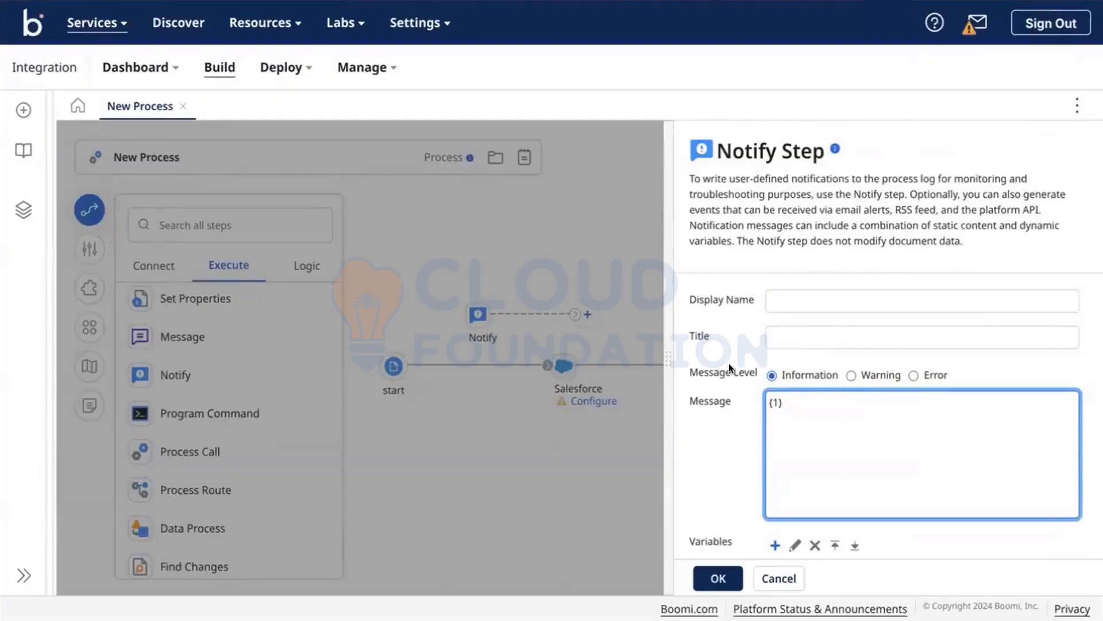
pyautogui.click(717, 577)
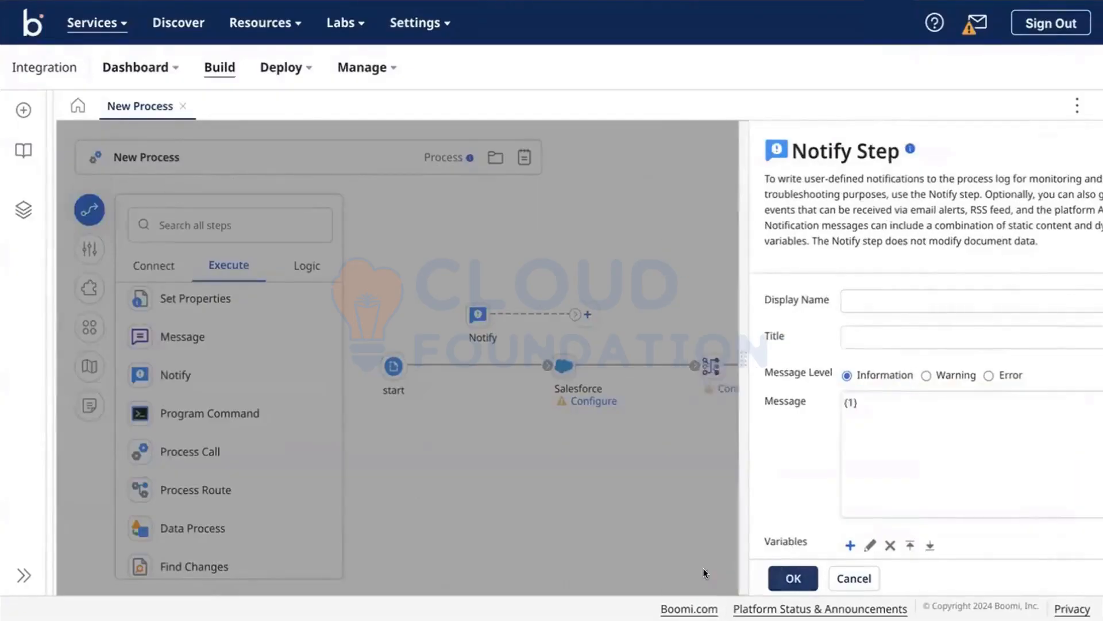
pyautogui.moveTo(494, 335)
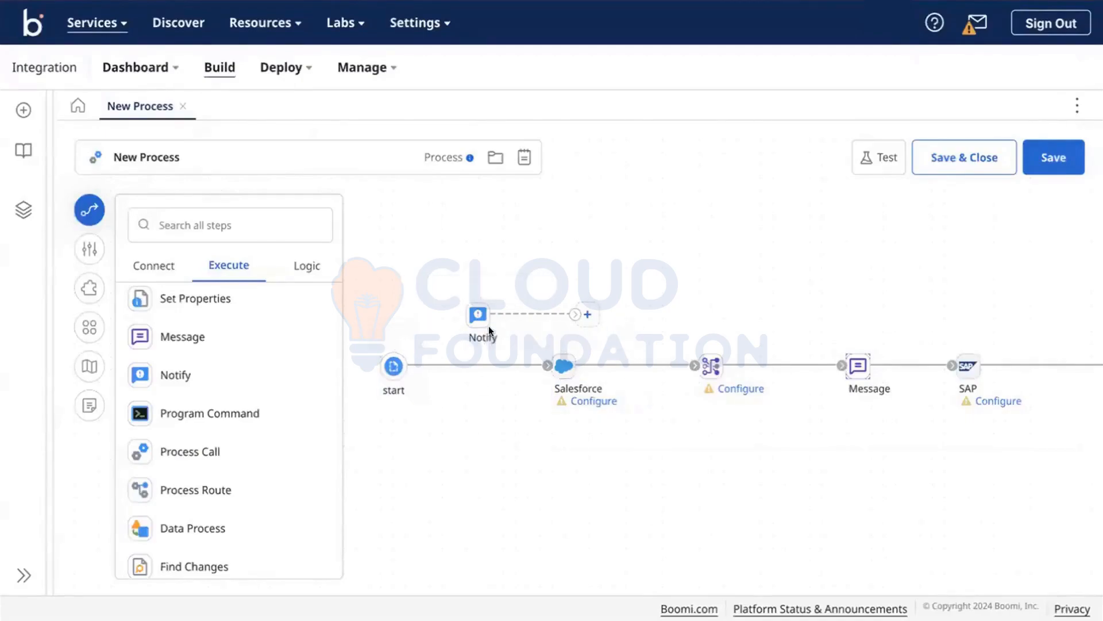
pyautogui.moveTo(490, 313)
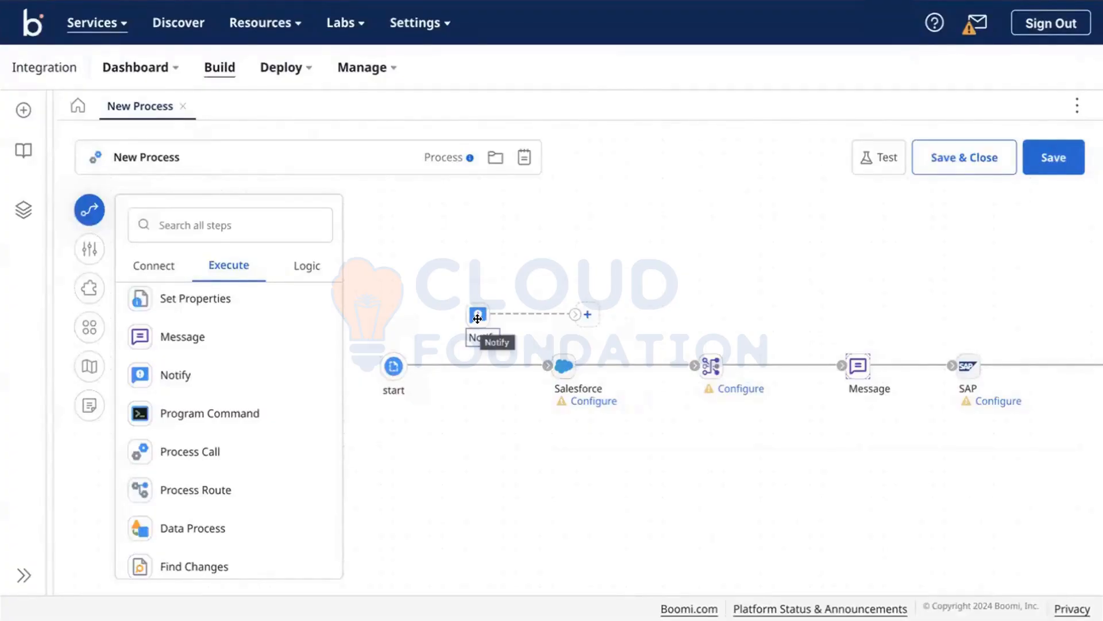
pyautogui.hscroll(3, 614, 328)
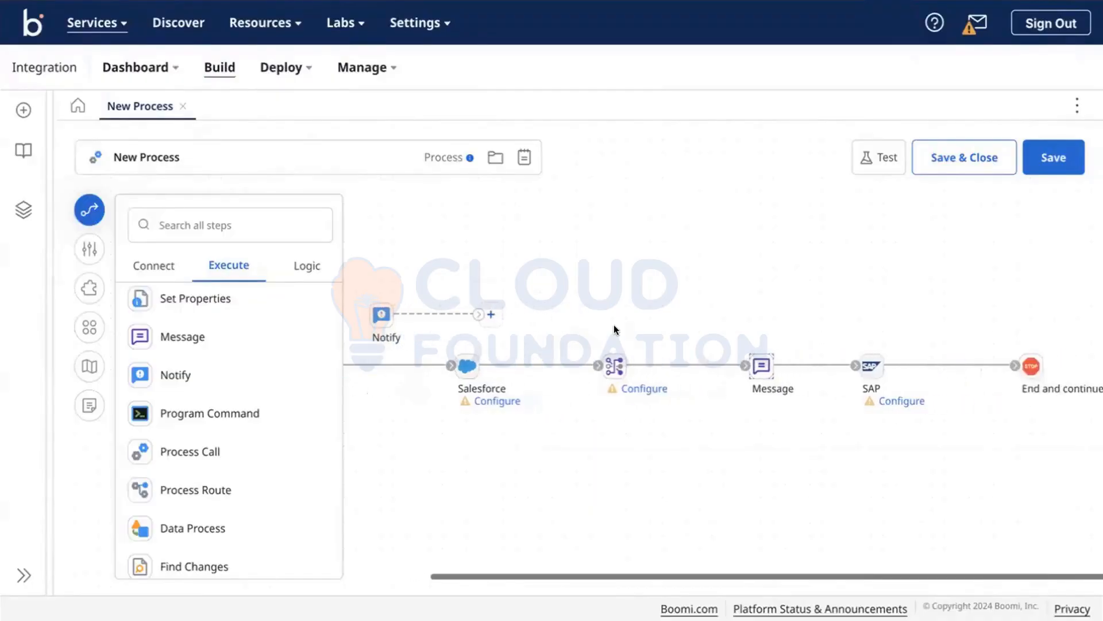
# Step: Insert the Notify step into the flow between Salesforce and the unconfigured Map step, moving and reconnecting the neighbouring steps
pyautogui.hscroll(-3, 614, 326)
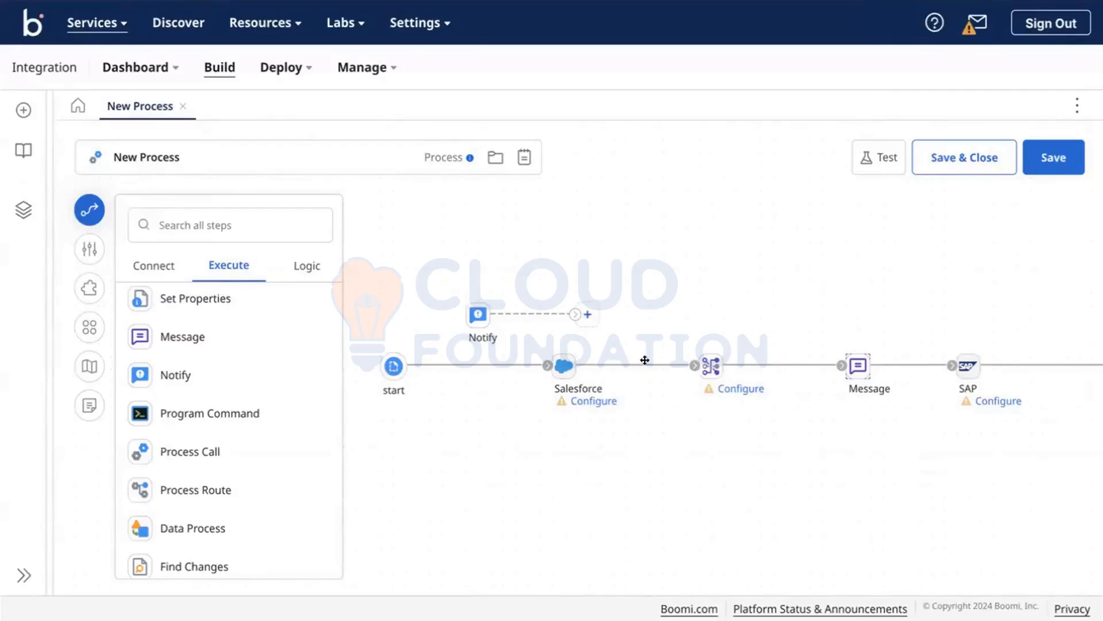
pyautogui.moveTo(694, 365); pyautogui.dragTo(476, 321)
pyautogui.moveTo(575, 313); pyautogui.dragTo(704, 363)
pyautogui.moveTo(561, 363); pyautogui.dragTo(449, 364)
pyautogui.moveTo(481, 316); pyautogui.dragTo(574, 365)
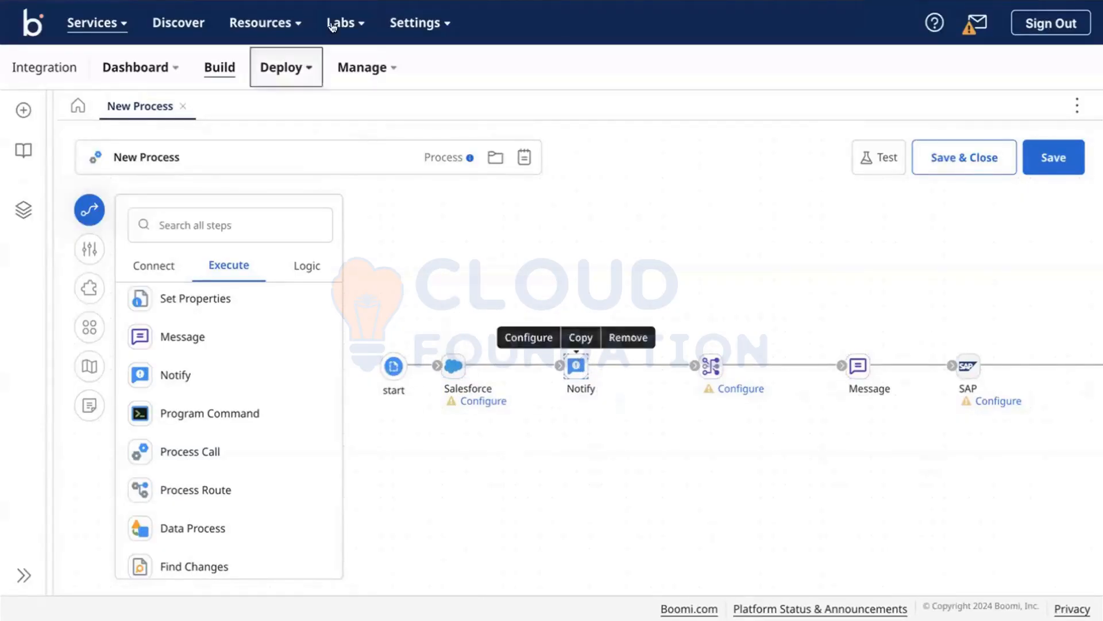
# Step: Add a Program Command step above the flow, look over its command types, run option, command and variable settings, and cancel its configuration
pyautogui.scroll(-1, 221, 386)
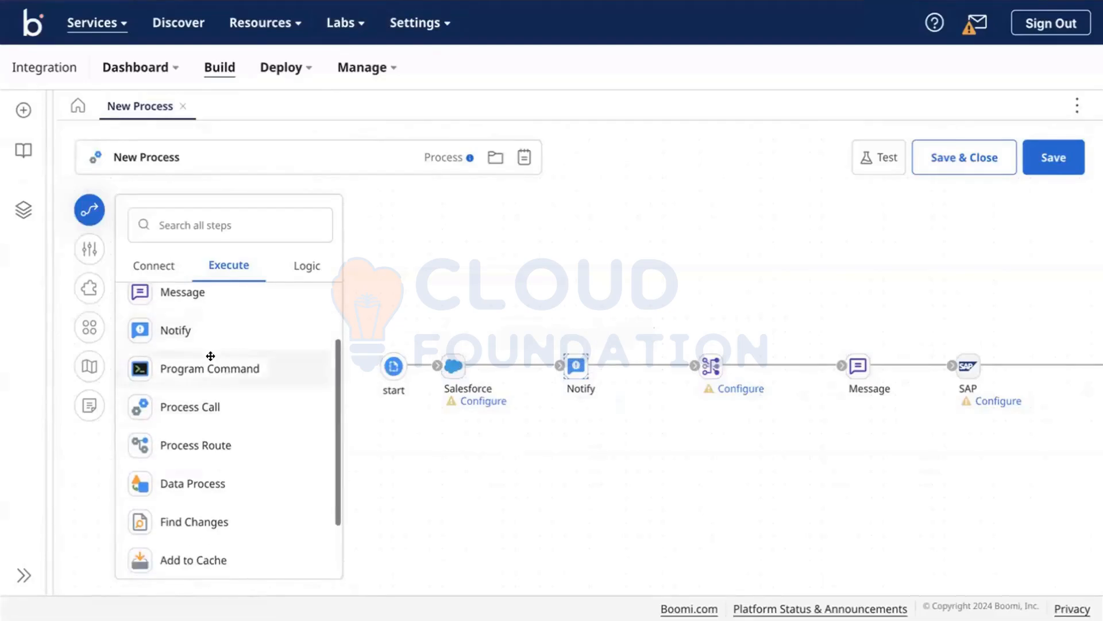
pyautogui.moveTo(211, 356); pyautogui.dragTo(505, 254)
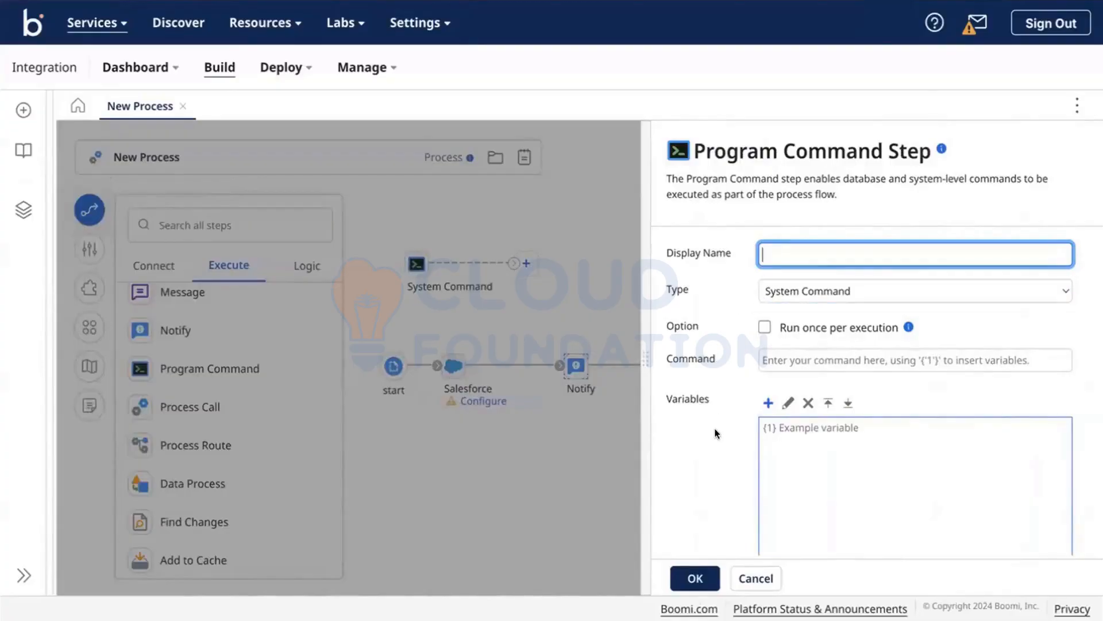
pyautogui.scroll(-1, 716, 432)
pyautogui.scroll(-1, 688, 381)
pyautogui.scroll(2, 687, 381)
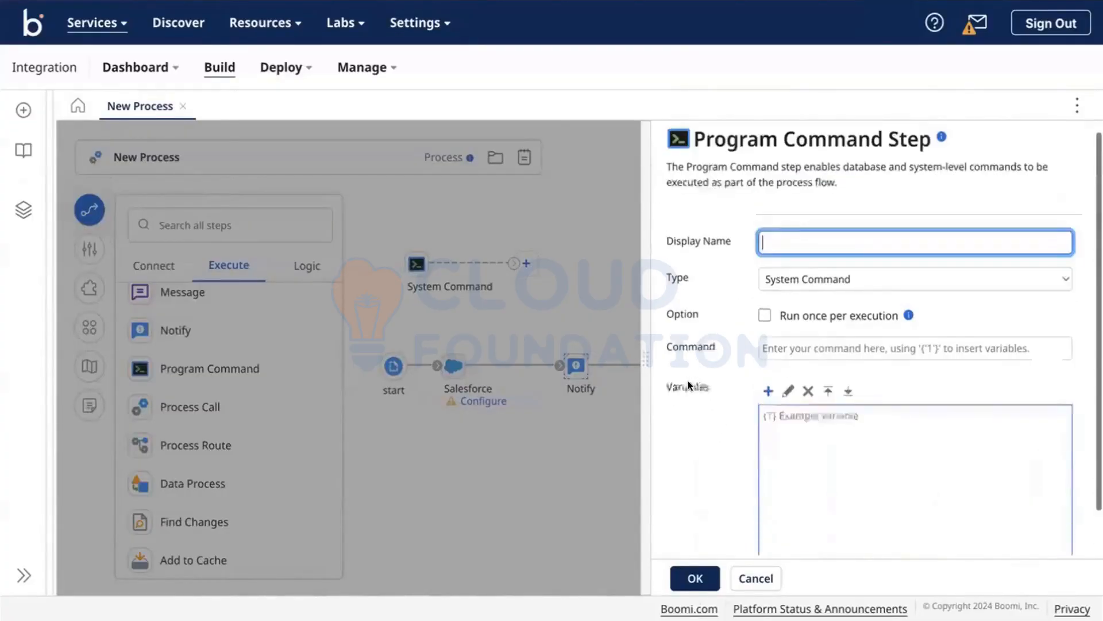
pyautogui.click(766, 290)
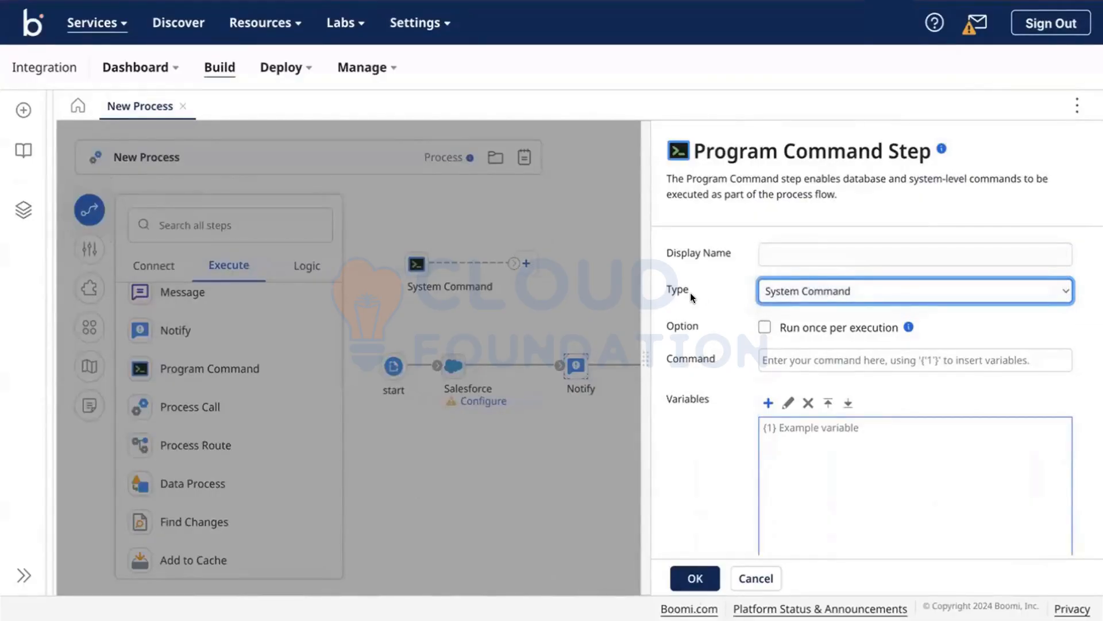
pyautogui.click(826, 278)
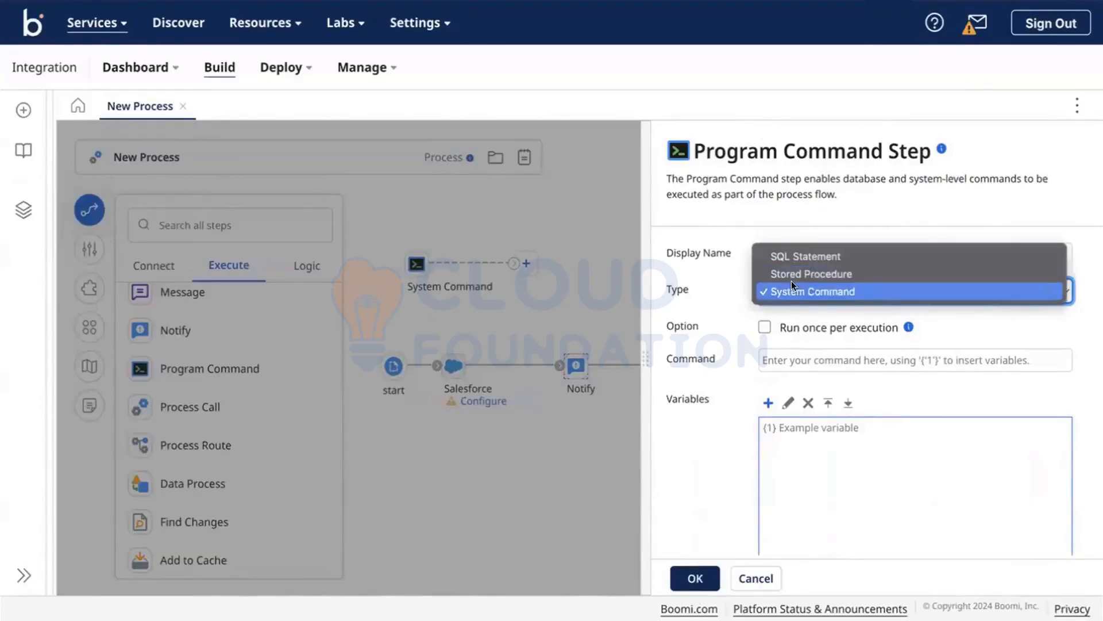
pyautogui.click(702, 331)
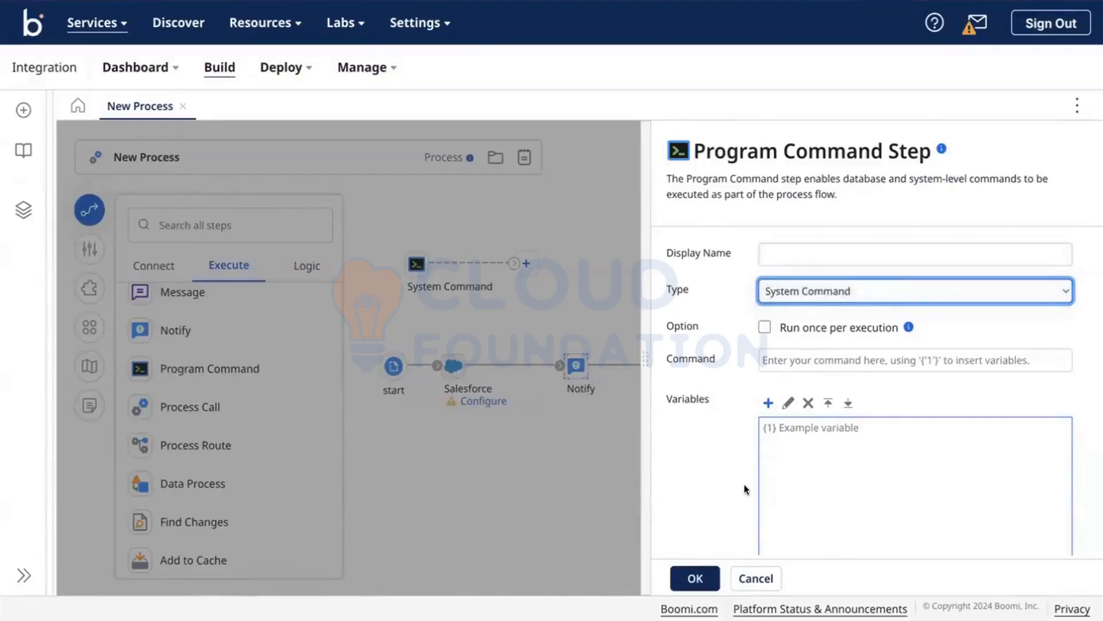
pyautogui.scroll(-1, 820, 351)
pyautogui.click(802, 293)
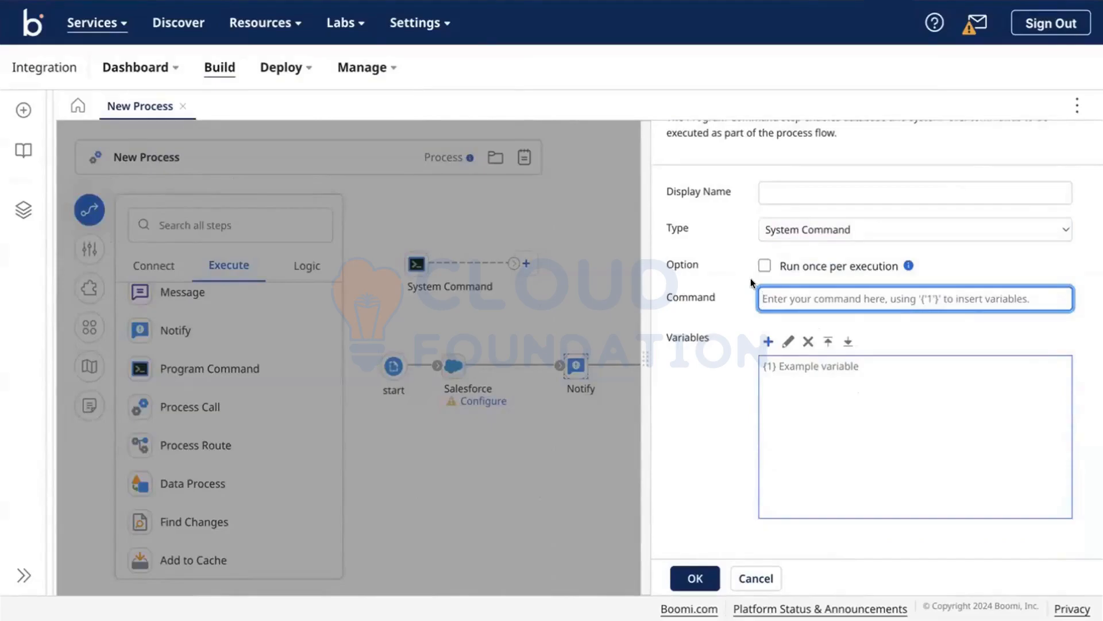
pyautogui.click(758, 577)
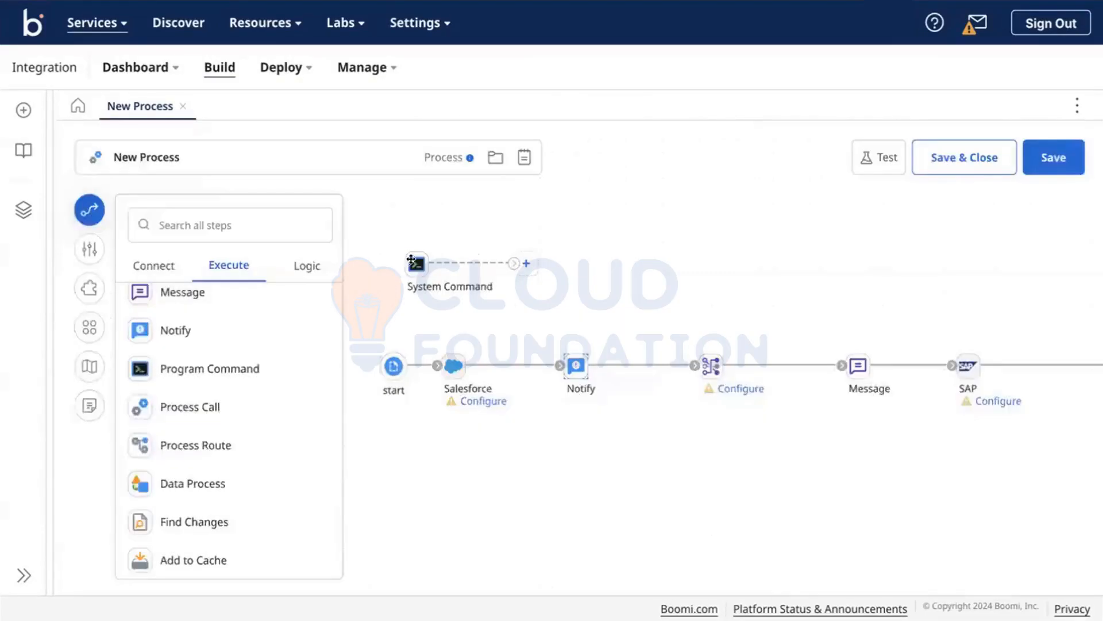
# Step: Remove the Program Command step above the flow from the process
pyautogui.moveTo(416, 264)
pyautogui.click(466, 233)
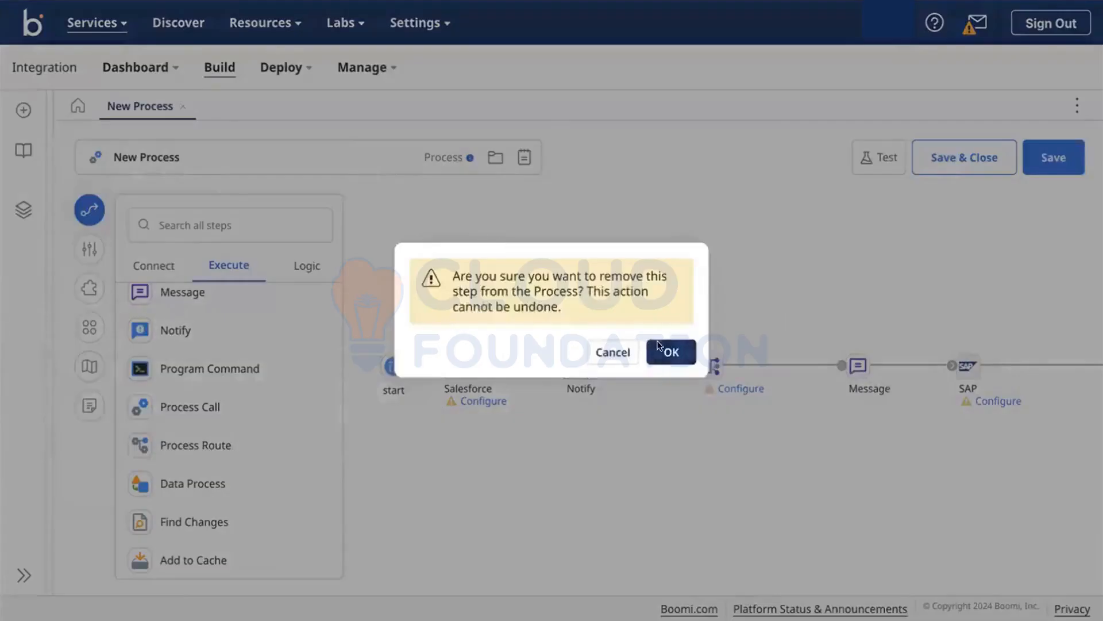
pyautogui.click(667, 352)
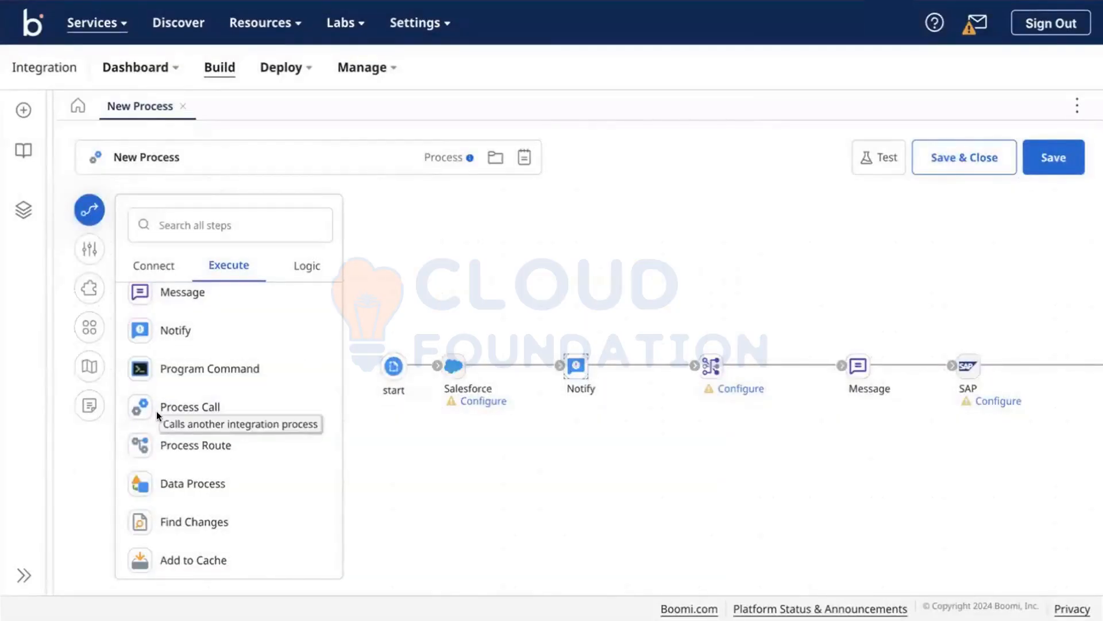
# Step: Add a Process Call step above the flow, with waiting for completion and aborting on subprocess failure left enabled
pyautogui.moveTo(184, 404); pyautogui.dragTo(516, 285)
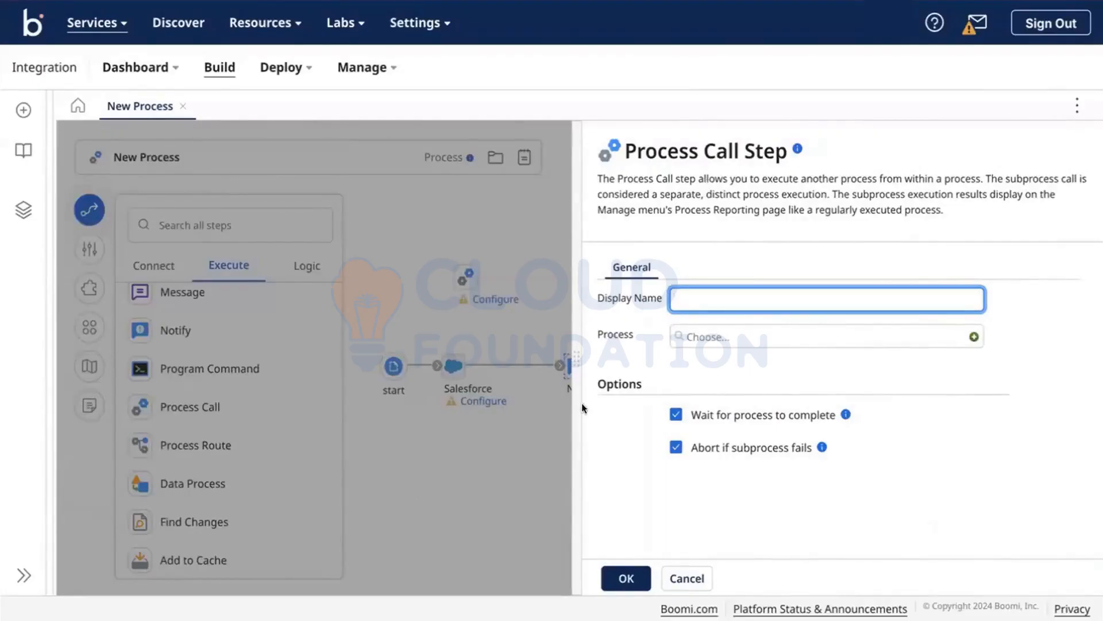
pyautogui.click(625, 578)
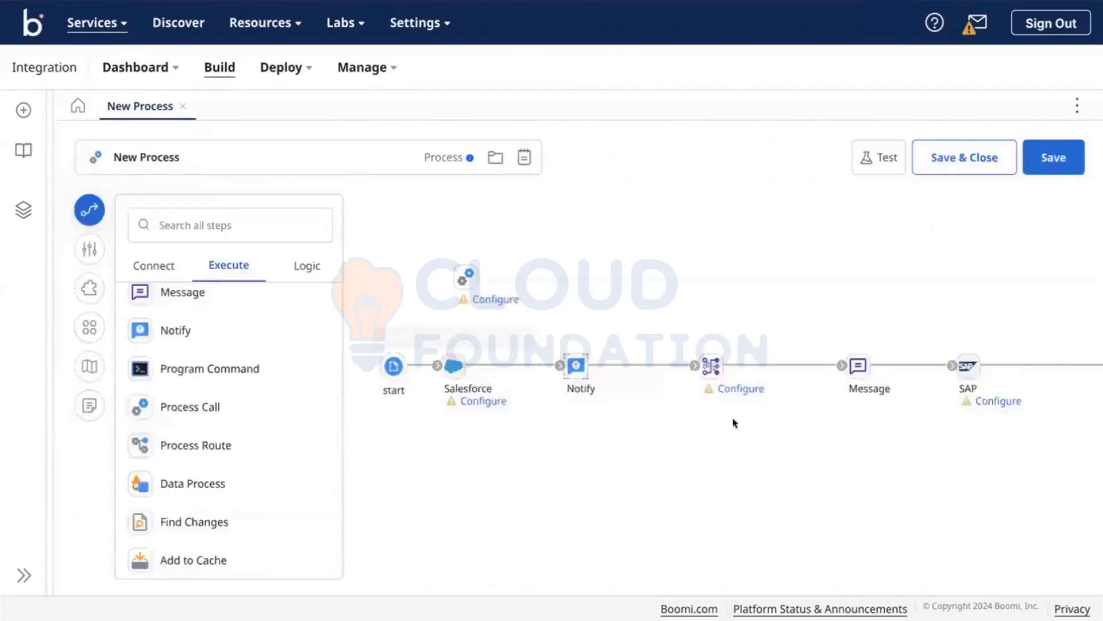
pyautogui.hscroll(2, 666, 404)
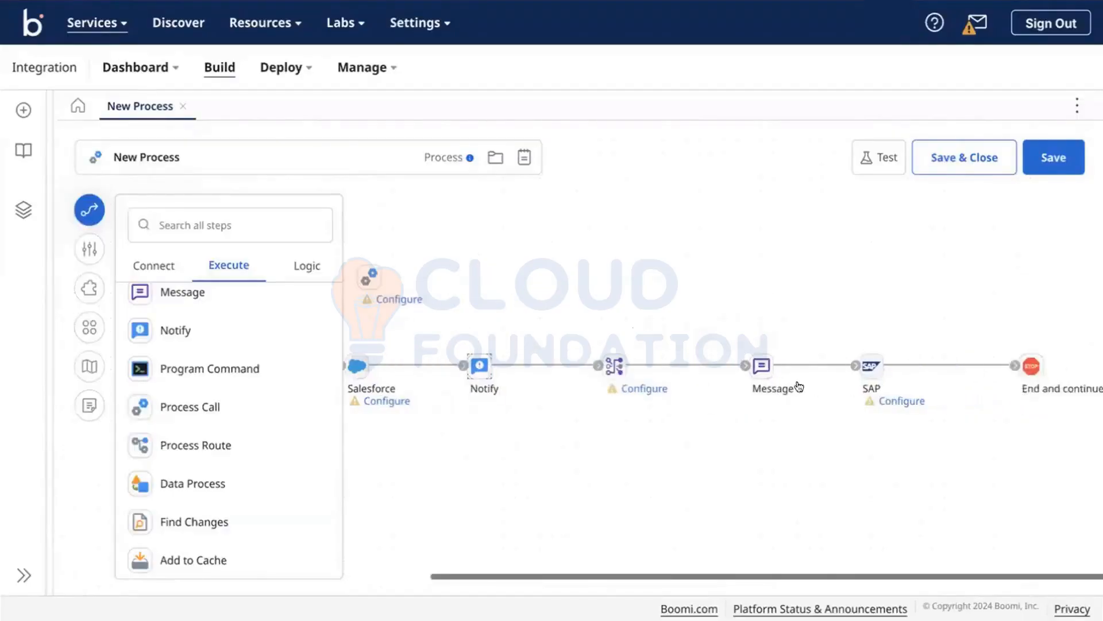
# Step: Switch to the Boomi Training Session Notes document in Google Docs and write the heading "Employees Data from Workday to ADP"
pyautogui.click(322, 2)
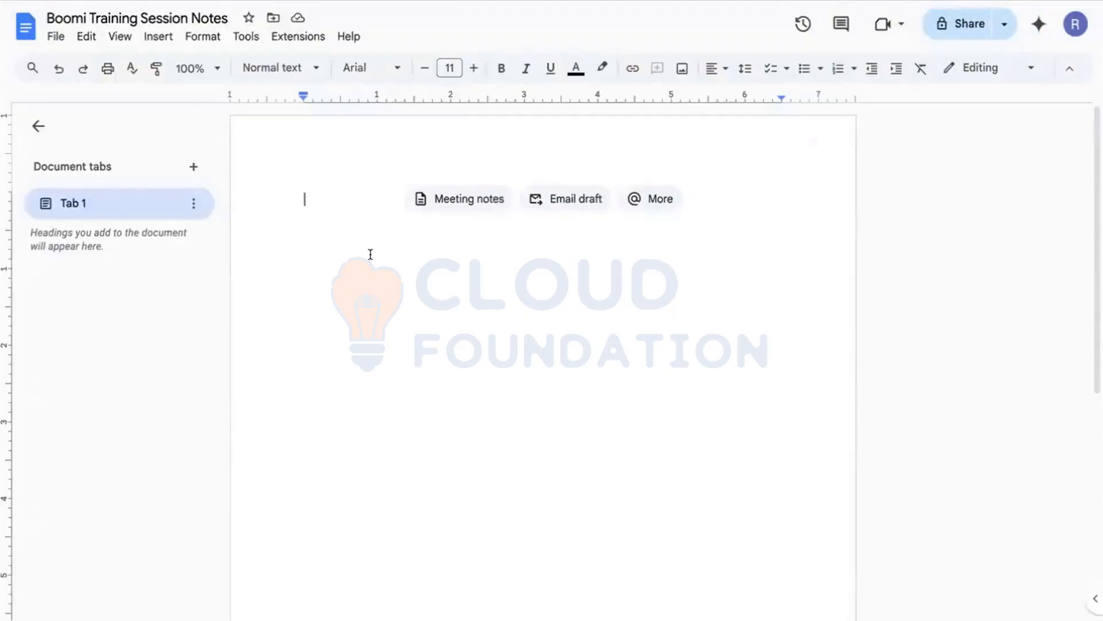
pyautogui.write('Em')
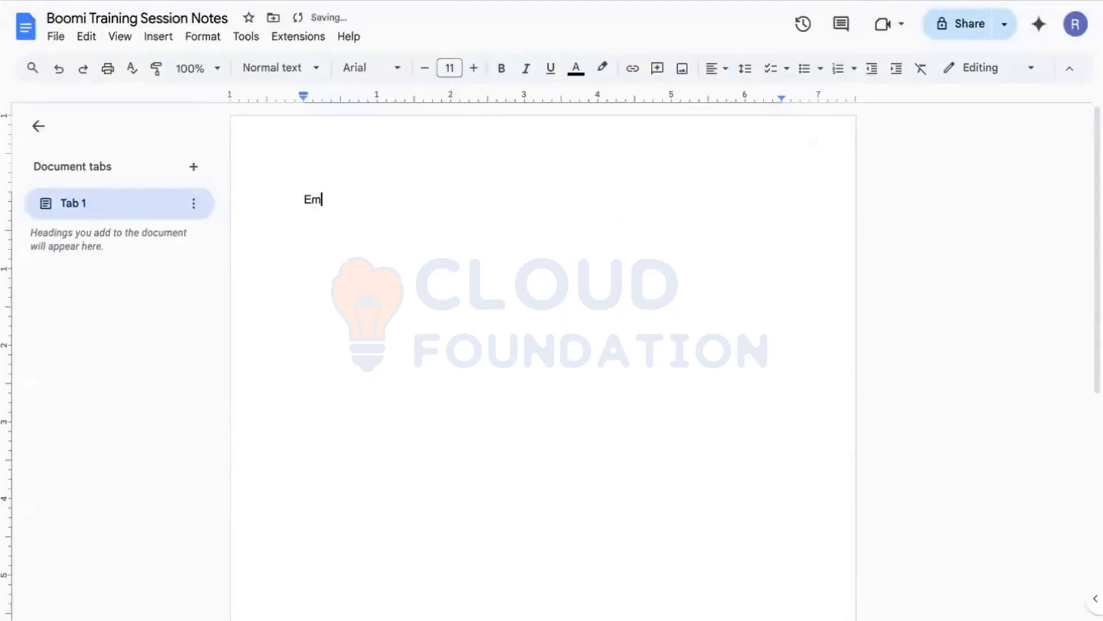
pyautogui.write('ployees Data from ')
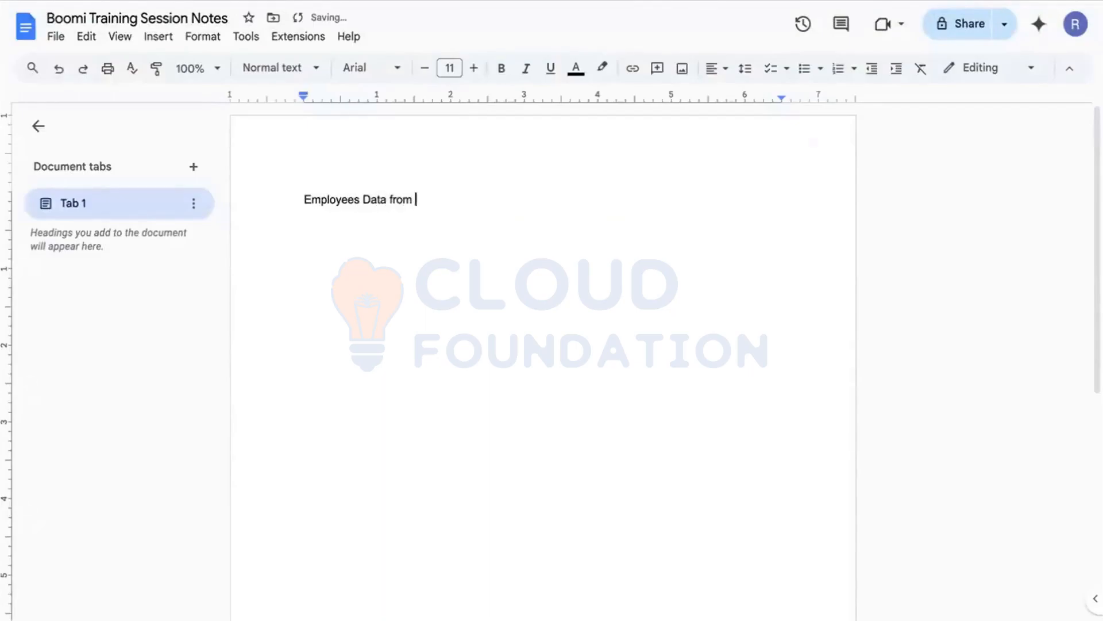
pyautogui.write('Workday to SAP HCM')
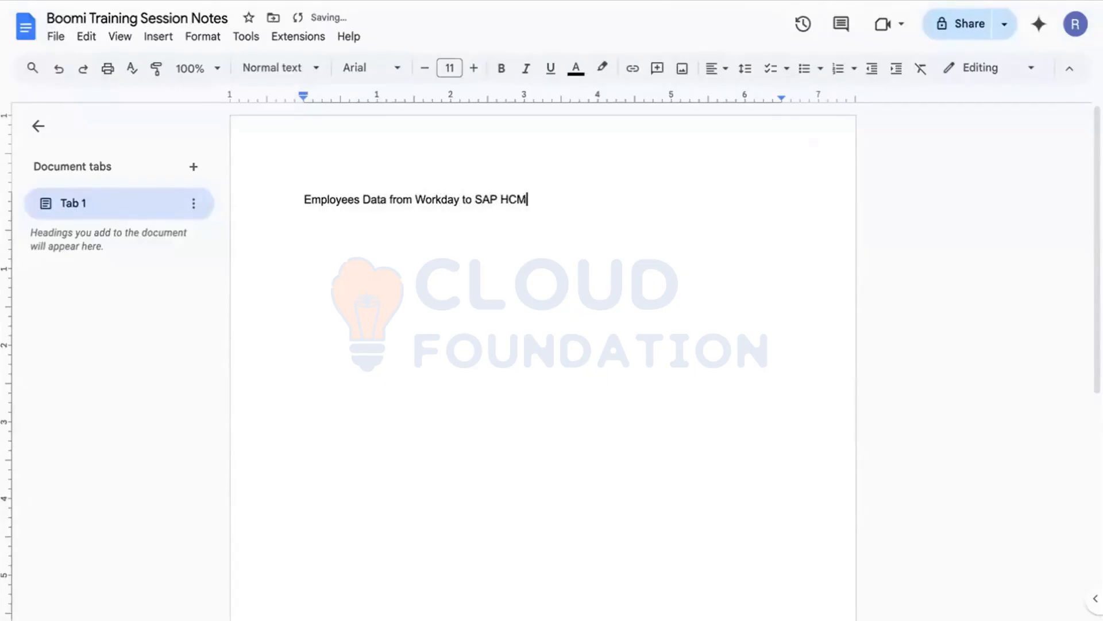
pyautogui.press('BackSpace')
pyautogui.press('BackSpace')
pyautogui.press('BackSpace')
pyautogui.press('BackSpace')
pyautogui.press('BackSpace')
pyautogui.press('BackSpace')
pyautogui.press('BackSpace')
pyautogui.write('ADP')
pyautogui.press('Return')
# Step: Start an arrow line below the heading, drafting "main integration proce" and clearing that wording after the arrow
pyautogui.write('-> main in')
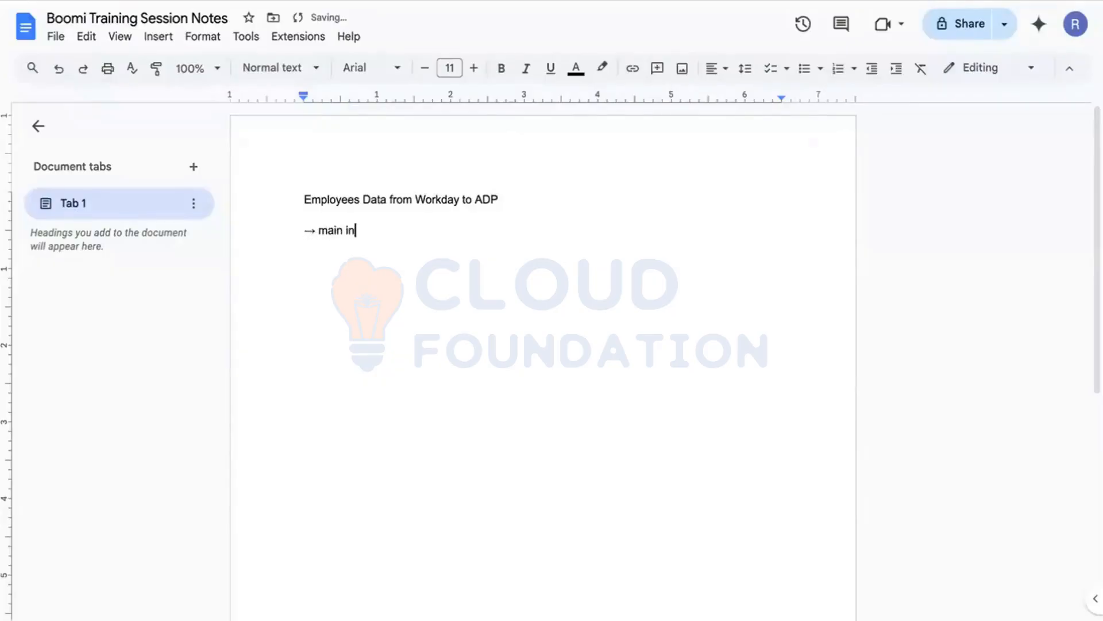
pyautogui.write('tegration proce')
pyautogui.press('BackSpace')
pyautogui.press('BackSpace')
pyautogui.press('BackSpace')
pyautogui.press('BackSpace')
pyautogui.press('BackSpace')
pyautogui.press('BackSpace')
pyautogui.press('BackSpace')
pyautogui.press('BackSpace')
pyautogui.press('BackSpace')
pyautogui.press('BackSpace')
pyautogui.press('BackSpace')
pyautogui.press('BackSpace')
pyautogui.press('BackSpace')
pyautogui.press('BackSpace')
pyautogui.press('BackSpace')
pyautogui.press('BackSpace')
pyautogui.press('BackSpace')
pyautogui.press('BackSpace')
pyautogui.press('BackSpace')
pyautogui.press('BackSpace')
pyautogui.press('BackSpace')
pyautogui.press('BackSpace')
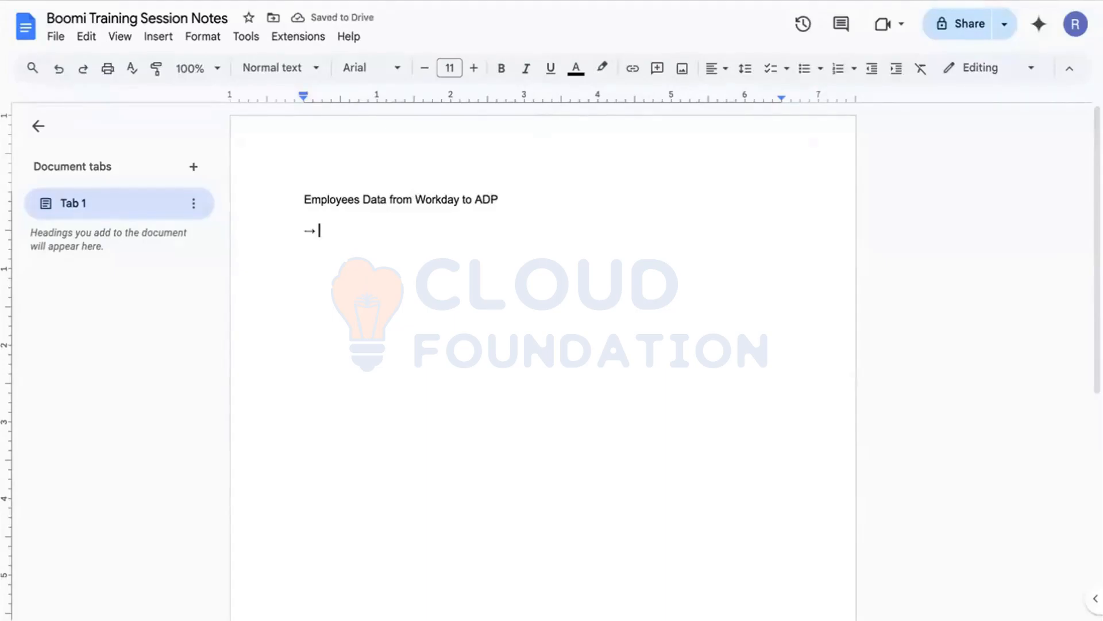
# Step: Write "personal info" on the arrow line and add "address/communication" as the second arrow item
pyautogui.write('personal info')
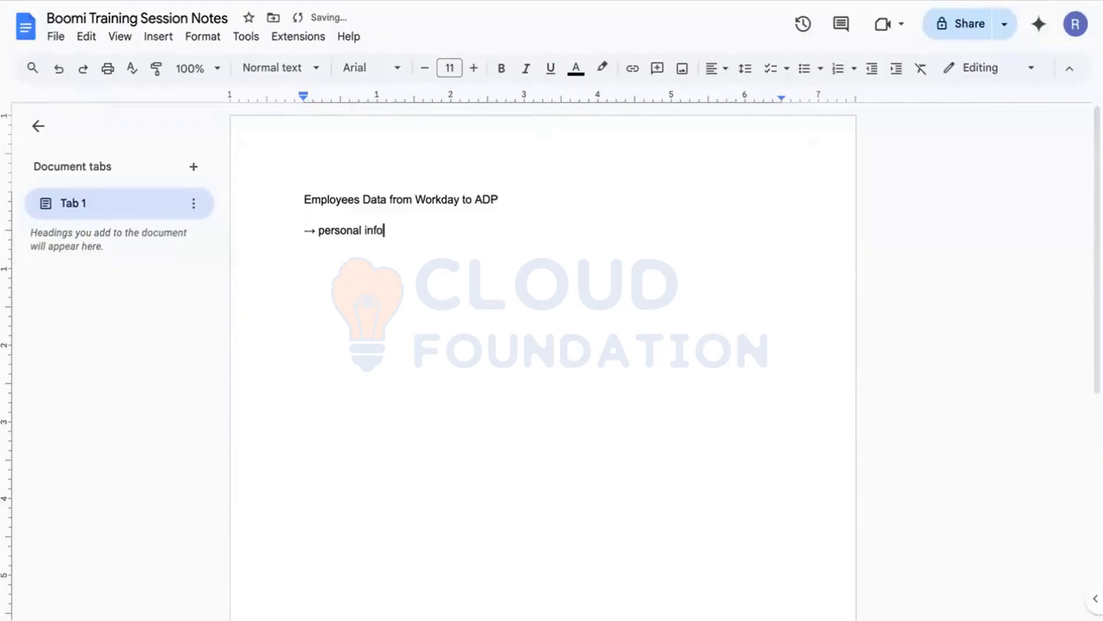
pyautogui.press('Return')
pyautogui.write('-')
pyautogui.press('Return')
pyautogui.write('>')
pyautogui.press('BackSpace')
pyautogui.press('BackSpace')
pyautogui.write('> address/communication')
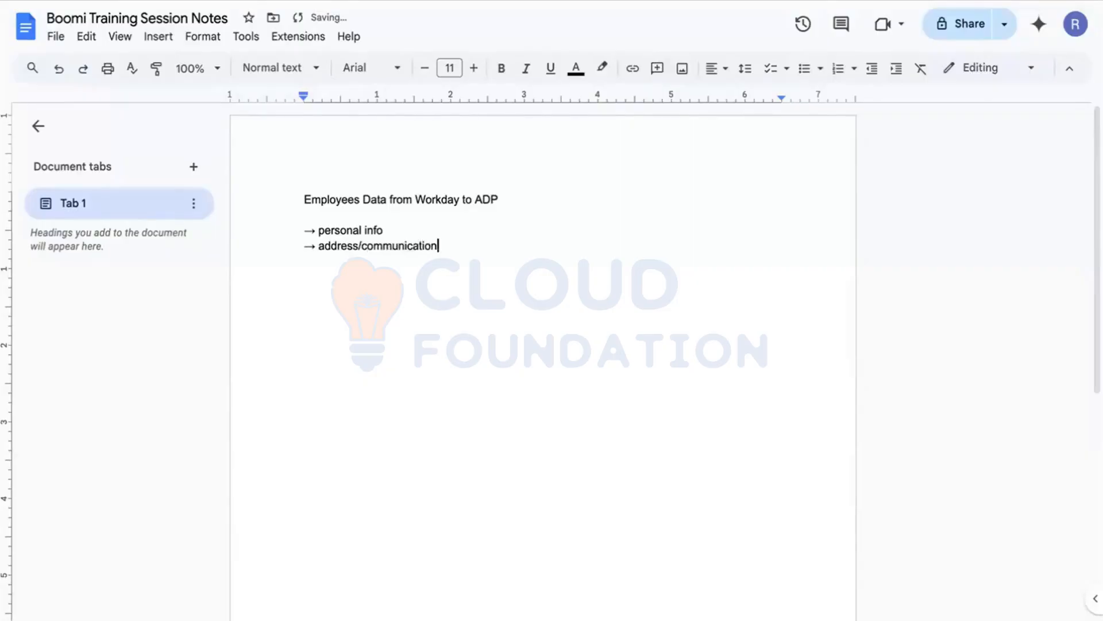
# Step: Add "job information" and "learning information" as the third and fourth arrow items of the list
pyautogui.press('Return')
pyautogui.write('-')
pyautogui.write('> job inf')
pyautogui.write('ormation')
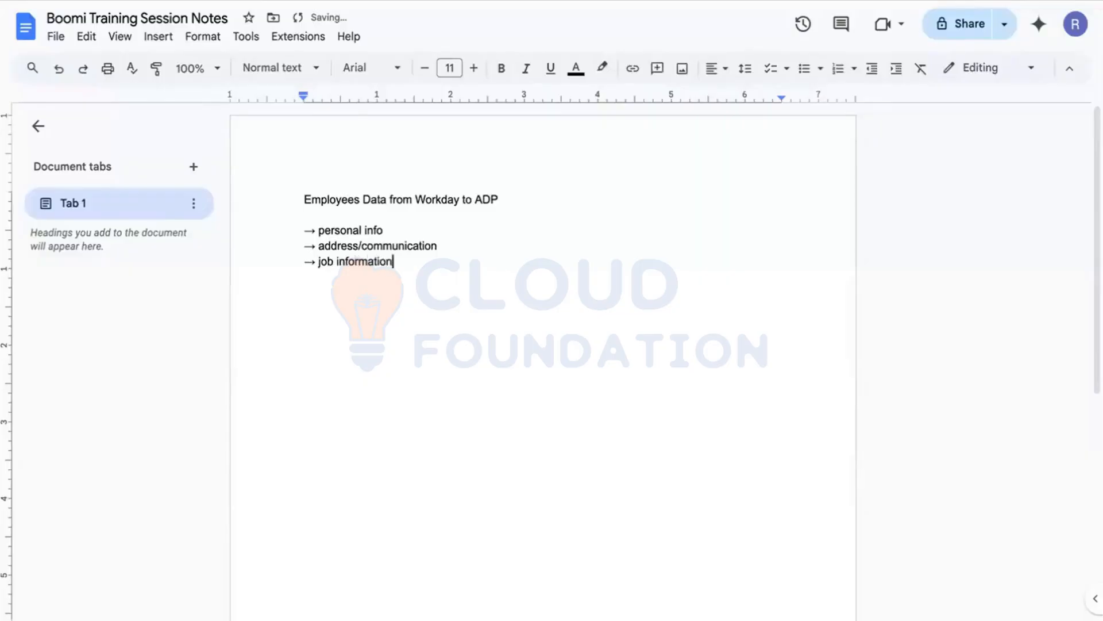
pyautogui.press('Return')
pyautogui.write('-> ')
pyautogui.write('learning info')
pyautogui.write('r')
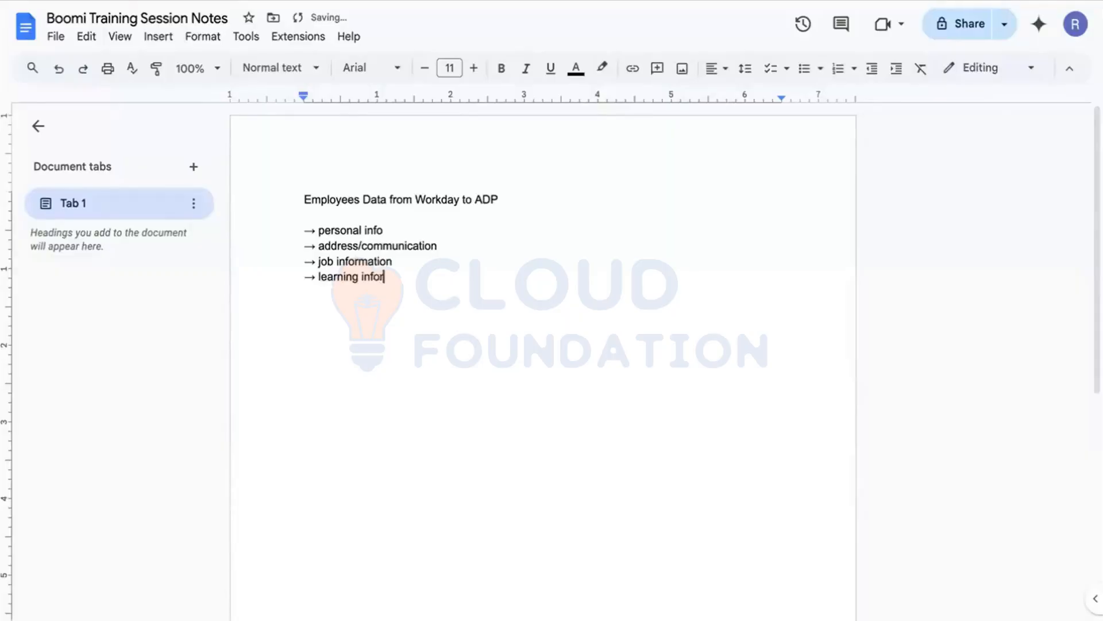
pyautogui.write('mation')
# Step: Add "compensation information" as the fifth arrow item at the end of the list
pyautogui.press('Return')
pyautogui.write('-')
pyautogui.write('> ')
pyautogui.write('sa')
pyautogui.press('BackSpace')
pyautogui.press('BackSpace')
pyautogui.write('compensation infor')
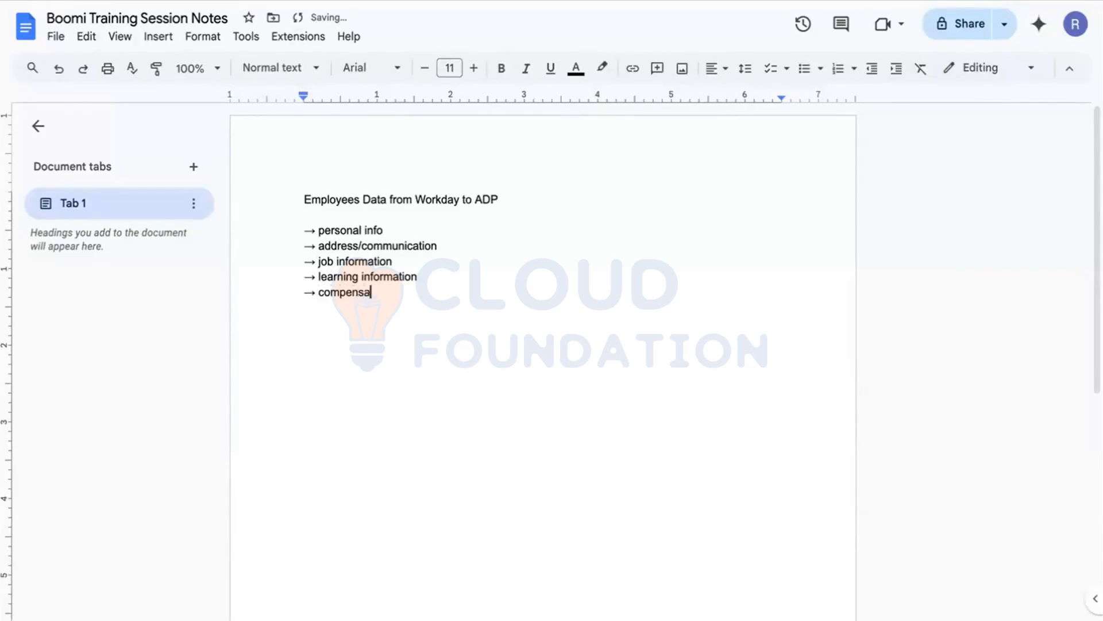
pyautogui.write('mation')
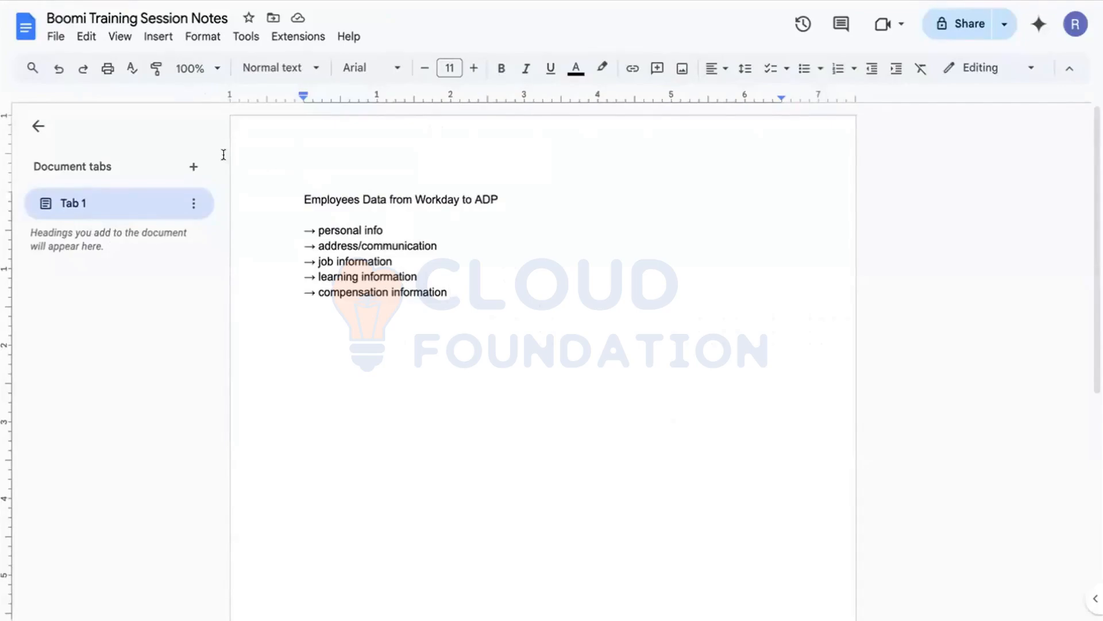
# Step: Insert the line "Main process -> fetch from workday" between the heading and the arrow list, with blank lines around it
pyautogui.click(336, 216)
pyautogui.press('Return')
pyautogui.press('Return')
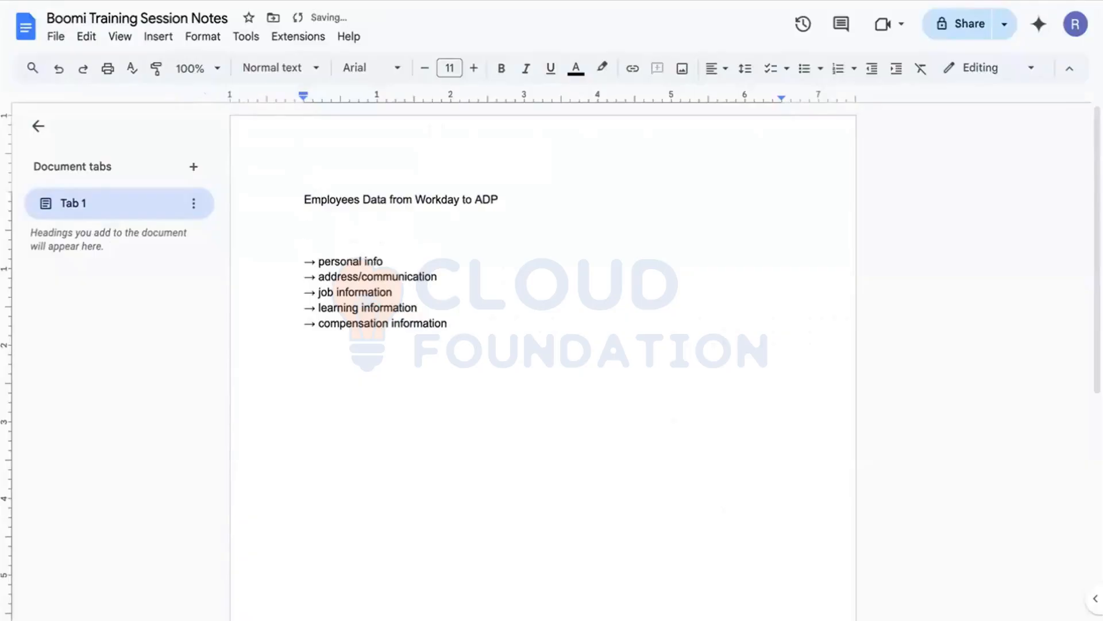
pyautogui.write('Main integration')
pyautogui.press('BackSpace')
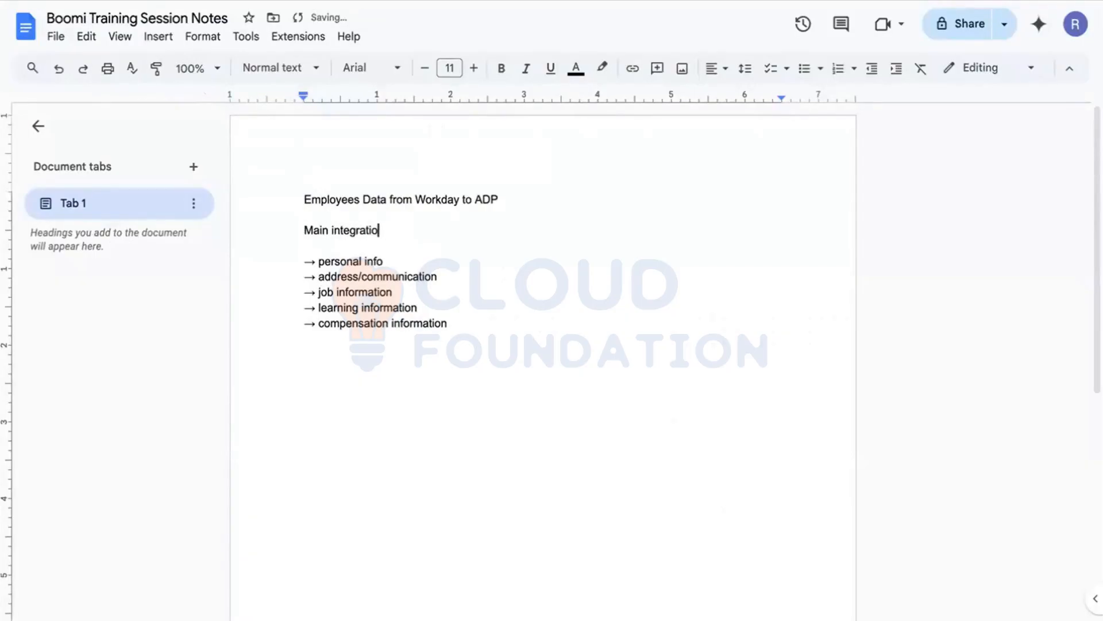
pyautogui.press('BackSpace')
pyautogui.press('BackSpace')
pyautogui.press('BackSpace')
pyautogui.press('BackSpace')
pyautogui.press('BackSpace')
pyautogui.press('BackSpace')
pyautogui.press('BackSpace')
pyautogui.press('BackSpace')
pyautogui.press('BackSpace')
pyautogui.write('process -> fetch from workday ')
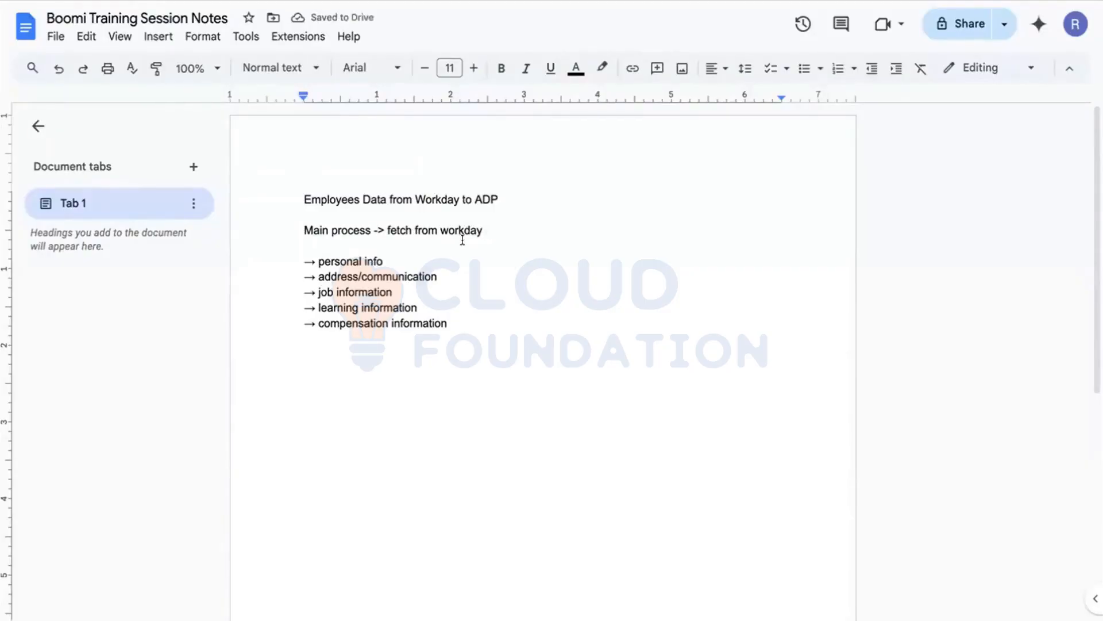
# Step: Extend the main process line with "→ 5 sub processes → send to ADP"
pyautogui.write('->')
pyautogui.write('5 sub pr')
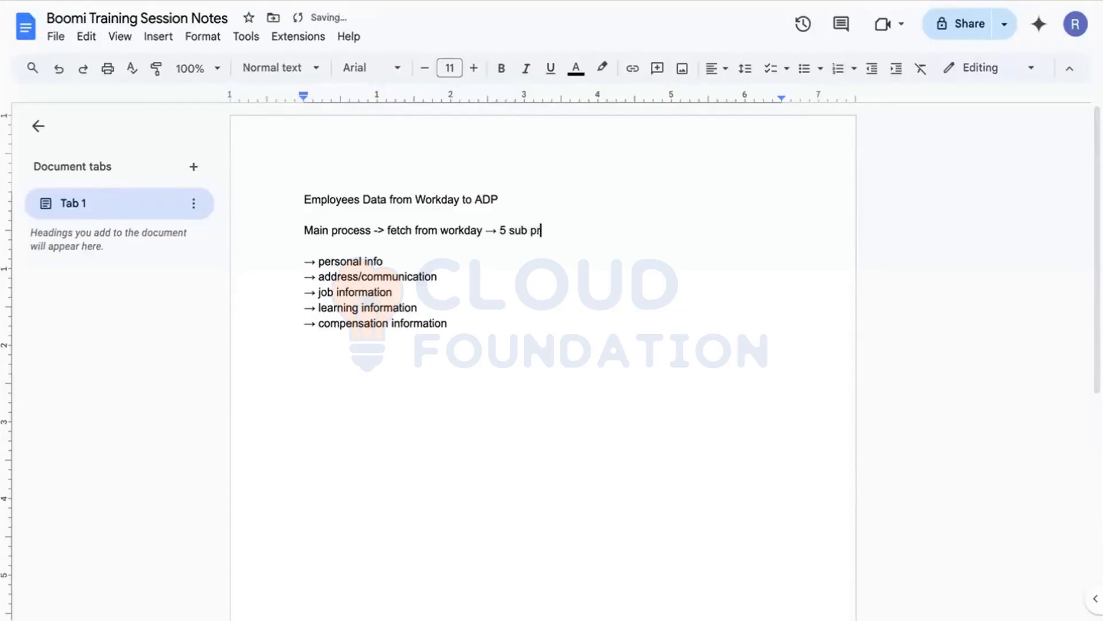
pyautogui.write('ocesses')
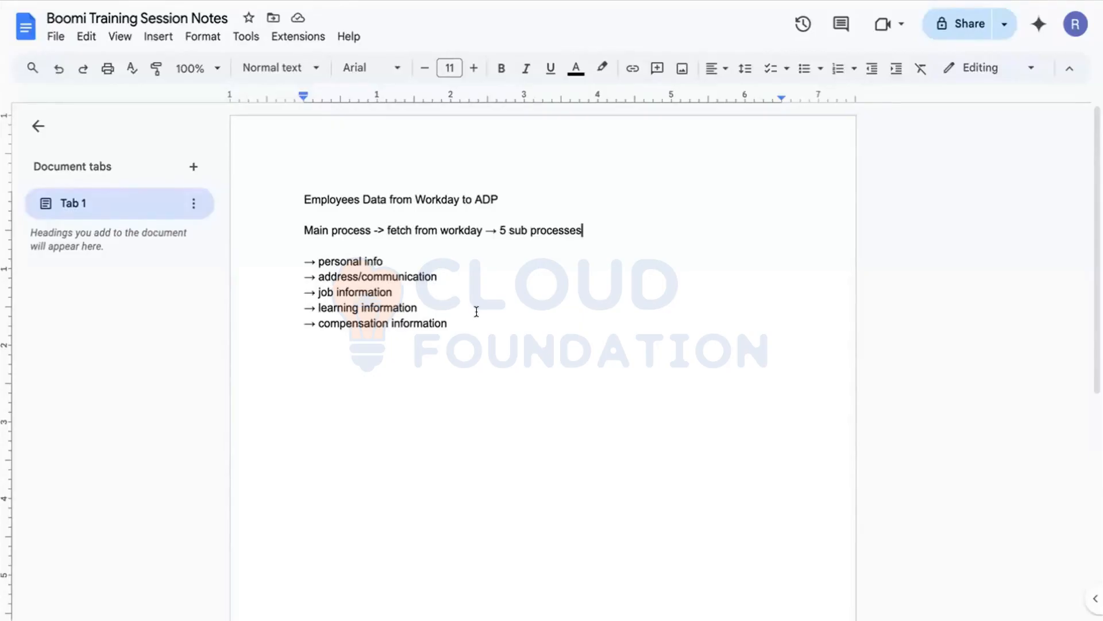
pyautogui.write('-')
pyautogui.press('Up')
pyautogui.click(611, 226)
pyautogui.write('>')
pyautogui.write(' send to AD')
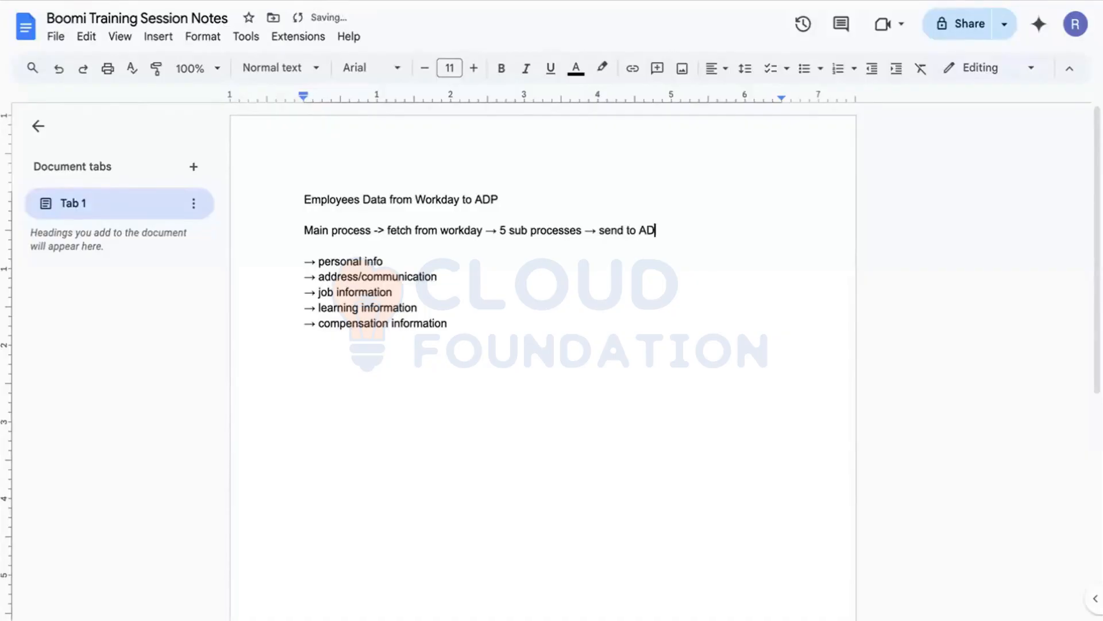
pyautogui.write('P')
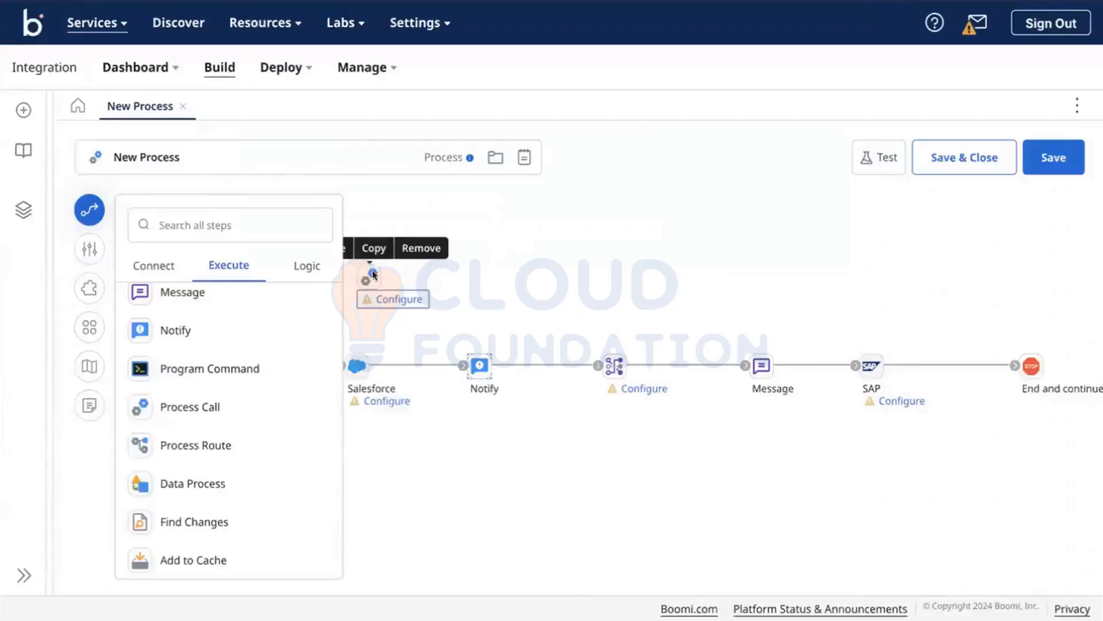
# Step: Examine the Process Call step's settings and the start options of a new subprocess, discarding the subprocess and closing the settings
pyautogui.click(369, 277)
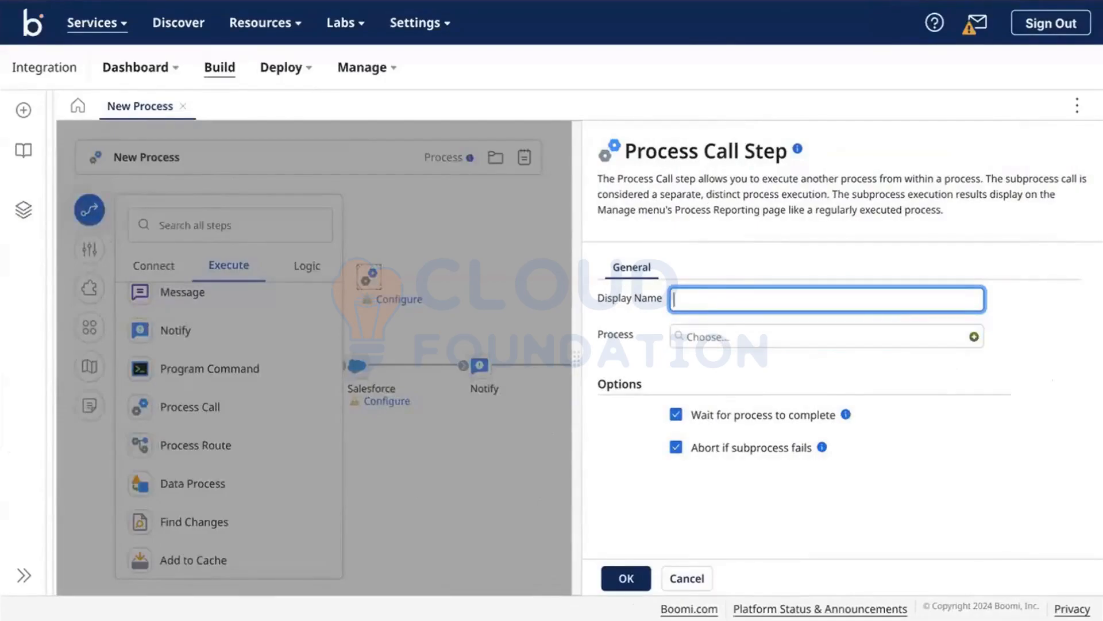
pyautogui.hotkey('ctrl', 'Tab')
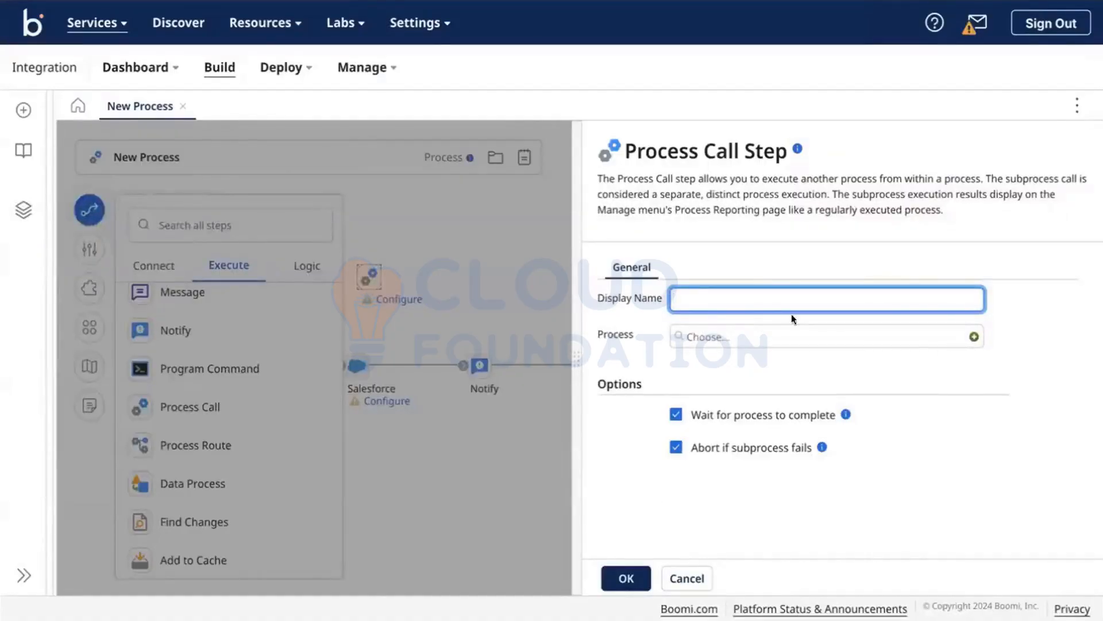
pyautogui.click(975, 338)
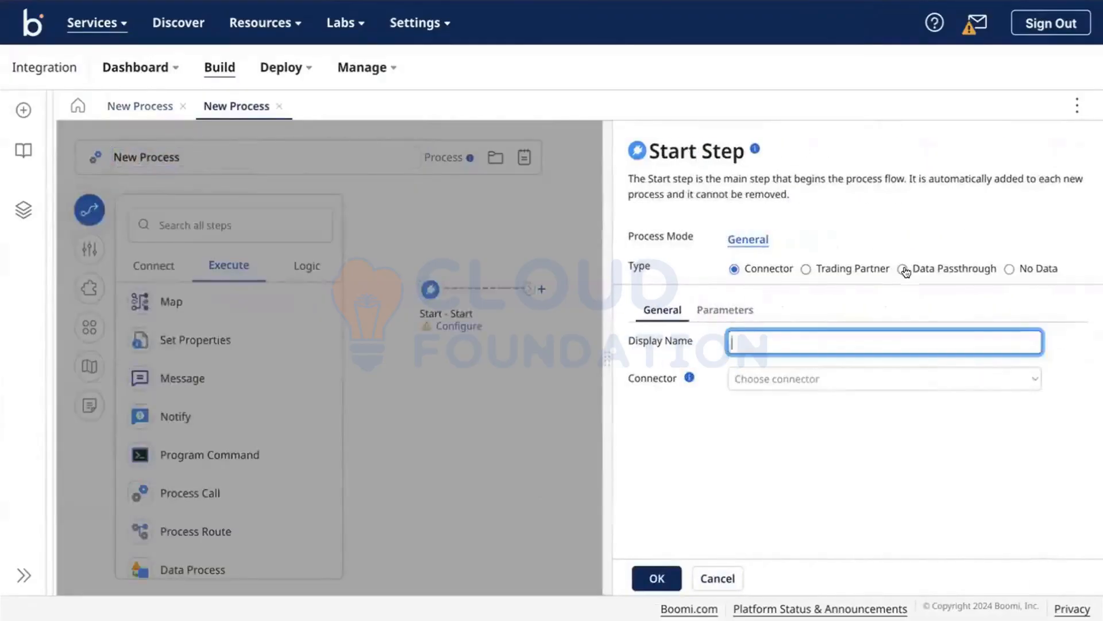
pyautogui.click(280, 106)
pyautogui.click(671, 348)
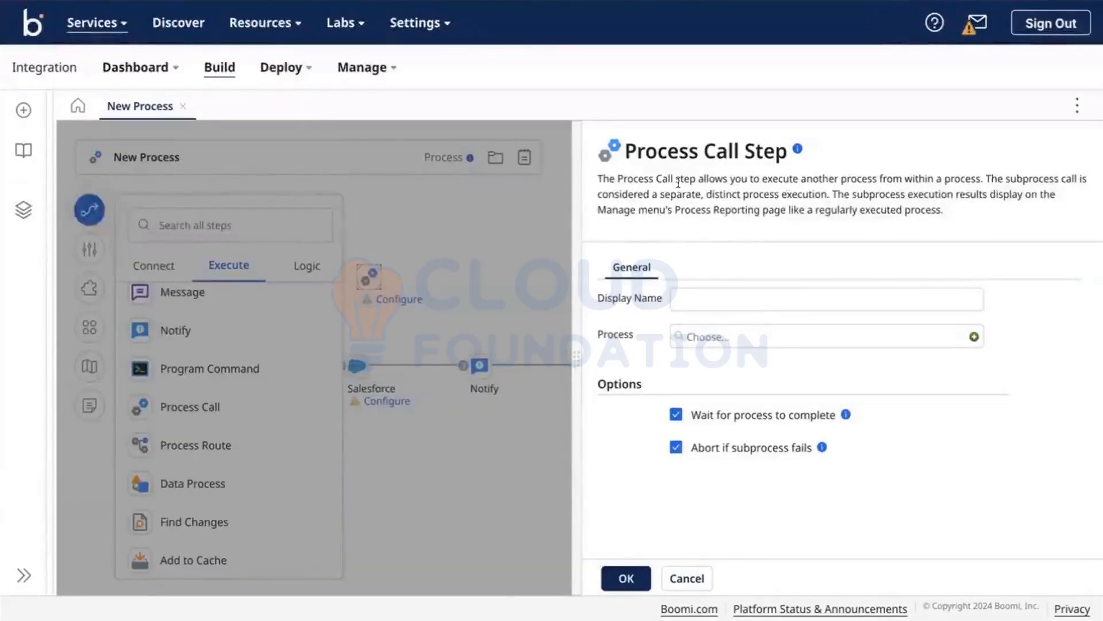
pyautogui.click(673, 574)
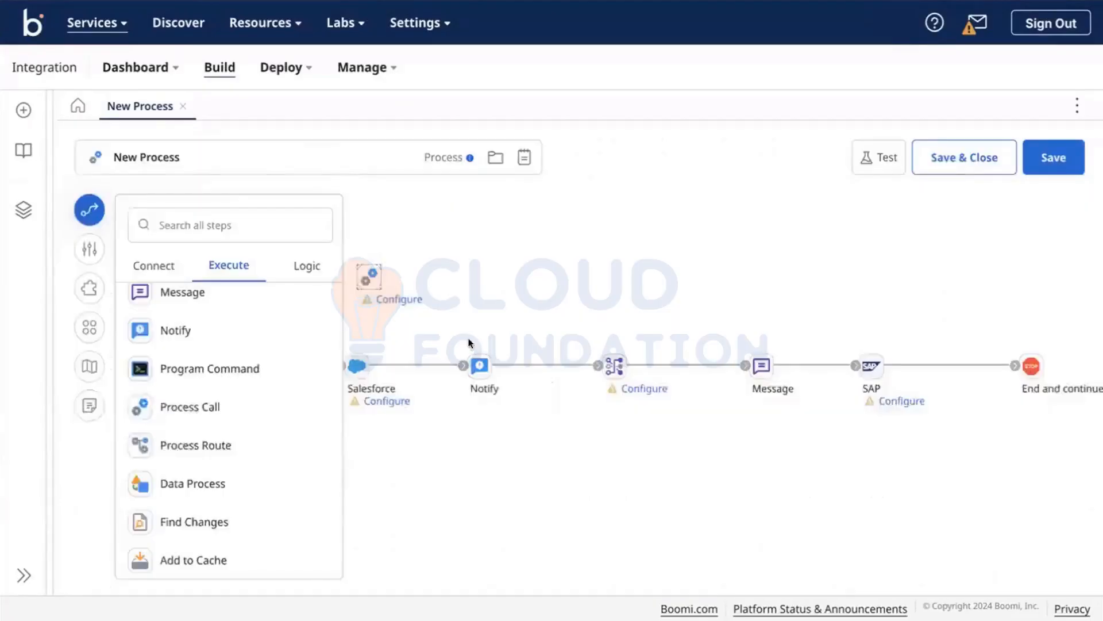
# Step: Remove the unconnected Process Call step from the canvas and confirm its deletion
pyautogui.moveTo(387, 281)
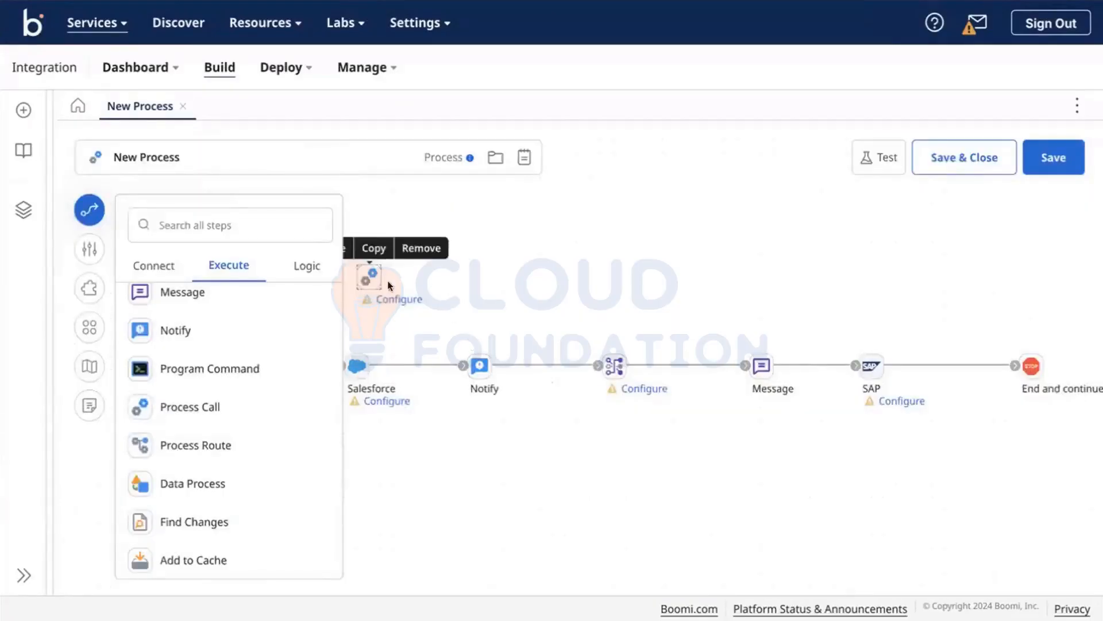
pyautogui.click(421, 249)
pyautogui.click(667, 351)
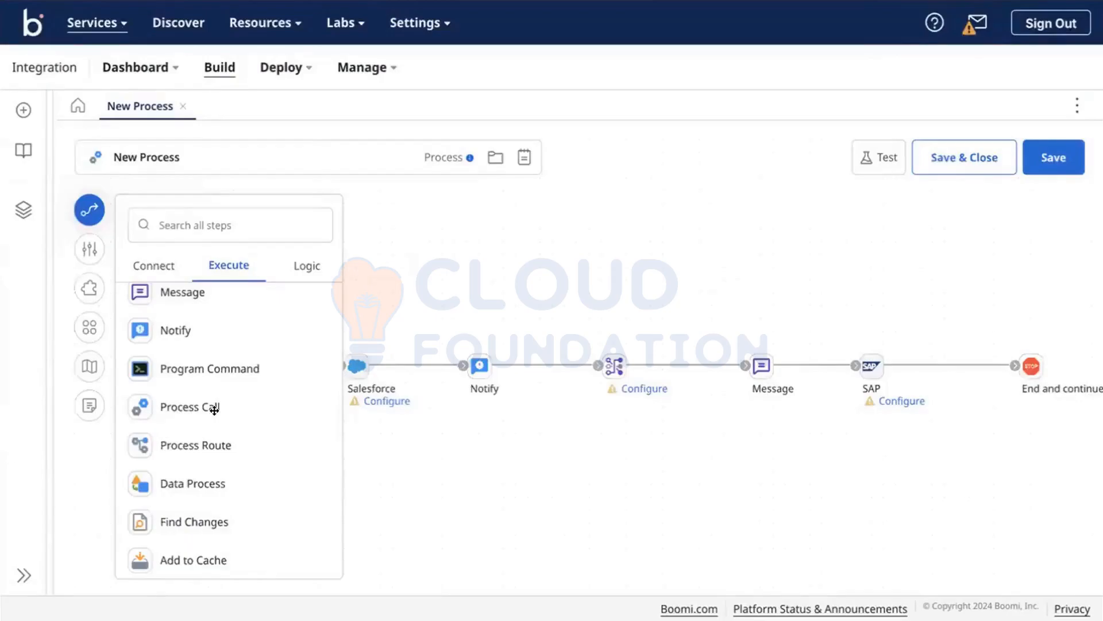
# Step: Add a Process Route step to the empty canvas area above the Salesforce-to-SAP flow and view its settings
pyautogui.scroll(-3, 214, 410)
pyautogui.moveTo(187, 357); pyautogui.dragTo(521, 267)
pyautogui.scroll(-1, 659, 504)
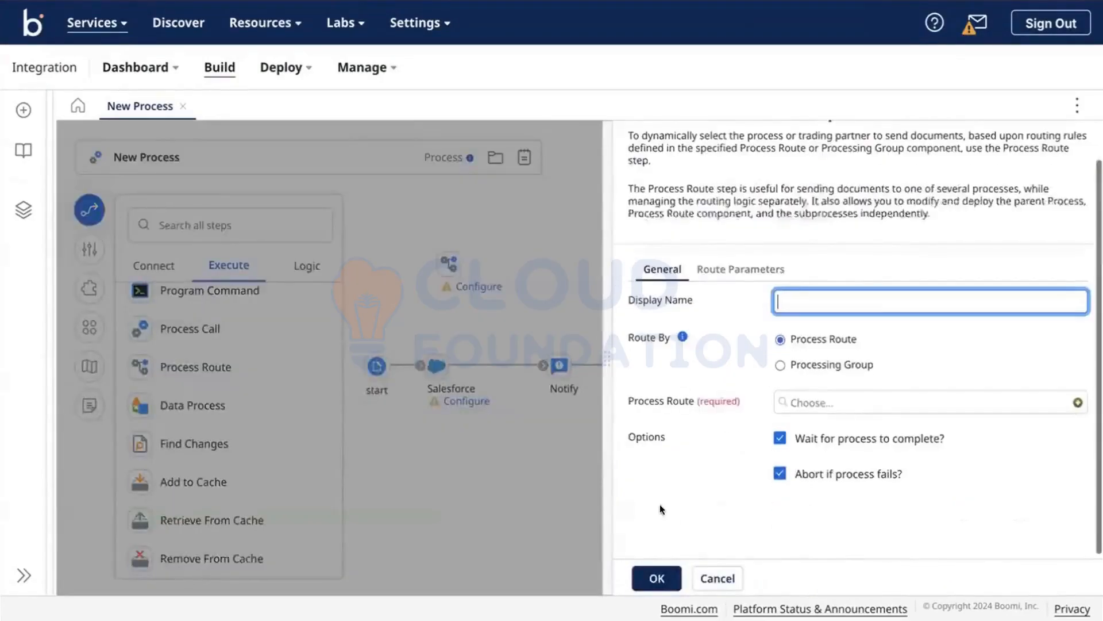
# Step: Look over the subprocess notes in Google Docs, return to Boomi and close the Process Route step's settings
pyautogui.click(437, 1)
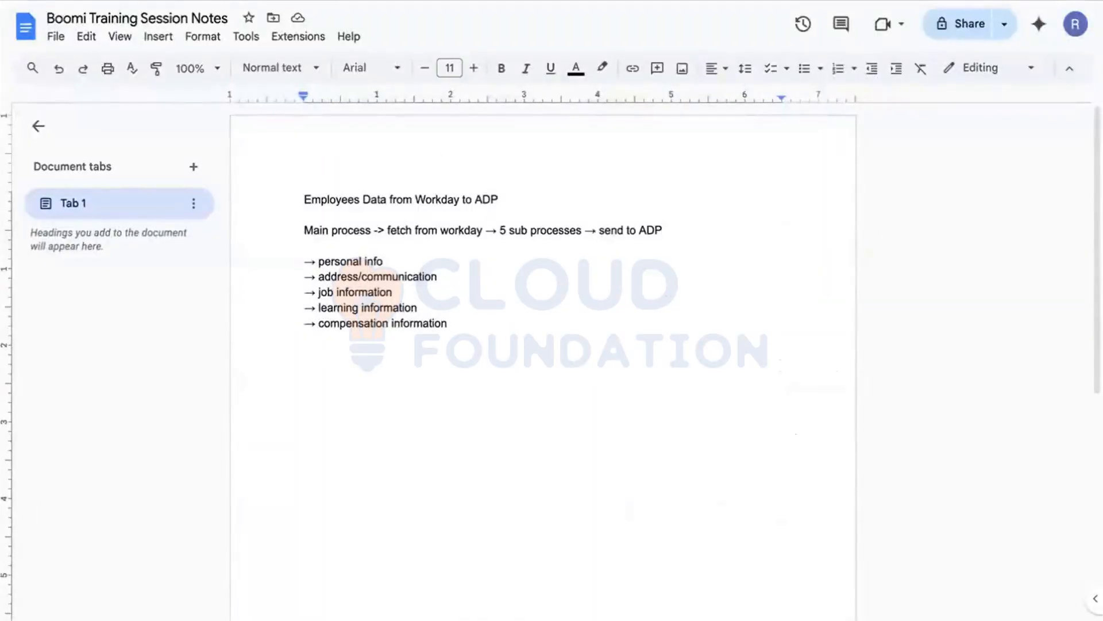
pyautogui.press('XF86AudioRaiseVolume')
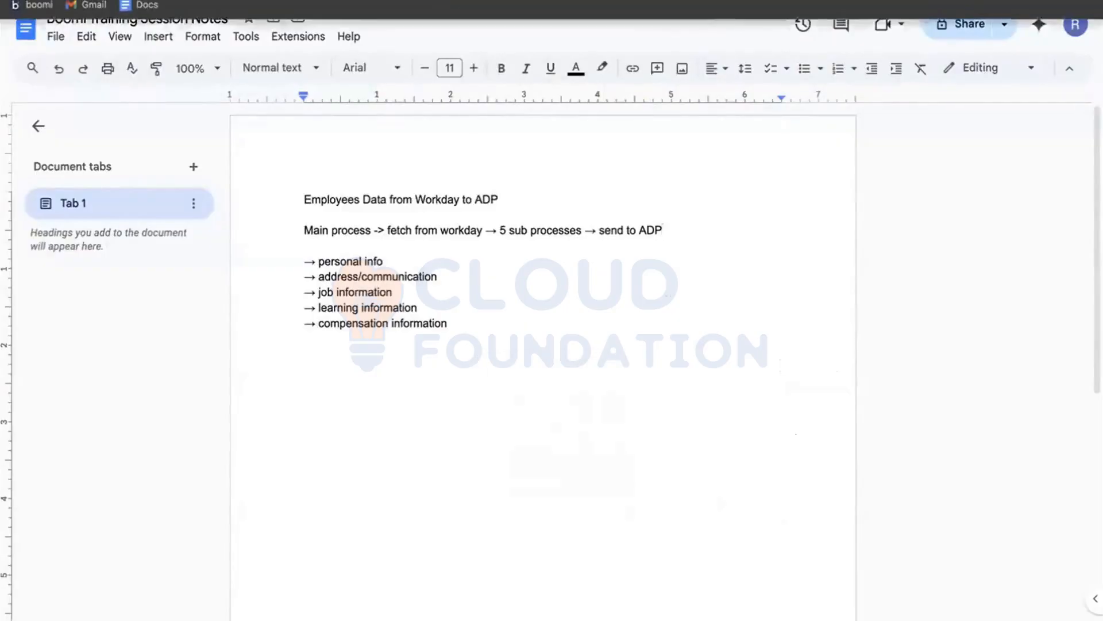
pyautogui.press('super+Tab')
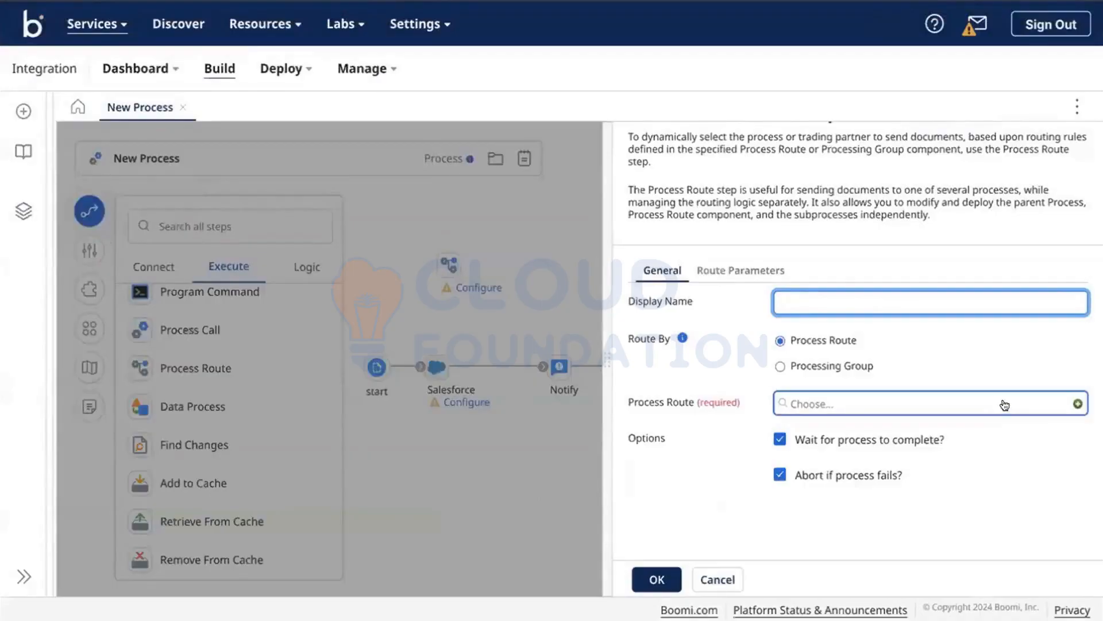
pyautogui.click(645, 572)
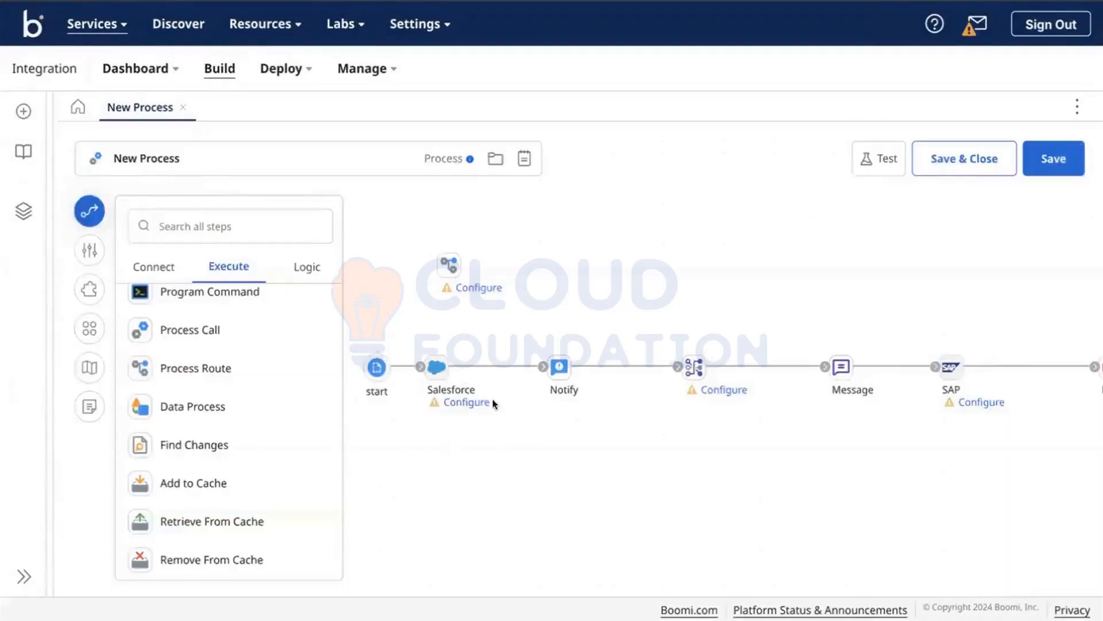
# Step: View the Salesforce connector step's settings, close them and show the available connectors
pyautogui.click(469, 402)
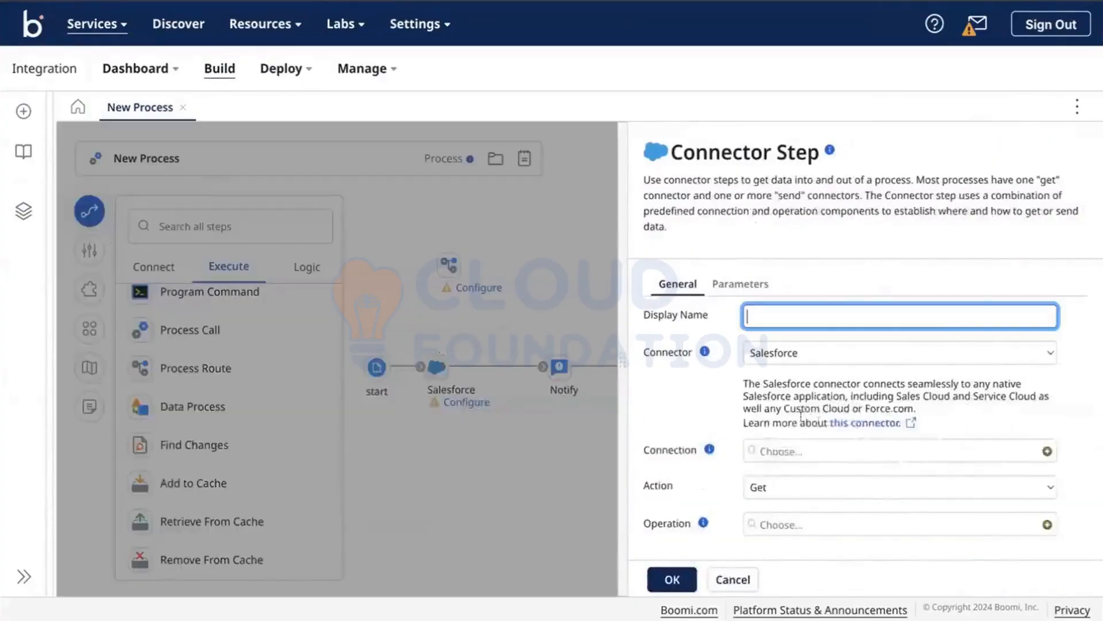
pyautogui.click(487, 370)
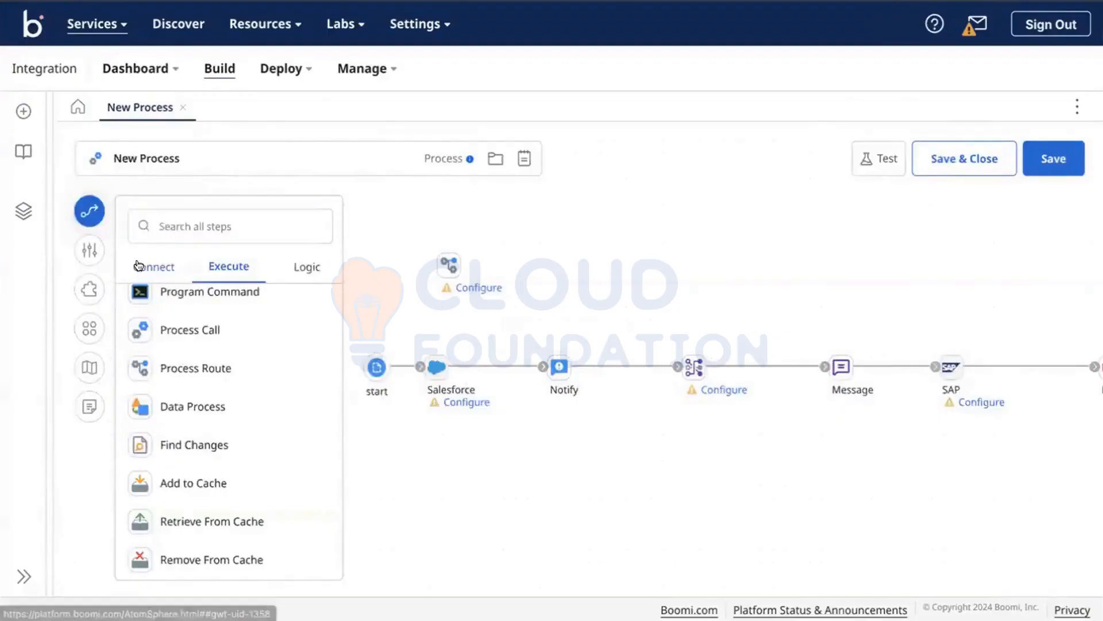
pyautogui.click(136, 265)
# Step: Examine the Process Route step's settings and a new Process Route component, discarding the component and closing the settings
pyautogui.click(451, 262)
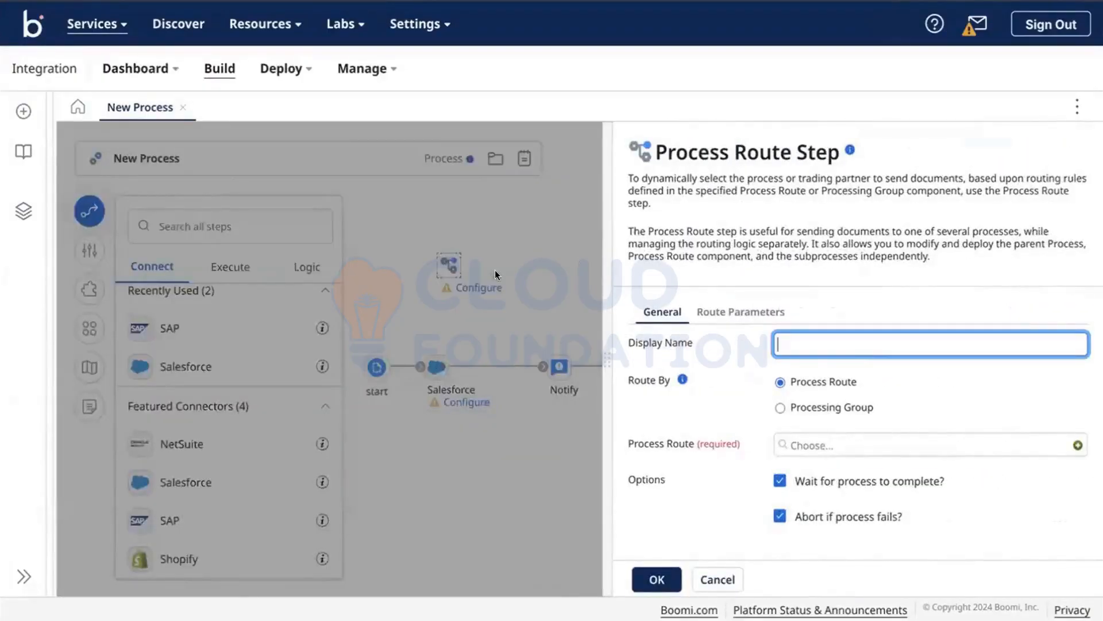
pyautogui.scroll(-1, 887, 407)
pyautogui.scroll(1, 987, 422)
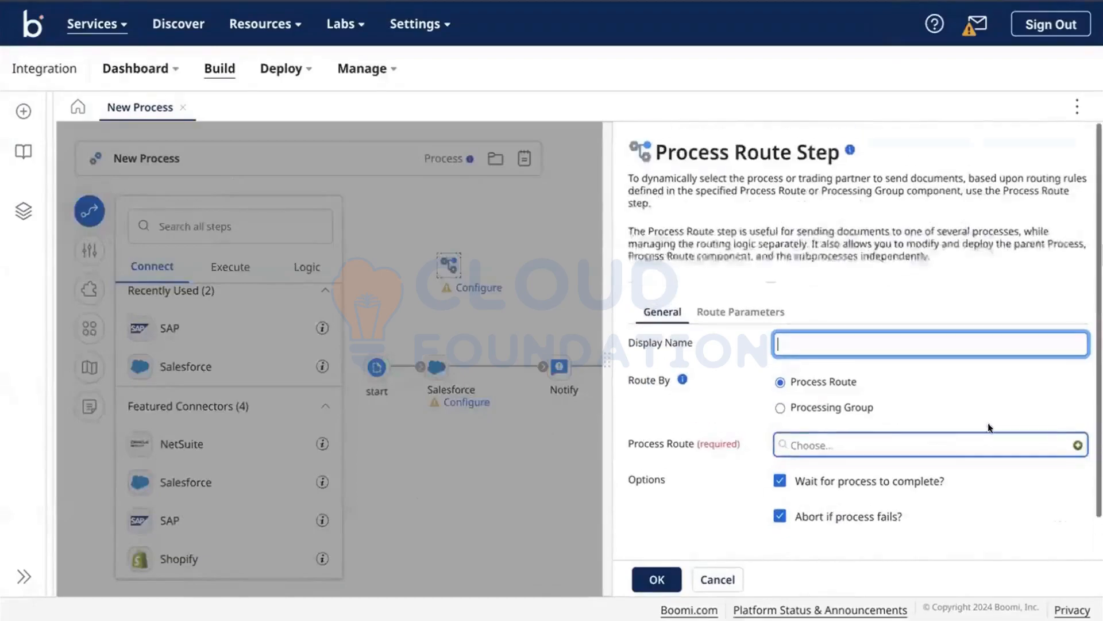
pyautogui.click(1073, 442)
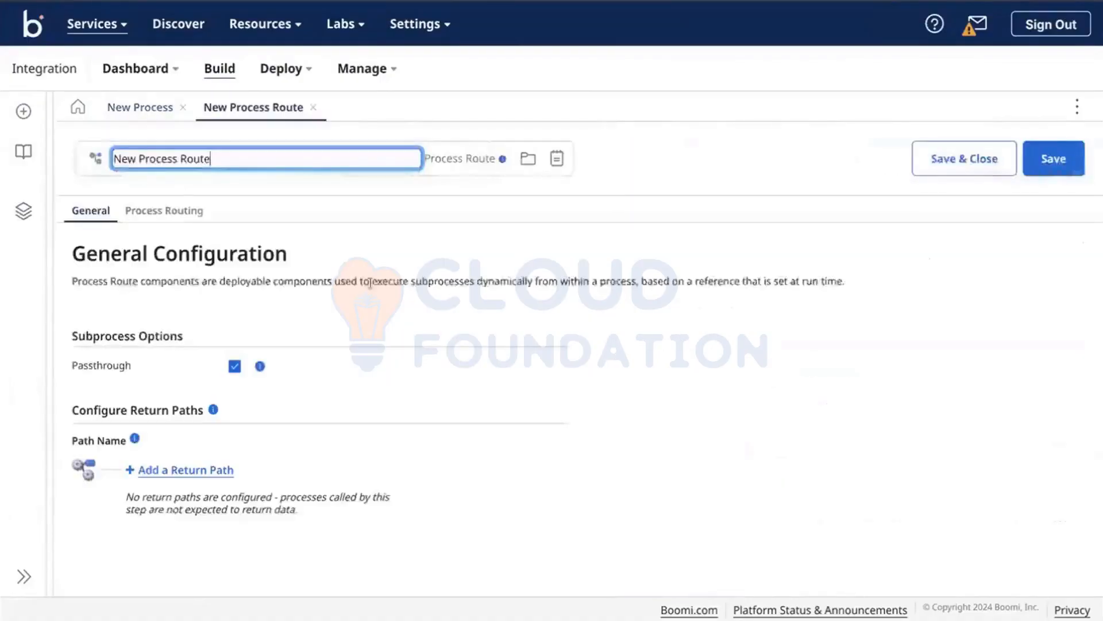
pyautogui.click(312, 109)
pyautogui.click(655, 361)
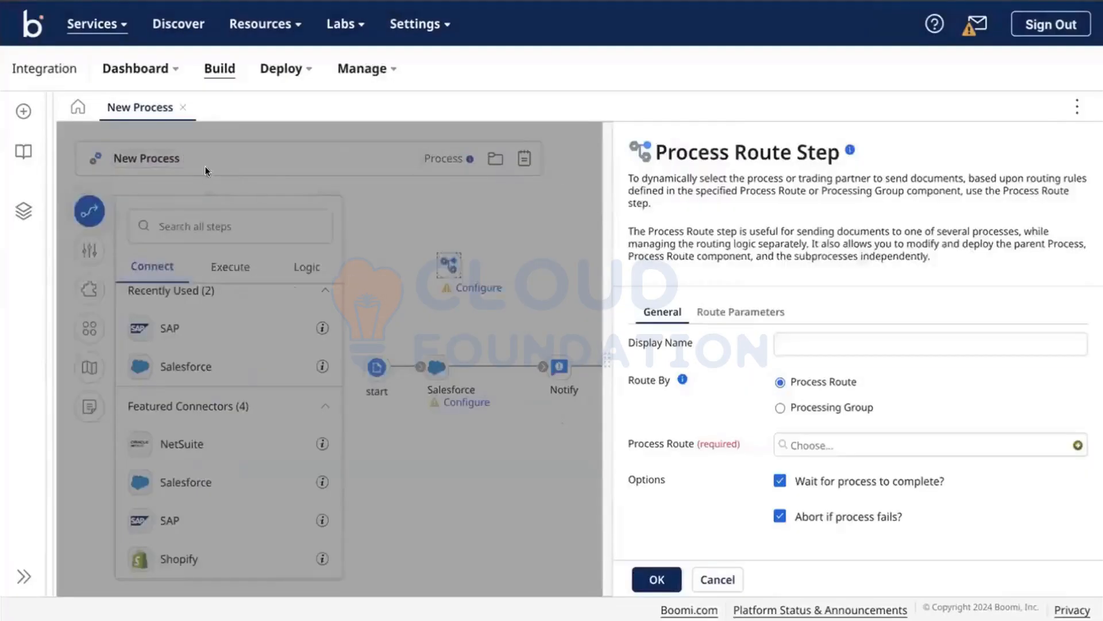
pyautogui.click(476, 256)
pyautogui.click(450, 265)
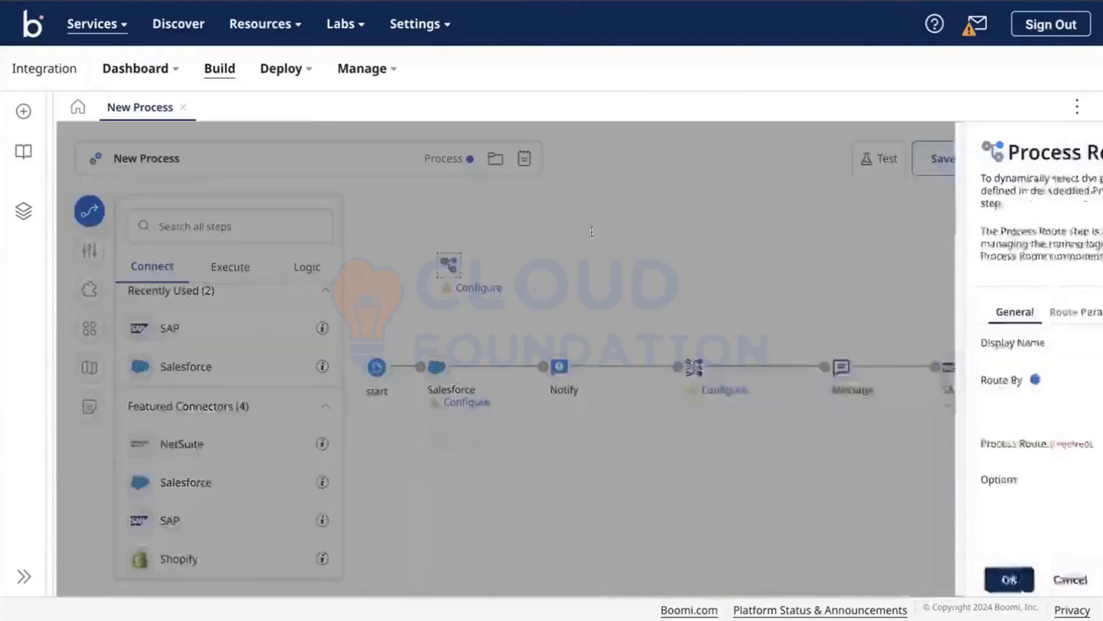
pyautogui.scroll(-1, 839, 351)
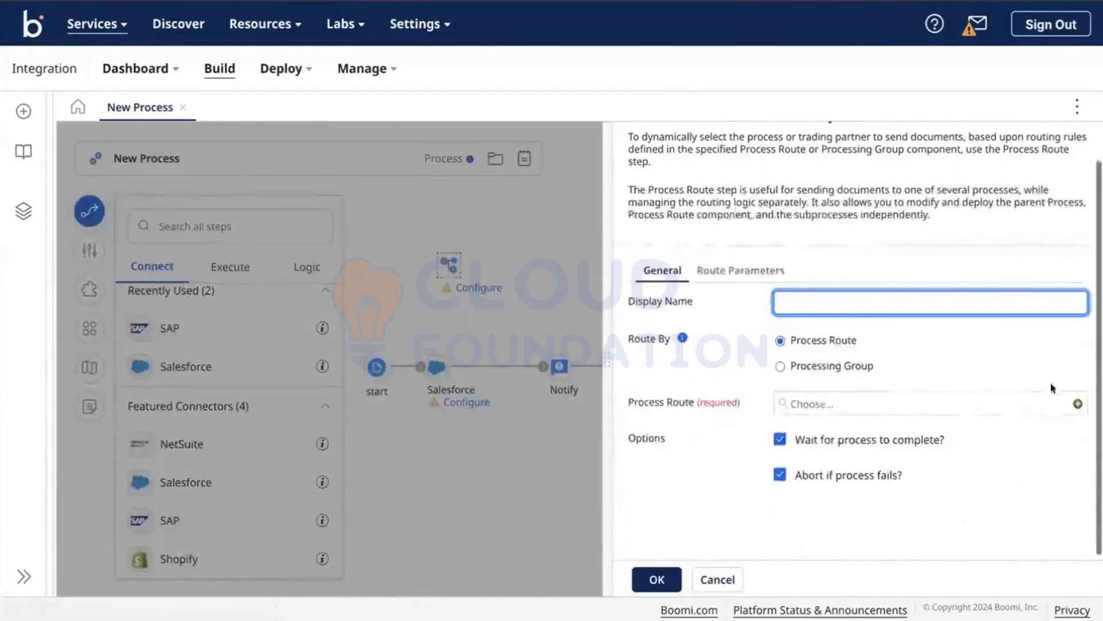
pyautogui.click(509, 366)
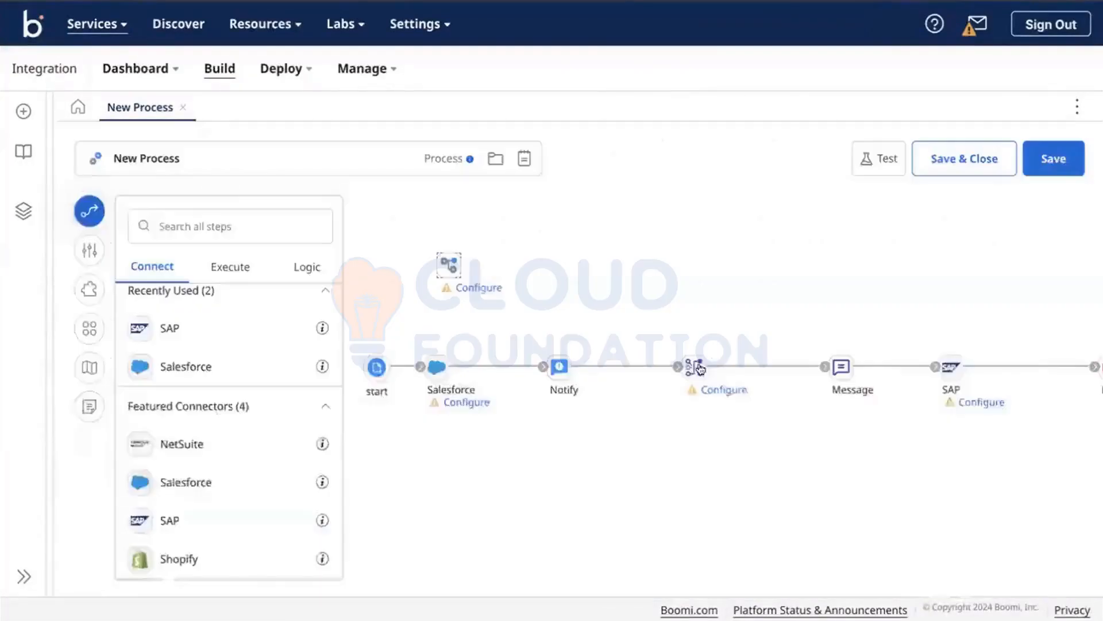
# Step: Set the Map step's display name to "map" and collapse the step palette to show the whole flow
pyautogui.click(694, 365)
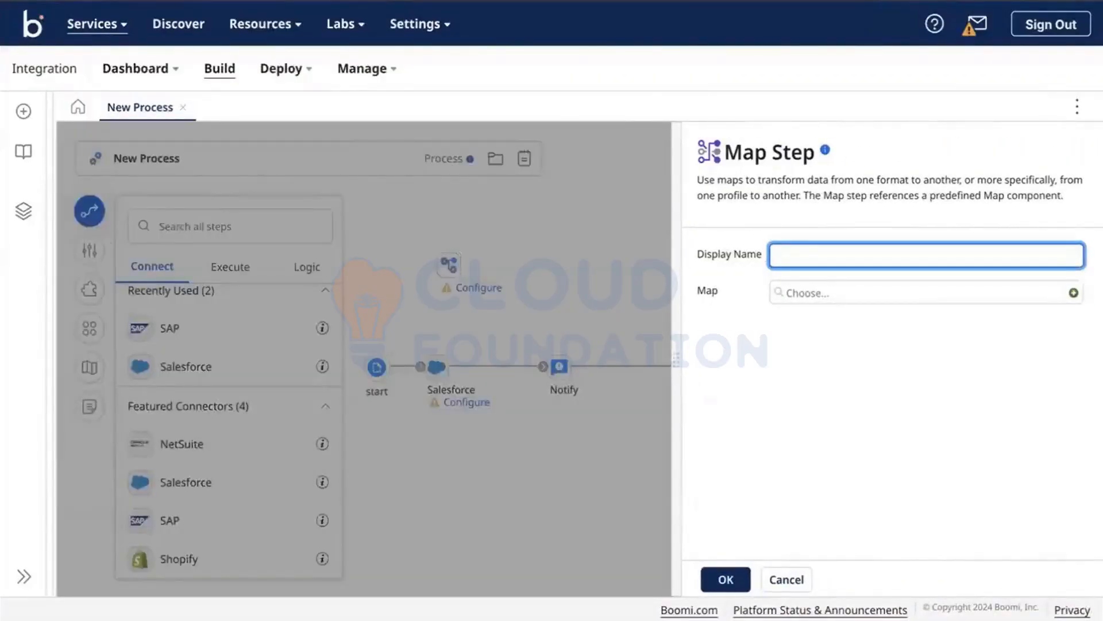
pyautogui.write('map')
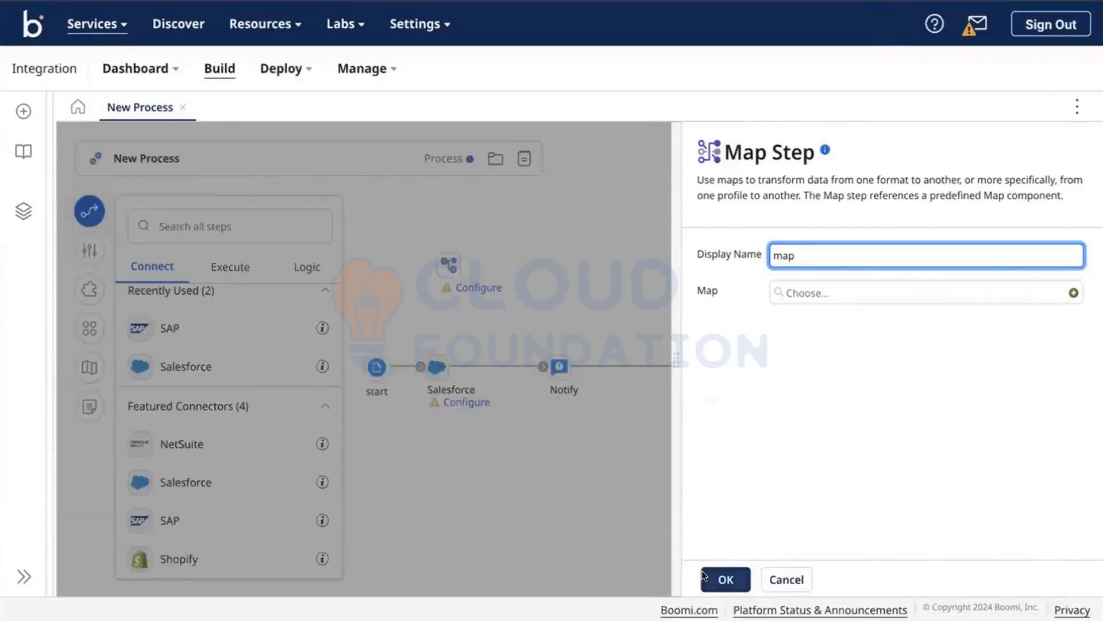
pyautogui.click(723, 578)
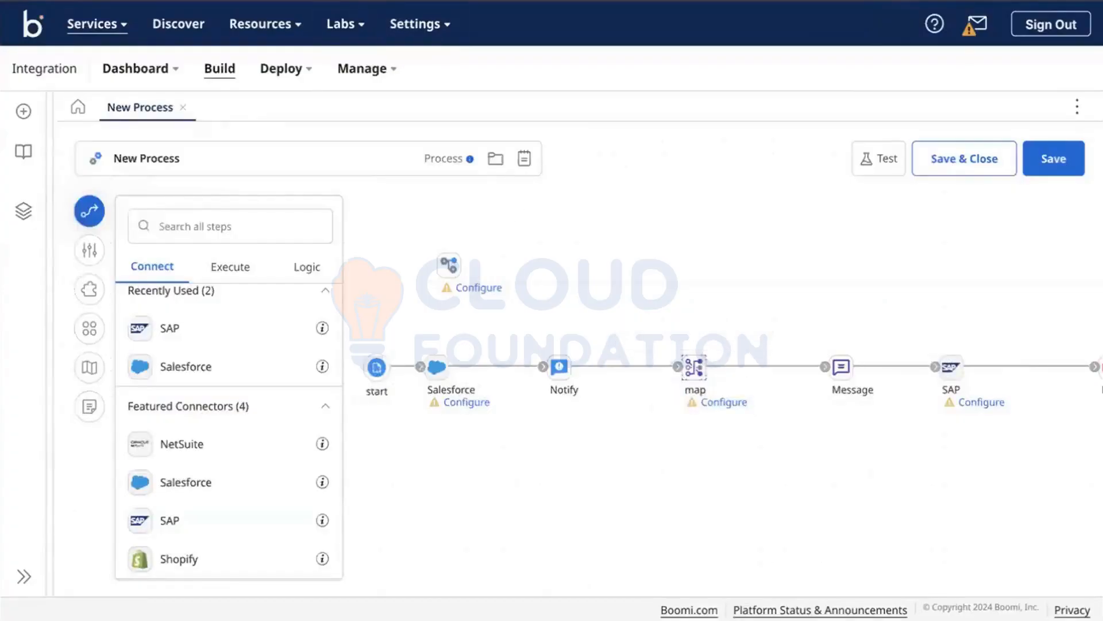
pyautogui.hscroll(1, 647, 441)
pyautogui.hscroll(-1, 648, 441)
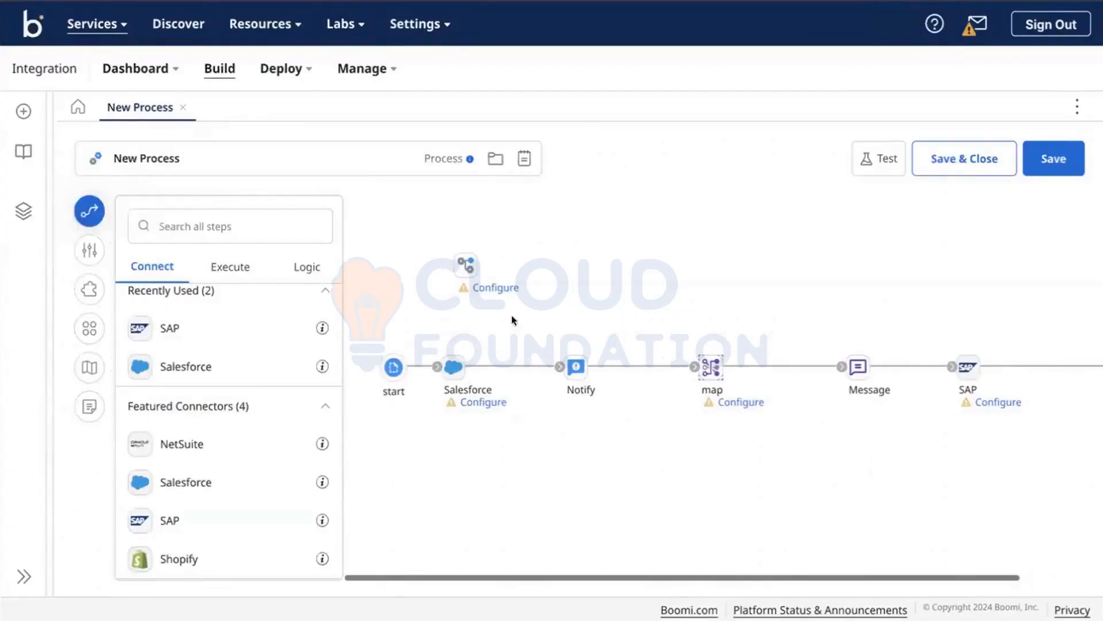
pyautogui.click(86, 213)
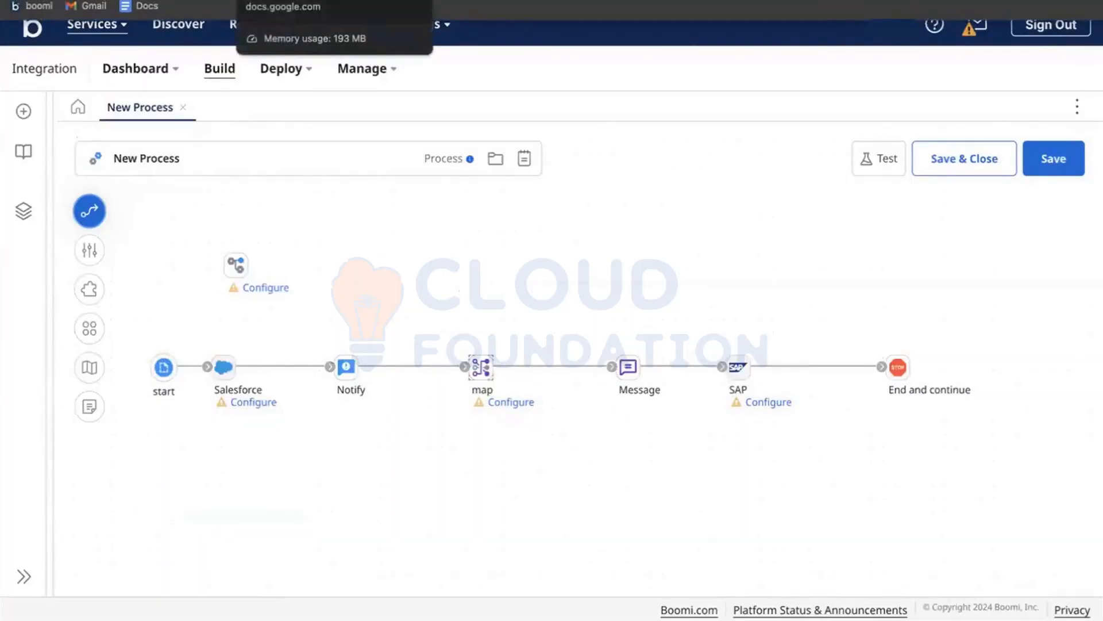
# Step: Review the Workday-to-ADP main process and subprocess notes in Google Docs, and check the Map step's settings back in Boomi
pyautogui.click(304, 1)
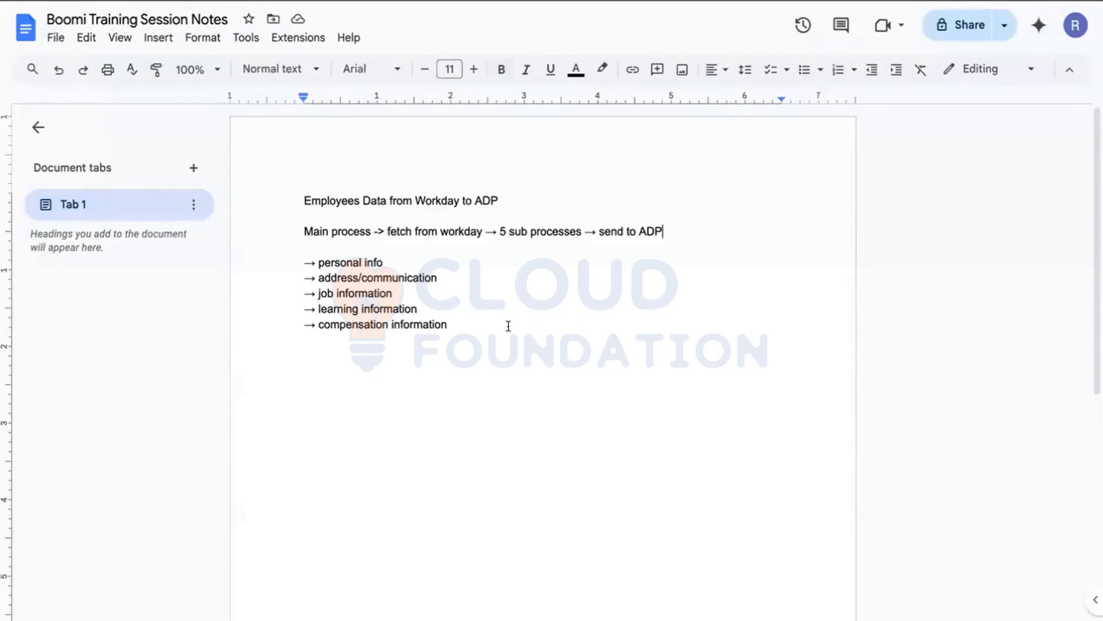
pyautogui.doubleClick(455, 229)
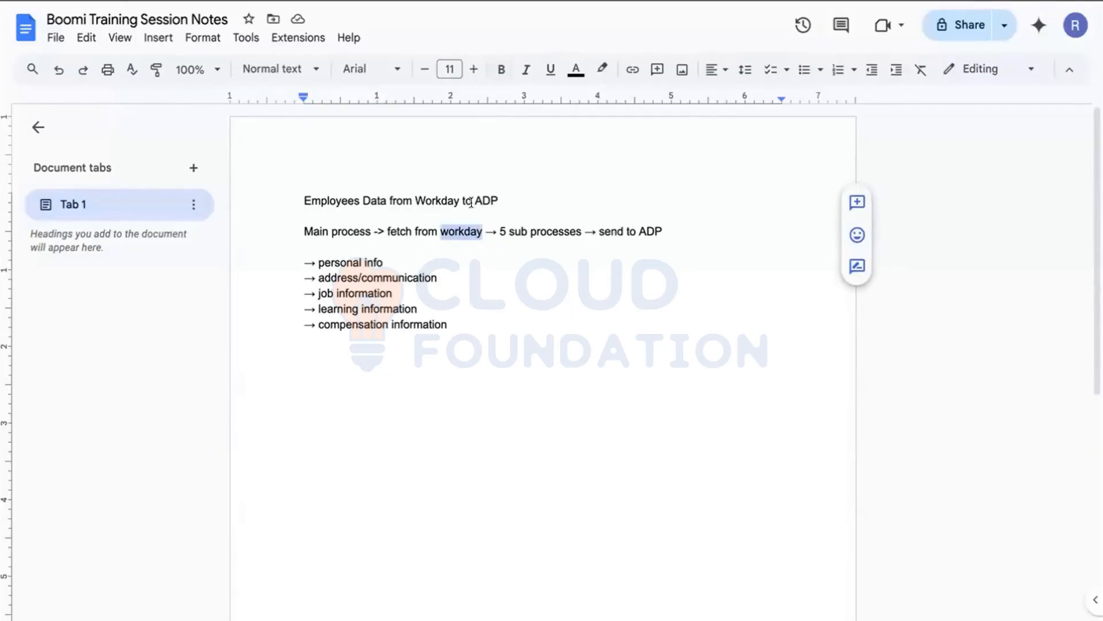
pyautogui.click(410, 247)
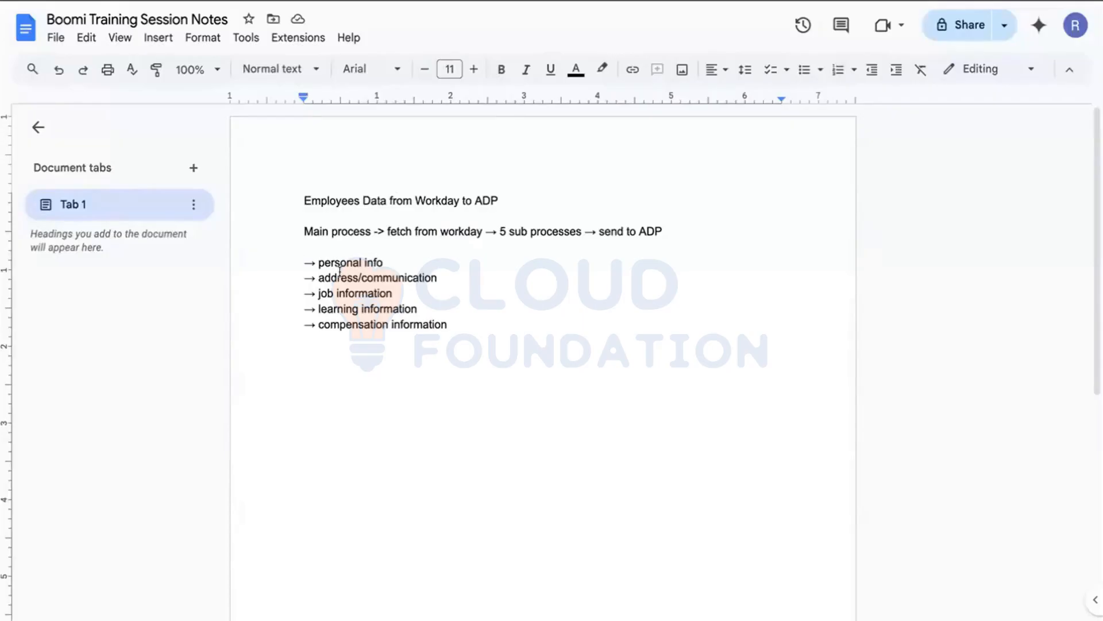
pyautogui.moveTo(339, 0)
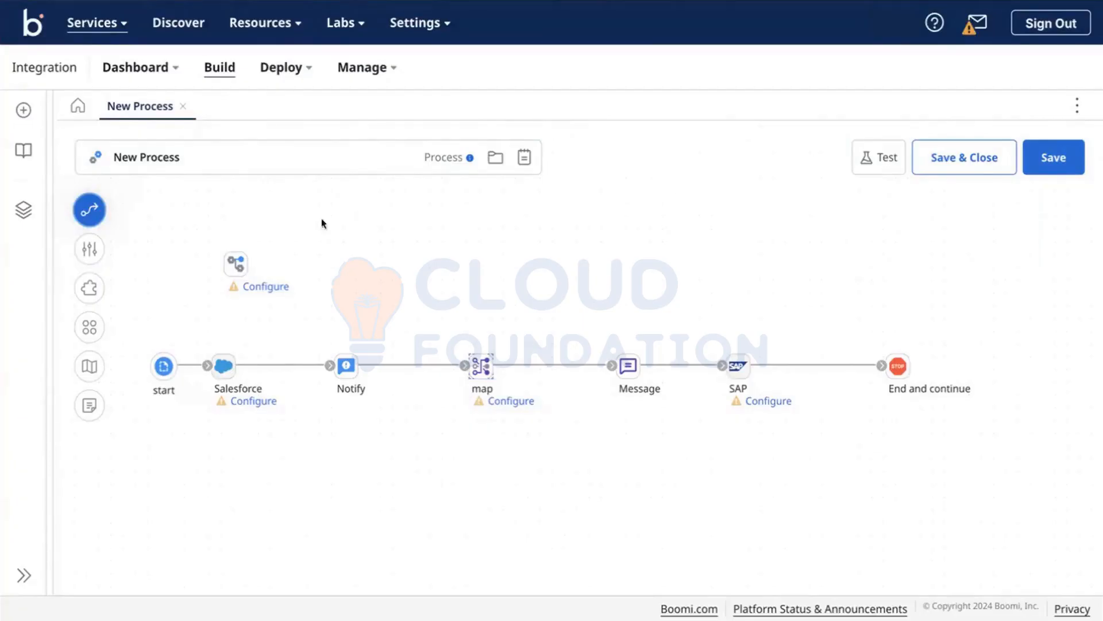
pyautogui.doubleClick(478, 359)
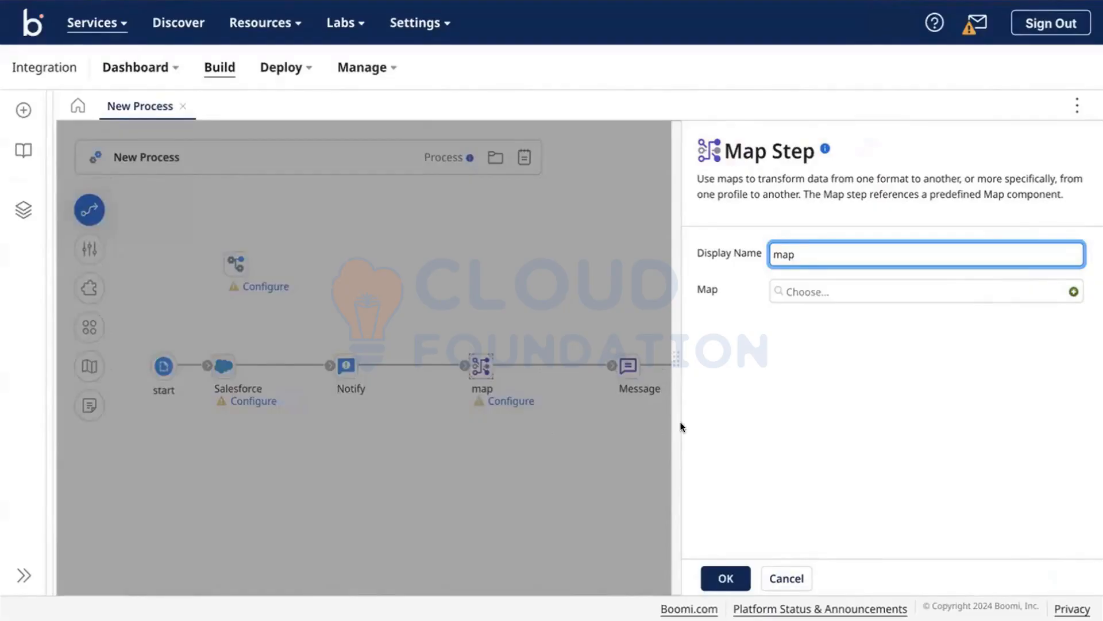
pyautogui.click(716, 569)
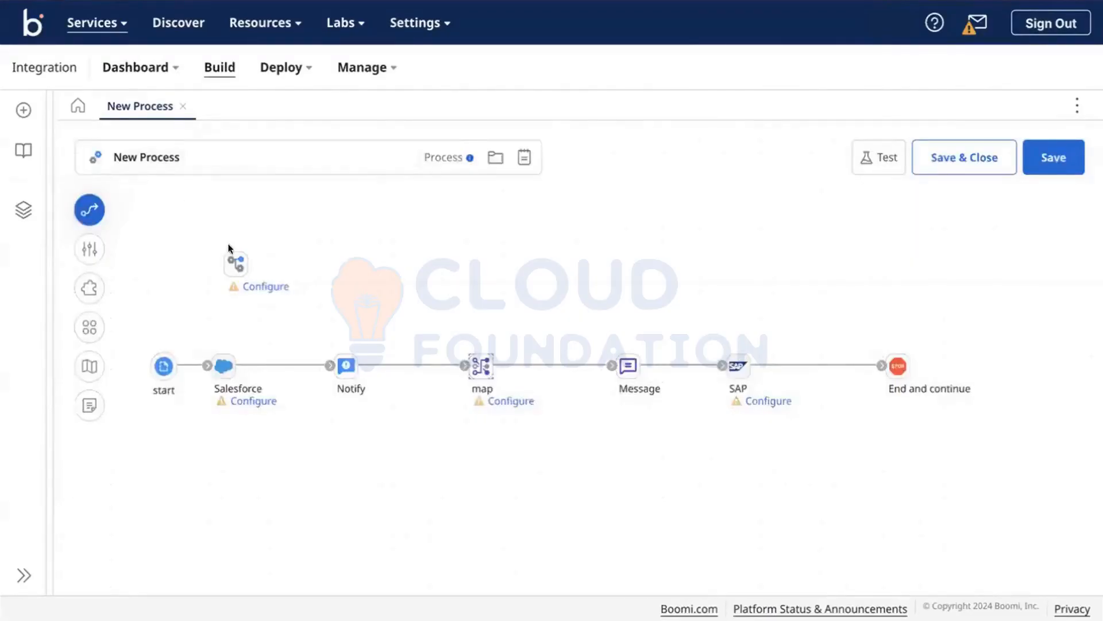
# Step: Set the display name of the unconnected Process Route step above the flow to "process call" and accept its settings
pyautogui.moveTo(230, 253)
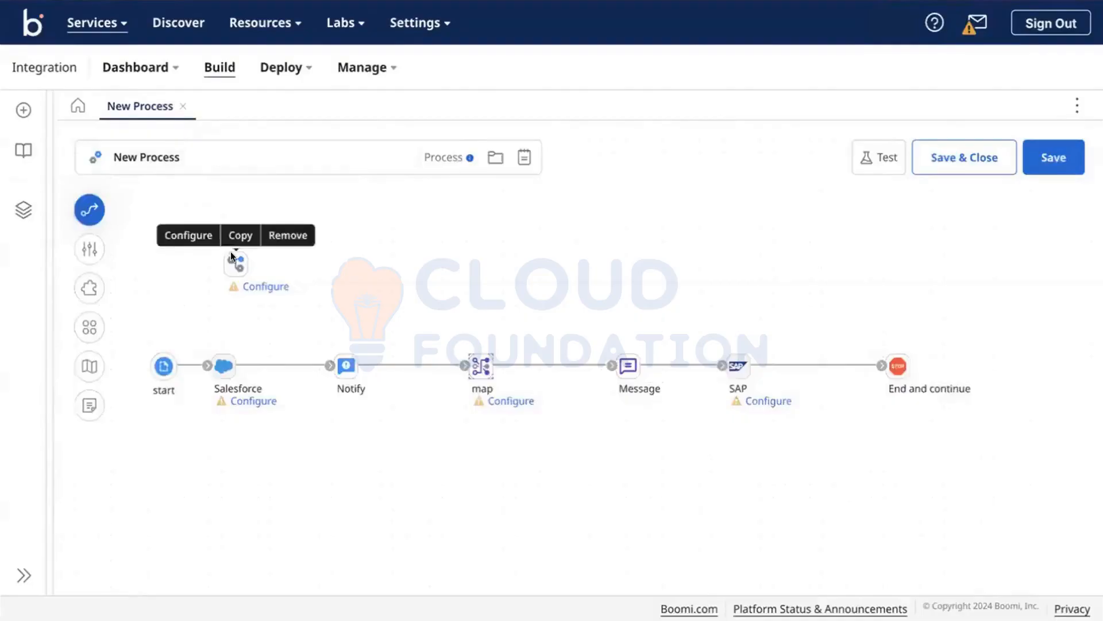
pyautogui.click(266, 286)
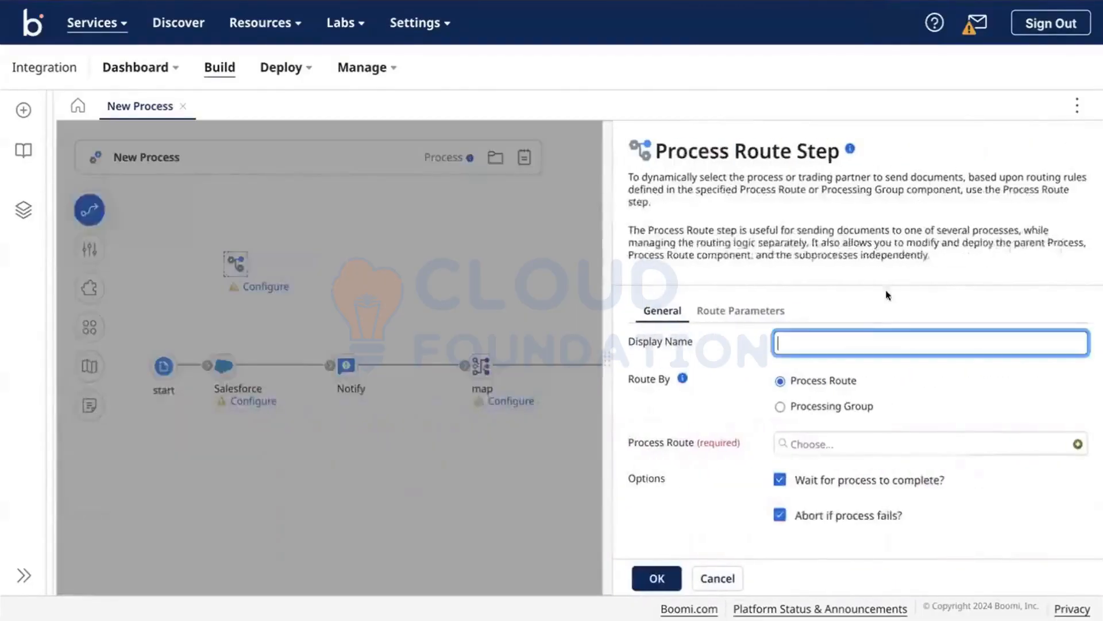
pyautogui.write('process call')
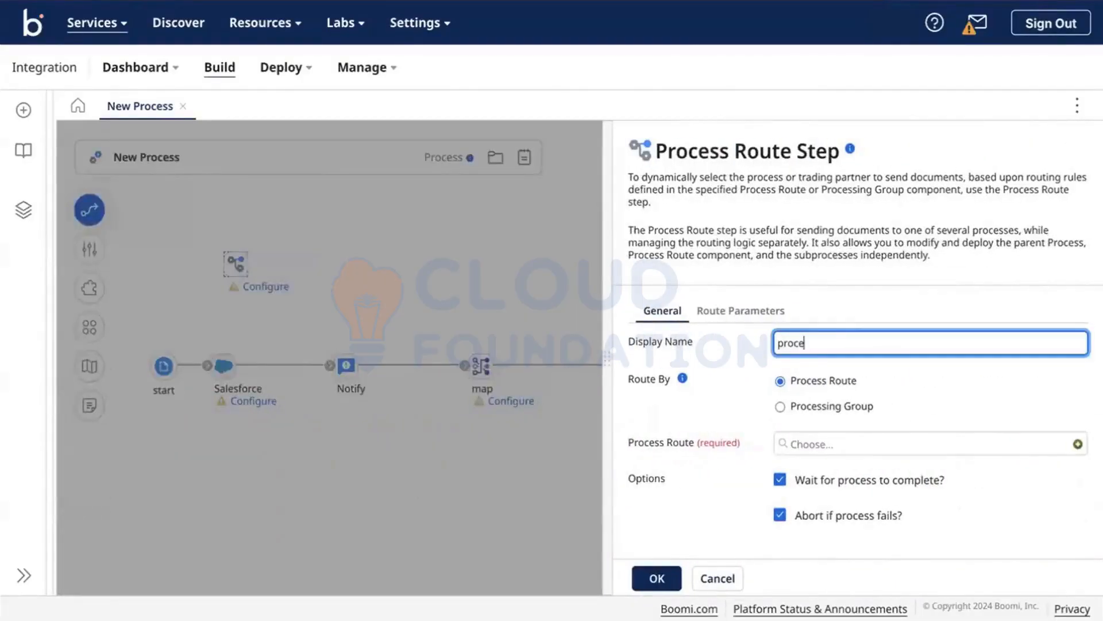
pyautogui.click(658, 578)
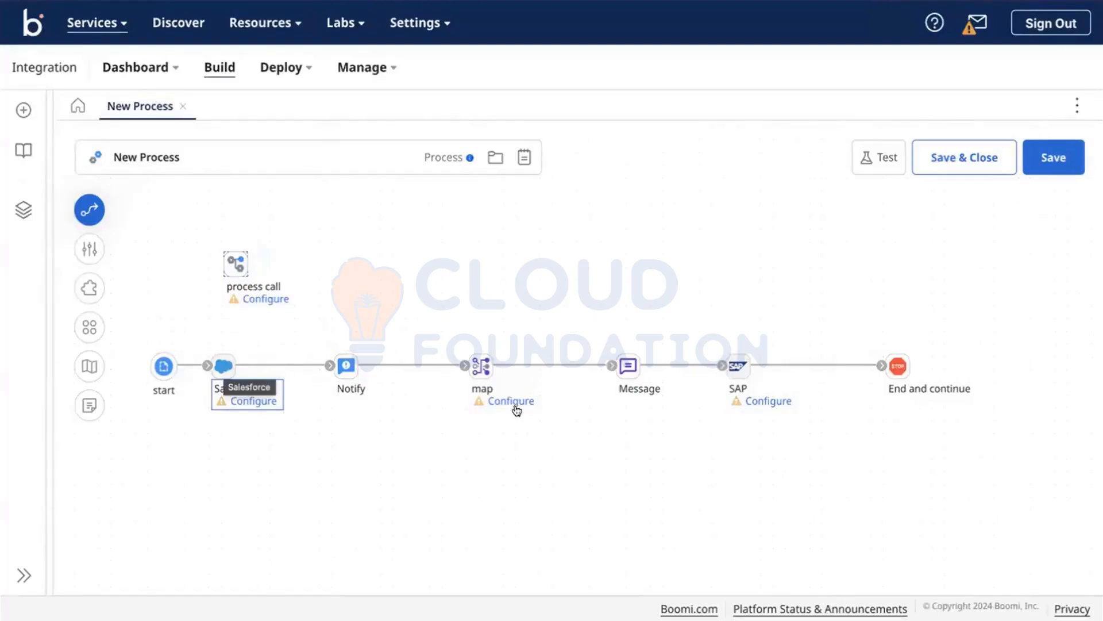
pyautogui.moveTo(737, 360)
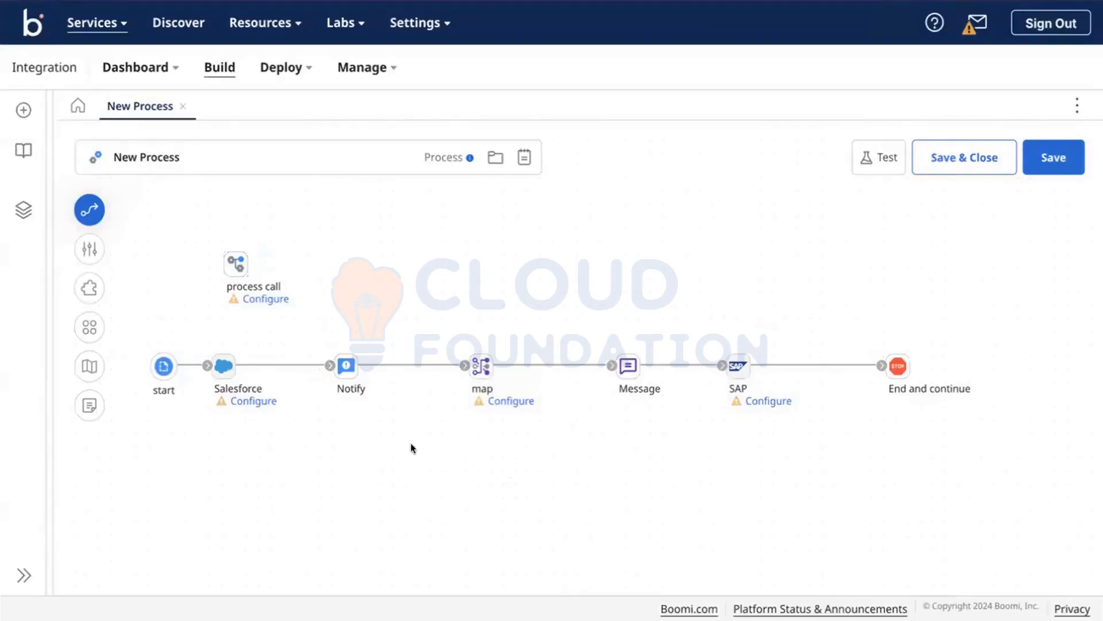
# Step: Switch to the Google Docs notes and add the line "salesforce - fields 15" a few lines below the subprocess list
pyautogui.click(397, 1)
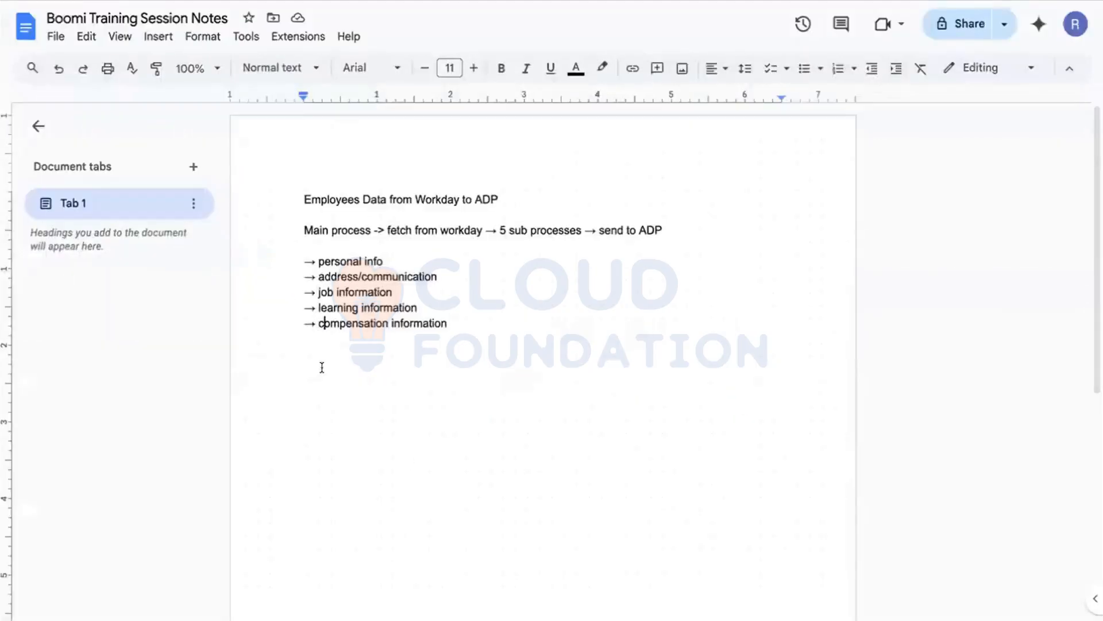
pyautogui.press('End')
pyautogui.press('Return')
pyautogui.press('Return')
pyautogui.press('Return')
pyautogui.write('sap - fields 15')
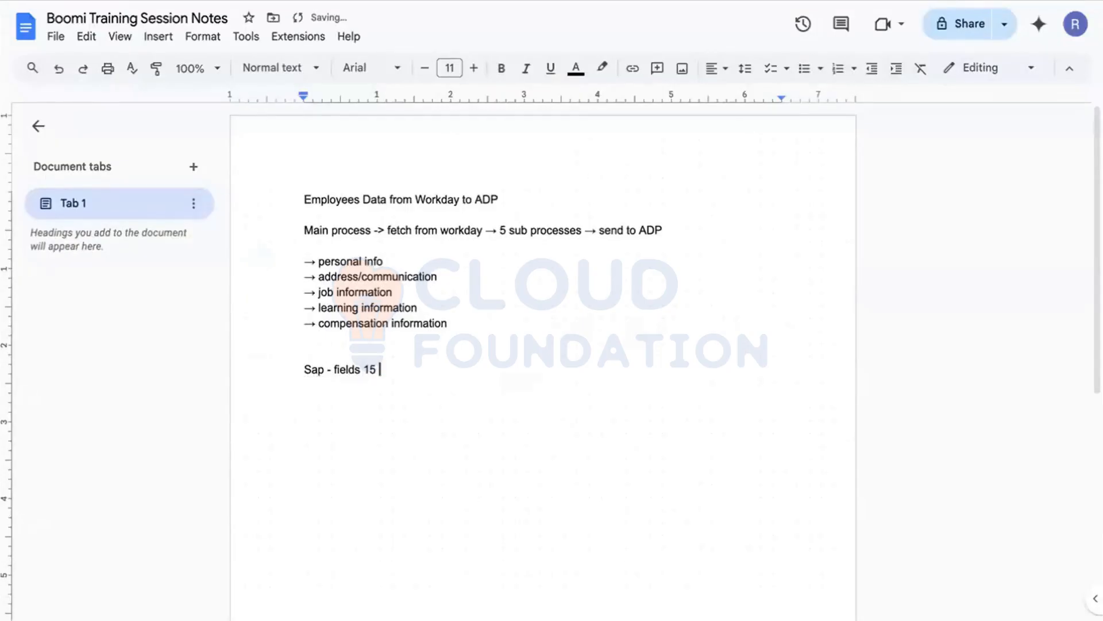
pyautogui.doubleClick(314, 369)
pyautogui.write('salesforce')
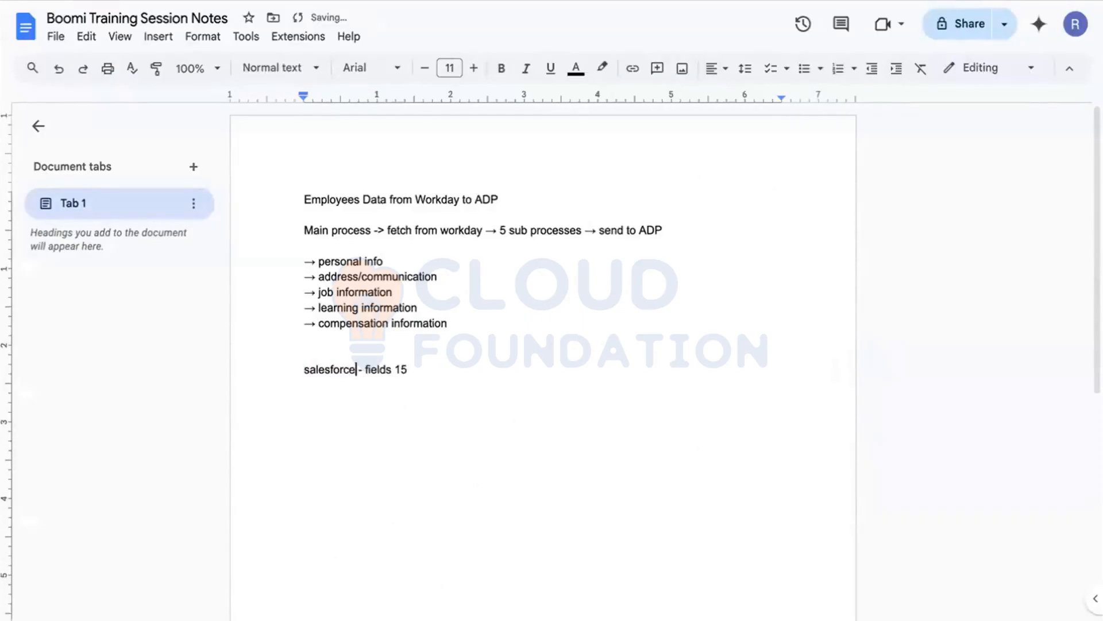
# Step: Change the salesforce line to "salesforce - fields length 15" and add "Sap - length 10" beneath it
pyautogui.press('End')
pyautogui.press('BackSpace')
pyautogui.press('Left')
pyautogui.press('Left')
pyautogui.press('Left')
pyautogui.write('length')
pyautogui.click(440, 371)
pyautogui.press('Return')
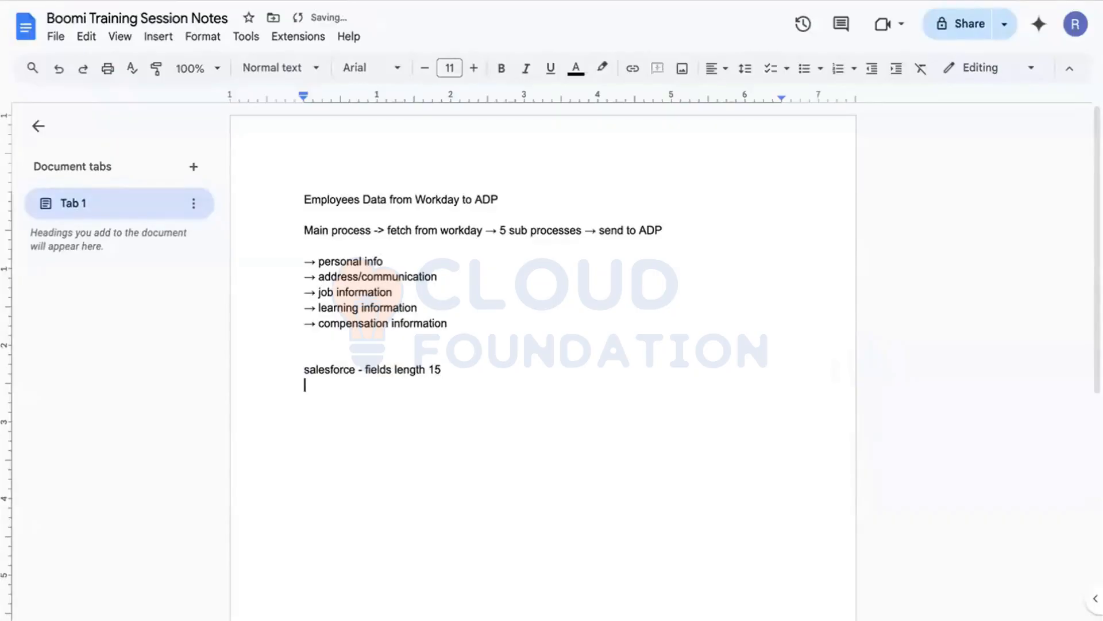
pyautogui.write('sap - length 10')
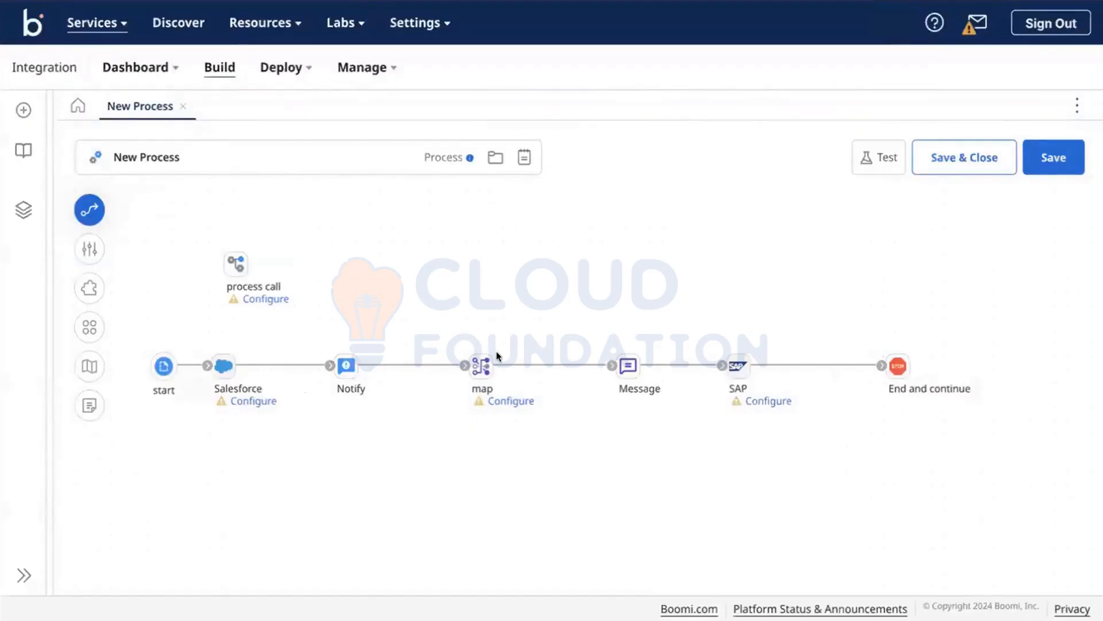
# Step: Back in Boomi, add another Process Route step above the flow, beside process call, with the display name "process route"
pyautogui.moveTo(488, 355)
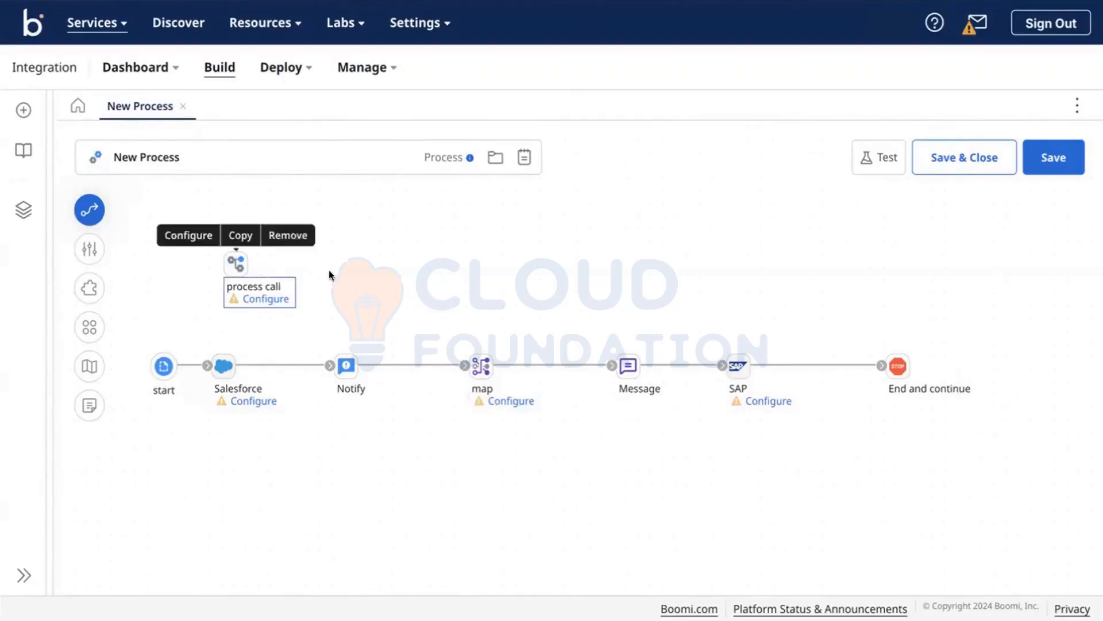
pyautogui.click(92, 211)
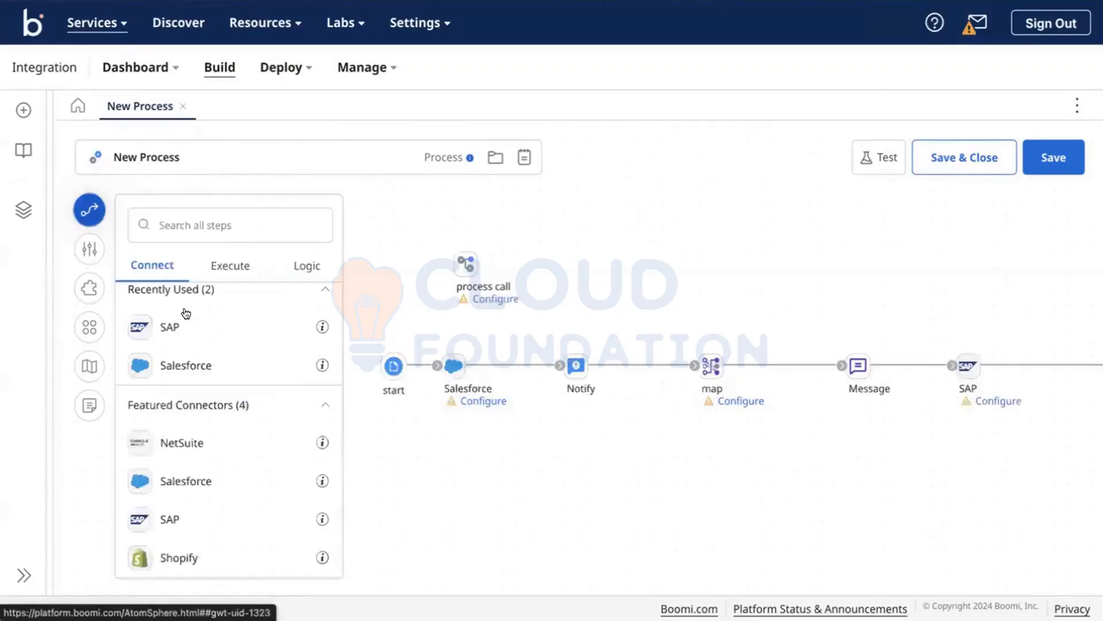
pyautogui.click(224, 262)
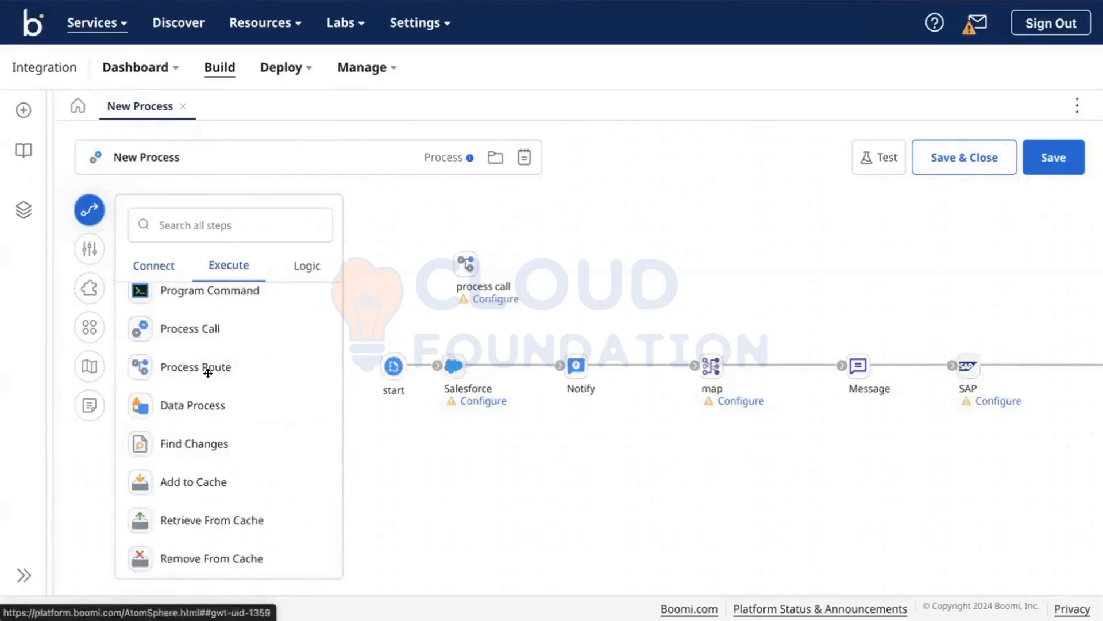
pyautogui.moveTo(209, 372); pyautogui.dragTo(682, 289)
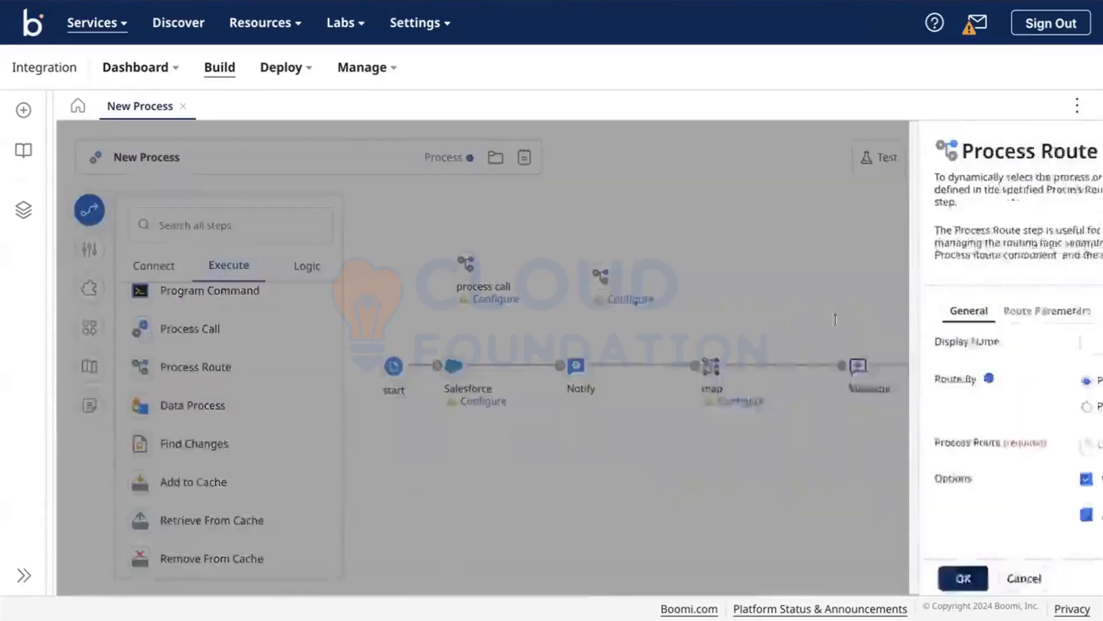
pyautogui.write('process route')
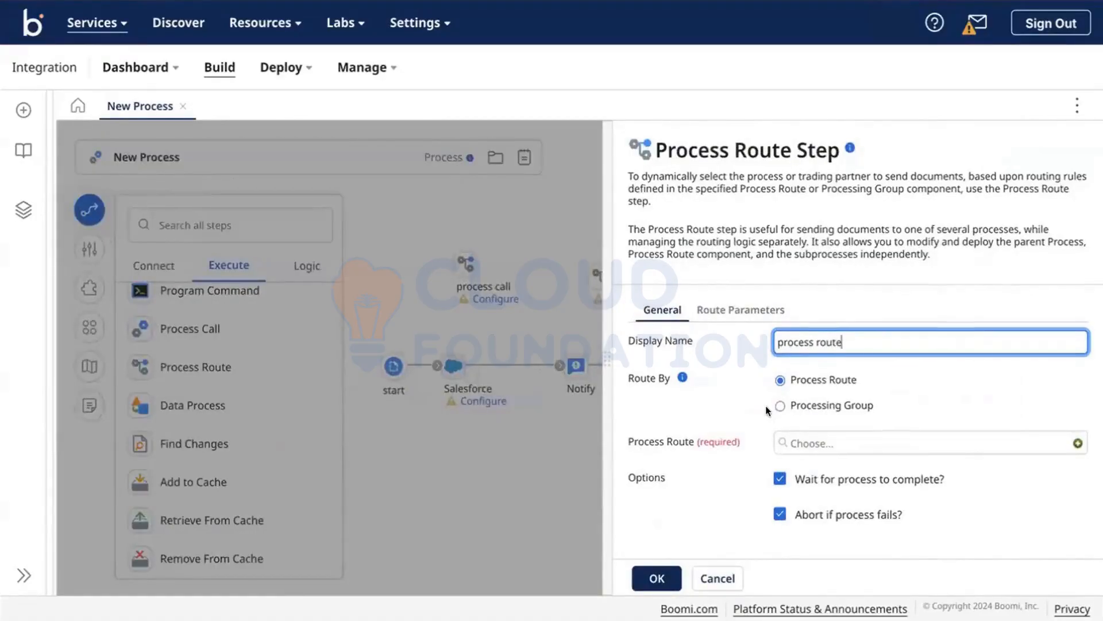
pyautogui.scroll(-1, 765, 405)
# Step: In the Google Docs notes, add the line "Last modified at → timestamp" between the main process line and the subprocess list
pyautogui.moveTo(349, 39)
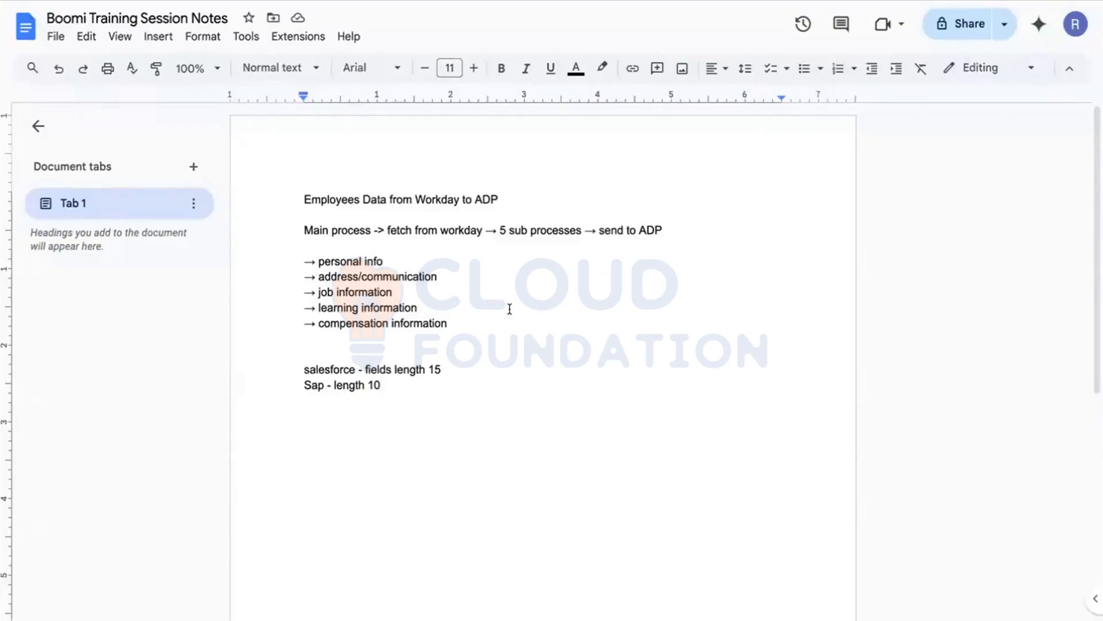
pyautogui.click(383, 242)
pyautogui.press('Return')
pyautogui.press('Return')
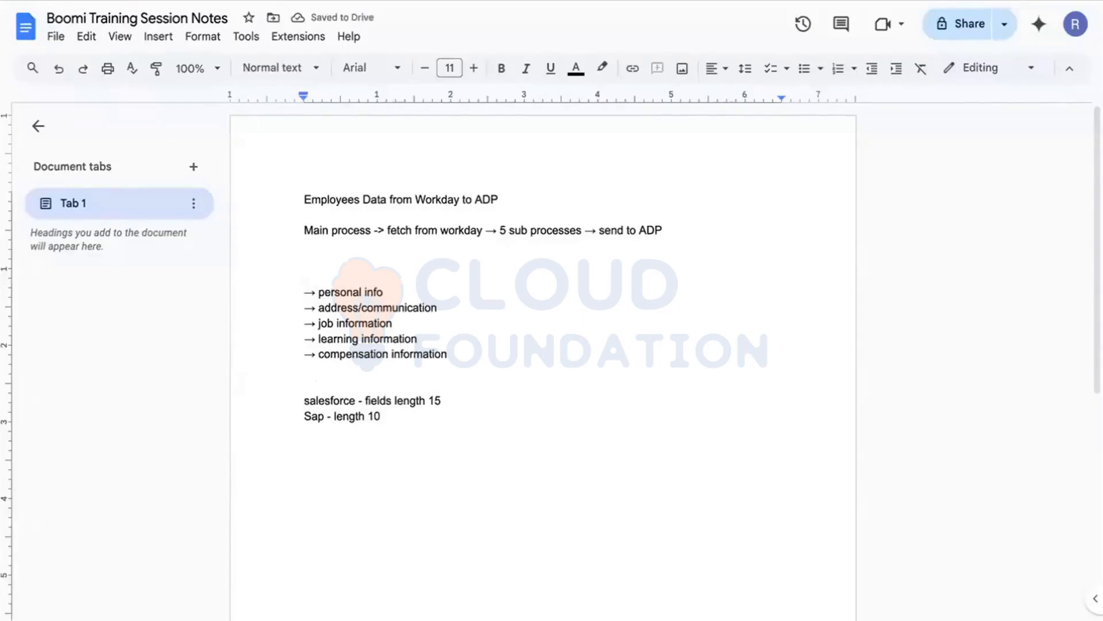
pyautogui.write('Last modifie')
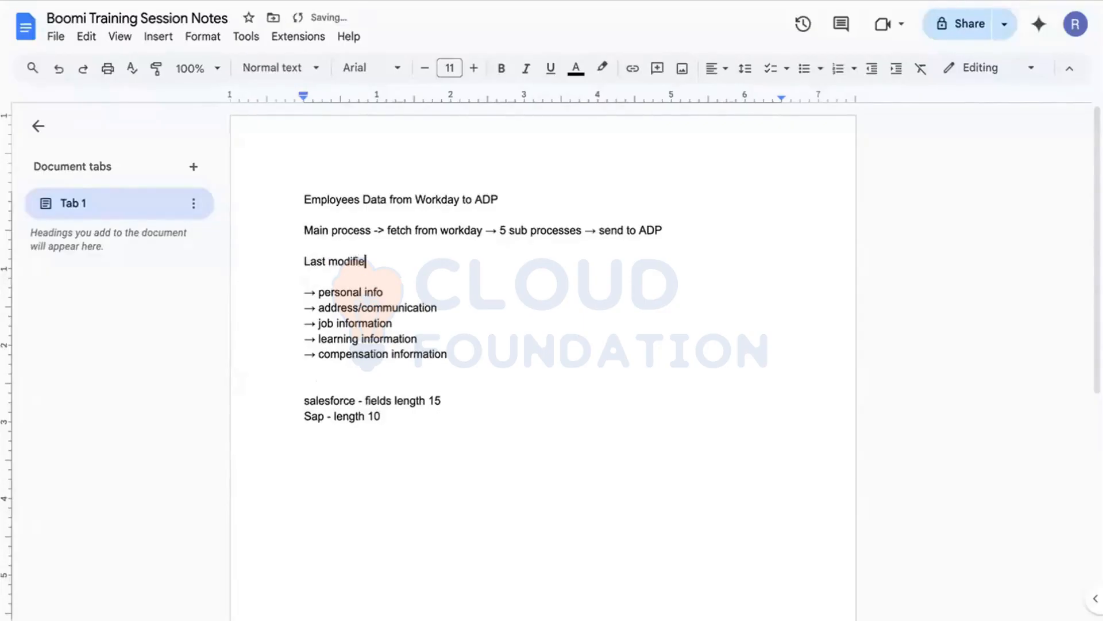
pyautogui.write('d at -> timestamp')
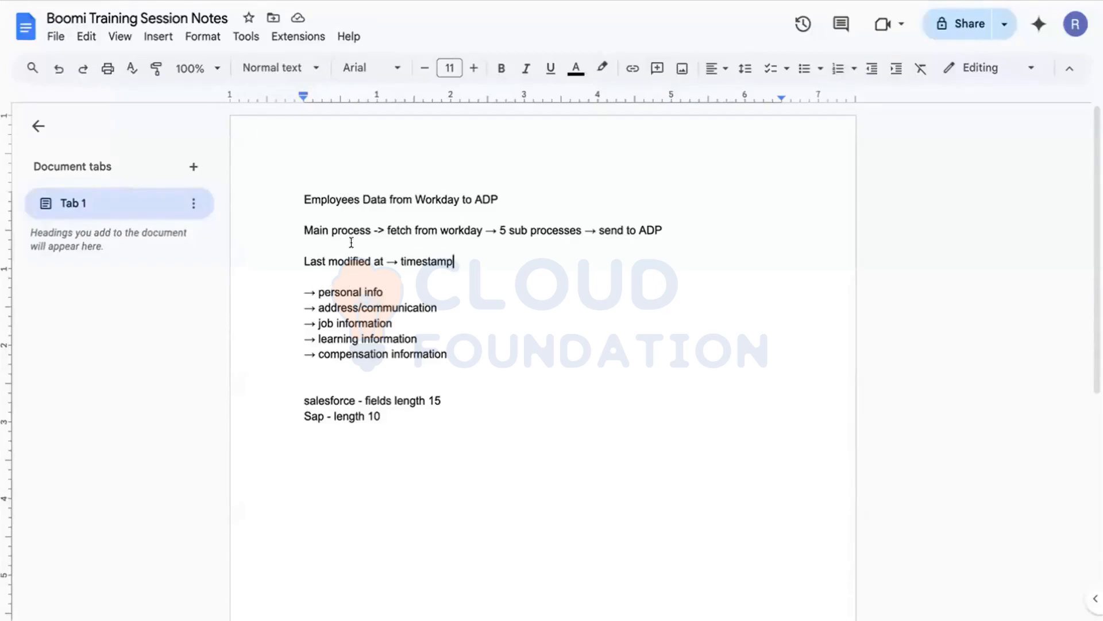
# Step: Delete the arrow and the word "timestamp" from the end of the "Last modified at" line
pyautogui.click(383, 260)
pyautogui.click(459, 249)
pyautogui.click(427, 260)
pyautogui.doubleClick(427, 260)
pyautogui.press('BackSpace')
pyautogui.press('BackSpace')
pyautogui.press('BackSpace')
pyautogui.press('BackSpace')
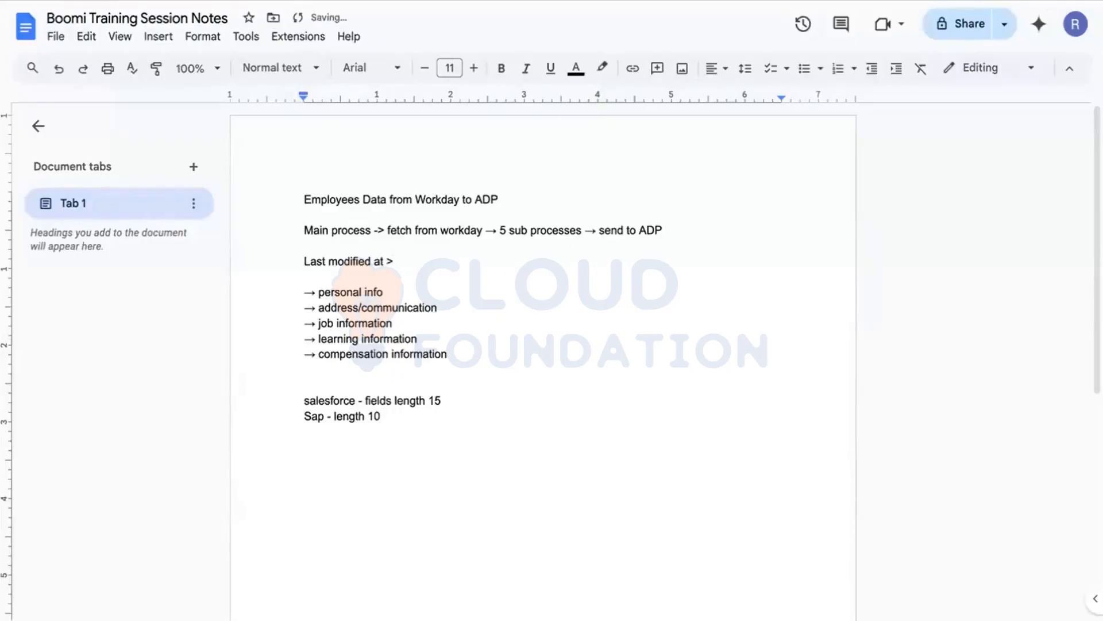
# Step: Complete the line as "Last modified at > last integration execution timestamp" and keep the main process line's spacing as it was
pyautogui.write('> current')
pyautogui.press('BackSpace')
pyautogui.press('BackSpace')
pyautogui.press('BackSpace')
pyautogui.press('BackSpace')
pyautogui.press('BackSpace')
pyautogui.press('BackSpace')
pyautogui.press('BackSpace')
pyautogui.write('last integration execution')
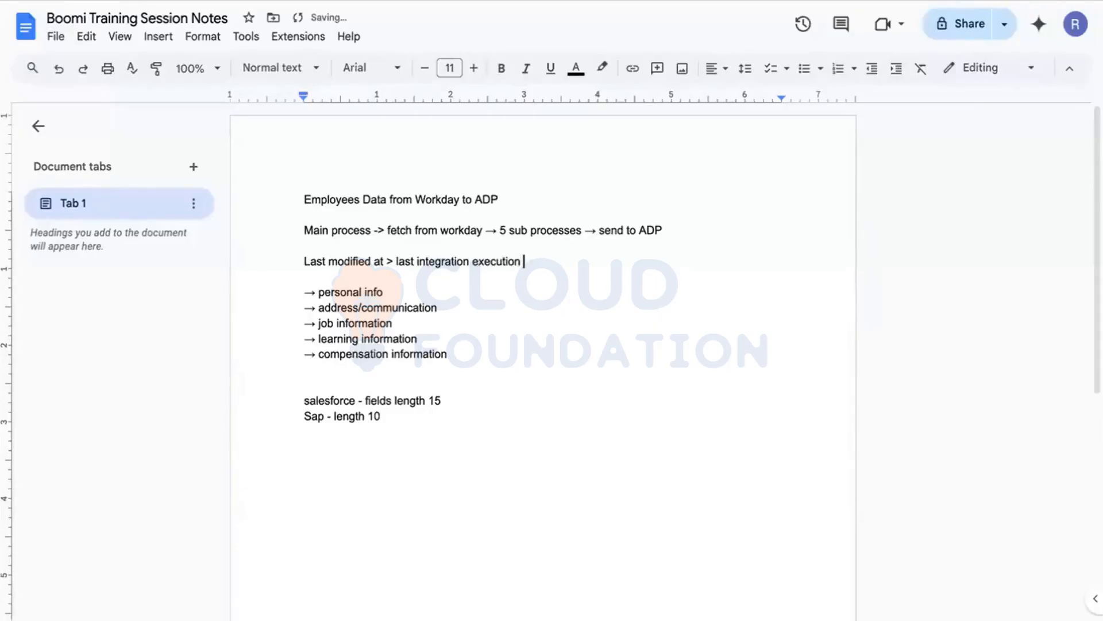
pyautogui.write(' timestamp')
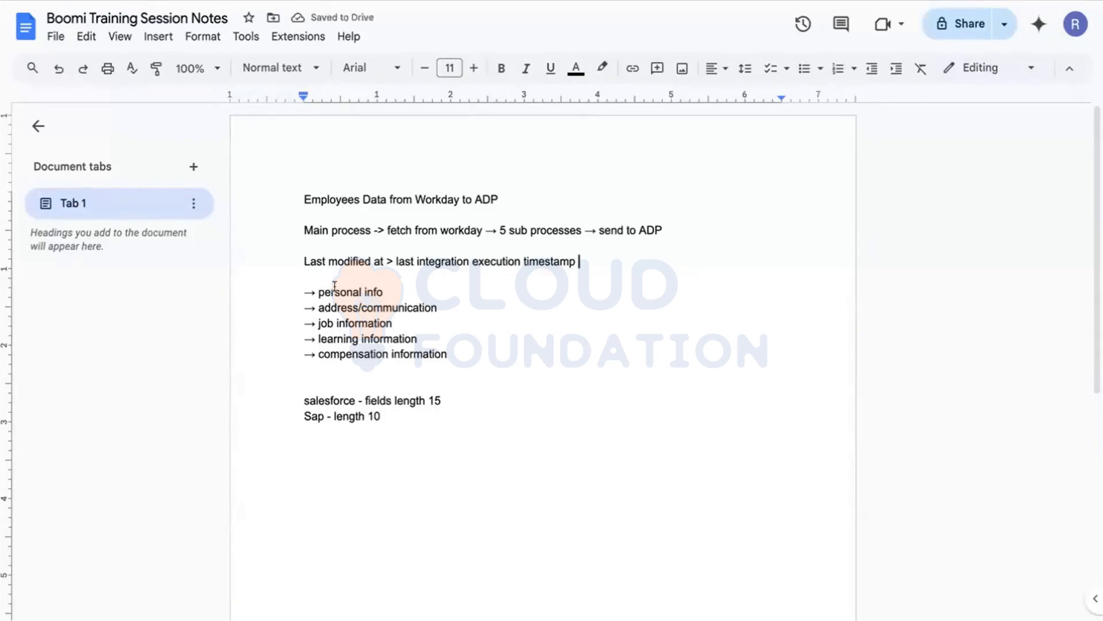
pyautogui.click(482, 230)
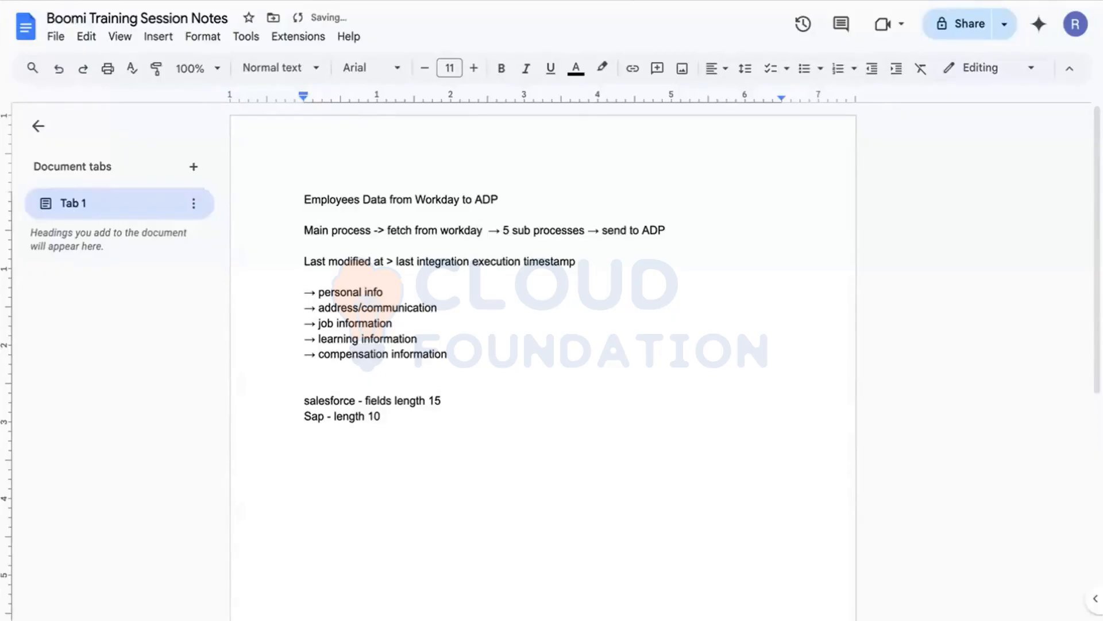
pyautogui.press('BackSpace')
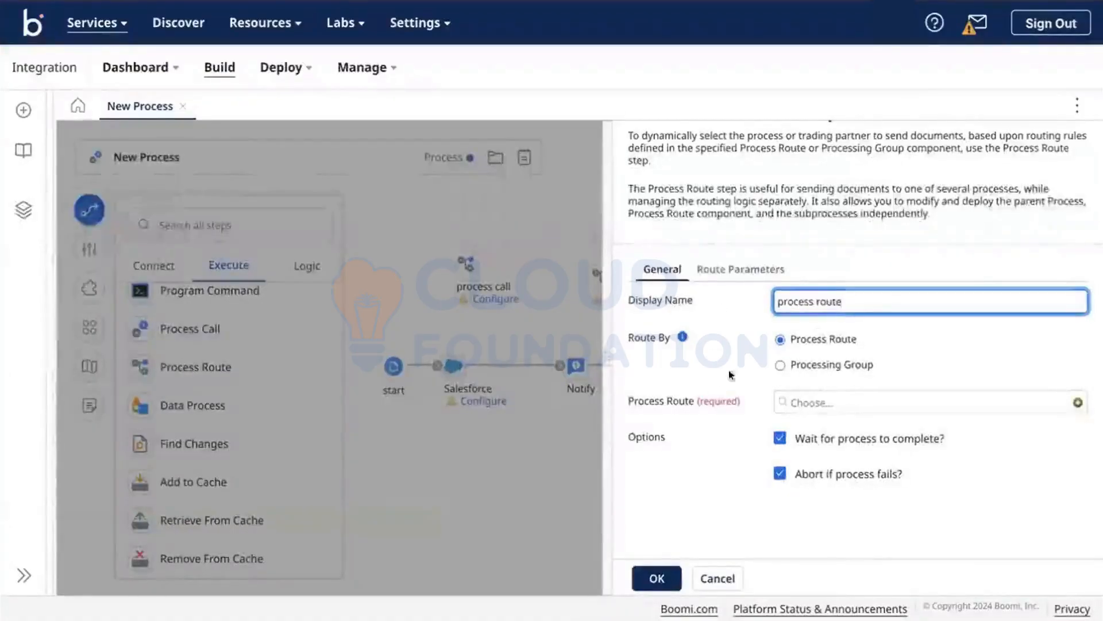
# Step: Return to Boomi, review the Process Route step's general options and accept its settings
pyautogui.scroll(2, 731, 375)
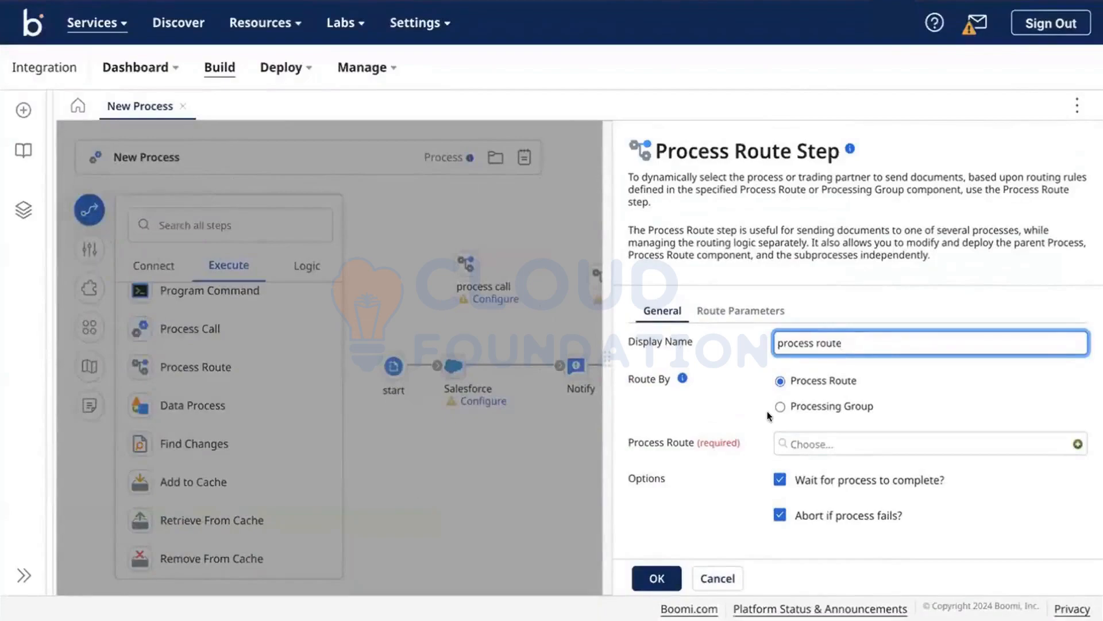
pyautogui.scroll(-1, 768, 412)
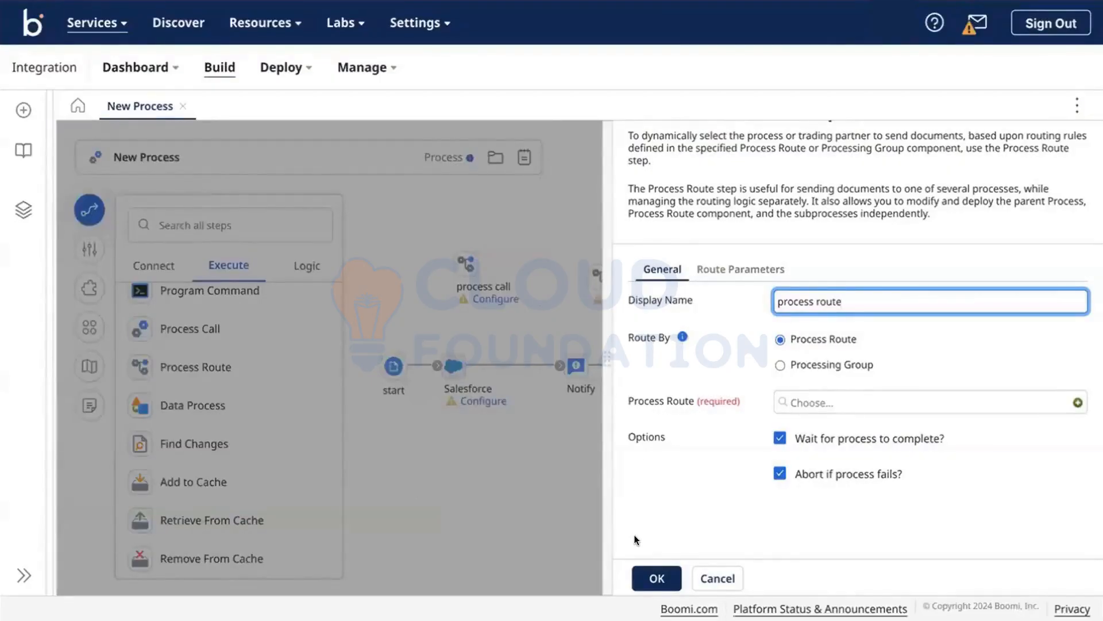
pyautogui.click(654, 576)
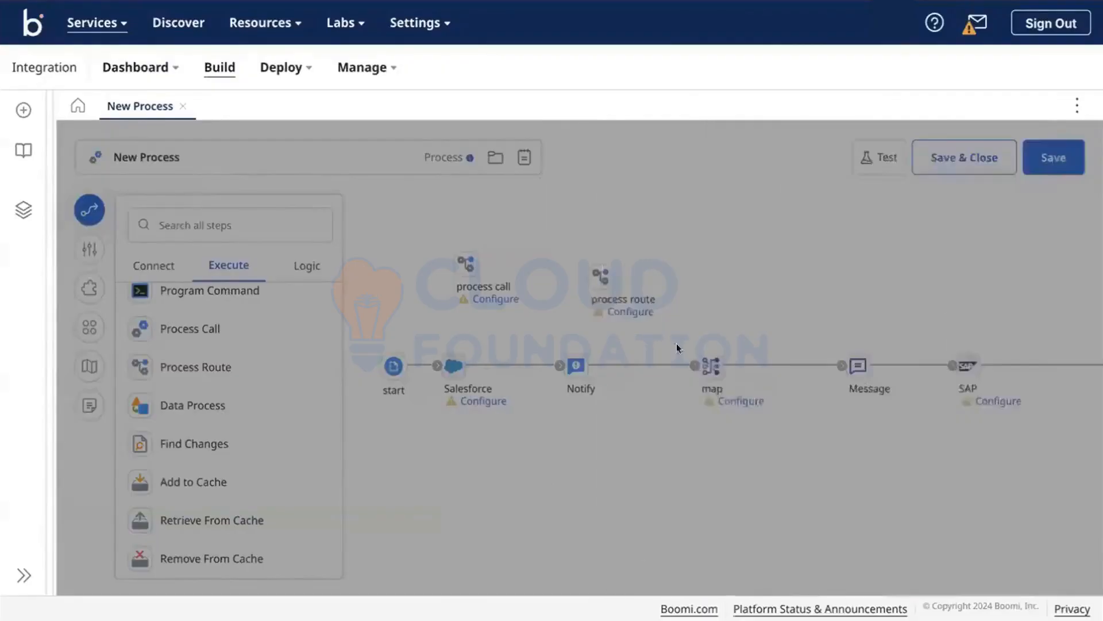
# Step: Examine the process route step's Route By options, close its settings and compare it with the process call step
pyautogui.click(711, 368)
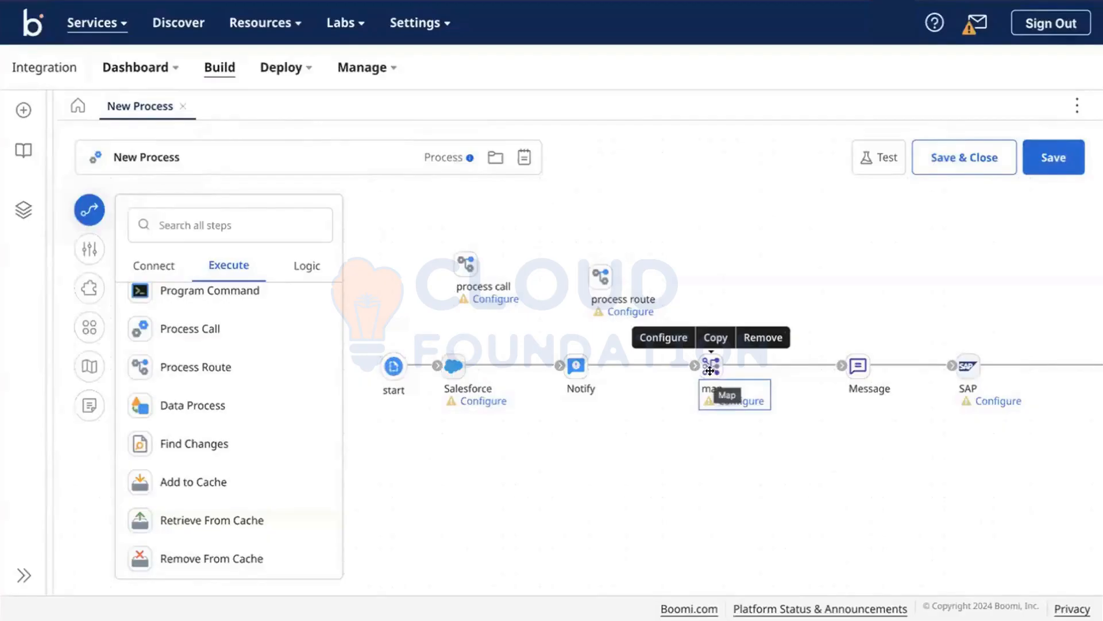
pyautogui.click(606, 286)
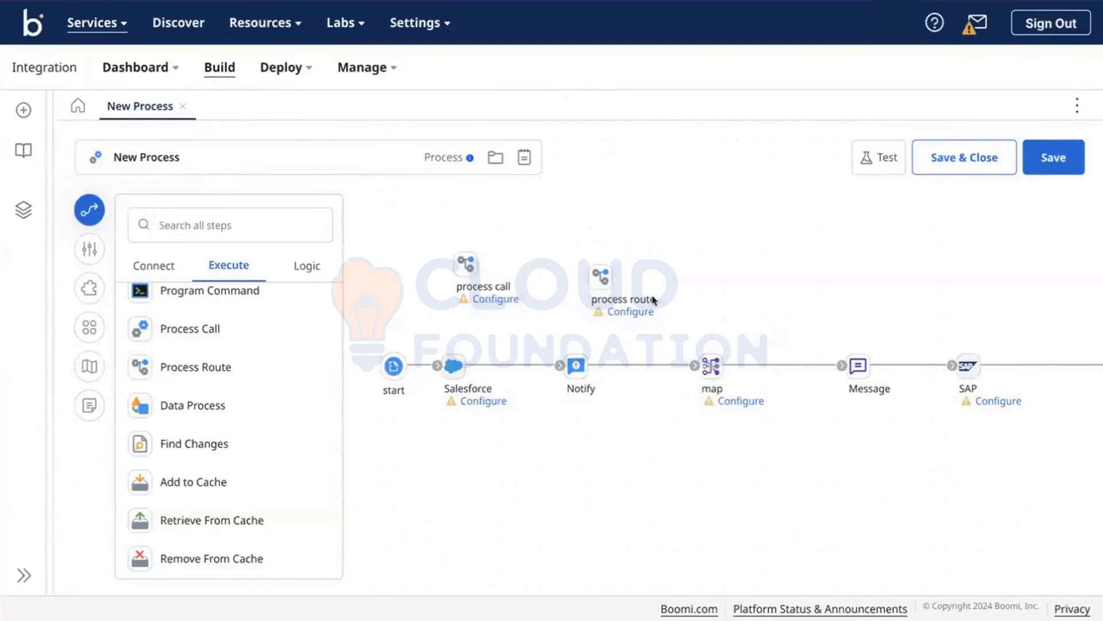
pyautogui.doubleClick(602, 272)
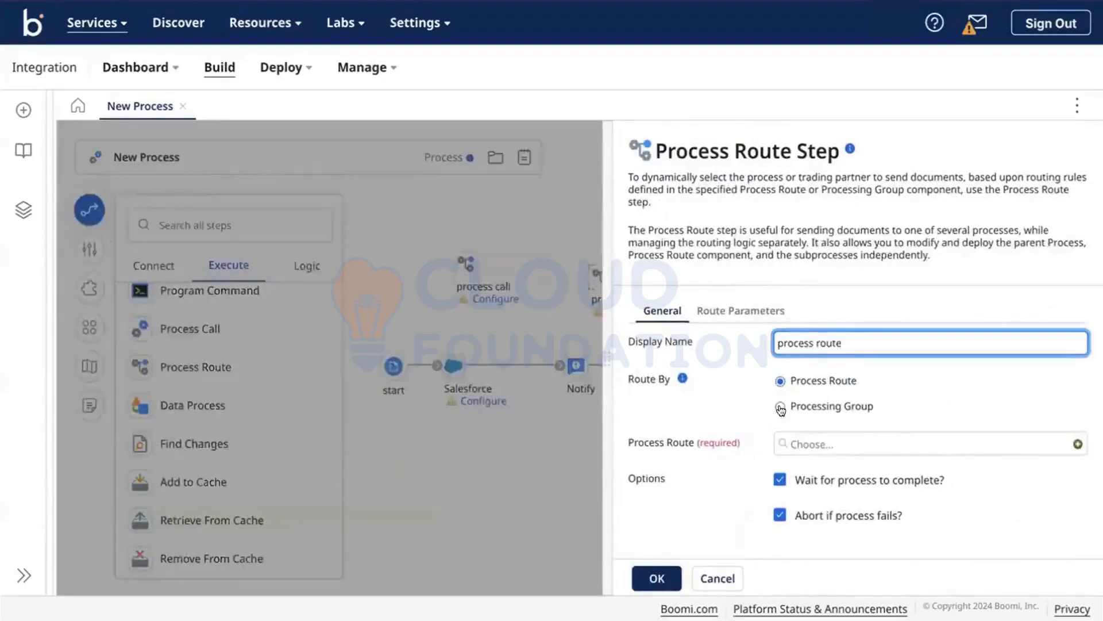
pyautogui.press('Return')
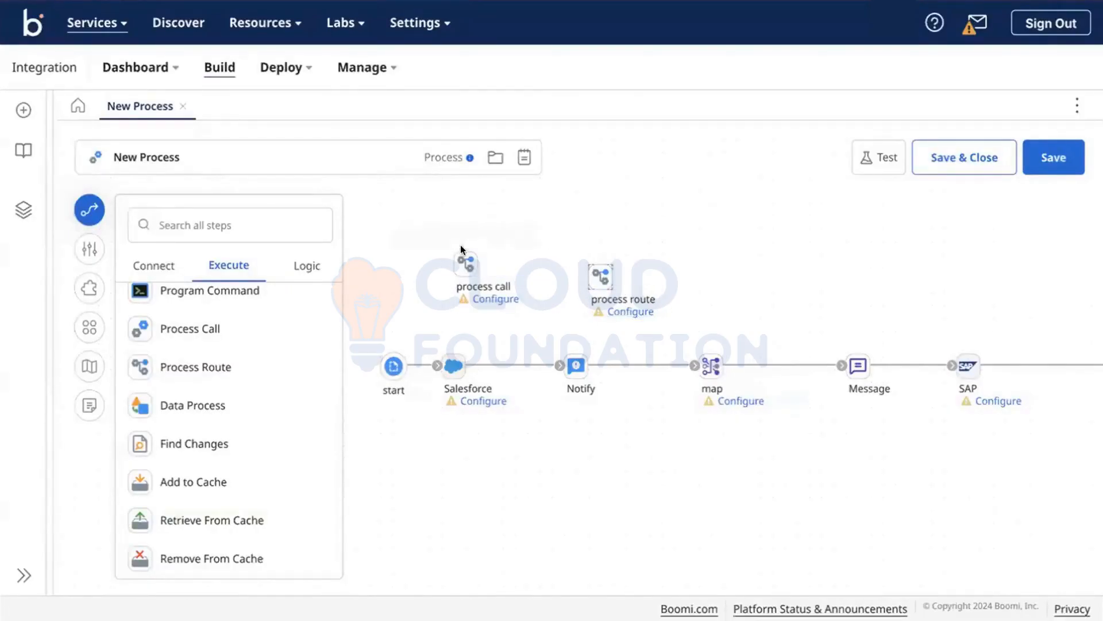
pyautogui.moveTo(612, 271)
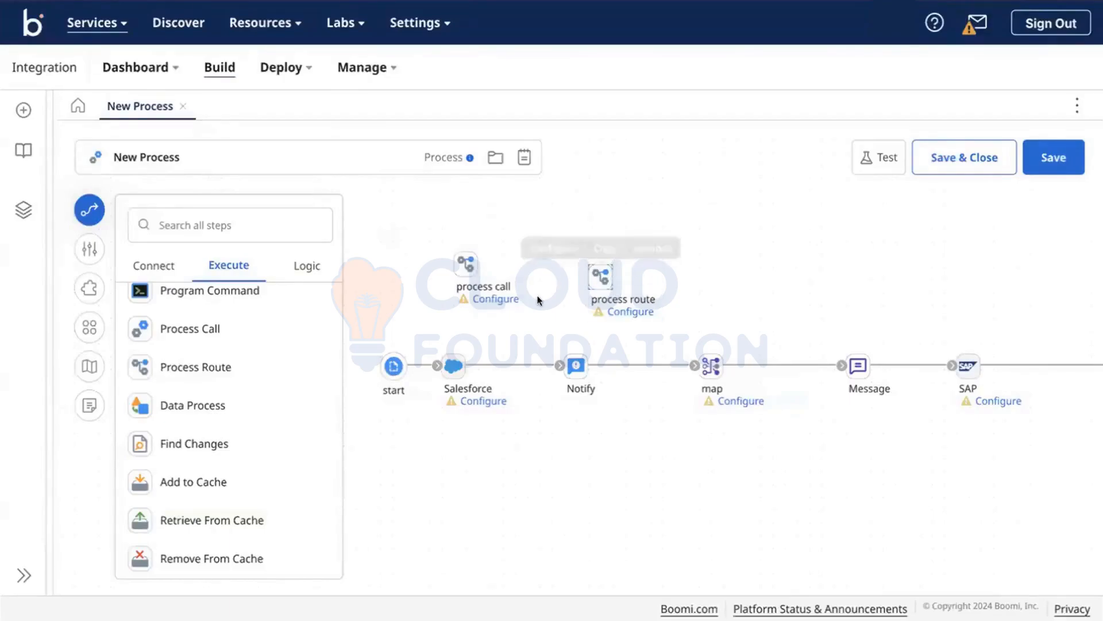
pyautogui.moveTo(463, 258)
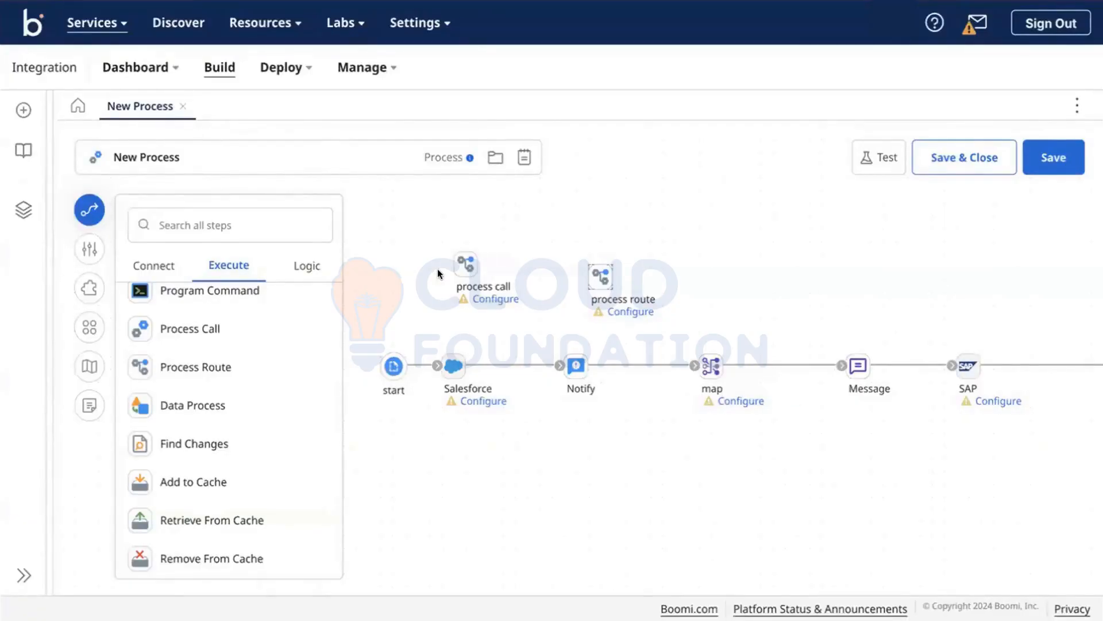
# Step: Add a Data Process step named "data process" above the main flow, with one Search/Replace processing step at its default settings
pyautogui.moveTo(200, 415); pyautogui.dragTo(814, 267)
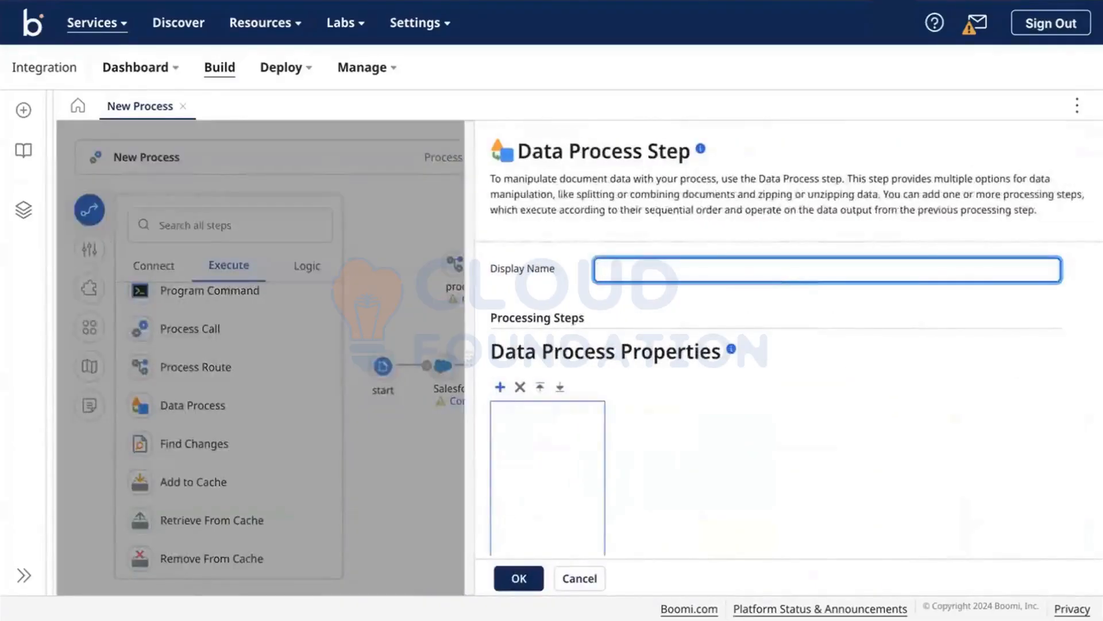
pyautogui.write('data process')
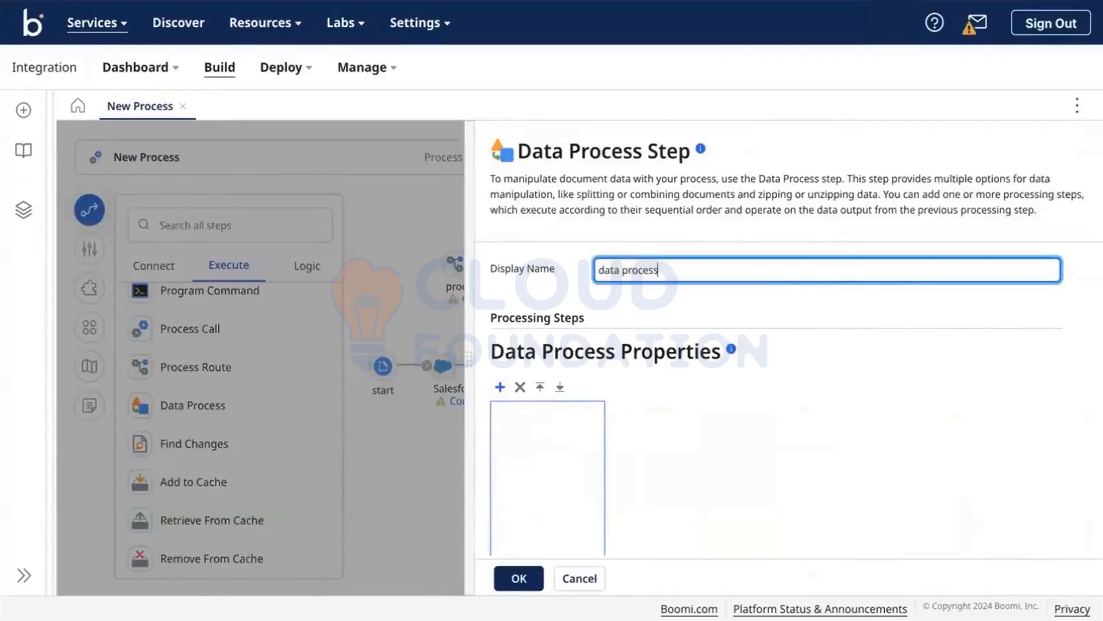
pyautogui.scroll(-3, 751, 347)
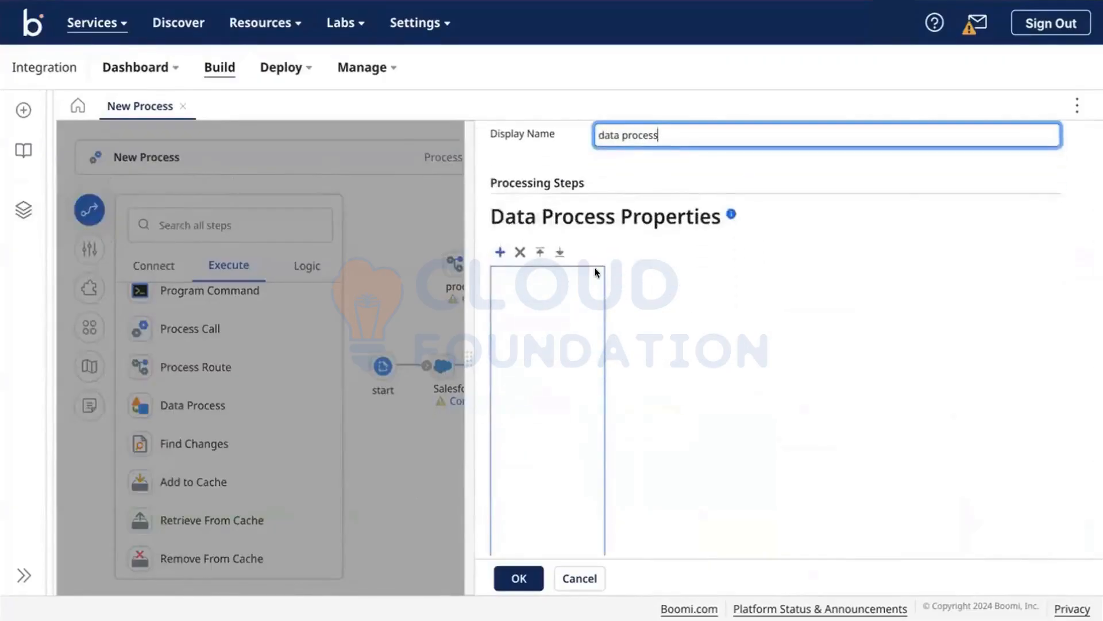
pyautogui.scroll(3, 495, 350)
pyautogui.click(499, 375)
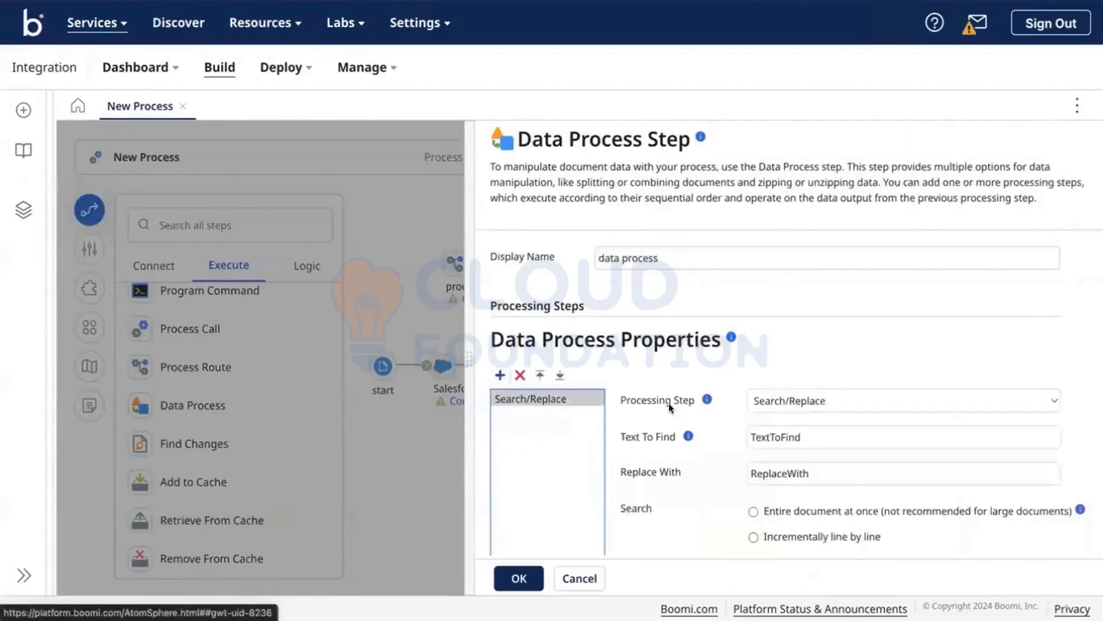
pyautogui.scroll(-3, 735, 327)
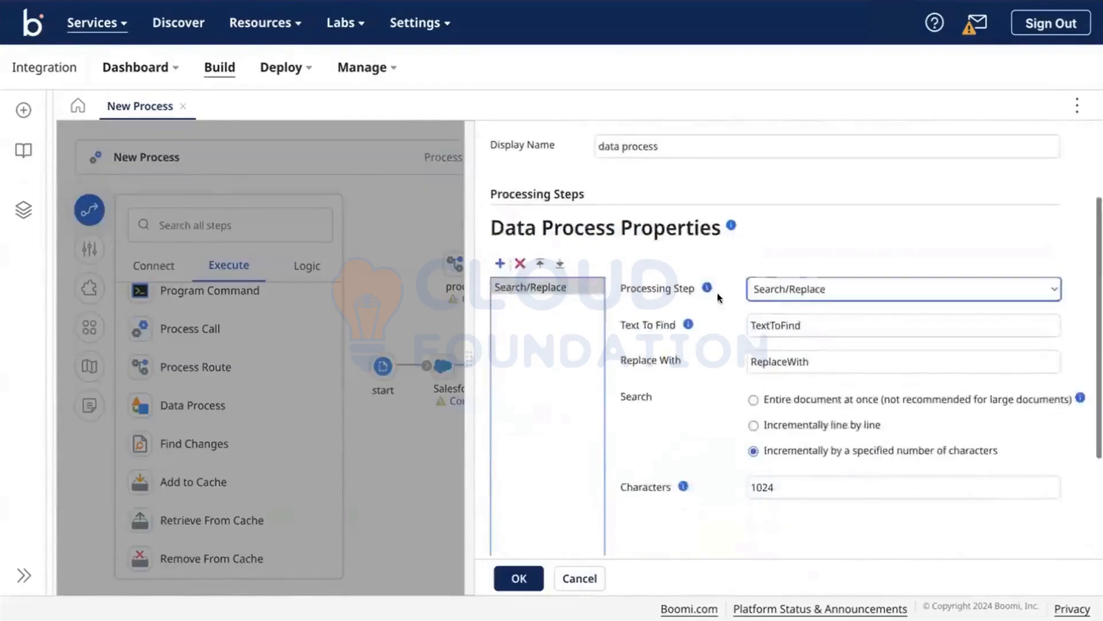
pyautogui.scroll(-1, 718, 296)
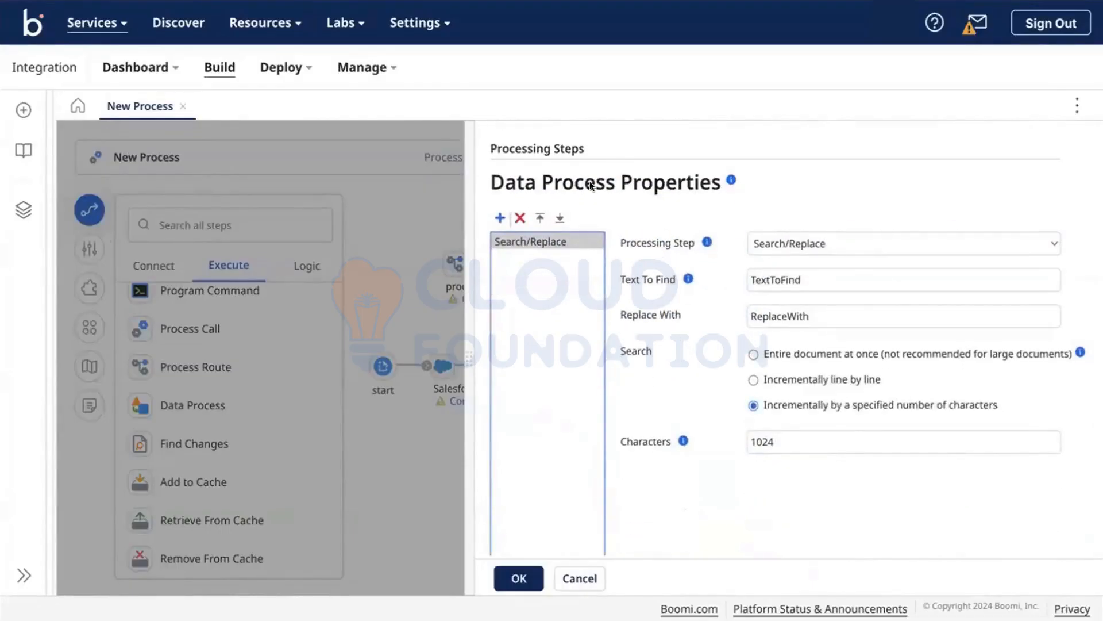
pyautogui.click(509, 580)
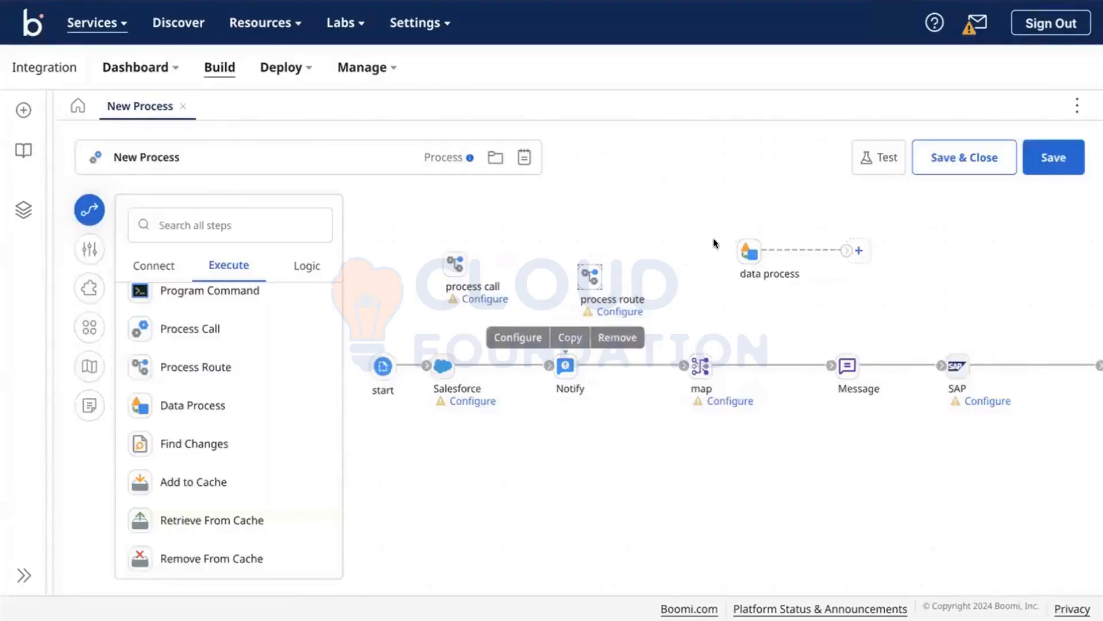
# Step: Insert the data process step into the flow between Notify and map, and space it and the map step evenly
pyautogui.moveTo(747, 250); pyautogui.dragTo(687, 350)
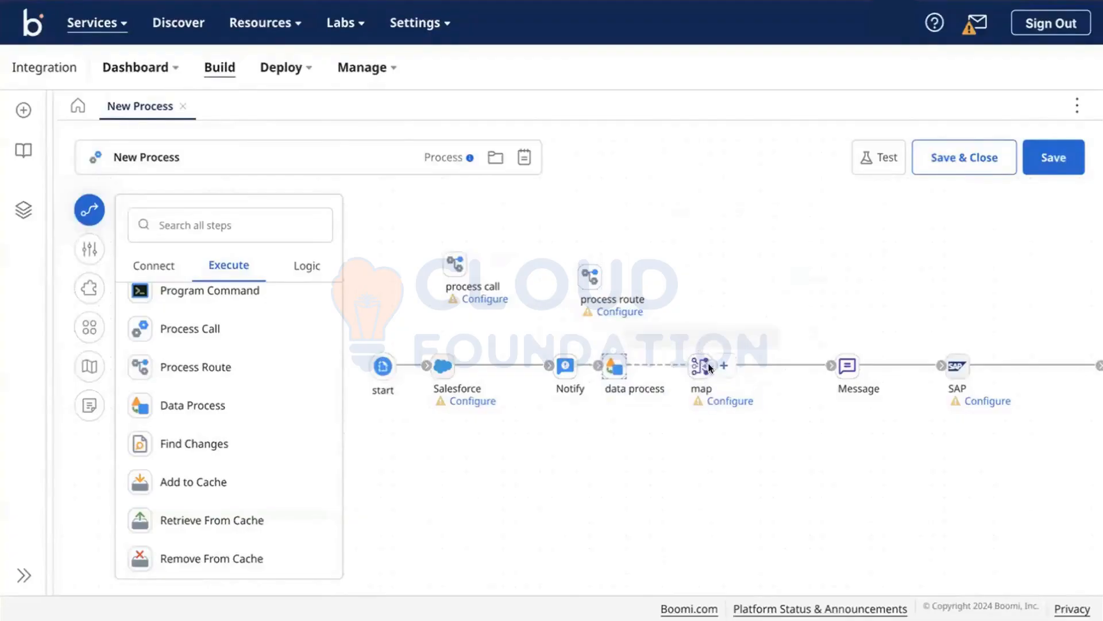
pyautogui.click(702, 364)
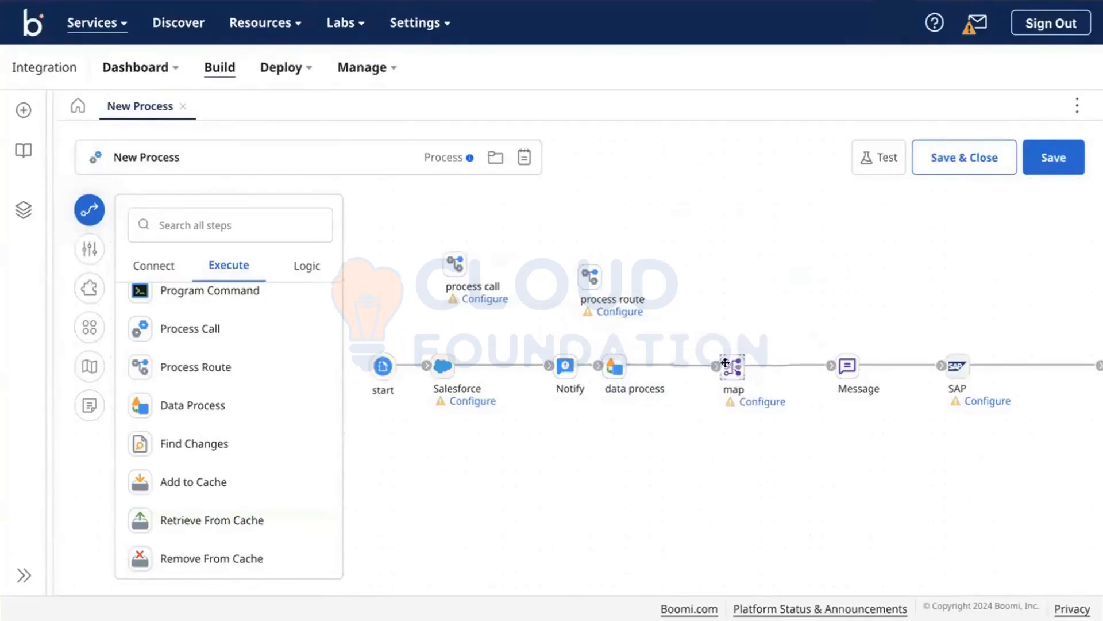
pyautogui.click(615, 366)
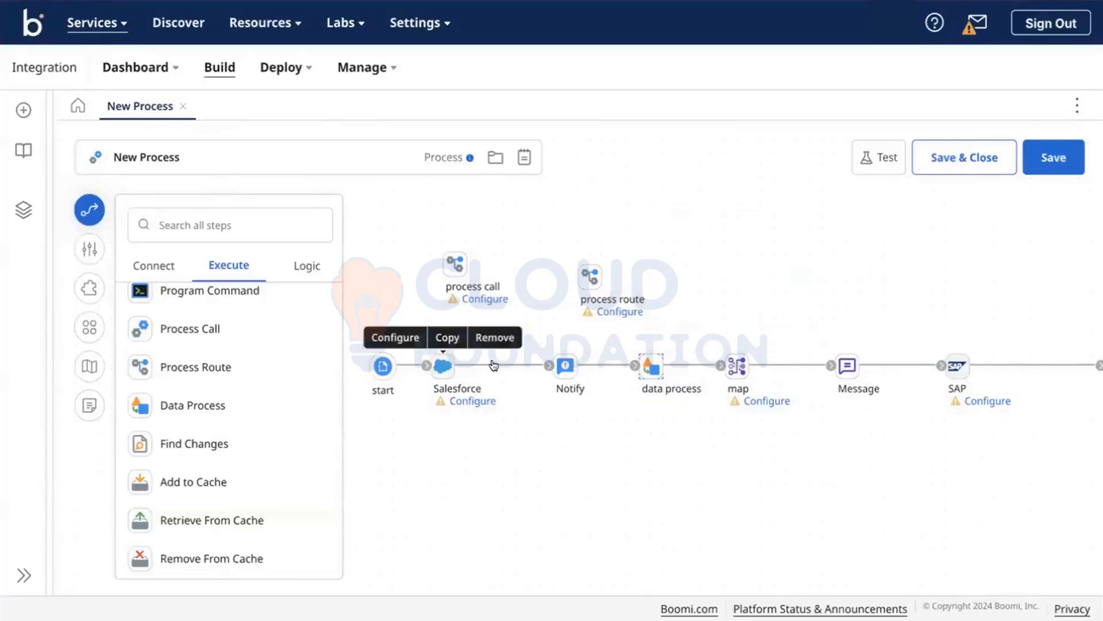
# Step: Reopen the data process step, add a second processing step, and examine the available processing types and the Search/Replace options
pyautogui.click(639, 360)
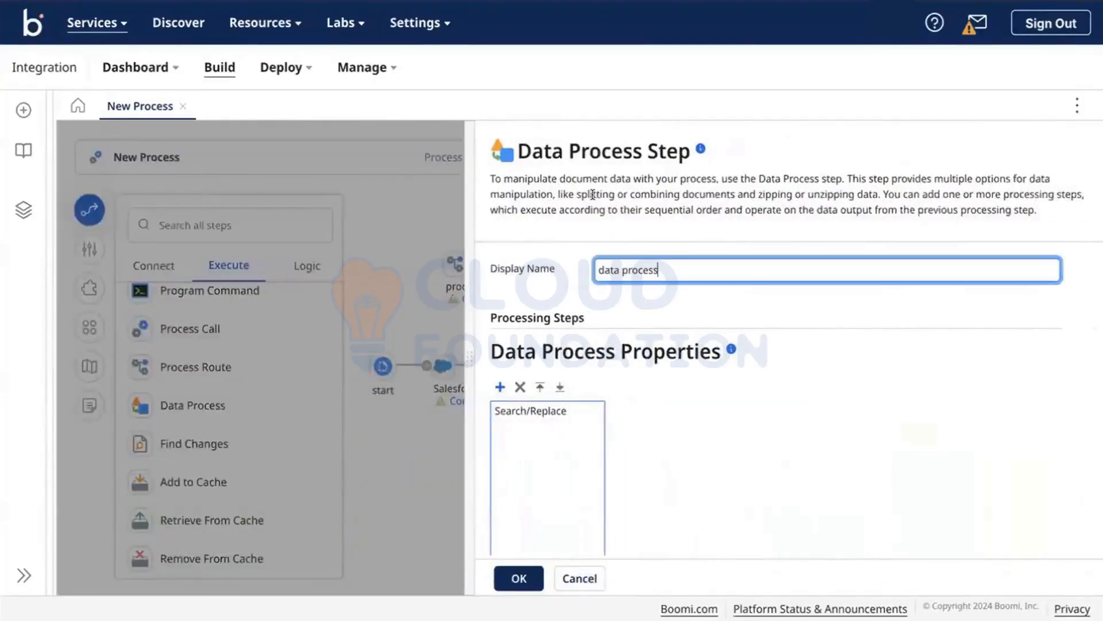
pyautogui.scroll(-1, 575, 322)
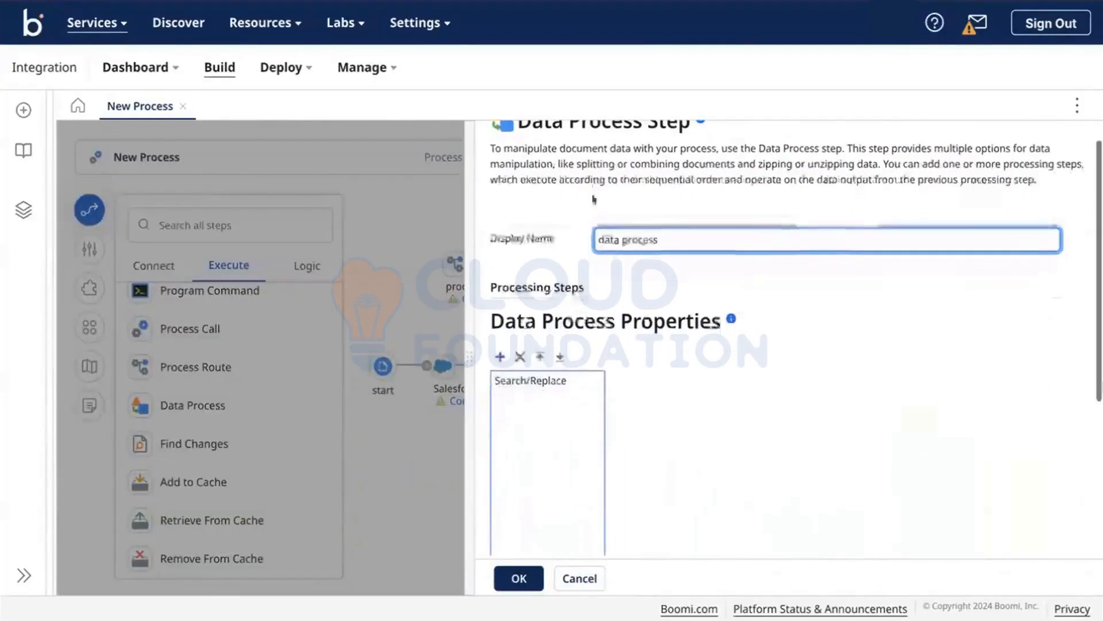
pyautogui.click(500, 356)
pyautogui.click(826, 383)
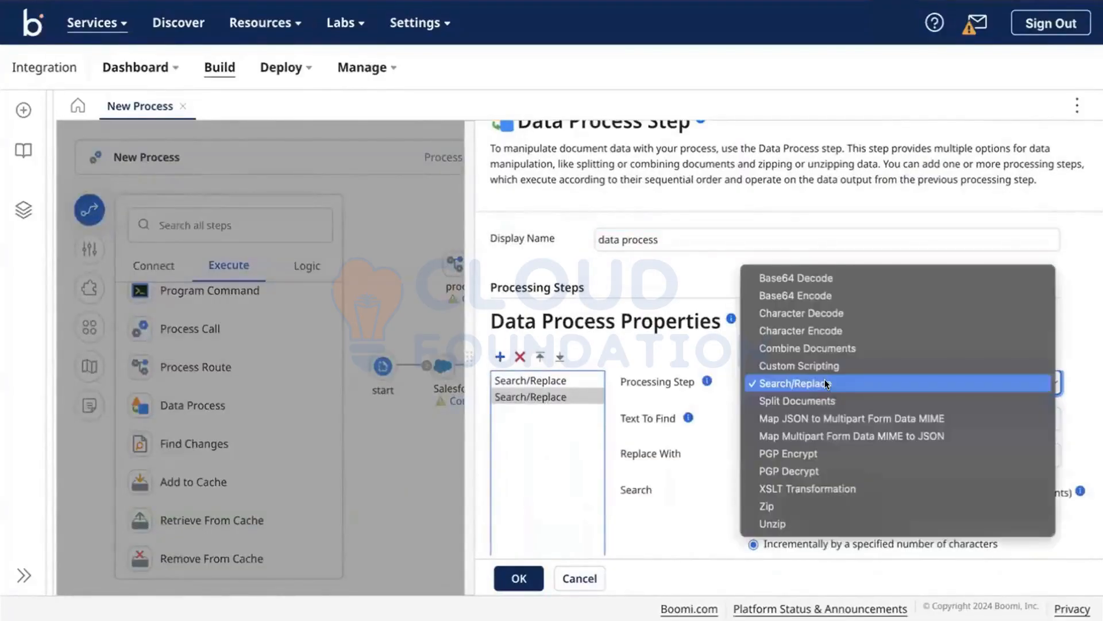
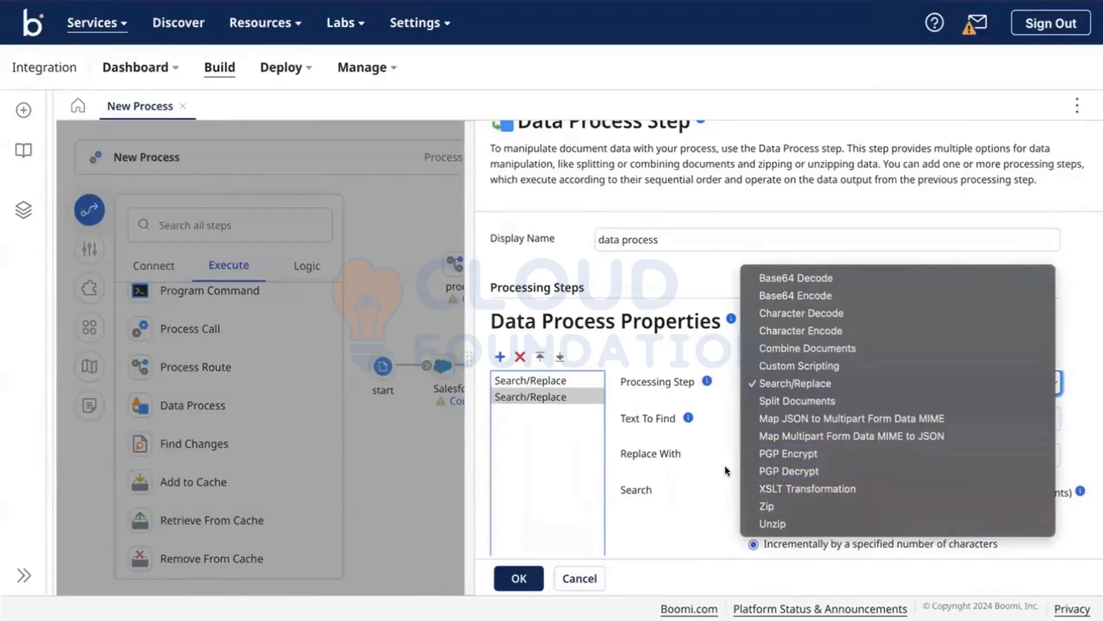
pyautogui.click(657, 482)
pyautogui.scroll(-3, 657, 481)
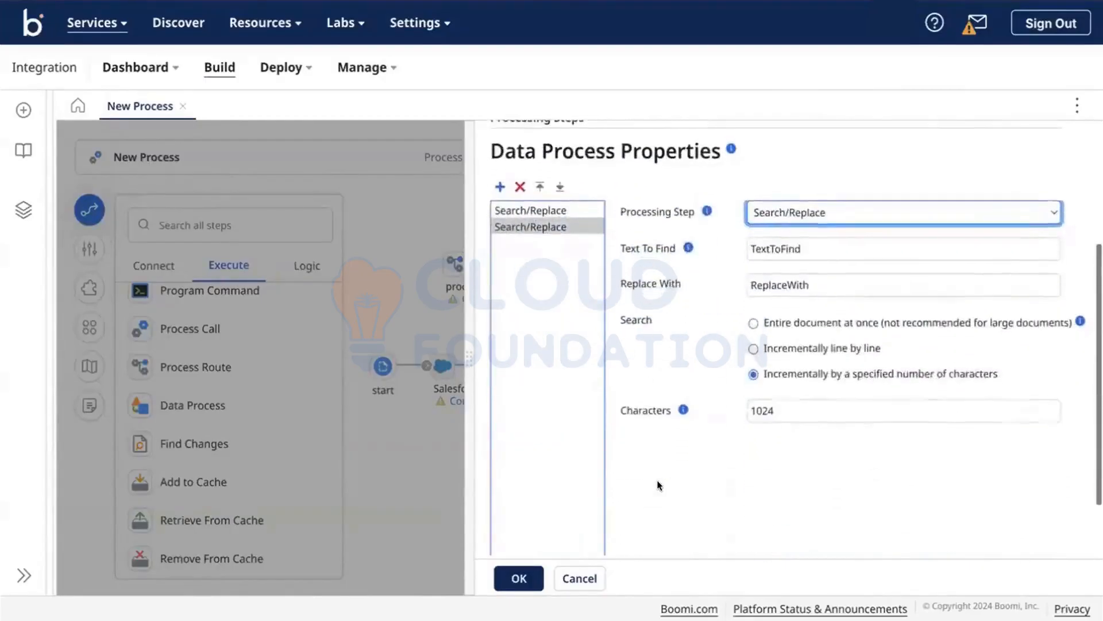
pyautogui.scroll(3, 657, 481)
pyautogui.click(774, 475)
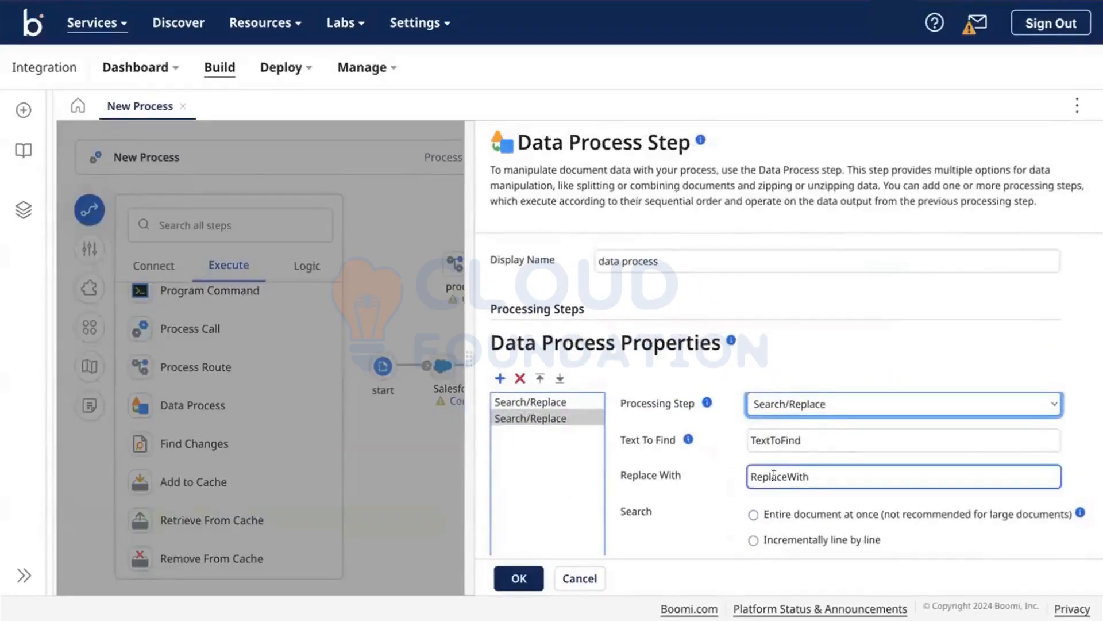
pyautogui.scroll(-2, 643, 484)
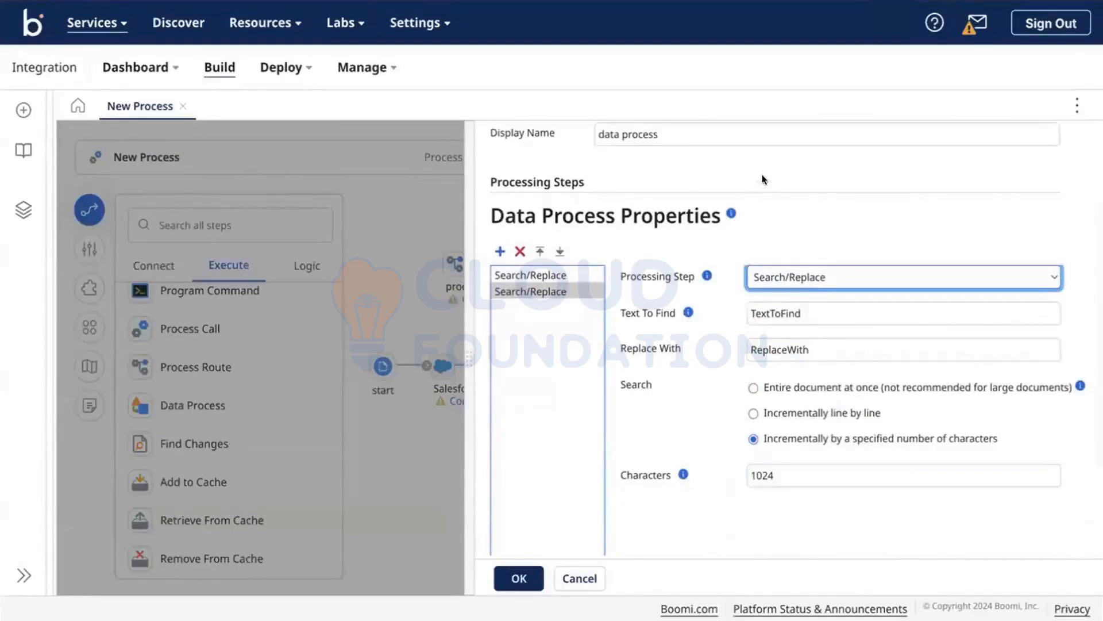
pyautogui.scroll(2, 645, 219)
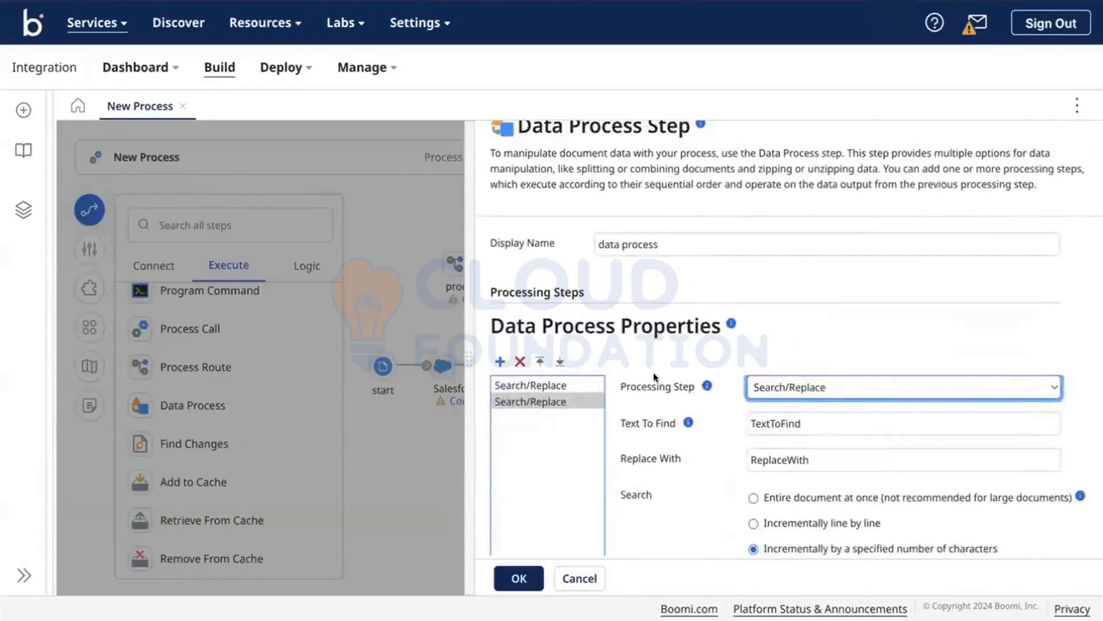
# Step: Review the processing types once more, including Combine Documents, and close the data process step, discarding its changes
pyautogui.click(781, 388)
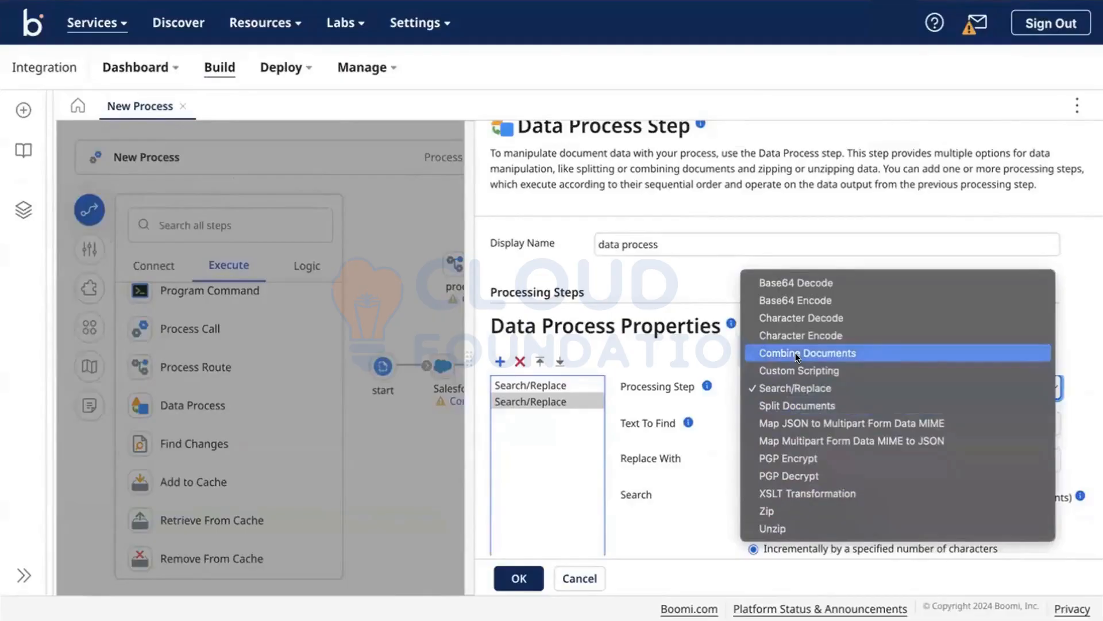
pyautogui.click(554, 486)
pyautogui.click(578, 578)
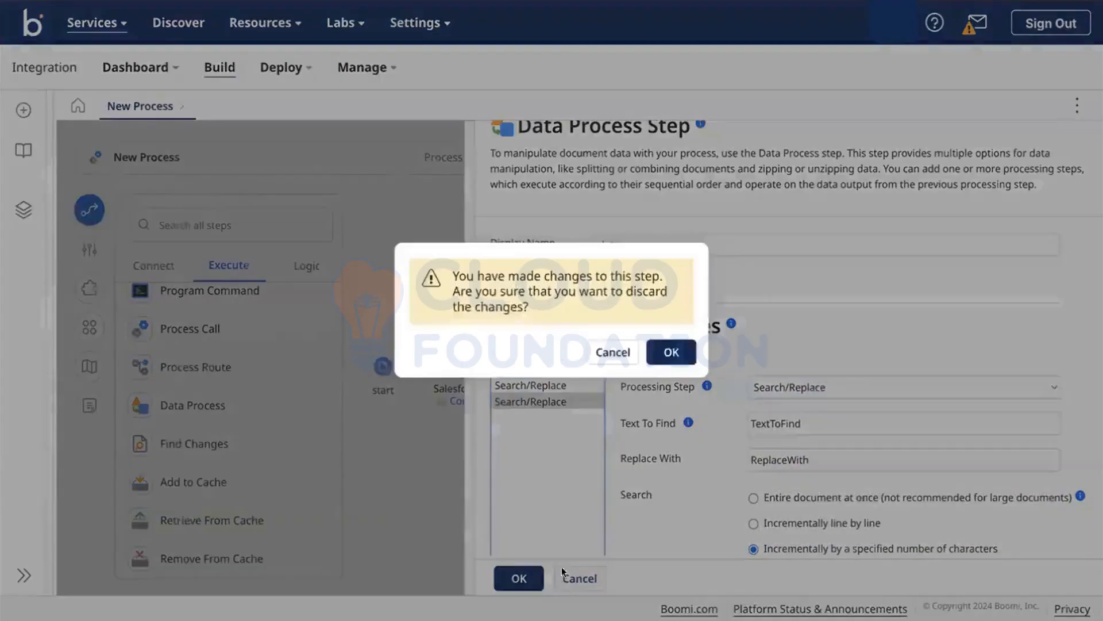
pyautogui.click(672, 352)
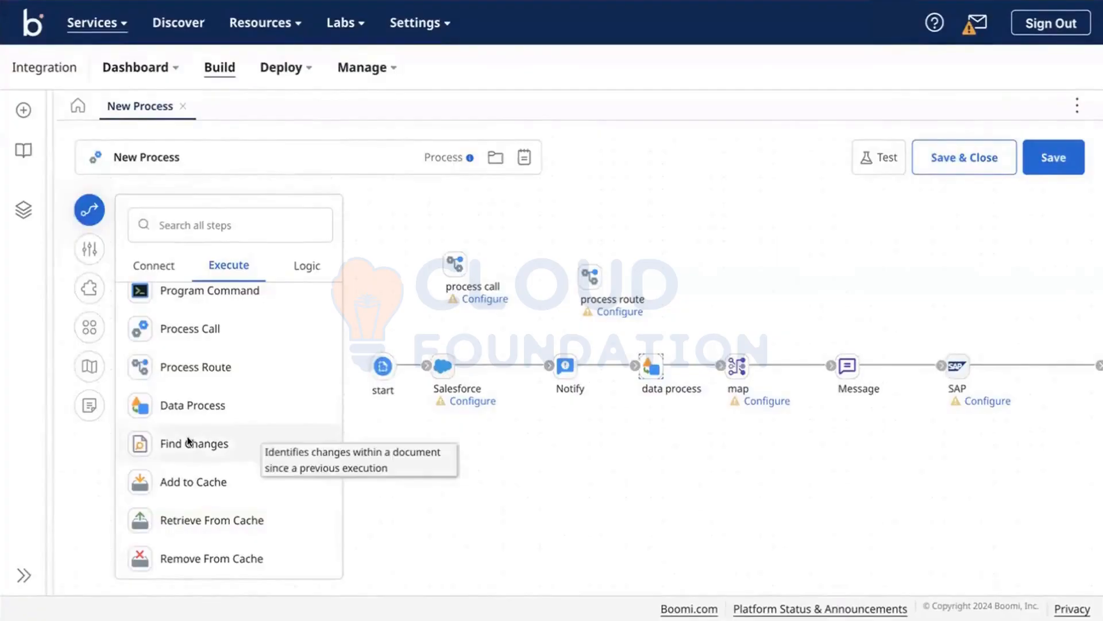
# Step: Place a Find Changes step above the main flow beside process route, and read its description and configuration fields
pyautogui.moveTo(188, 436); pyautogui.dragTo(754, 277)
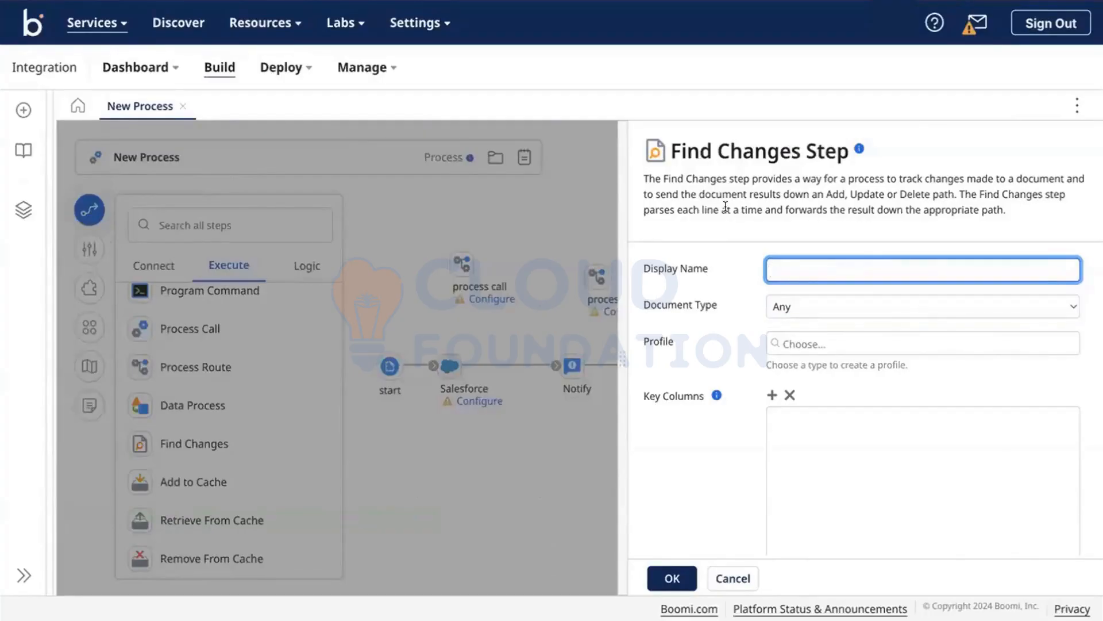
pyautogui.click(678, 182)
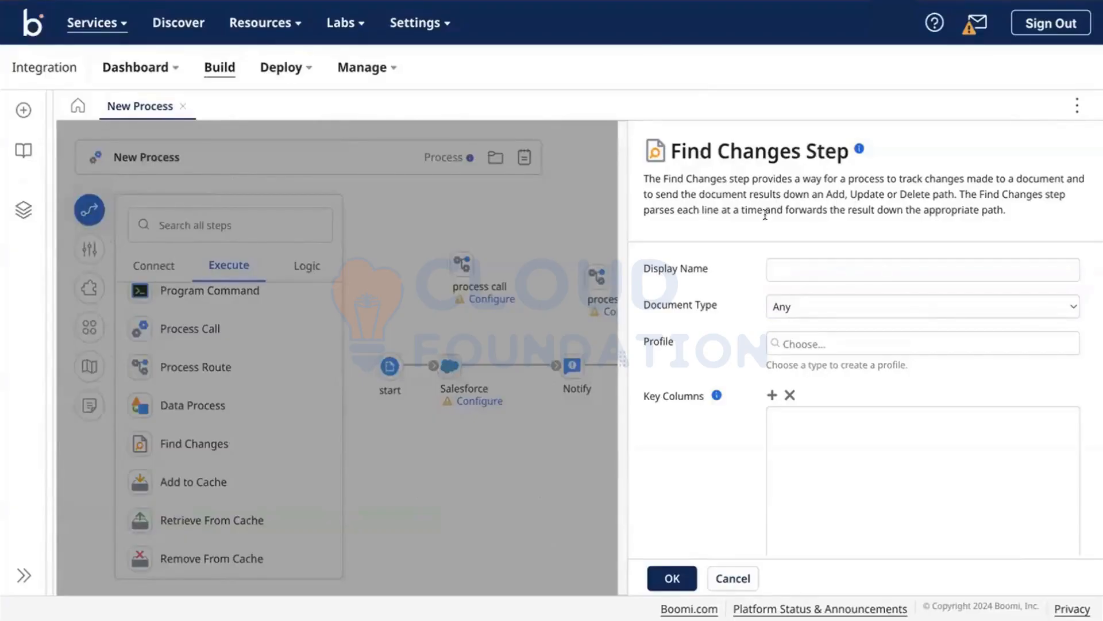
pyautogui.click(694, 270)
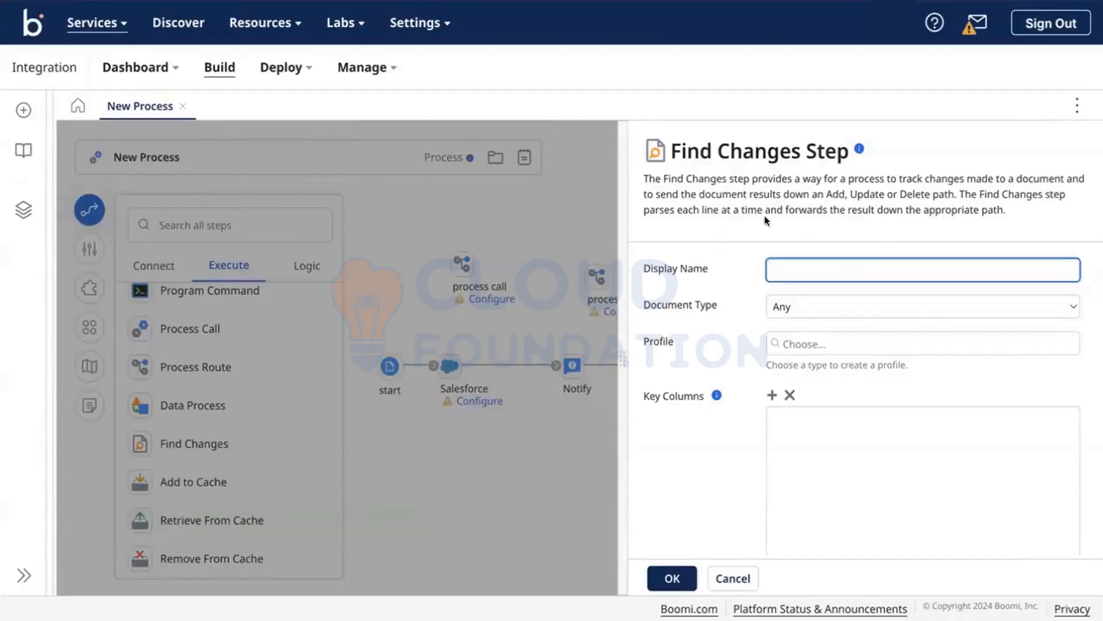
pyautogui.click(764, 216)
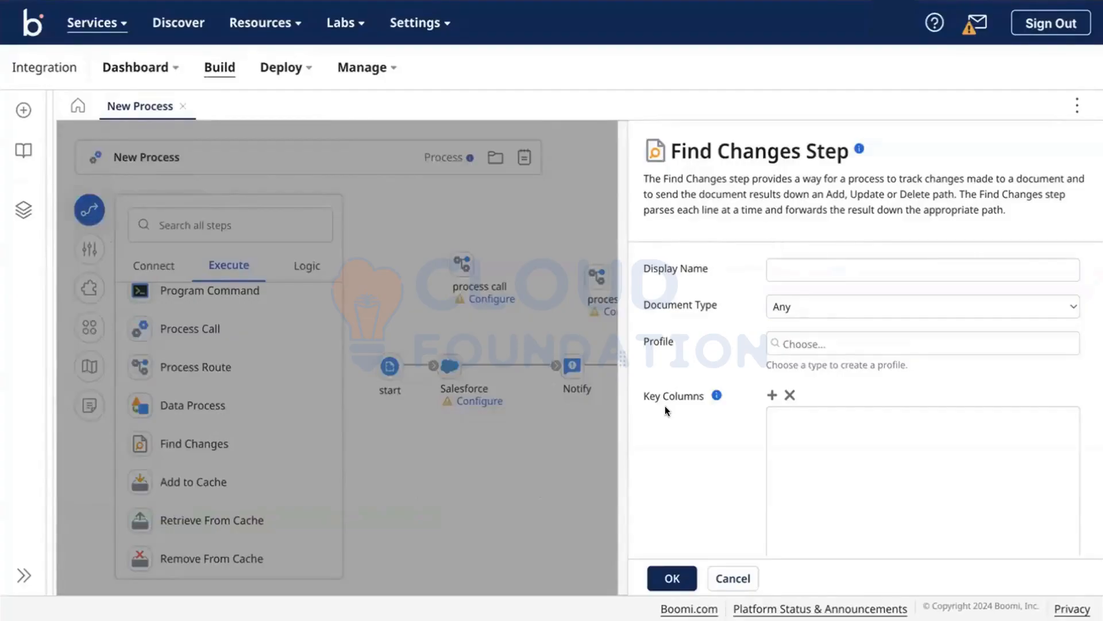
pyautogui.scroll(-1, 664, 405)
pyautogui.scroll(1, 665, 406)
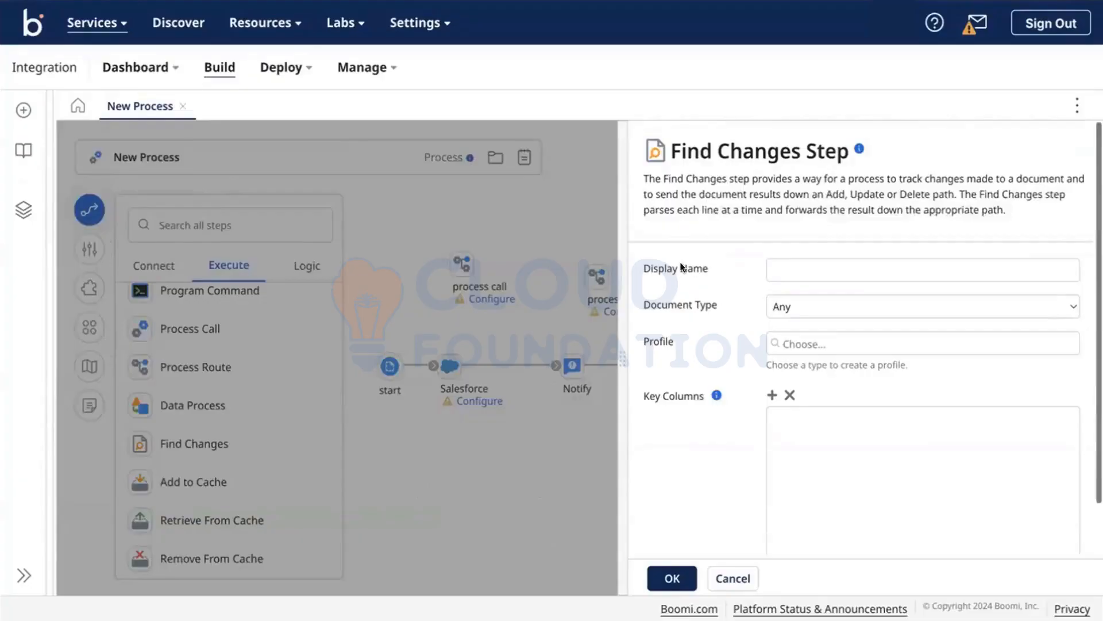
pyautogui.scroll(-1, 684, 270)
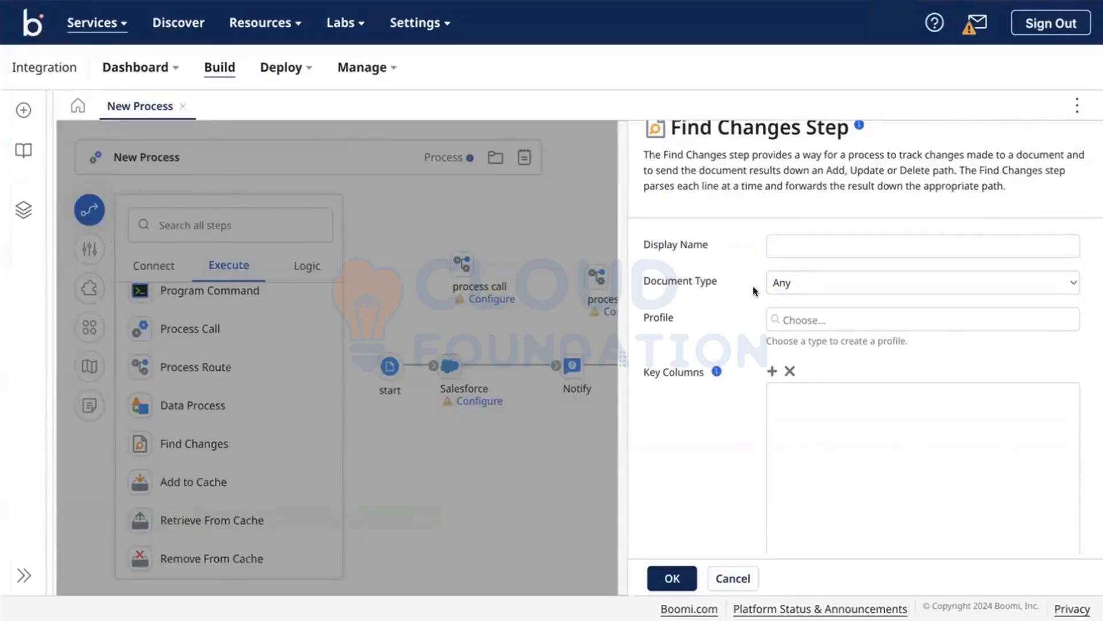
# Step: Review the Find Changes step's document types, profile and key column settings, and close them without saving
pyautogui.click(775, 281)
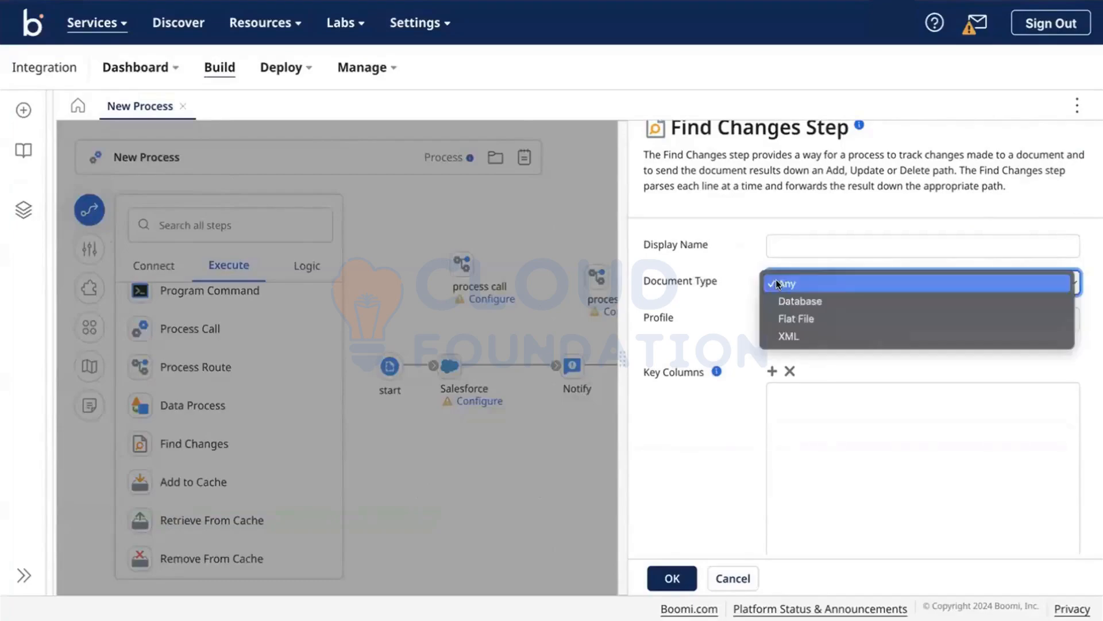
pyautogui.click(712, 282)
pyautogui.scroll(1, 703, 374)
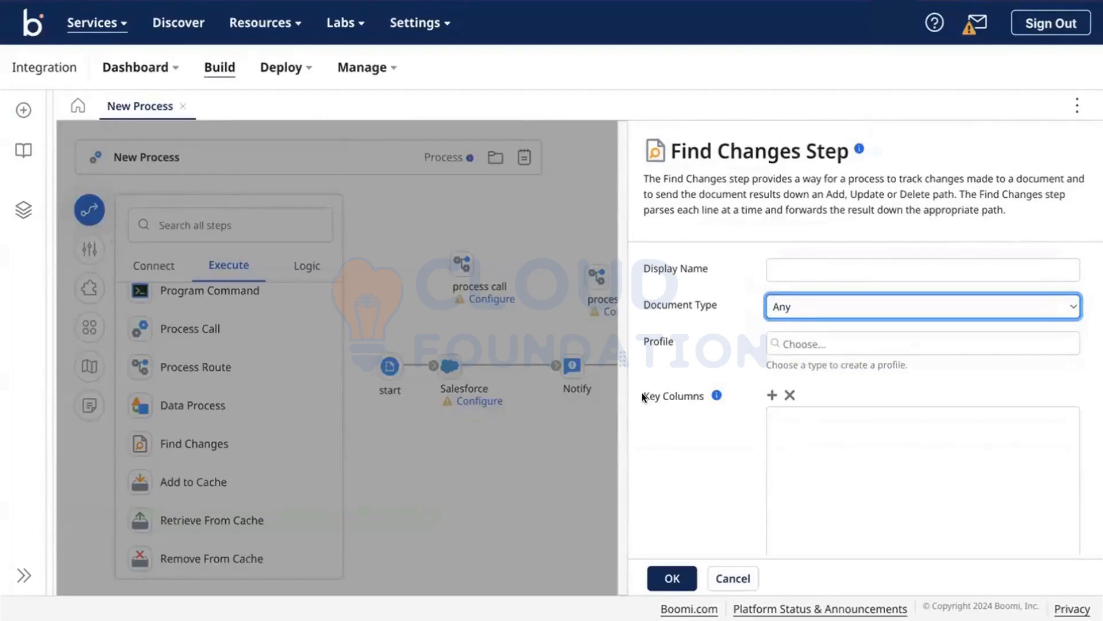
pyautogui.scroll(-2, 640, 388)
pyautogui.scroll(2, 789, 402)
pyautogui.click(718, 572)
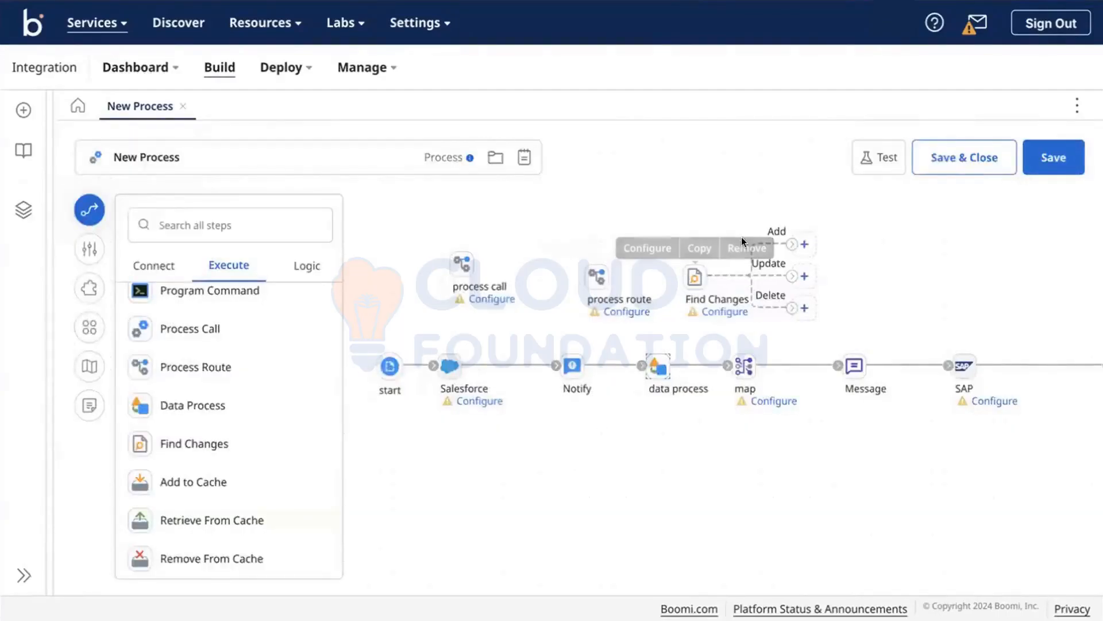
# Step: Remove the Find Changes step from the process
pyautogui.moveTo(698, 276)
pyautogui.click(735, 248)
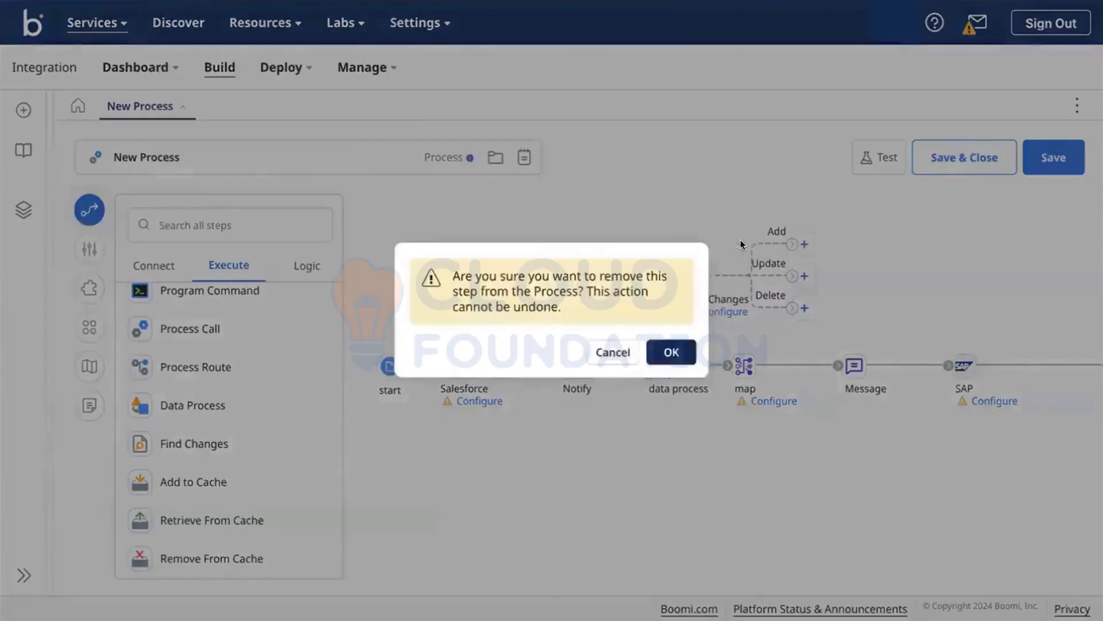
pyautogui.click(670, 352)
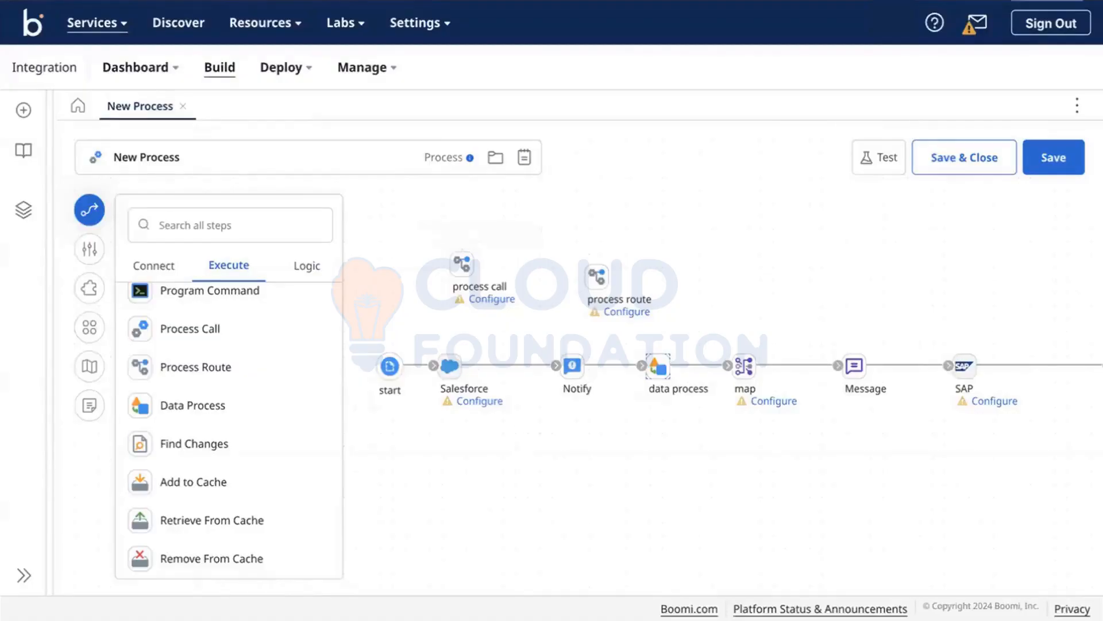
# Step: Switch to the Google Docs training notes and add the line "Amazon – > Orders" below the Sap length note
pyautogui.click(304, 1)
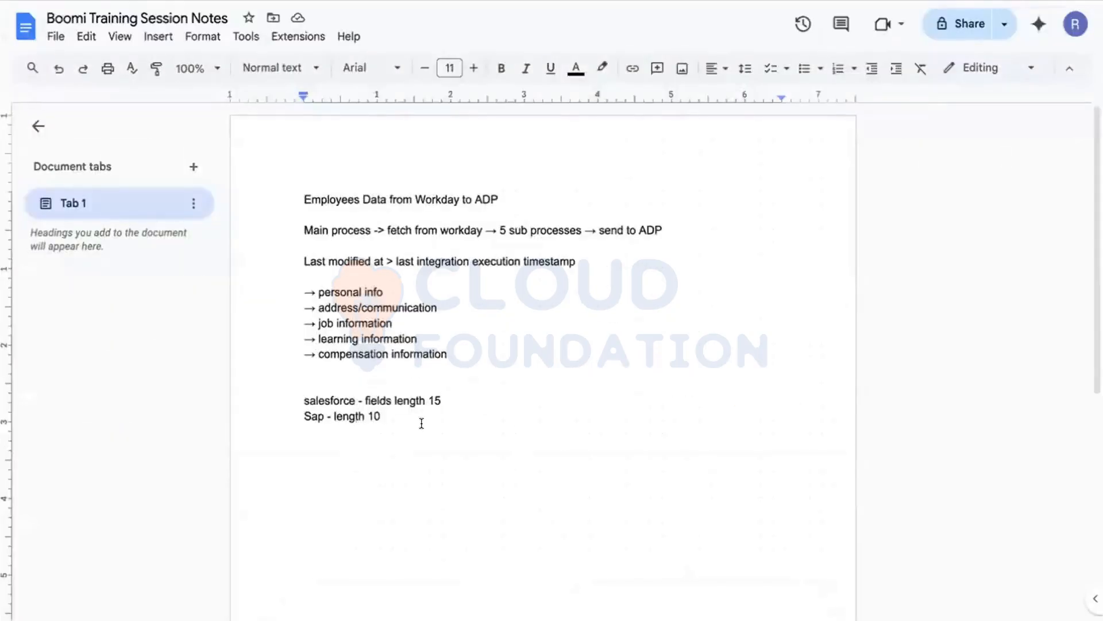
pyautogui.press('Return')
pyautogui.press('Return')
pyautogui.write('orders')
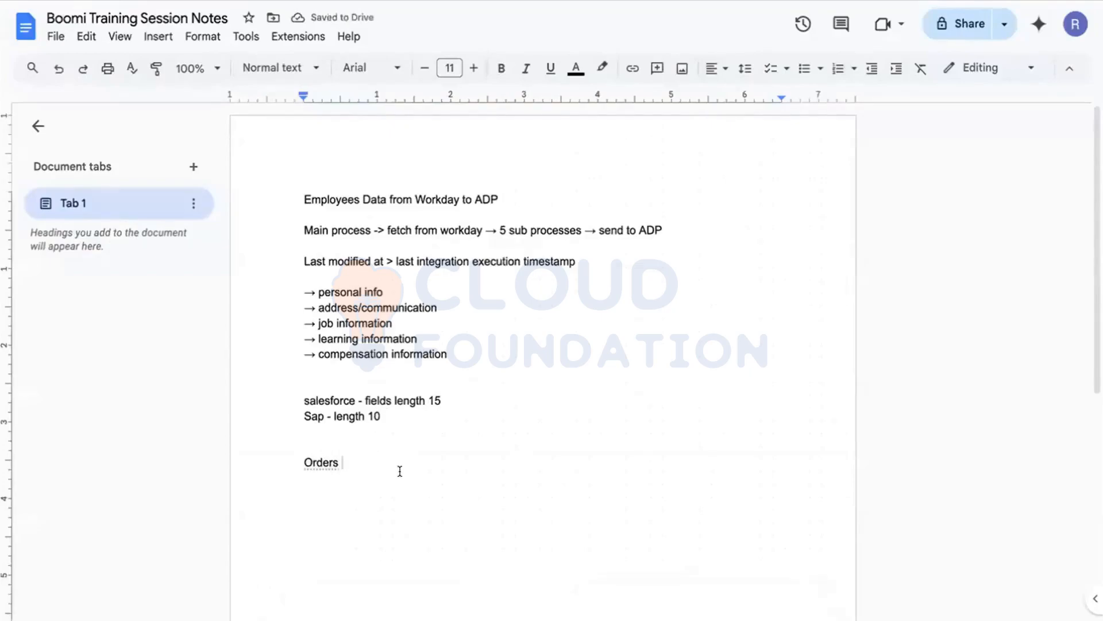
pyautogui.press('BackSpace')
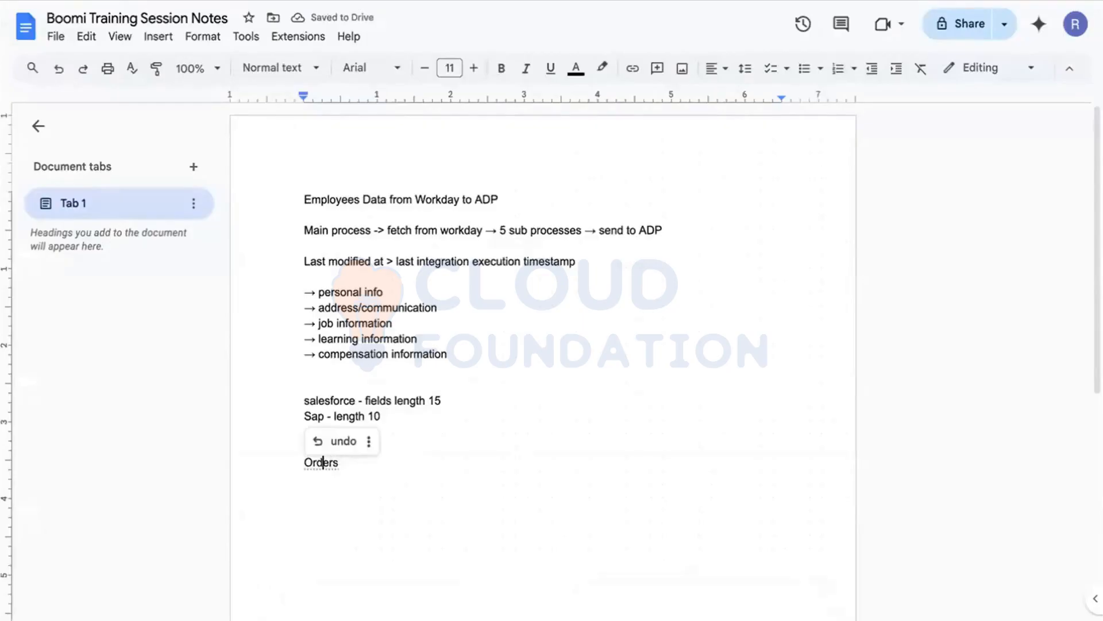
pyautogui.click(307, 463)
pyautogui.write('eo')
pyautogui.press('BackSpace')
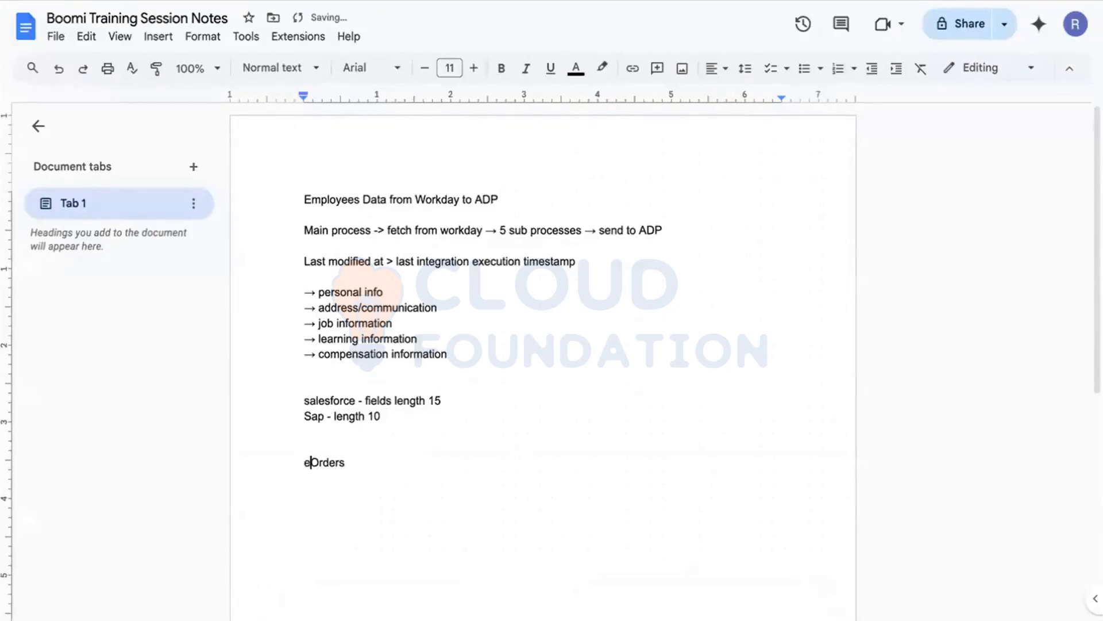
pyautogui.press('BackSpace')
pyautogui.write('amazon -')
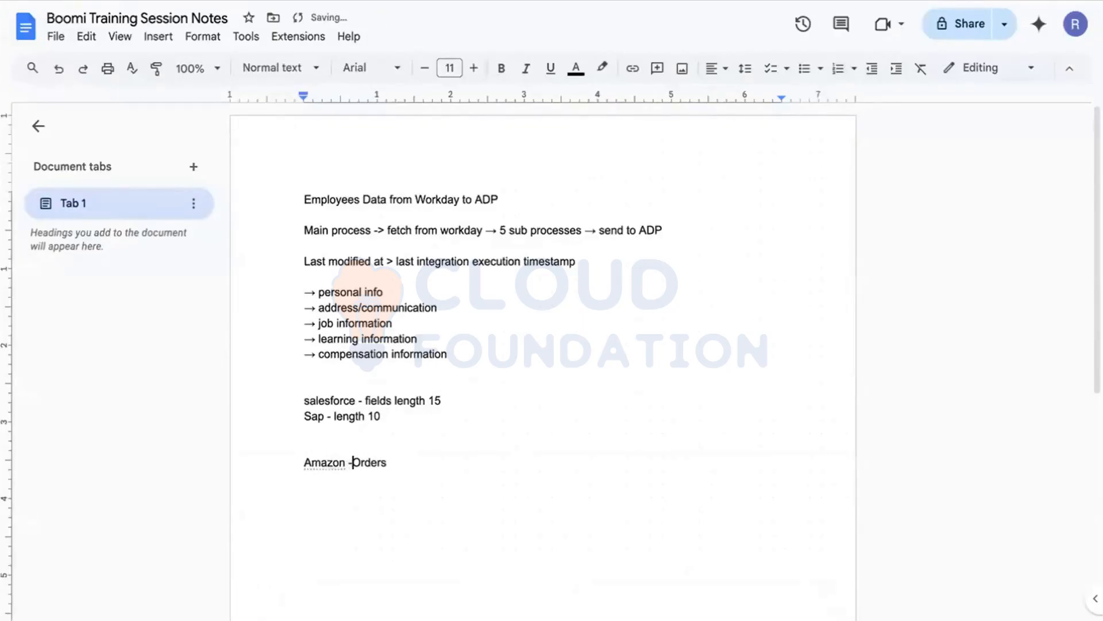
pyautogui.write(' >')
# Step: Extend the Amazon orders line with "→ database"
pyautogui.press('Right')
pyautogui.press('Right')
pyautogui.press('Right')
pyautogui.press('Right')
pyautogui.press('Right')
pyautogui.press('Right')
pyautogui.write('-> da')
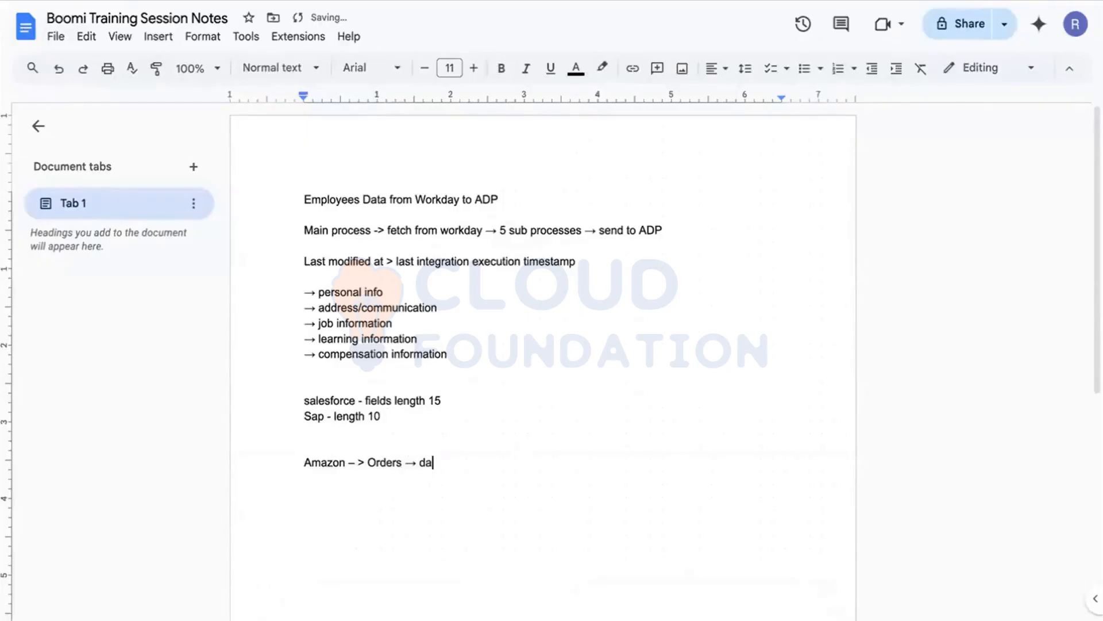
pyautogui.write('tabase')
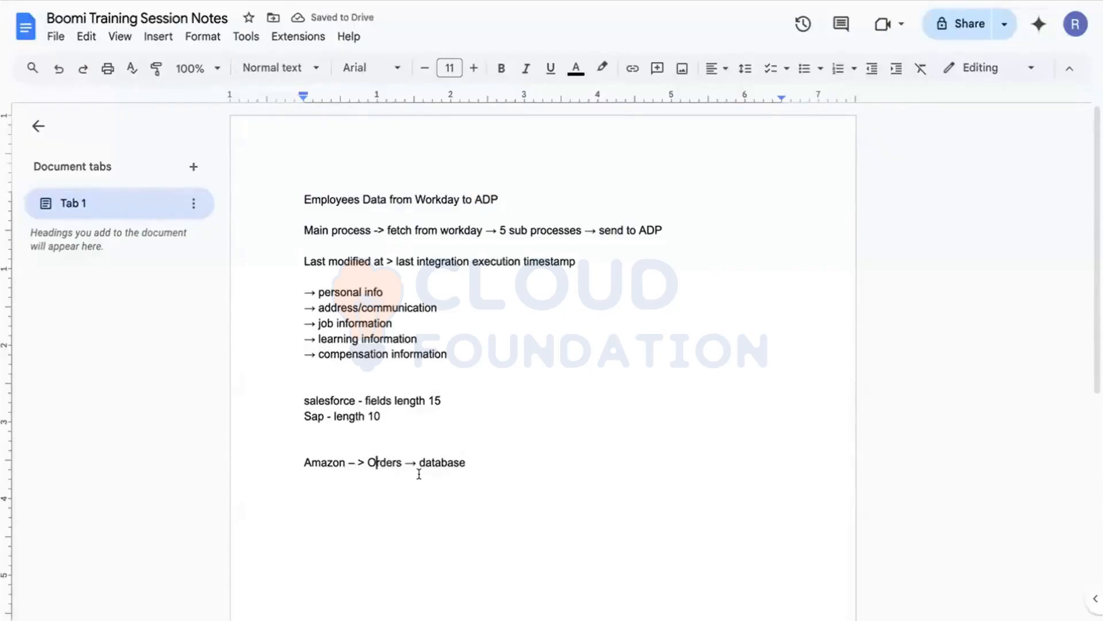
# Step: Add a new line reading "Currency rates →" below the Amazon orders line, leaving a blank line between them
pyautogui.click(425, 491)
pyautogui.press('Return')
pyautogui.press('Return')
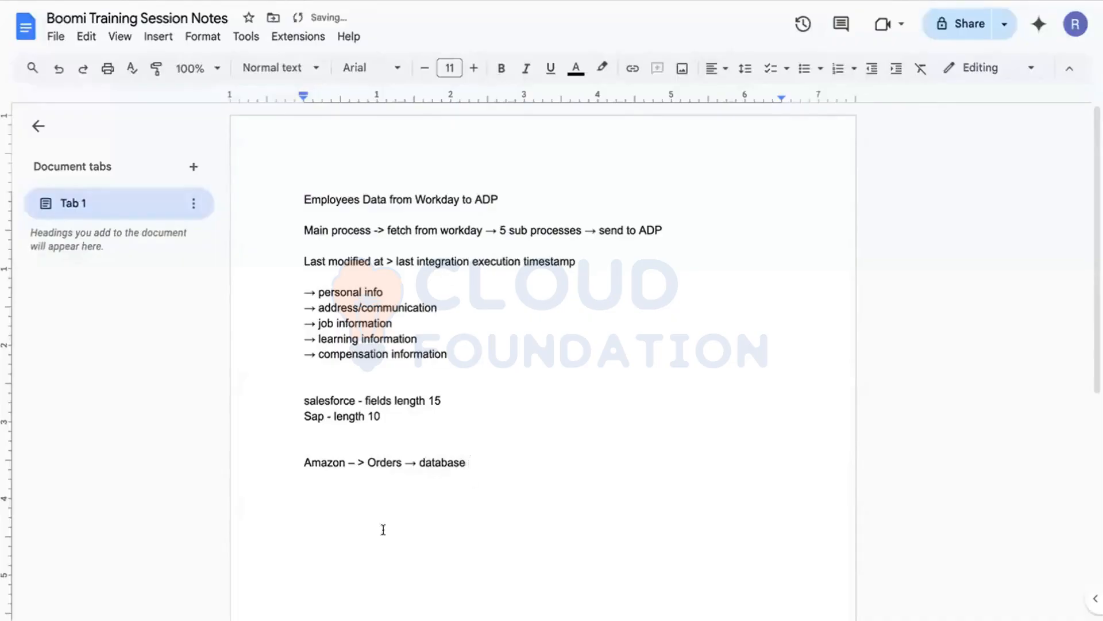
pyautogui.write('currency ')
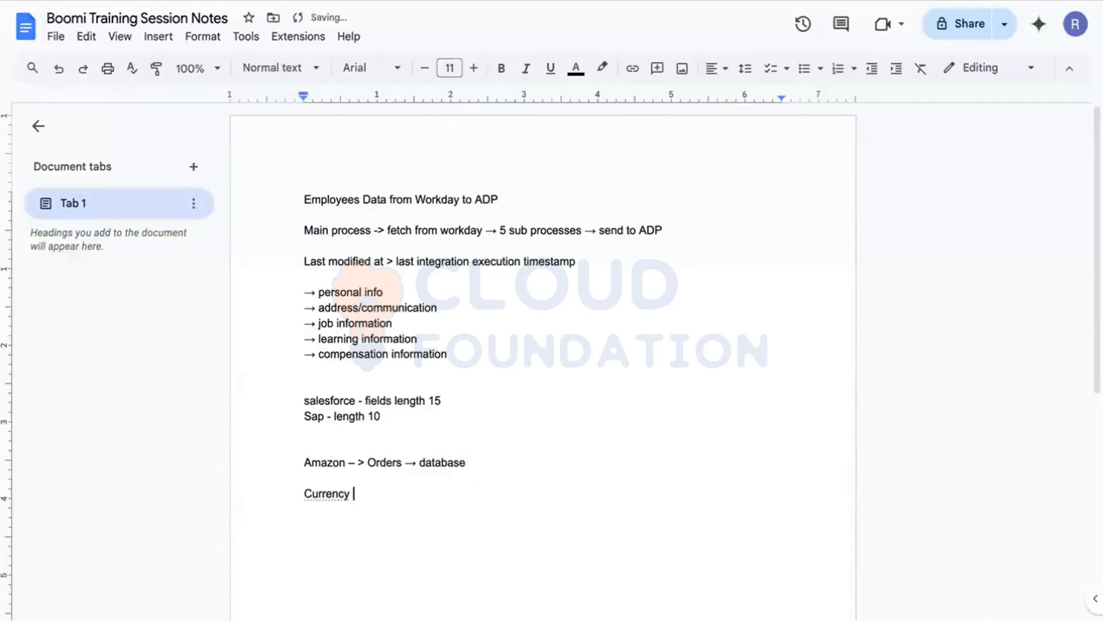
pyautogui.write('rates --> sta')
pyautogui.press('BackSpace')
pyautogui.press('BackSpace')
pyautogui.press('BackSpace')
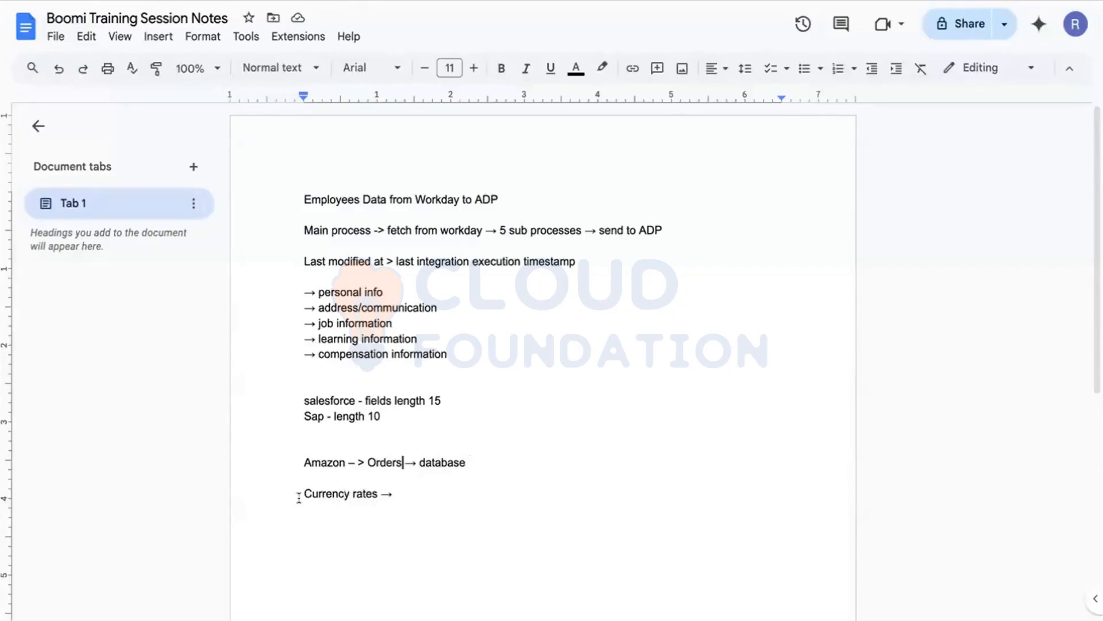
# Step: Insert the word "conversion" after "Currency rates", before the arrow
pyautogui.click(381, 494)
pyautogui.write('conversu')
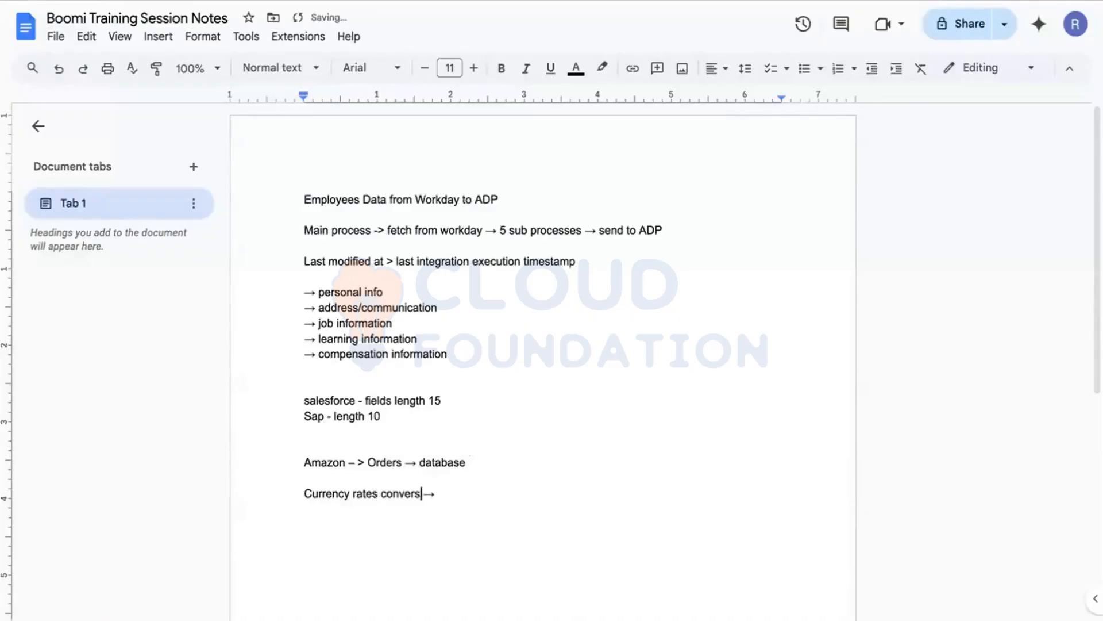
pyautogui.press('BackSpace')
pyautogui.write('ion ')
pyautogui.write('and')
pyautogui.press('BackSpace')
pyautogui.press('BackSpace')
pyautogui.press('BackSpace')
# Step: Insert a "$" sign after "Orders" in the Amazon line
pyautogui.click(399, 463)
pyautogui.write('$')
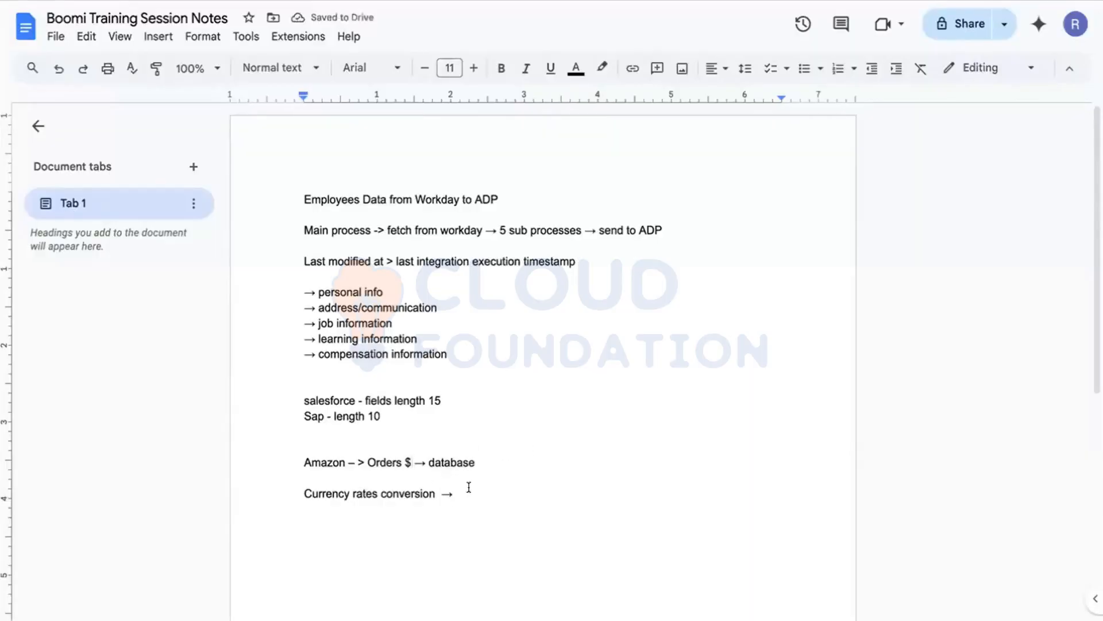
pyautogui.click(350, 477)
# Step: Switch to Boomi, place an Add to Cache step below Salesforce, and review a new document cache's settings without saving the cache
pyautogui.click(172, 1)
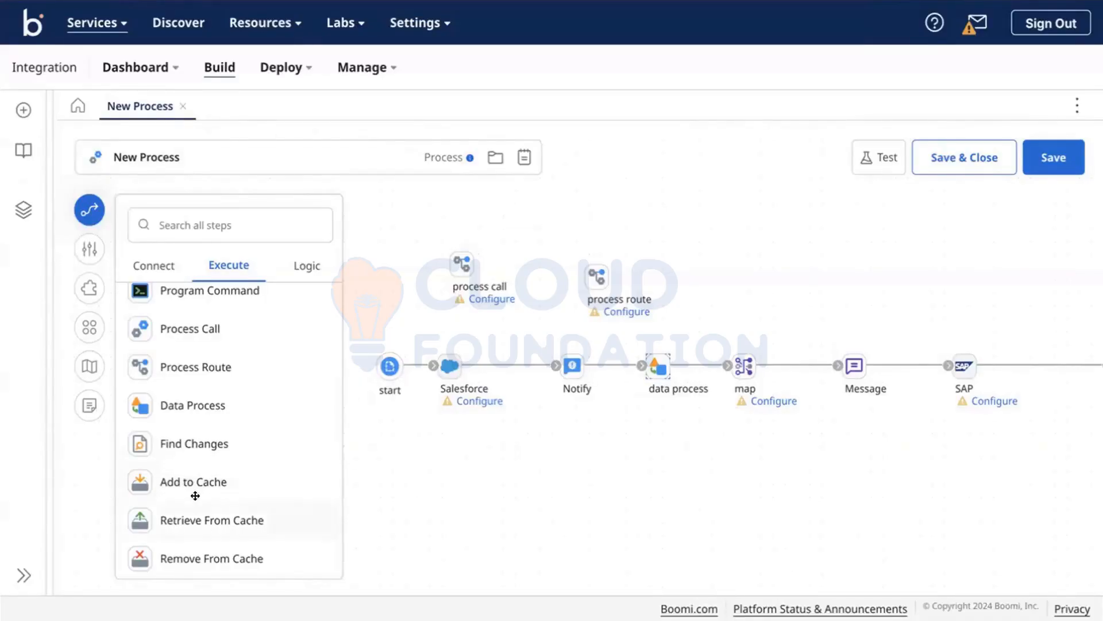
pyautogui.moveTo(198, 488); pyautogui.dragTo(502, 465)
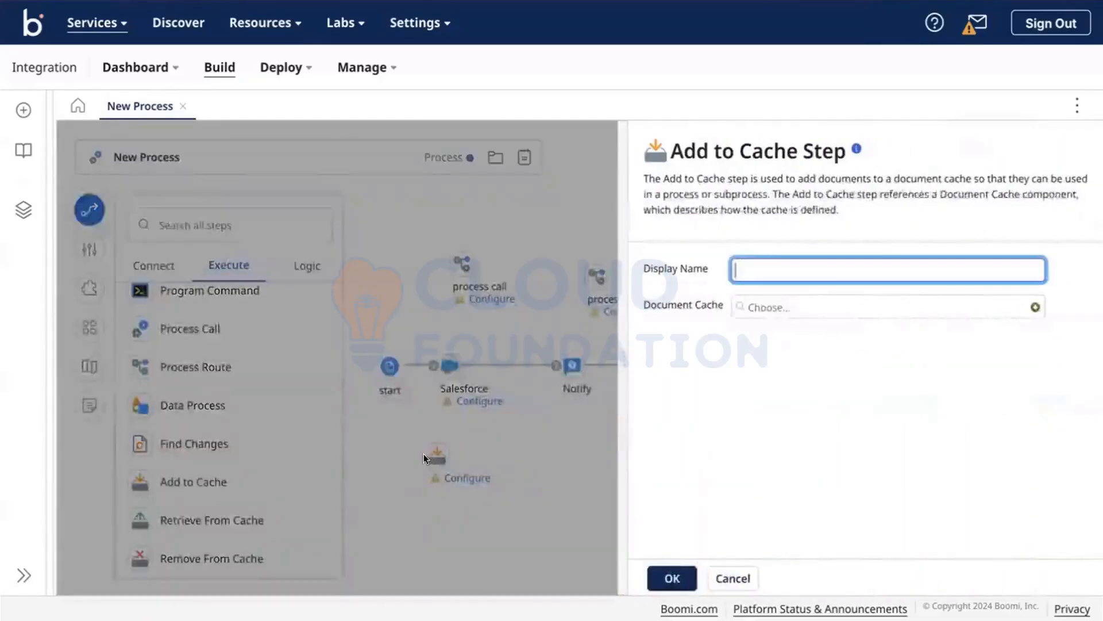
pyautogui.click(1028, 306)
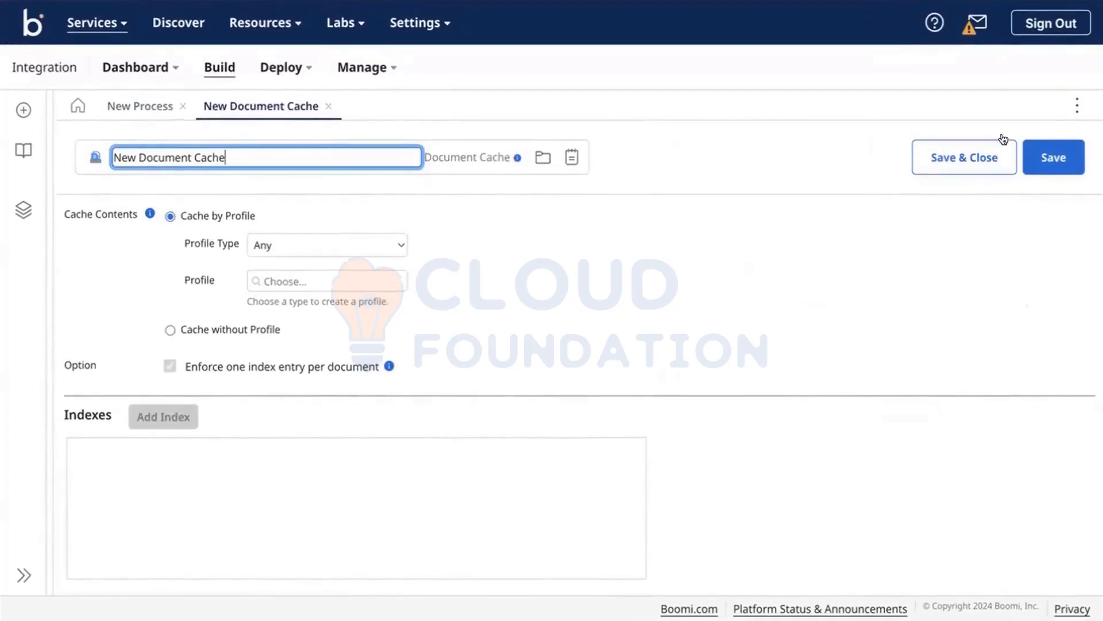
pyautogui.click(328, 106)
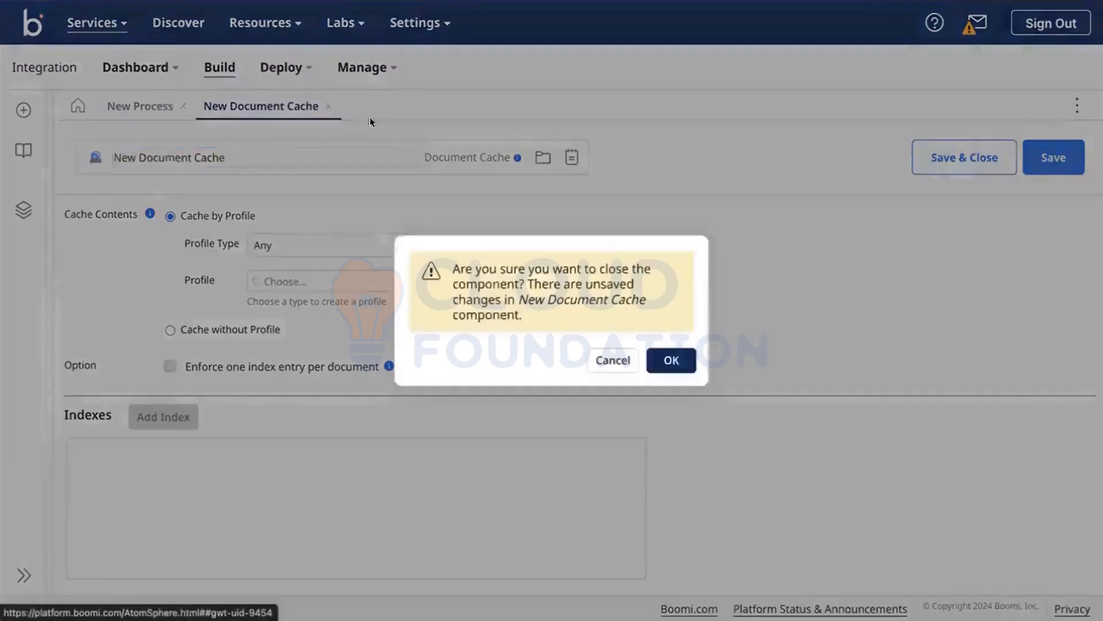
pyautogui.click(672, 360)
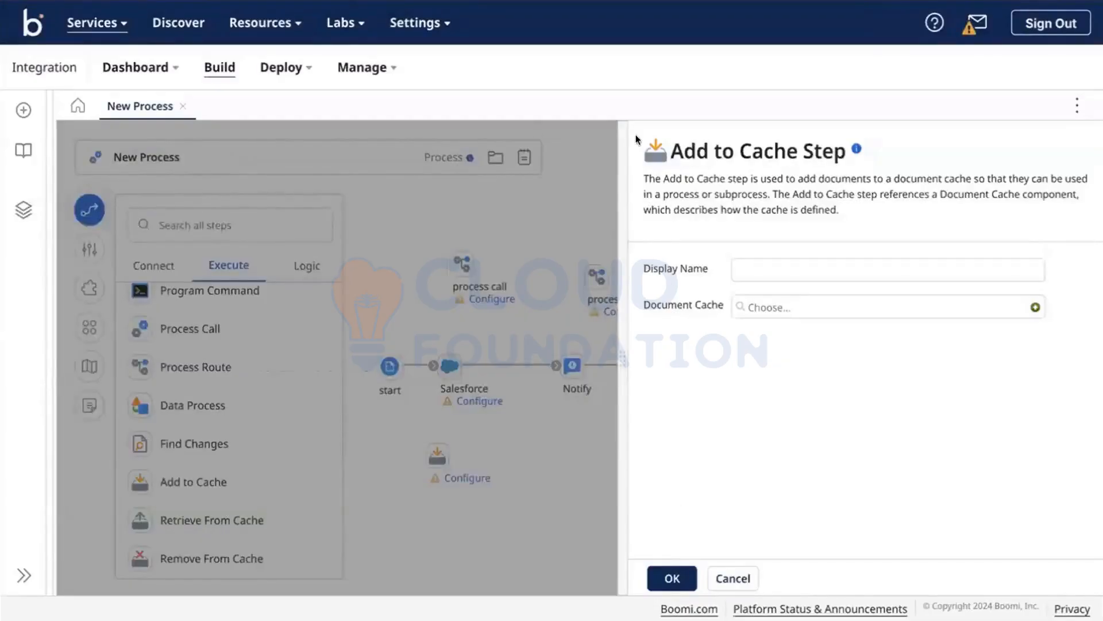
pyautogui.click(671, 577)
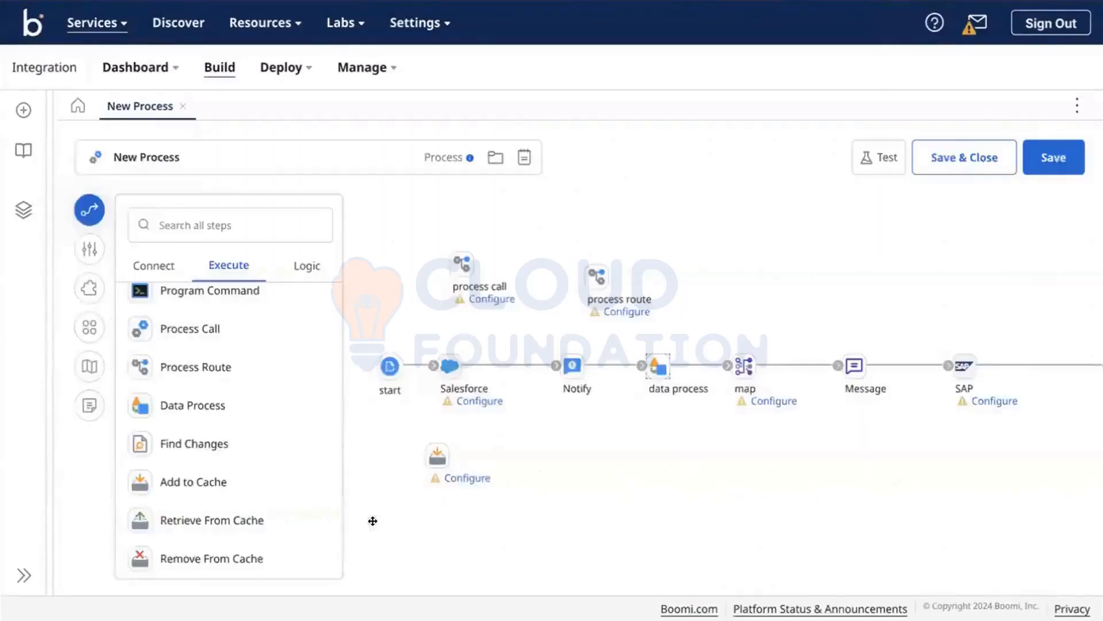
# Step: Move the Add to Cache step above map, and place an unnamed Retrieve From Cache step below data process
pyautogui.moveTo(472, 454)
pyautogui.moveTo(438, 457); pyautogui.dragTo(731, 319)
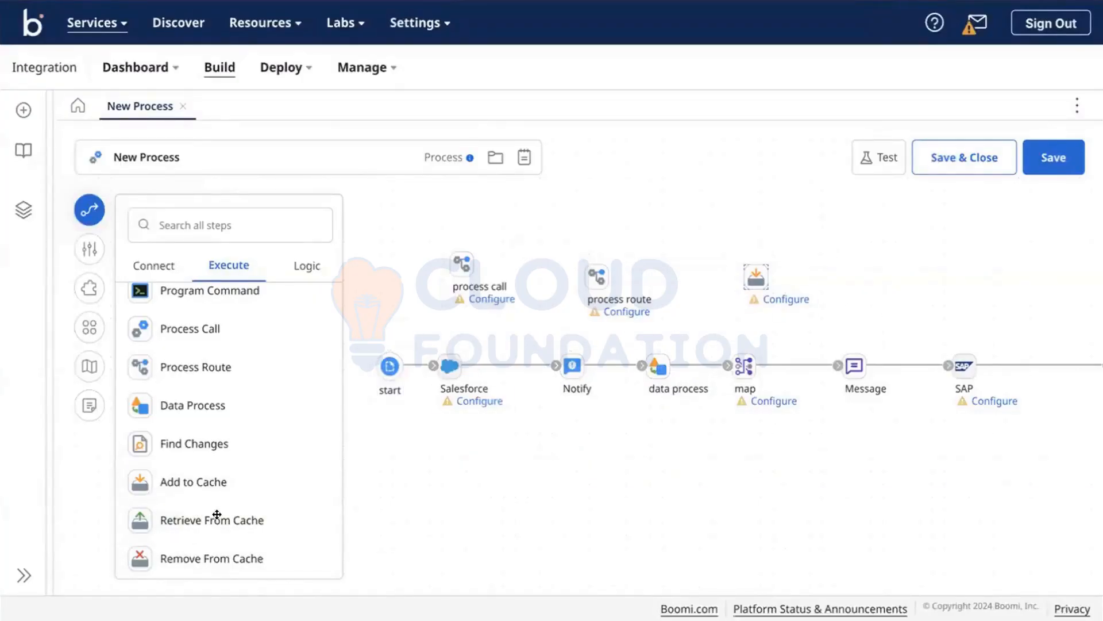
pyautogui.moveTo(217, 515); pyautogui.dragTo(742, 428)
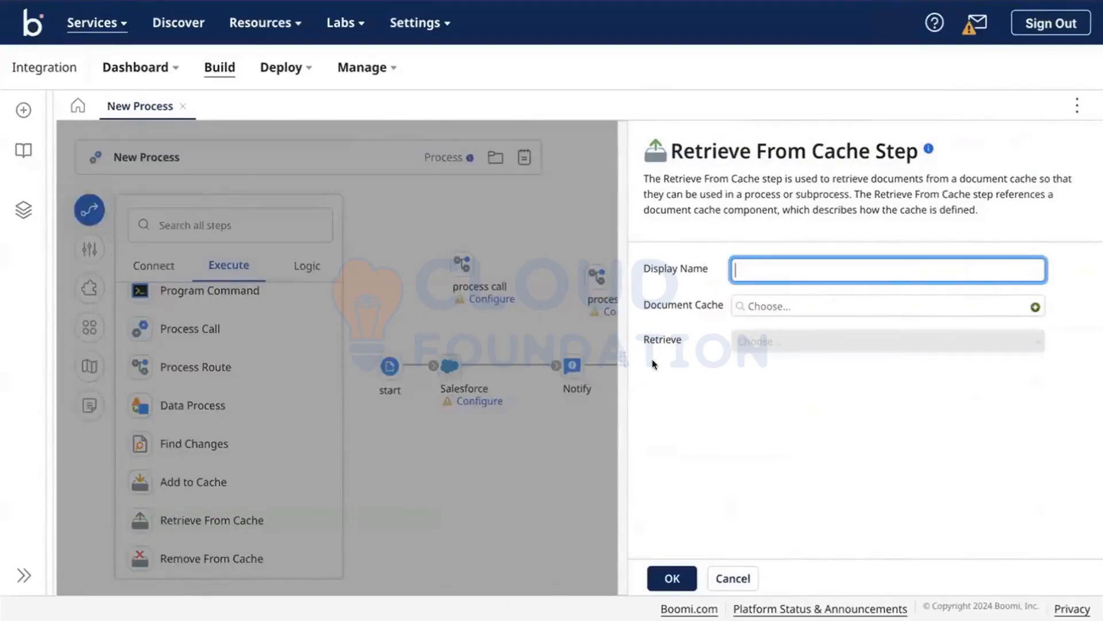
pyautogui.click(672, 578)
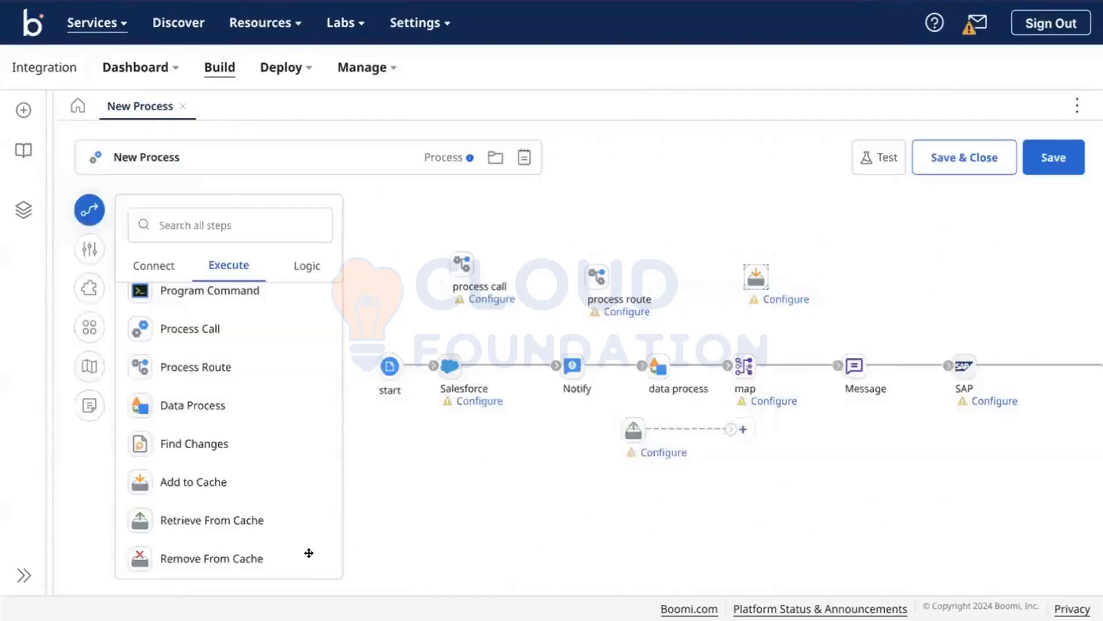
# Step: Place a Remove From Cache step below the main flow and review its description, Document Cache and Remove fields
pyautogui.moveTo(300, 553); pyautogui.dragTo(619, 505)
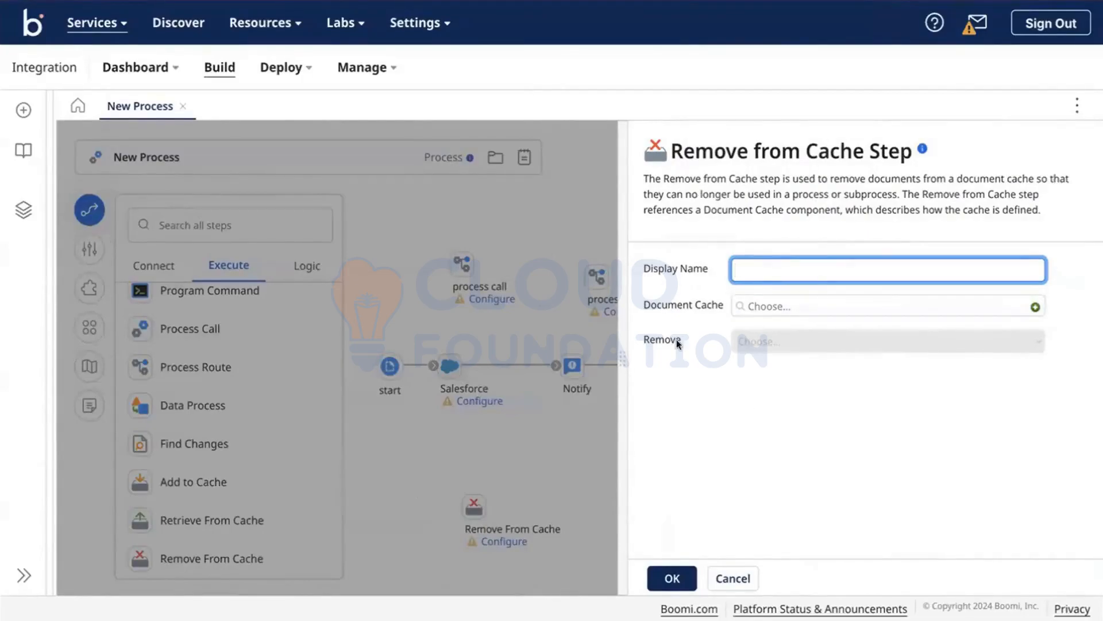
pyautogui.click(662, 576)
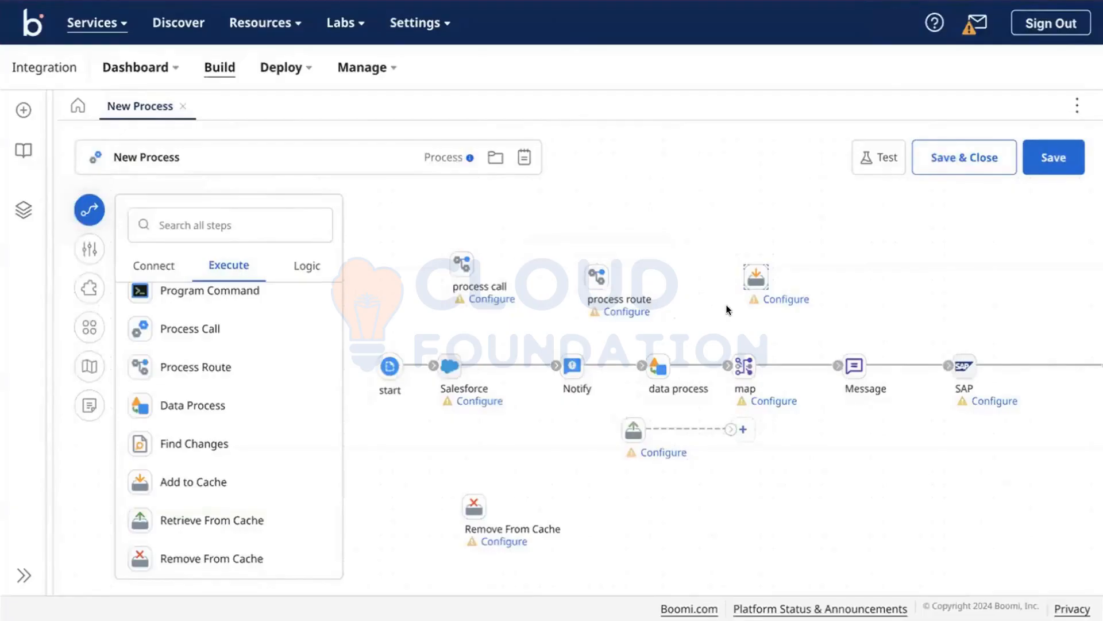
# Step: Move the Retrieve From Cache step beside Remove From Cache, and shift Add to Cache slightly up and toward Message
pyautogui.scroll(3, 244, 310)
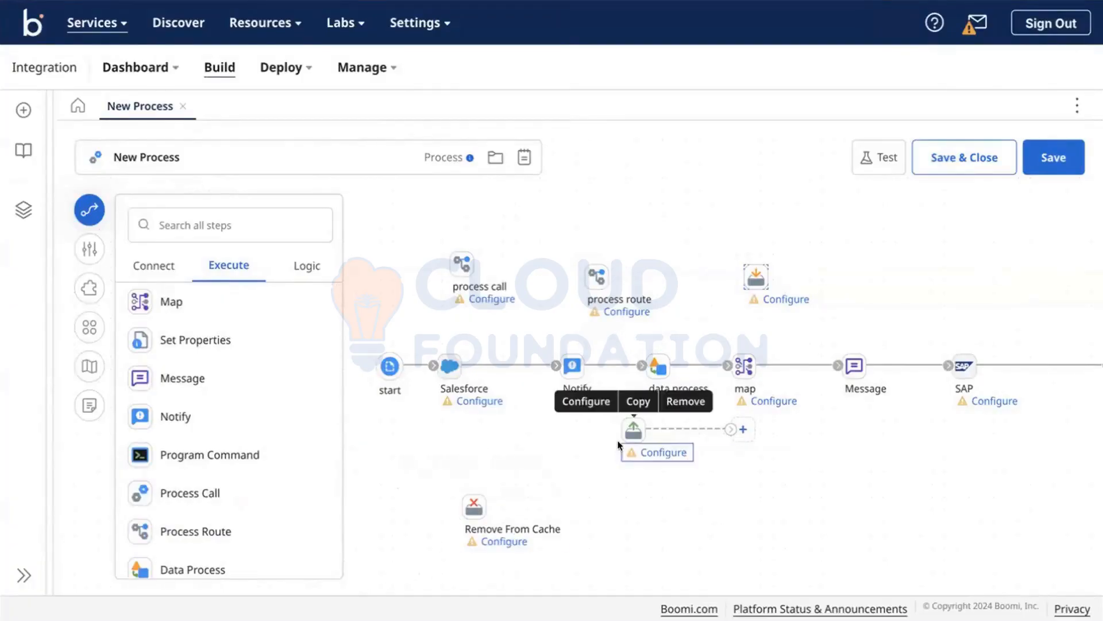
pyautogui.click(633, 427)
pyautogui.moveTo(633, 430); pyautogui.dragTo(596, 517)
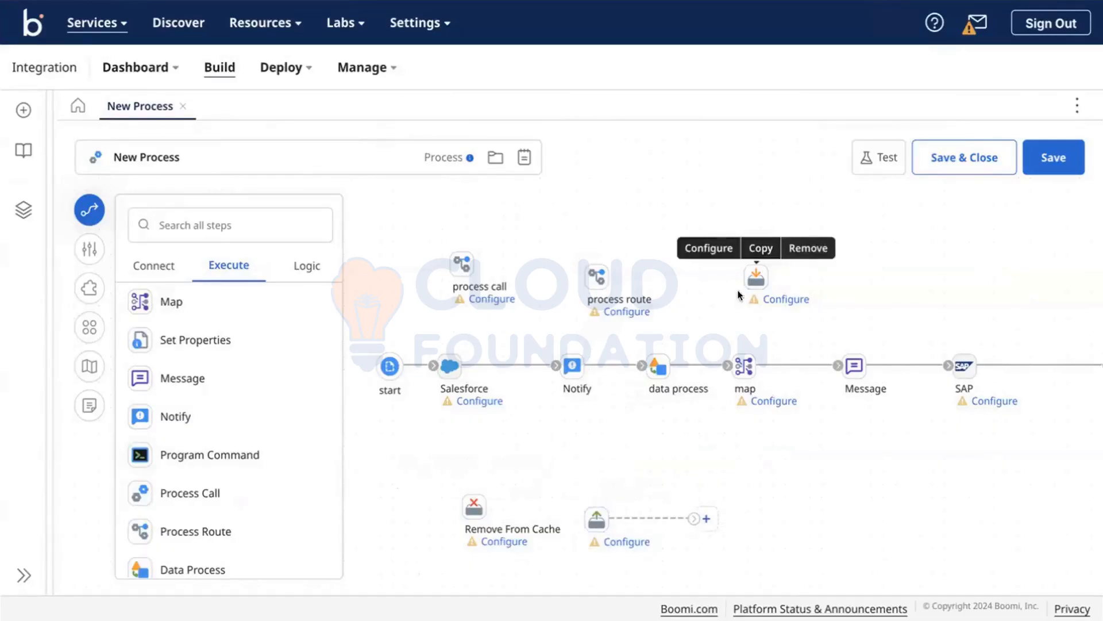
pyautogui.click(756, 277)
pyautogui.moveTo(756, 277); pyautogui.dragTo(786, 257)
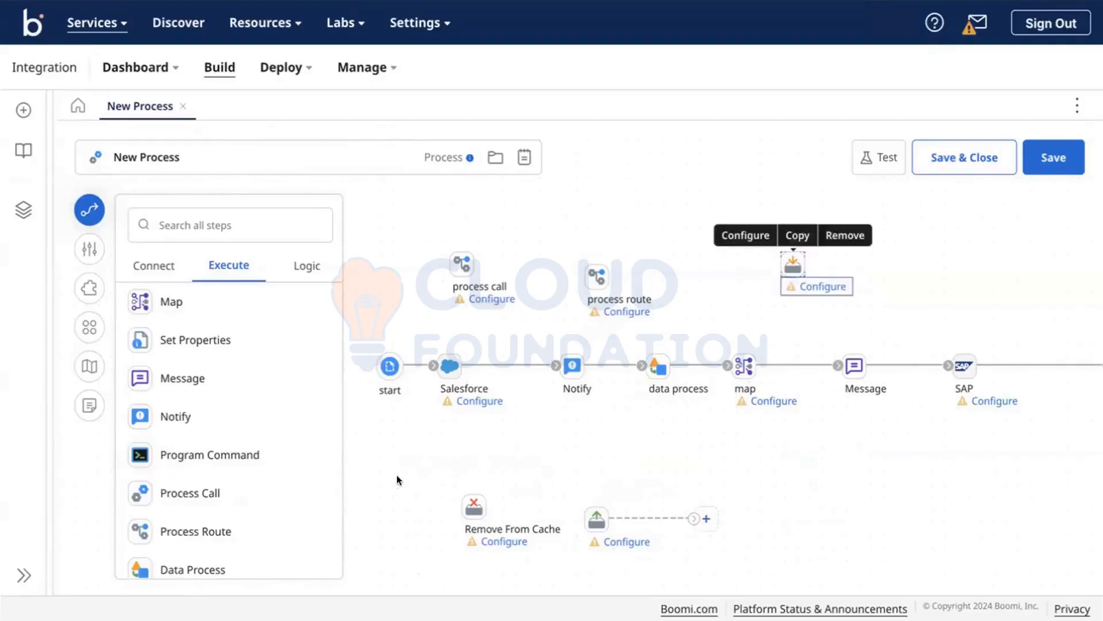
# Step: Remove the Remove From Cache step from the process
pyautogui.moveTo(472, 503)
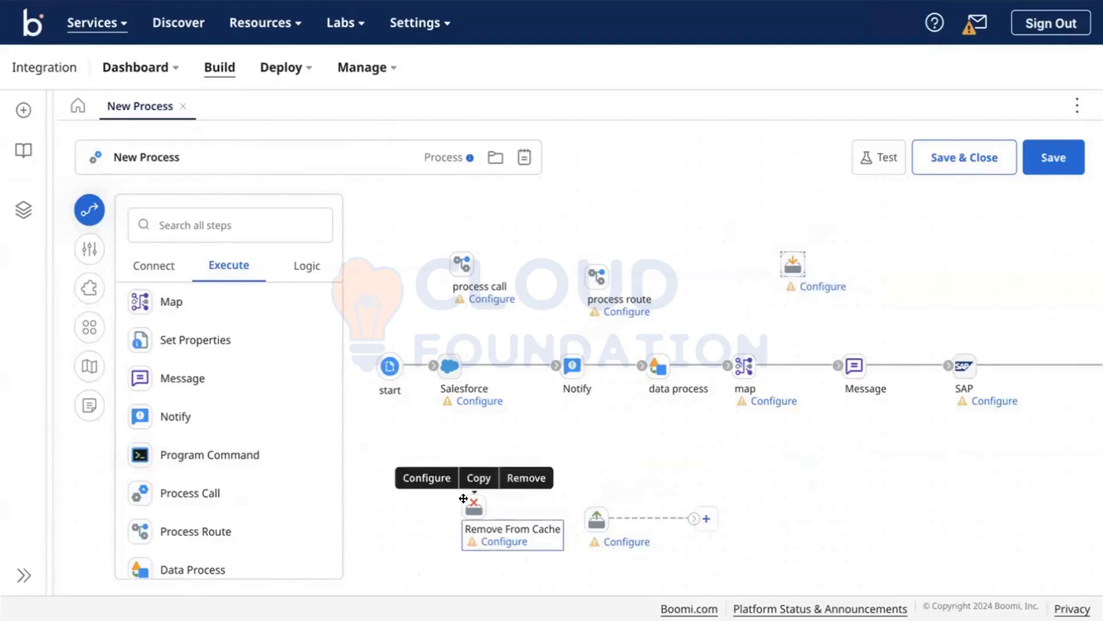
pyautogui.click(526, 476)
pyautogui.click(658, 353)
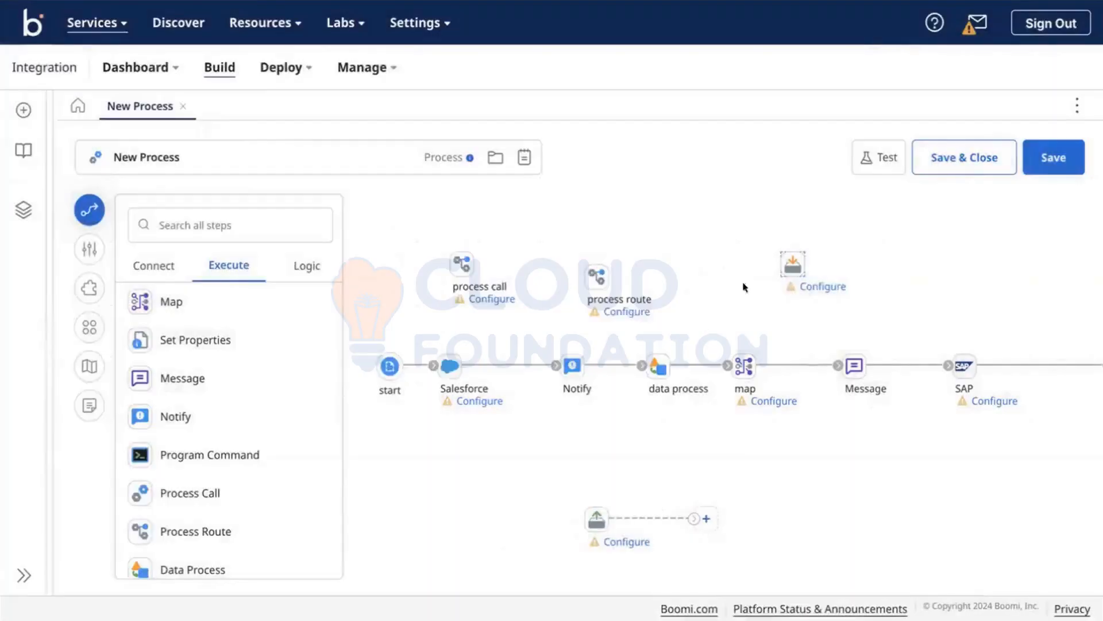
# Step: Set the Add to Cache step's display name to "add to cache"
pyautogui.doubleClick(790, 255)
pyautogui.write('add ')
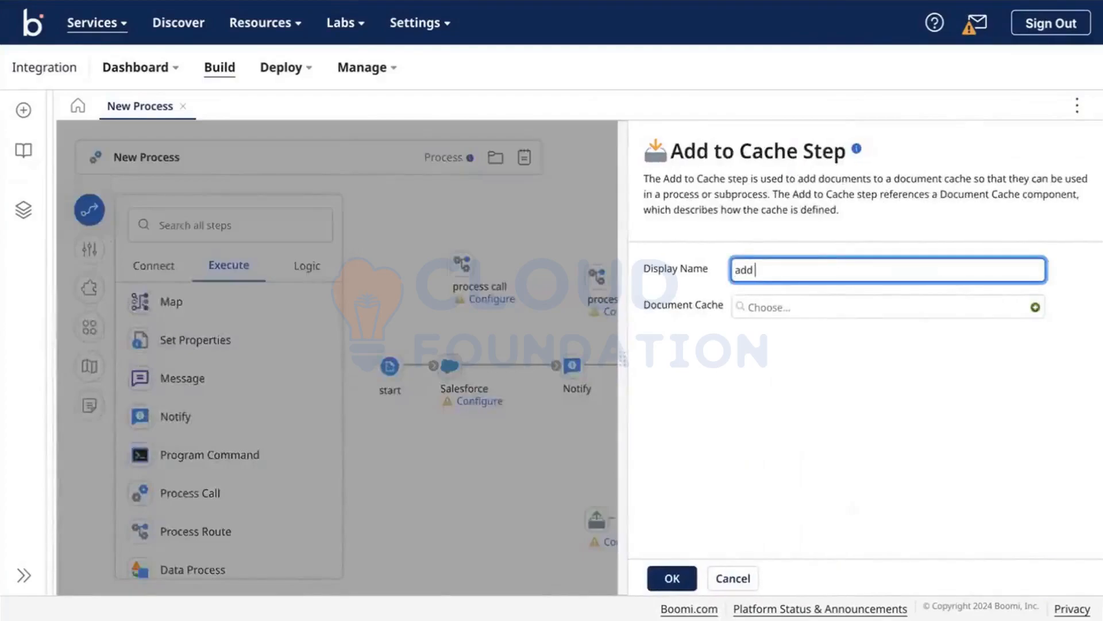
pyautogui.write('to cache')
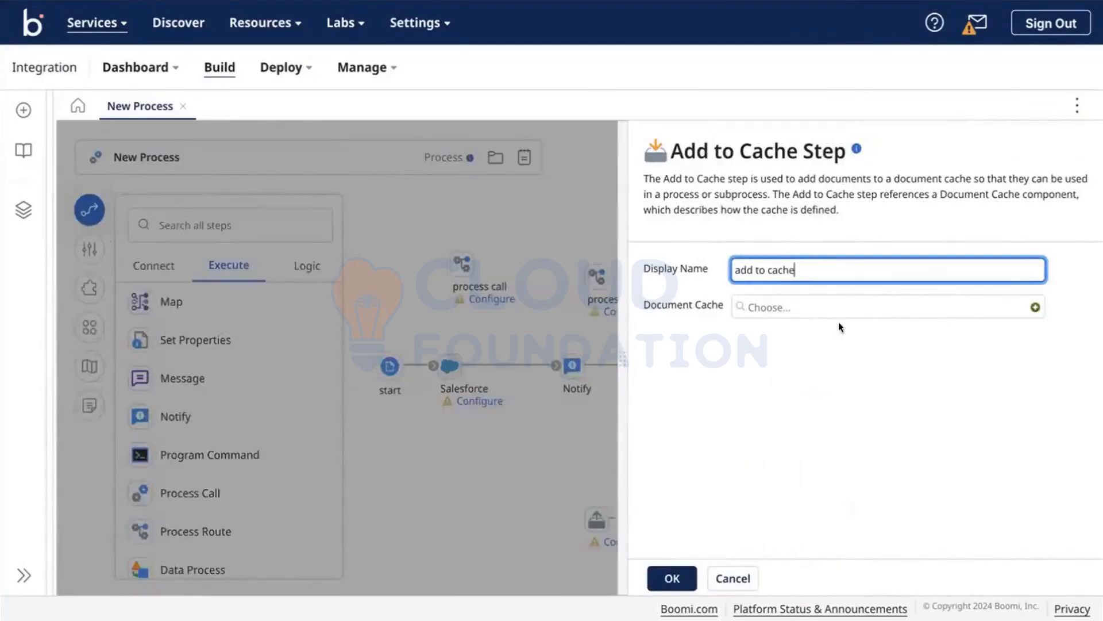
pyautogui.click(672, 577)
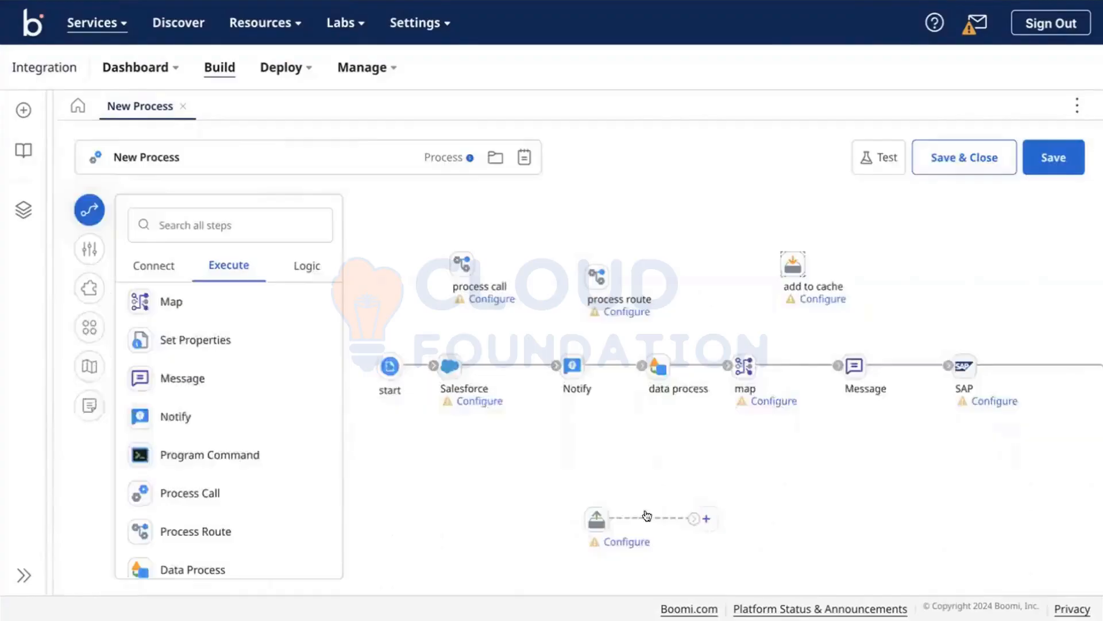
# Step: Set the Retrieve From Cache step's display name to "retrieve from cache"
pyautogui.moveTo(614, 509)
pyautogui.click(627, 542)
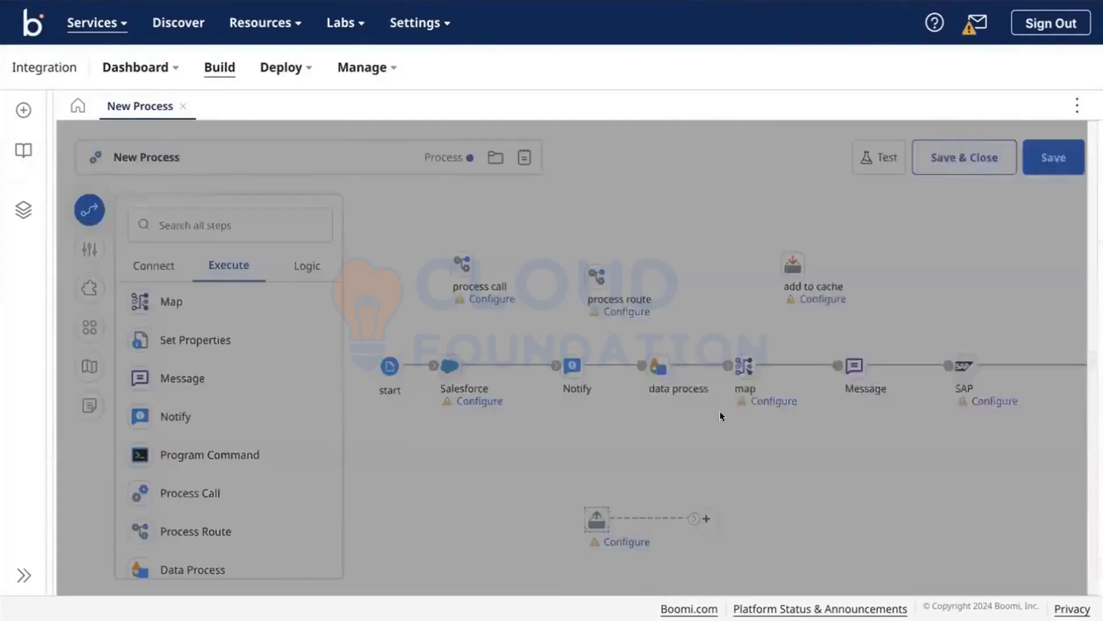
pyautogui.write('ret')
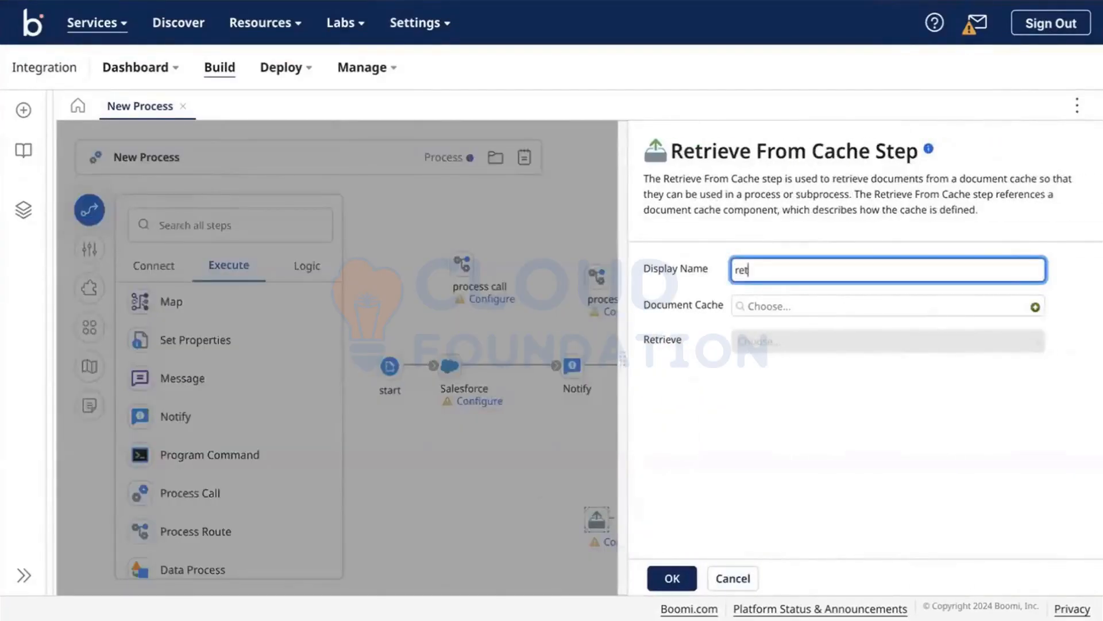
pyautogui.write('rieve from cache')
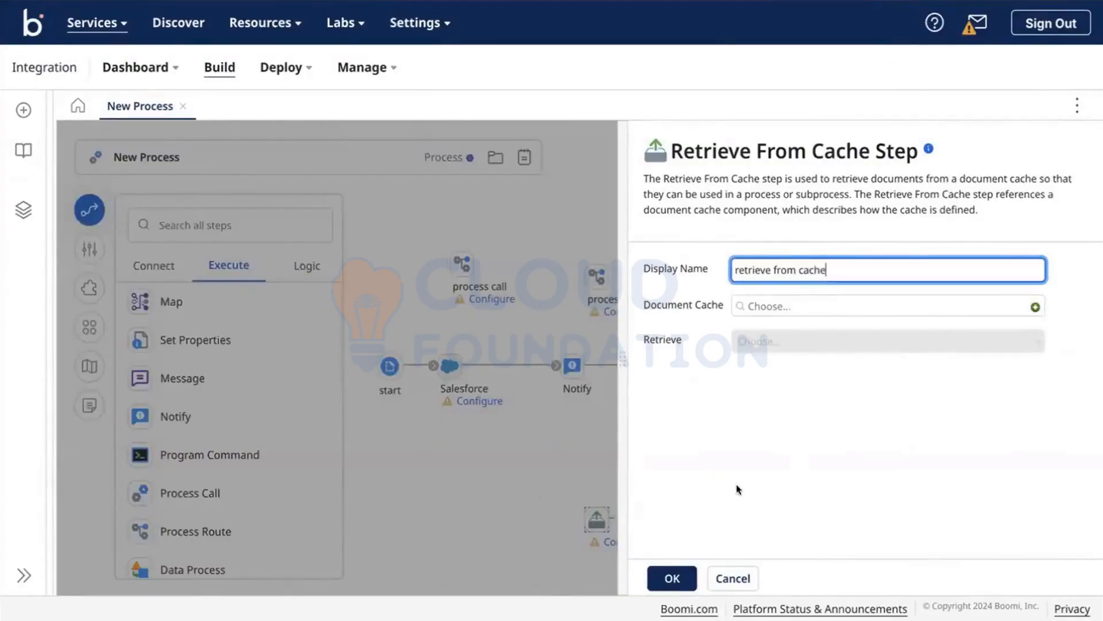
pyautogui.click(672, 577)
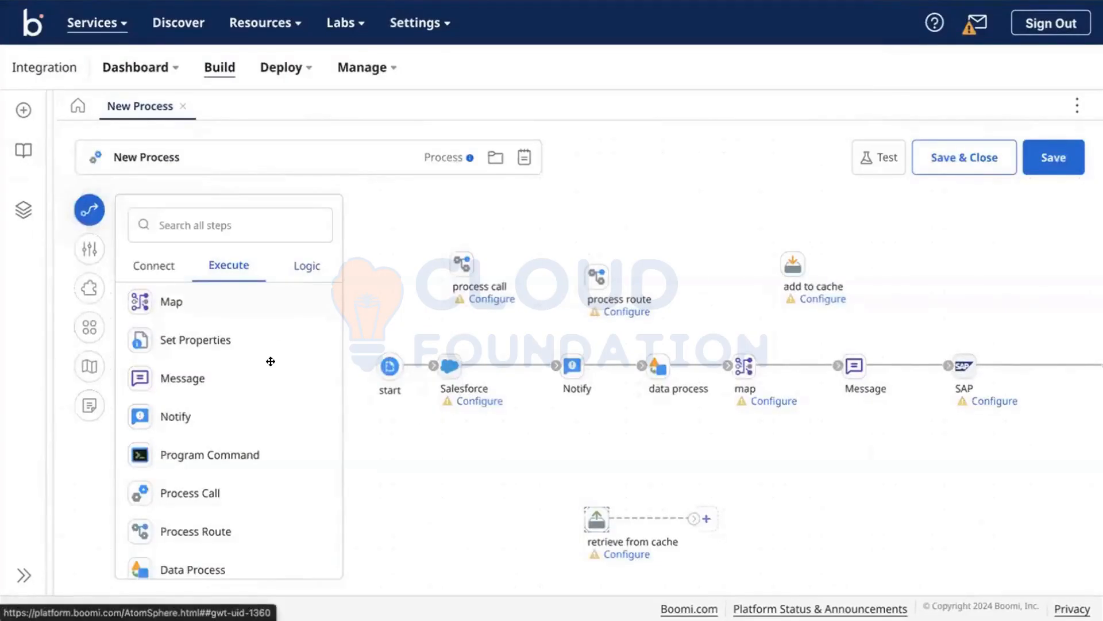
# Step: Add a Branch logic step above the main flow, with the number of branches set to 3
pyautogui.scroll(-3, 270, 361)
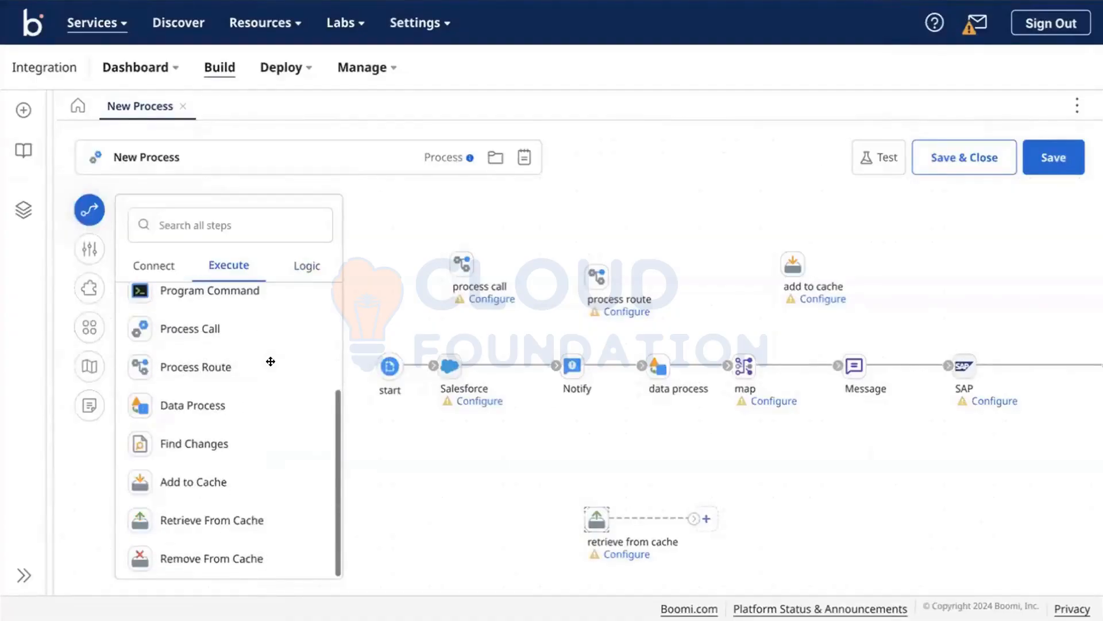
pyautogui.scroll(3, 267, 361)
pyautogui.click(304, 265)
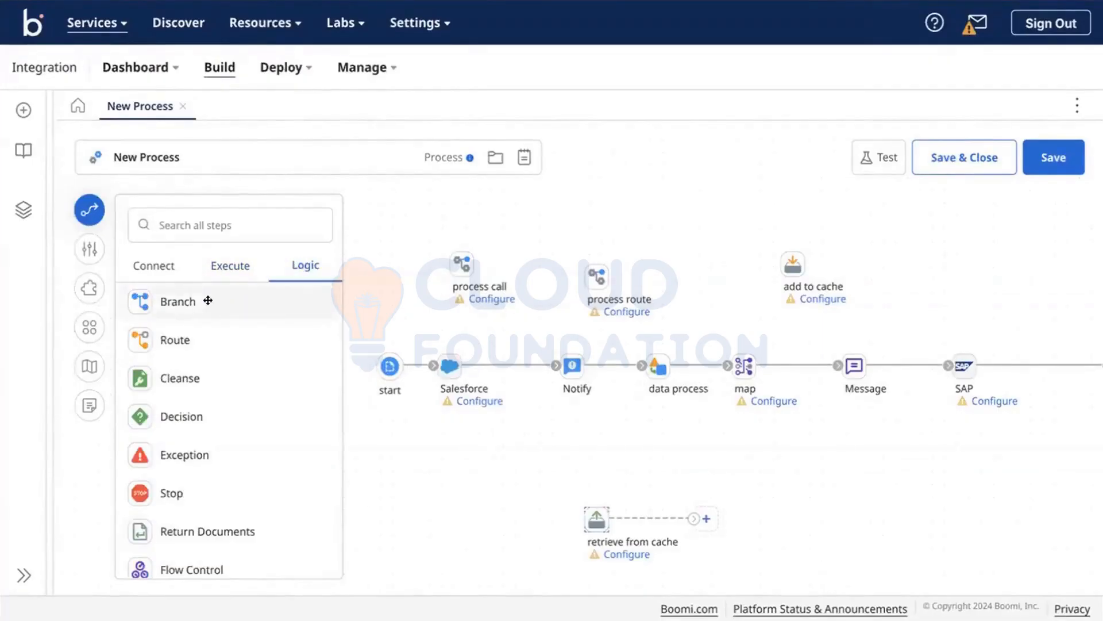
pyautogui.scroll(-2, 207, 345)
pyautogui.scroll(2, 207, 340)
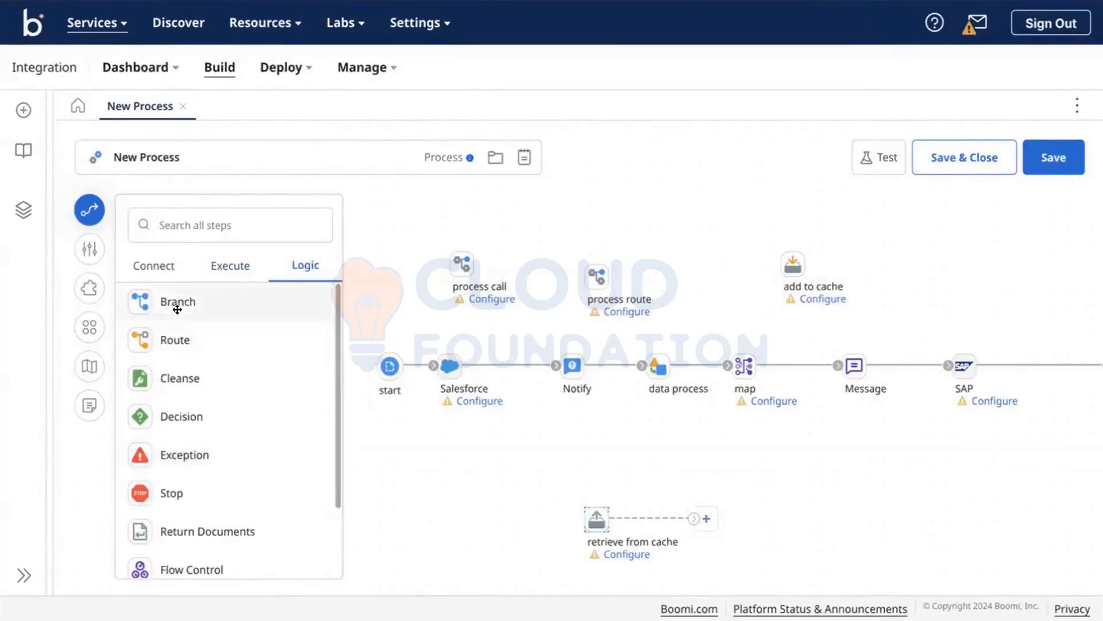
pyautogui.moveTo(182, 313); pyautogui.dragTo(702, 247)
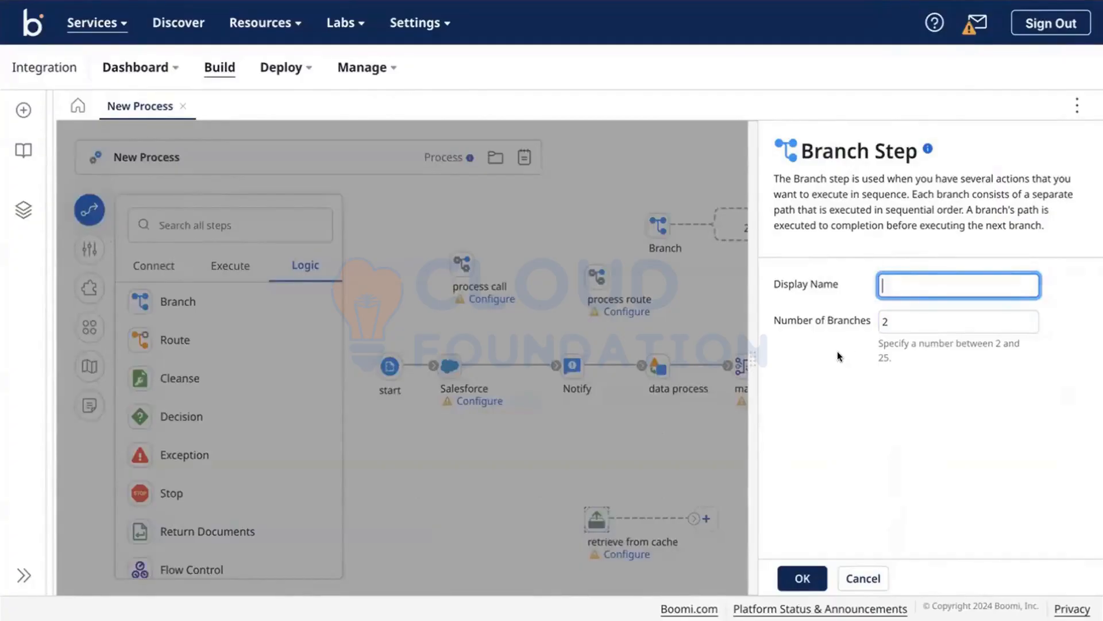
pyautogui.click(884, 323)
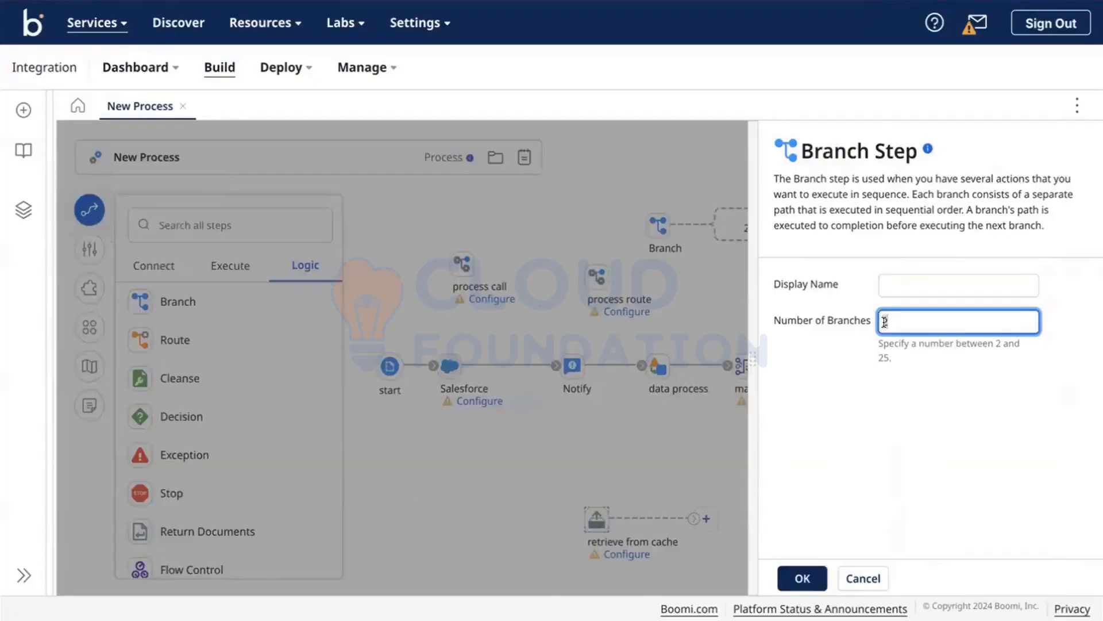
pyautogui.write('3')
pyautogui.click(800, 580)
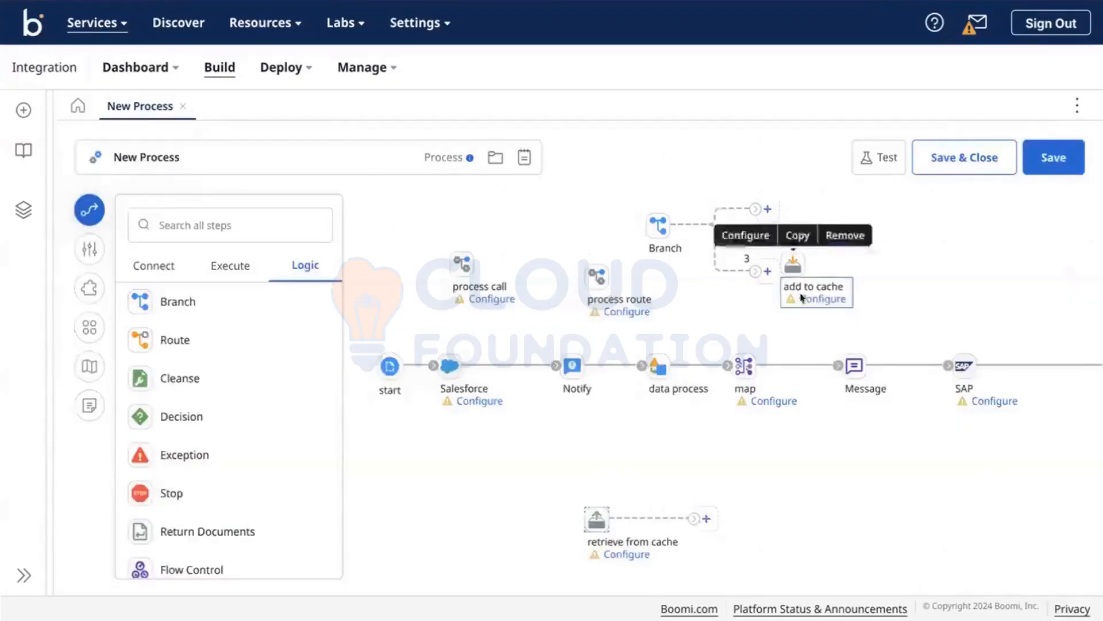
# Step: Move add to cache just below Notify and retrieve from cache below Salesforce, and shift Branch slightly down toward the main flow
pyautogui.moveTo(793, 266); pyautogui.dragTo(878, 478)
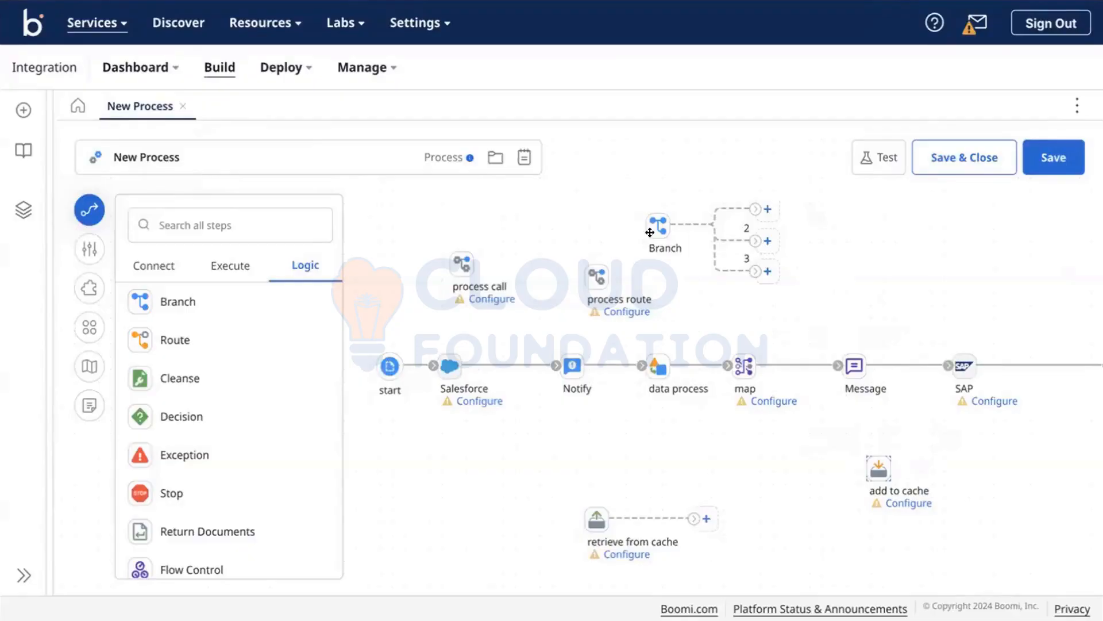
pyautogui.moveTo(651, 229)
pyautogui.moveTo(660, 230); pyautogui.dragTo(686, 257)
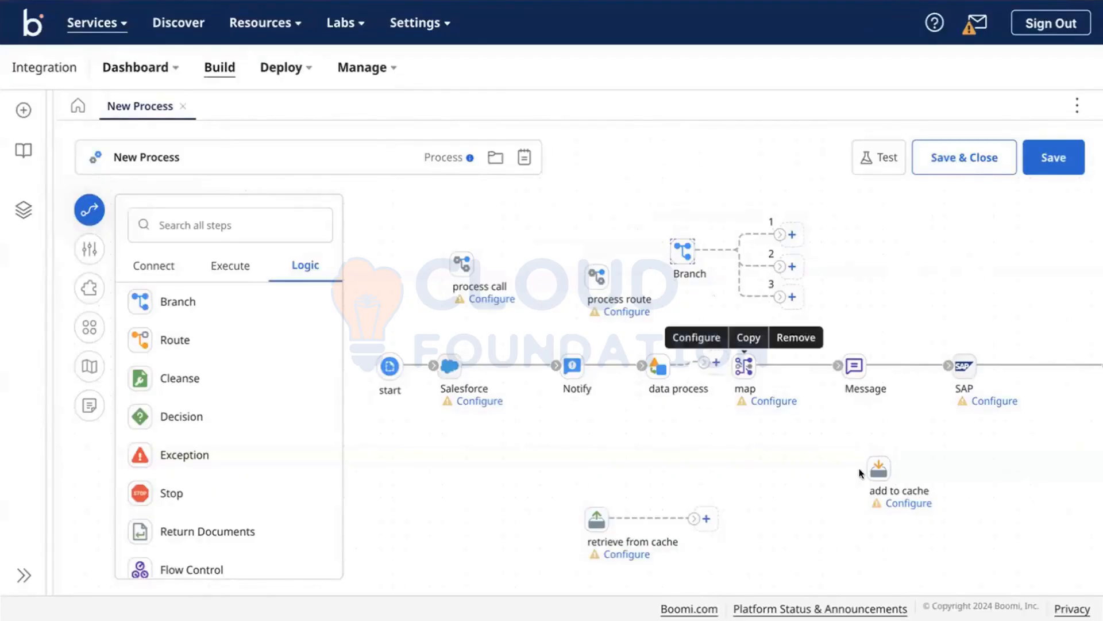
pyautogui.moveTo(876, 468); pyautogui.dragTo(534, 426)
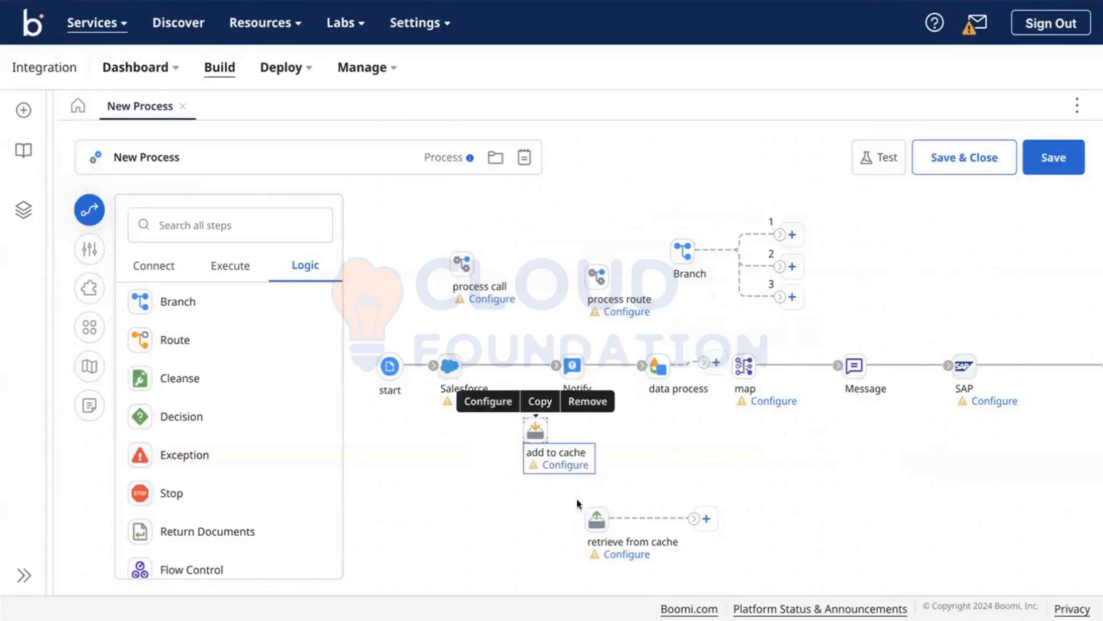
pyautogui.moveTo(587, 511); pyautogui.dragTo(433, 493)
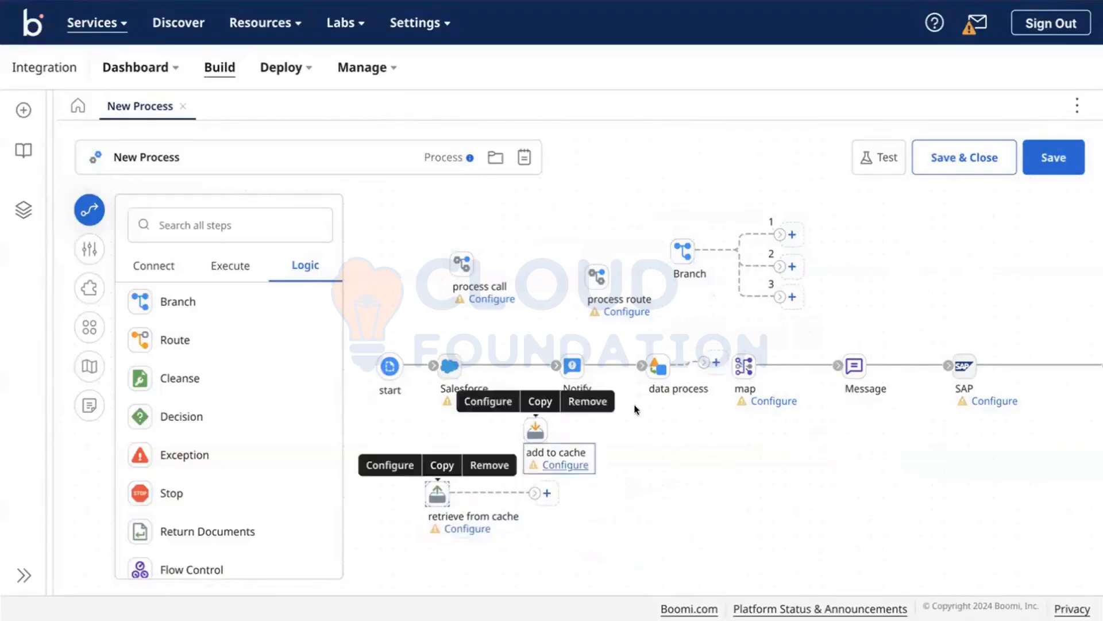
# Step: Set the Data Process step's display name to "split documents"
pyautogui.click(662, 367)
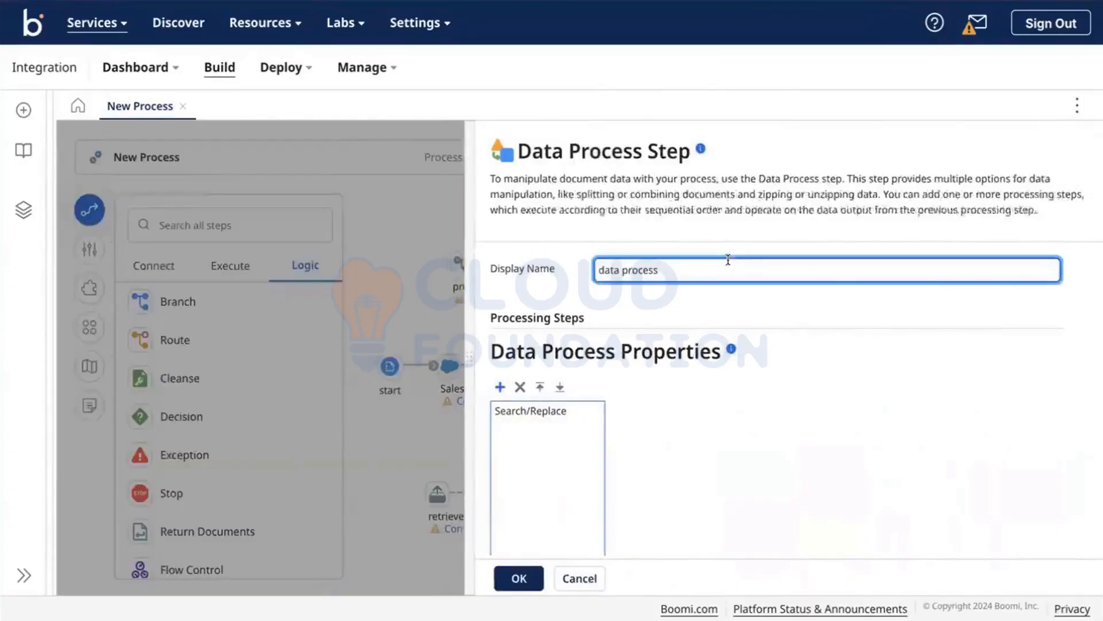
pyautogui.tripleClick(644, 272)
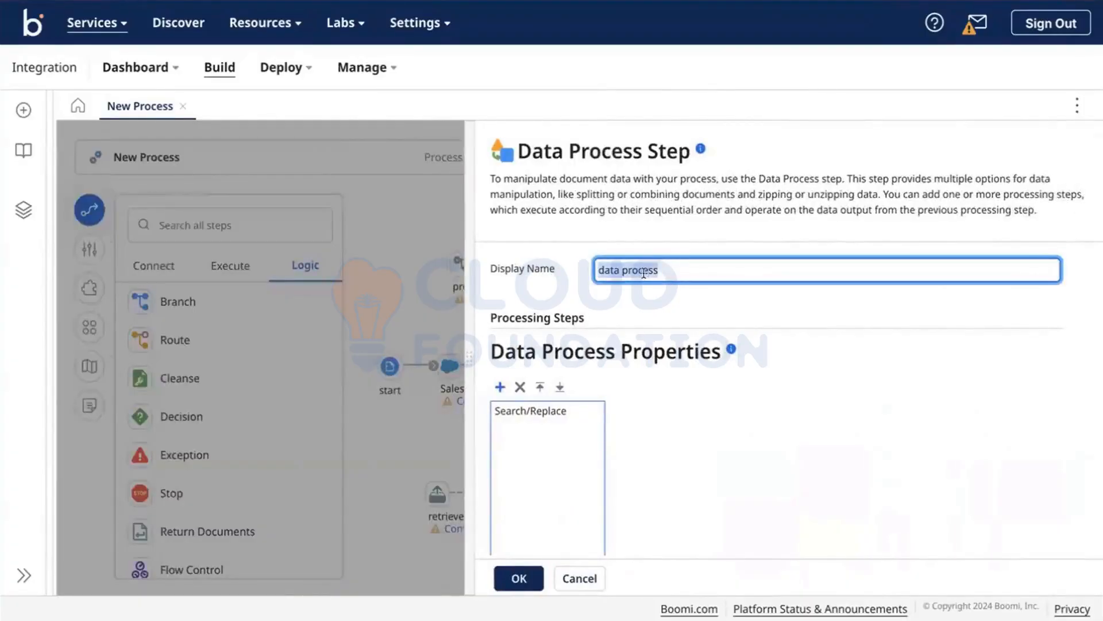
pyautogui.write('split documents')
pyautogui.click(519, 577)
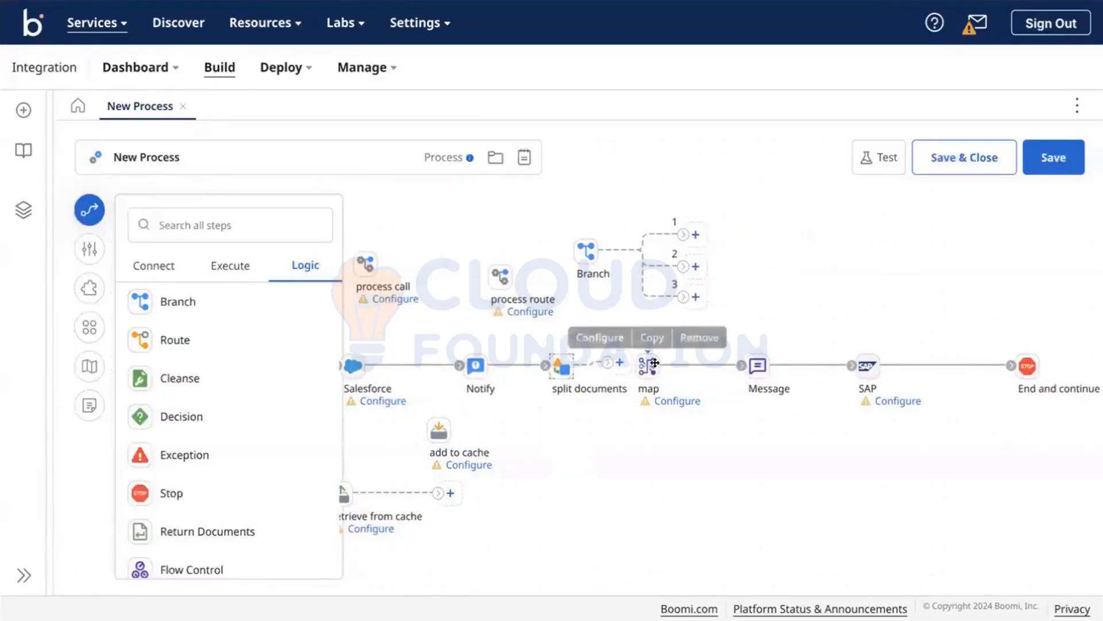
# Step: Space out map, Message and SAP toward End and continue, and move these four steps together below the main line
pyautogui.moveTo(655, 362); pyautogui.dragTo(695, 363)
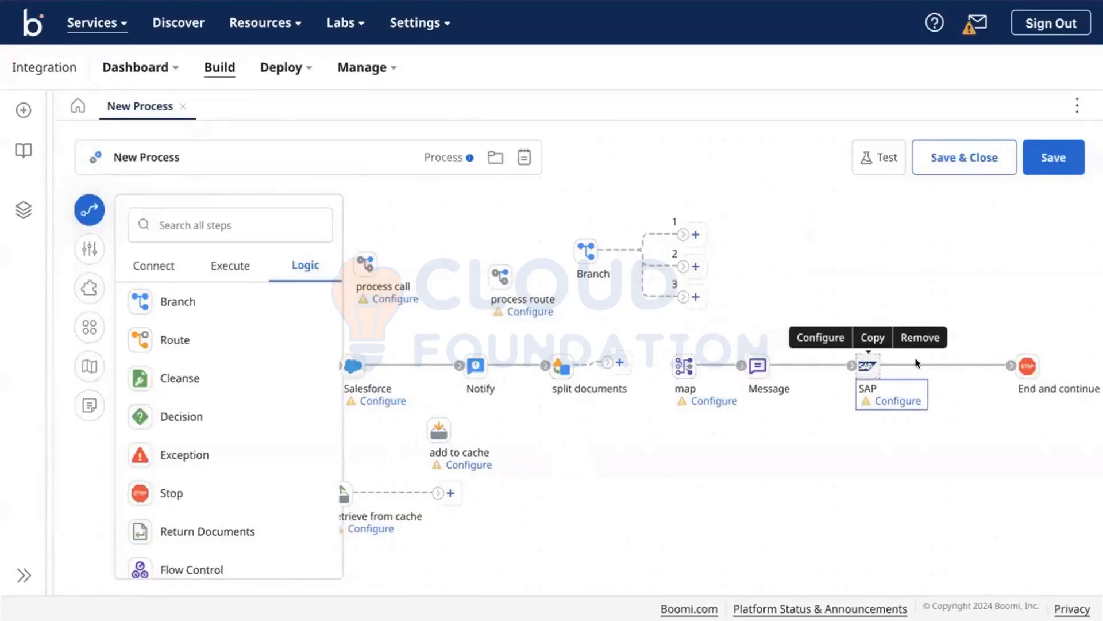
pyautogui.moveTo(867, 365); pyautogui.dragTo(953, 365)
pyautogui.moveTo(757, 366); pyautogui.dragTo(868, 365)
pyautogui.moveTo(697, 364); pyautogui.dragTo(796, 364)
pyautogui.moveTo(728, 333); pyautogui.dragTo(1056, 371)
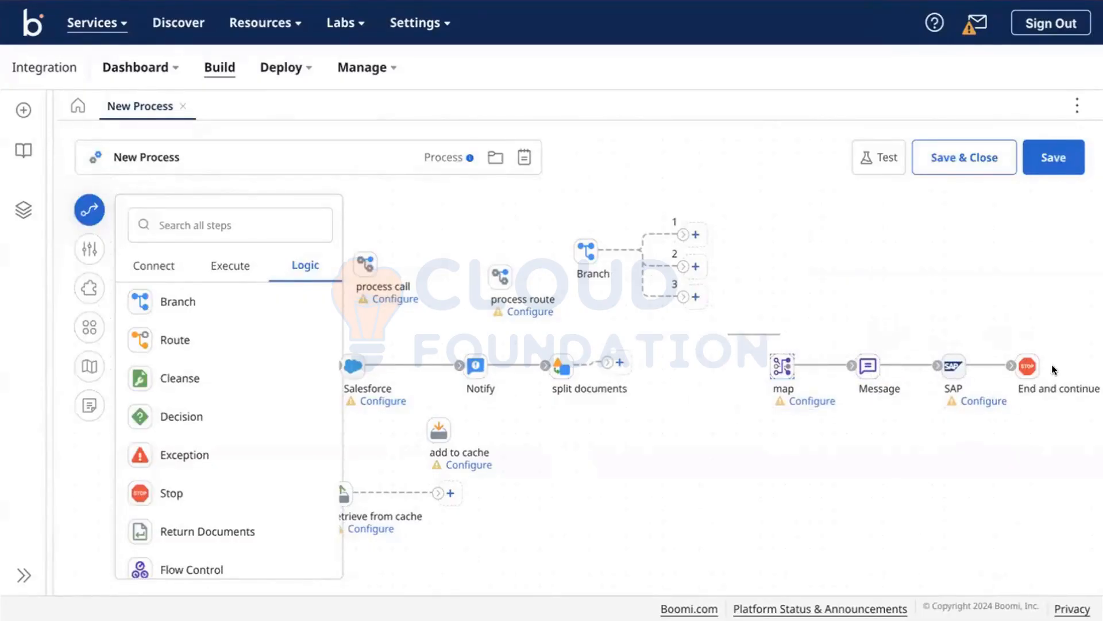
pyautogui.moveTo(945, 366); pyautogui.dragTo(969, 454)
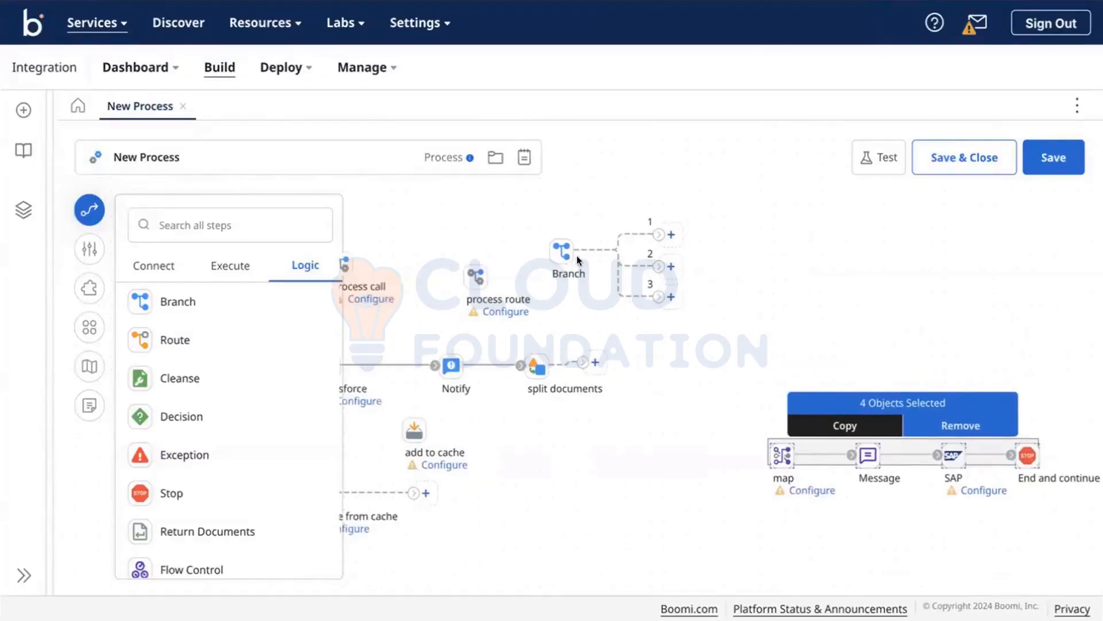
# Step: Place Branch right after split documents, and connect its path 1 to add to cache and path 2 to map
pyautogui.moveTo(564, 248); pyautogui.dragTo(624, 364)
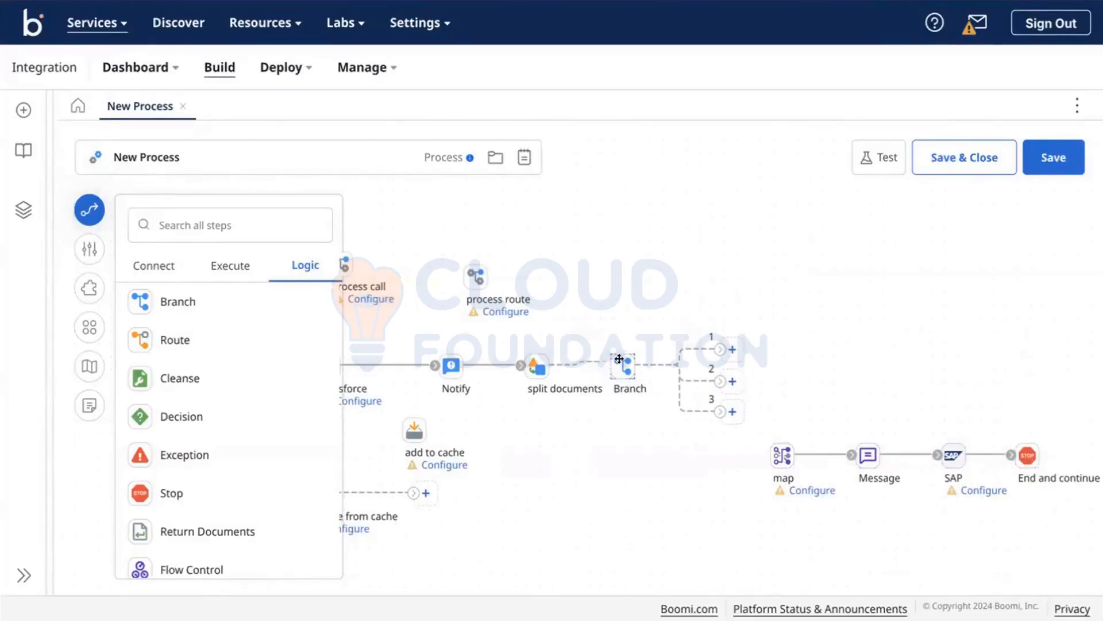
pyautogui.moveTo(734, 406); pyautogui.dragTo(748, 566)
pyautogui.moveTo(720, 381); pyautogui.dragTo(764, 455)
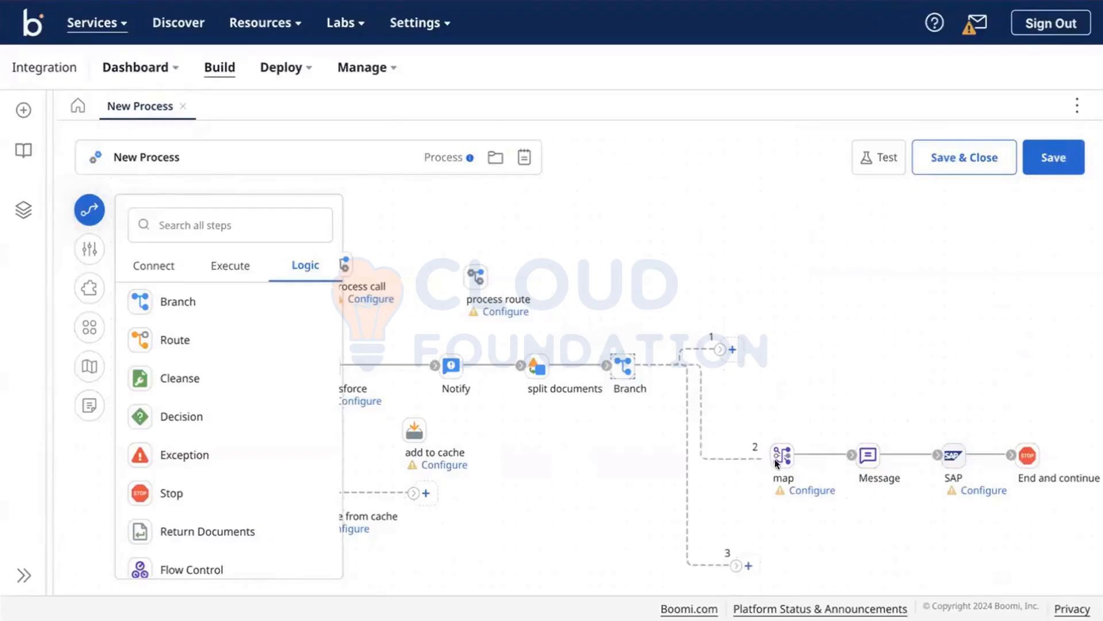
pyautogui.moveTo(718, 355); pyautogui.dragTo(768, 370)
pyautogui.moveTo(415, 428); pyautogui.dragTo(808, 367)
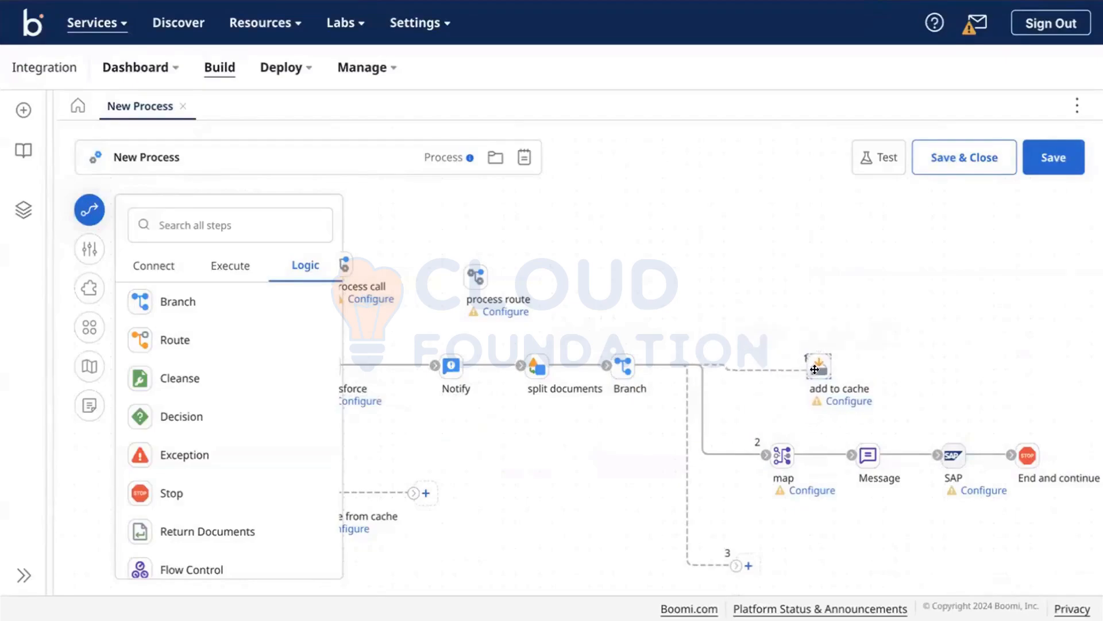
# Step: Detach Branch path 2 from map, make room before map, and add a NetSuite connector at the end of path 2
pyautogui.moveTo(765, 453); pyautogui.dragTo(736, 456)
pyautogui.moveTo(1051, 443); pyautogui.dragTo(994, 459)
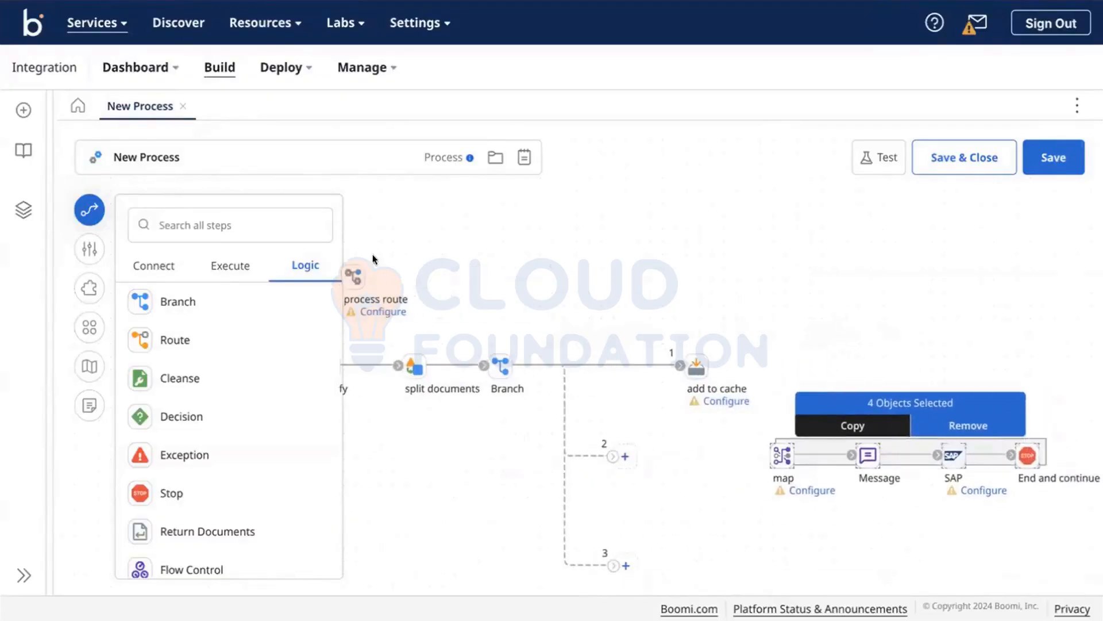
pyautogui.click(152, 265)
pyautogui.scroll(-1, 194, 380)
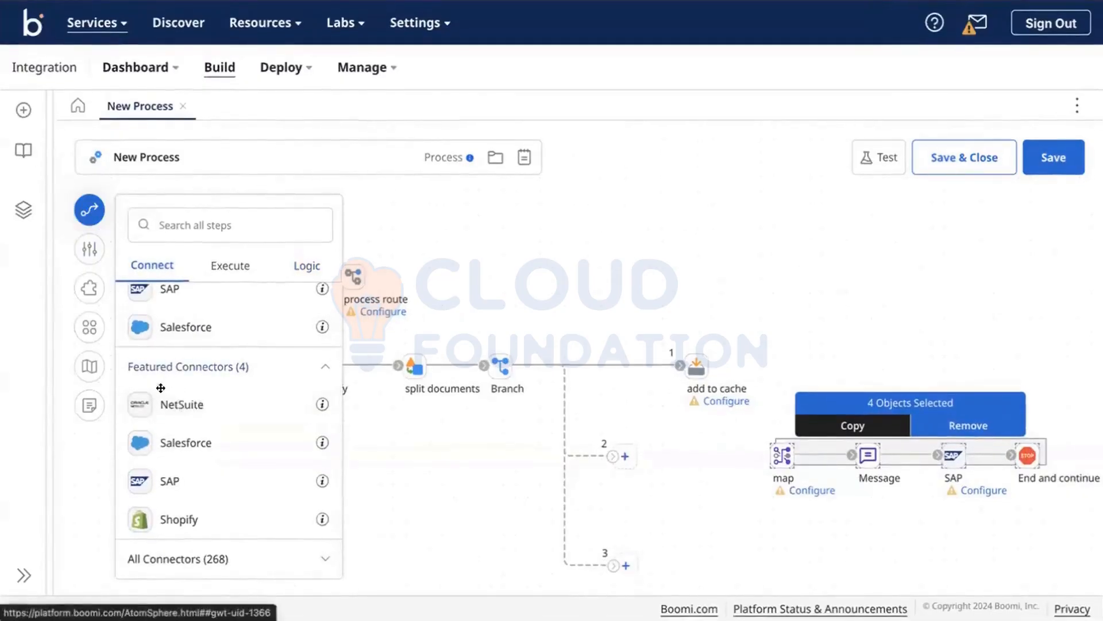
pyautogui.moveTo(160, 393); pyautogui.dragTo(637, 456)
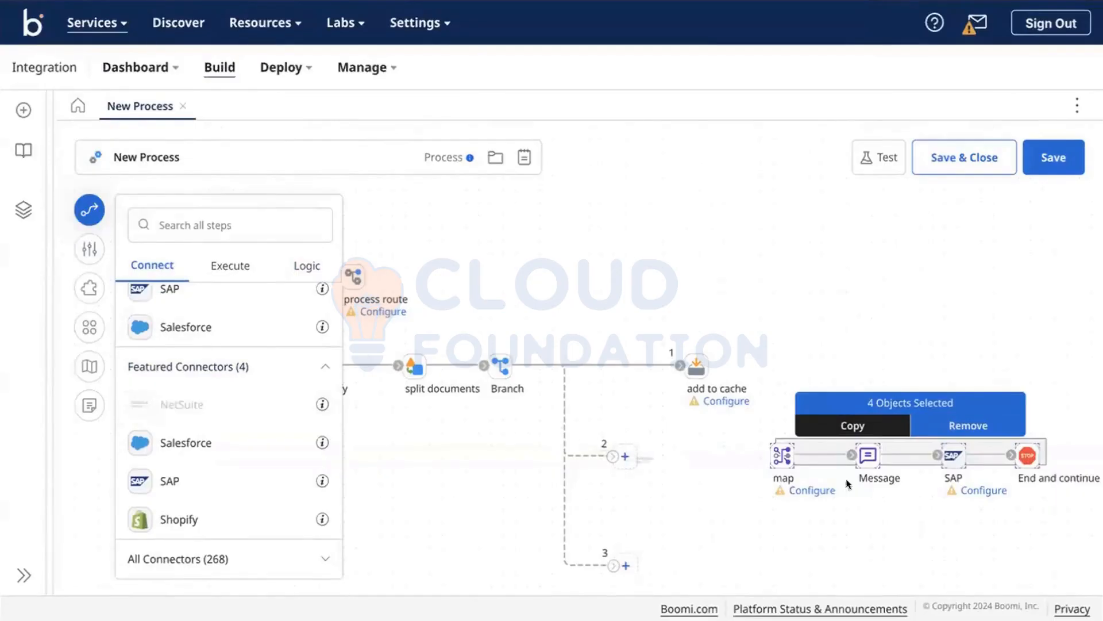
pyautogui.click(681, 580)
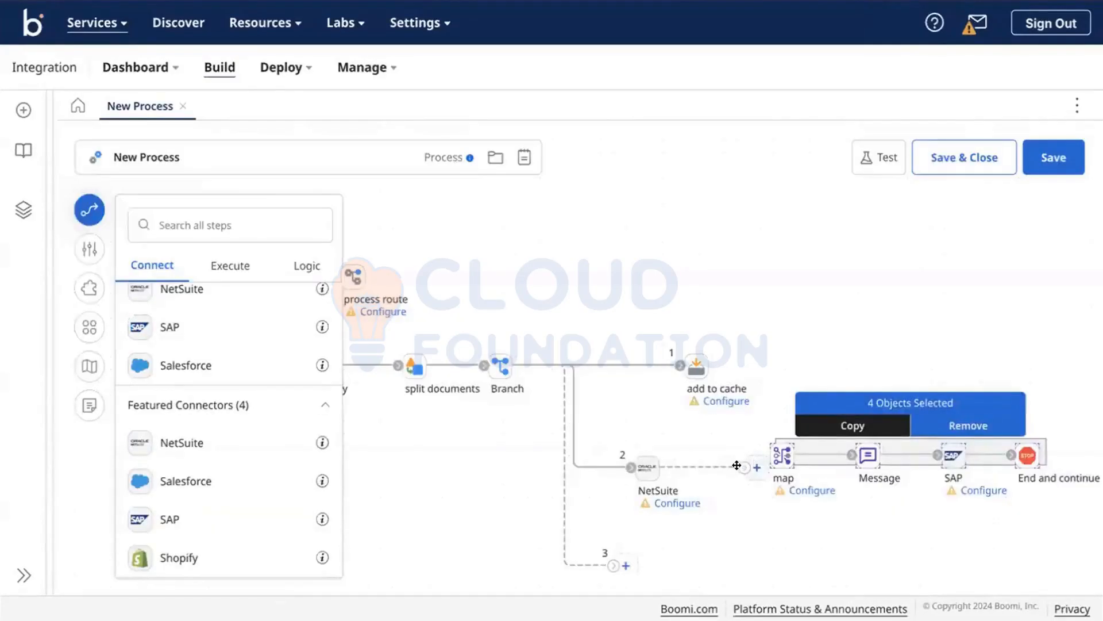
# Step: Connect NetSuite to map, align NetSuite with the map row, and nudge the end of Branch path 3
pyautogui.moveTo(737, 465); pyautogui.dragTo(766, 454)
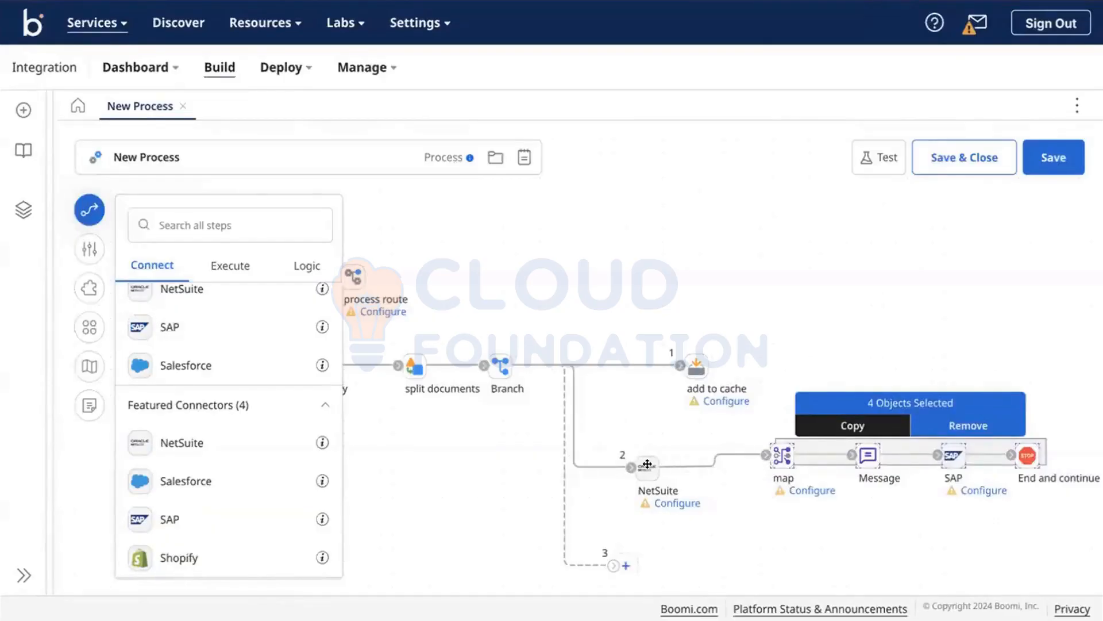
pyautogui.moveTo(647, 463); pyautogui.dragTo(632, 454)
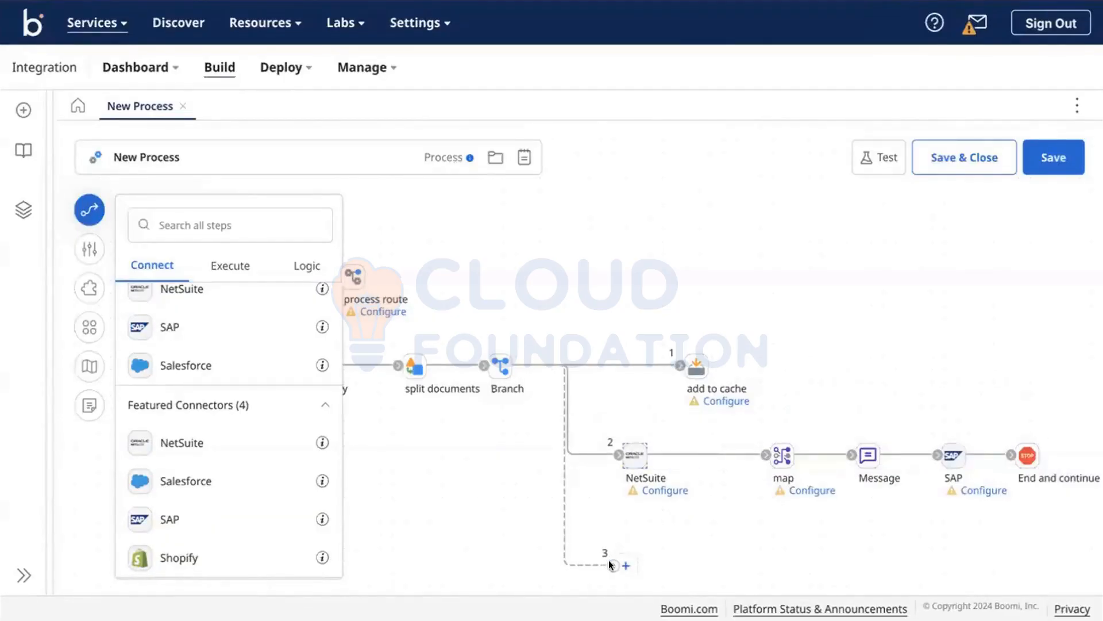
pyautogui.moveTo(609, 560); pyautogui.dragTo(617, 561)
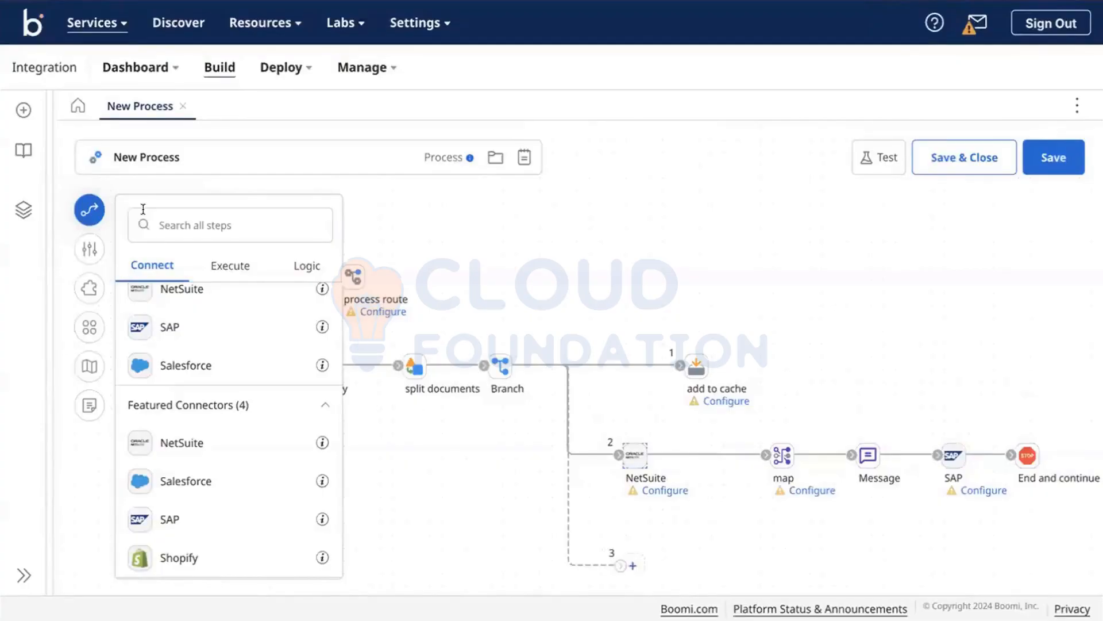
# Step: Hide the step palette and review the flow from Salesforce through split documents and Branch to add to cache, NetSuite and map
pyautogui.click(89, 210)
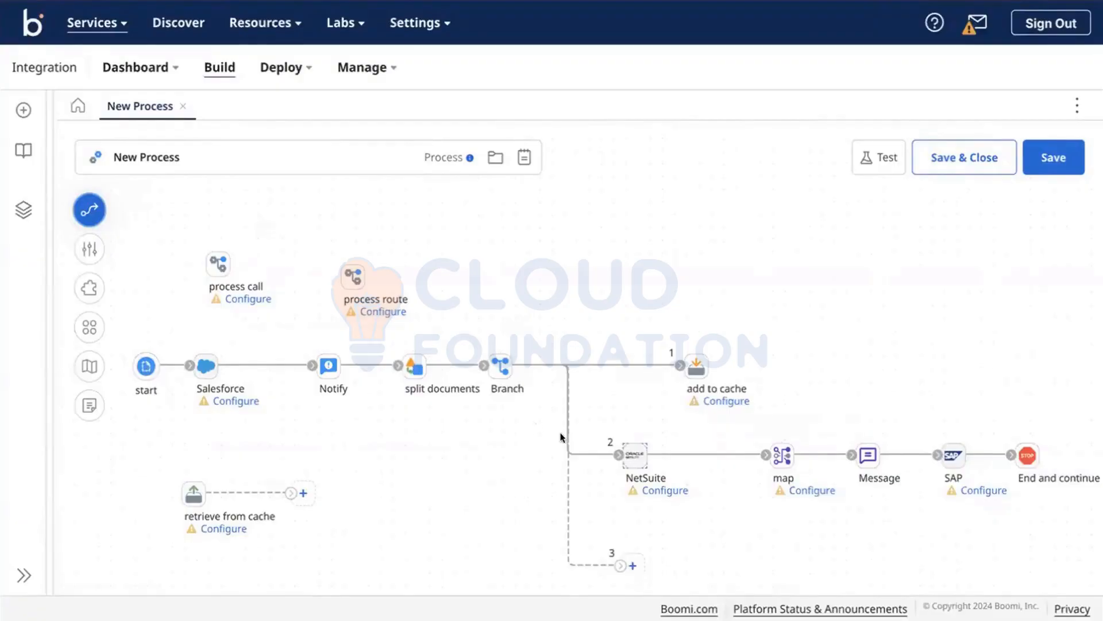
pyautogui.click(368, 68)
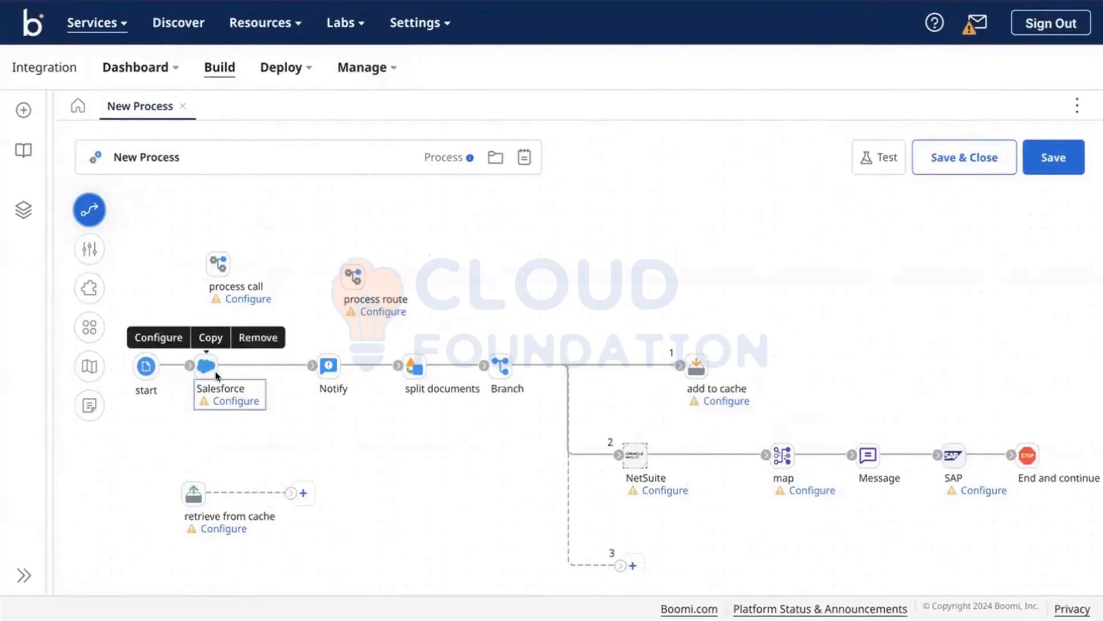
pyautogui.moveTo(204, 356)
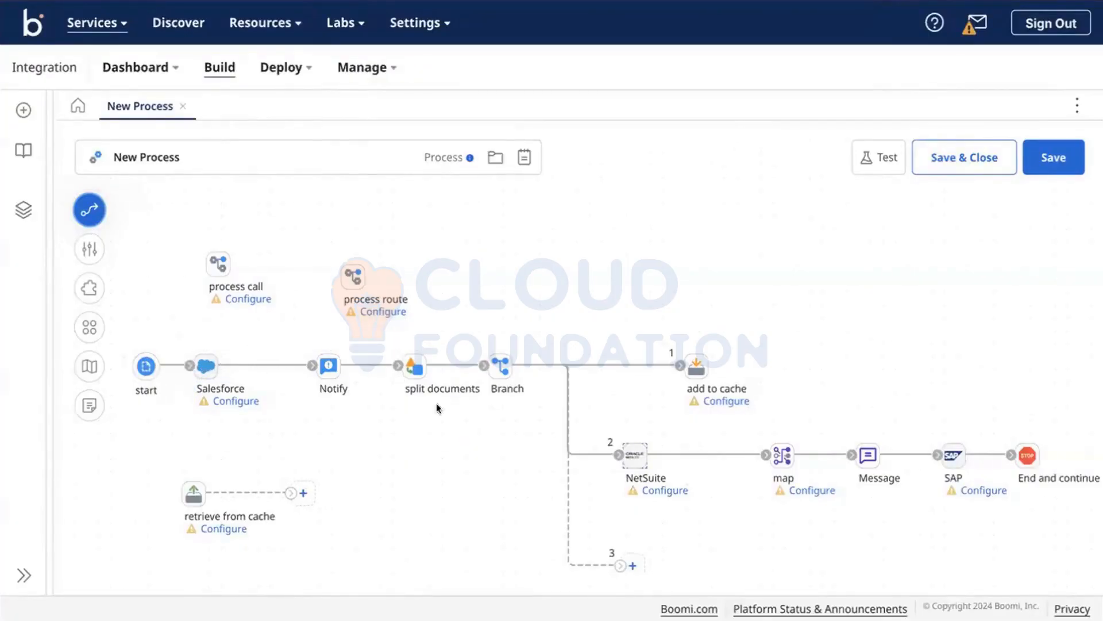
pyautogui.moveTo(406, 358)
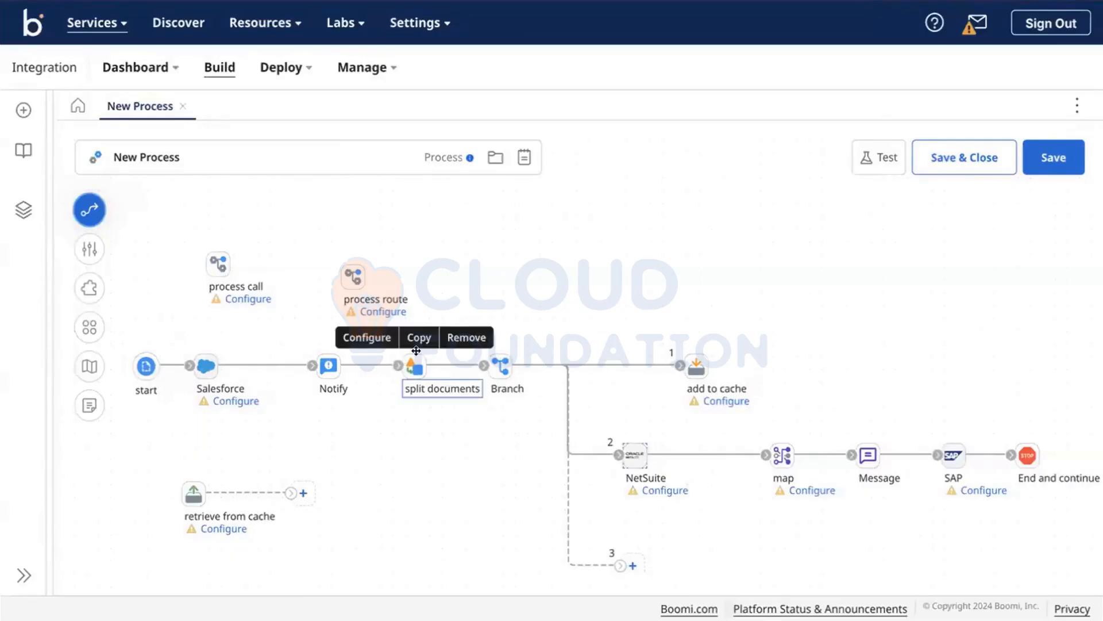
pyautogui.moveTo(674, 371)
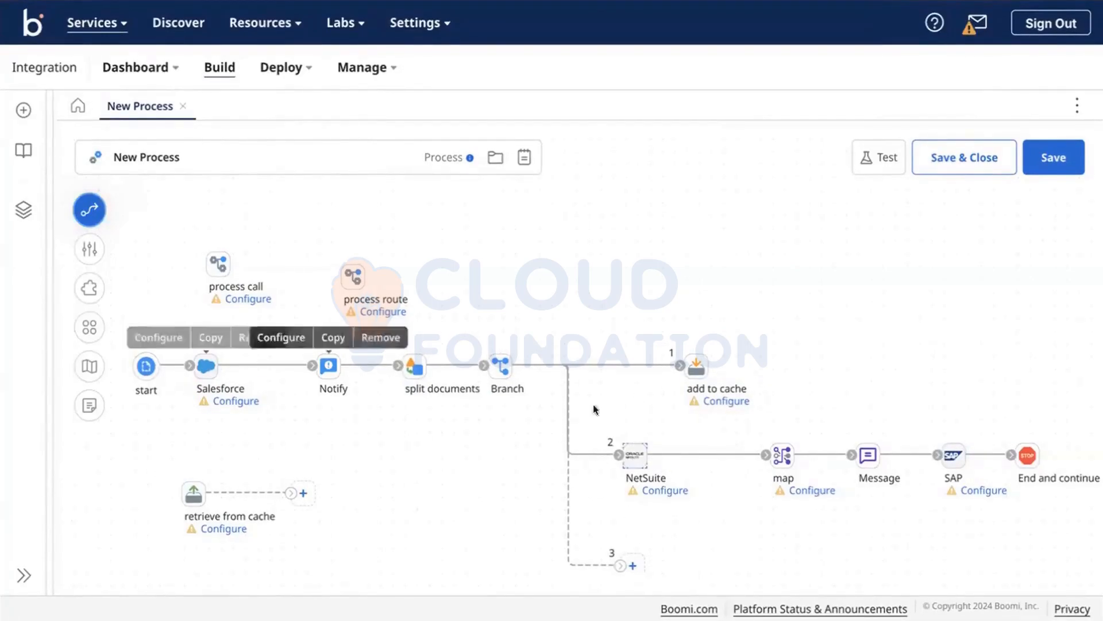
pyautogui.moveTo(648, 469)
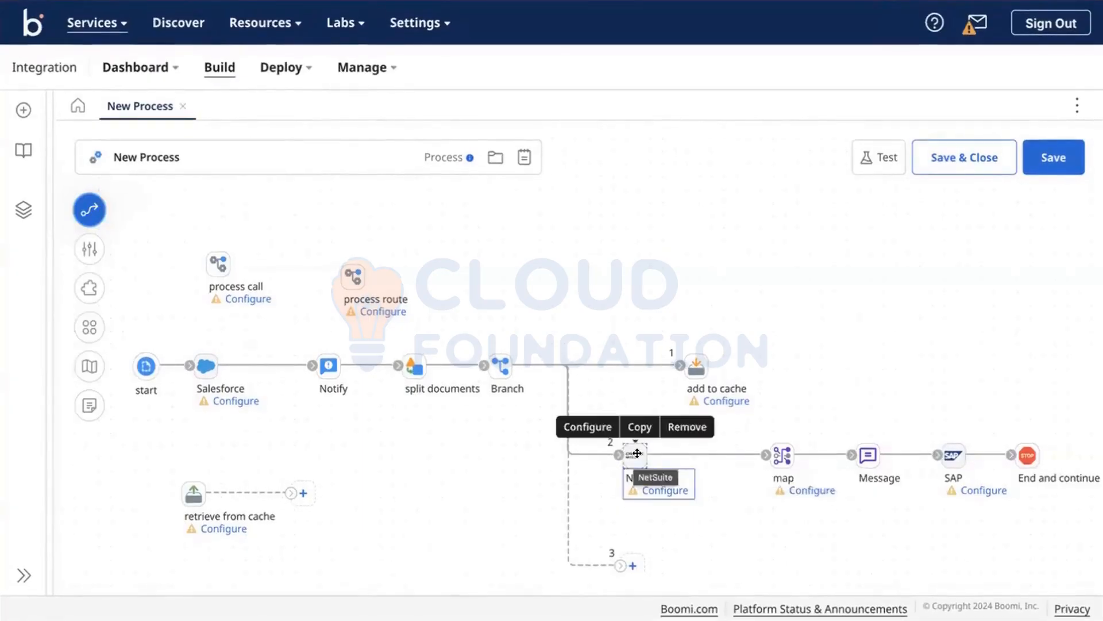
pyautogui.moveTo(683, 409)
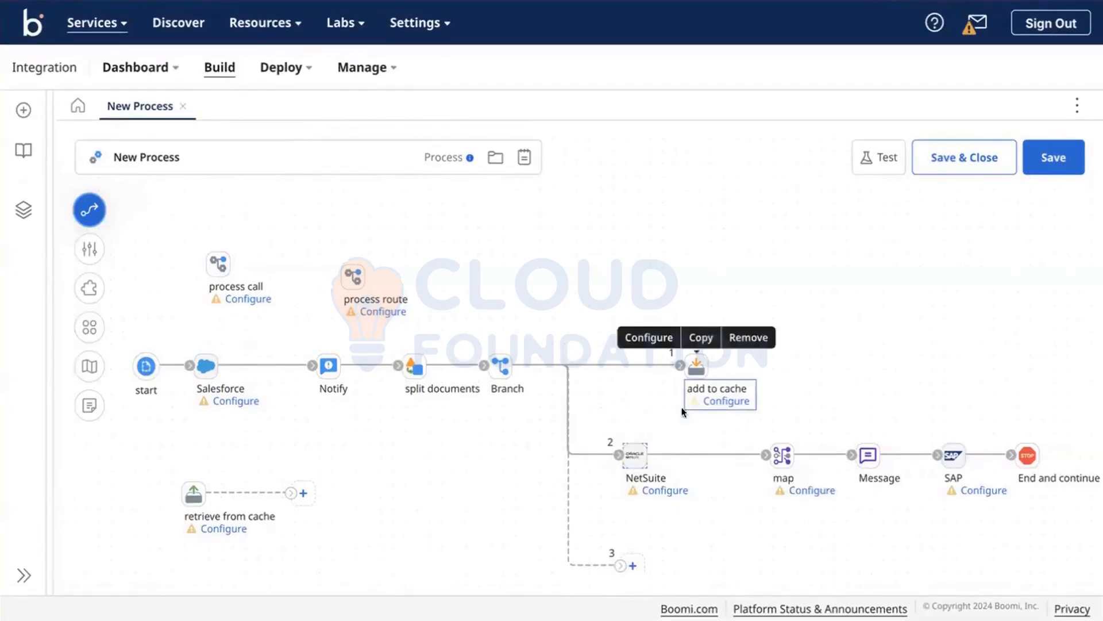
pyautogui.moveTo(634, 447)
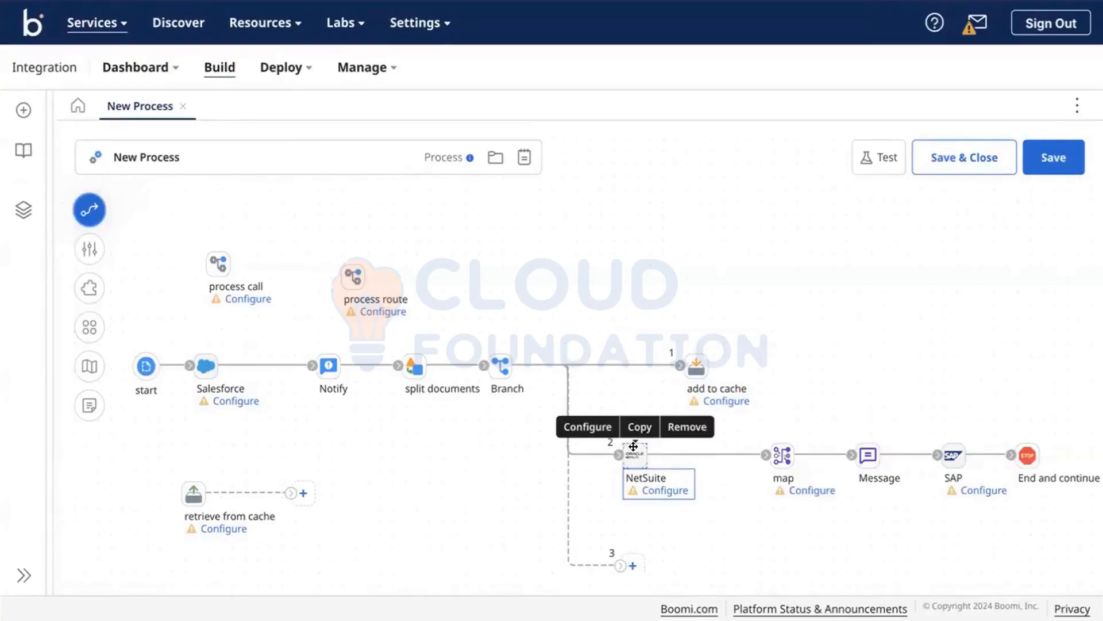
pyautogui.moveTo(782, 454)
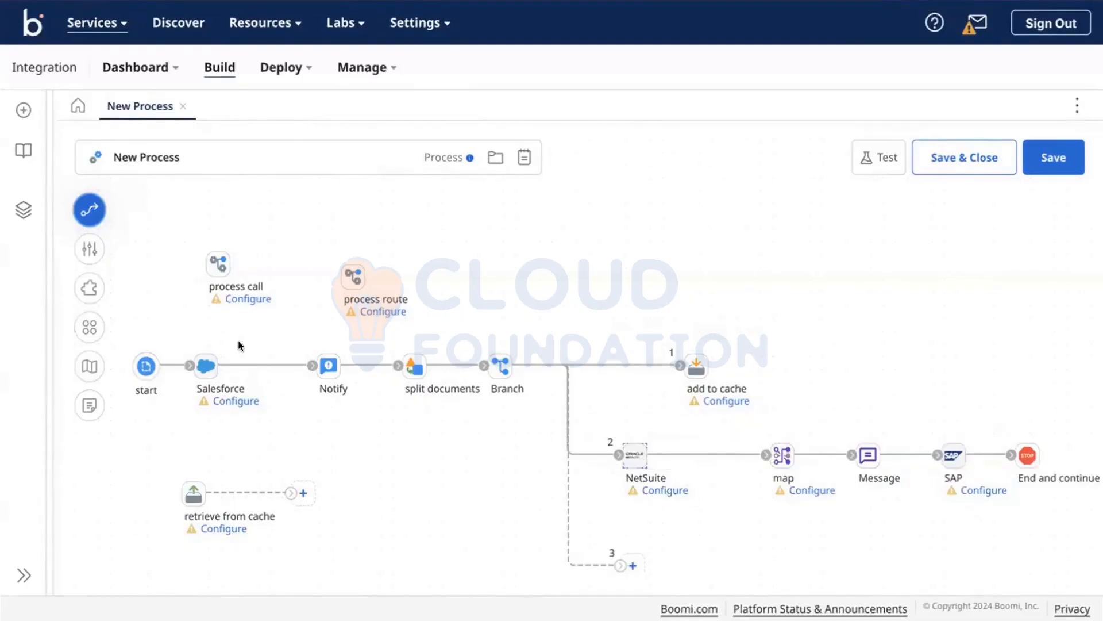
pyautogui.click(696, 363)
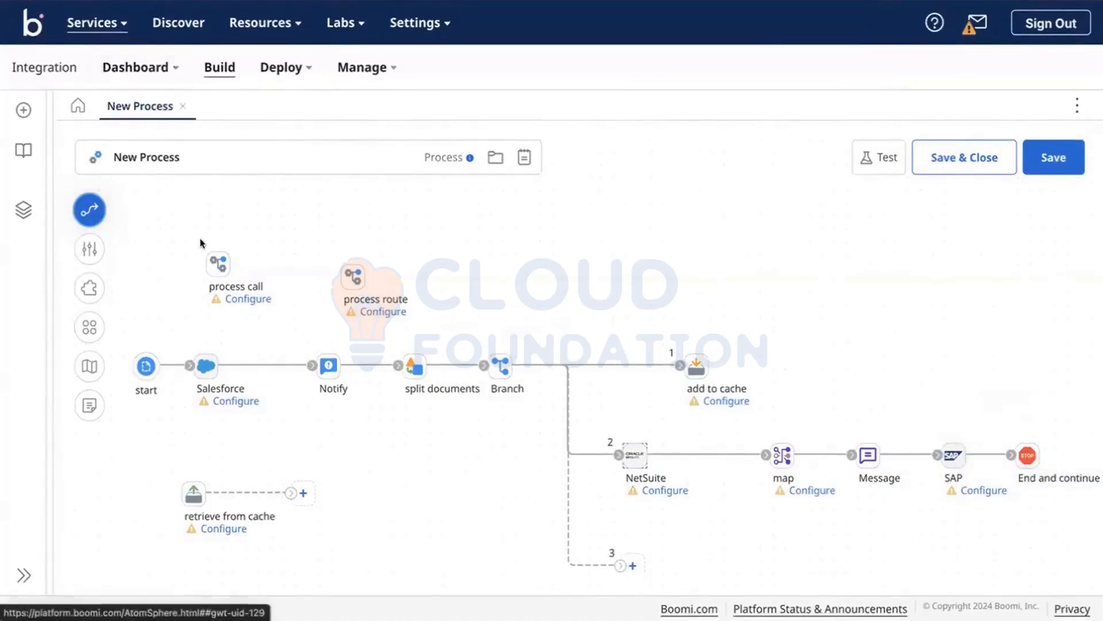
pyautogui.scroll(-1, 475, 311)
pyautogui.scroll(1, 215, 240)
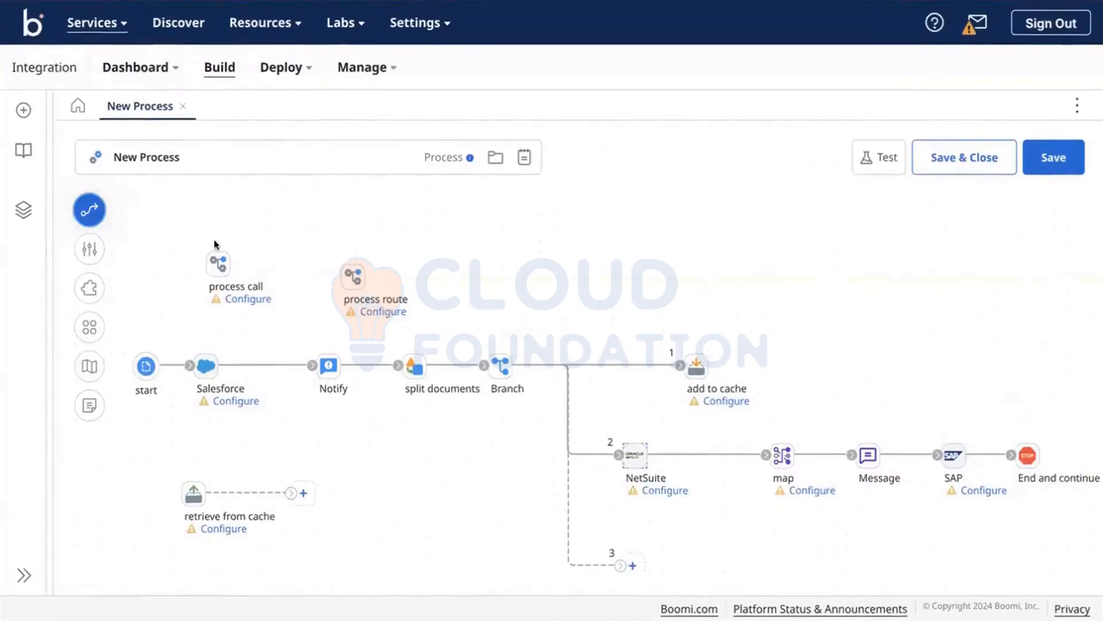
# Step: Find the Mail connector, place it below NetSuite, and connect it to Branch path 3
pyautogui.click(86, 215)
pyautogui.write('m')
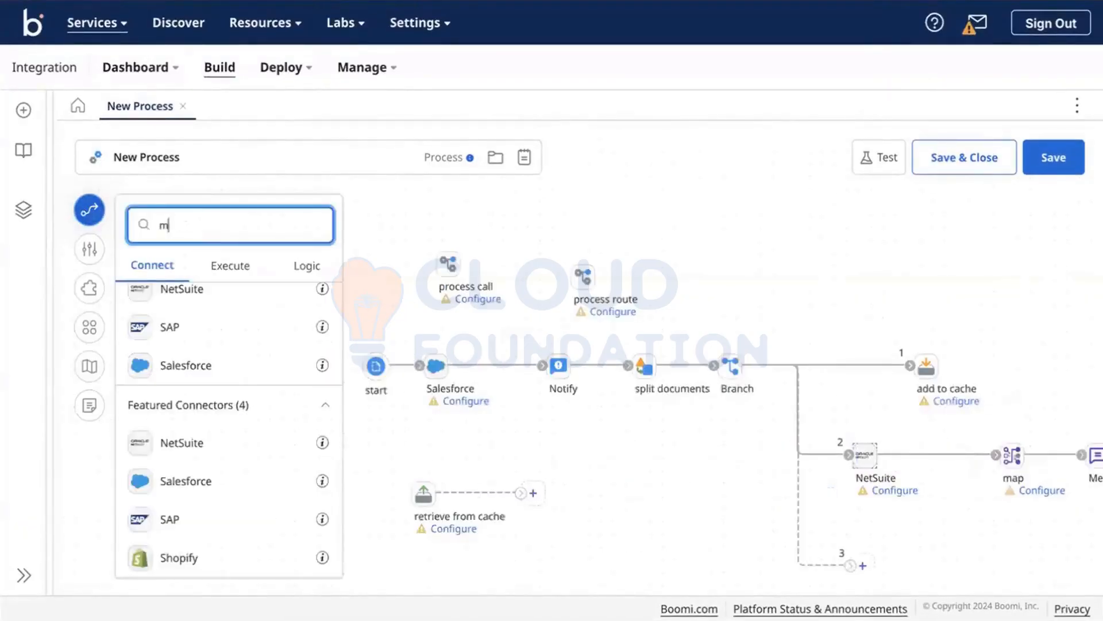
pyautogui.write('ail')
pyautogui.moveTo(194, 290); pyautogui.dragTo(969, 542)
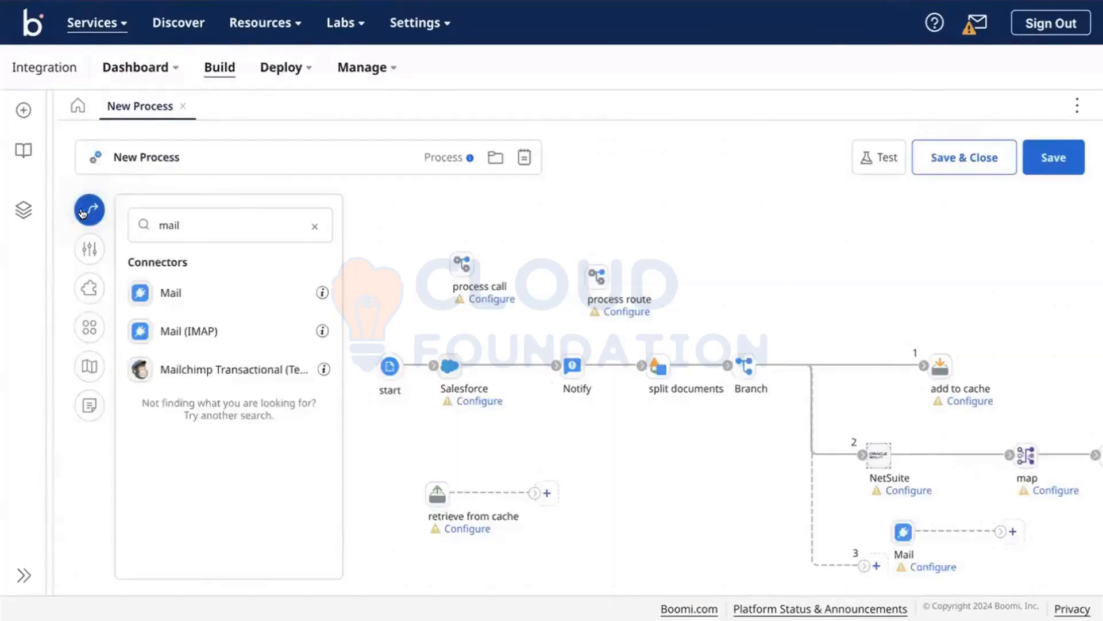
pyautogui.click(86, 212)
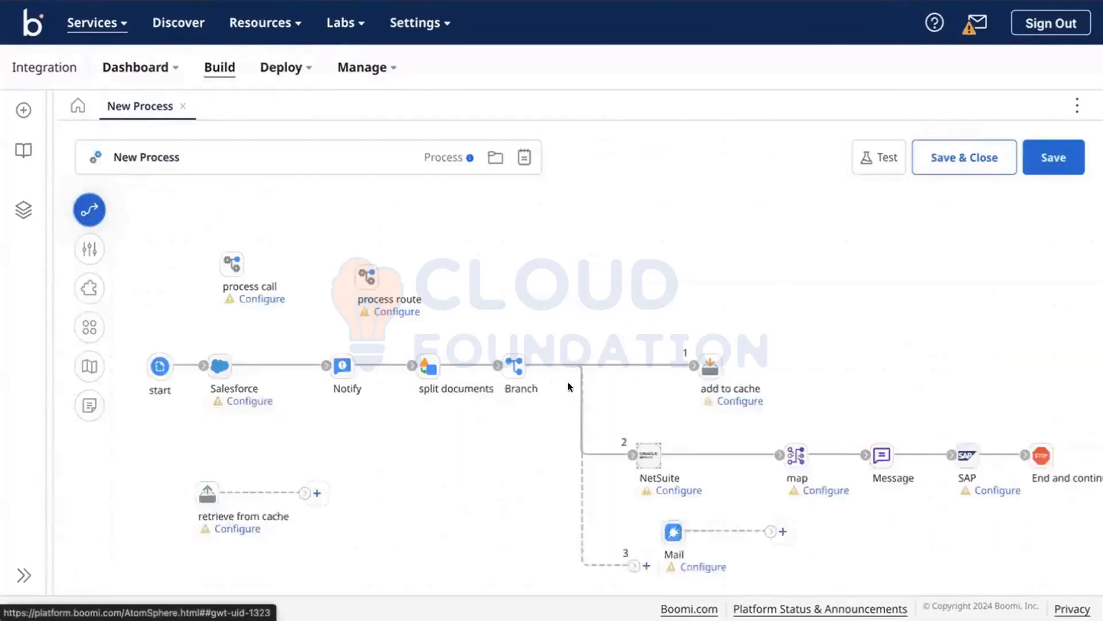
pyautogui.moveTo(674, 530)
pyautogui.mouseDown()
pyautogui.moveTo(671, 509)
pyautogui.moveTo(644, 532)
pyautogui.moveTo(667, 531)
pyautogui.moveTo(654, 524)
pyautogui.mouseUp()
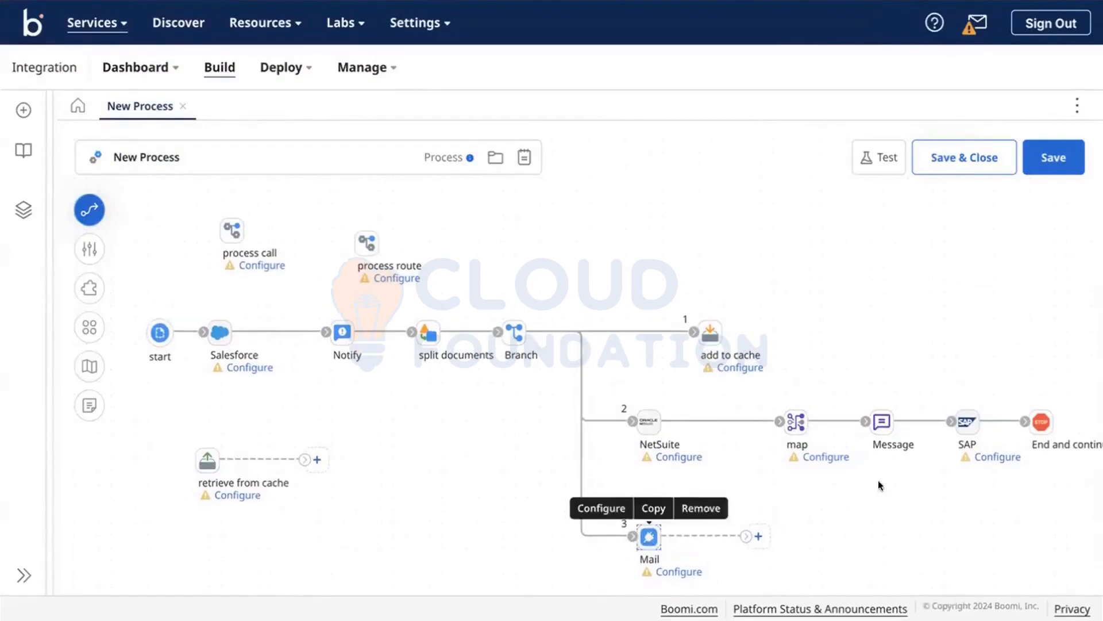
# Step: Copy the End and continue step from the SAP row, paste it beside Mail, and connect Mail to it
pyautogui.moveTo(1041, 407)
pyautogui.click(1050, 371)
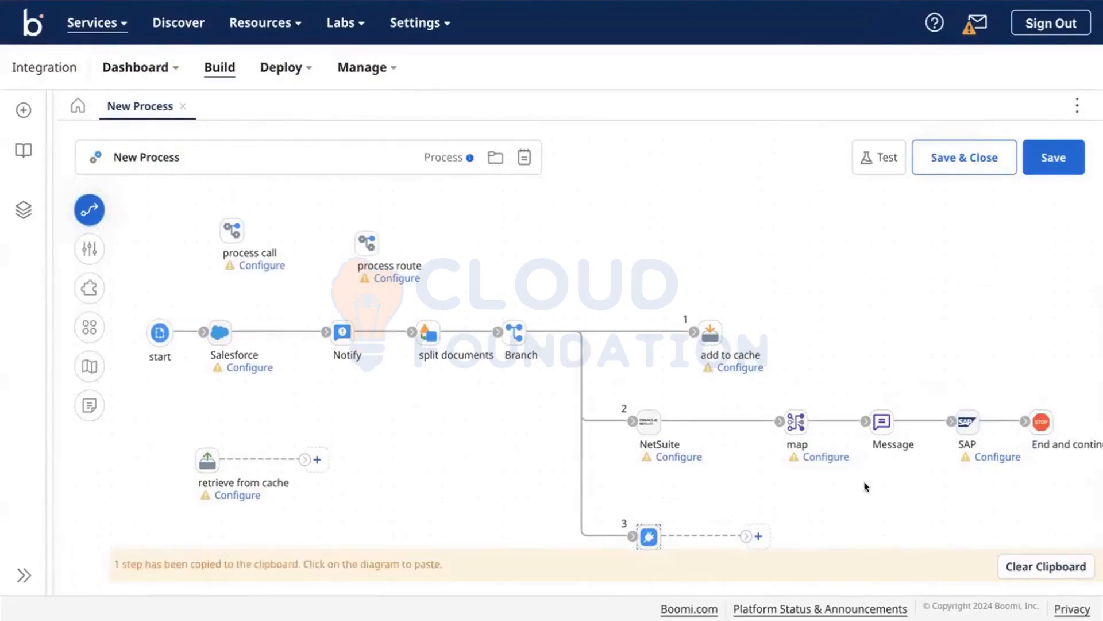
pyautogui.click(788, 499)
pyautogui.moveTo(742, 535); pyautogui.dragTo(769, 526)
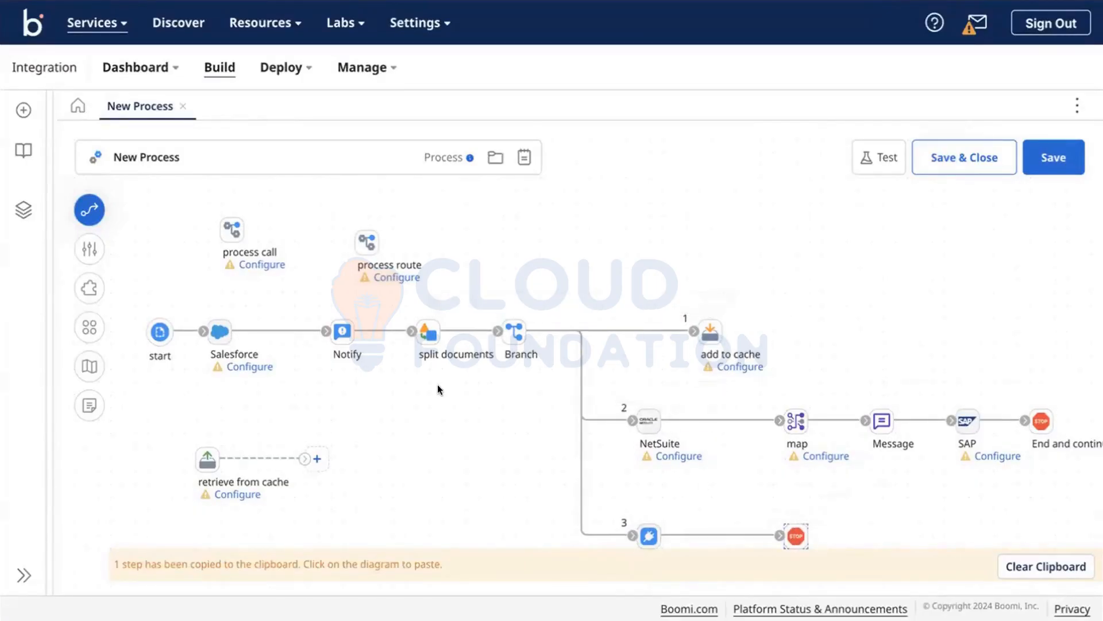
pyautogui.scroll(-1, 438, 389)
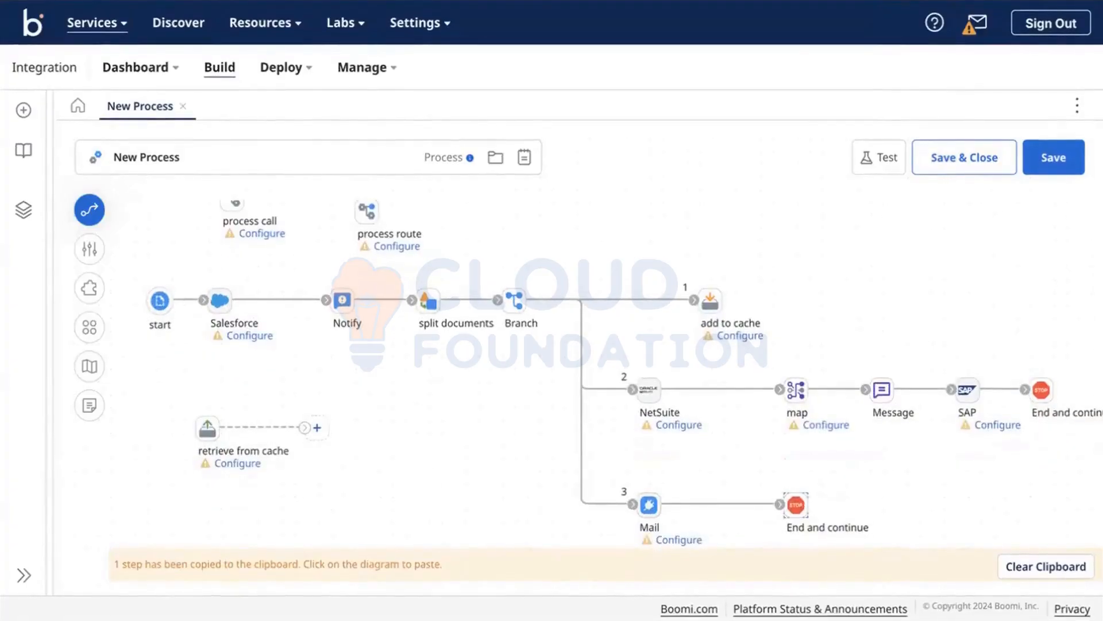
pyautogui.hotkey('ctrl', 'Tab')
pyautogui.scroll(1, 347, 398)
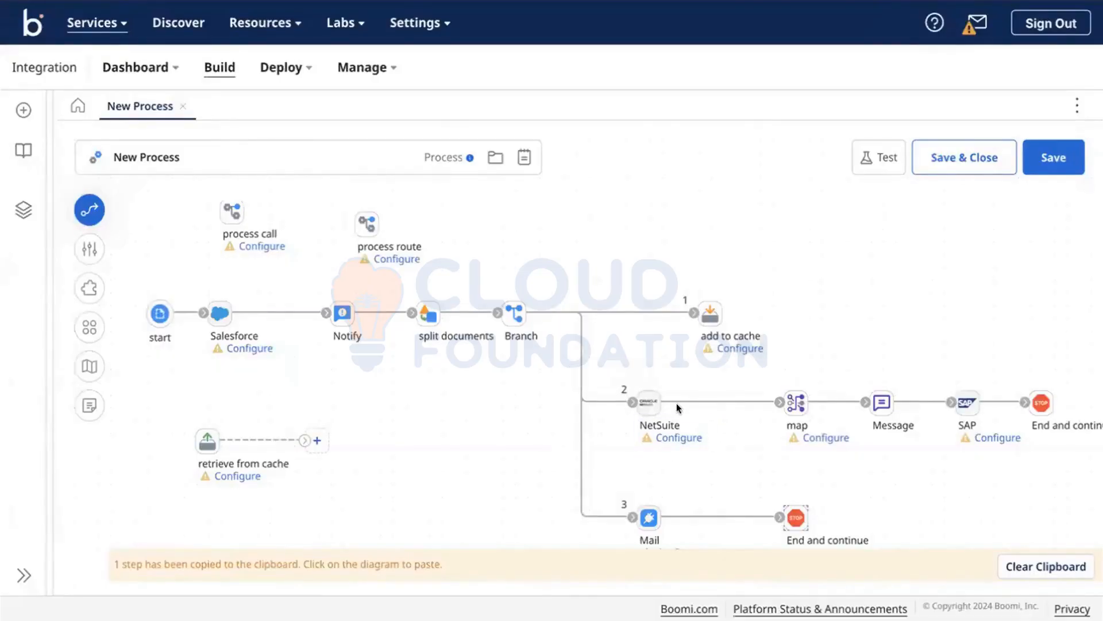
pyautogui.moveTo(649, 401)
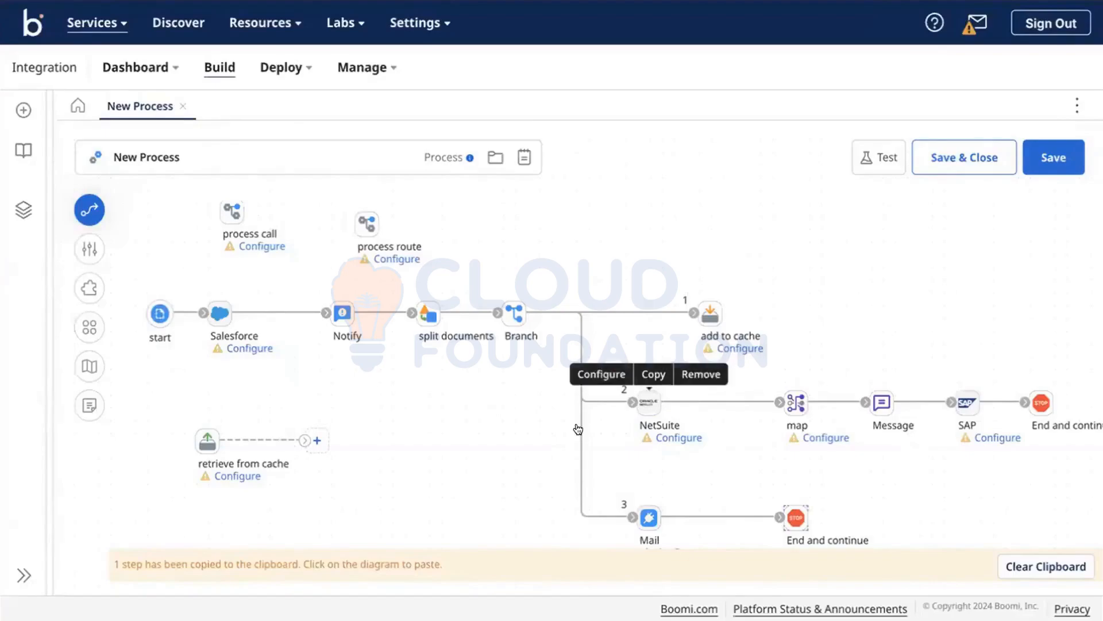
pyautogui.hscroll(1, 700, 457)
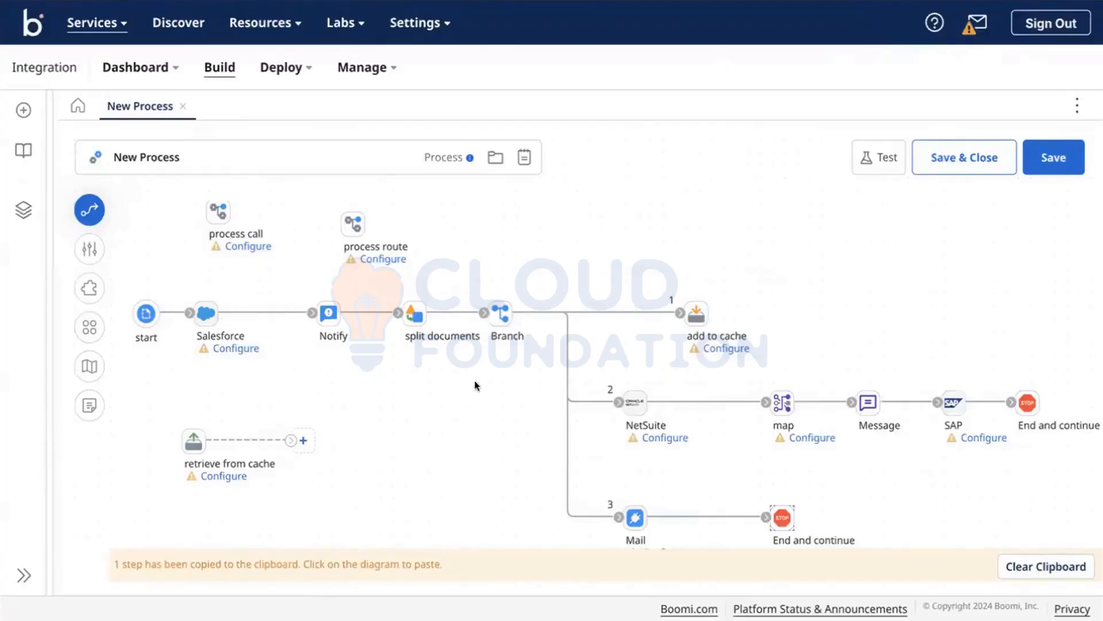
pyautogui.click(692, 312)
# Step: Remove the split documents step from the process and connect Notify directly to Branch
pyautogui.moveTo(412, 304)
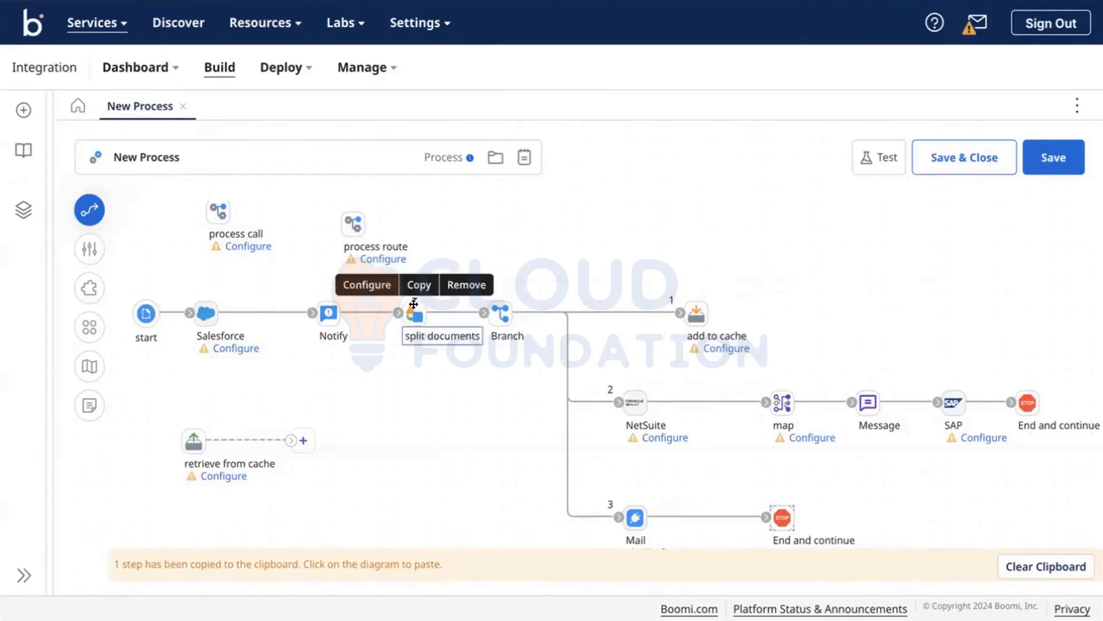
pyautogui.click(449, 285)
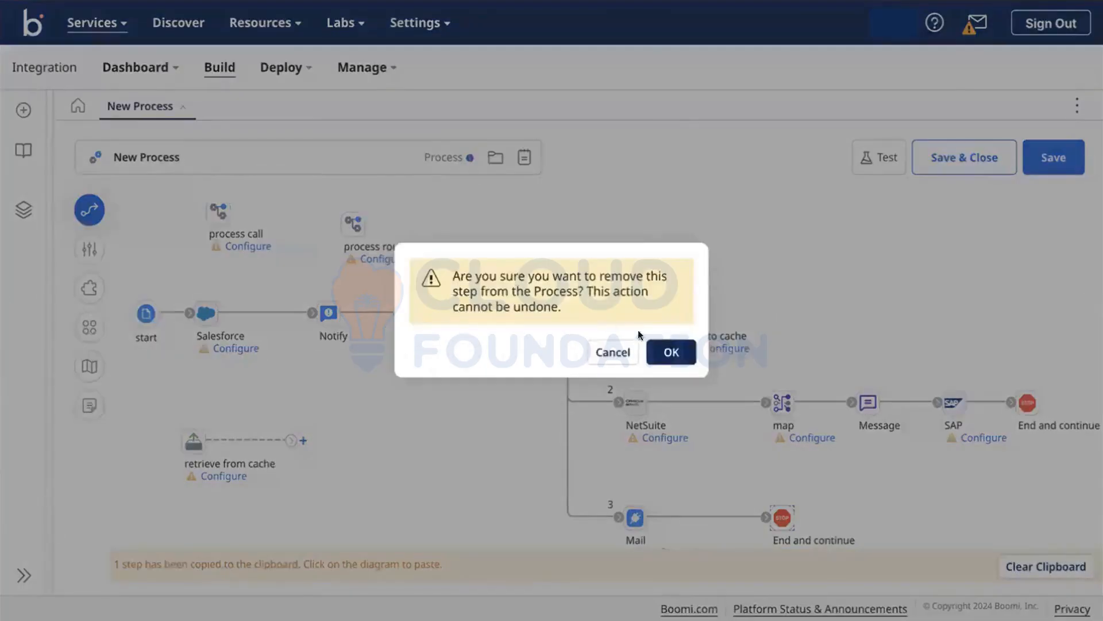
pyautogui.click(662, 351)
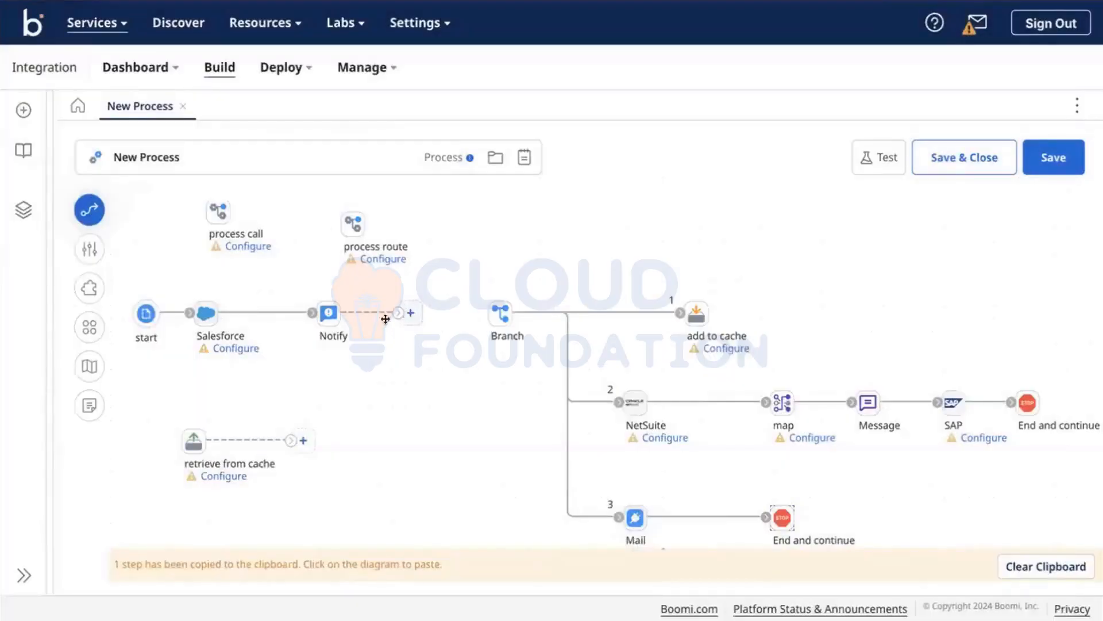
pyautogui.moveTo(392, 311); pyautogui.dragTo(492, 312)
pyautogui.moveTo(492, 312)
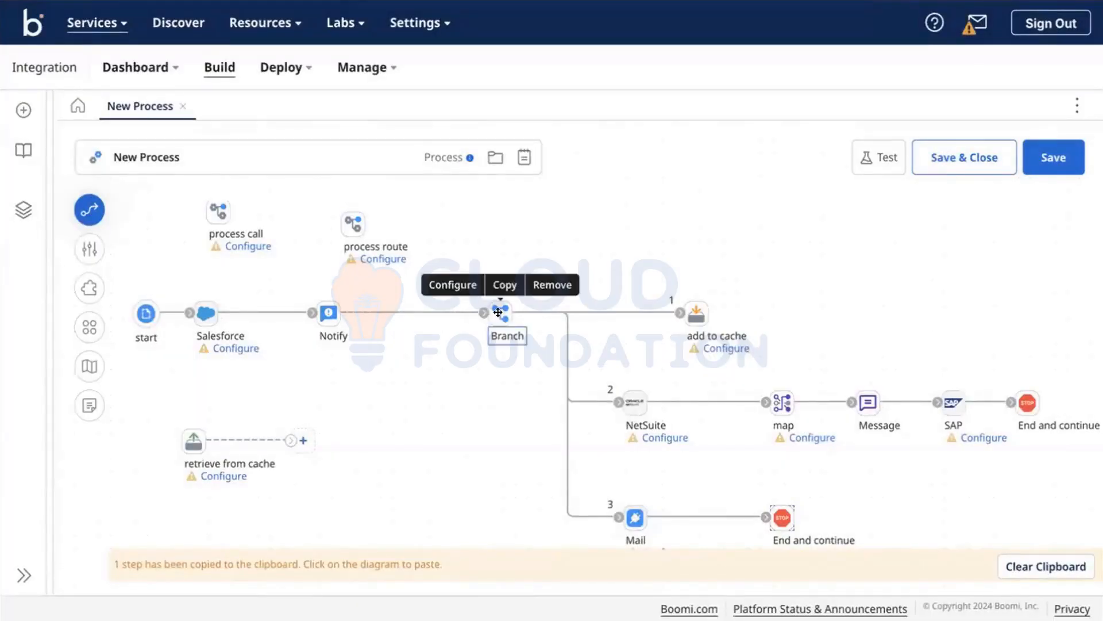
# Step: Shift Notify and Salesforce slightly towards Branch along the main row
pyautogui.moveTo(328, 313)
pyautogui.mouseDown()
pyautogui.moveTo(431, 317)
pyautogui.moveTo(322, 313)
pyautogui.moveTo(343, 314)
pyautogui.mouseUp()
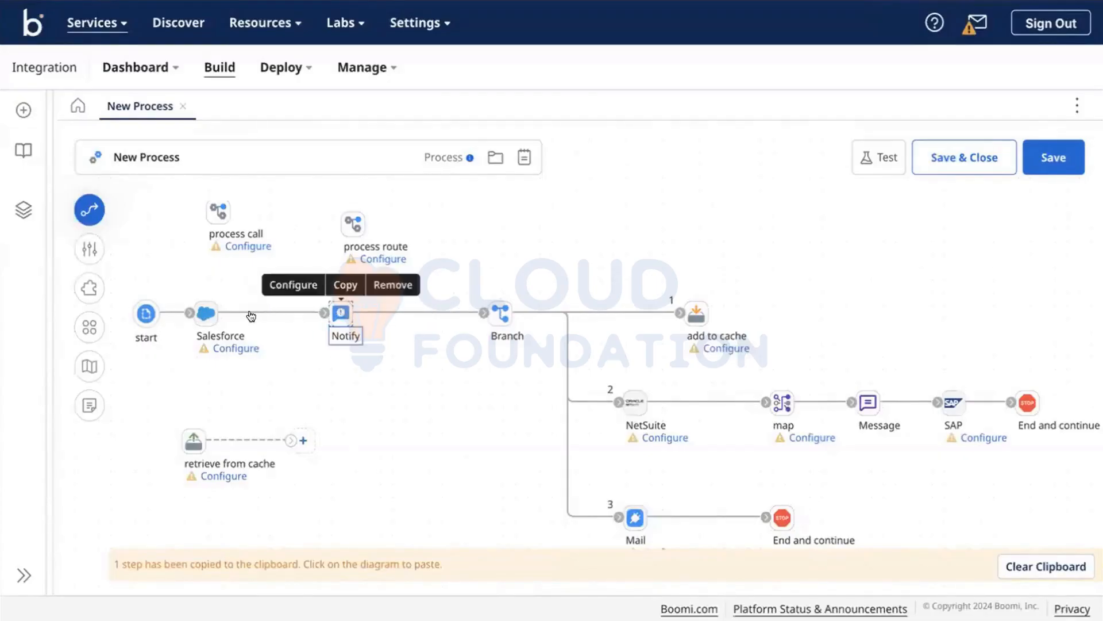
pyautogui.moveTo(208, 311)
pyautogui.moveTo(208, 311); pyautogui.dragTo(231, 312)
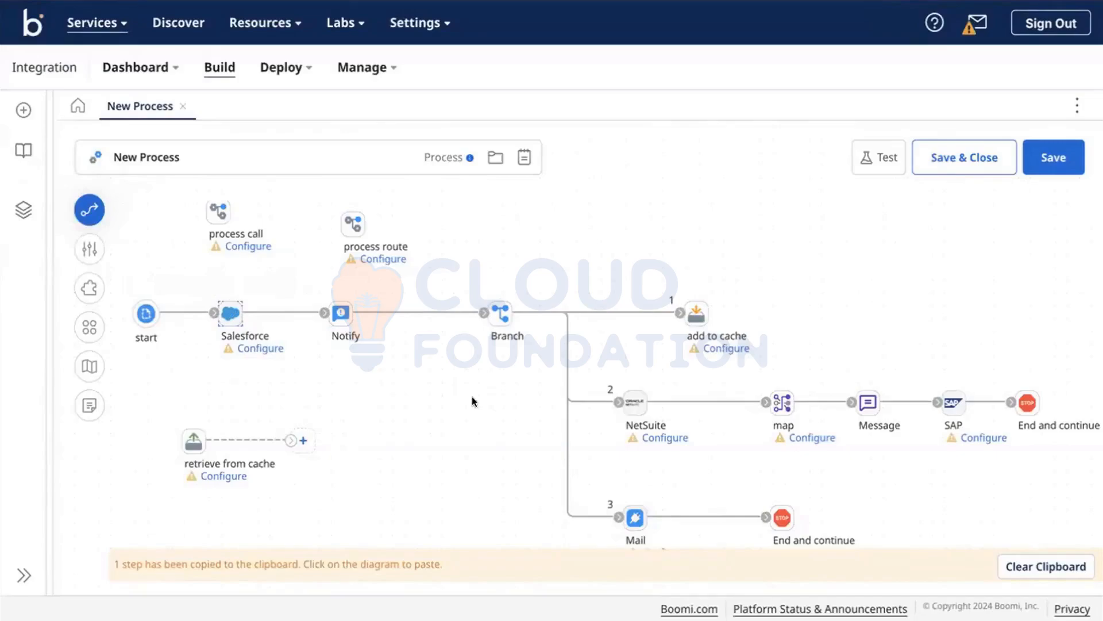
# Step: Detach Notify from Branch and leave its open connector end just after Notify
pyautogui.scroll(-1, 474, 401)
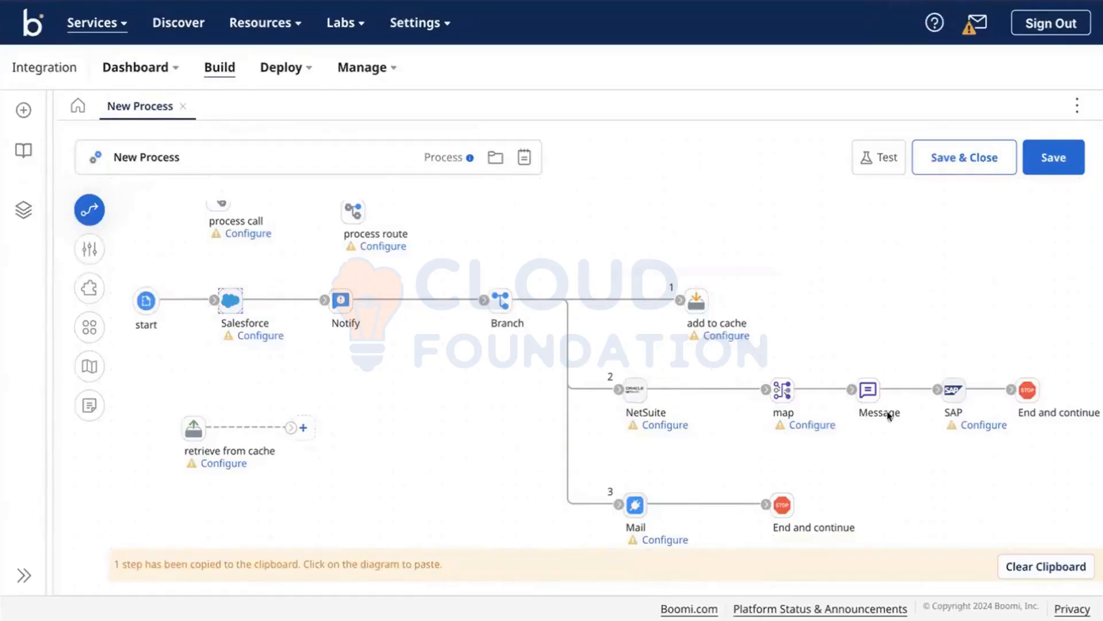
pyautogui.moveTo(776, 383)
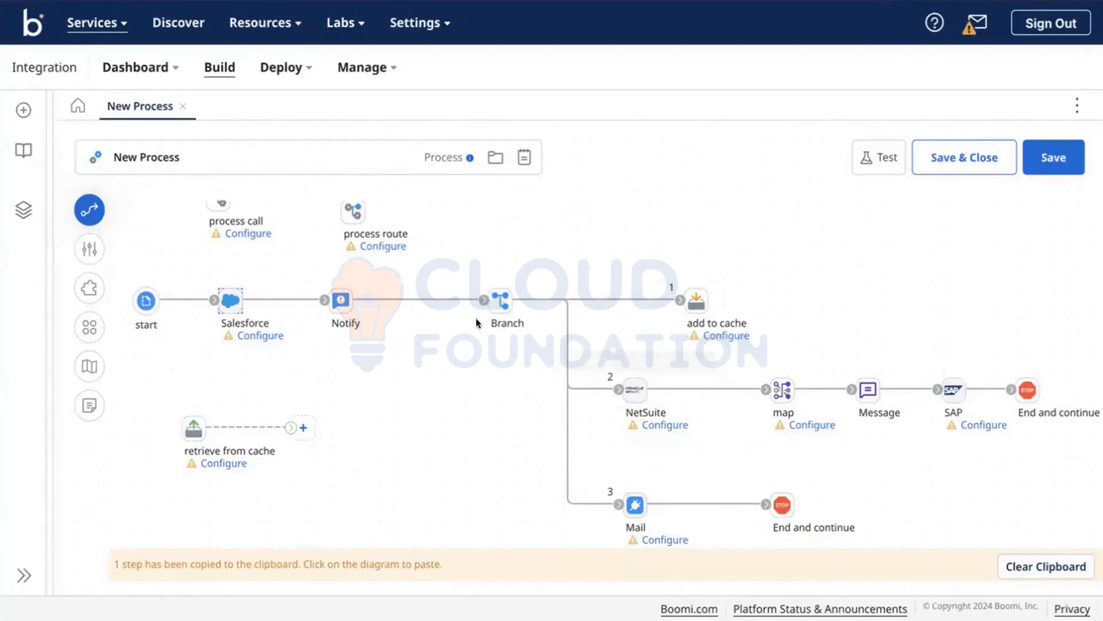
pyautogui.moveTo(487, 294)
pyautogui.moveTo(484, 299); pyautogui.dragTo(384, 296)
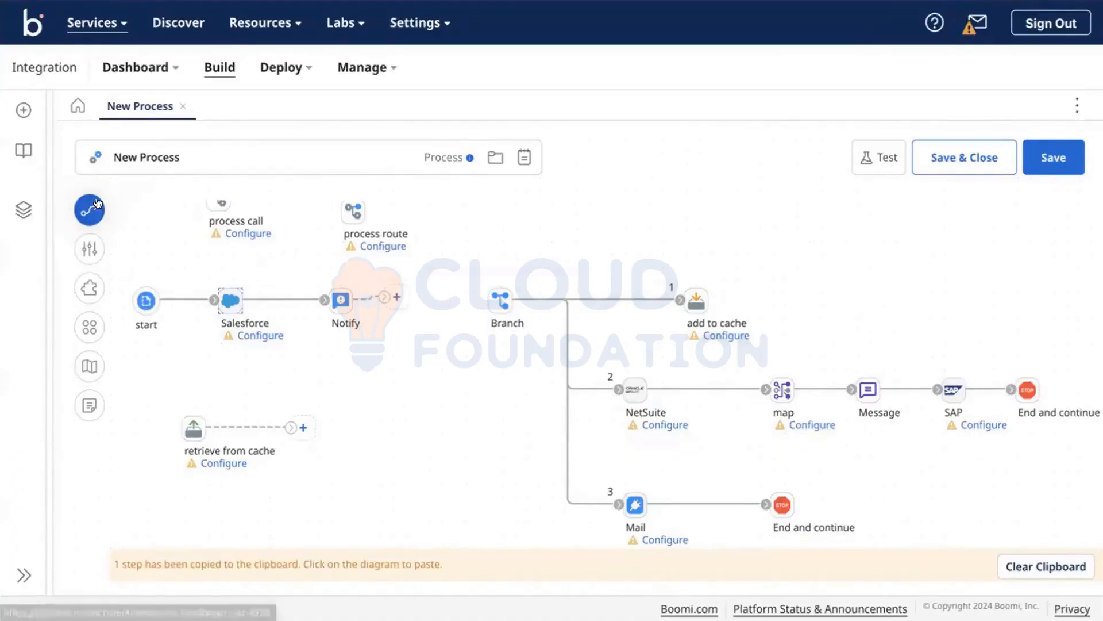
# Step: Paste a copy of the map step between Notify and Branch, connect it to both, and align it with the row
pyautogui.click(89, 209)
pyautogui.click(89, 209)
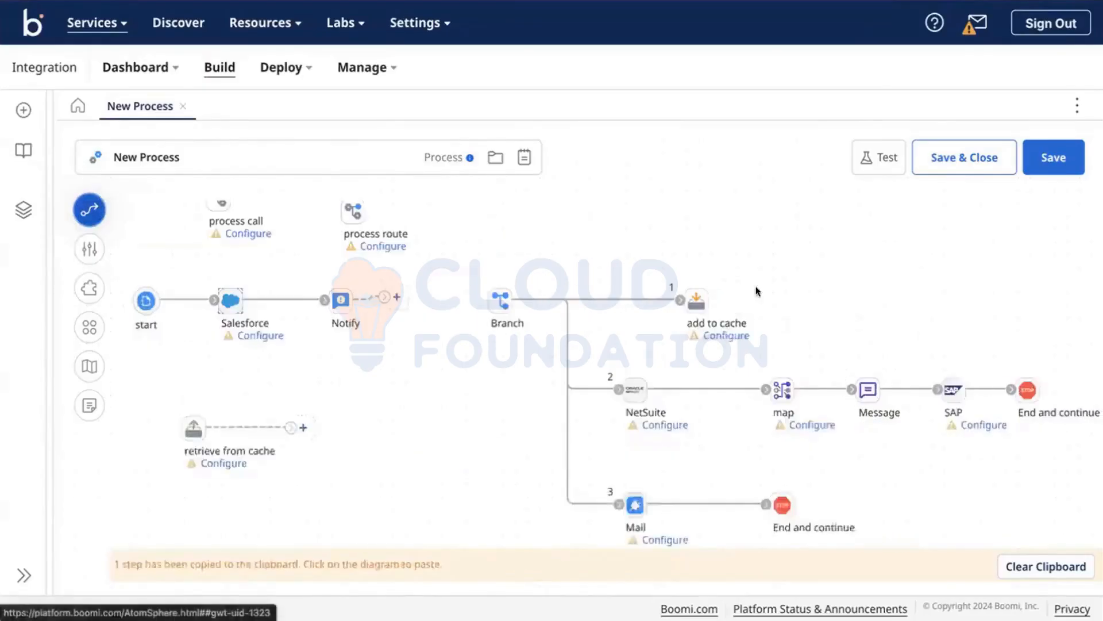
pyautogui.click(425, 300)
pyautogui.click(419, 282)
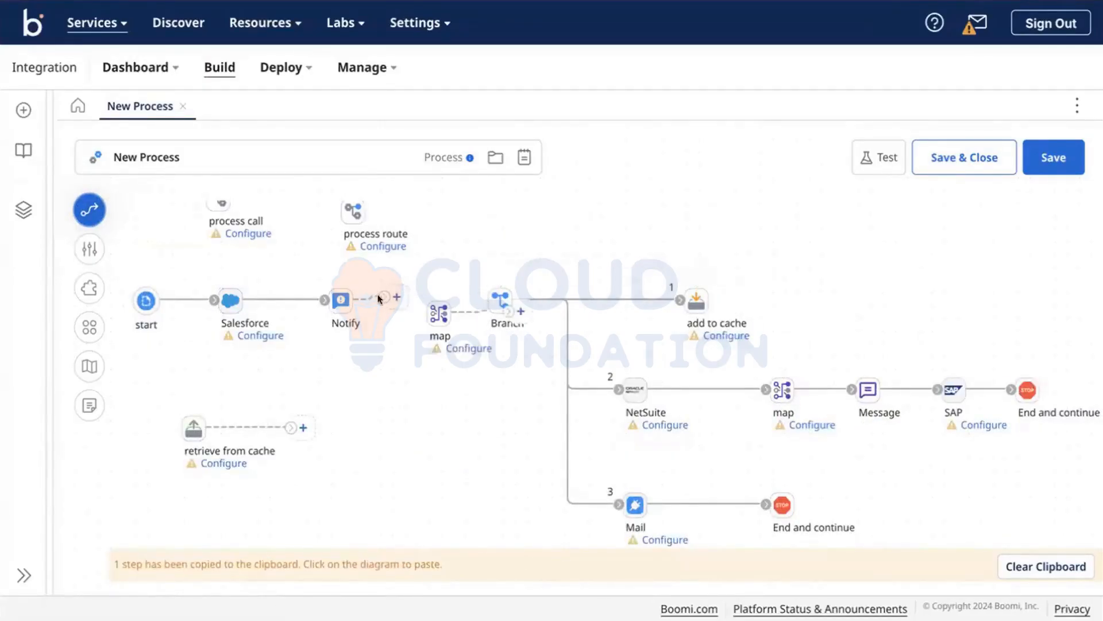
pyautogui.moveTo(429, 307); pyautogui.dragTo(434, 309)
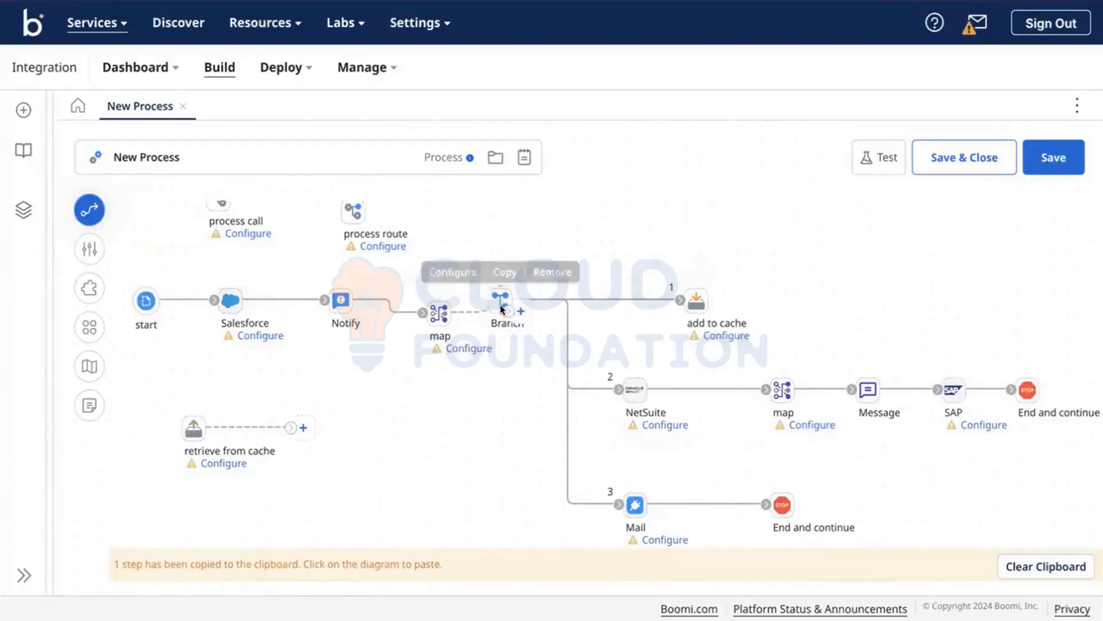
pyautogui.moveTo(509, 310); pyautogui.dragTo(404, 296)
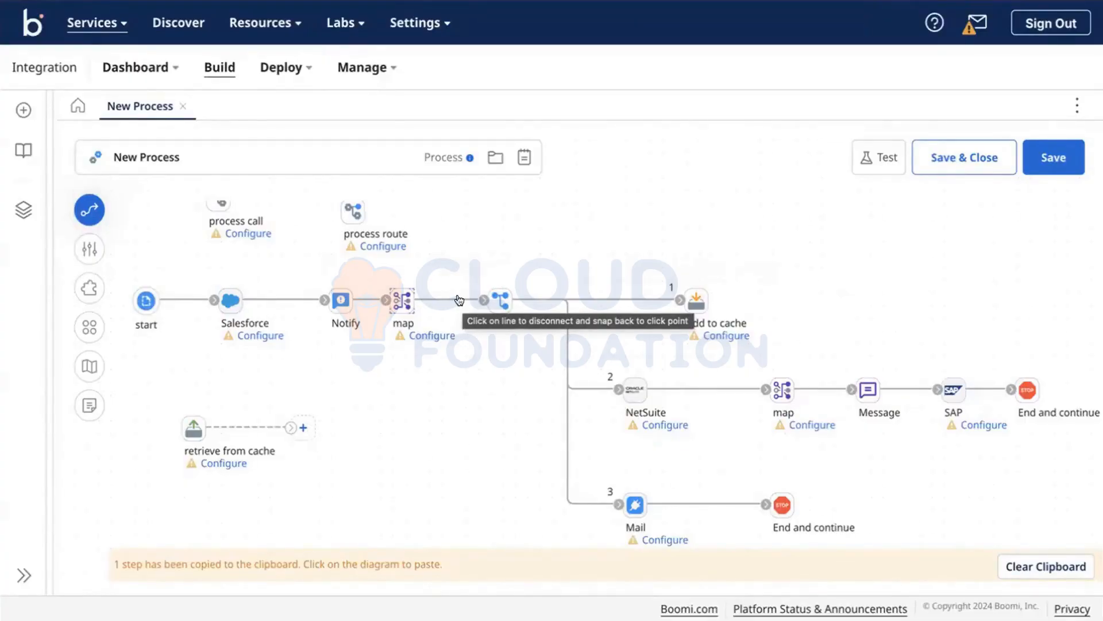
# Step: Check the Branch step's settings, close them without changes, and clear the copied step from the clipboard
pyautogui.click(500, 300)
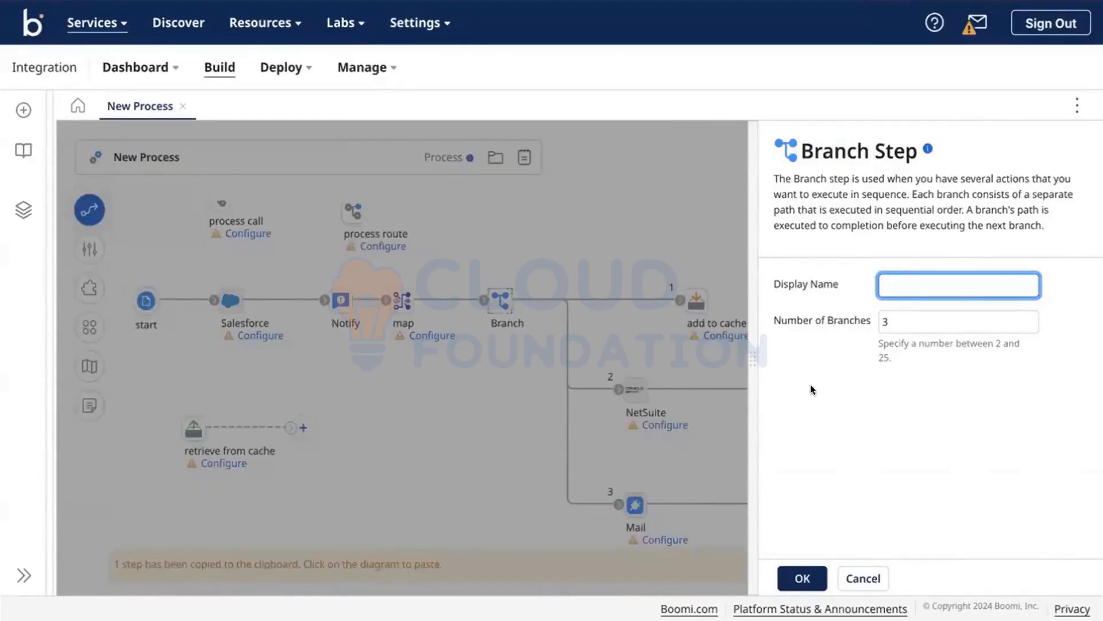
pyautogui.click(664, 502)
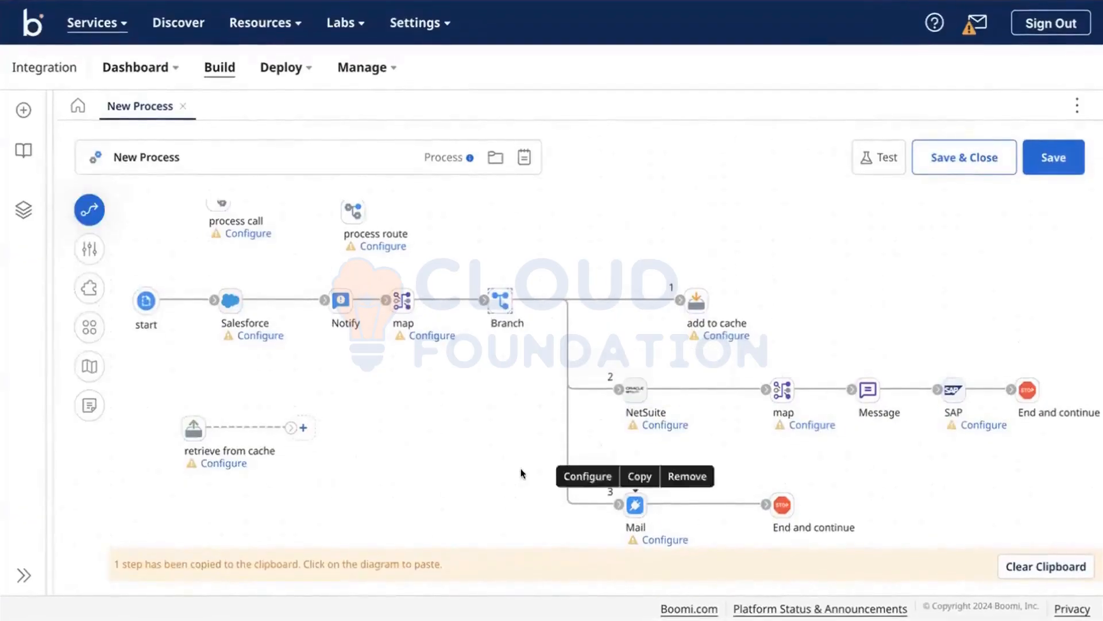
pyautogui.click(1047, 566)
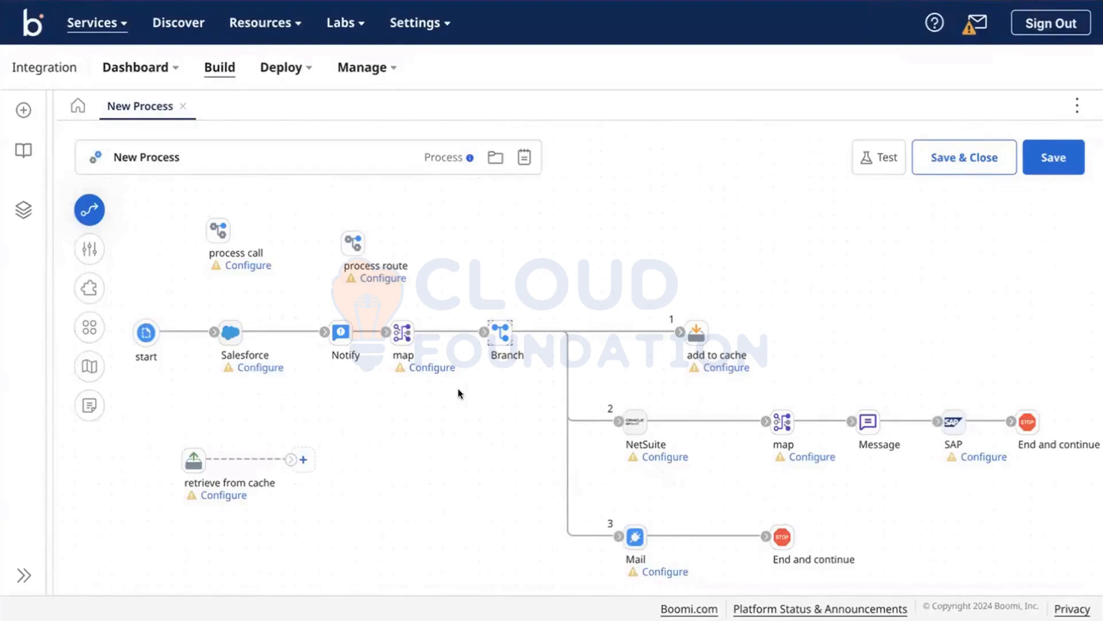
# Step: Detach add to cache from Branch path 1 and move it out of the flow beside retrieve from cache
pyautogui.click(698, 330)
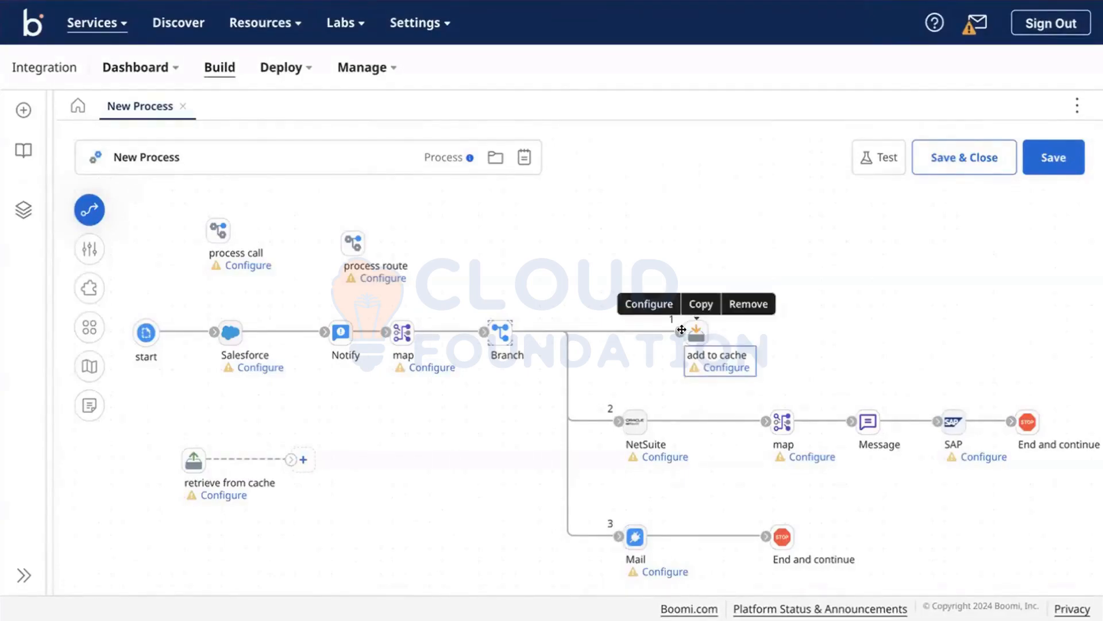
pyautogui.moveTo(680, 333); pyautogui.dragTo(132, 502)
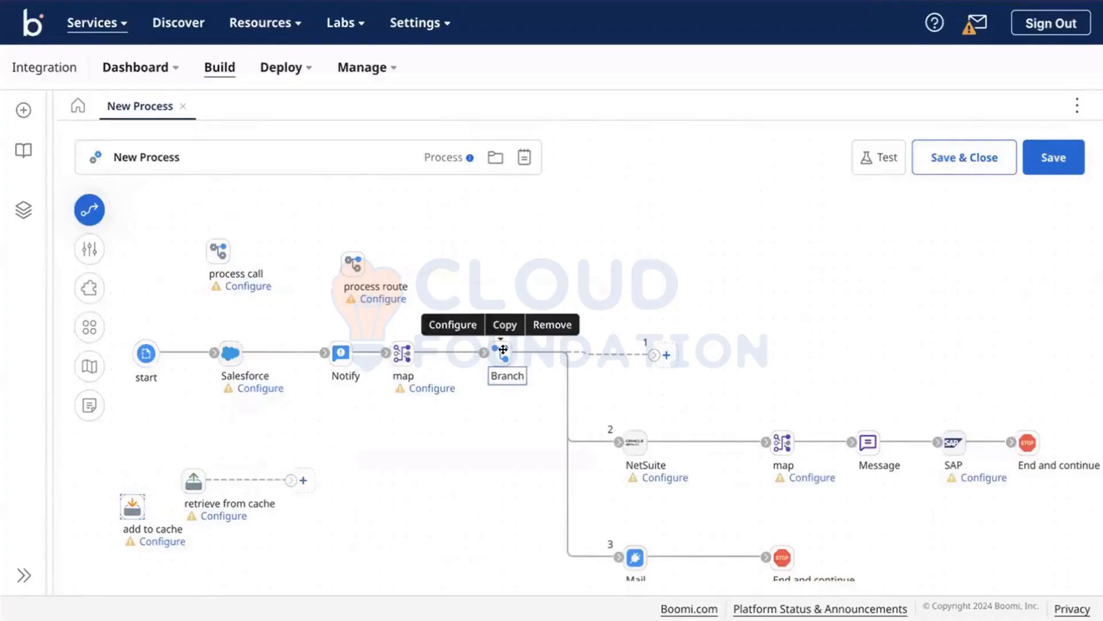
# Step: Set the Branch step's number of branches to 2, and connect path 1 to NetSuite and path 2 to Mail
pyautogui.doubleClick(503, 349)
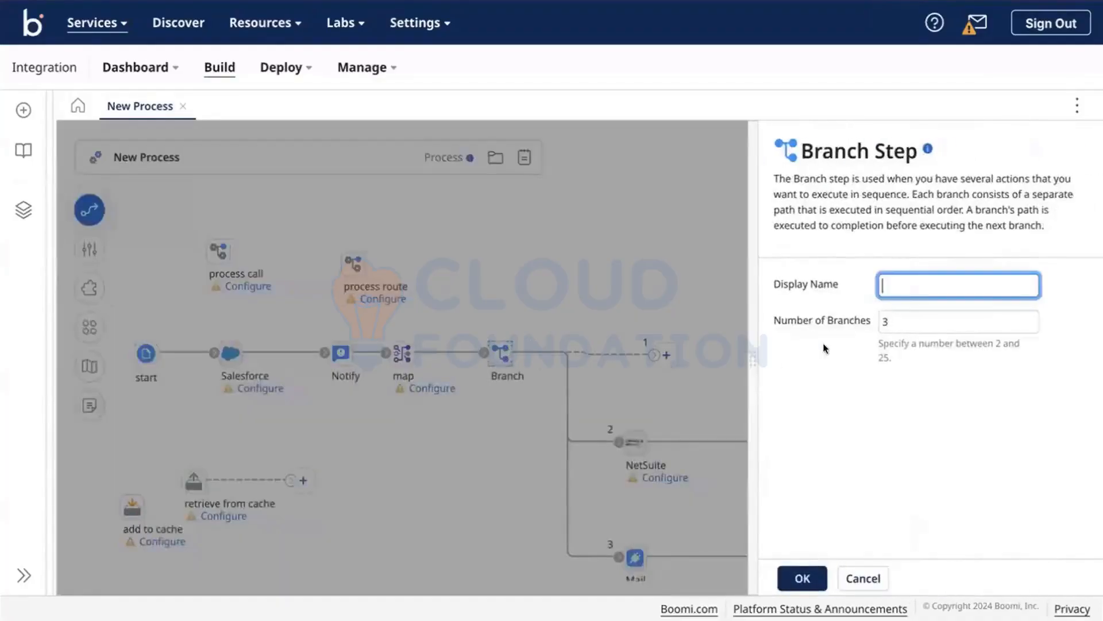
pyautogui.click(911, 329)
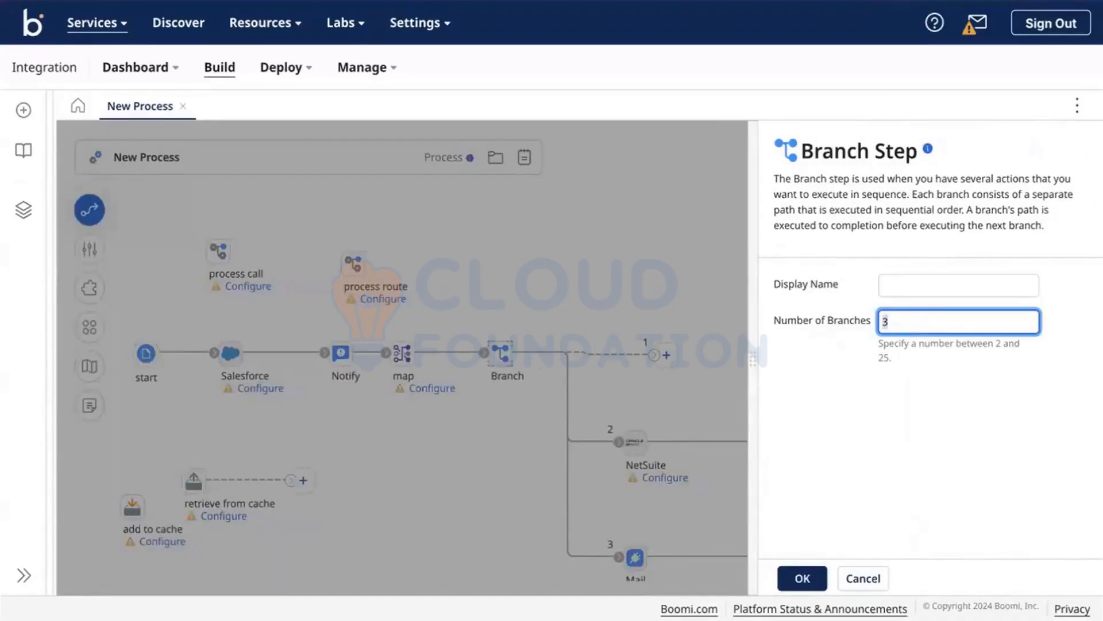
pyautogui.press('BackSpace')
pyautogui.write('2')
pyautogui.click(796, 574)
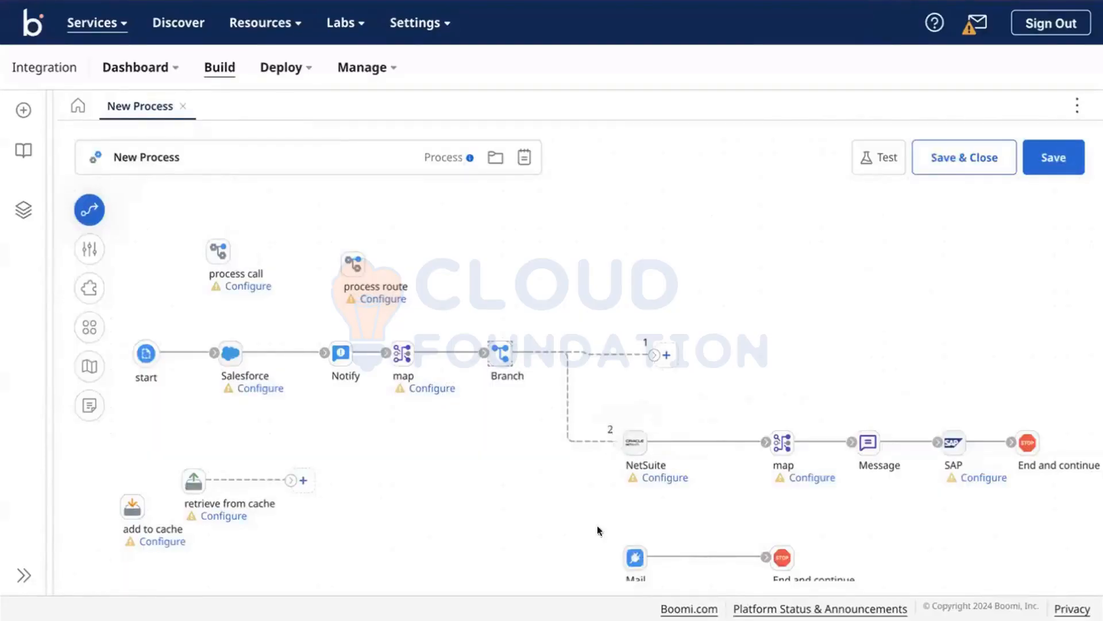
pyautogui.moveTo(598, 530); pyautogui.dragTo(619, 557)
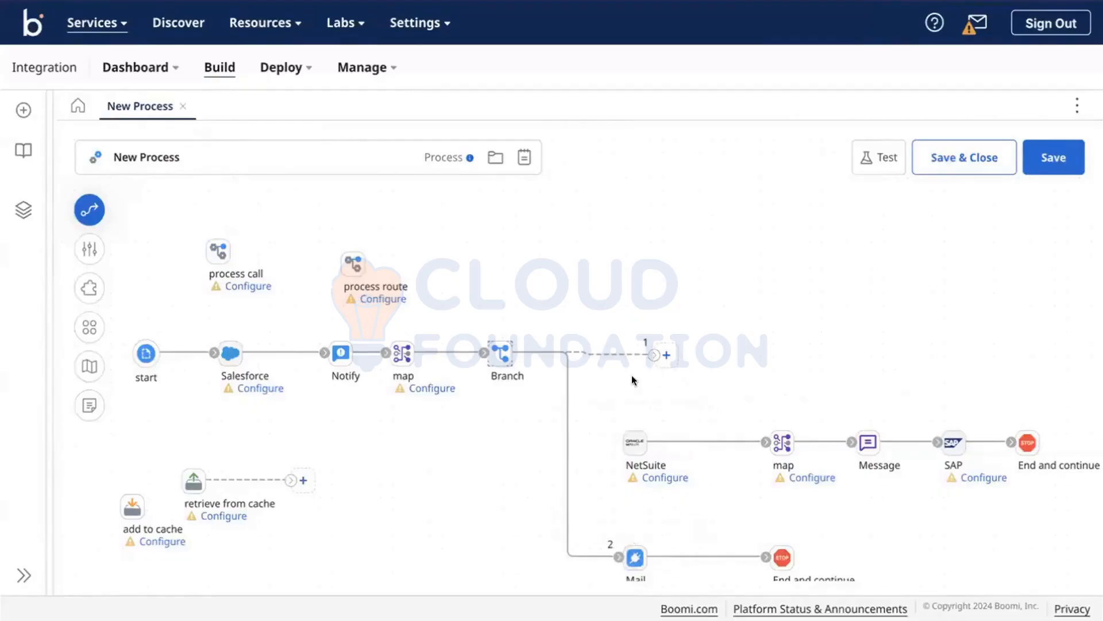
pyautogui.moveTo(654, 355); pyautogui.dragTo(619, 442)
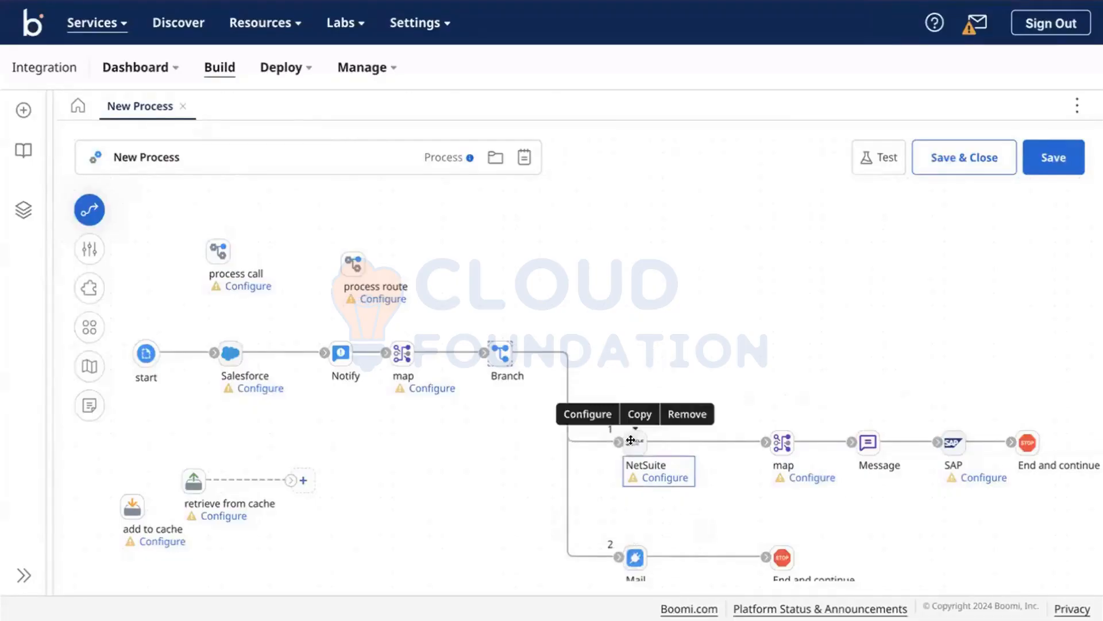
# Step: Move the retrieve from cache step slightly higher, farther from add to cache
pyautogui.click(701, 348)
pyautogui.scroll(-1, 450, 378)
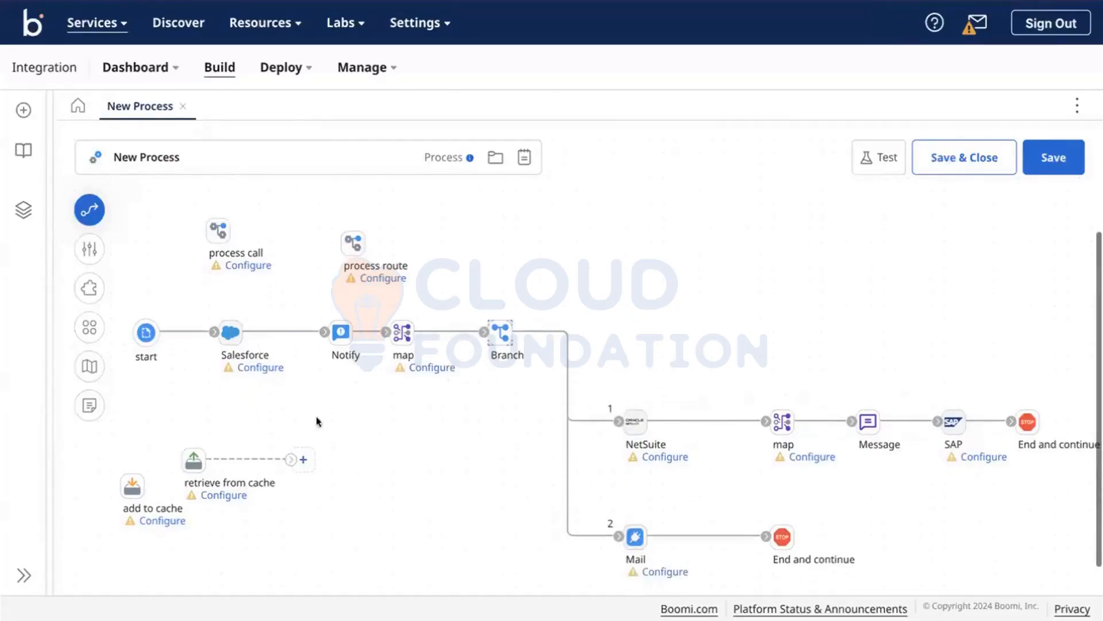
pyautogui.click(200, 451)
pyautogui.moveTo(199, 451); pyautogui.dragTo(199, 426)
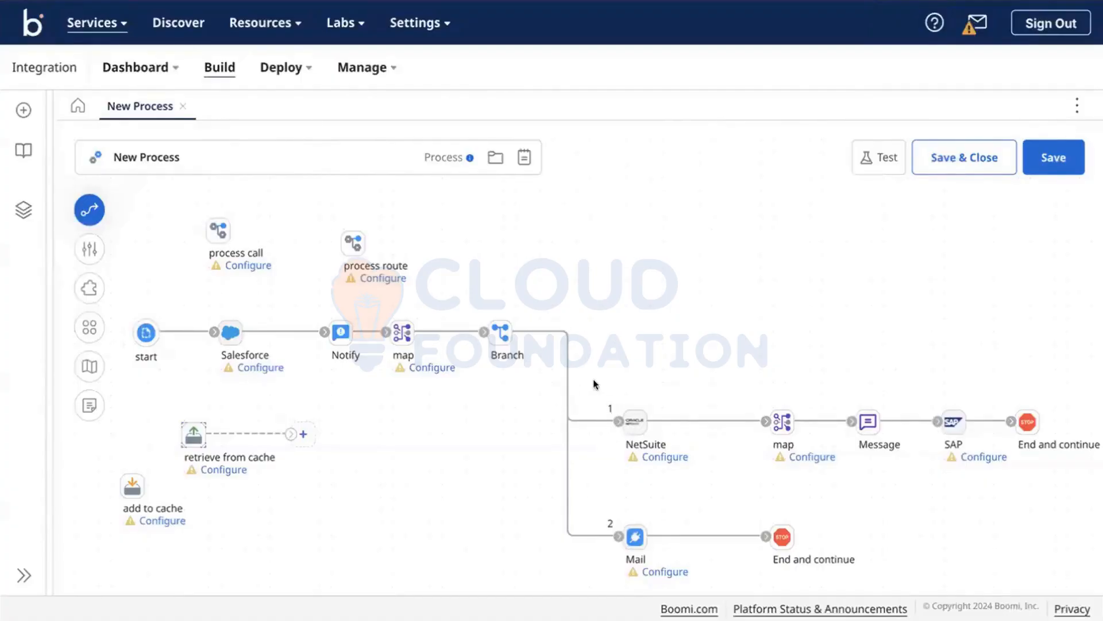
# Step: Move the whole path 1 row, from NetSuite to its End and continue step, up to roughly the level of the Branch step
pyautogui.moveTo(593, 380); pyautogui.dragTo(1051, 460)
pyautogui.moveTo(1023, 414); pyautogui.dragTo(1027, 345)
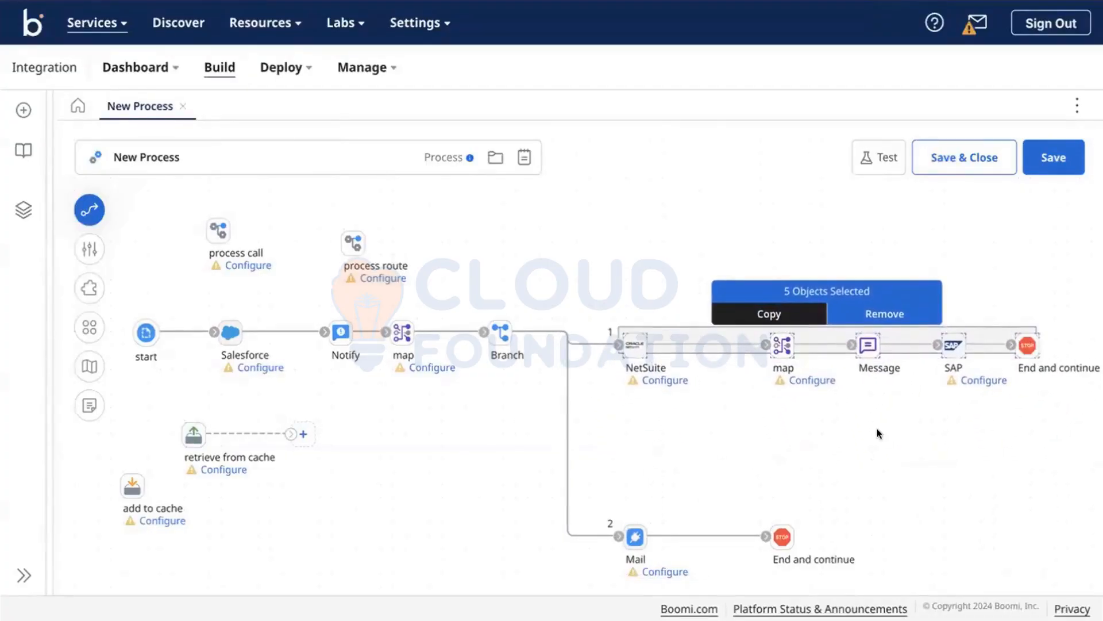
pyautogui.click(878, 433)
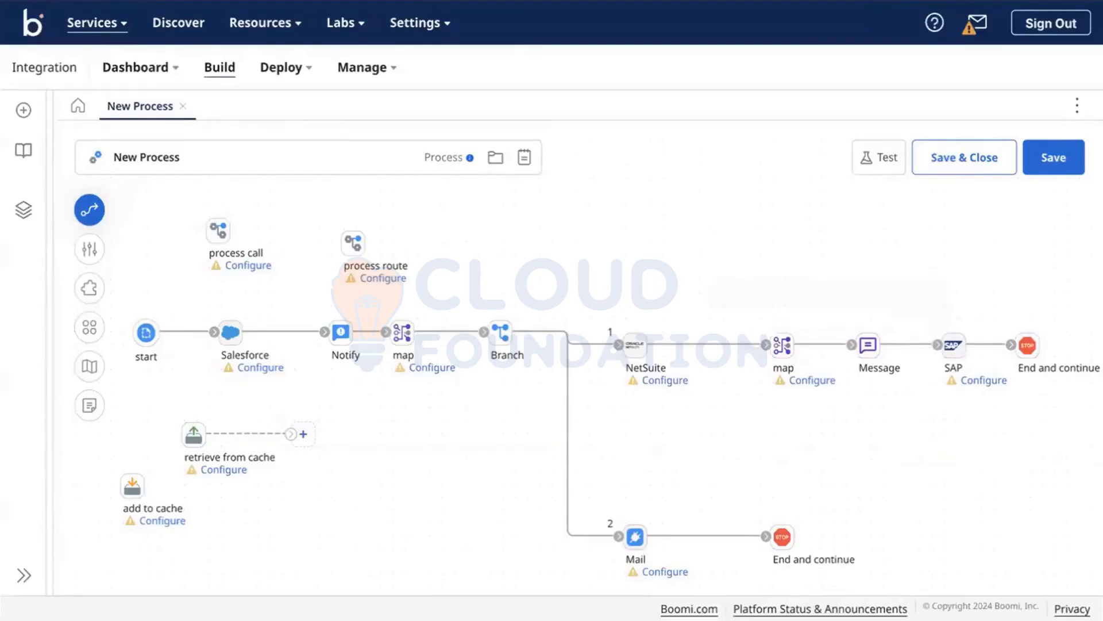
# Step: Switch to the Google Docs notes and duplicate the text from "Main process" through "compensation information" below the "Currency rates conversion" line, leaving blank lines between
pyautogui.hotkey('ctrl', 'Tab')
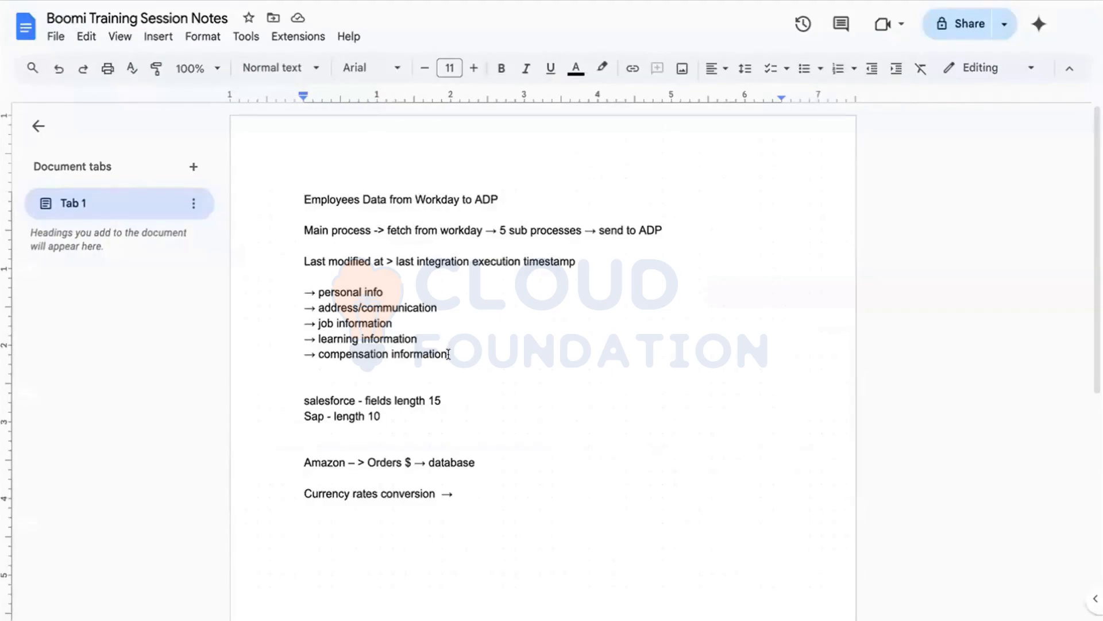
pyautogui.moveTo(449, 354); pyautogui.dragTo(299, 231)
pyautogui.hotkey('ctrl', 'c')
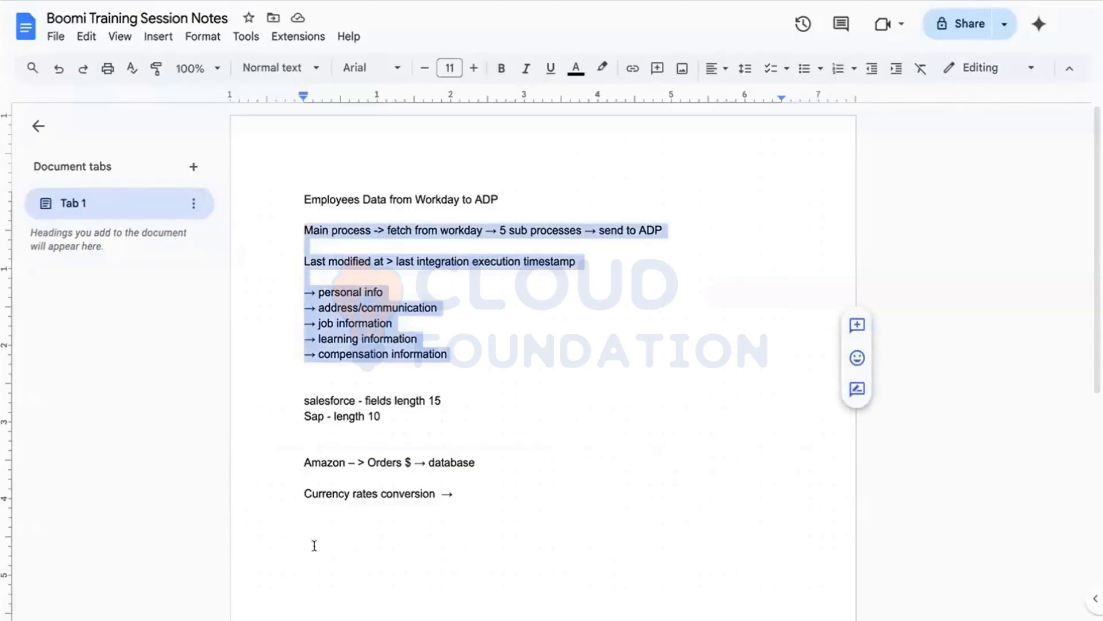
pyautogui.click(325, 521)
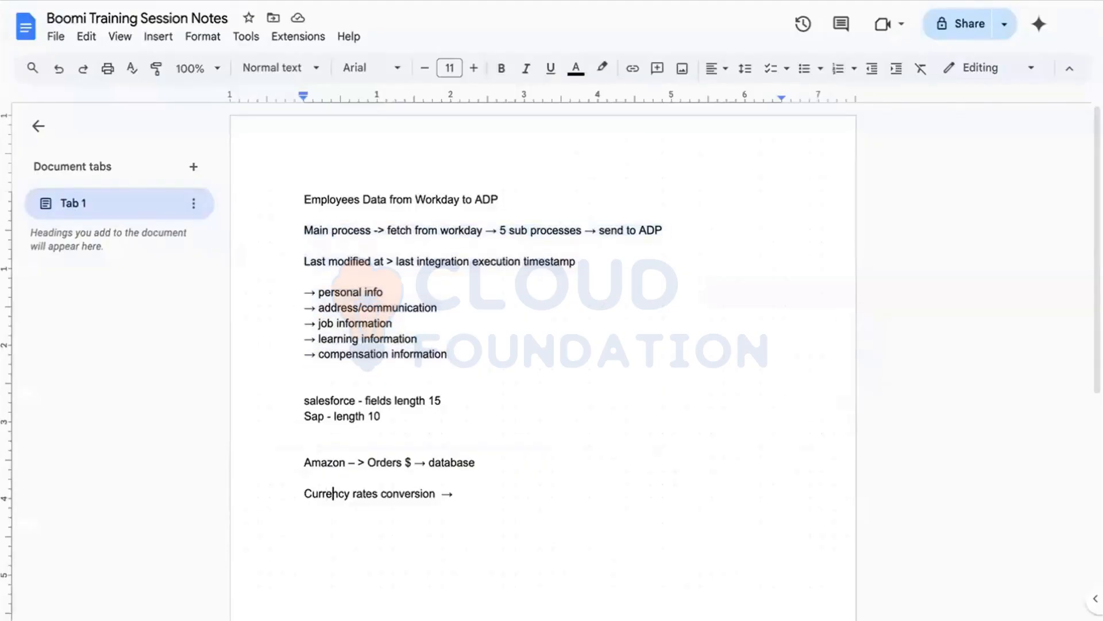
pyautogui.press('Right')
pyautogui.press('Right')
pyautogui.press('Right')
pyautogui.press('Right')
pyautogui.press('Right')
pyautogui.press('Right')
pyautogui.press('Right')
pyautogui.press('Right')
pyautogui.press('Right')
pyautogui.press('Right')
pyautogui.press('Right')
pyautogui.press('Right')
pyautogui.press('Right')
pyautogui.press('Right')
pyautogui.press('Right')
pyautogui.press('Right')
pyautogui.press('Right')
pyautogui.press('Right')
pyautogui.press('Right')
pyautogui.press('Right')
pyautogui.press('Return')
pyautogui.press('Return')
pyautogui.press('Return')
pyautogui.press('Return')
pyautogui.press('Return')
pyautogui.hotkey('ctrl', 'v')
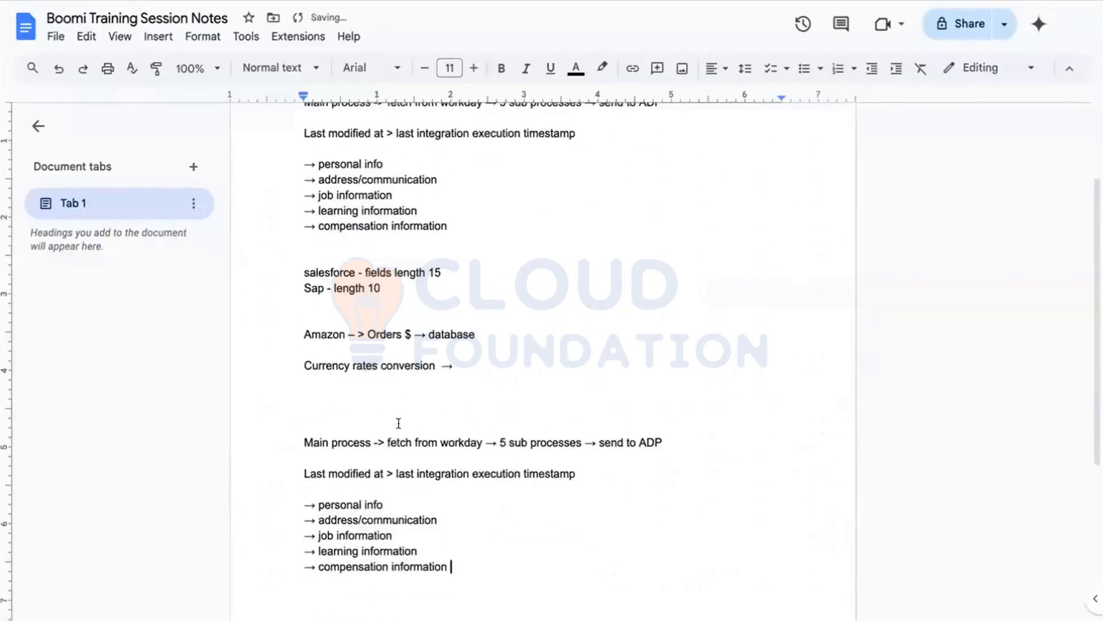
# Step: Select the word "workday" in the duplicated "Main process" line
pyautogui.doubleClick(476, 440)
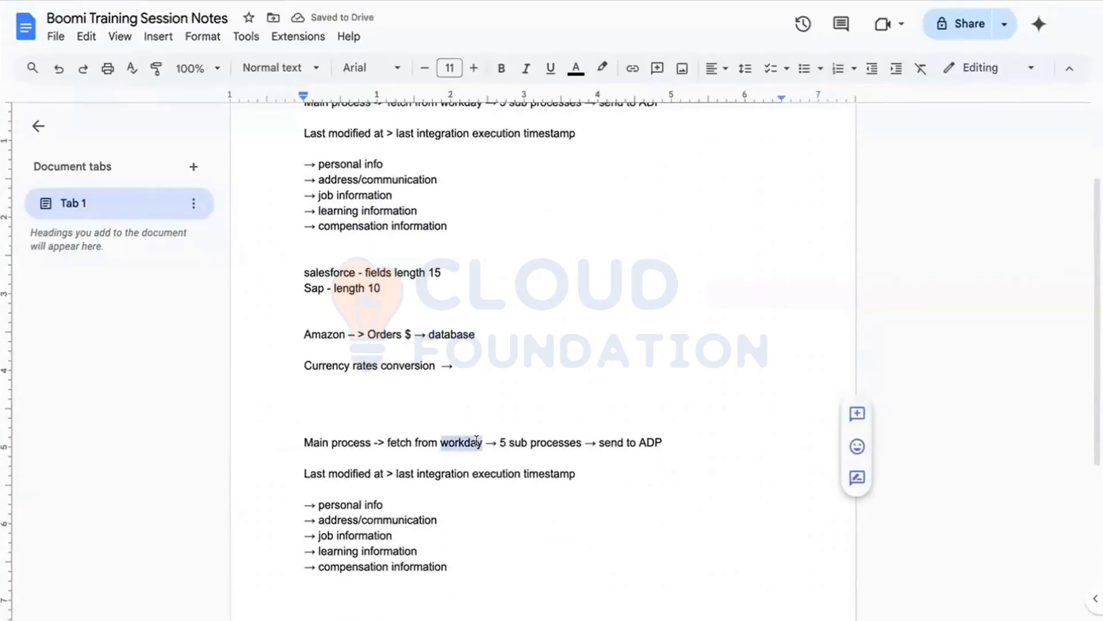
# Step: Replace "sub processes" with "branches" in the lower "Main process" line of the notes
pyautogui.click(590, 440)
pyautogui.press('Left')
pyautogui.press('BackSpace')
pyautogui.press('BackSpace')
pyautogui.press('BackSpace')
pyautogui.press('BackSpace')
pyautogui.press('BackSpace')
pyautogui.press('BackSpace')
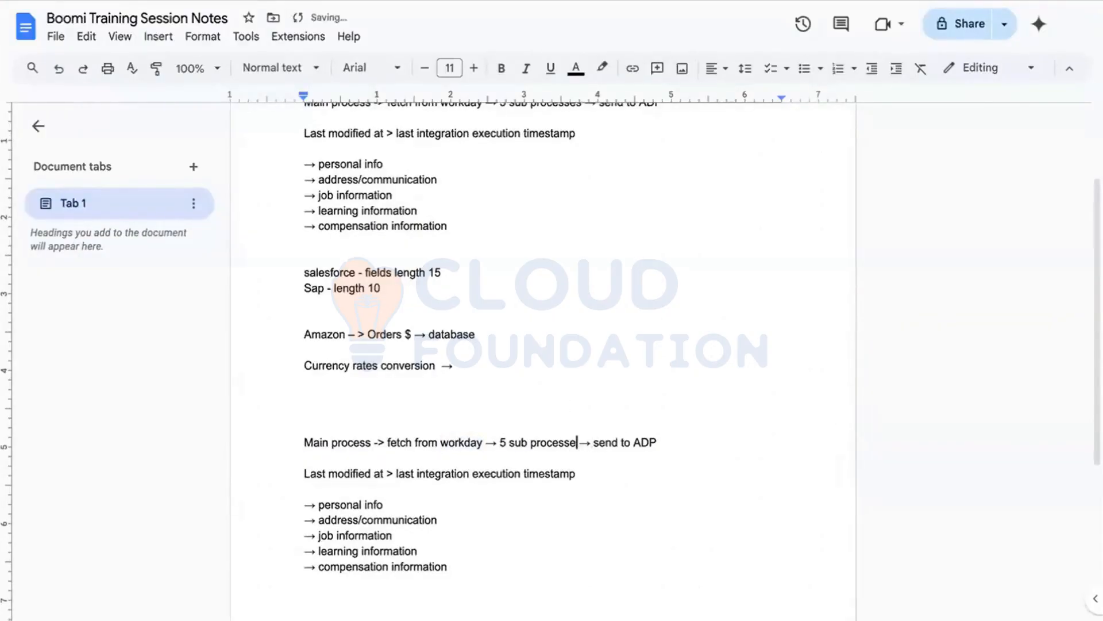
pyautogui.press('BackSpace')
pyautogui.press('BackSpace')
pyautogui.press('BackSpace')
pyautogui.press('BackSpace')
pyautogui.press('BackSpace')
pyautogui.press('BackSpace')
pyautogui.press('BackSpace')
pyautogui.write('bra')
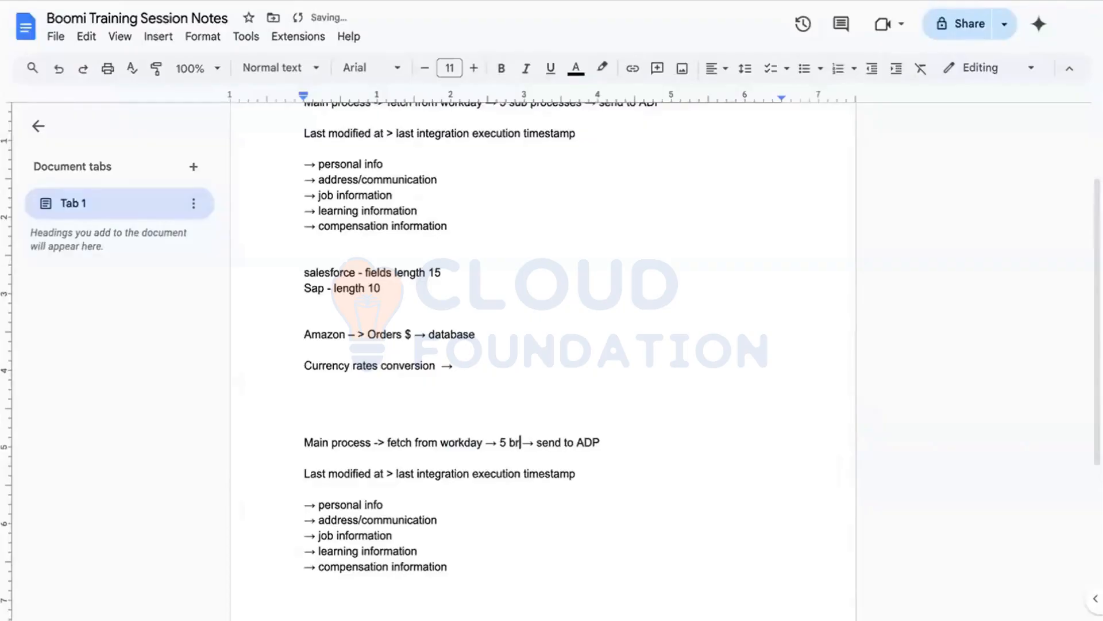
pyautogui.write('nches')
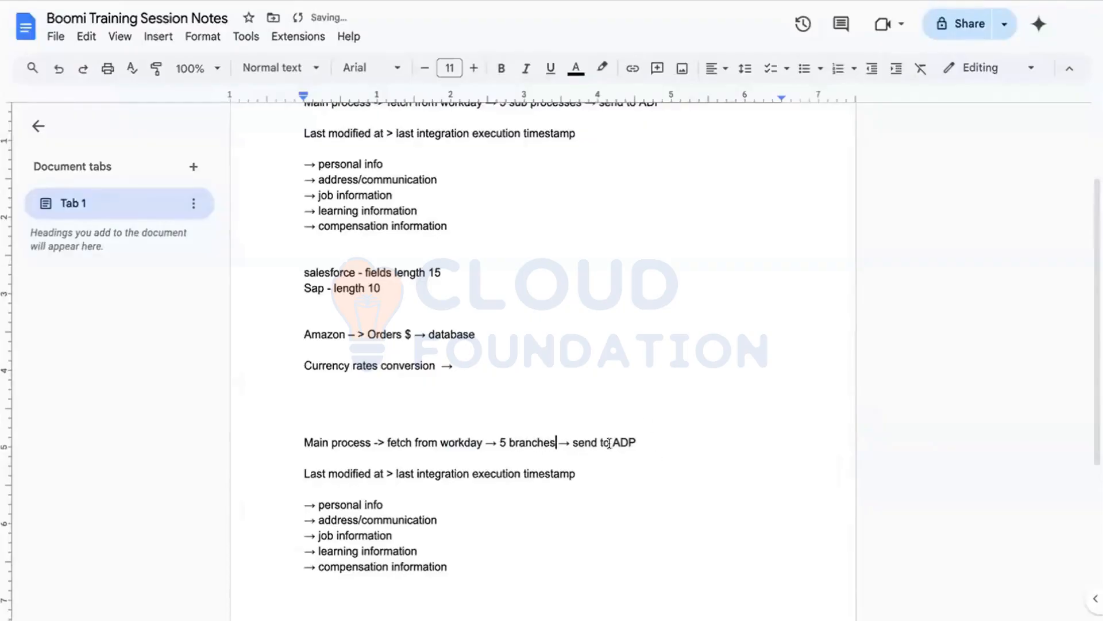
# Step: Delete the "Last modified at" line from the lower block and replace ADP with "Ultipro" in its main process line
pyautogui.doubleClick(590, 475)
pyautogui.moveTo(582, 473); pyautogui.dragTo(308, 458)
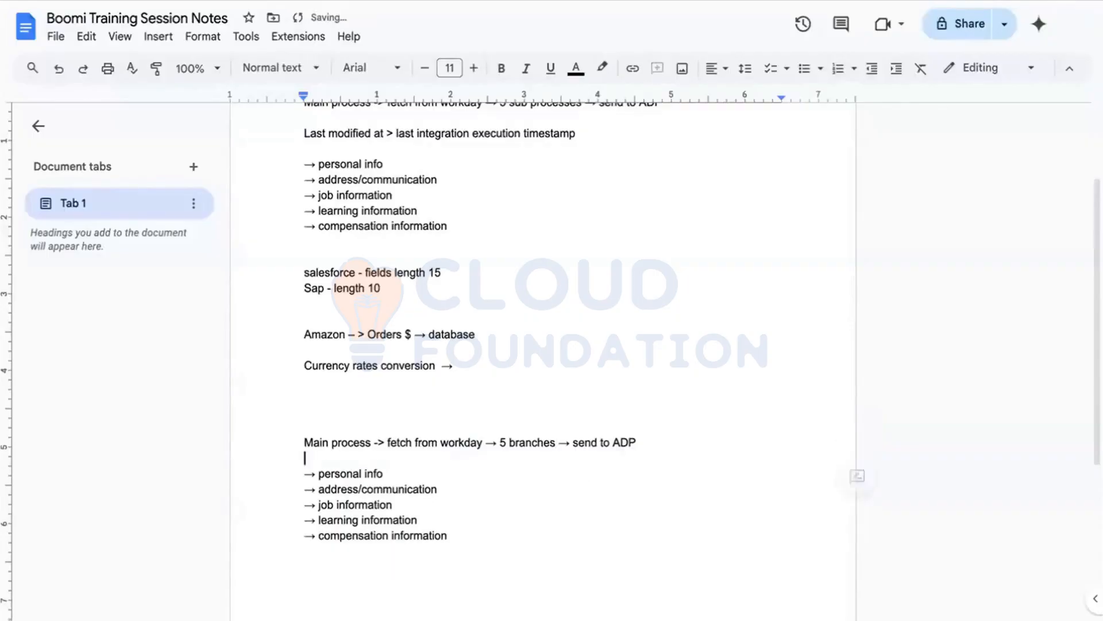
pyautogui.press('BackSpace')
pyautogui.doubleClick(621, 441)
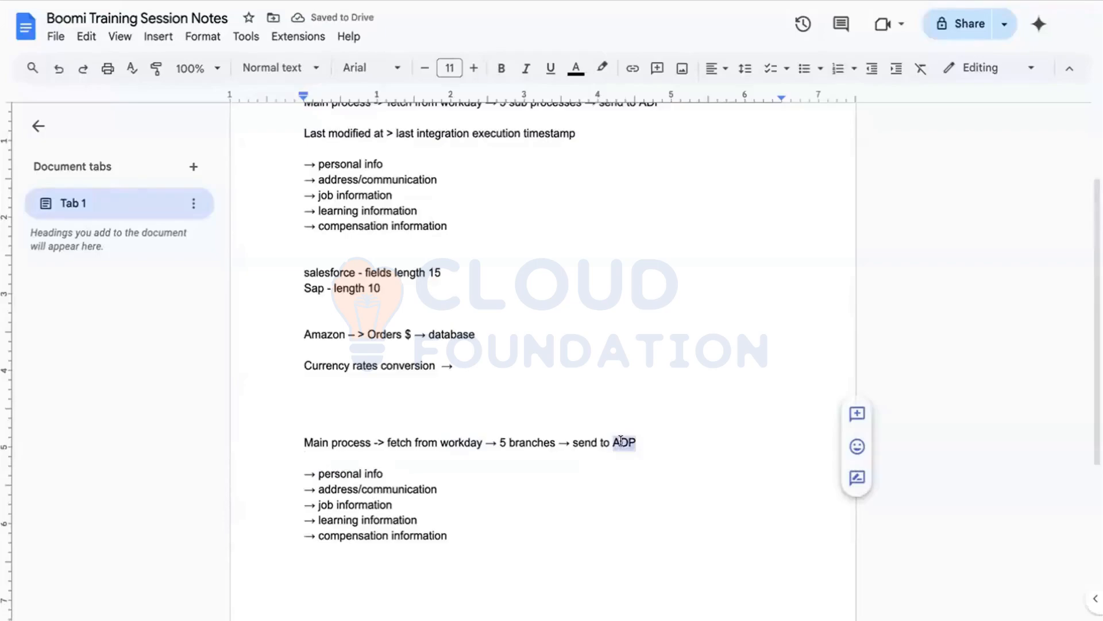
pyautogui.write('Ultipro')
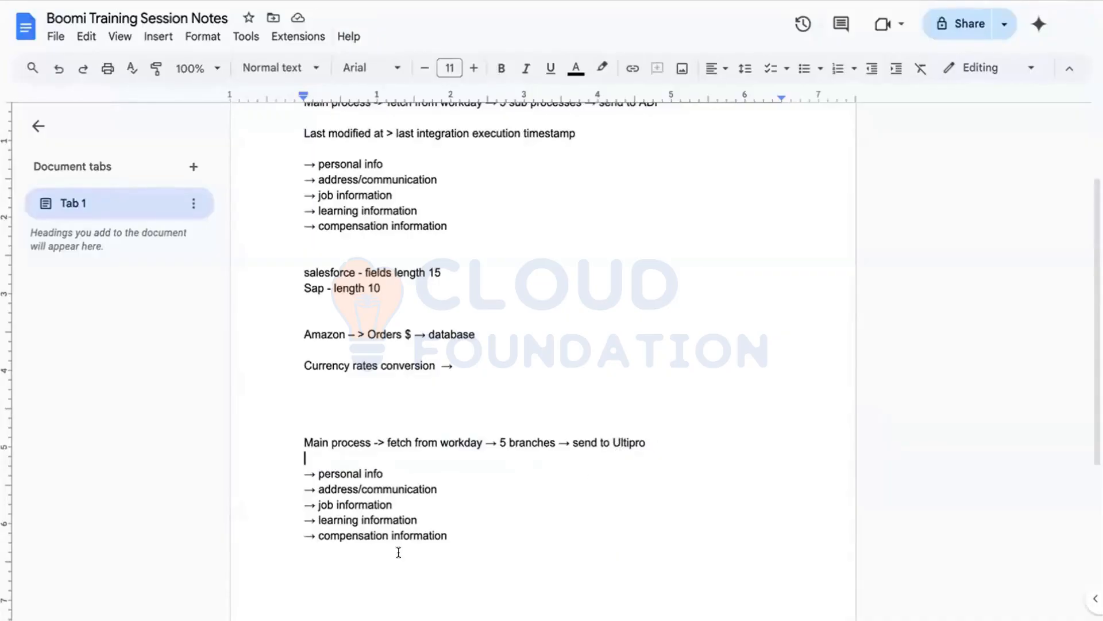
pyautogui.doubleClick(341, 473)
pyautogui.doubleClick(374, 473)
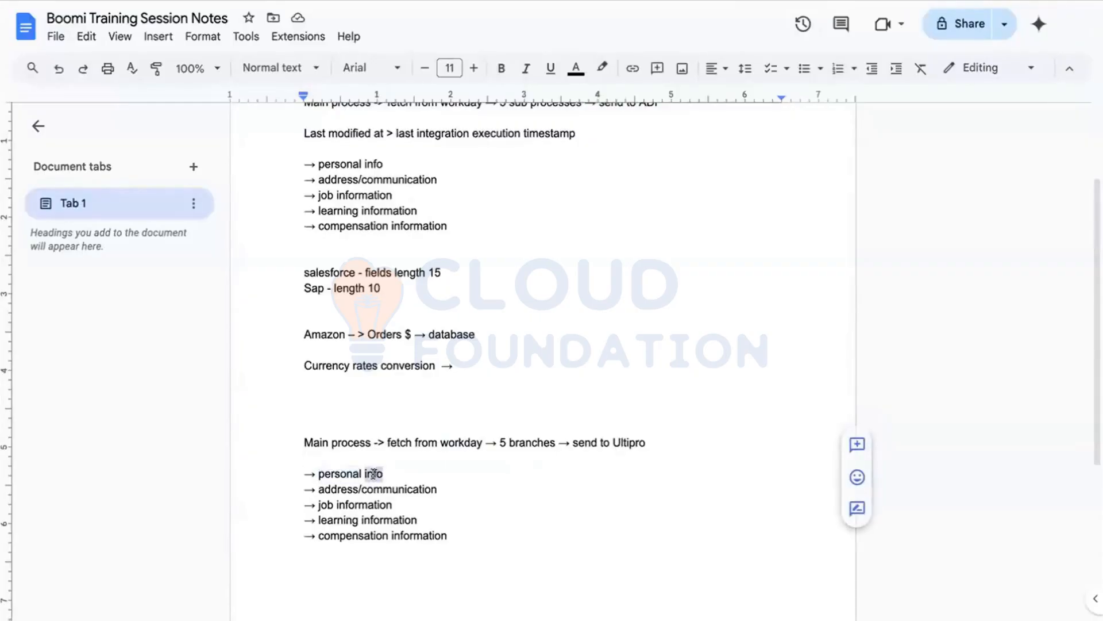
pyautogui.click(354, 472)
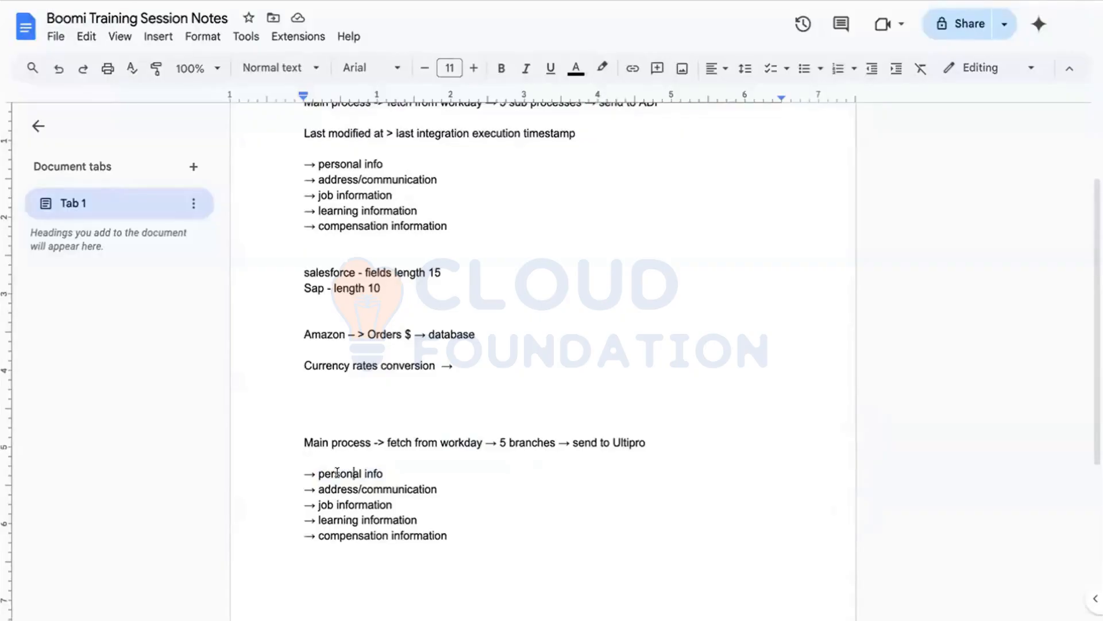
pyautogui.doubleClick(338, 472)
pyautogui.click(365, 489)
pyautogui.doubleClick(366, 489)
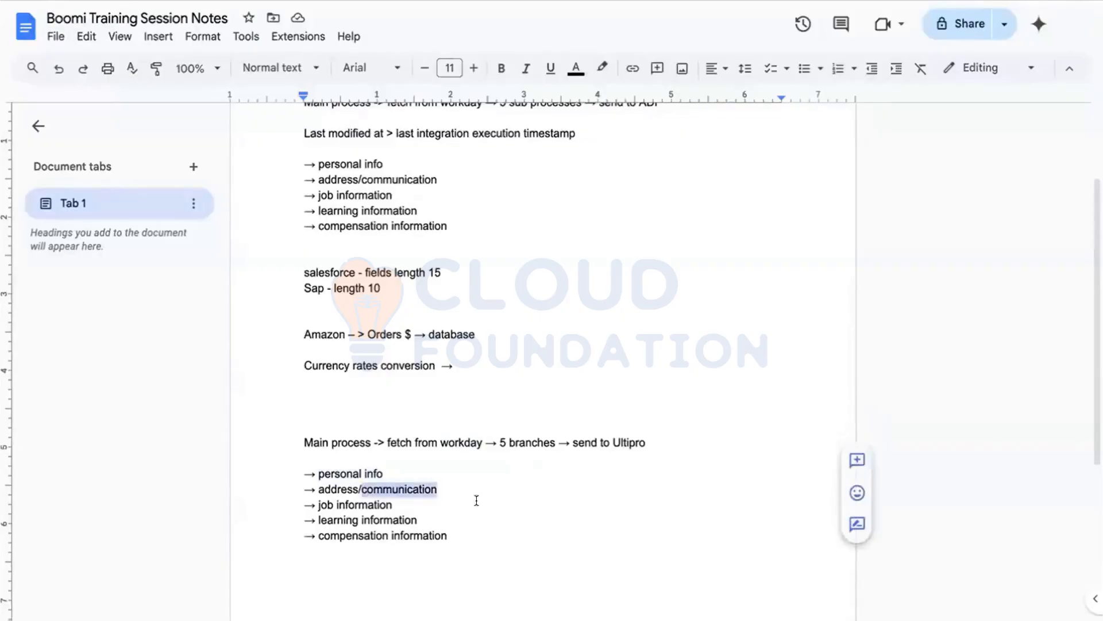
pyautogui.click(397, 492)
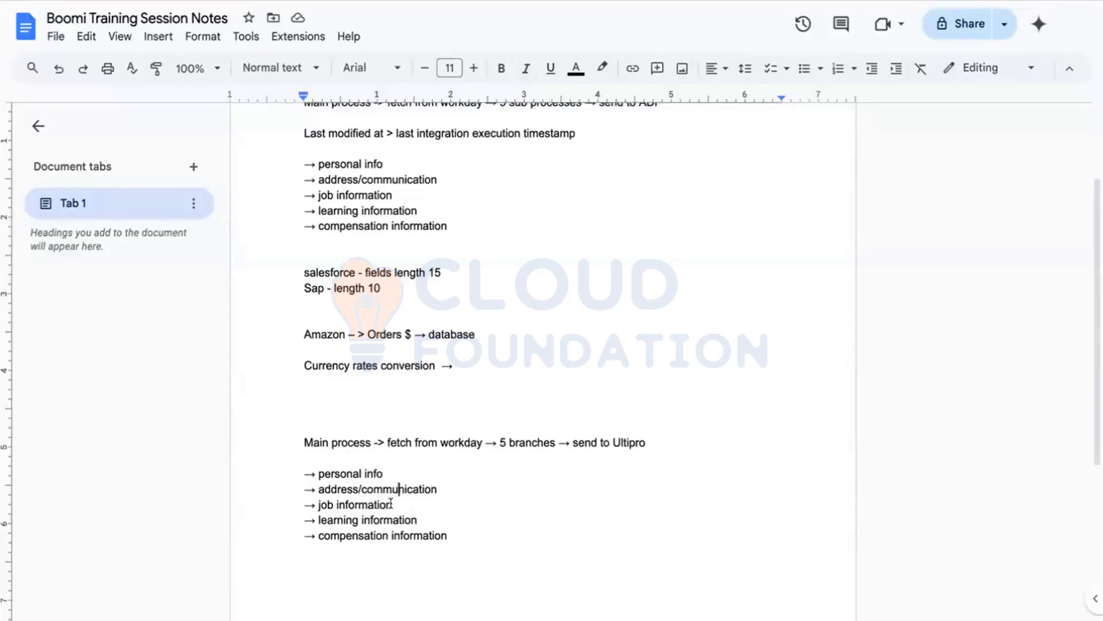
# Step: Move the lower list's "job information" line directly below "personal info" and remove the leftover blank line
pyautogui.moveTo(394, 504); pyautogui.dragTo(303, 504)
pyautogui.hotkey('ctrl', 'c')
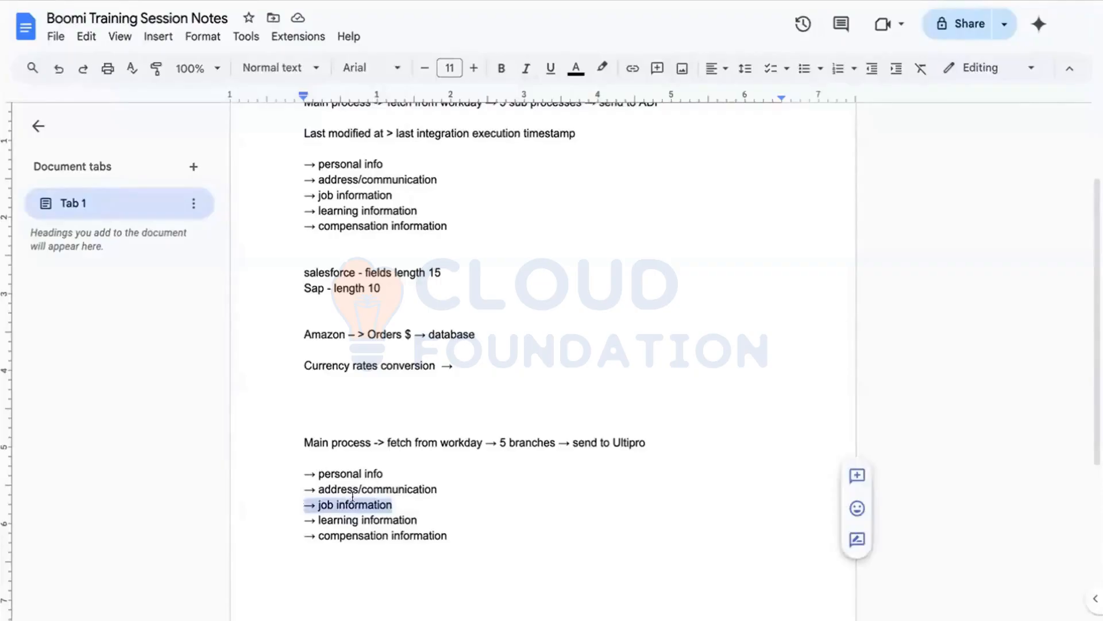
pyautogui.press('BackSpace')
pyautogui.click(385, 473)
pyautogui.press('Return')
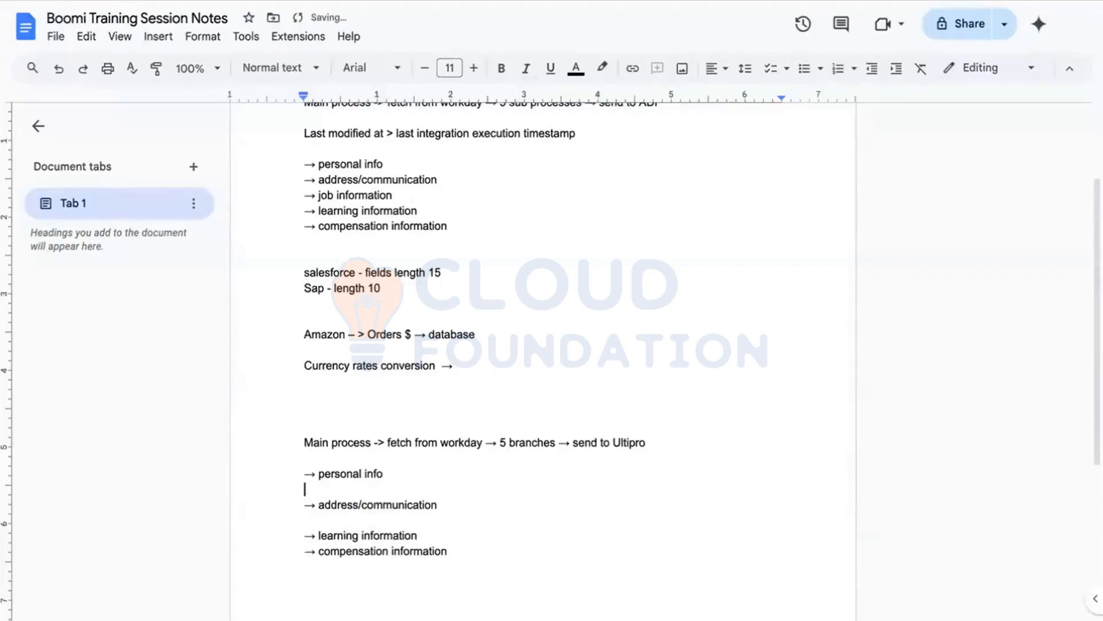
pyautogui.hotkey('ctrl', 'v')
pyautogui.click(371, 513)
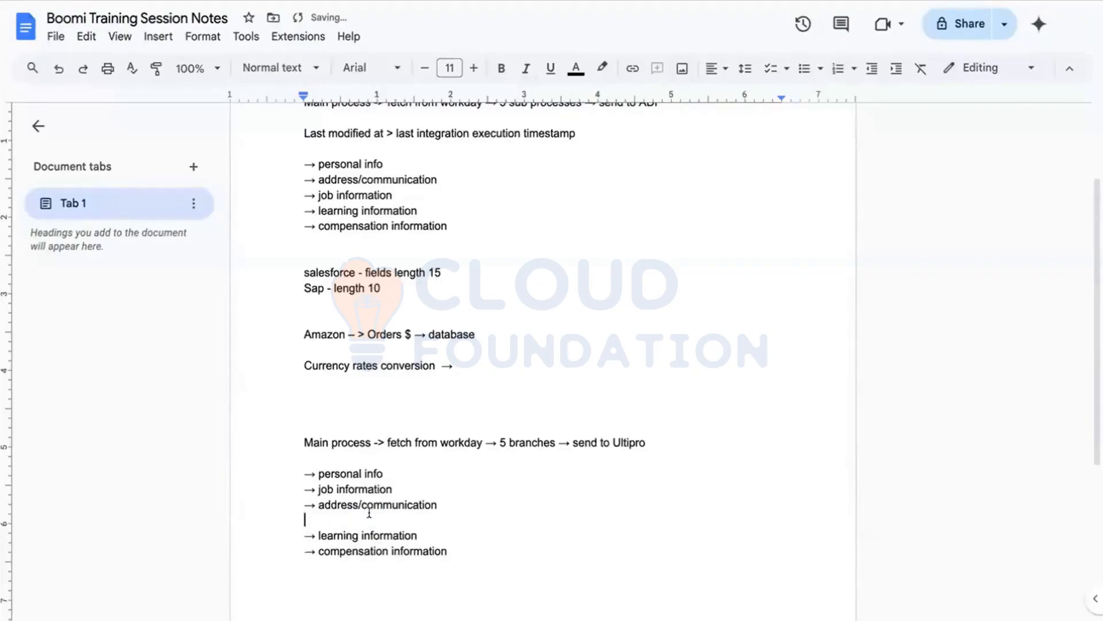
pyautogui.press('BackSpace')
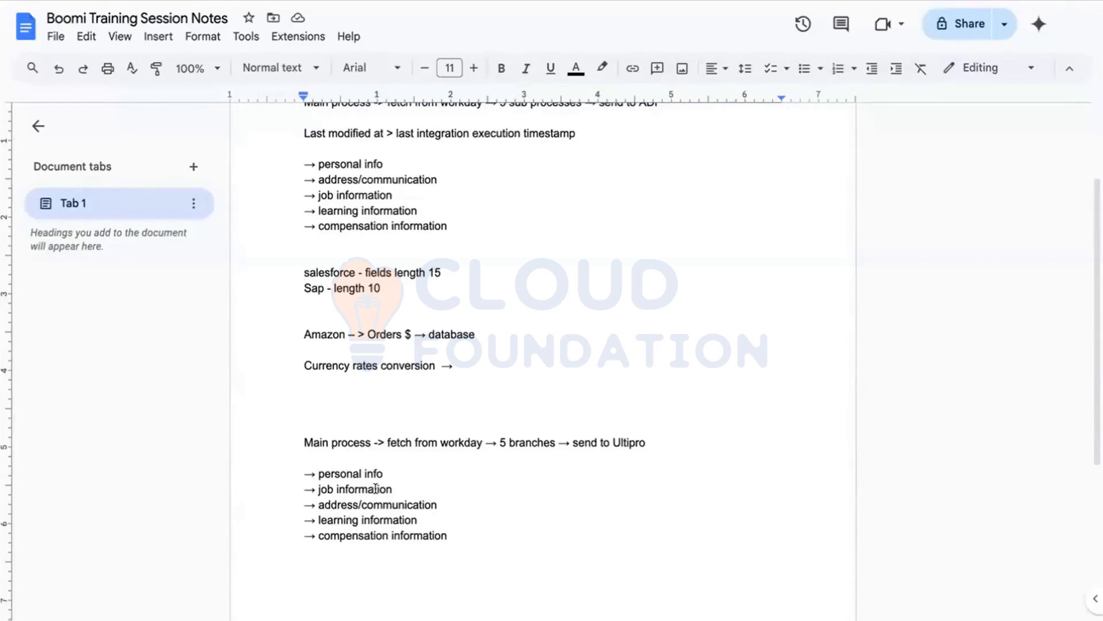
# Step: Collapse the document tabs sidebar
pyautogui.scroll(-1, 485, 515)
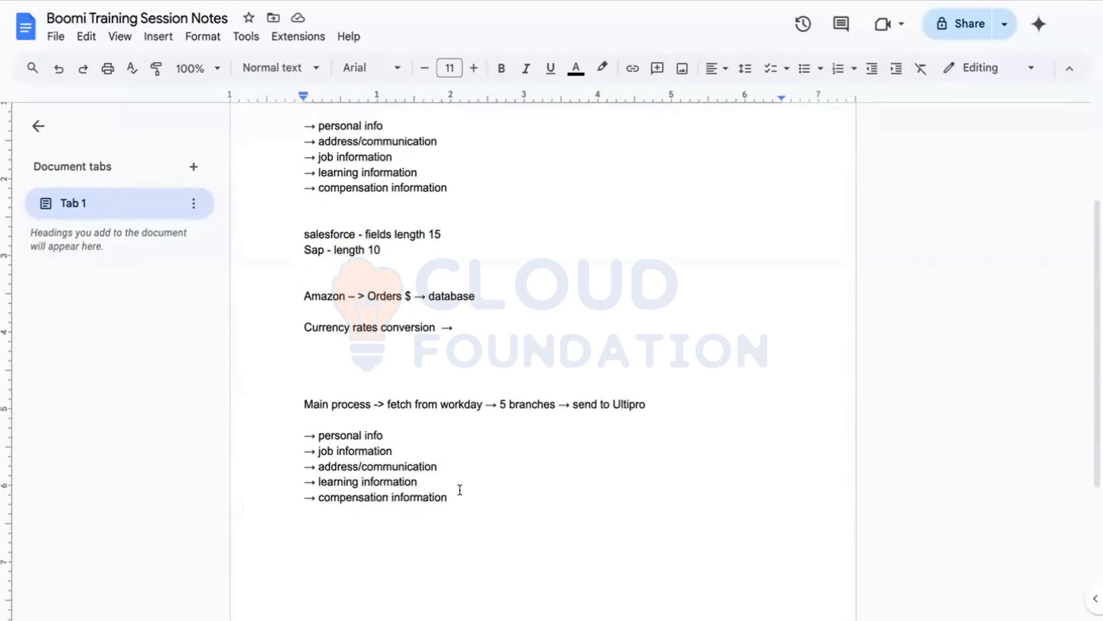
pyautogui.click(459, 489)
pyautogui.click(36, 130)
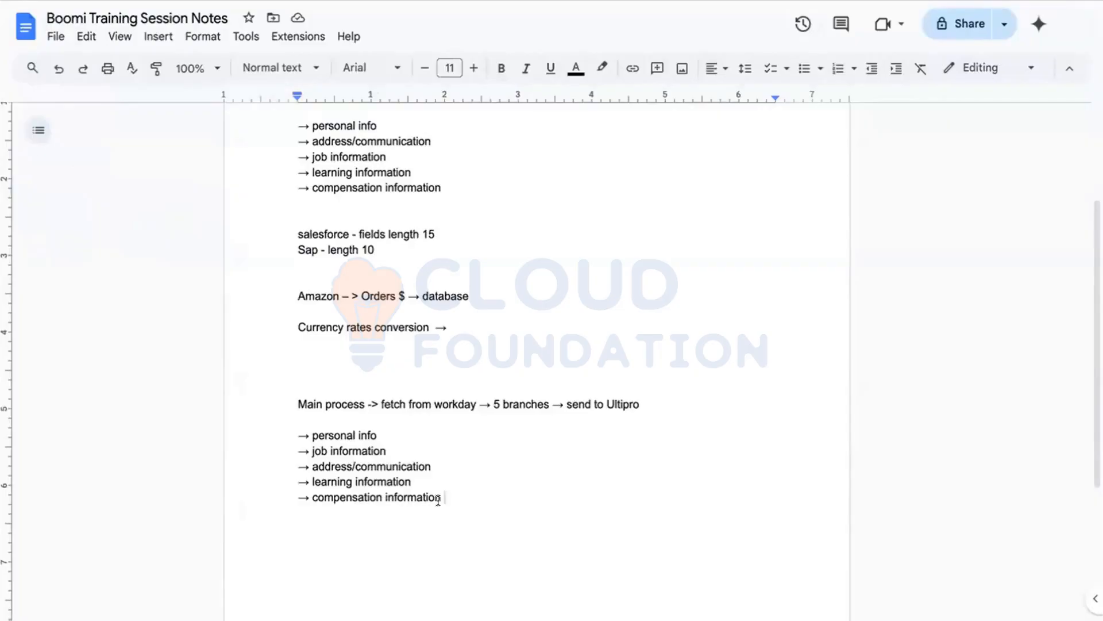
pyautogui.click(552, 404)
pyautogui.click(456, 490)
pyautogui.click(442, 460)
pyautogui.click(411, 447)
pyautogui.click(379, 435)
pyautogui.click(115, 0)
pyautogui.click(242, 1)
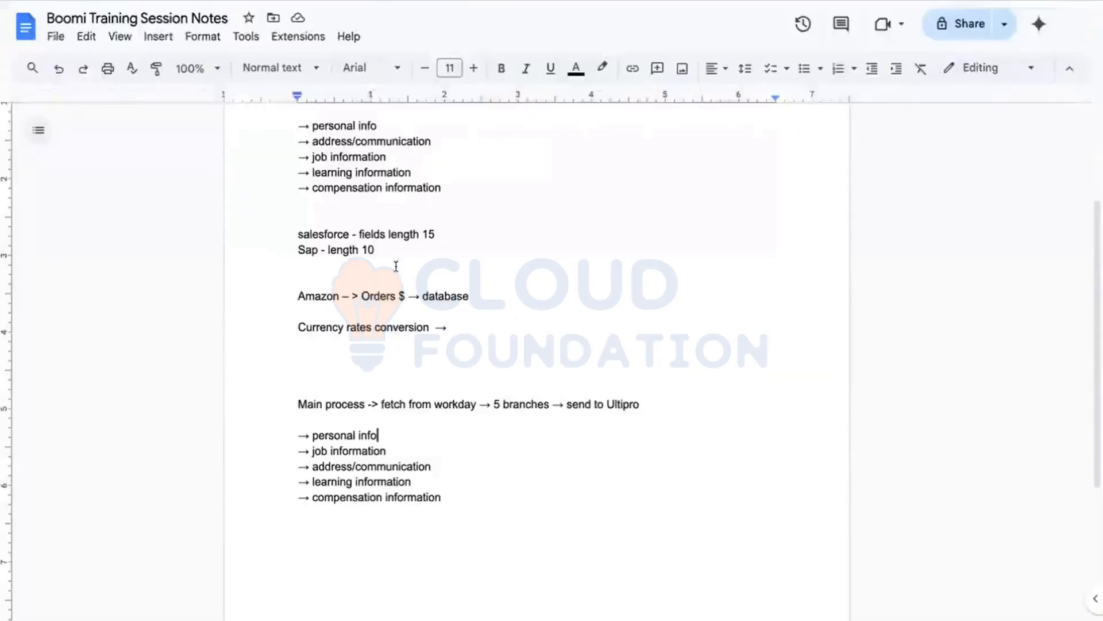
pyautogui.scroll(1, 448, 440)
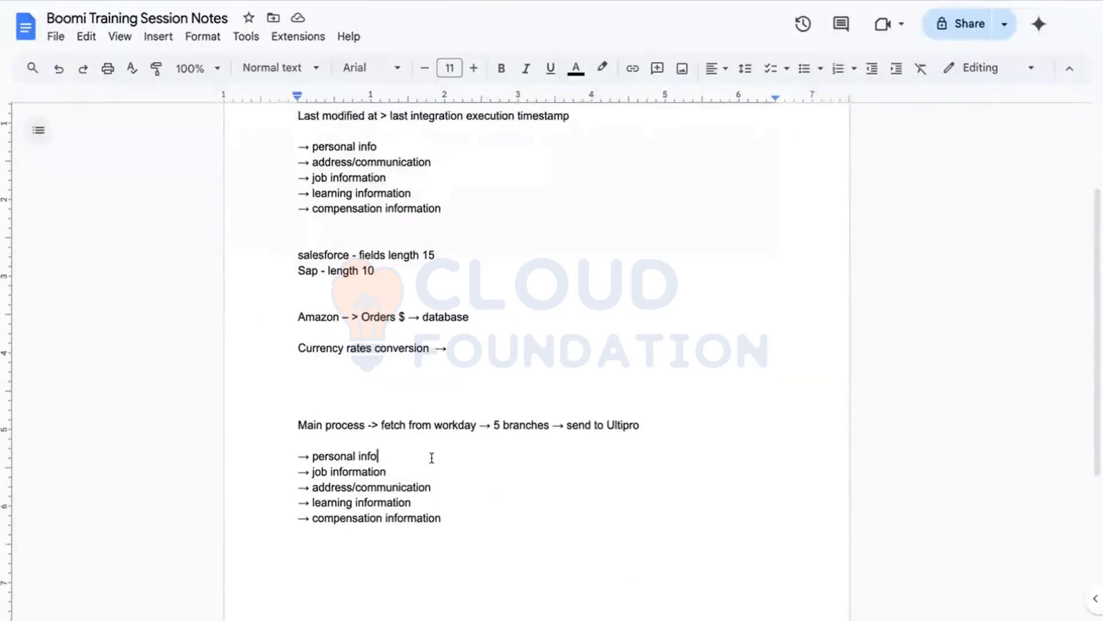
pyautogui.scroll(1, 431, 457)
pyautogui.scroll(-1, 431, 457)
pyautogui.click(460, 503)
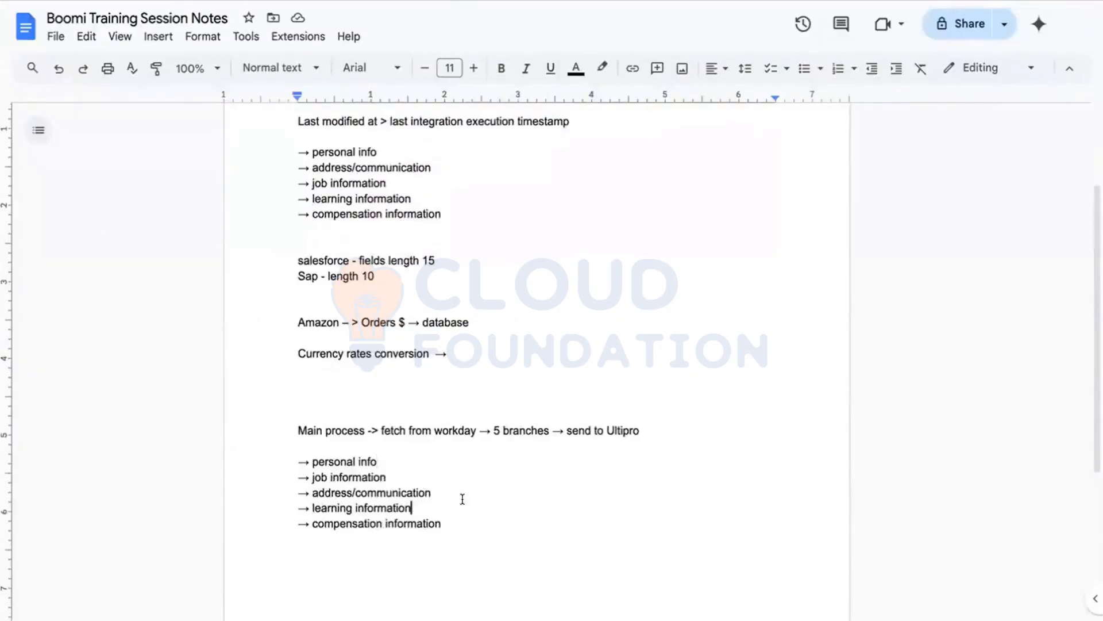
pyautogui.click(458, 517)
pyautogui.click(405, 476)
pyautogui.scroll(-1, 572, 495)
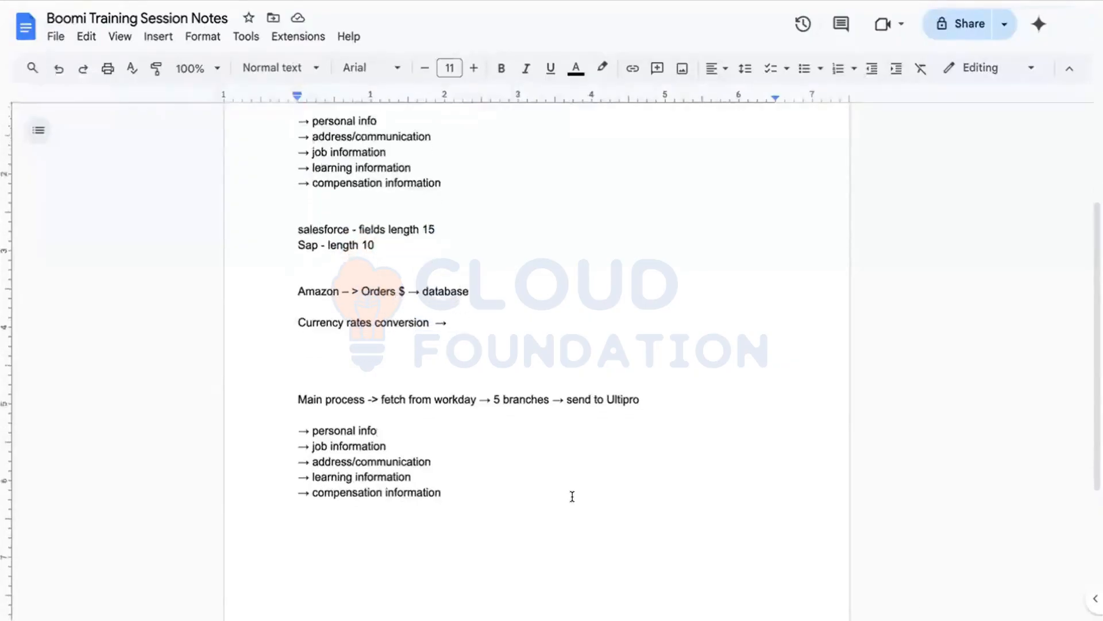
pyautogui.scroll(2, 572, 495)
pyautogui.scroll(-1, 572, 496)
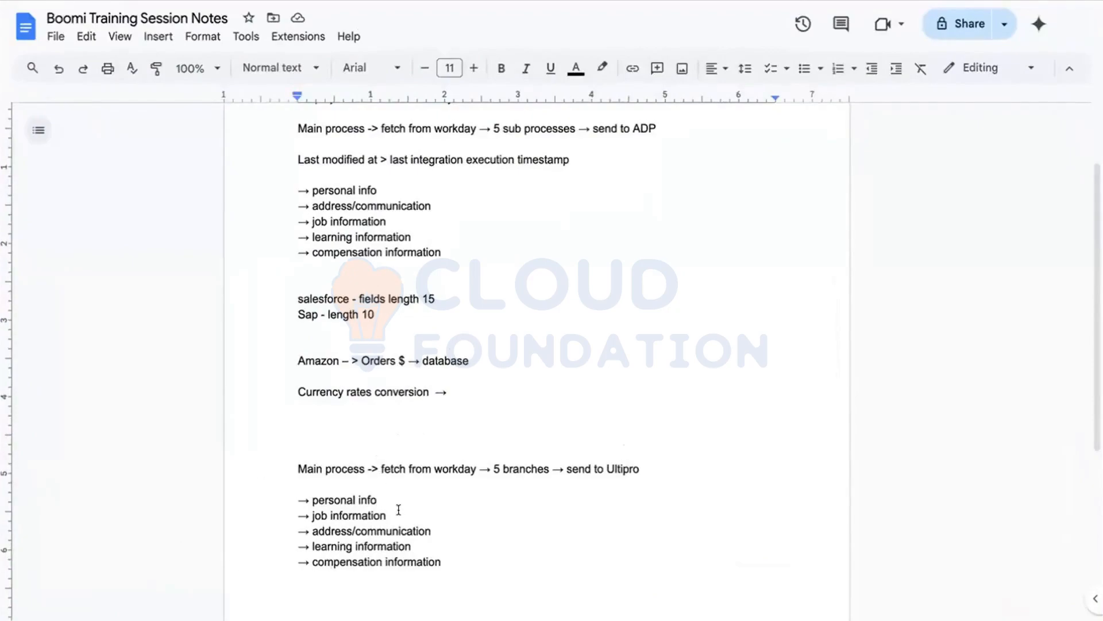
pyautogui.scroll(-2, 399, 510)
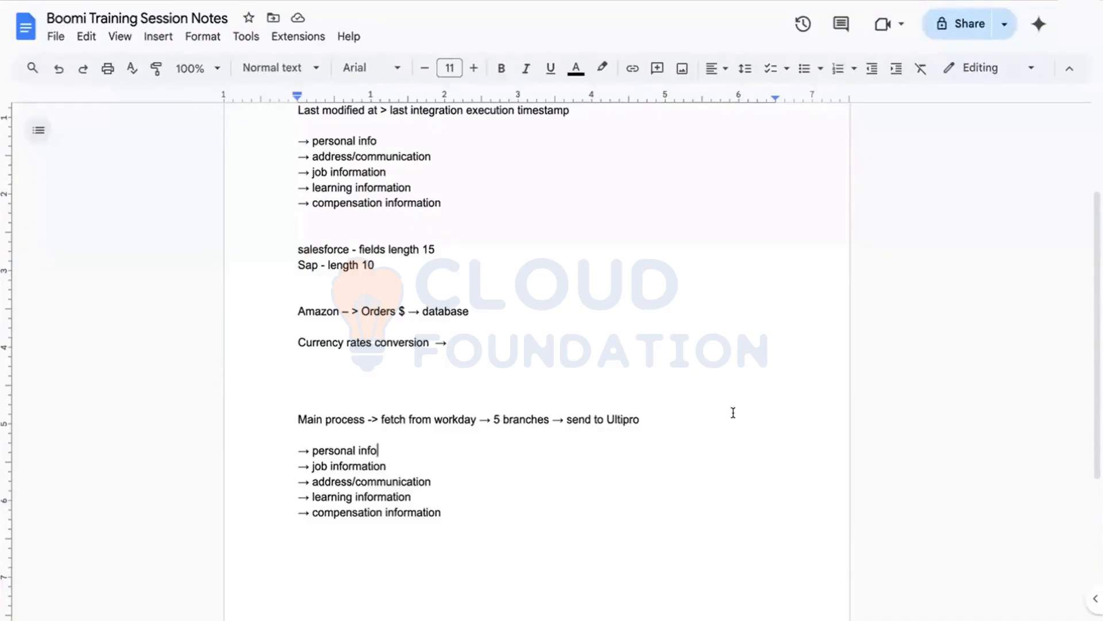
# Step: Append "→ cost center, department" to the "job information" line in the lower list
pyautogui.click(510, 476)
pyautogui.click(411, 463)
pyautogui.write('-')
pyautogui.write('> cost ')
pyautogui.write('cent')
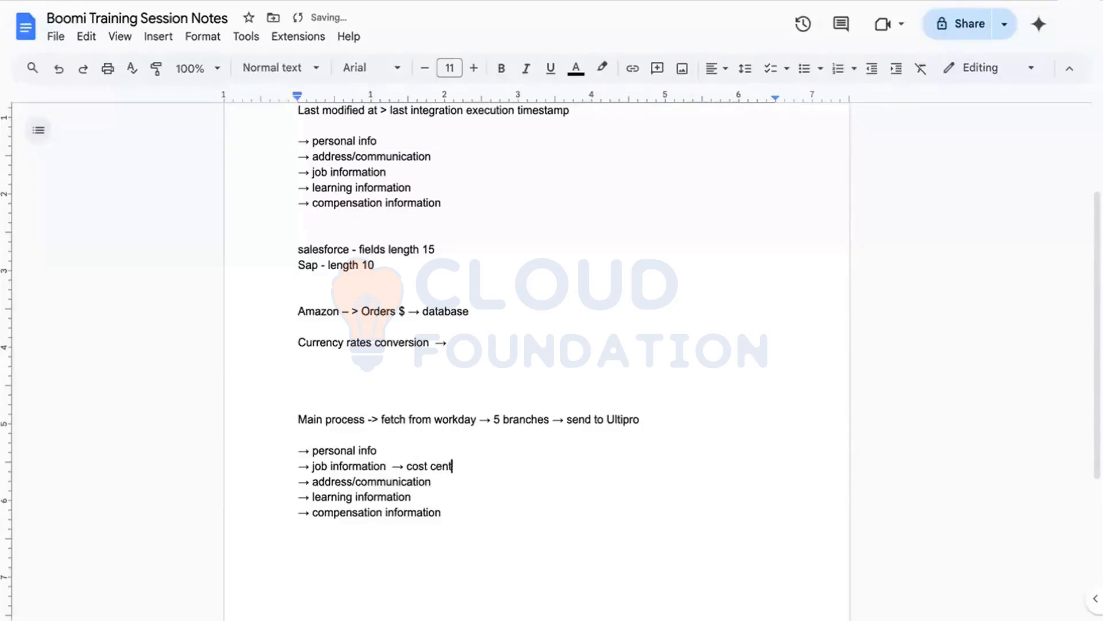
pyautogui.write('er, department')
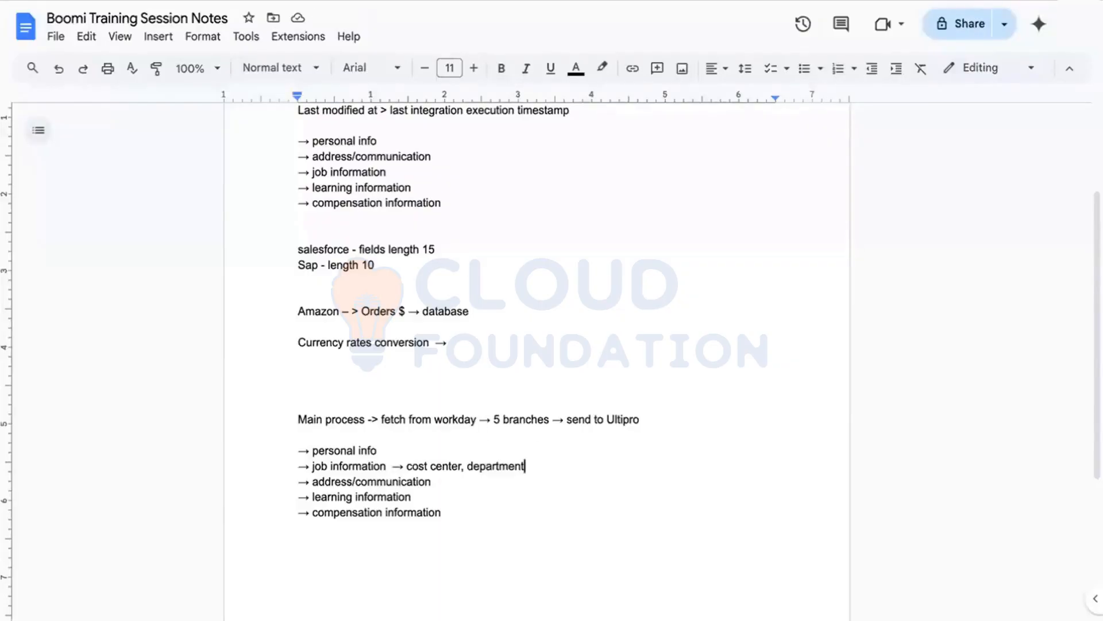
# Step: Switch to Boomi, discard the open Cleanse step settings and remove the Cleanse step from the process
pyautogui.hotkey('ctrl', 'Tab')
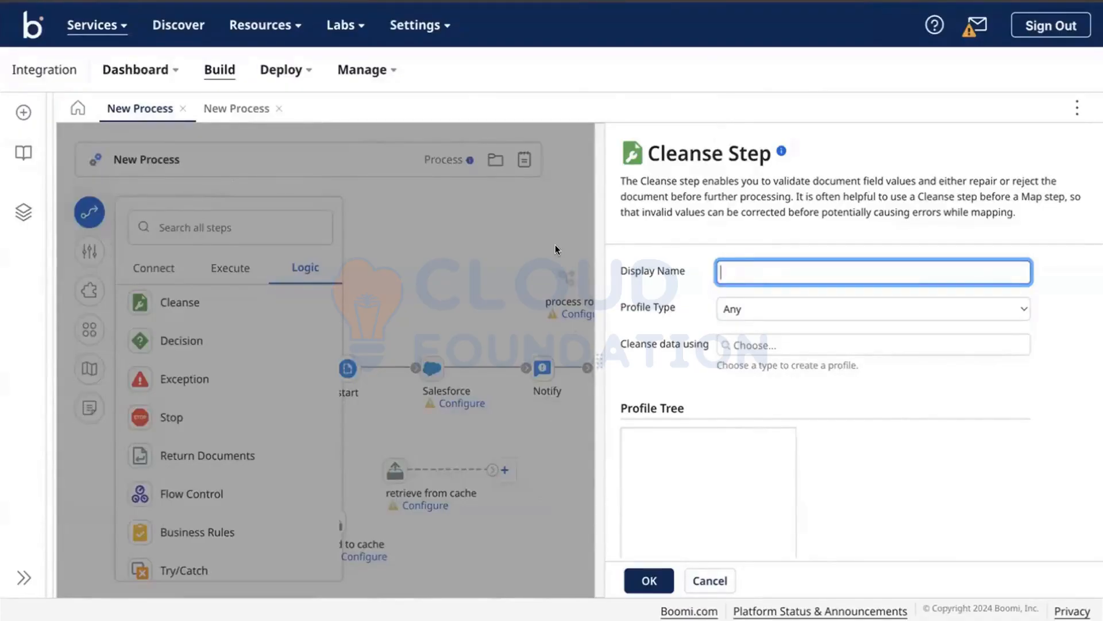
pyautogui.click(698, 576)
pyautogui.moveTo(623, 241)
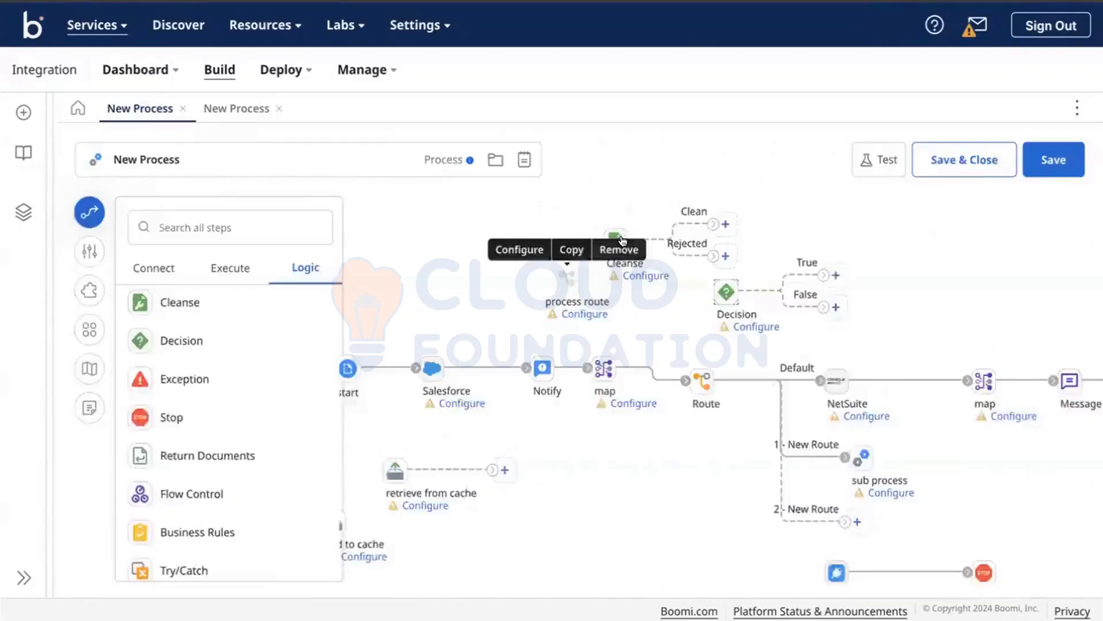
pyautogui.click(662, 215)
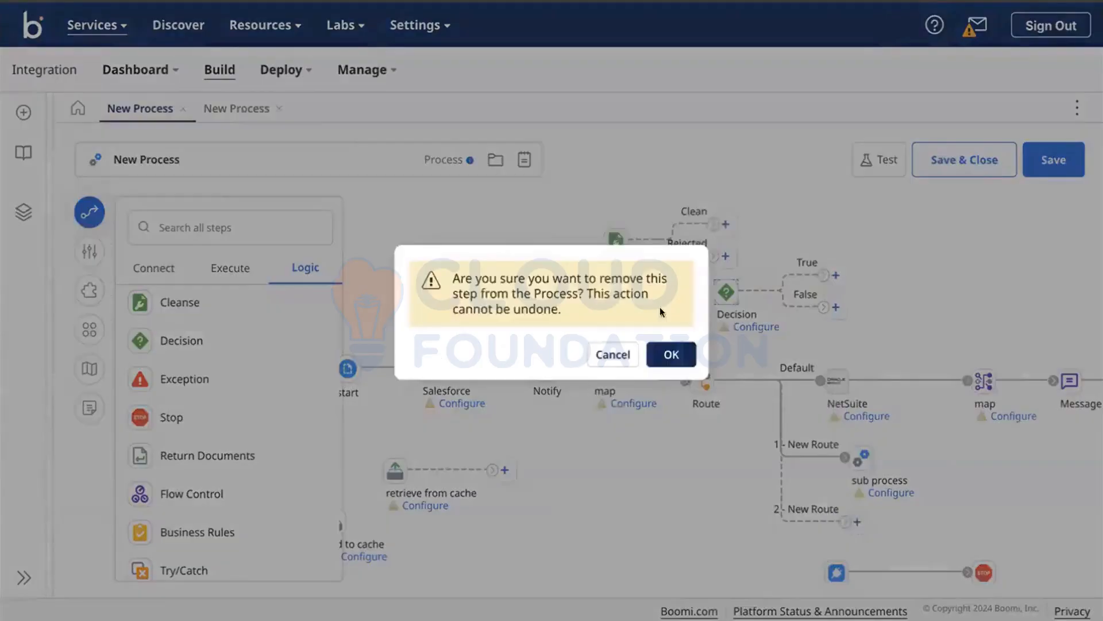
pyautogui.click(670, 354)
# Step: Place the "End and continue" stop step above the NetSuite-to-map connection and reconnect the Route's Default path to it
pyautogui.scroll(-1, 167, 419)
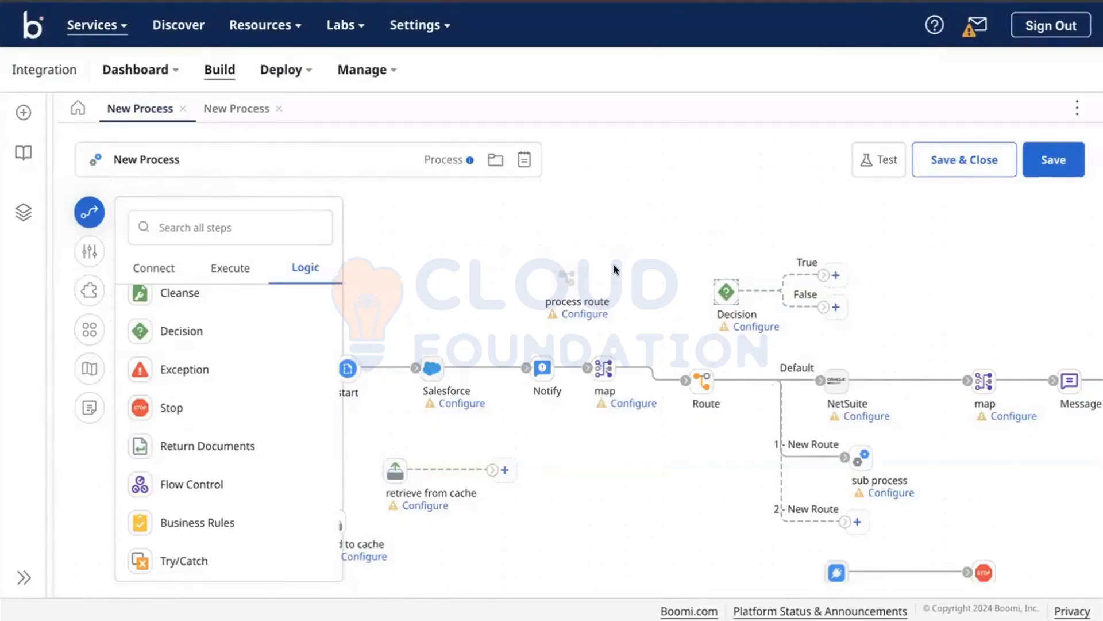
pyautogui.scroll(-1, 613, 269)
pyautogui.moveTo(695, 354)
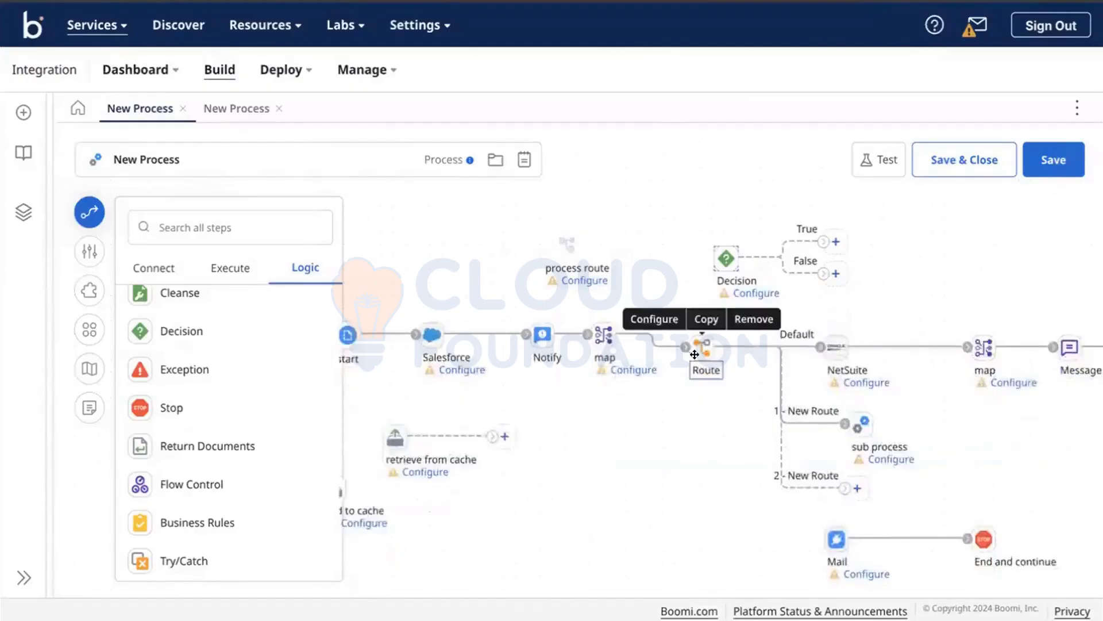
pyautogui.hscroll(8, 695, 353)
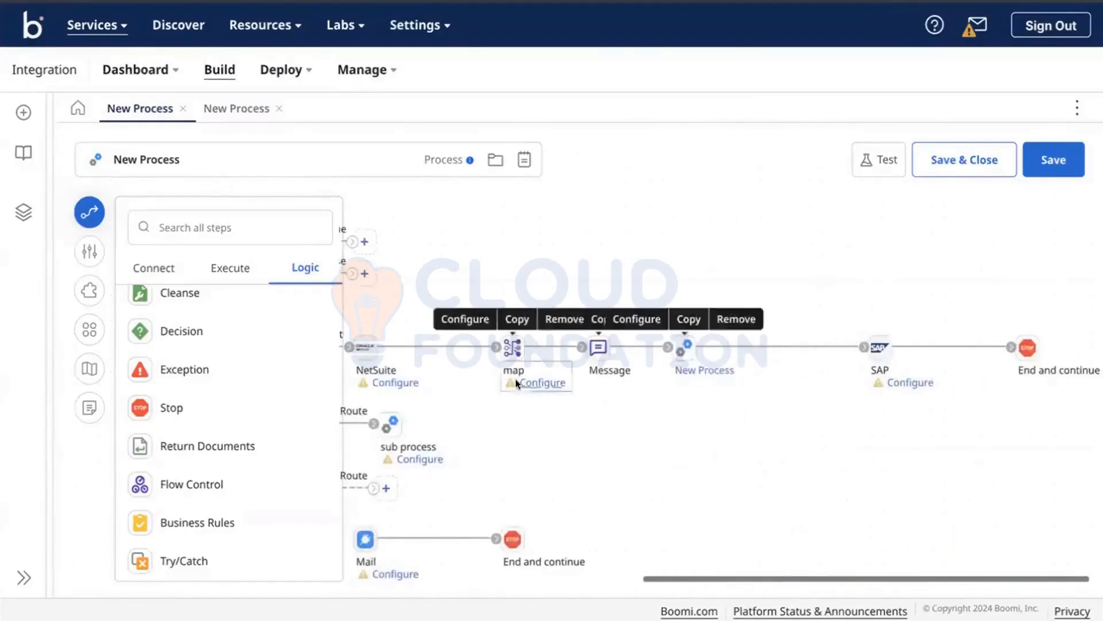
pyautogui.hscroll(-3, 515, 378)
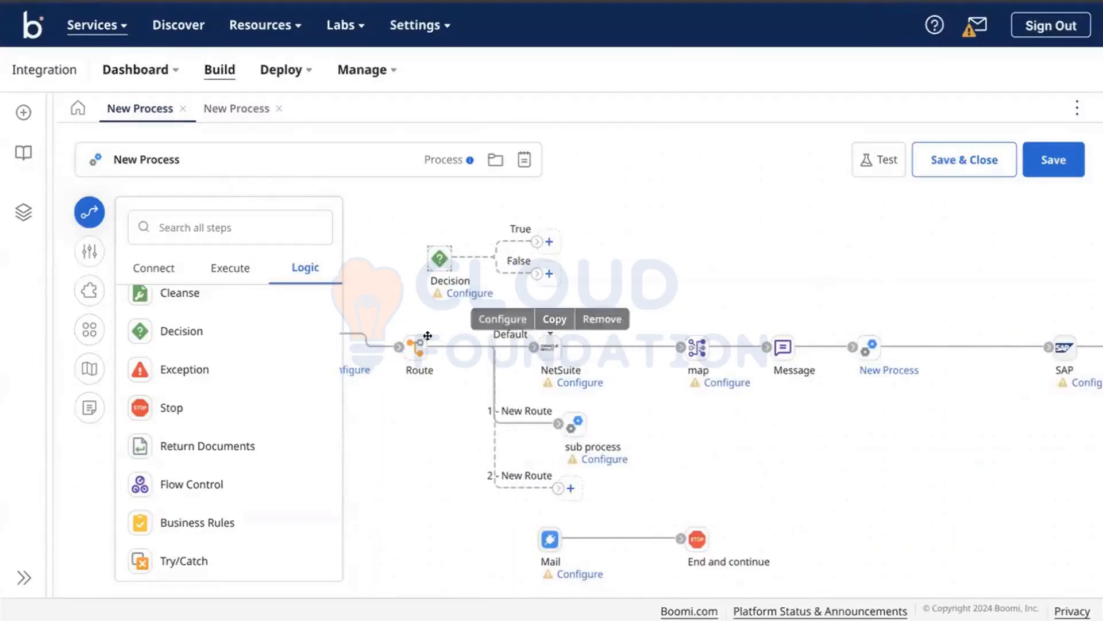
pyautogui.moveTo(423, 337)
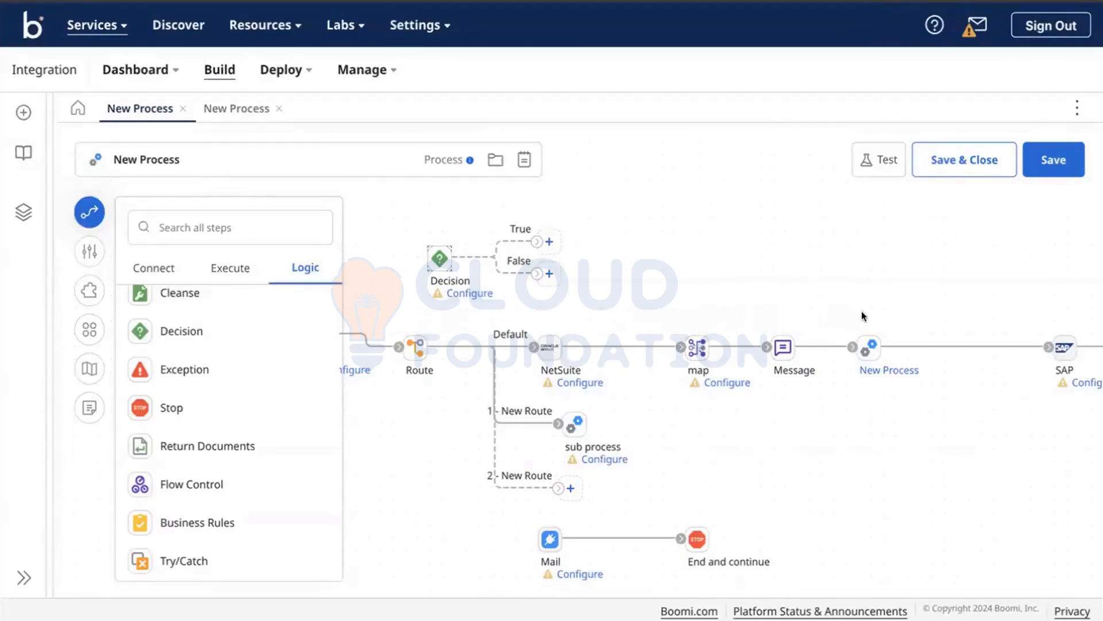
pyautogui.rightClick(751, 502)
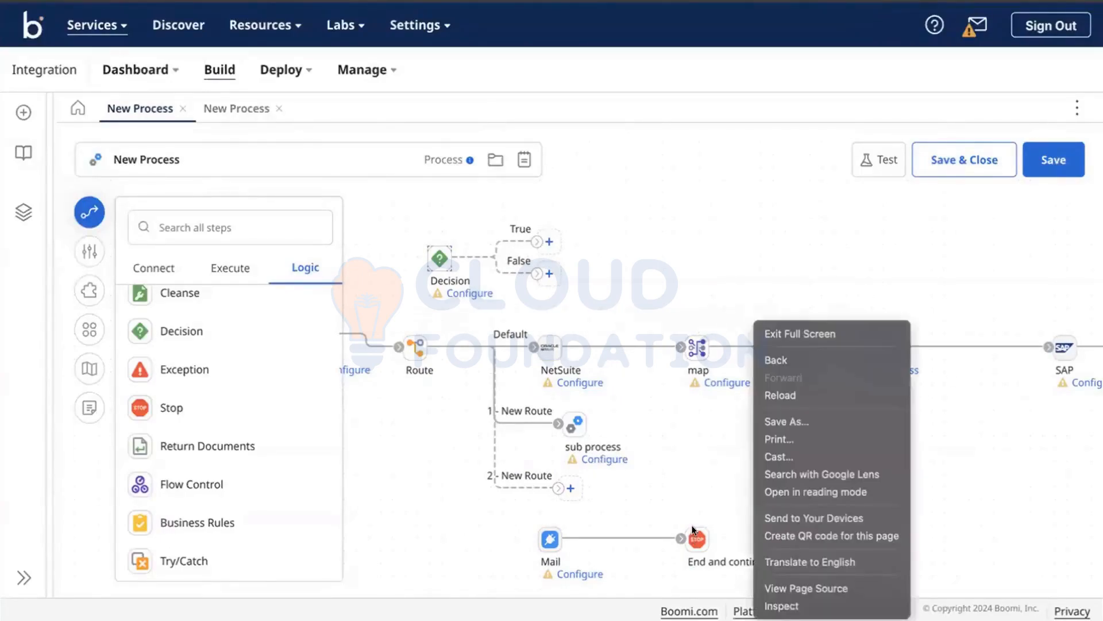
pyautogui.click(690, 485)
pyautogui.moveTo(696, 520)
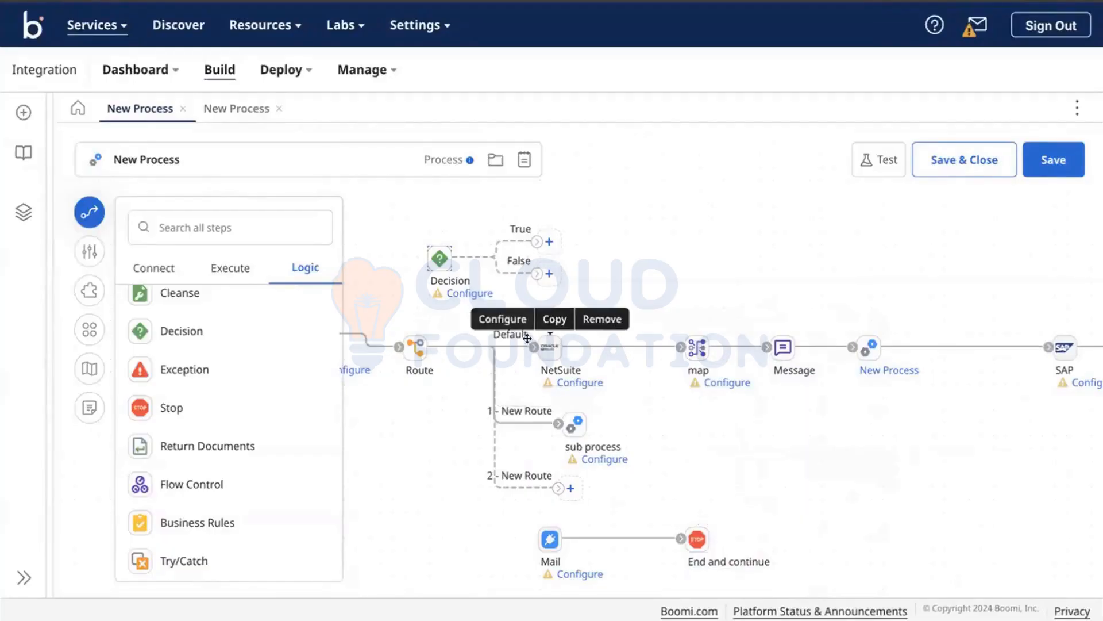
pyautogui.moveTo(527, 334); pyautogui.dragTo(631, 308)
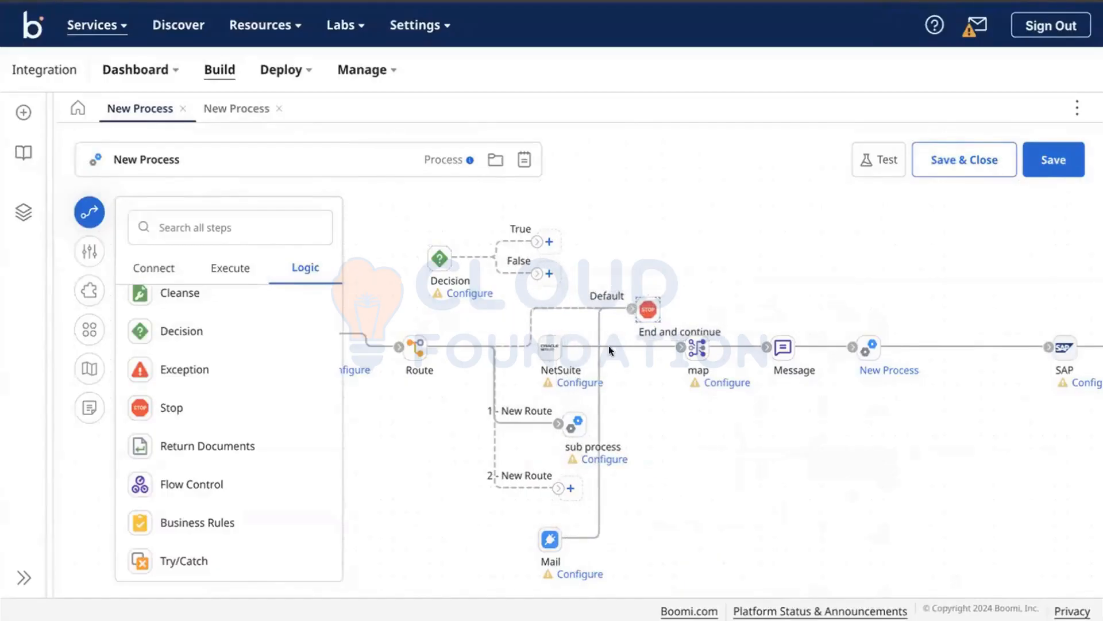
# Step: Free the Mail connector from the stop step, move it above the NetSuite path and connect the Route's Default path to it
pyautogui.moveTo(627, 302); pyautogui.dragTo(646, 541)
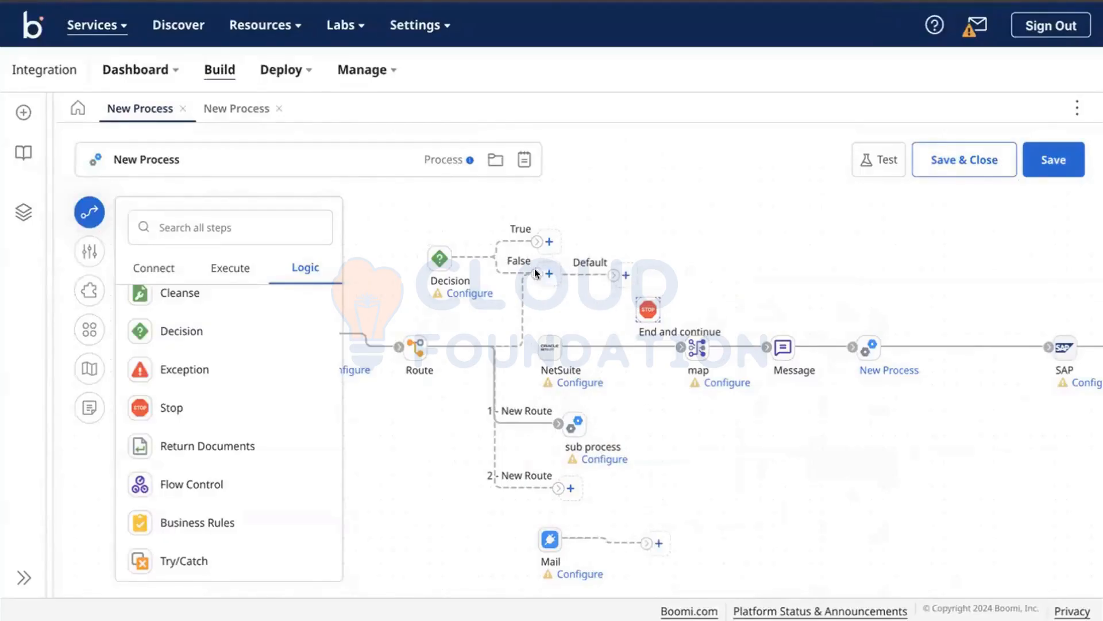
pyautogui.moveTo(535, 268); pyautogui.dragTo(440, 255)
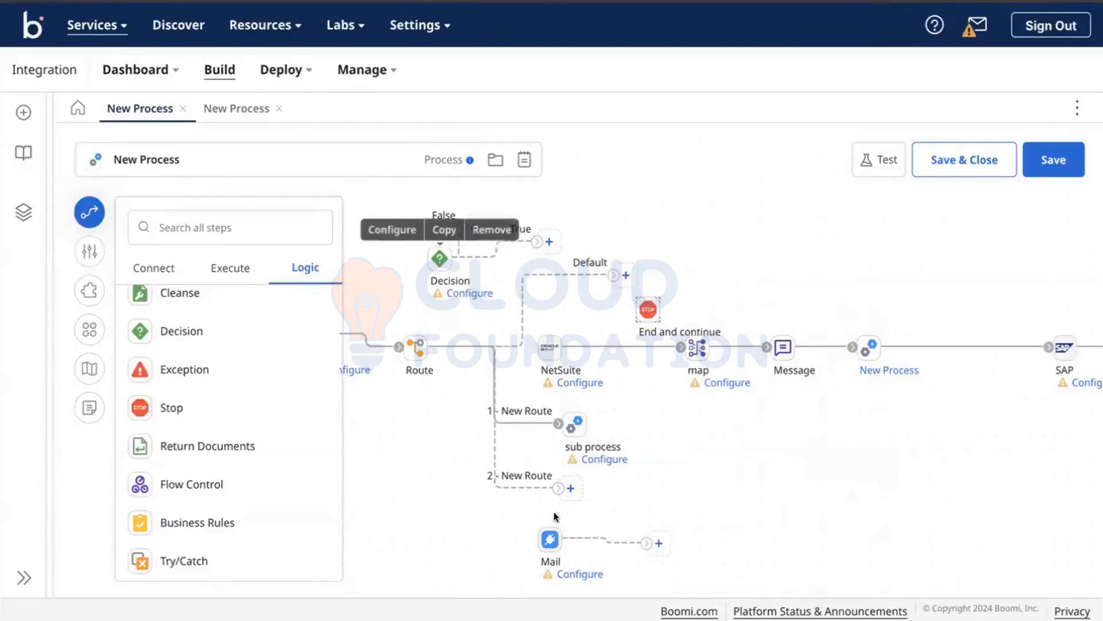
pyautogui.moveTo(550, 538); pyautogui.dragTo(673, 277)
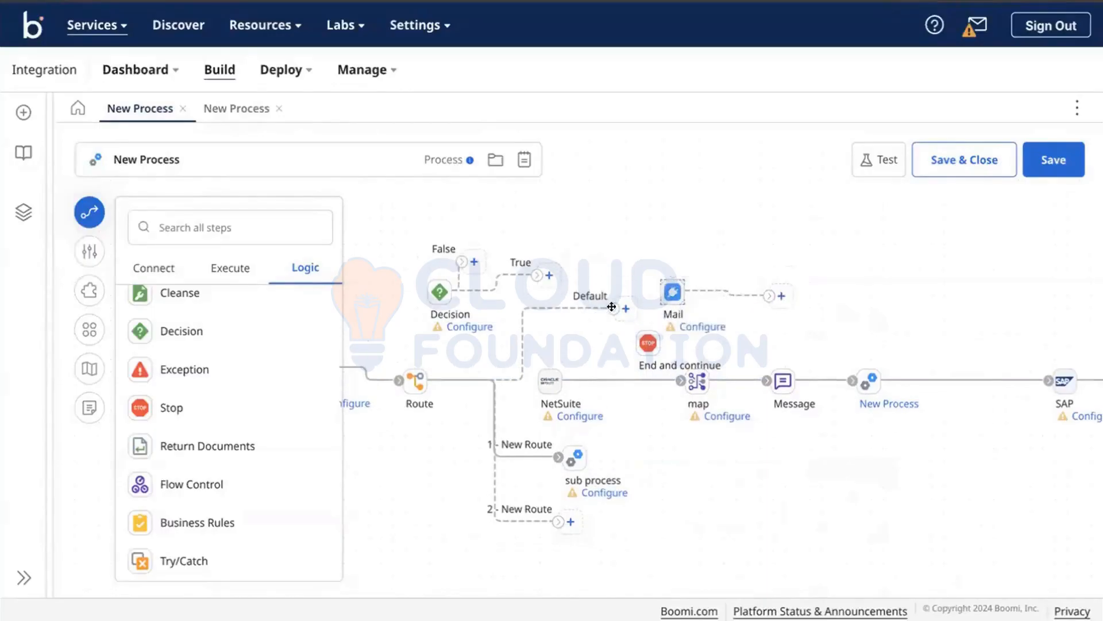
pyautogui.moveTo(612, 306); pyautogui.dragTo(656, 292)
# Step: Place the "End and continue" stop step after Mail, connect Mail to it and align both steps above the NetSuite path
pyautogui.moveTo(647, 345)
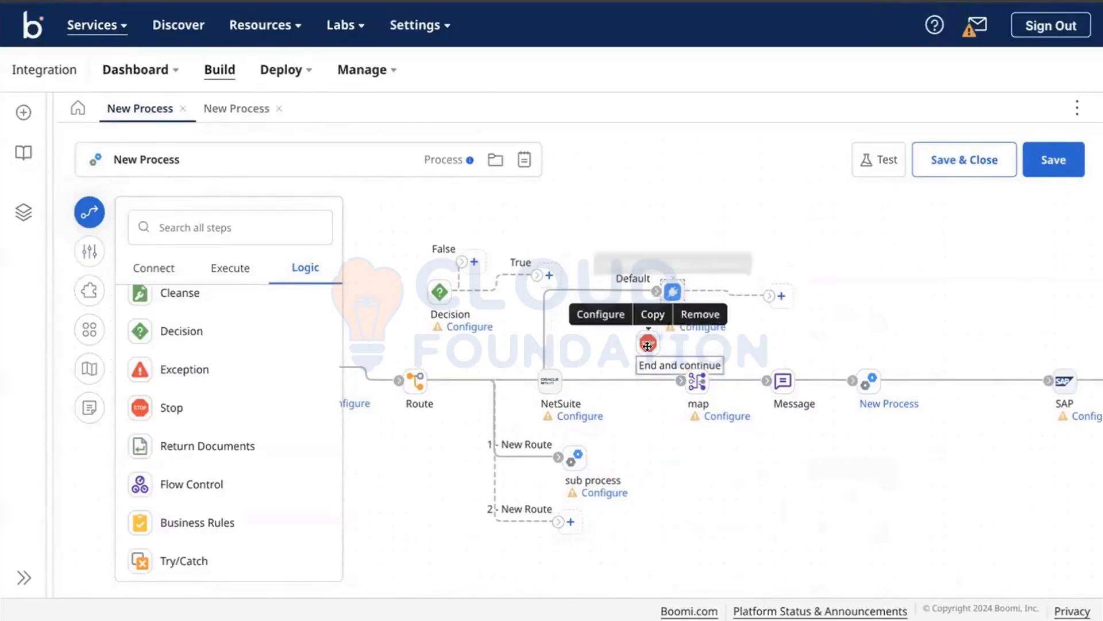
pyautogui.moveTo(648, 345); pyautogui.dragTo(795, 306)
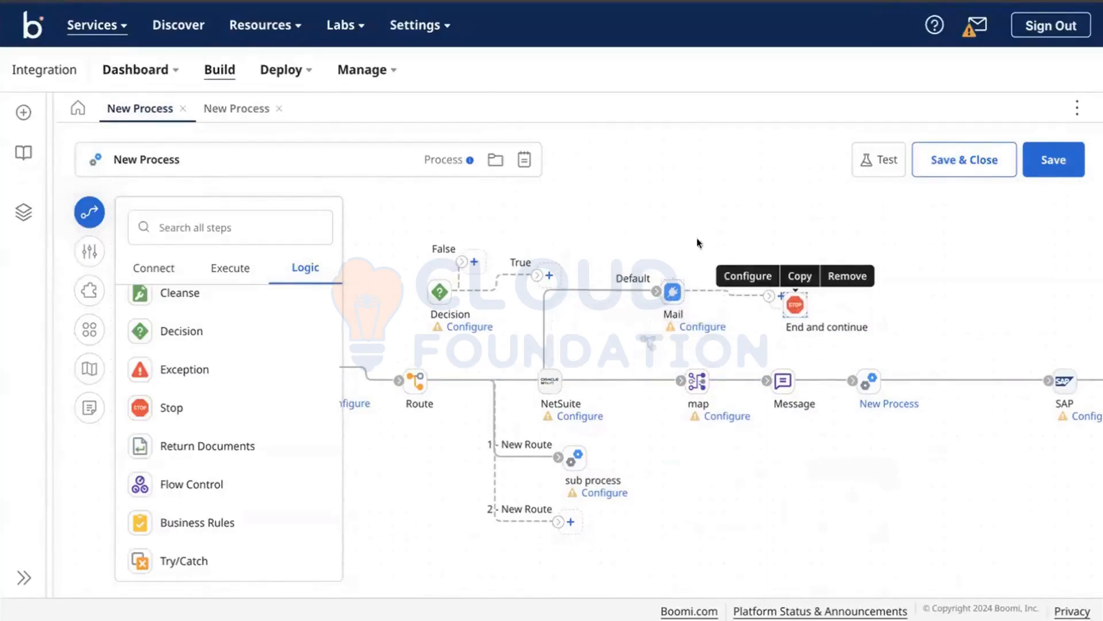
pyautogui.moveTo(762, 288); pyautogui.dragTo(792, 304)
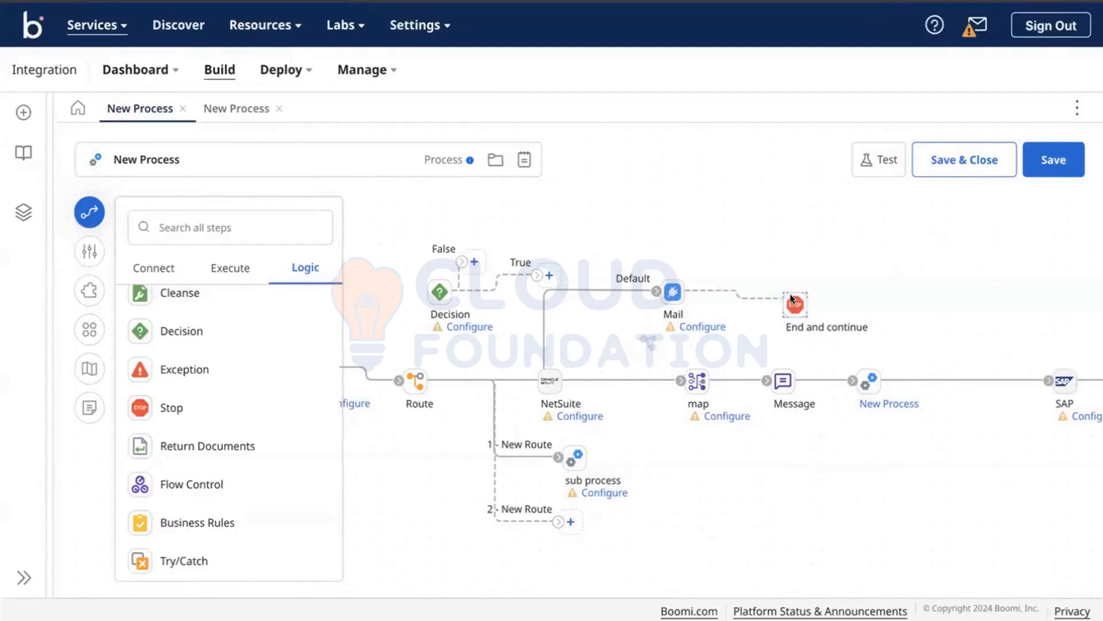
pyautogui.moveTo(660, 286); pyautogui.dragTo(572, 308)
pyautogui.click(795, 305)
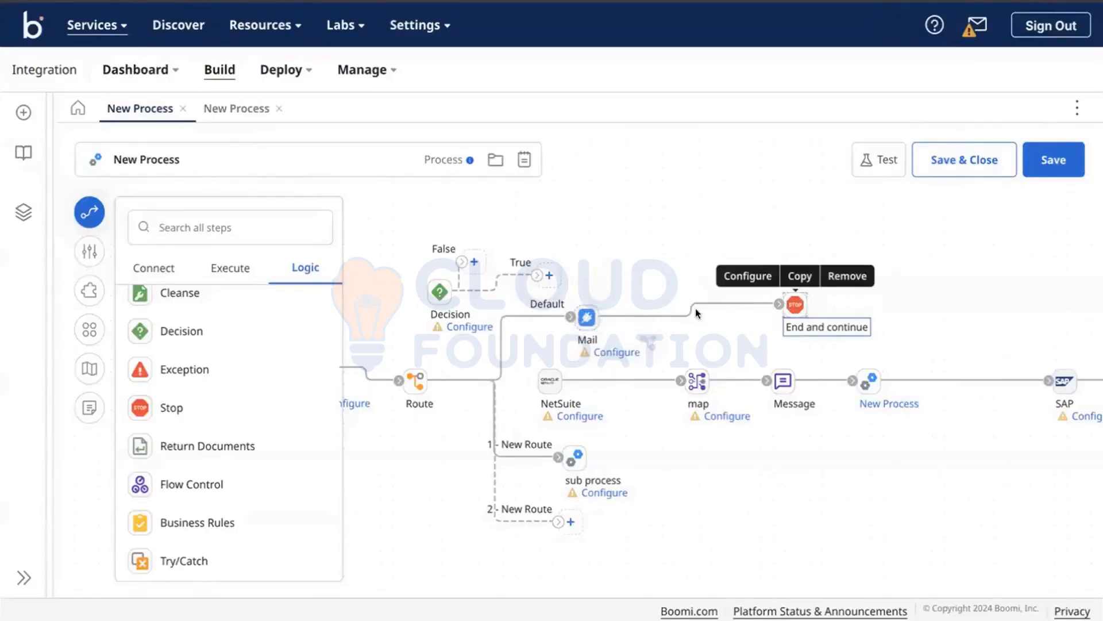
pyautogui.moveTo(697, 313)
pyautogui.mouseDown()
pyautogui.moveTo(703, 326)
pyautogui.moveTo(710, 319)
pyautogui.mouseUp()
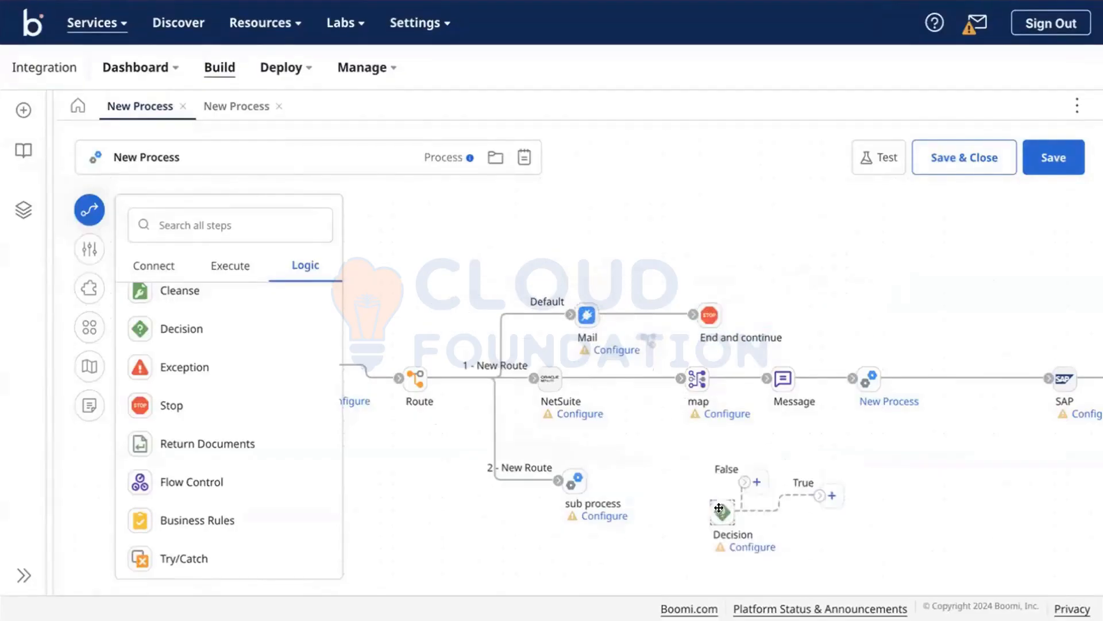
# Step: Position the Decision step below the NetSuite path and move its False branch beneath the True branch
pyautogui.moveTo(719, 508); pyautogui.dragTo(720, 509)
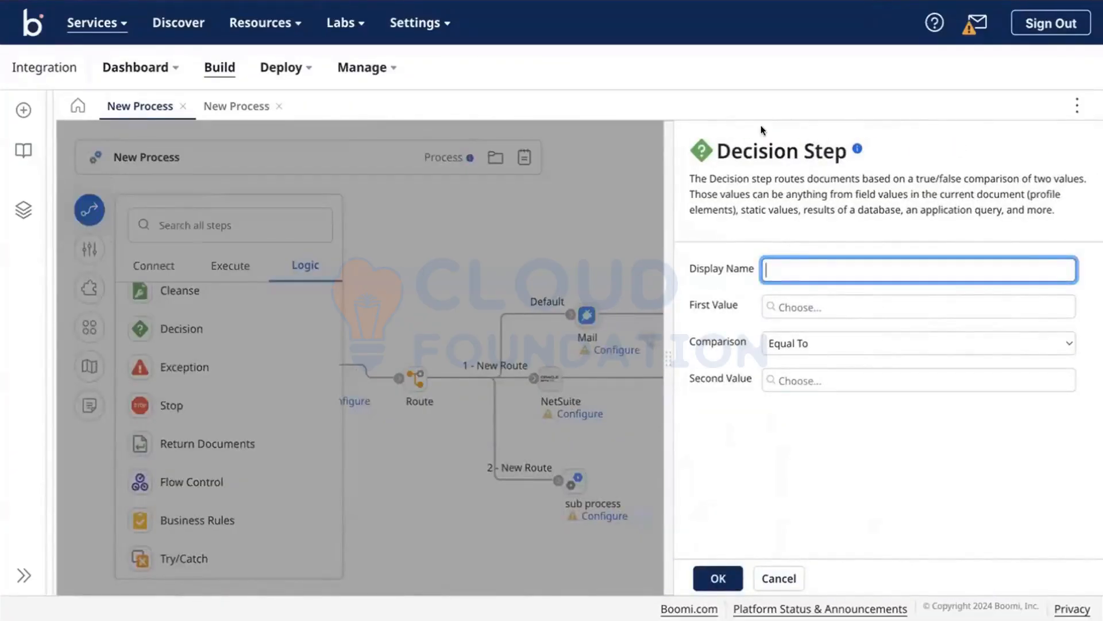
pyautogui.click(519, 282)
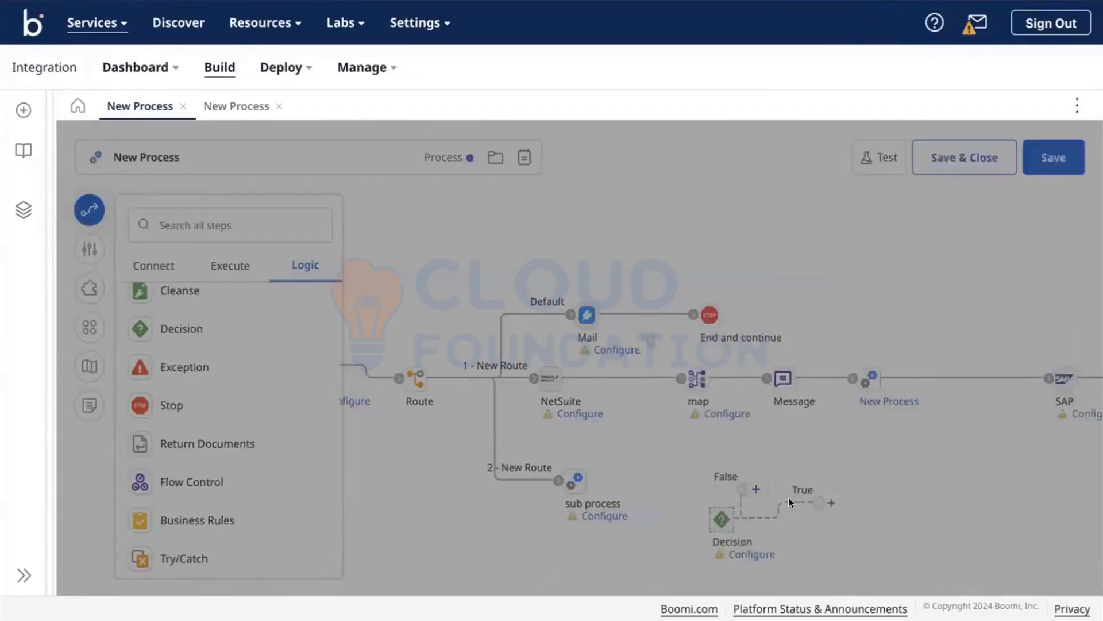
pyautogui.moveTo(765, 499); pyautogui.dragTo(820, 585)
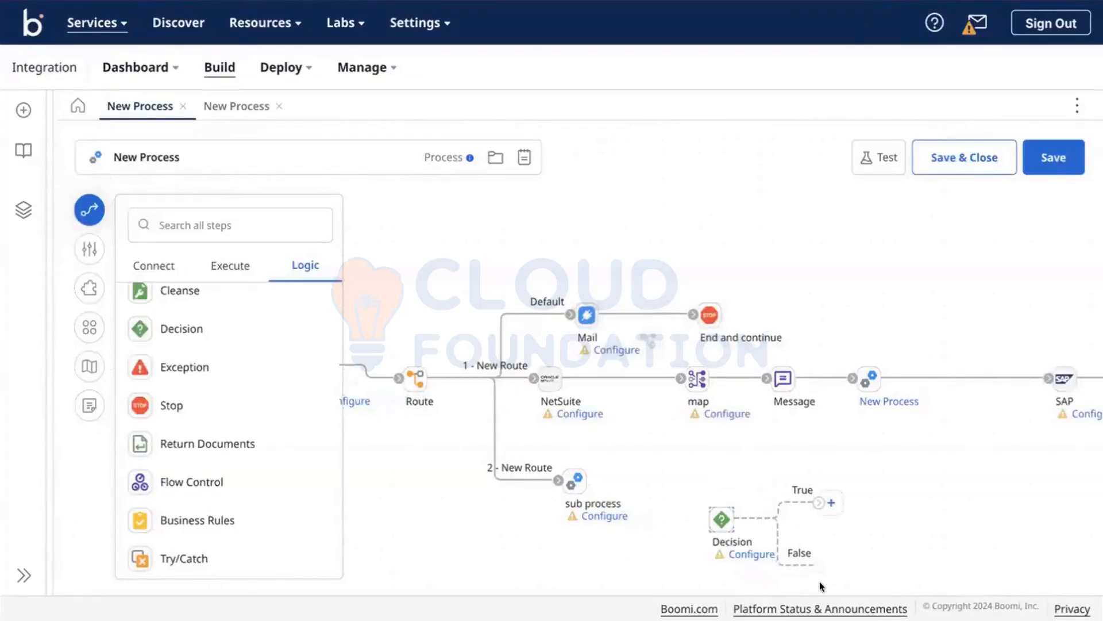
# Step: Examine the Decision step's settings and the parameter types offered for its Second Value, and close them without changes
pyautogui.click(722, 519)
pyautogui.click(672, 492)
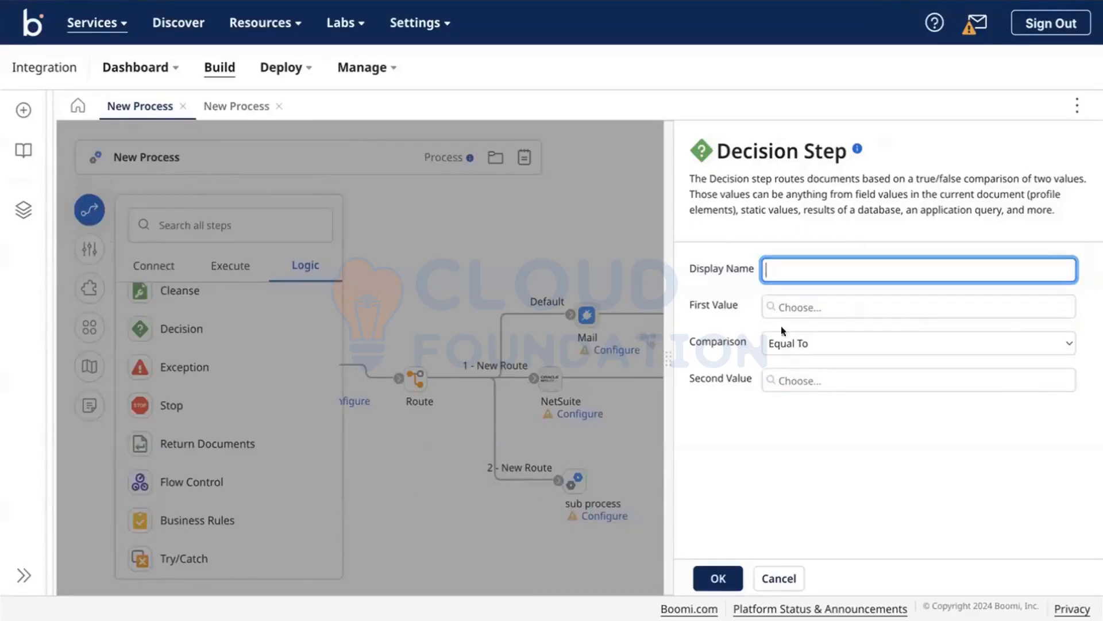
pyautogui.click(788, 373)
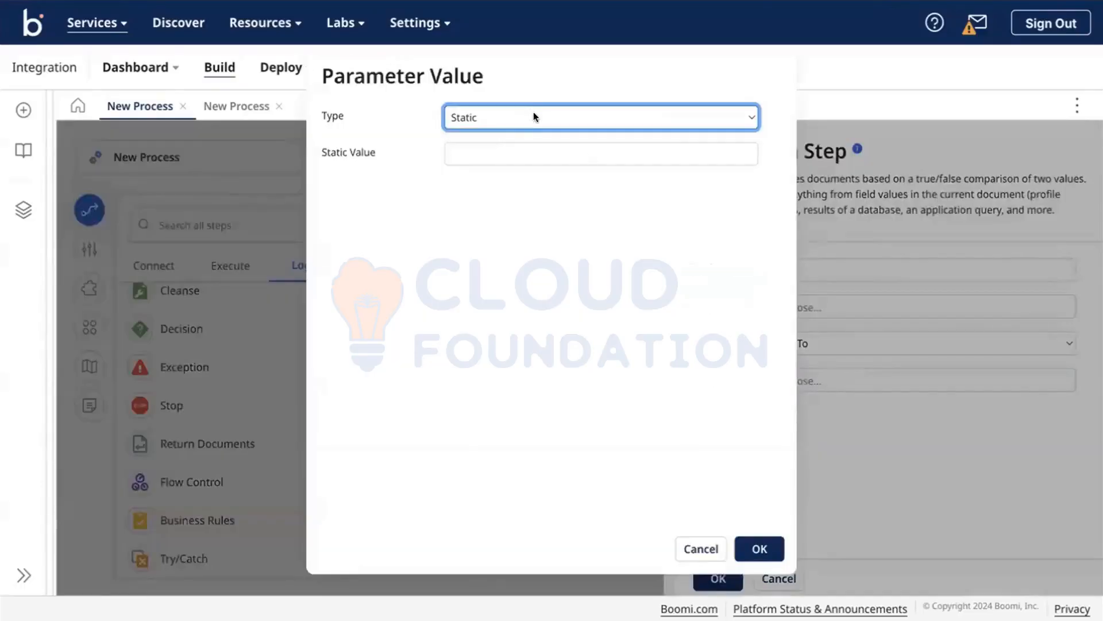
pyautogui.click(523, 112)
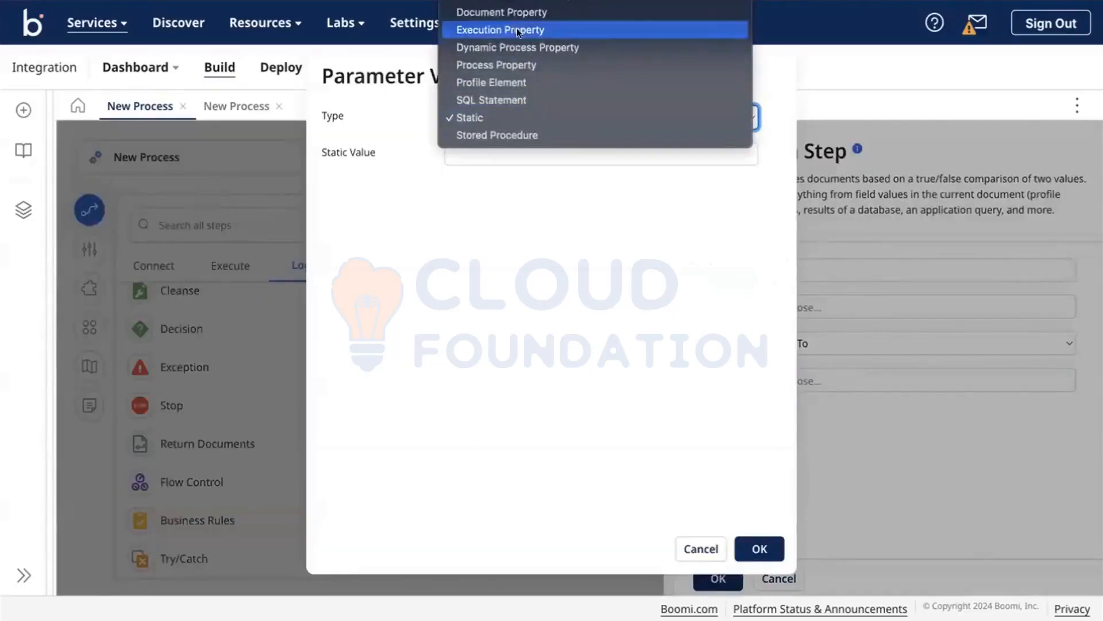
pyautogui.click(695, 544)
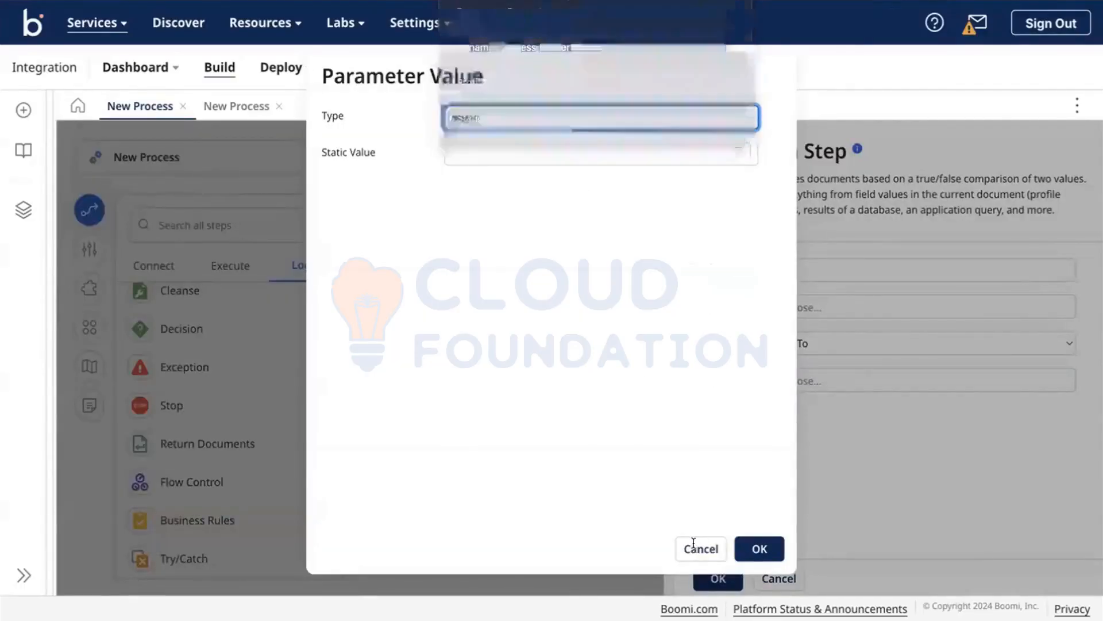
pyautogui.click(695, 543)
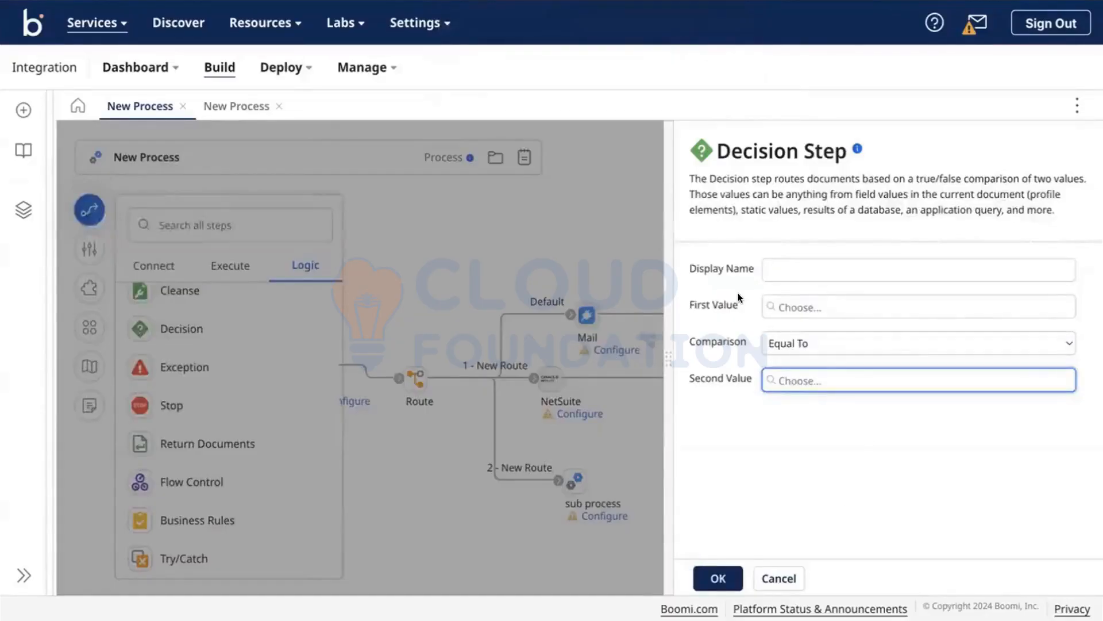
pyautogui.click(642, 526)
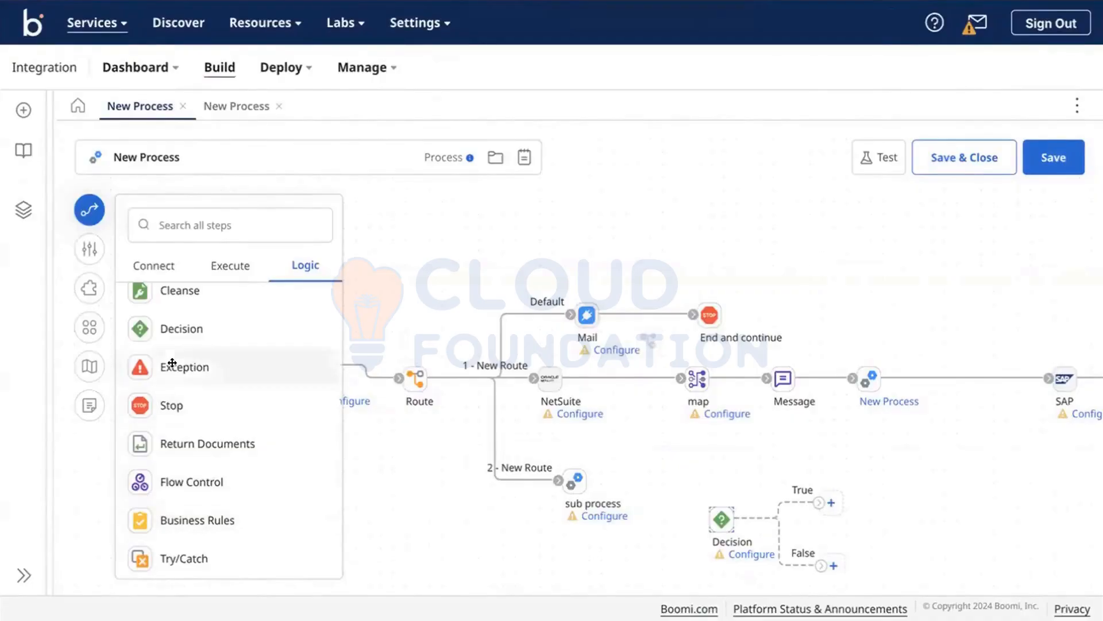
# Step: Add an Exception step above the Route and examine its title, failure behavior, message and variables settings
pyautogui.moveTo(167, 362); pyautogui.dragTo(508, 248)
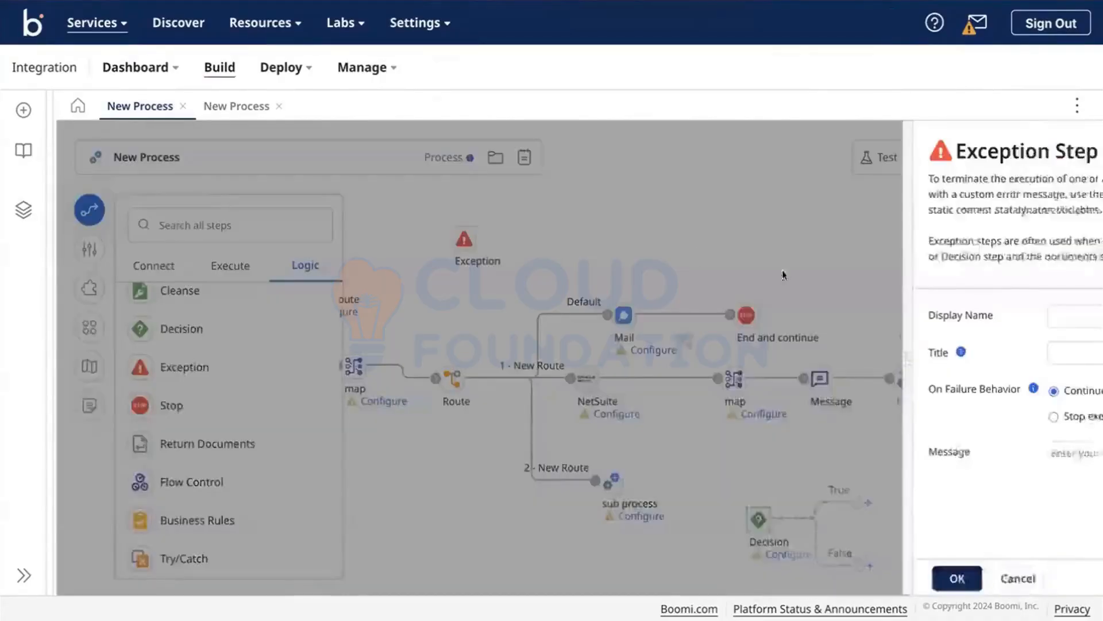
pyautogui.scroll(-2, 757, 286)
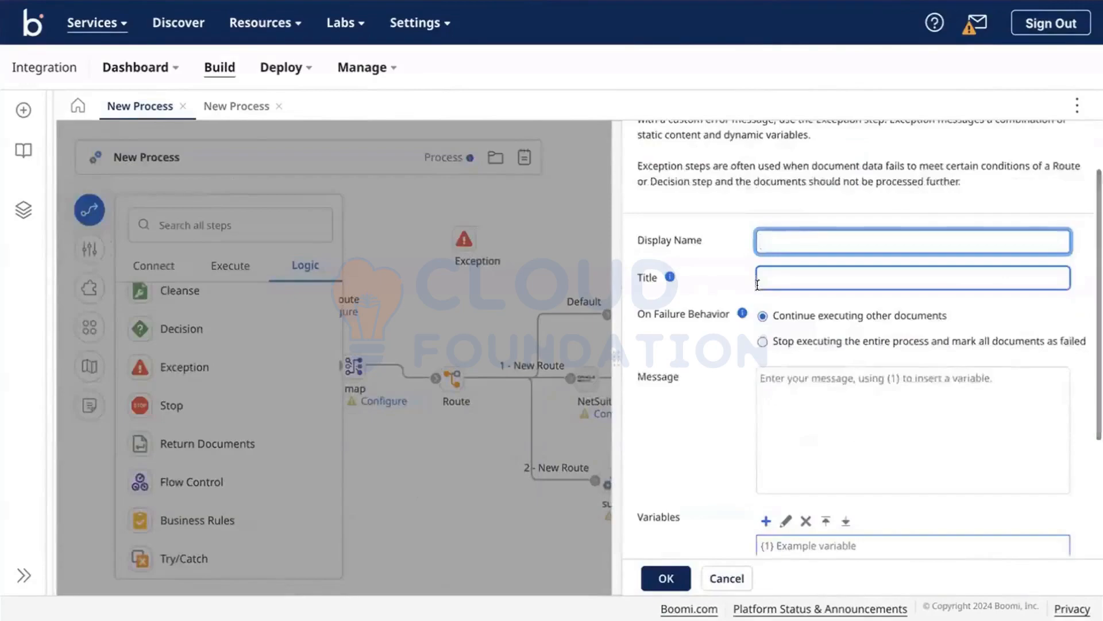
pyautogui.scroll(2, 757, 284)
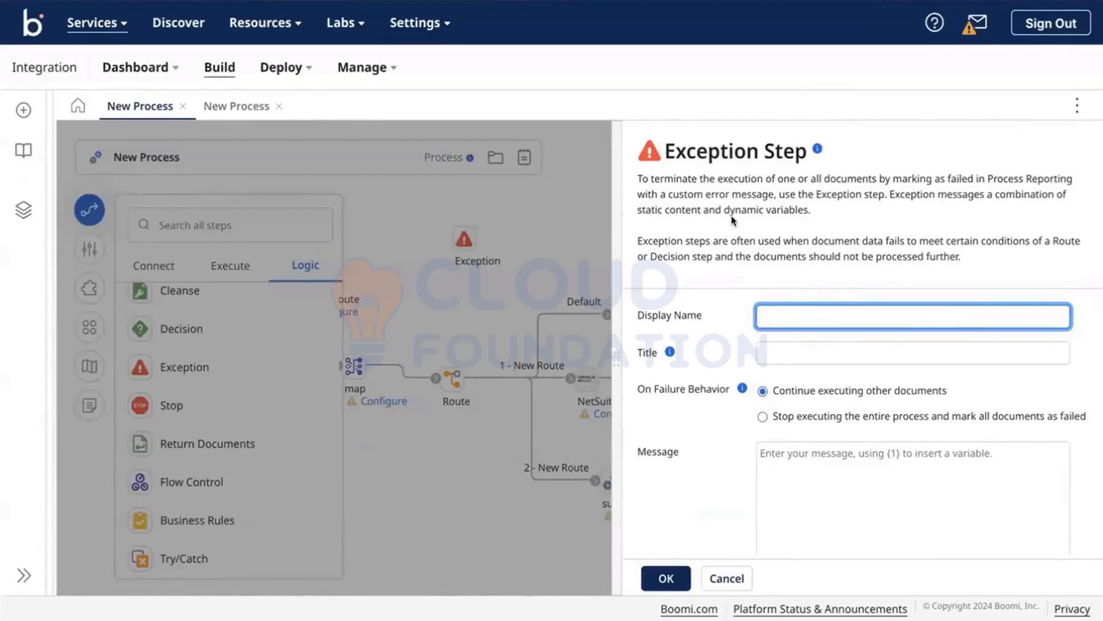
pyautogui.scroll(-1, 731, 215)
pyautogui.scroll(1, 707, 210)
pyautogui.scroll(-1, 793, 282)
pyautogui.scroll(-1, 723, 368)
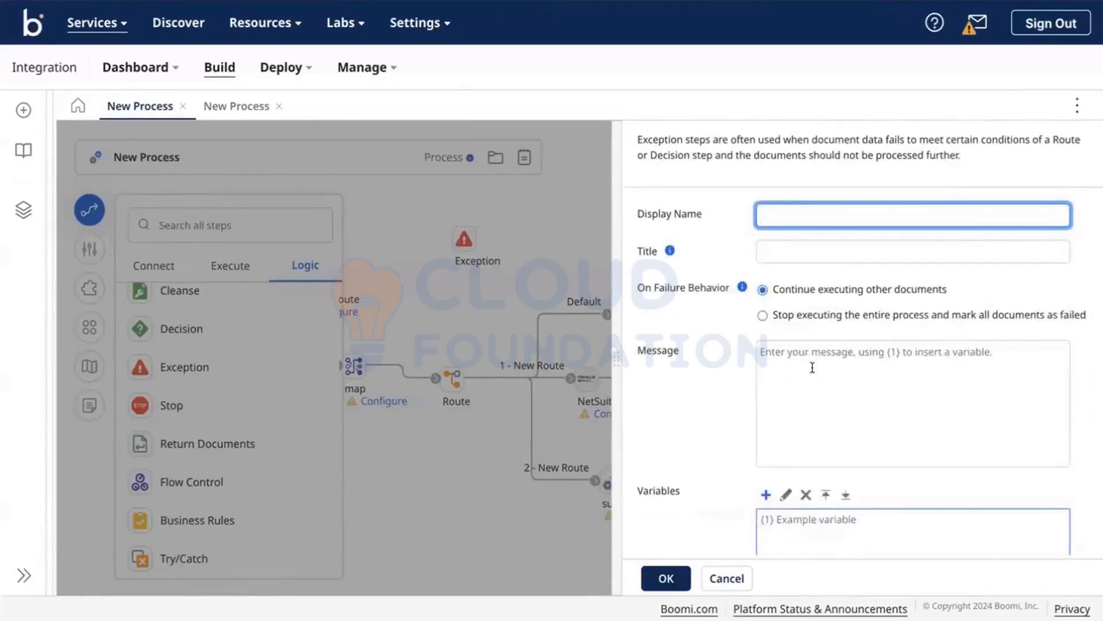
pyautogui.scroll(2, 746, 361)
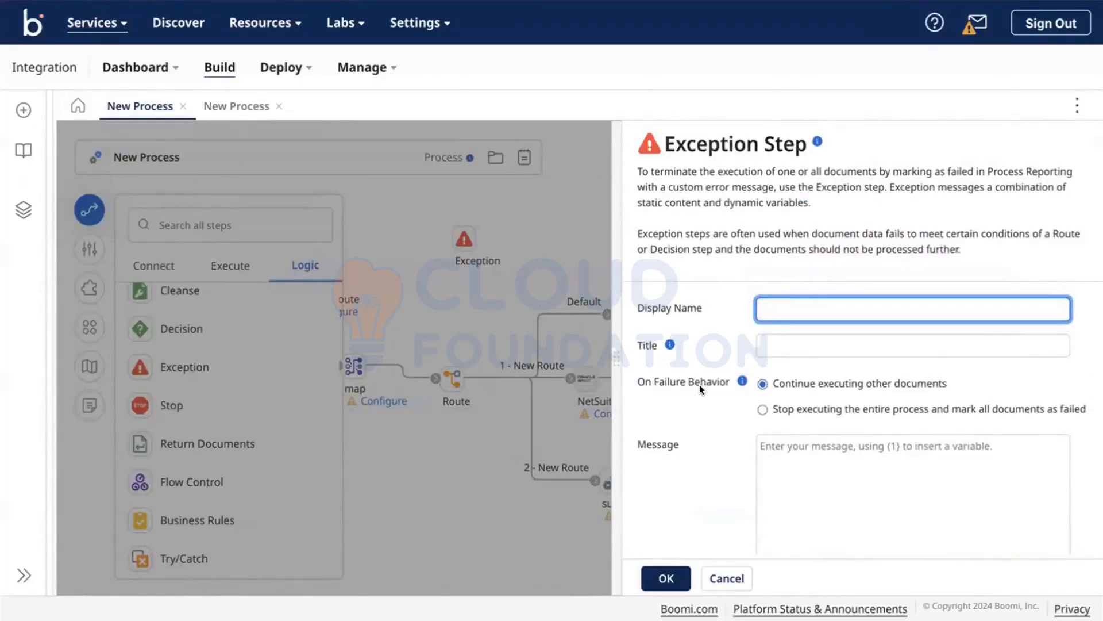
pyautogui.scroll(-3, 699, 384)
pyautogui.scroll(3, 789, 398)
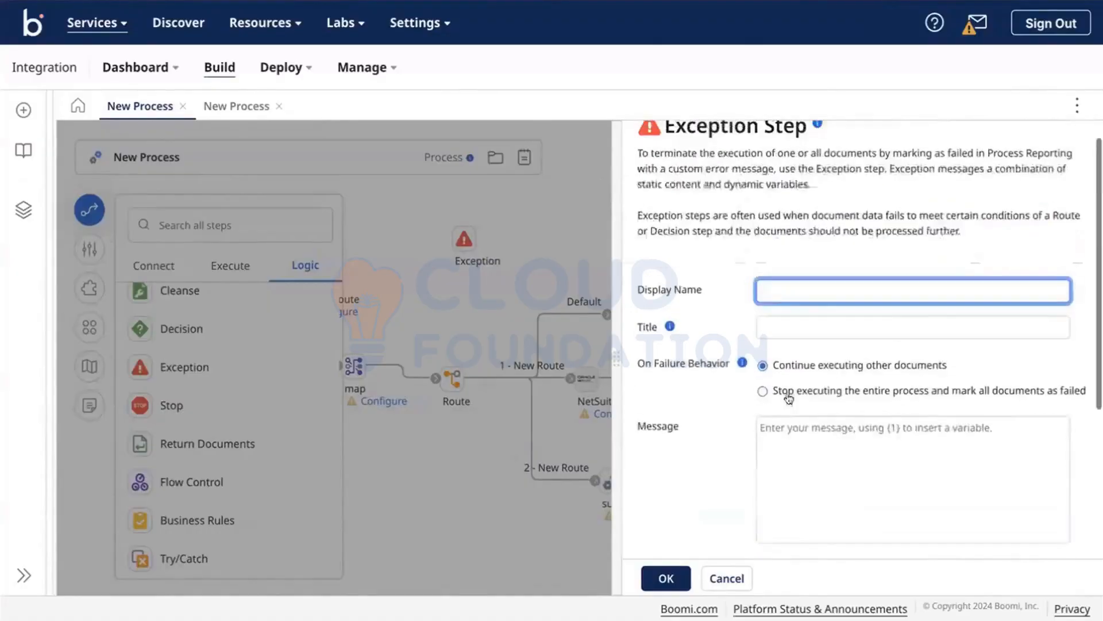
pyautogui.scroll(1, 693, 378)
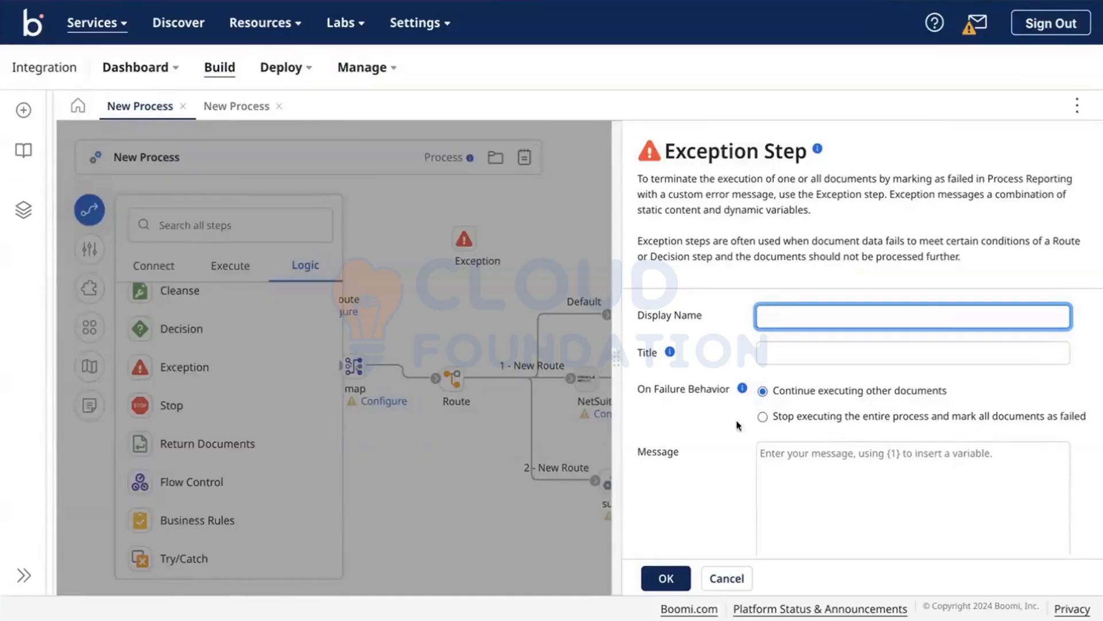
pyautogui.scroll(-1, 657, 390)
pyautogui.scroll(1, 656, 391)
pyautogui.scroll(-2, 752, 423)
pyautogui.scroll(2, 752, 423)
pyautogui.scroll(-4, 751, 422)
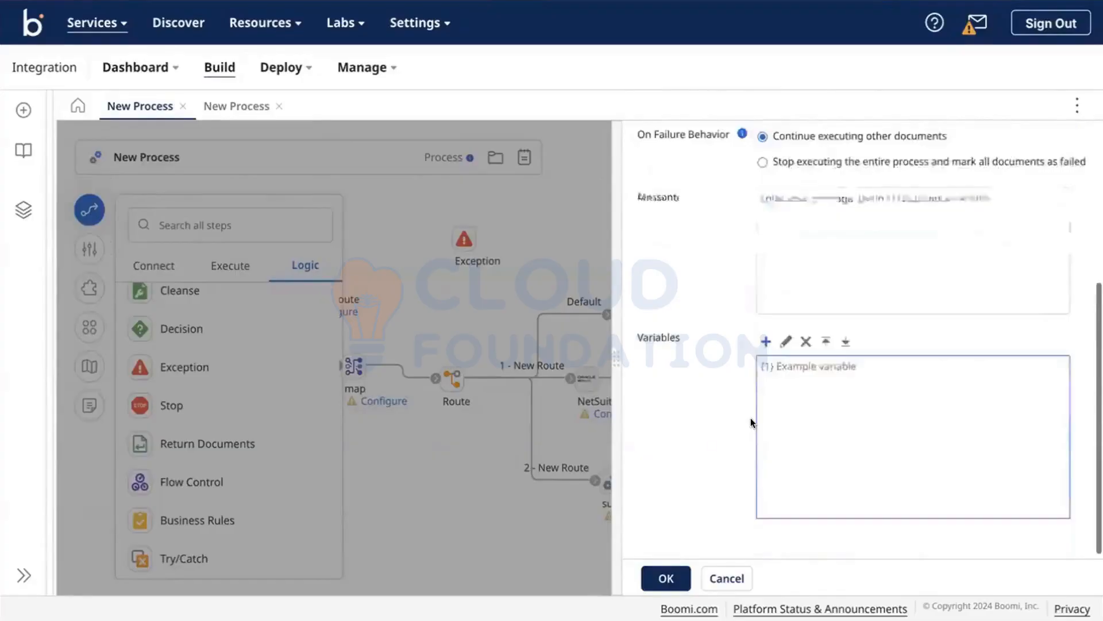
pyautogui.scroll(4, 752, 423)
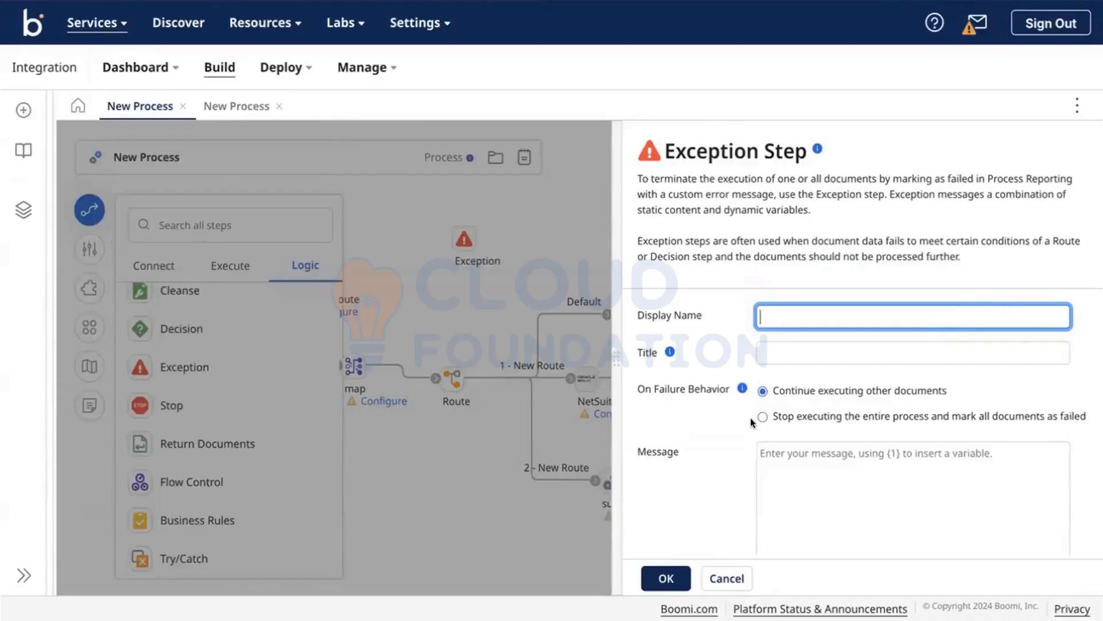
# Step: Try "Stop executing the entire process and mark all documents as failed" as the Exception step's failure behavior, and leave the settings without saving
pyautogui.scroll(-1, 752, 423)
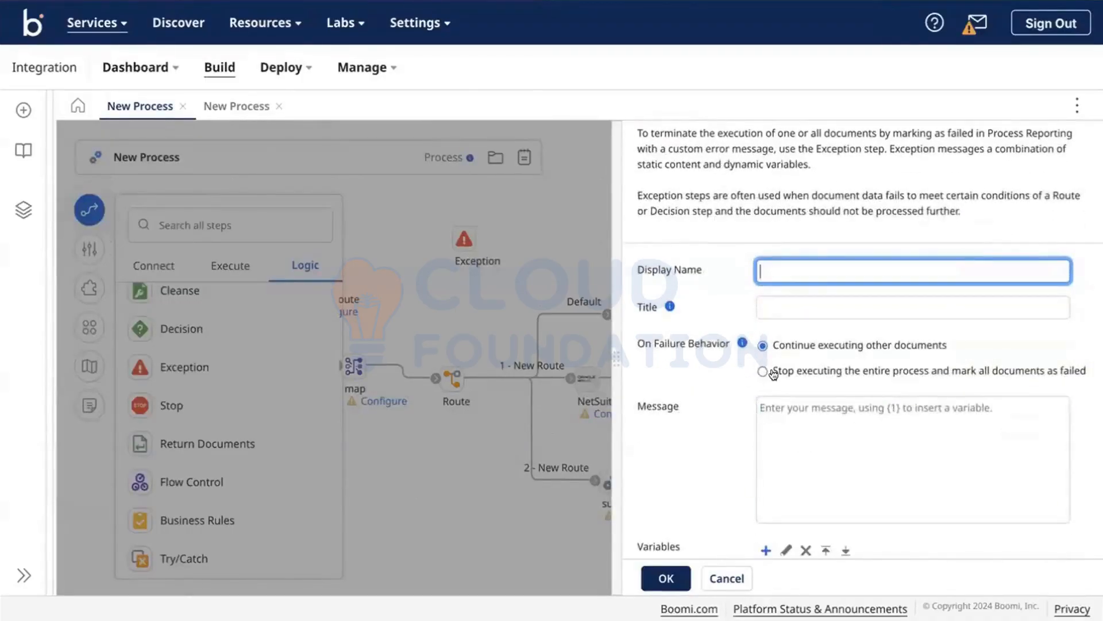
pyautogui.click(766, 372)
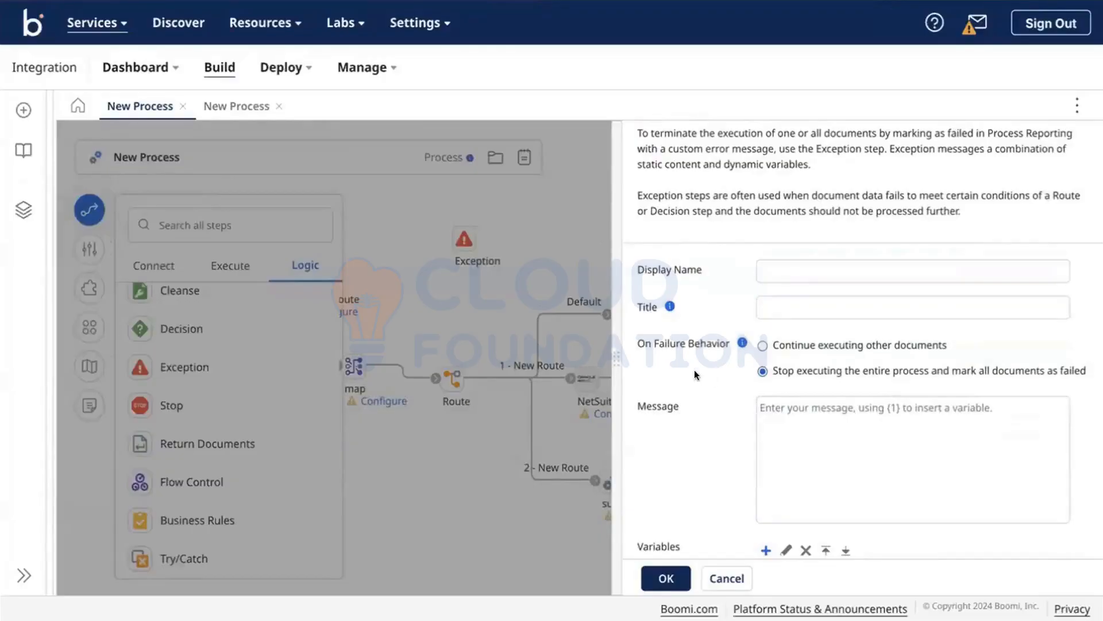
pyautogui.scroll(1, 686, 276)
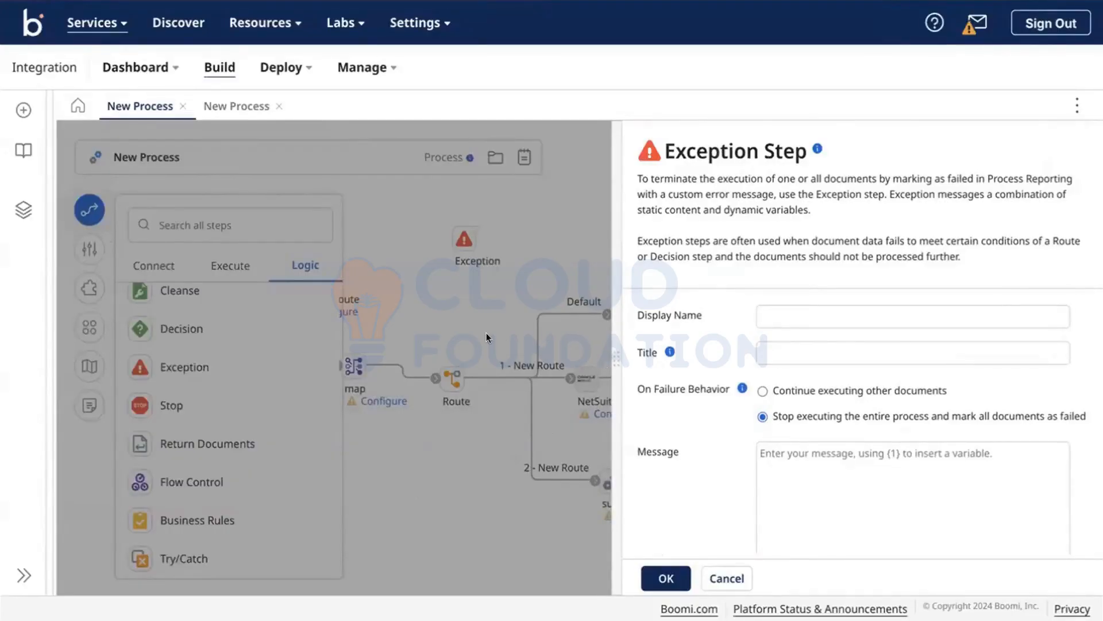
pyautogui.click(452, 321)
pyautogui.click(668, 351)
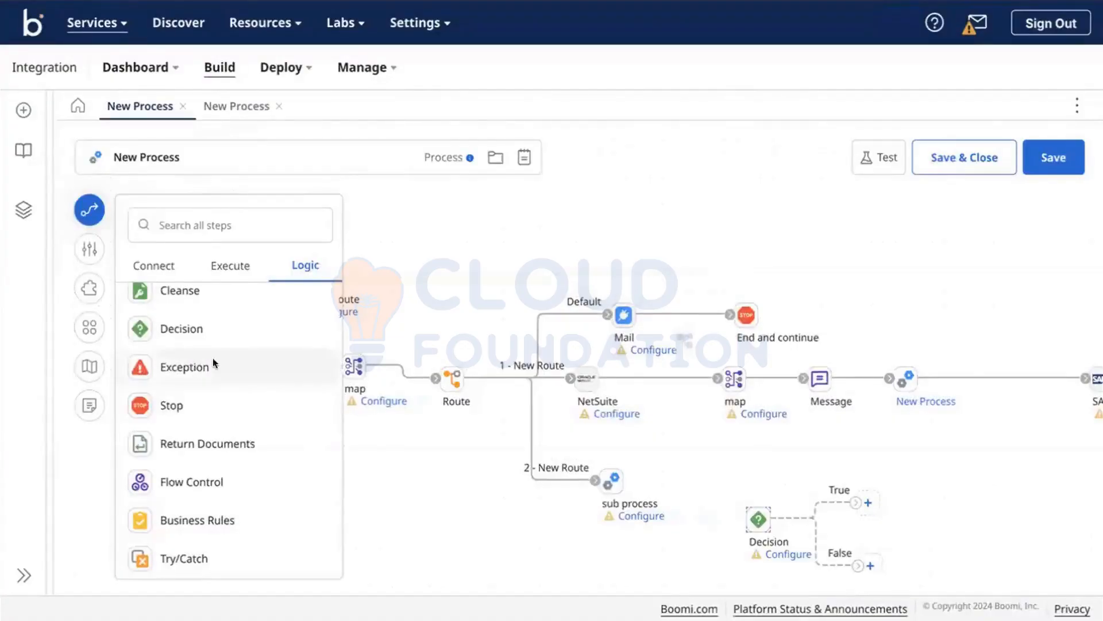
# Step: Add an Exception step above the Route again, look through its message and variables settings and close them
pyautogui.moveTo(213, 357); pyautogui.dragTo(491, 215)
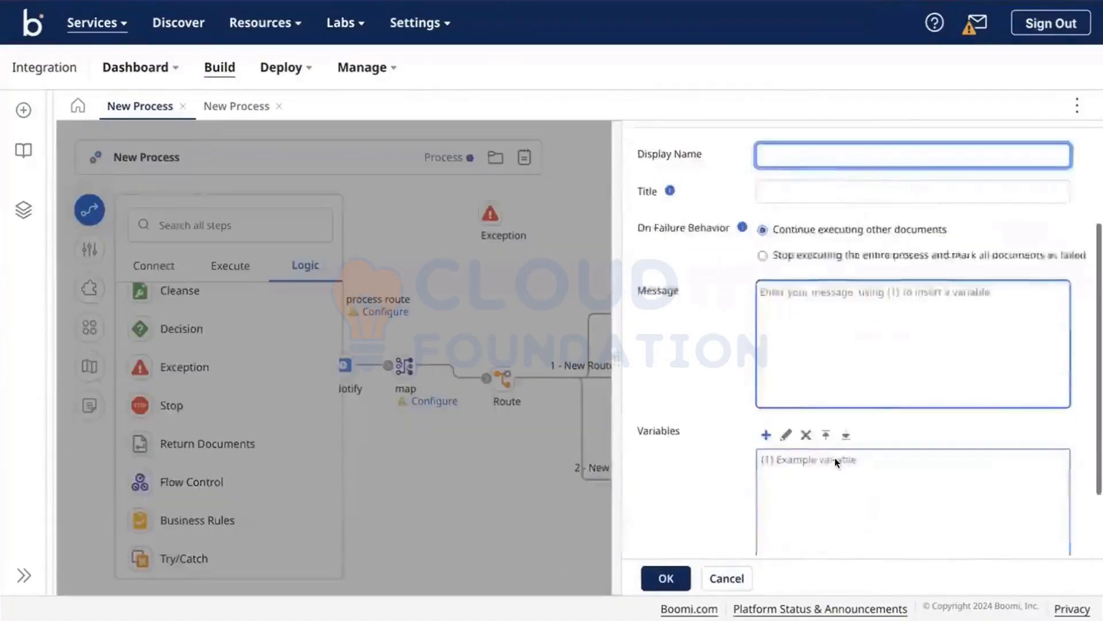
pyautogui.scroll(-2, 836, 462)
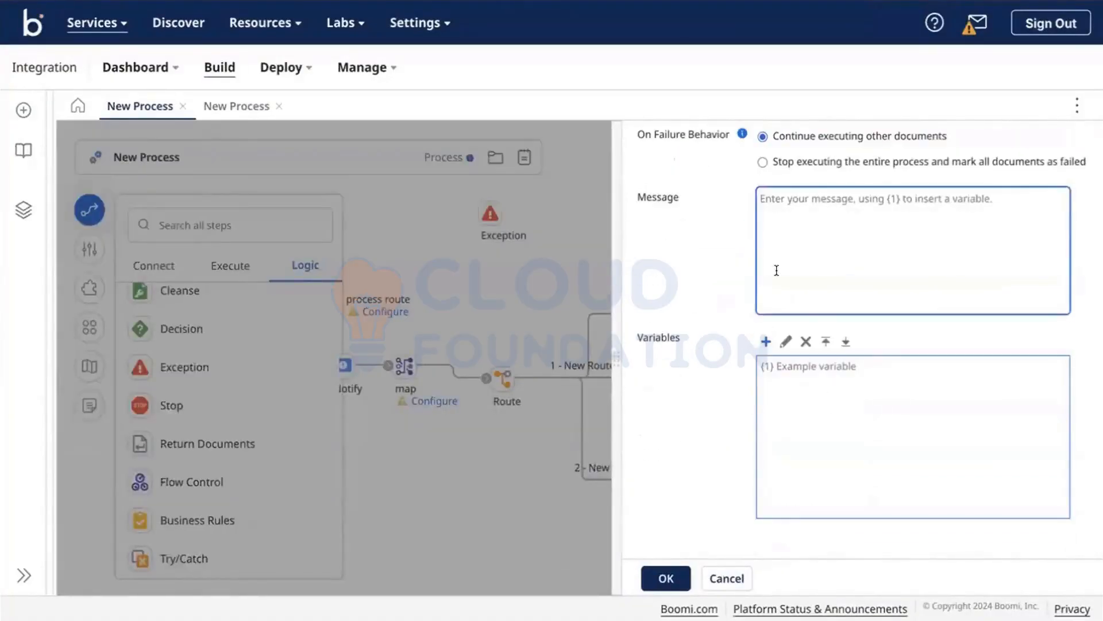
pyautogui.scroll(2, 777, 270)
pyautogui.click(557, 363)
# Step: Remove the Stop step after SAP and connect the Exception step to SAP in its place
pyautogui.moveTo(498, 231)
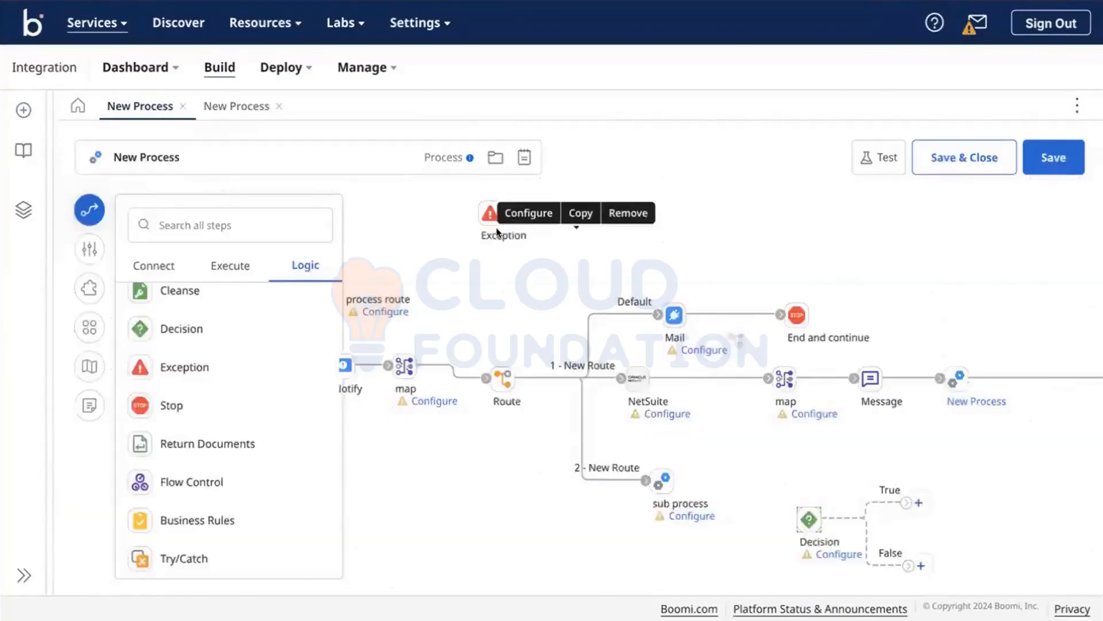
pyautogui.moveTo(489, 213); pyautogui.dragTo(1006, 398)
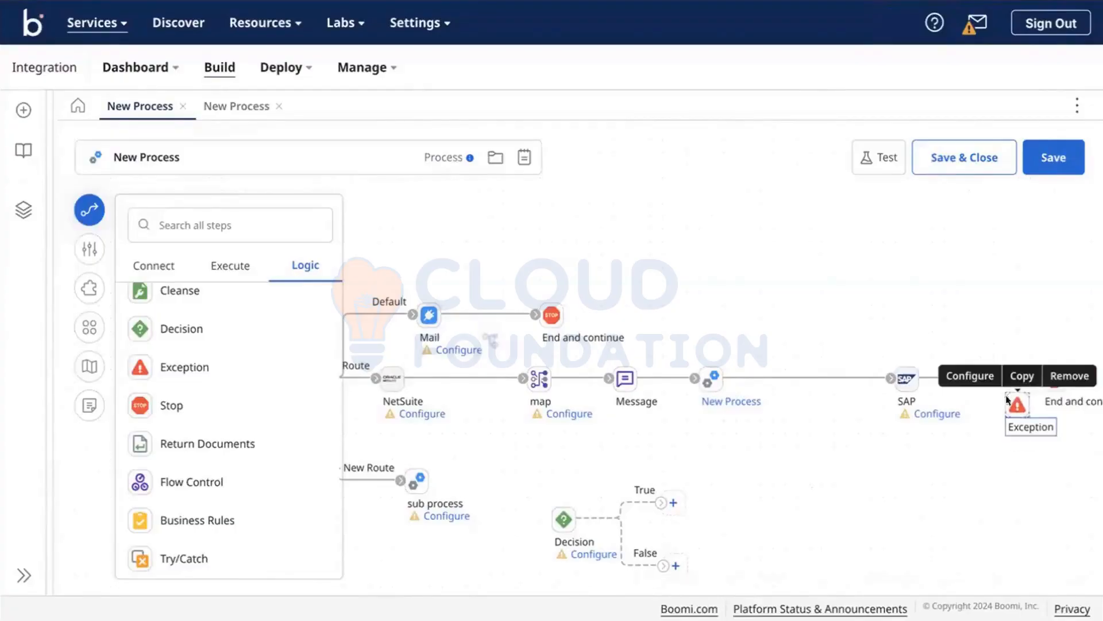
pyautogui.click(1011, 349)
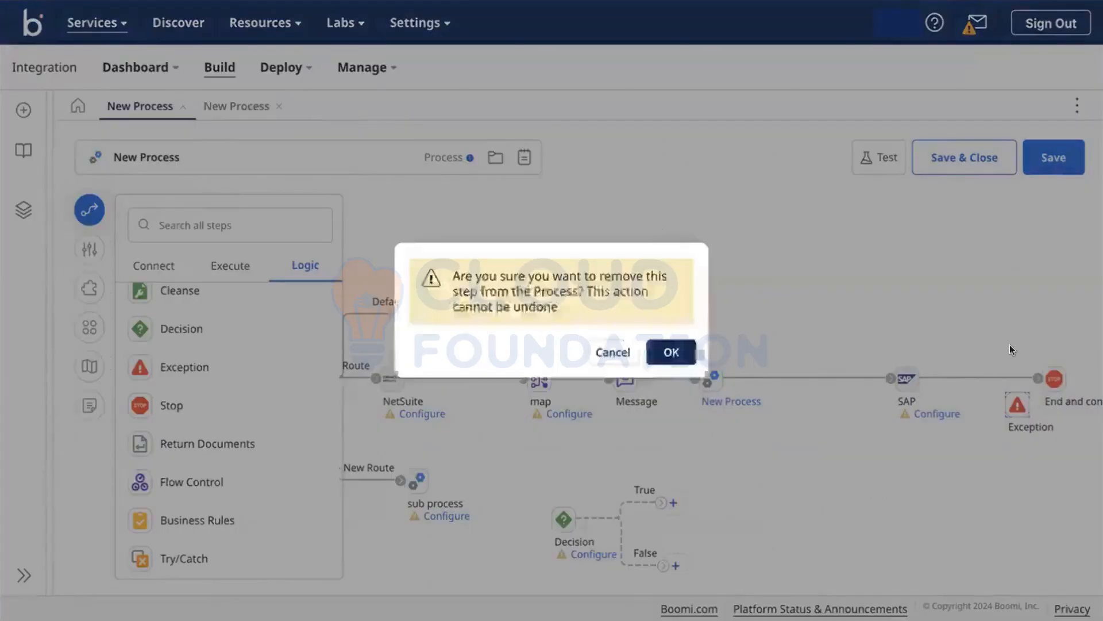
pyautogui.click(672, 352)
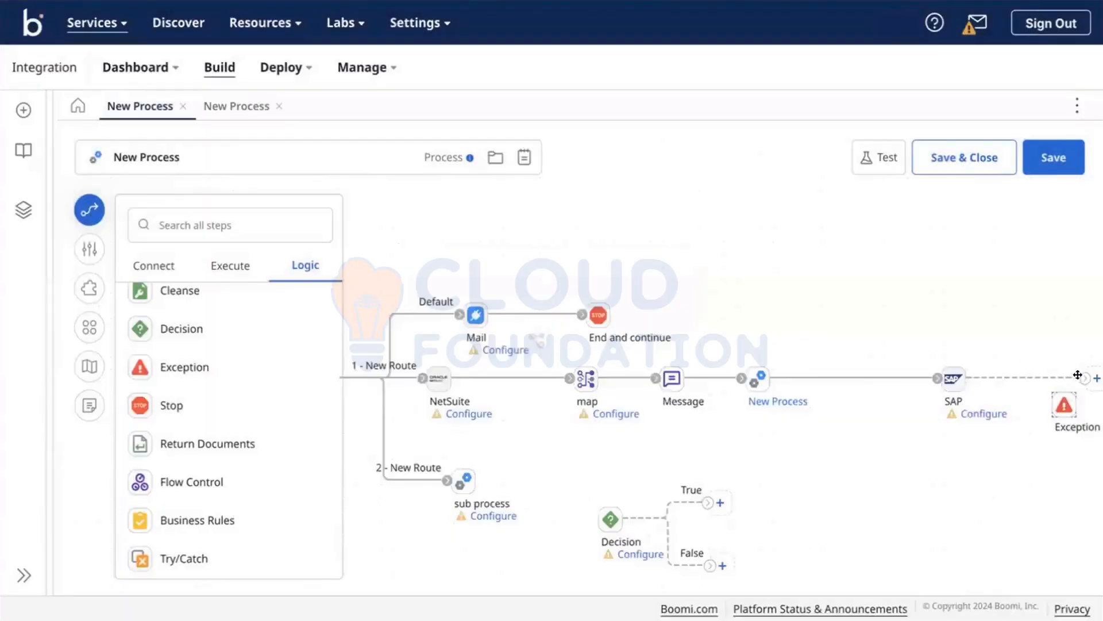
pyautogui.moveTo(1078, 375); pyautogui.dragTo(1065, 404)
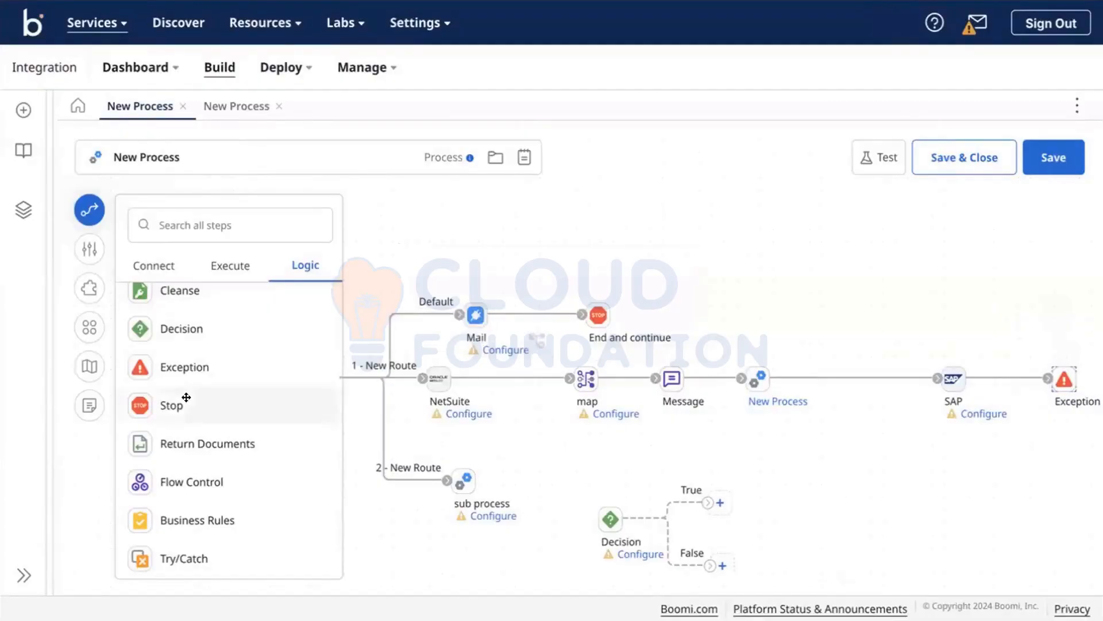
# Step: Add a Stop step above the Mail path, keeping "Continue processing other execution paths" enabled
pyautogui.moveTo(185, 395); pyautogui.dragTo(754, 219)
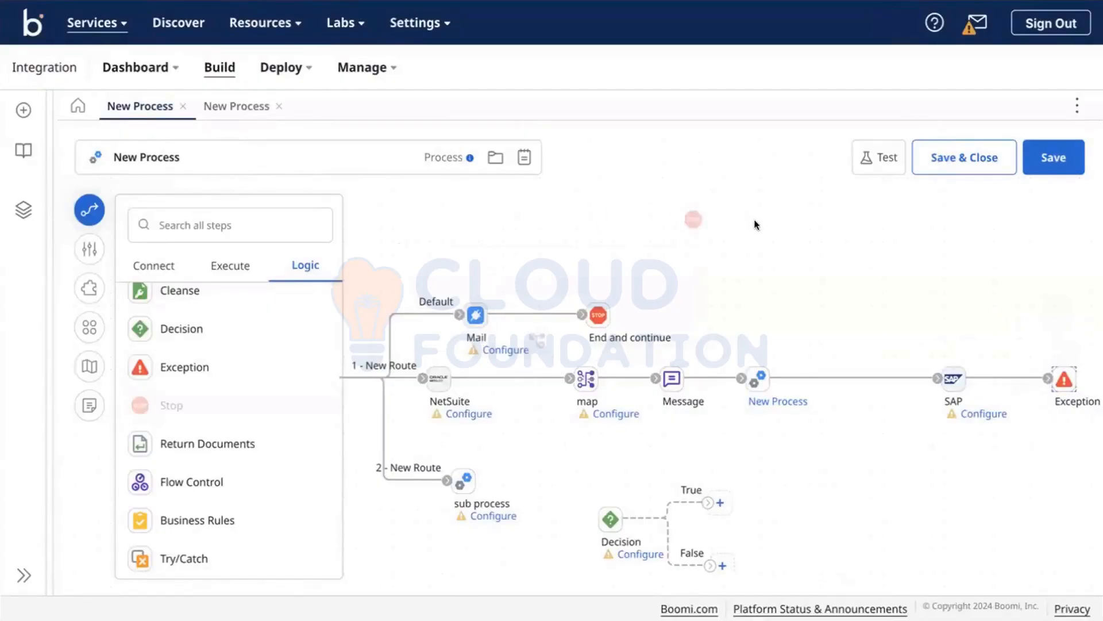
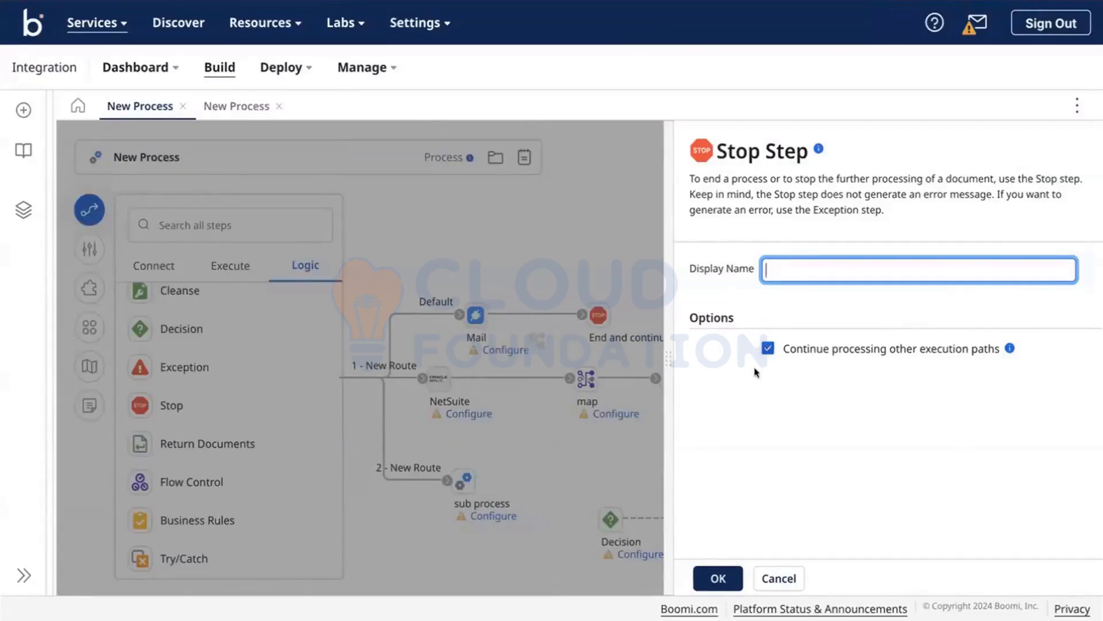
pyautogui.click(767, 348)
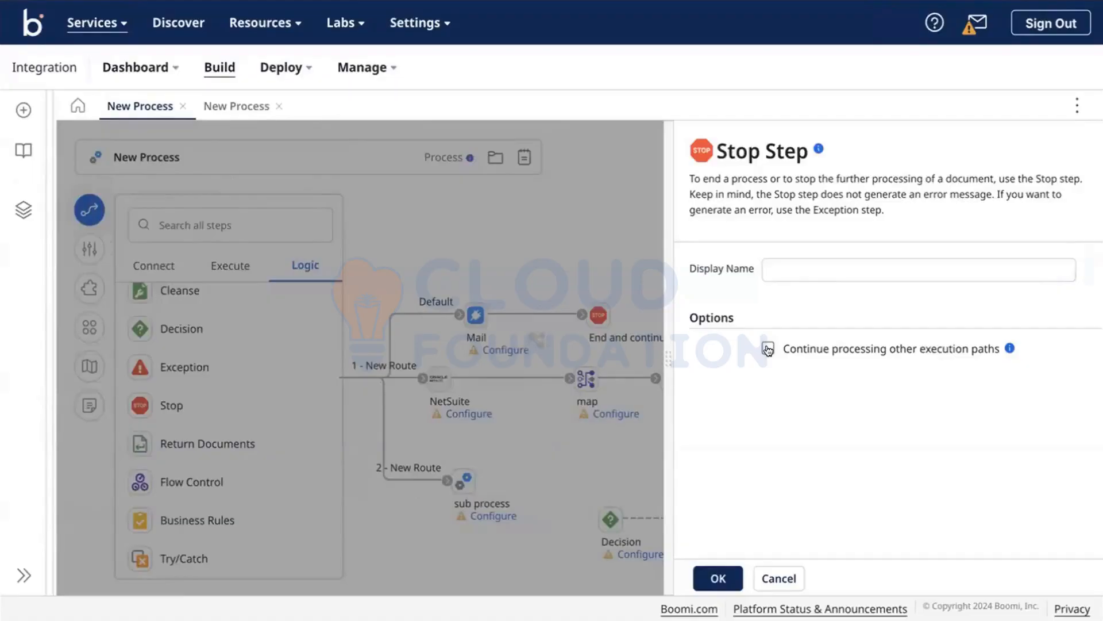
pyautogui.click(707, 576)
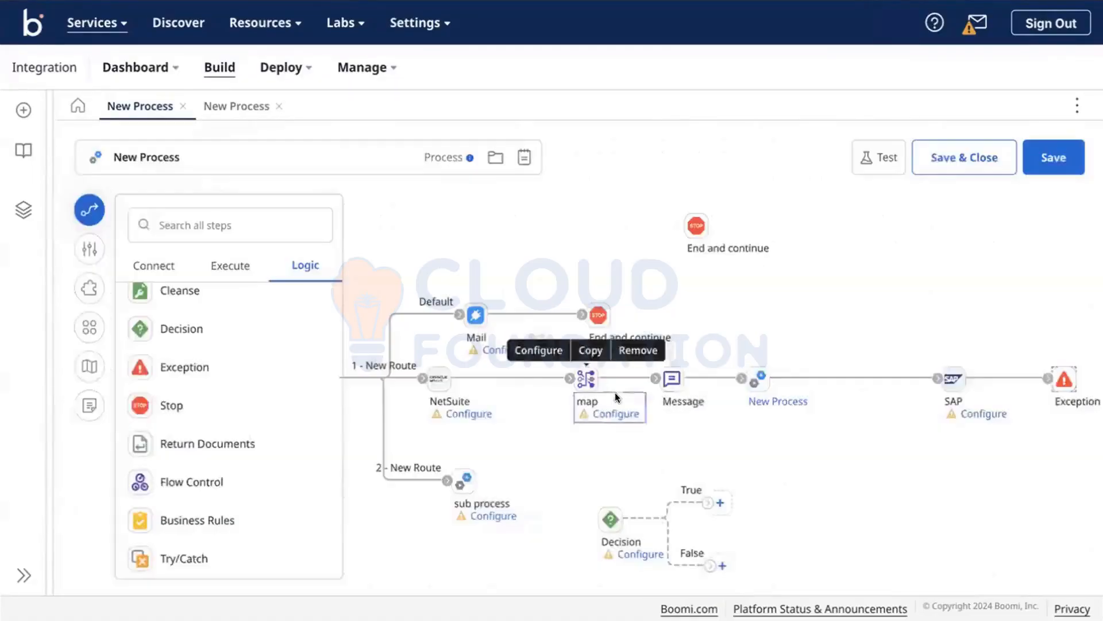
# Step: Remove the Route step between the first map and the Mail, NetSuite and sub process paths
pyautogui.click(615, 392)
pyautogui.click(464, 478)
pyautogui.moveTo(367, 437); pyautogui.dragTo(549, 437)
pyautogui.click(487, 377)
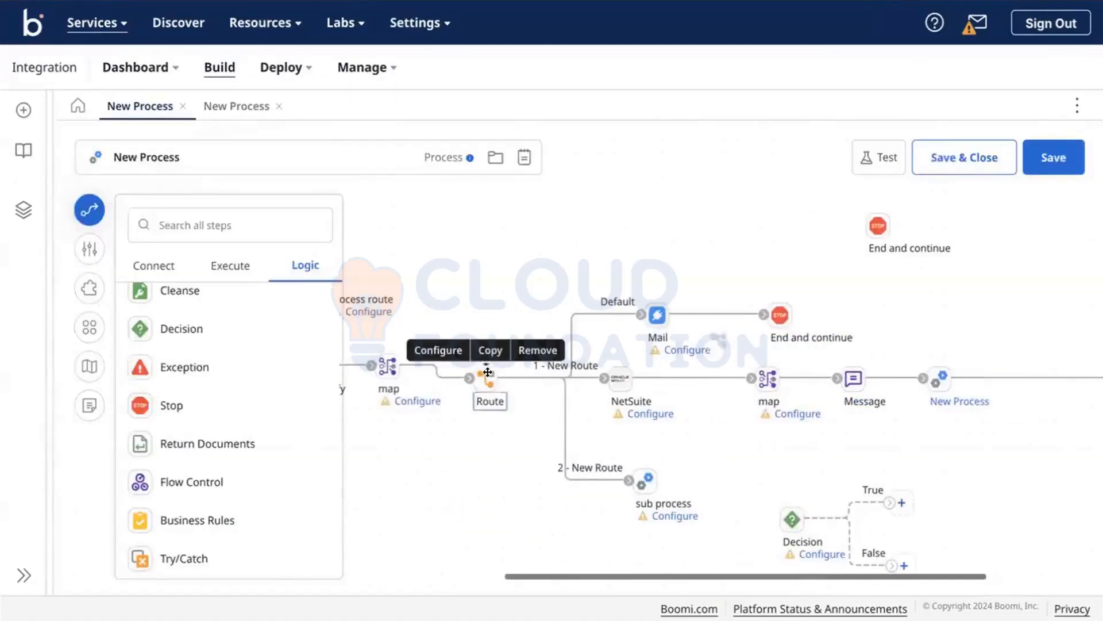
pyautogui.click(521, 348)
pyautogui.click(668, 352)
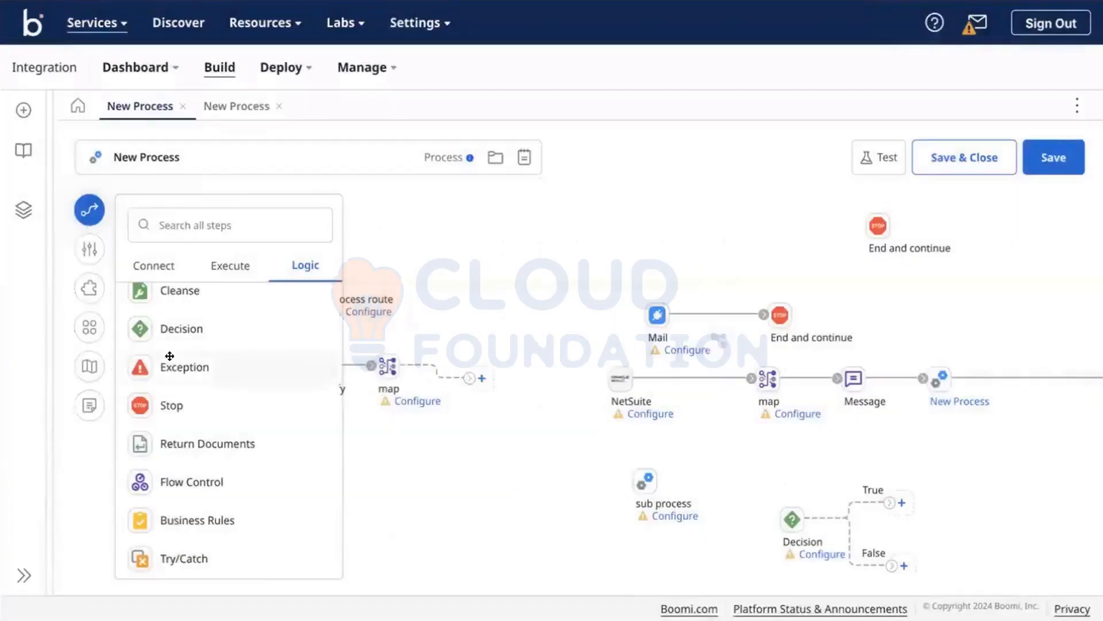
# Step: Add a Branch step with 3 branches between the first map and the NetSuite step
pyautogui.scroll(2, 171, 339)
pyautogui.moveTo(180, 300); pyautogui.dragTo(633, 391)
pyautogui.doubleClick(899, 321)
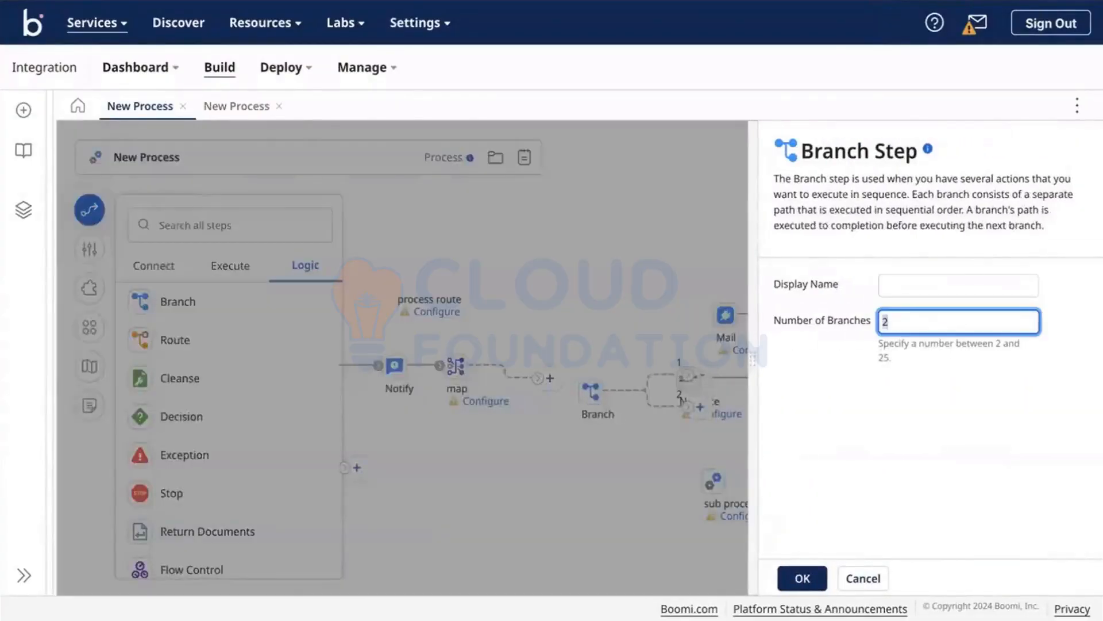
pyautogui.write('3')
pyautogui.click(794, 576)
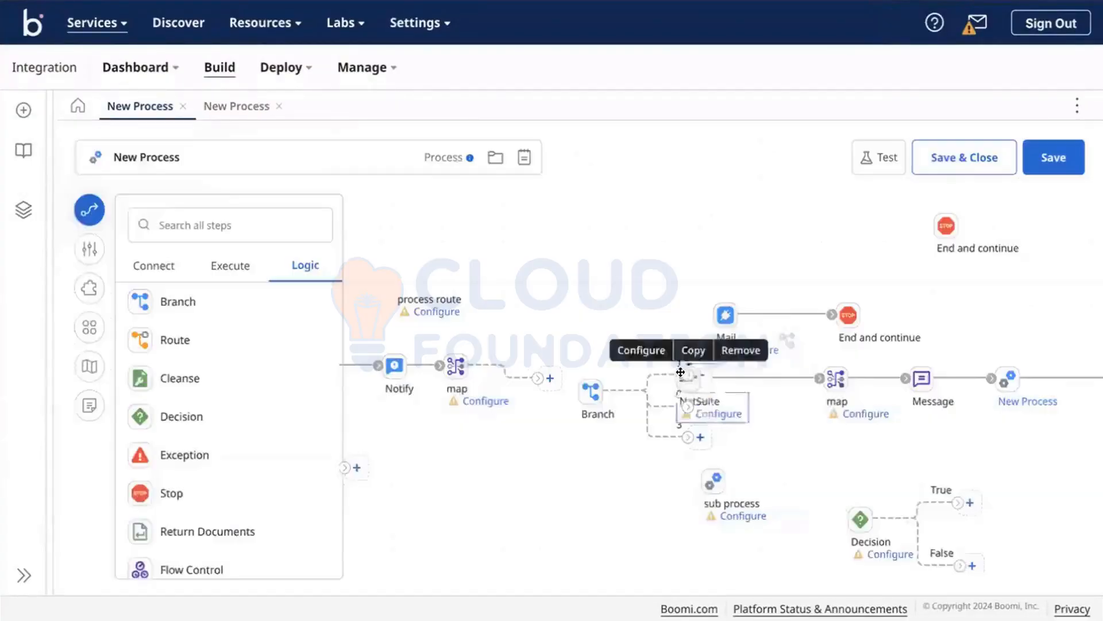
# Step: Connect branch 1 to Mail, branch 2 to NetSuite and branch 3 to sub process, and link the first map to the Branch step
pyautogui.moveTo(720, 321); pyautogui.dragTo(720, 321)
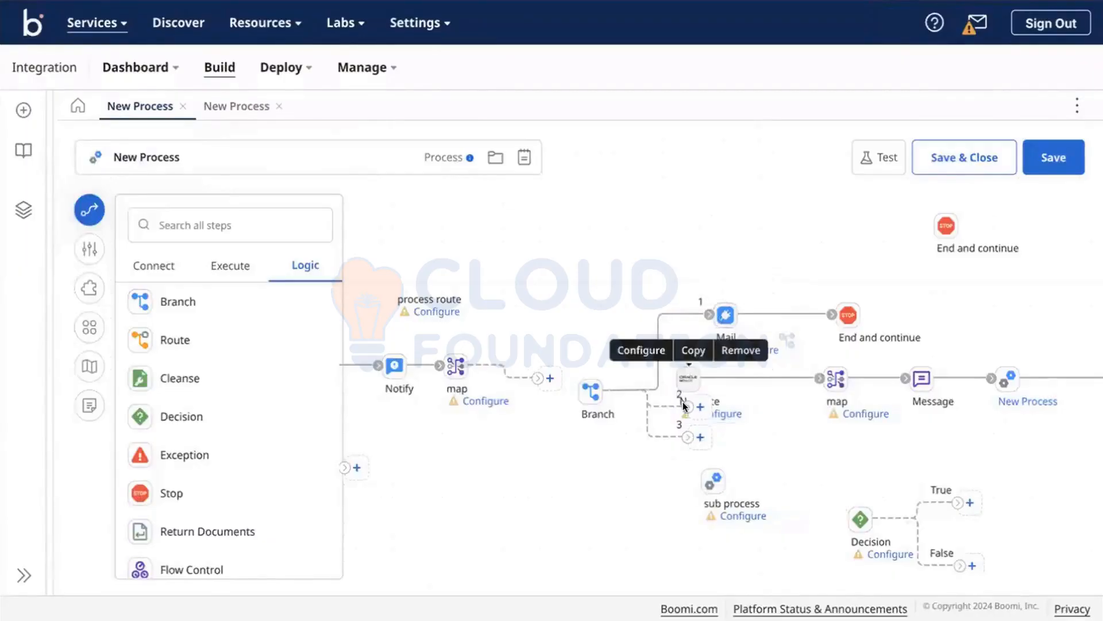
pyautogui.moveTo(687, 407); pyautogui.dragTo(684, 381)
pyautogui.moveTo(688, 437); pyautogui.dragTo(713, 481)
pyautogui.moveTo(538, 378); pyautogui.dragTo(584, 382)
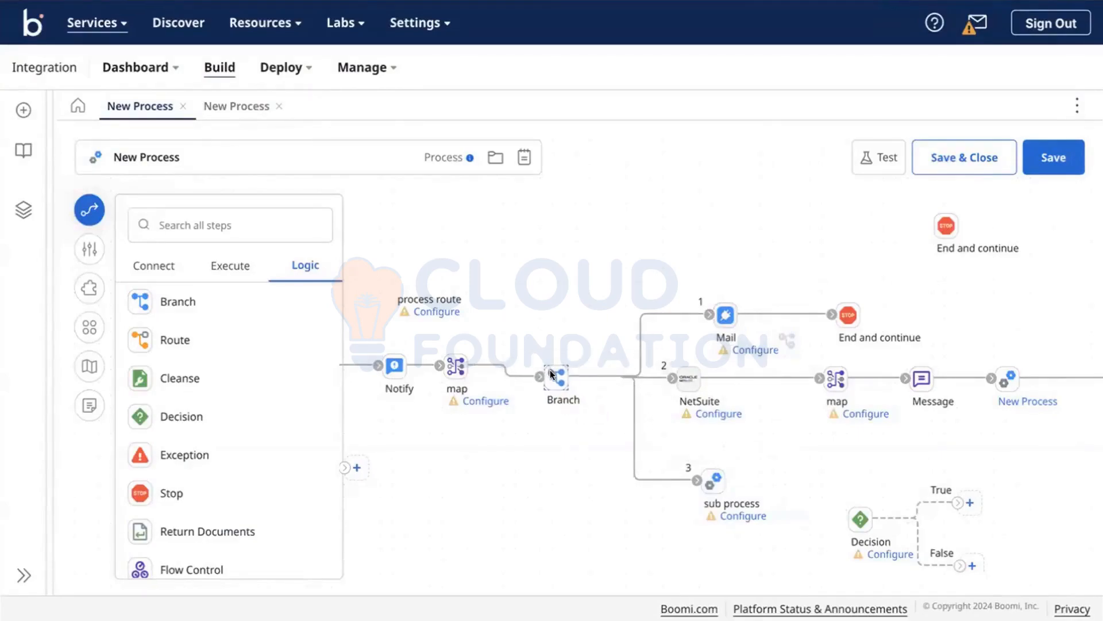
# Step: Straighten the first map, Notify, Mail, sub process and Mail-path Stop steps along their paths, and move SAP and Exception closer to New Process
pyautogui.click(460, 358)
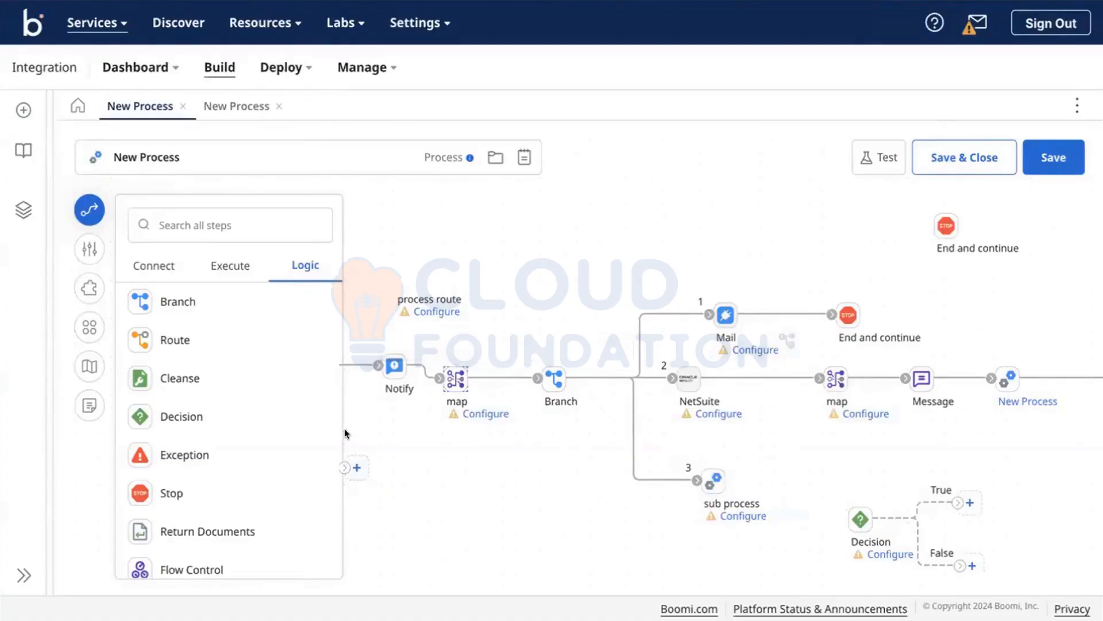
pyautogui.click(90, 209)
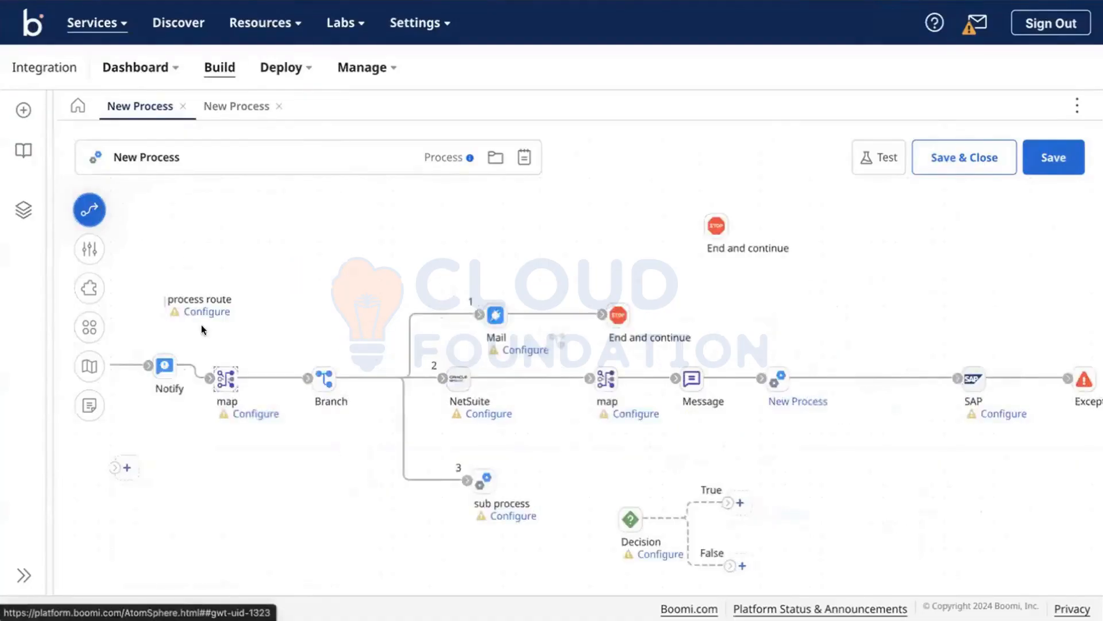
pyautogui.moveTo(163, 381)
pyautogui.moveTo(162, 377); pyautogui.dragTo(149, 374)
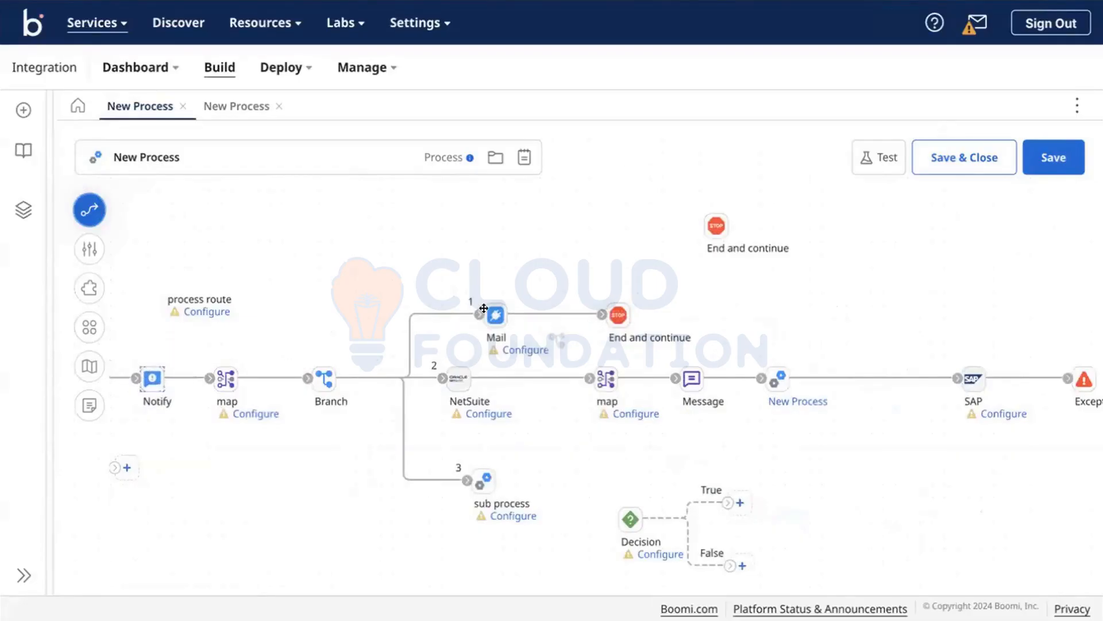
pyautogui.moveTo(493, 308); pyautogui.dragTo(467, 296)
pyautogui.moveTo(480, 480); pyautogui.dragTo(466, 484)
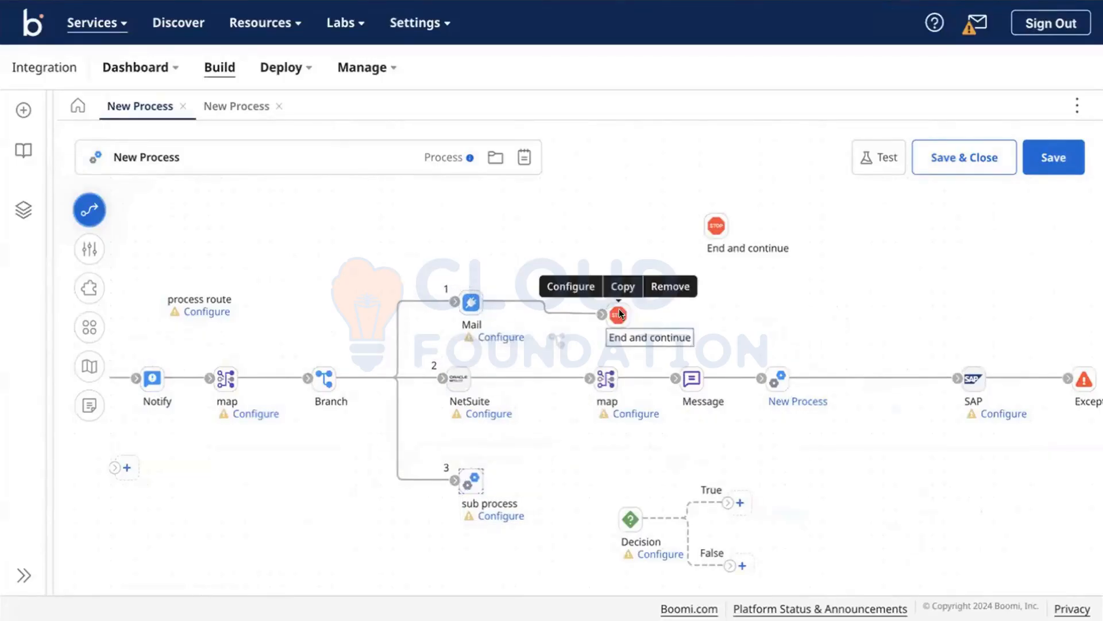
pyautogui.moveTo(651, 329); pyautogui.dragTo(639, 315)
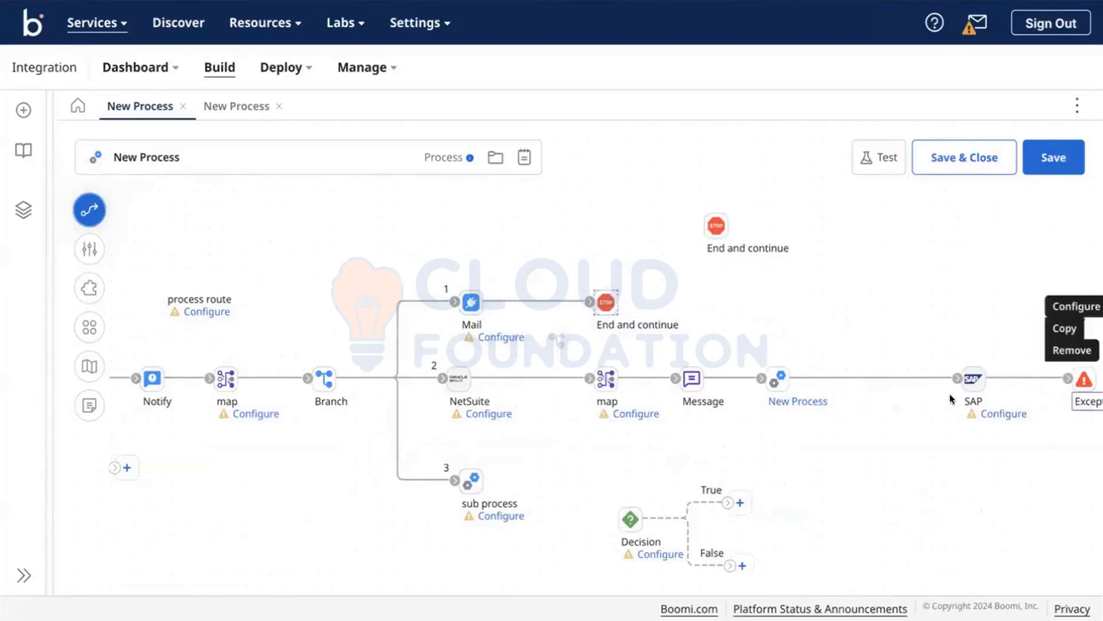
pyautogui.moveTo(892, 390); pyautogui.dragTo(890, 388)
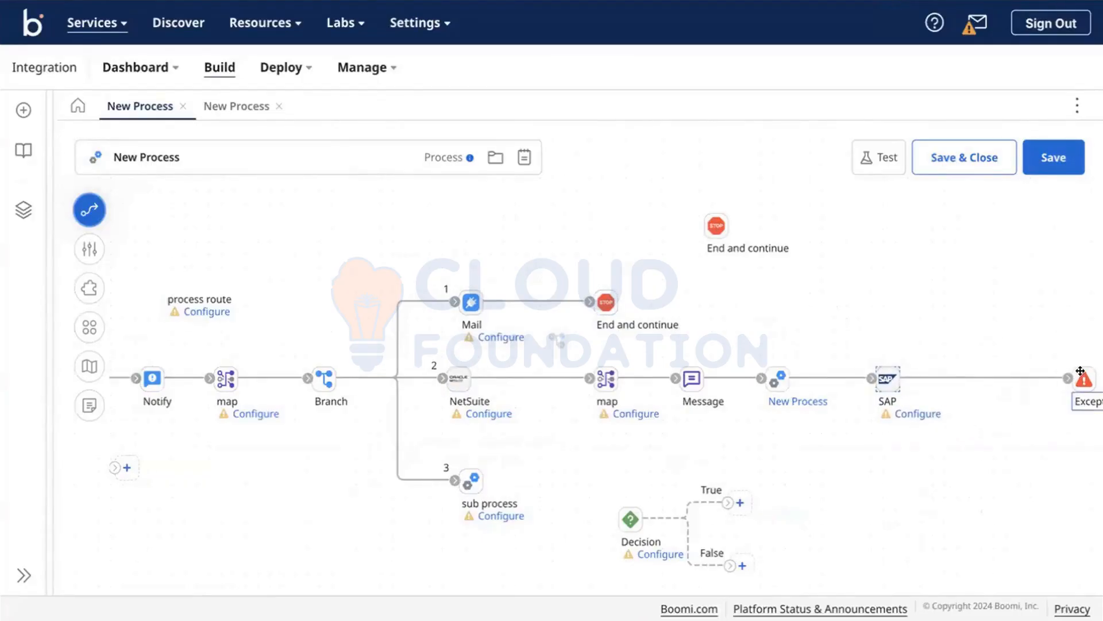
pyautogui.moveTo(1086, 378); pyautogui.dragTo(997, 377)
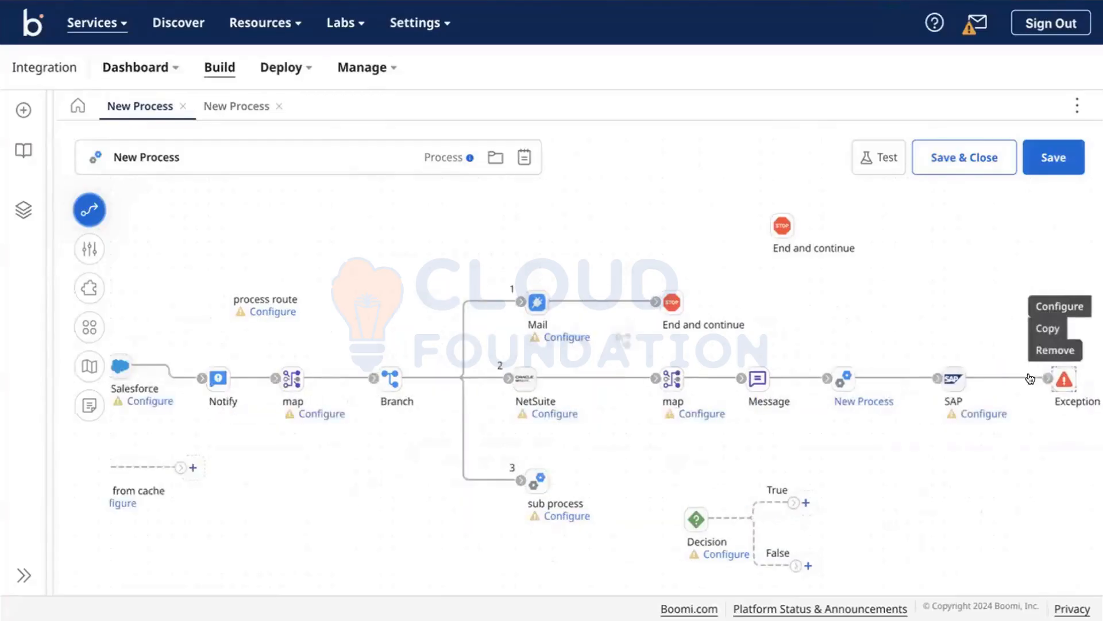
# Step: Remove the Exception step after SAP and connect the unattached Stop step to SAP in its place
pyautogui.click(1061, 372)
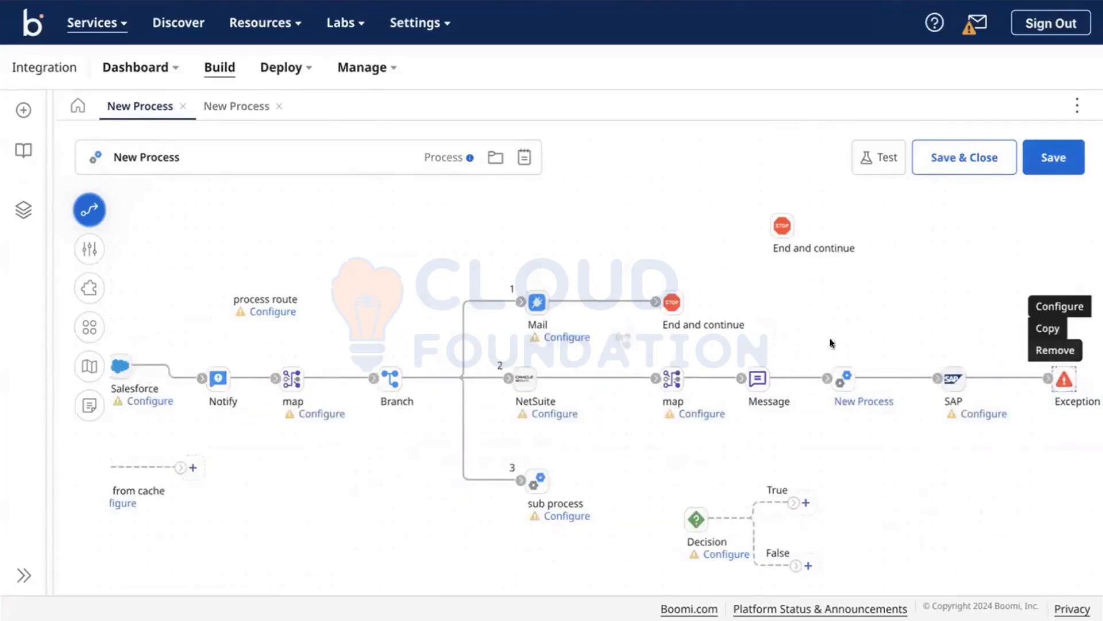
pyautogui.click(1053, 351)
pyautogui.click(672, 352)
pyautogui.moveTo(838, 226)
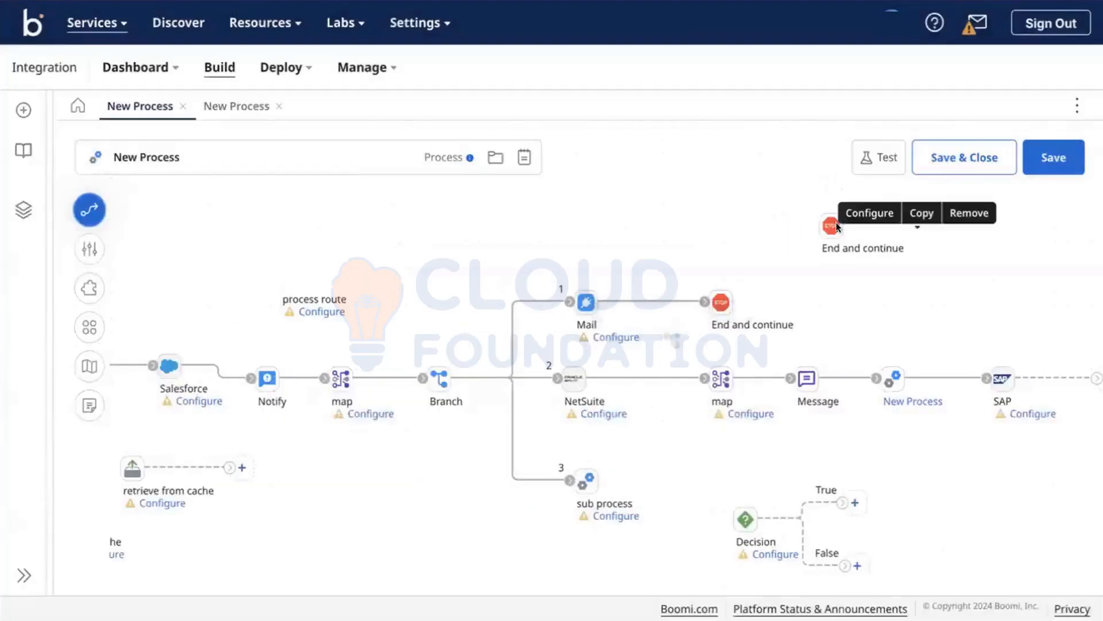
pyautogui.moveTo(829, 222); pyautogui.dragTo(915, 383)
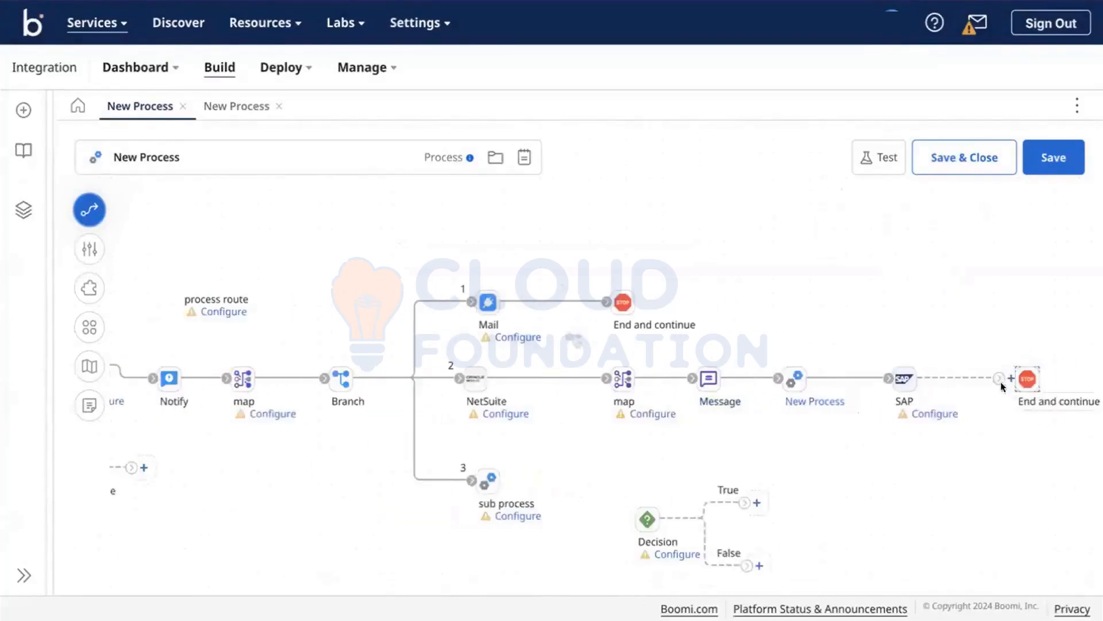
pyautogui.moveTo(994, 374); pyautogui.dragTo(1023, 375)
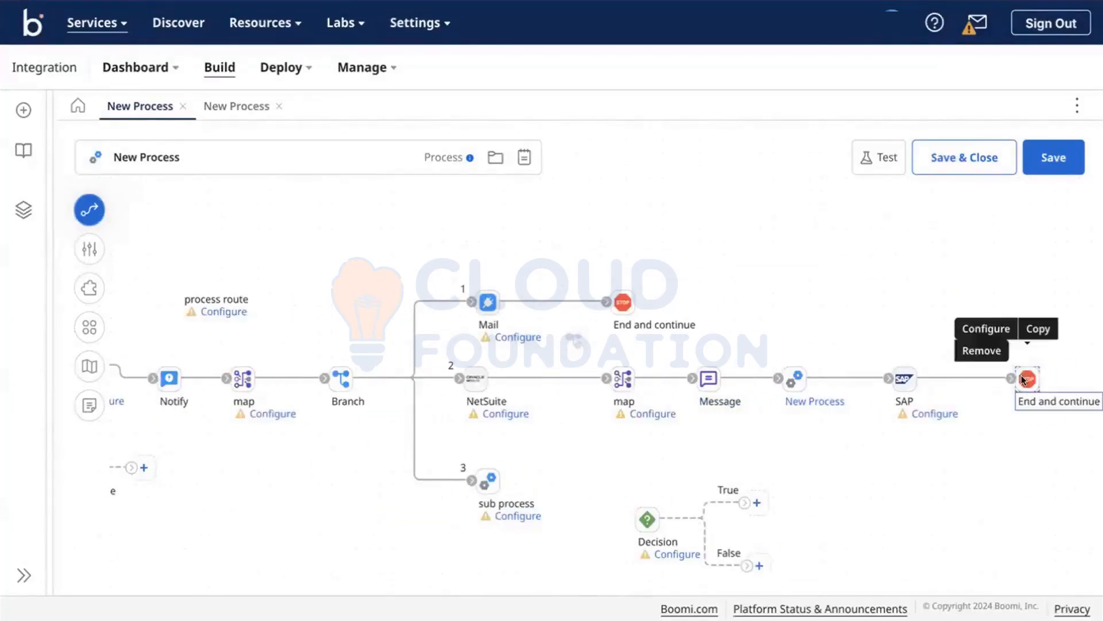
# Step: Disable "Continue processing other execution paths" for the Stop step after SAP
pyautogui.doubleClick(1024, 379)
pyautogui.click(879, 349)
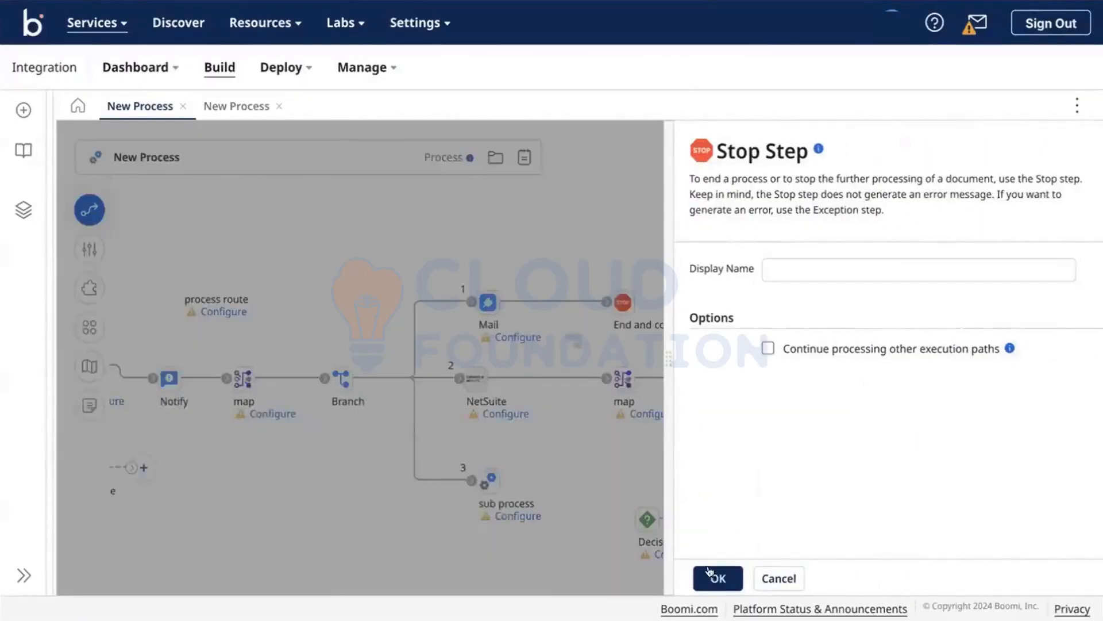
pyautogui.click(718, 578)
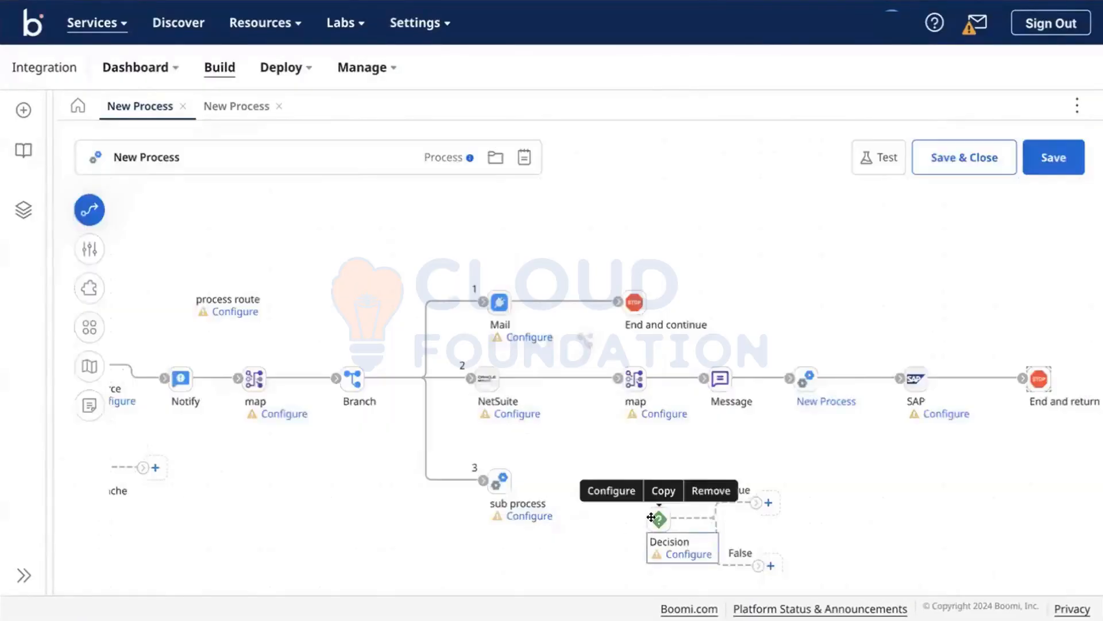
# Step: Remove the unconnected Decision step from the process
pyautogui.moveTo(647, 519); pyautogui.dragTo(176, 529)
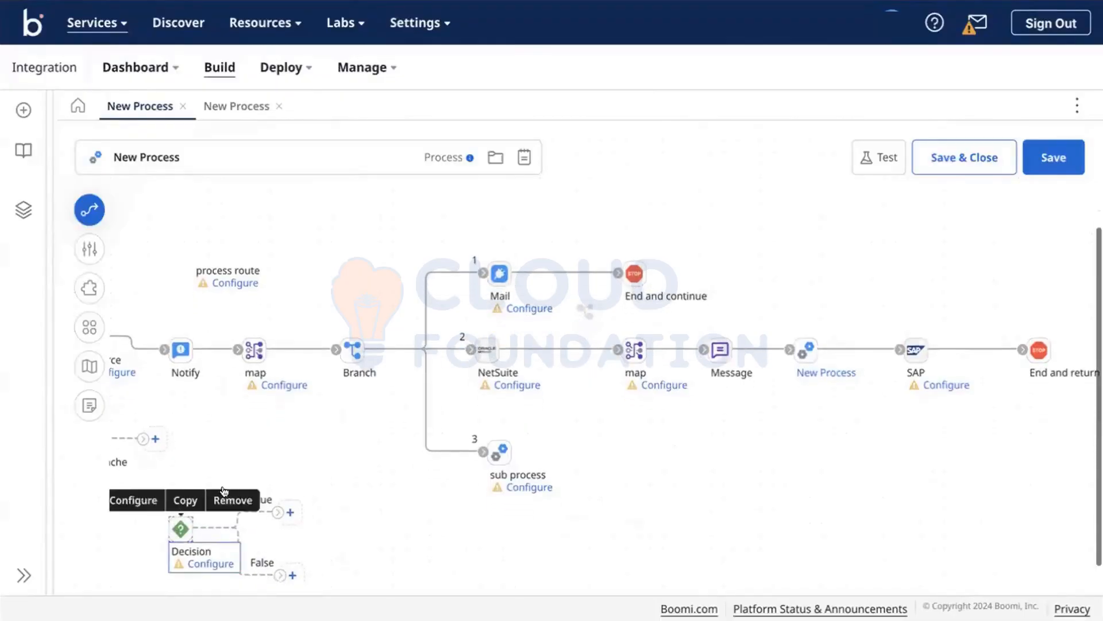
pyautogui.click(230, 498)
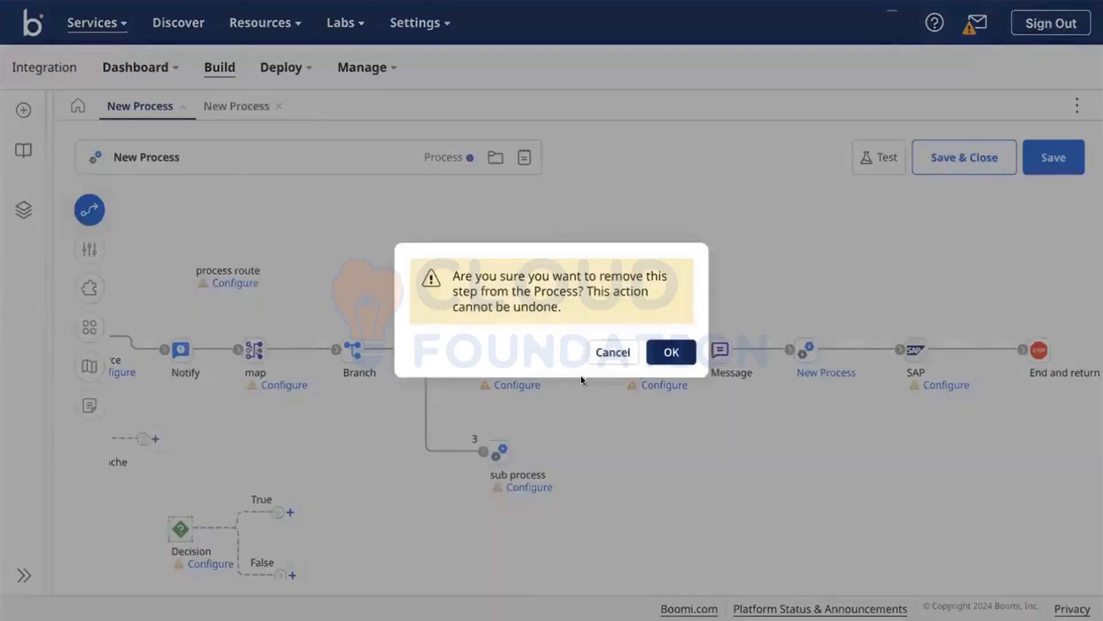
pyautogui.click(656, 354)
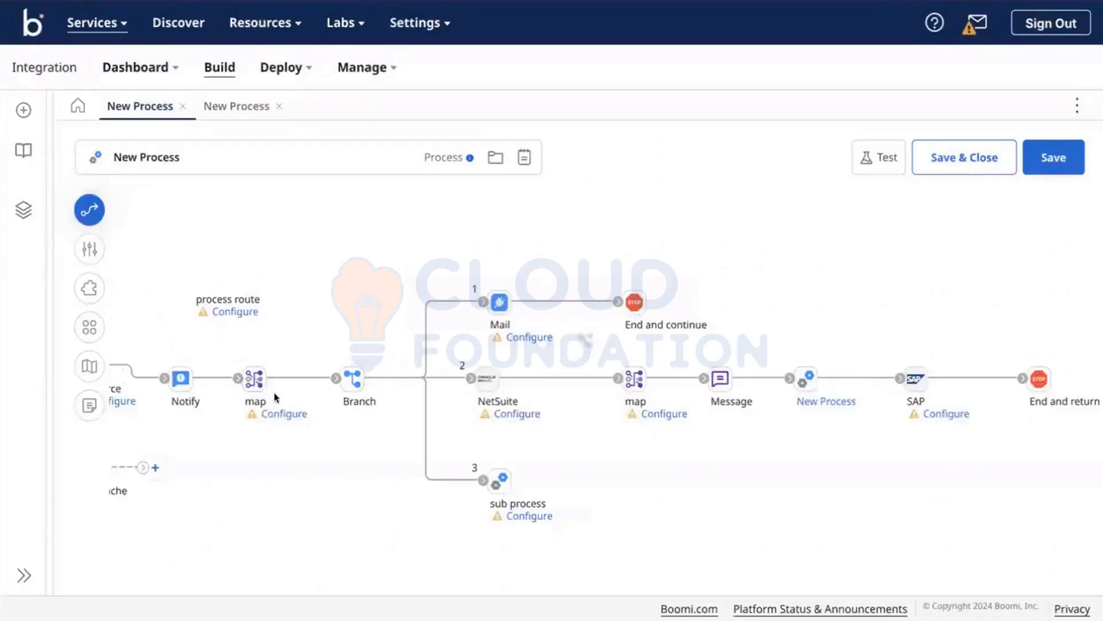
# Step: Examine the execution option of the Stop step after Mail on branch 1 and close its settings without changes
pyautogui.moveTo(337, 374)
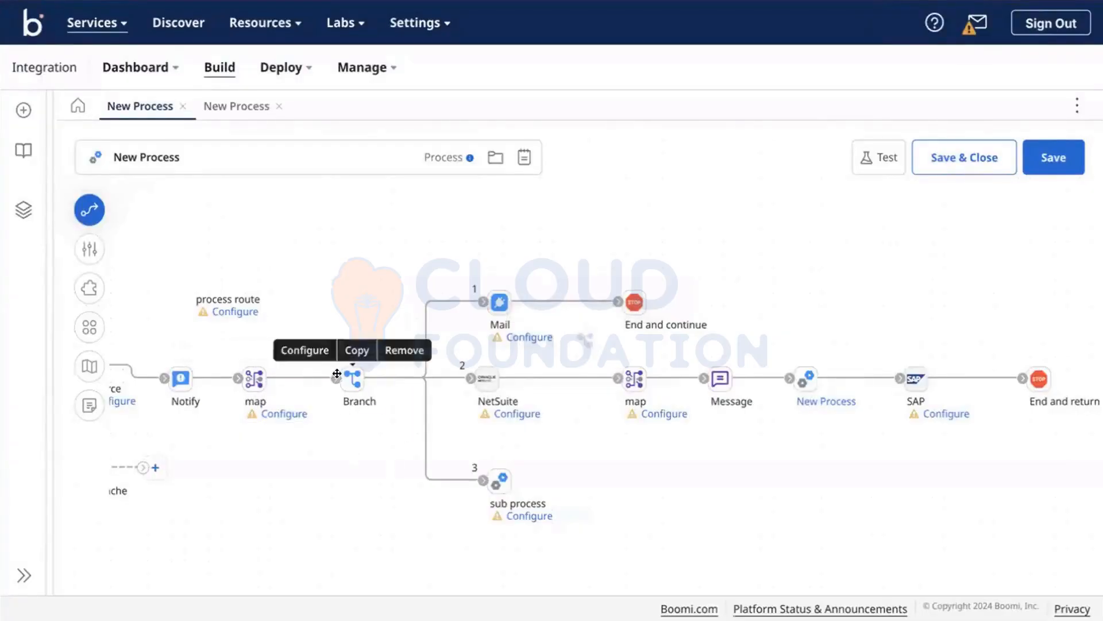
pyautogui.click(499, 300)
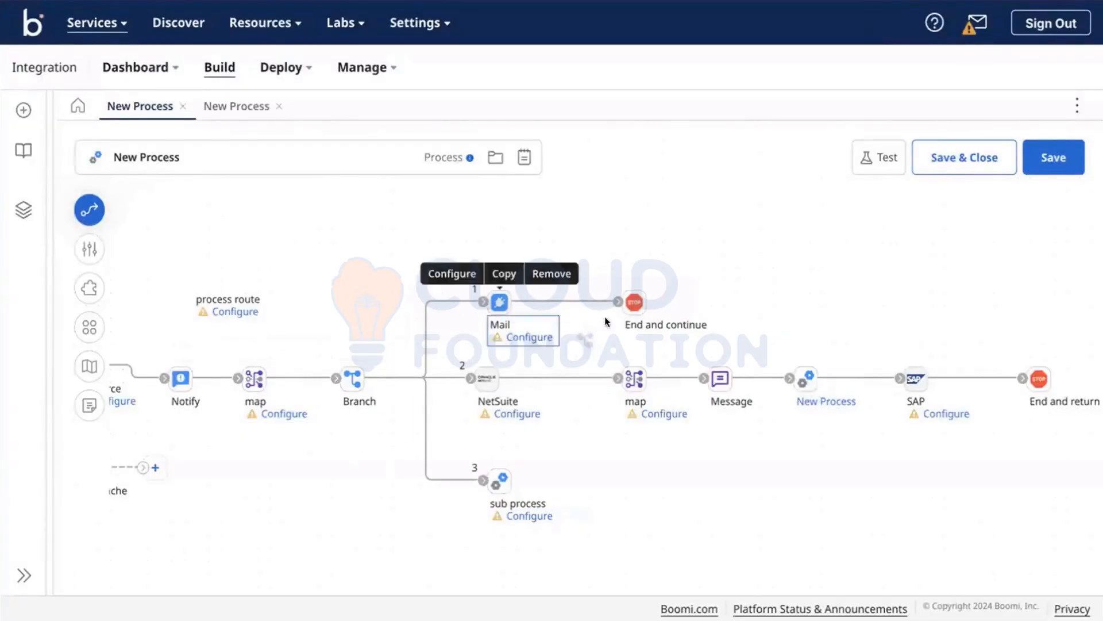
pyautogui.doubleClick(635, 301)
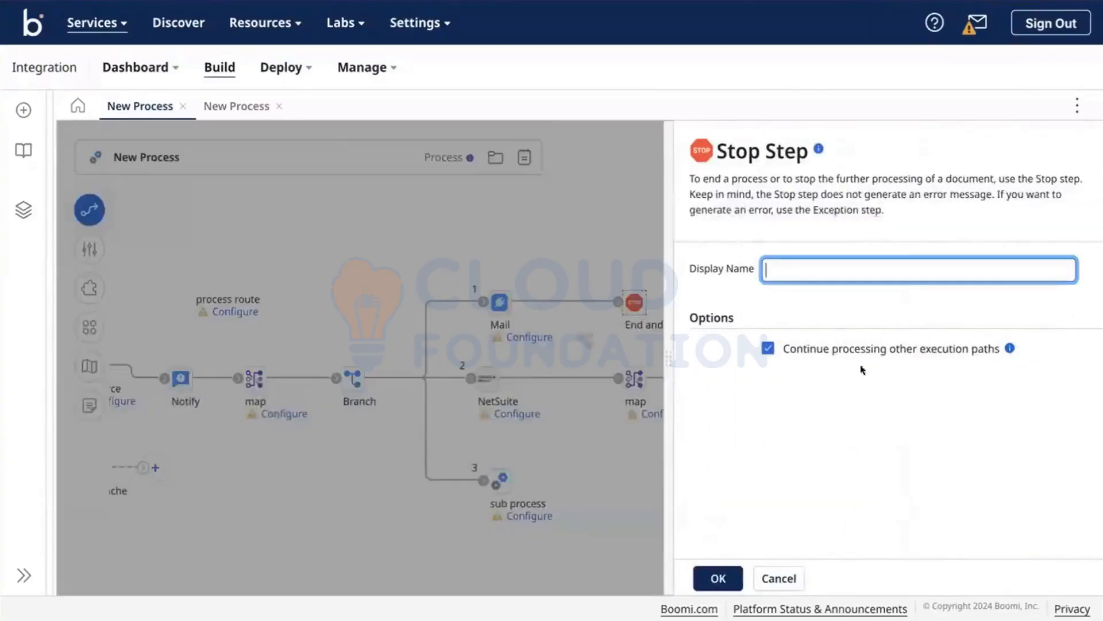
pyautogui.click(548, 316)
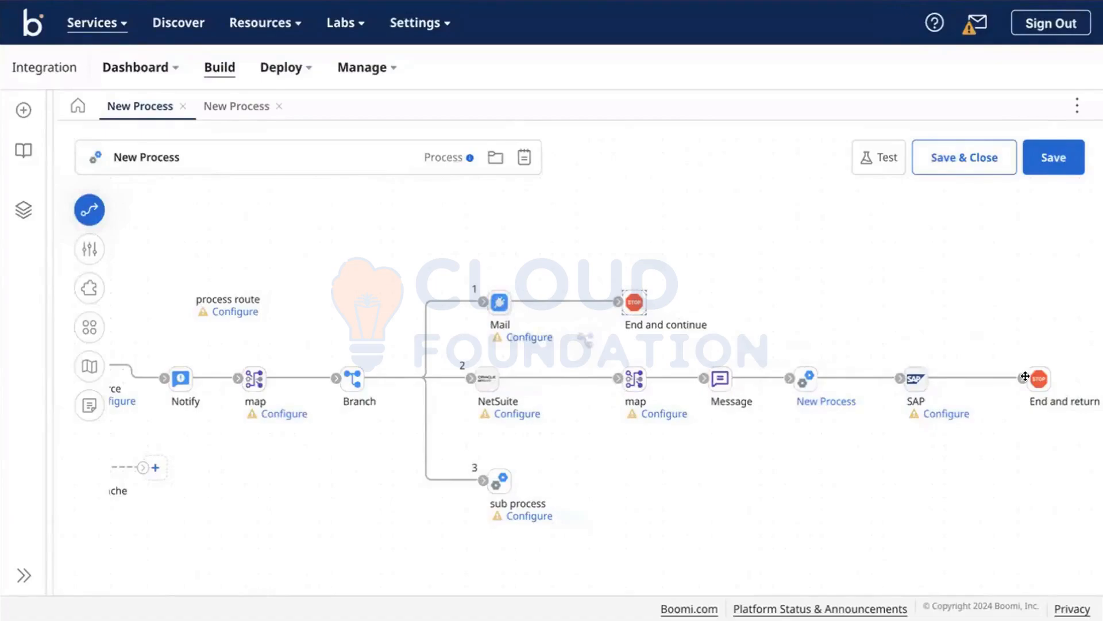
# Step: Examine the execution option of the Stop step after SAP and close its settings without changes
pyautogui.moveTo(1035, 377)
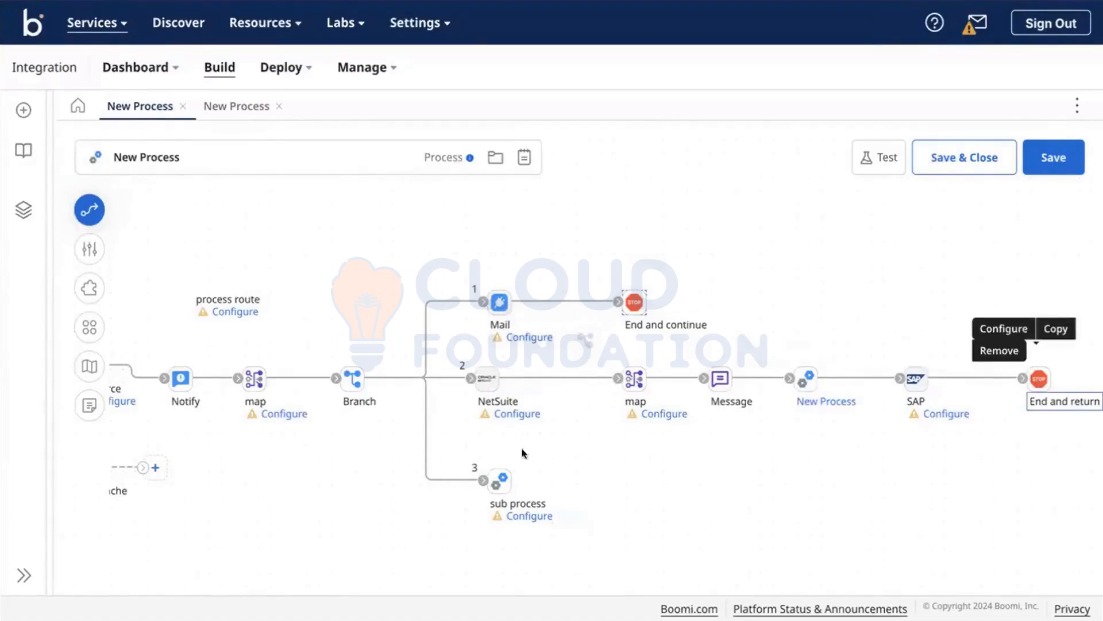
pyautogui.moveTo(495, 484)
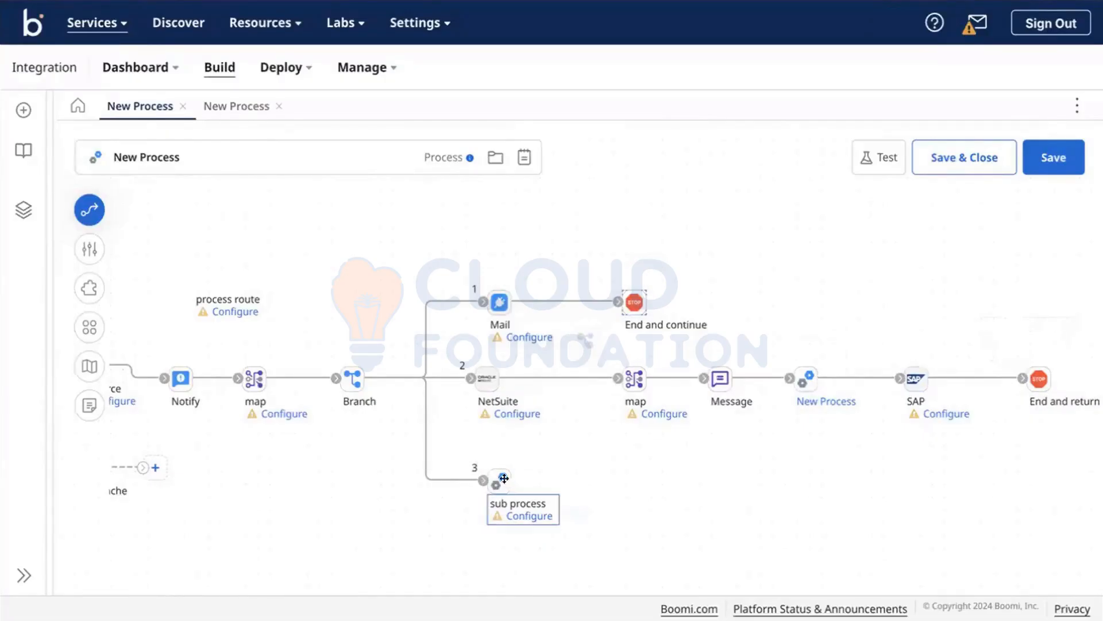
pyautogui.click(1038, 380)
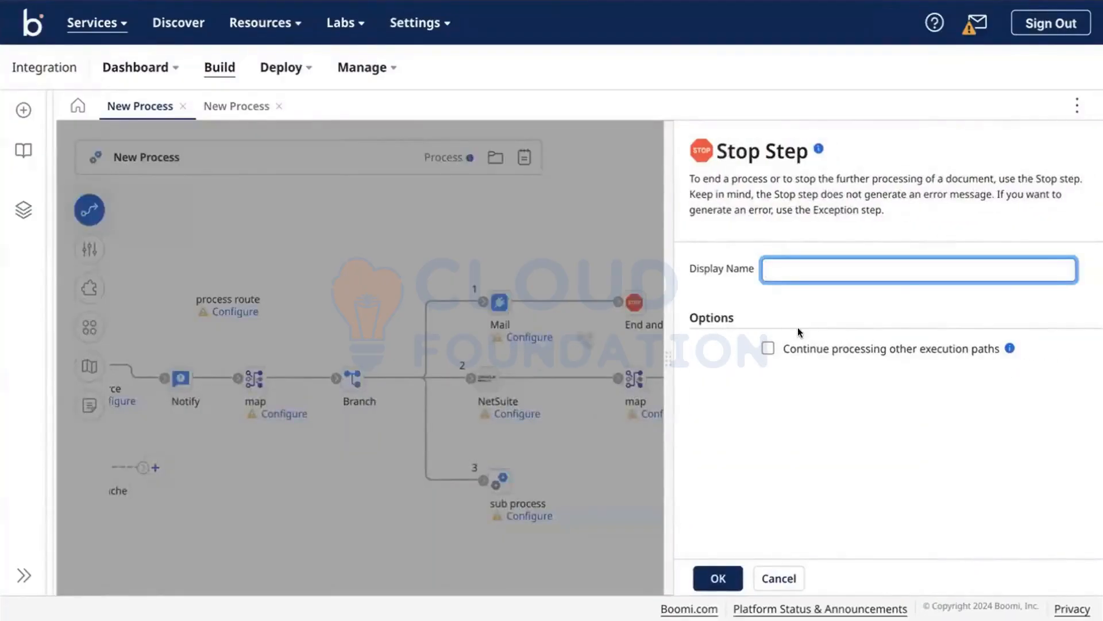
pyautogui.click(701, 581)
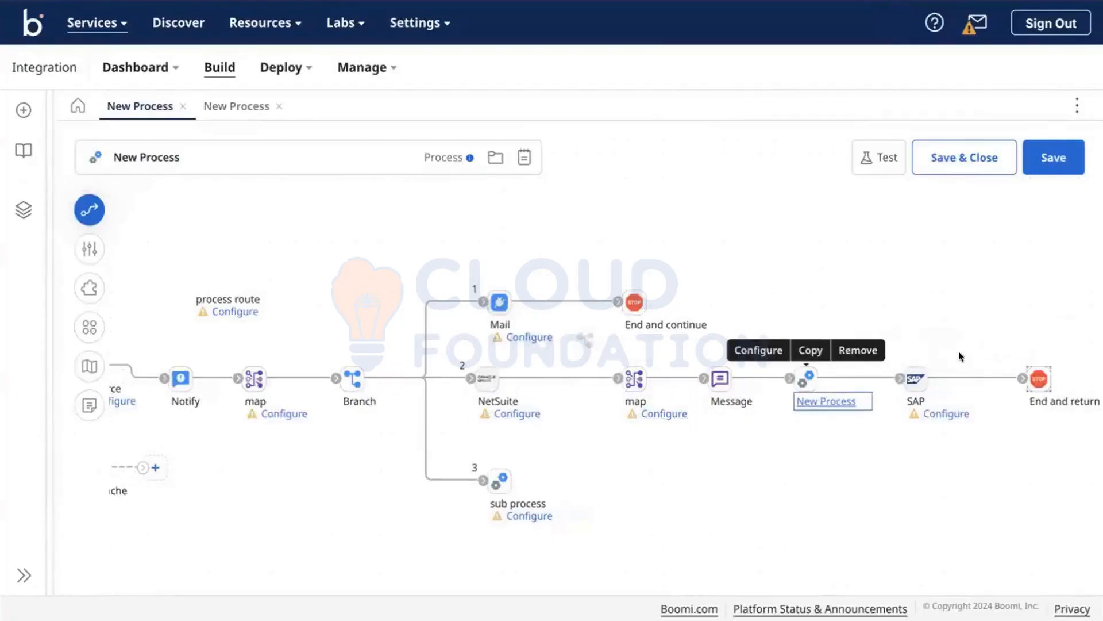
pyautogui.moveTo(1041, 371)
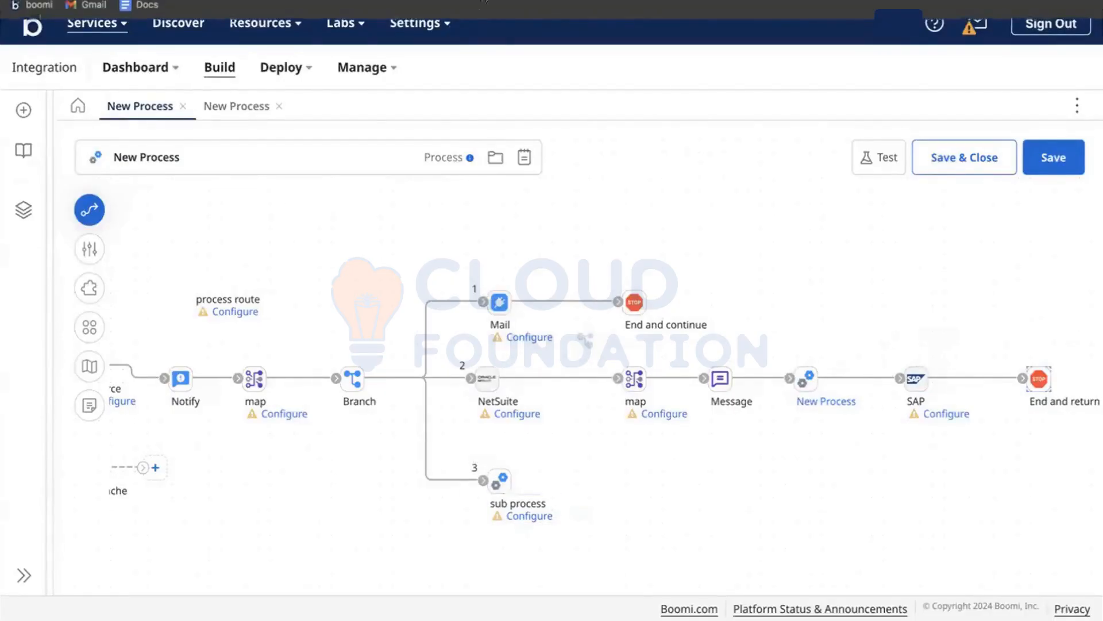
# Step: Review "Continue processing other execution paths" for the Stop step after Mail and close its settings unchanged
pyautogui.moveTo(635, 302)
pyautogui.click(587, 273)
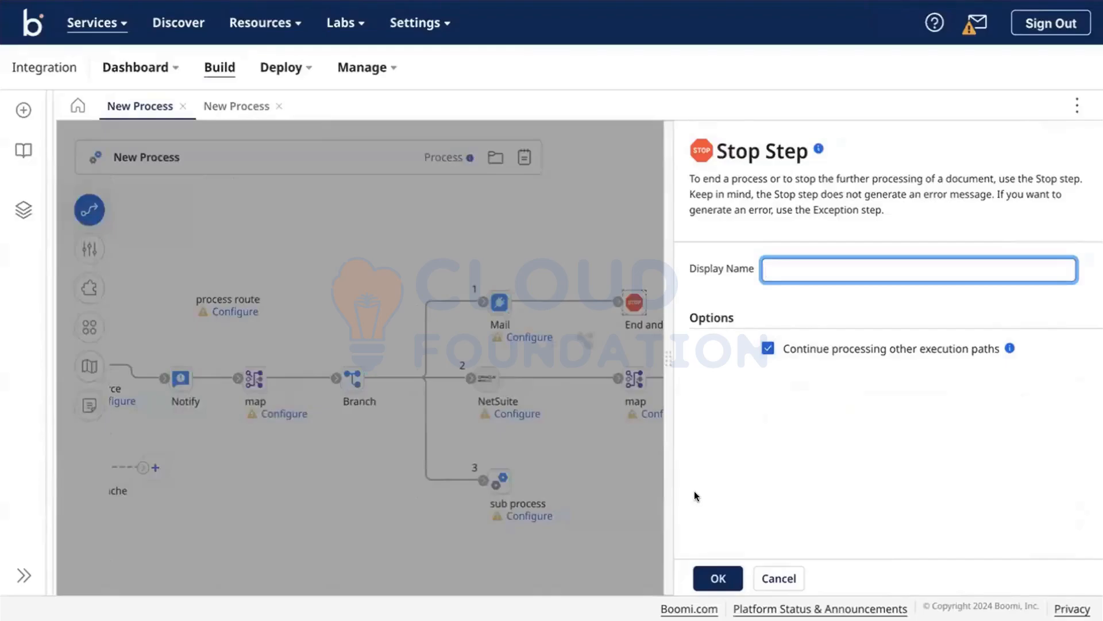
pyautogui.click(728, 579)
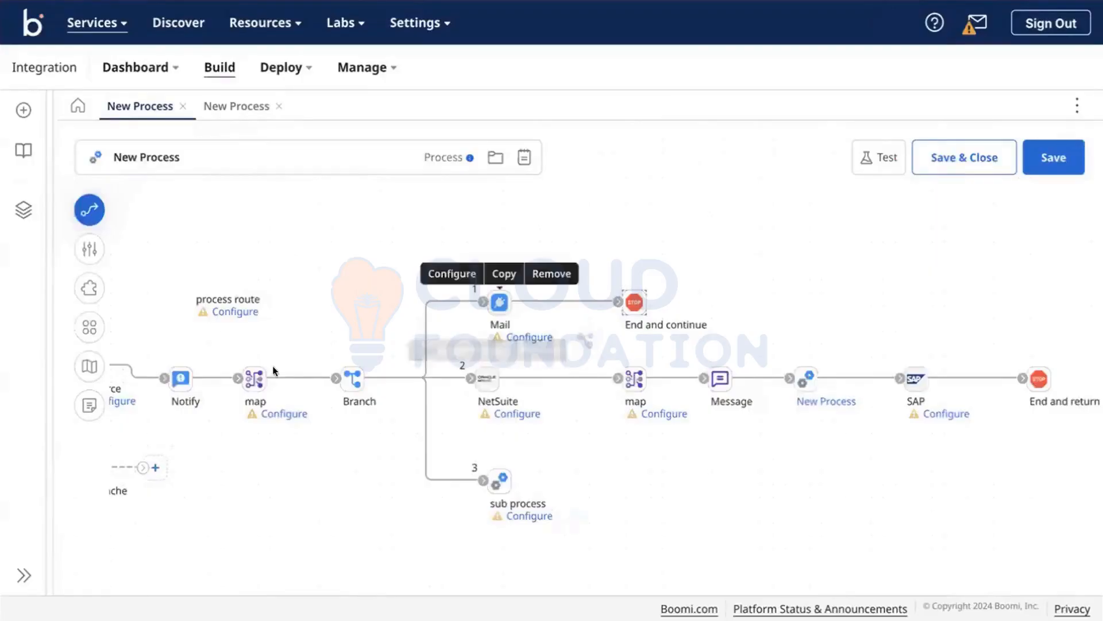
# Step: Place a Return Documents logic step above the Salesforce step and close its settings without a display name
pyautogui.click(86, 218)
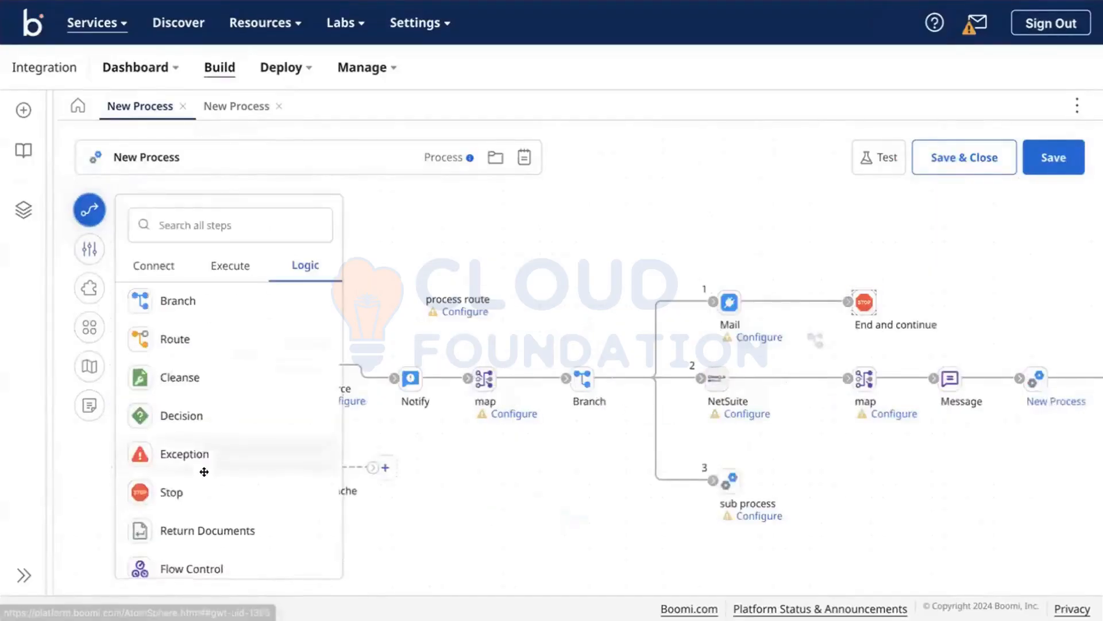
pyautogui.scroll(-2, 202, 454)
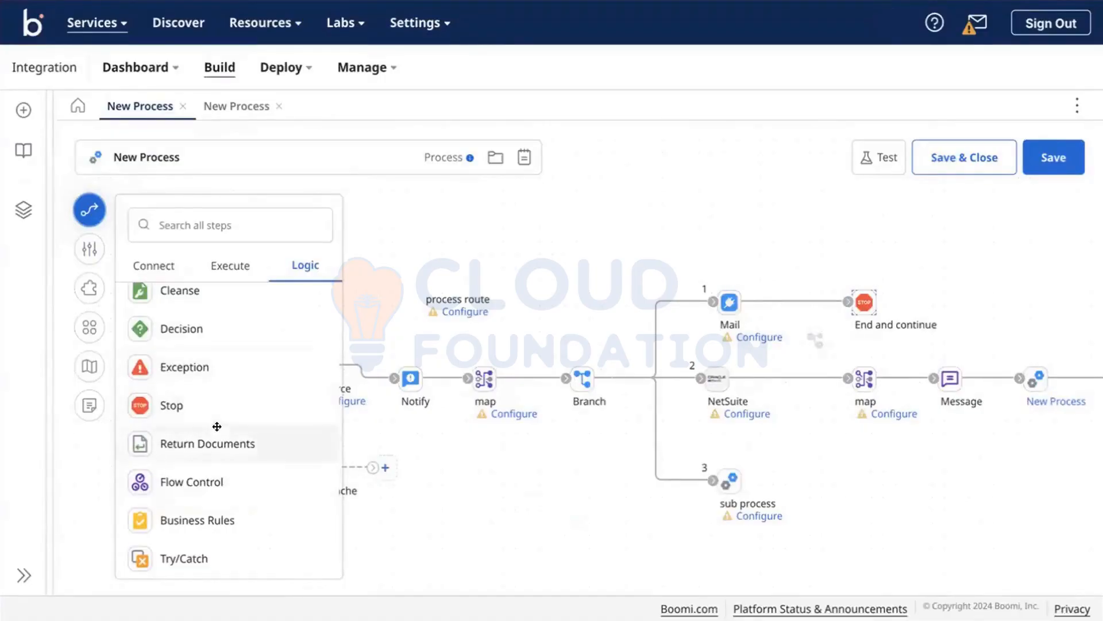
pyautogui.moveTo(227, 440); pyautogui.dragTo(536, 262)
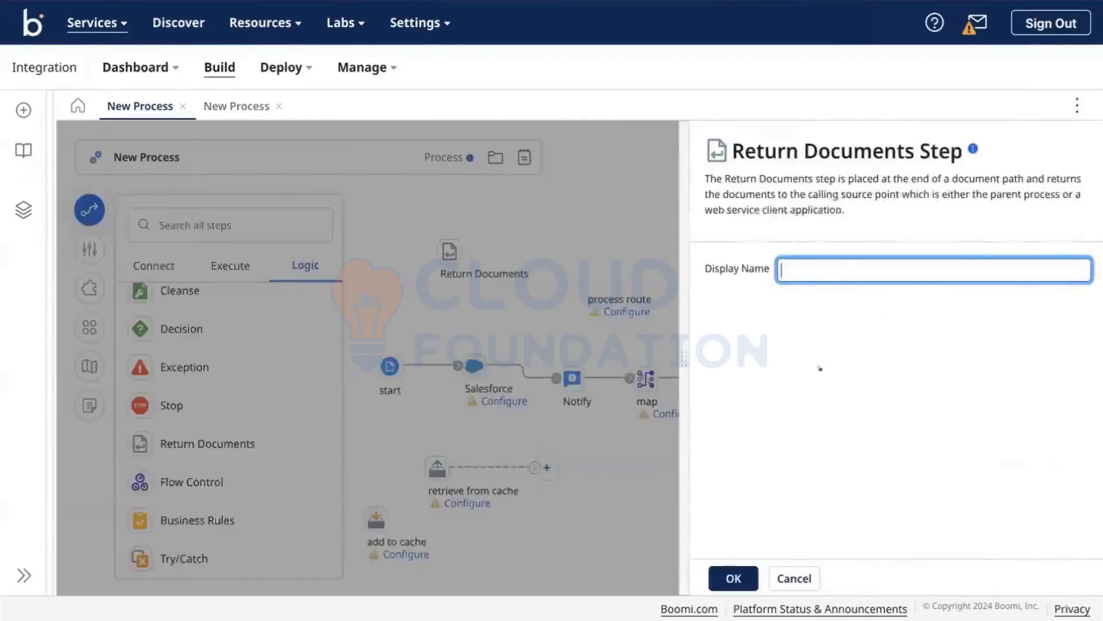
pyautogui.click(796, 575)
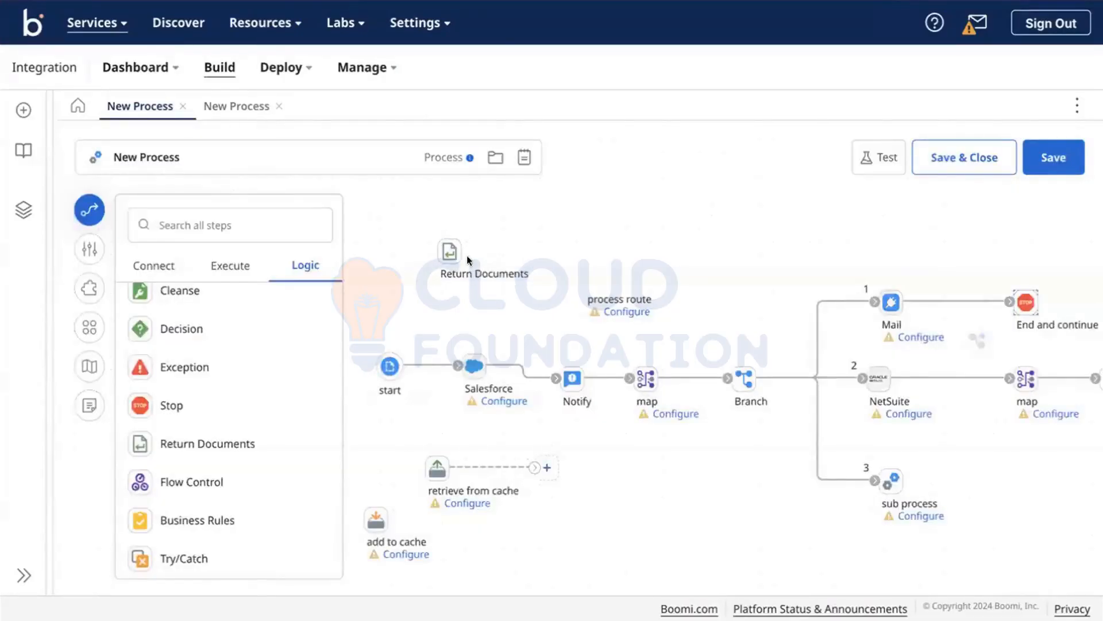
# Step: Remove the unconnected Return Documents step from the main process
pyautogui.moveTo(466, 255)
pyautogui.click(495, 221)
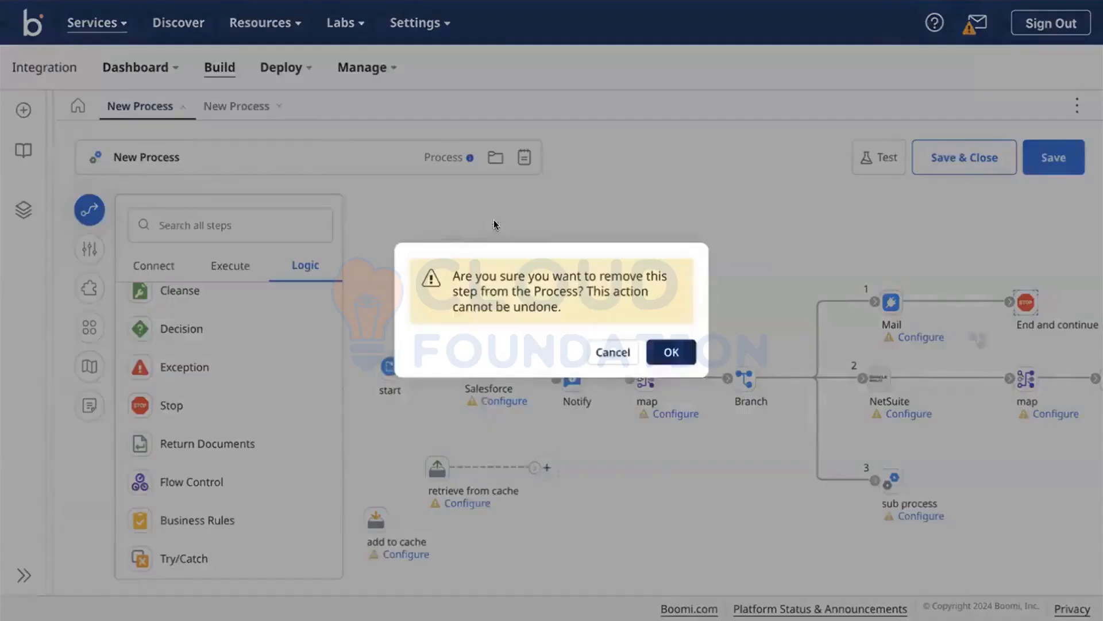
pyautogui.click(666, 364)
# Step: Switch to the subprocess and examine the settings of the Return Documents step at the end of its path
pyautogui.click(236, 106)
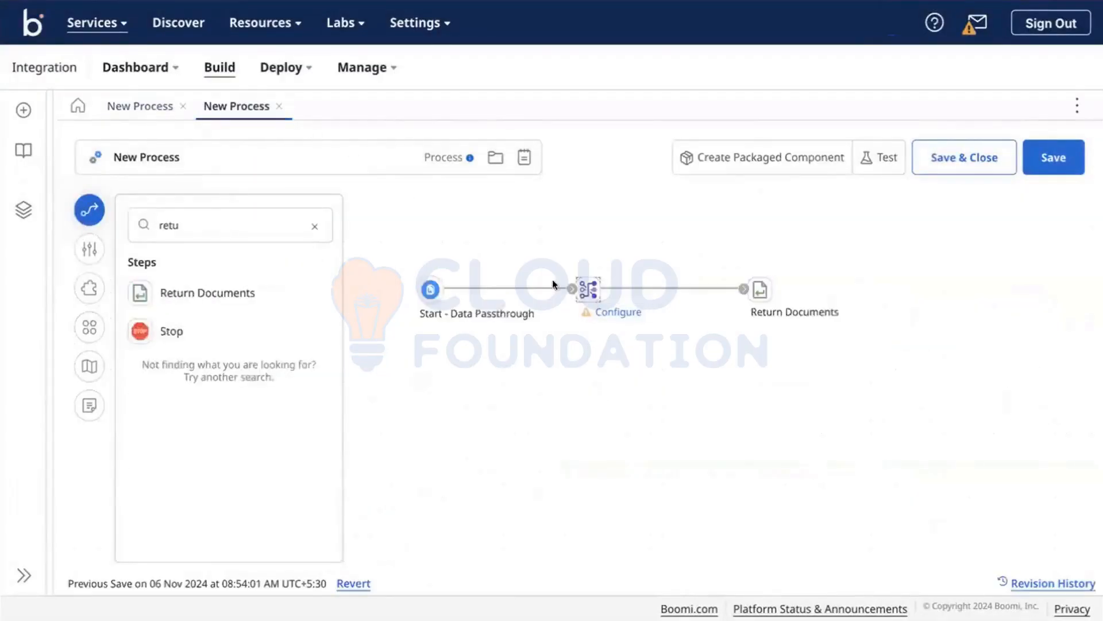
pyautogui.click(762, 292)
pyautogui.click(762, 288)
pyautogui.doubleClick(762, 289)
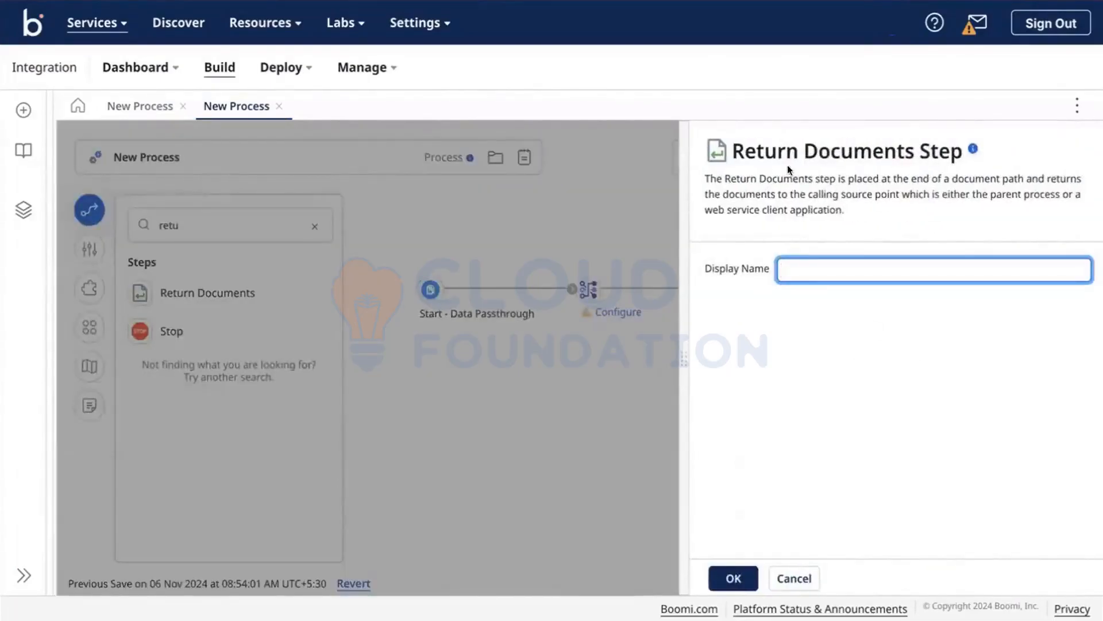
pyautogui.click(486, 458)
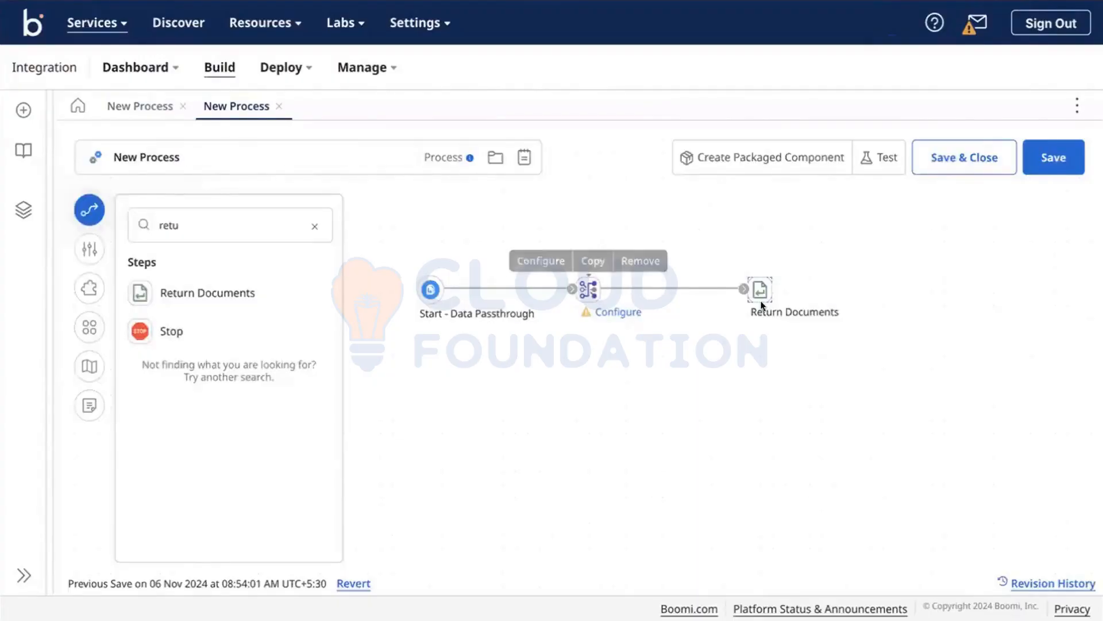
pyautogui.moveTo(746, 289)
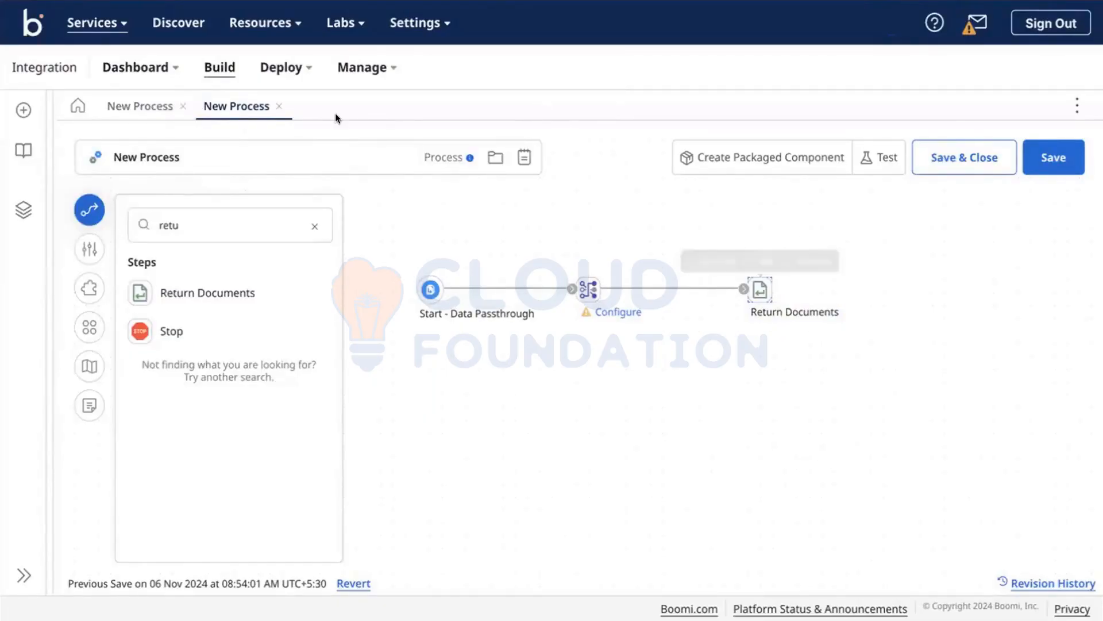
# Step: Return to the main process, detach the connector between the New Process step and SAP, and reconnect it to SAP
pyautogui.click(143, 109)
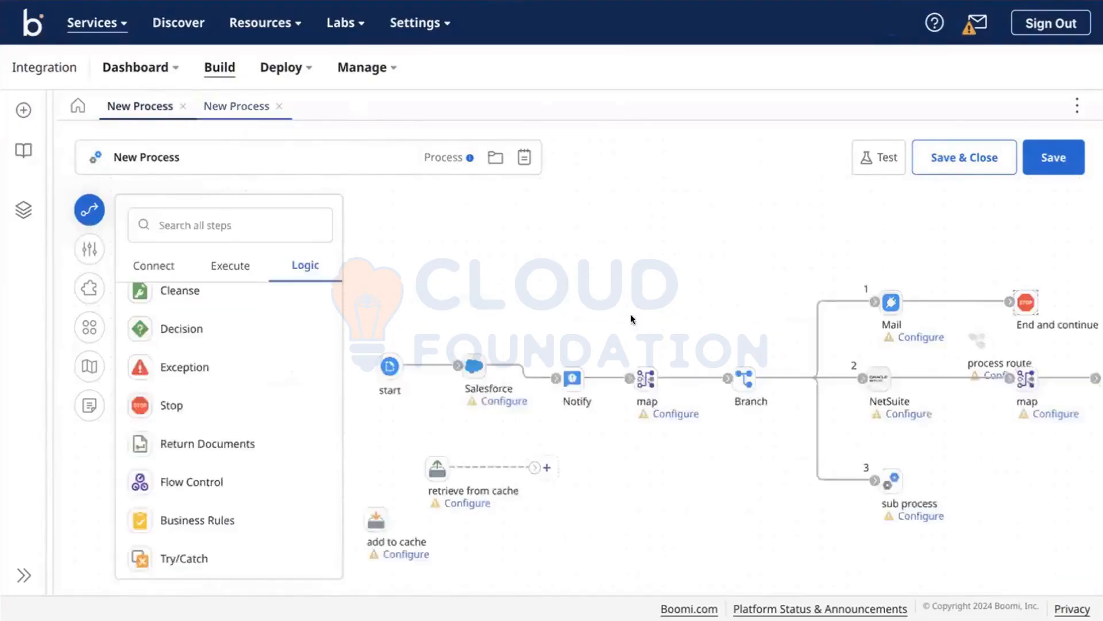
pyautogui.hscroll(5, 653, 465)
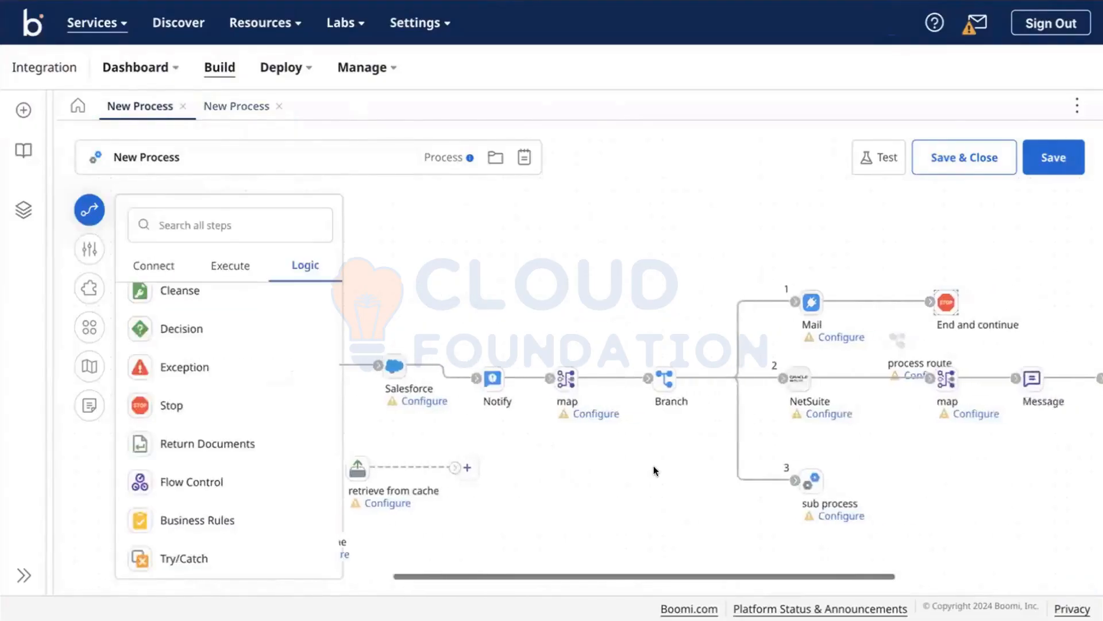
pyautogui.hscroll(-5, 653, 466)
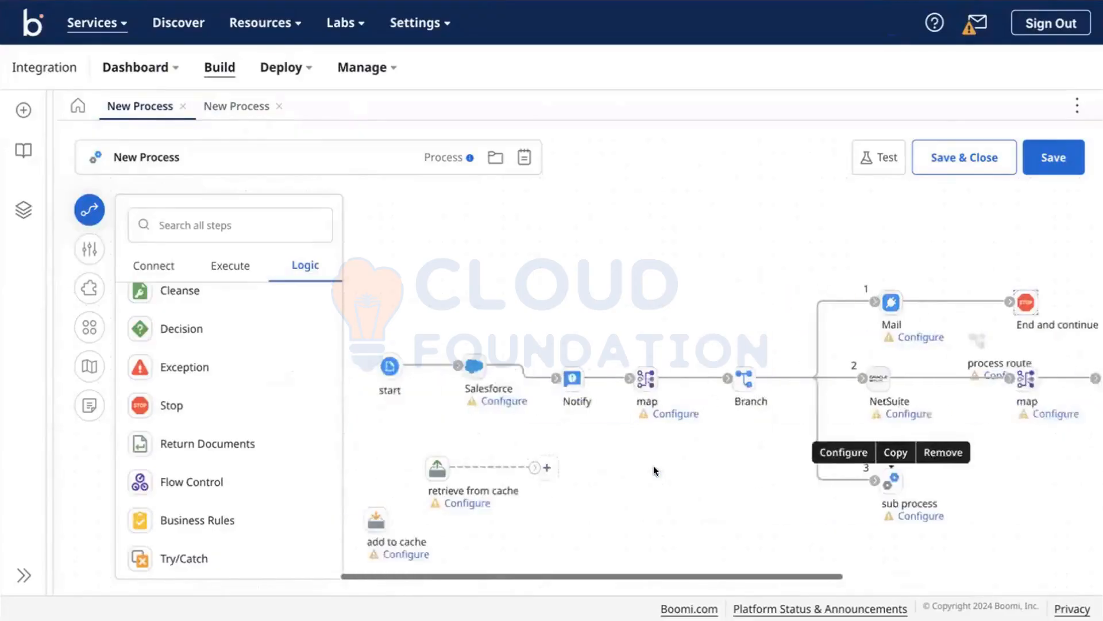
pyautogui.hscroll(9, 653, 465)
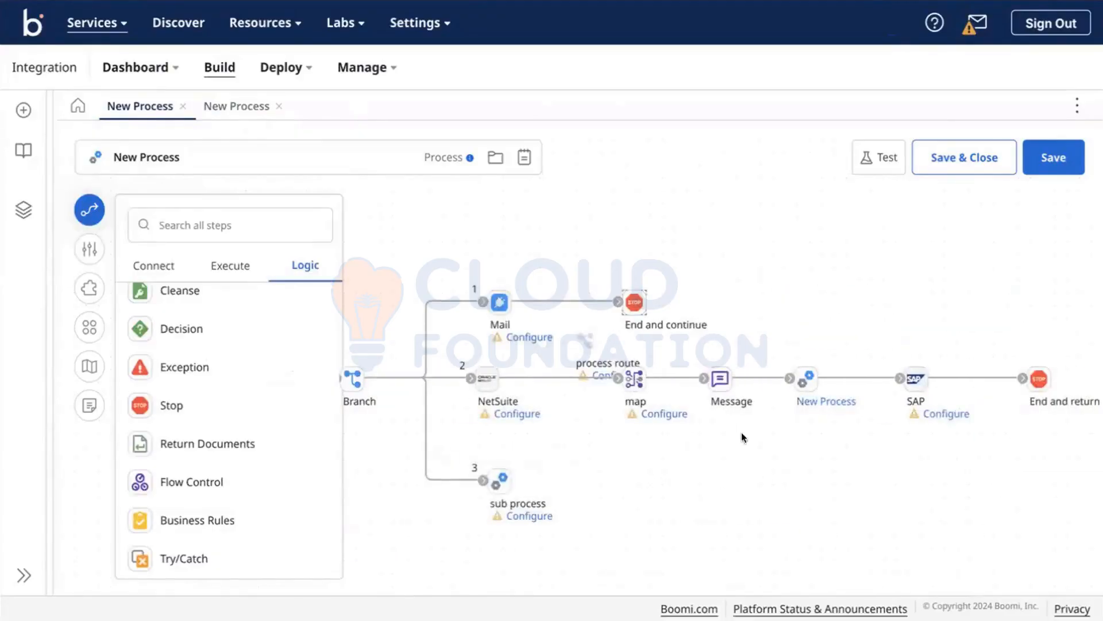
pyautogui.moveTo(900, 379); pyautogui.dragTo(832, 292)
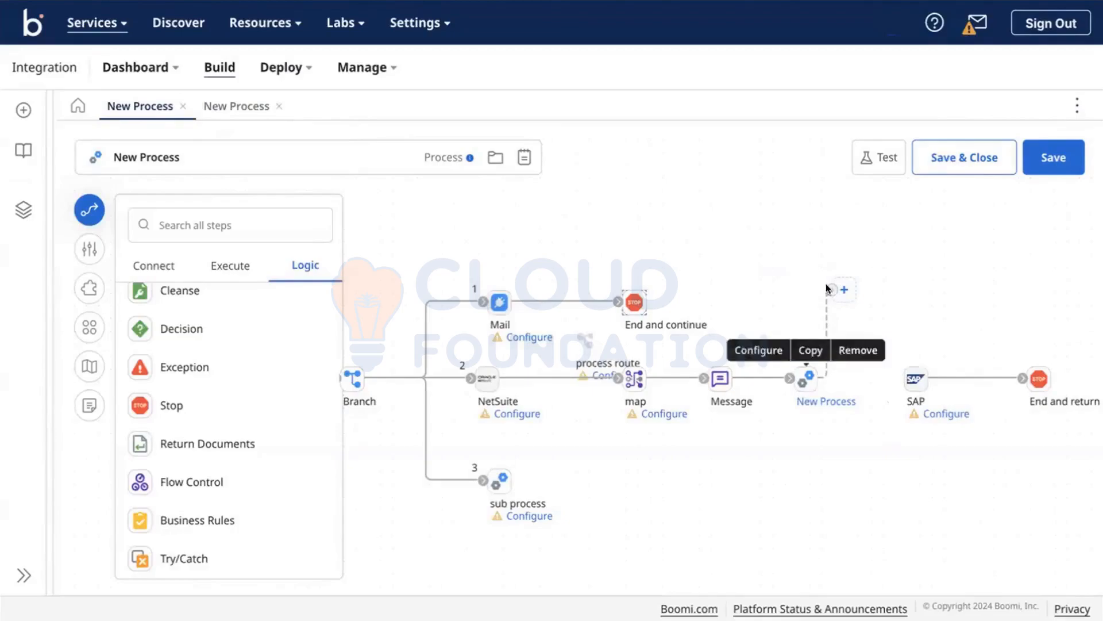
pyautogui.moveTo(836, 289); pyautogui.dragTo(908, 374)
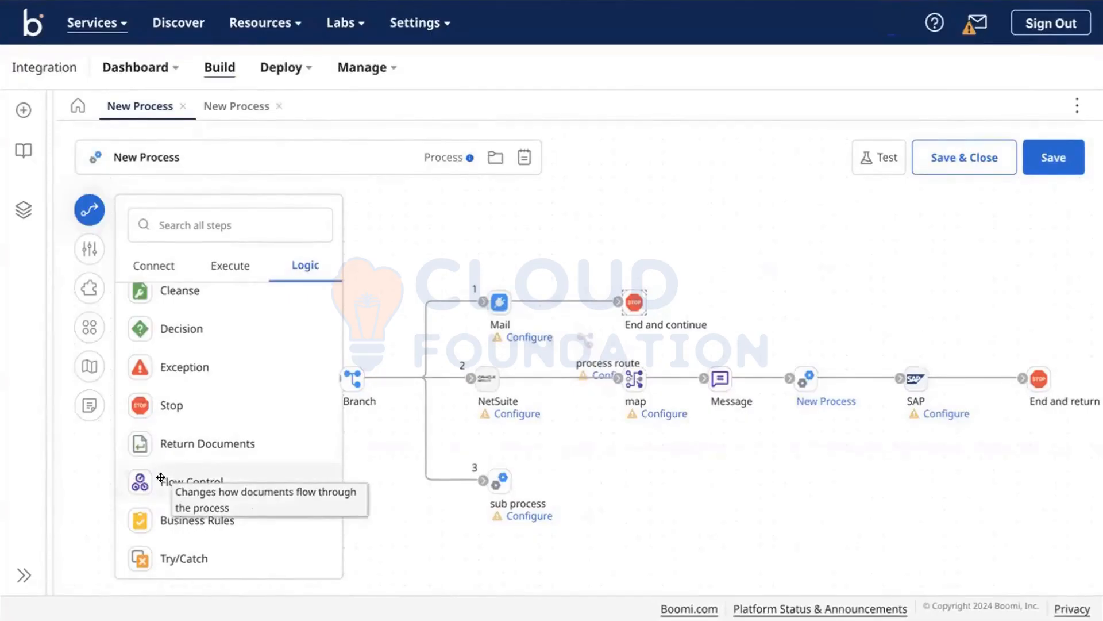
# Step: Place a Flow Control step above branch 1 to view its options and remove it from the process
pyautogui.moveTo(161, 477); pyautogui.dragTo(586, 256)
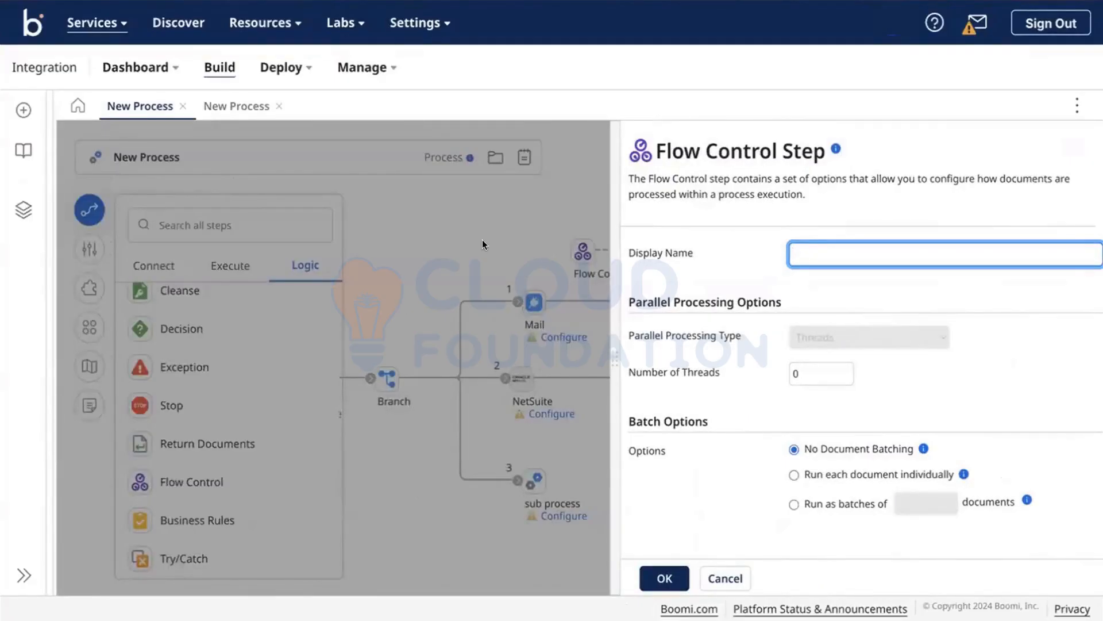
pyautogui.click(506, 250)
pyautogui.moveTo(583, 250)
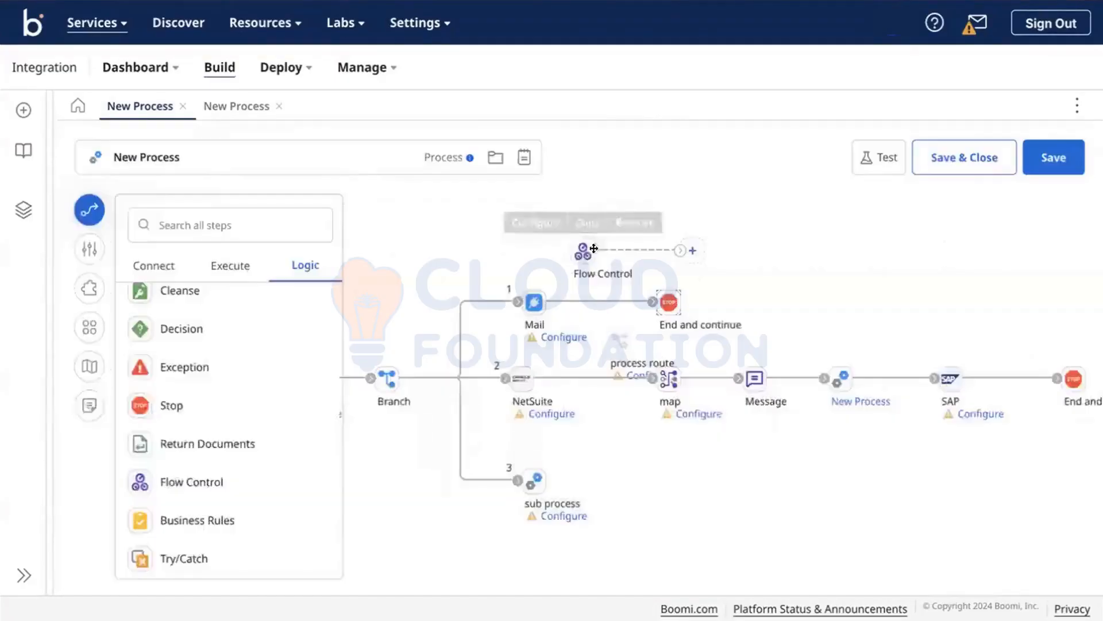
pyautogui.click(626, 216)
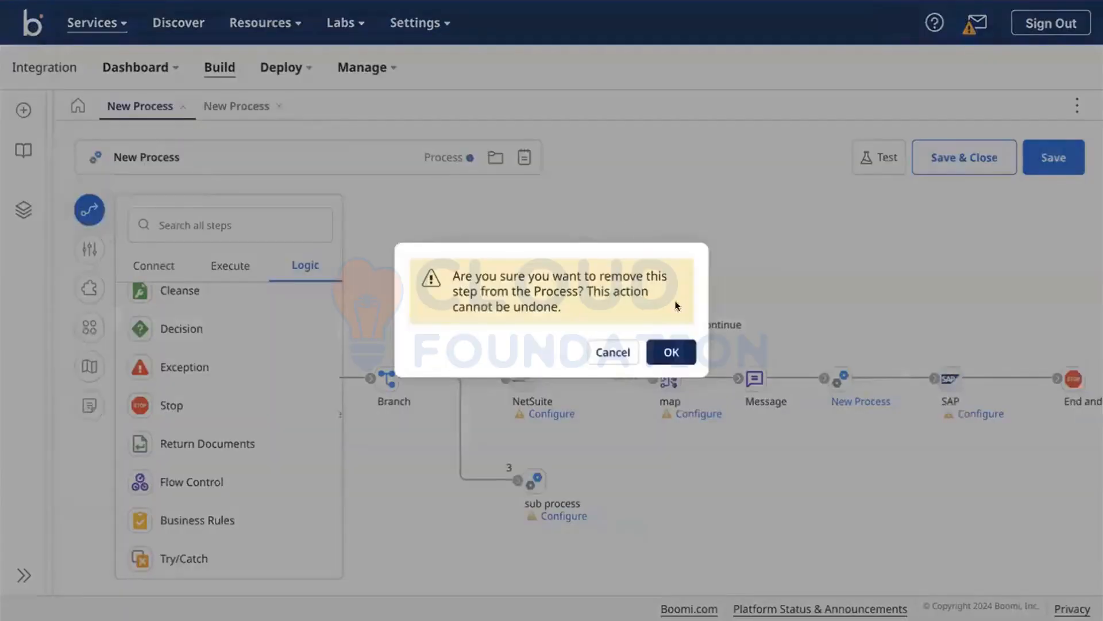
pyautogui.click(672, 350)
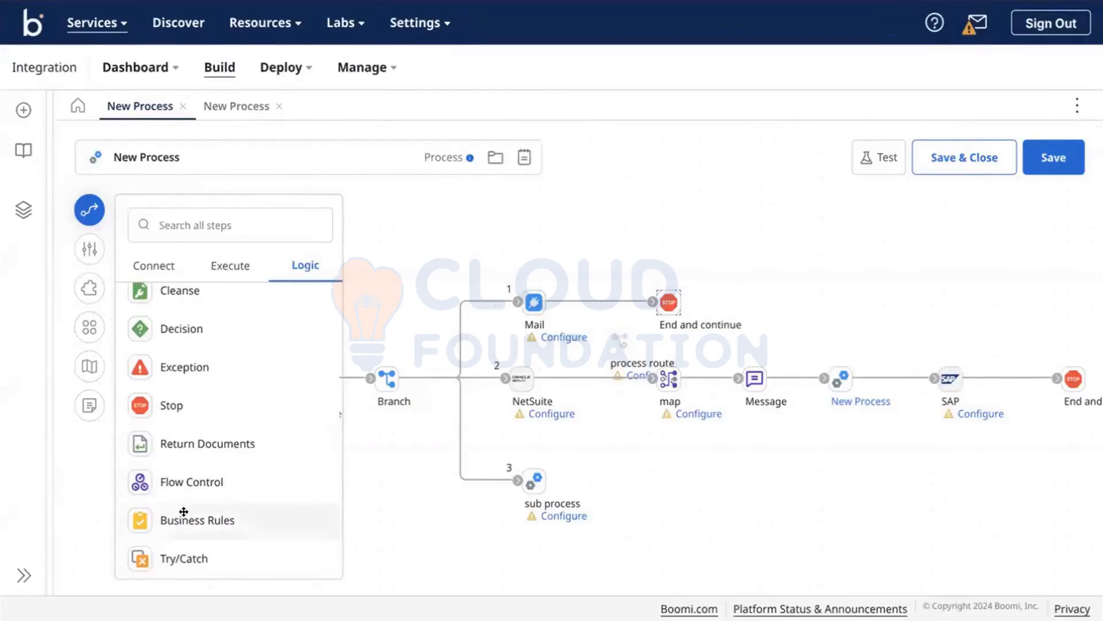
# Step: Add a Business Rules step below the main path using the "Boomi HR - Employee Info Profile" with profile type Any
pyautogui.moveTo(204, 510); pyautogui.dragTo(499, 487)
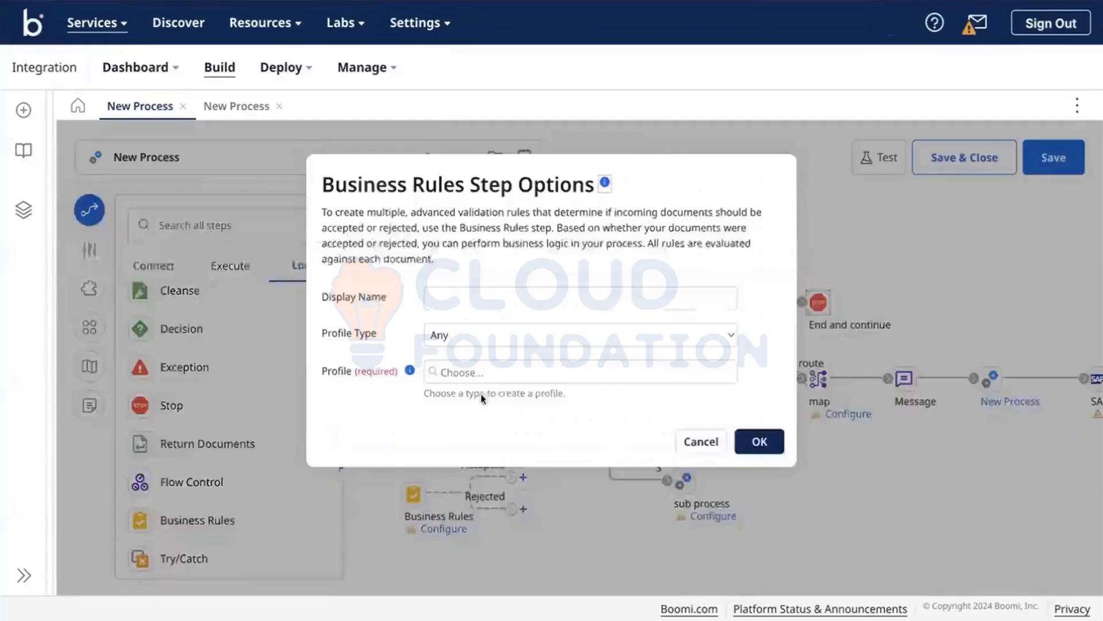
pyautogui.click(468, 332)
pyautogui.click(468, 332)
pyautogui.click(426, 333)
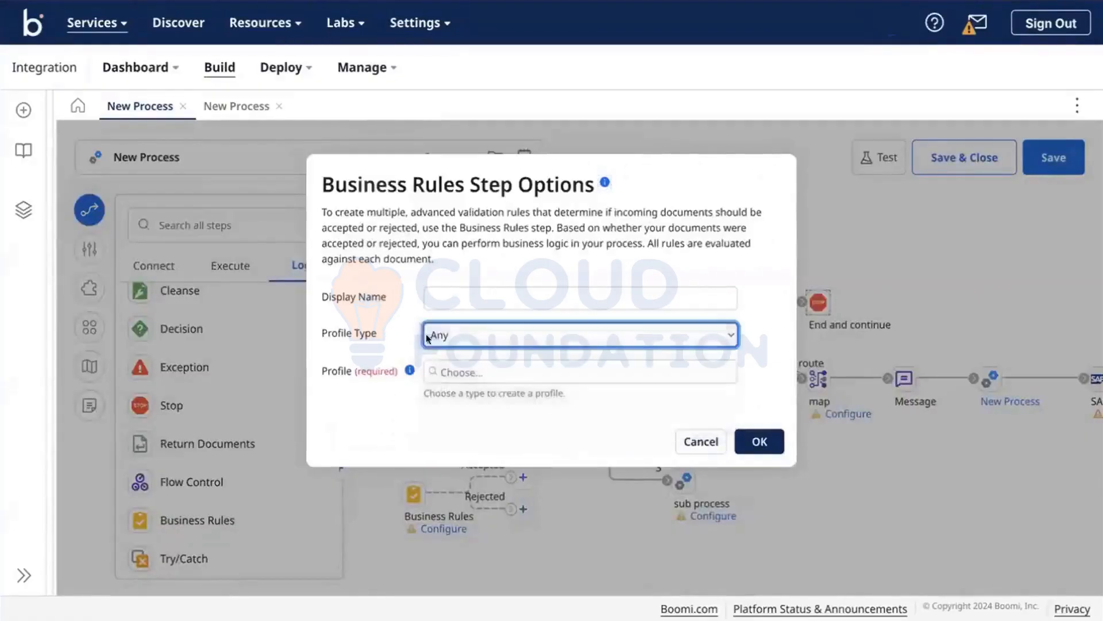
pyautogui.click(500, 367)
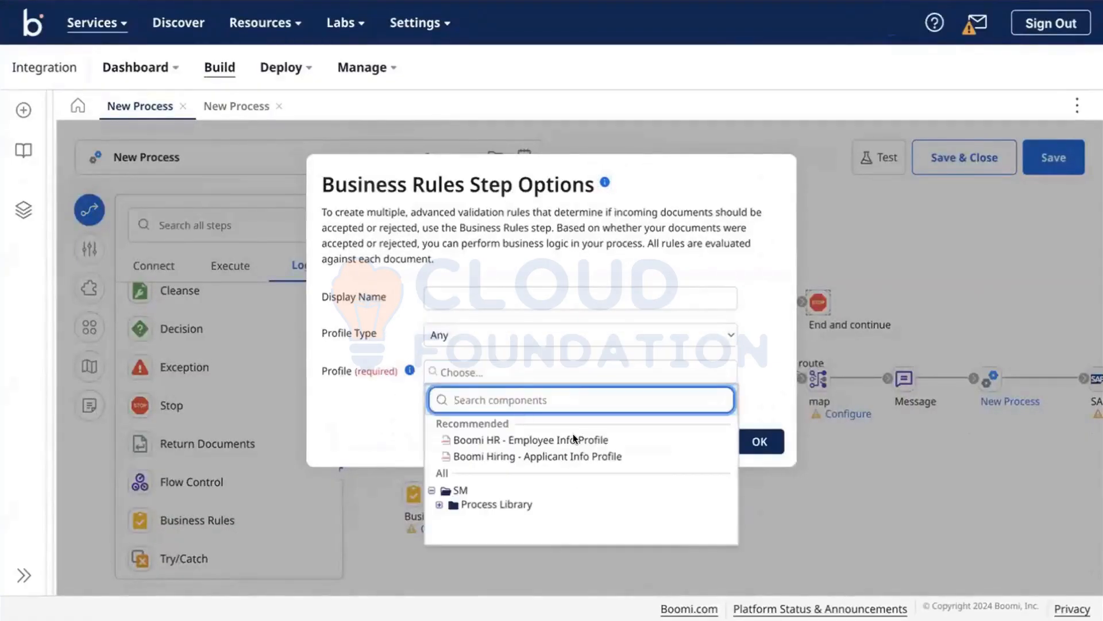
pyautogui.click(574, 438)
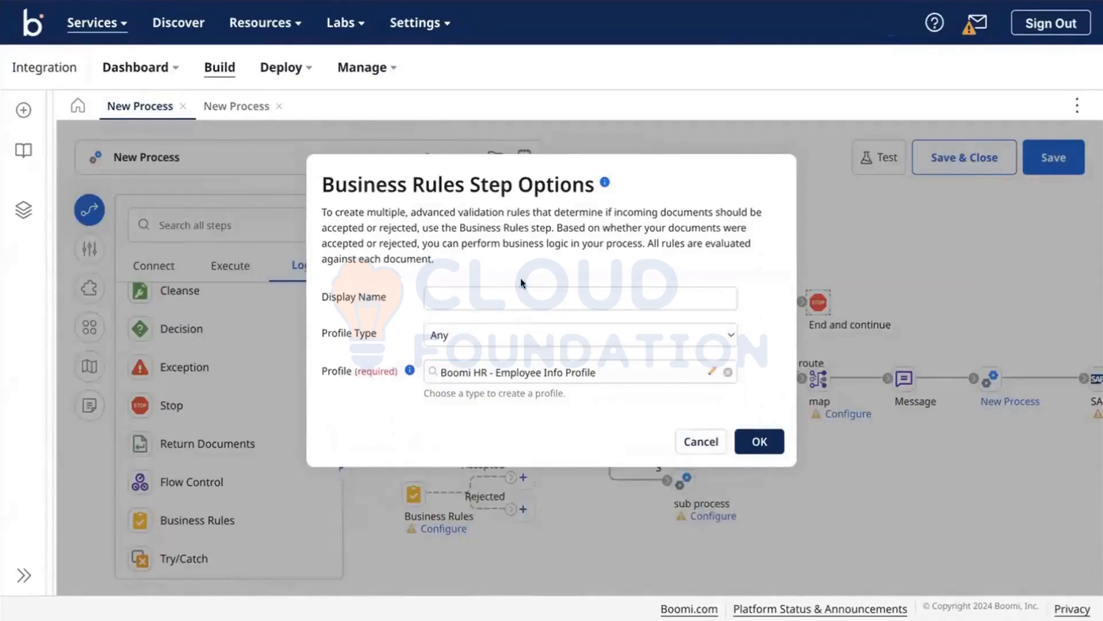
pyautogui.click(761, 444)
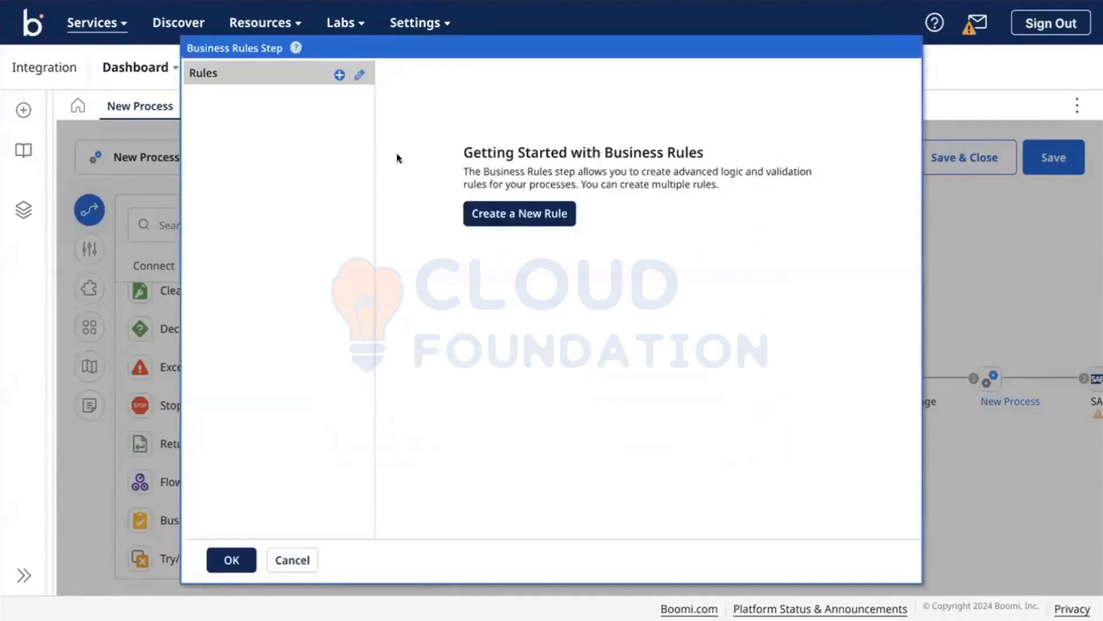
# Step: Create a new business rule and choose the profile's department element for a new field input
pyautogui.click(339, 76)
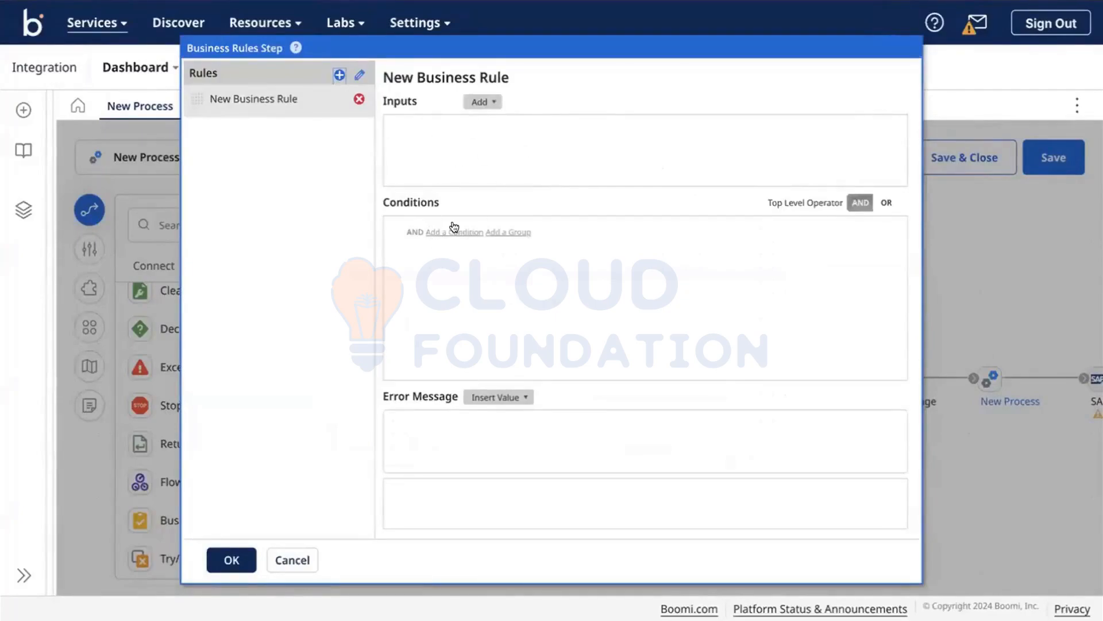
pyautogui.click(477, 101)
pyautogui.click(540, 136)
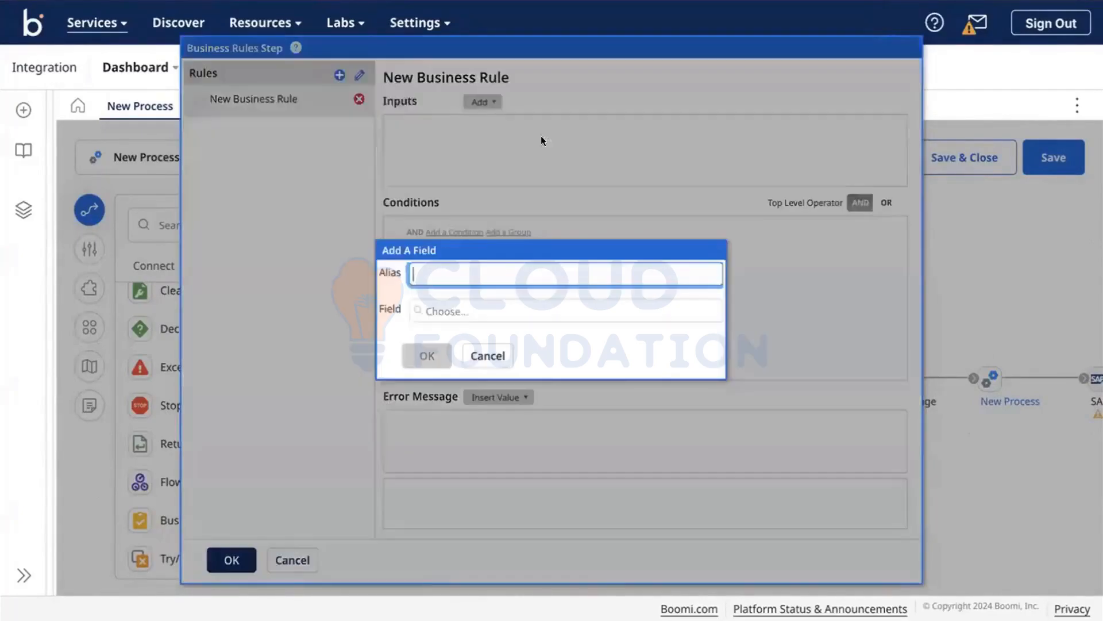
pyautogui.click(442, 315)
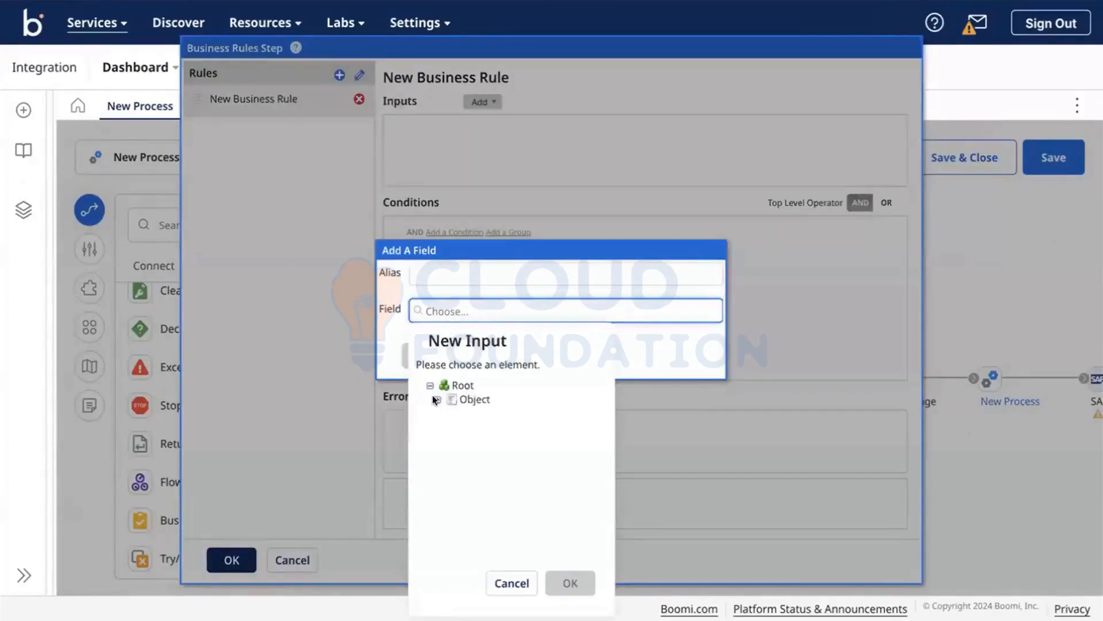
pyautogui.click(437, 399)
pyautogui.click(492, 428)
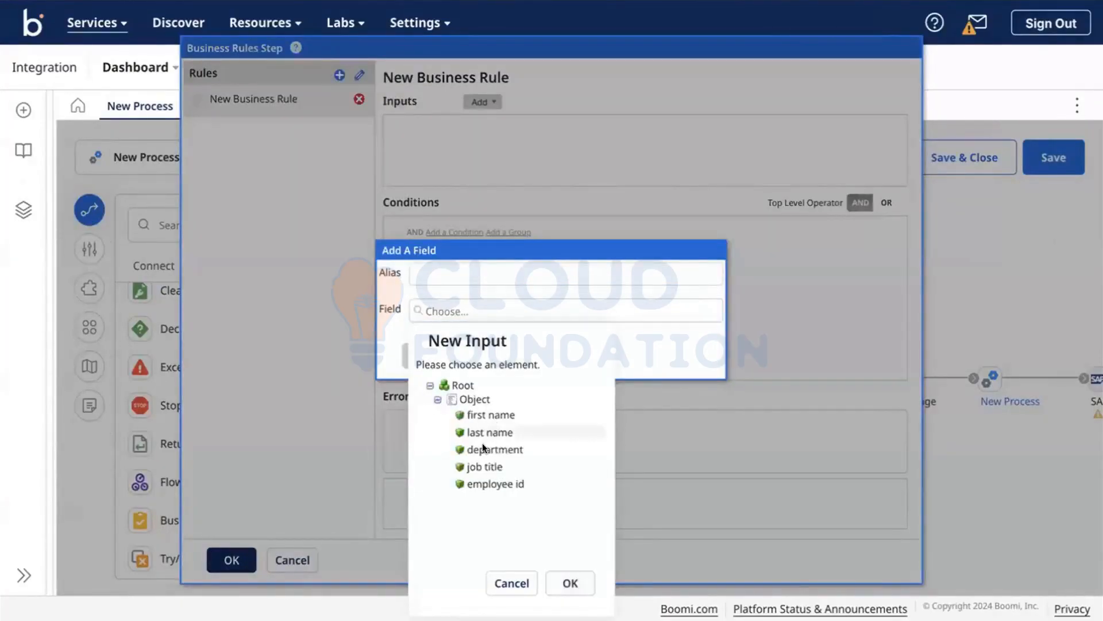
pyautogui.click(482, 444)
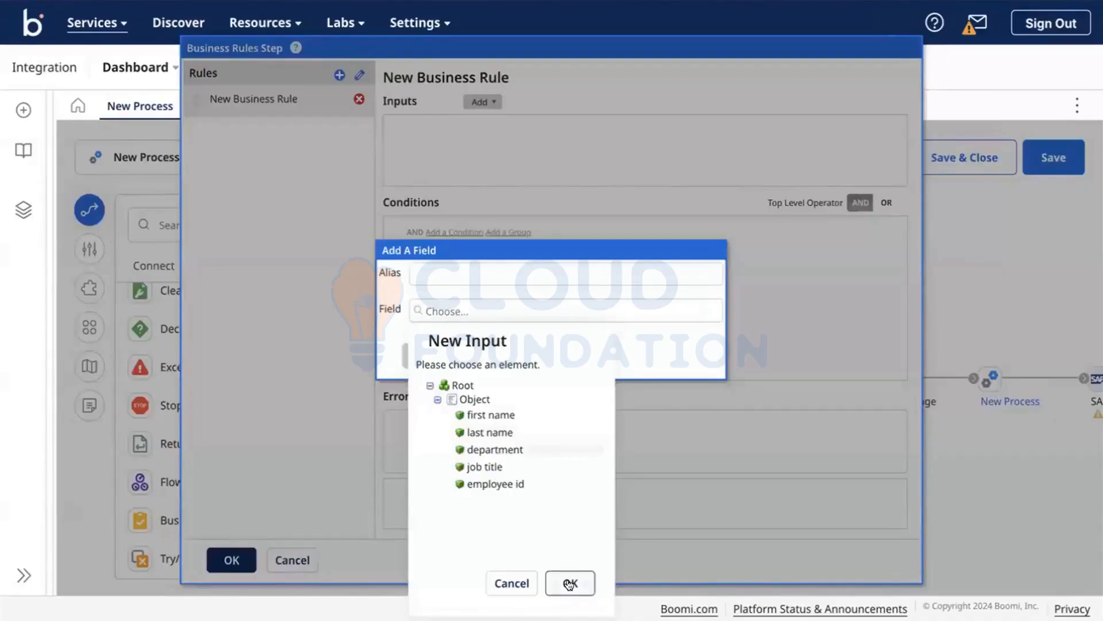
pyautogui.click(570, 583)
# Step: Shorten the field input's alias to "department" and add it to the rule's inputs
pyautogui.click(482, 268)
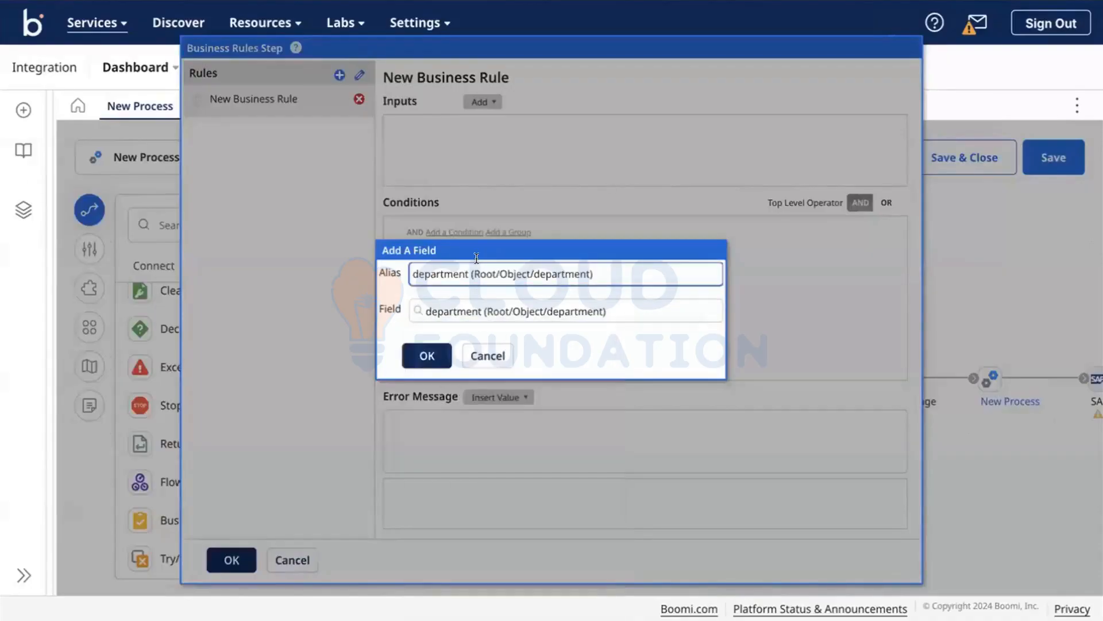
pyautogui.click(610, 278)
pyautogui.press('Left')
pyautogui.press('Left')
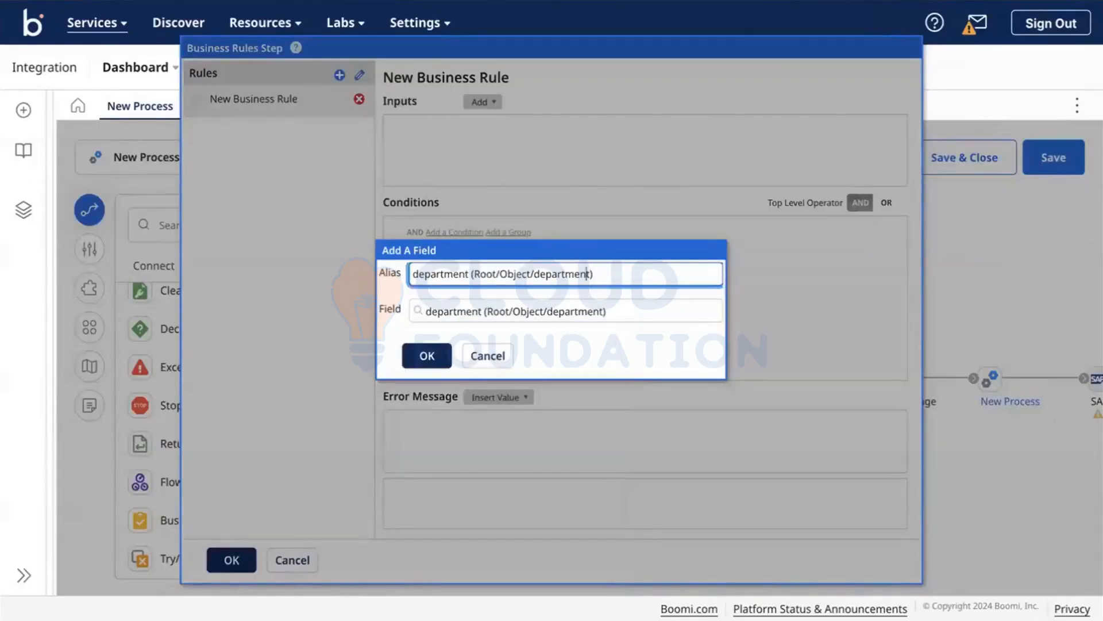
pyautogui.press('Right')
pyautogui.press('Right')
pyautogui.hotkey('shift', 'End')
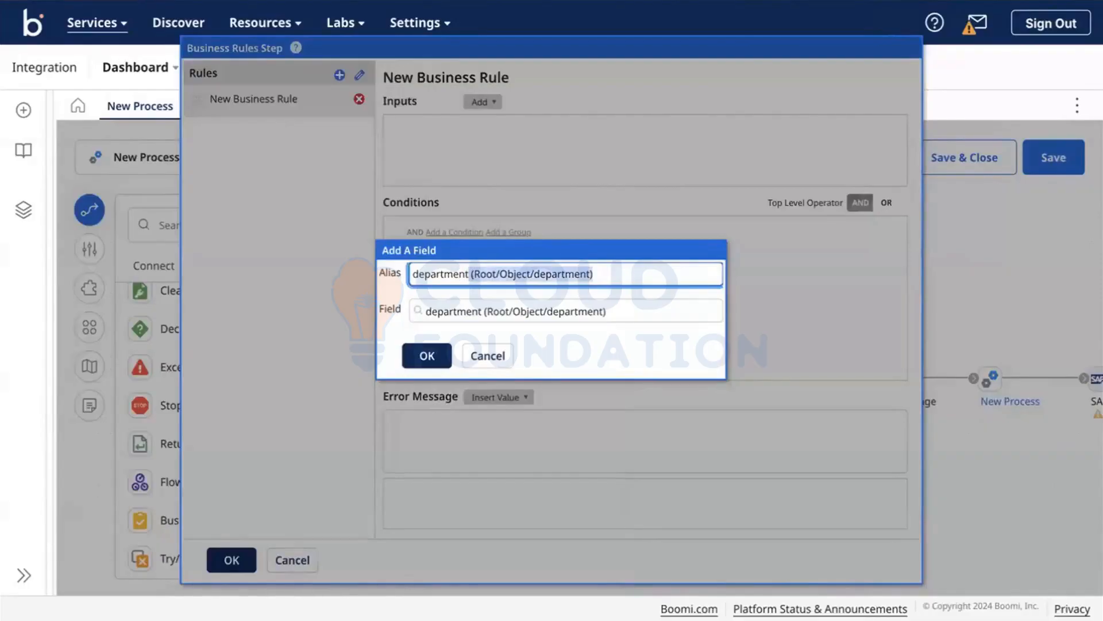
pyautogui.press('BackSpace')
pyautogui.click(426, 355)
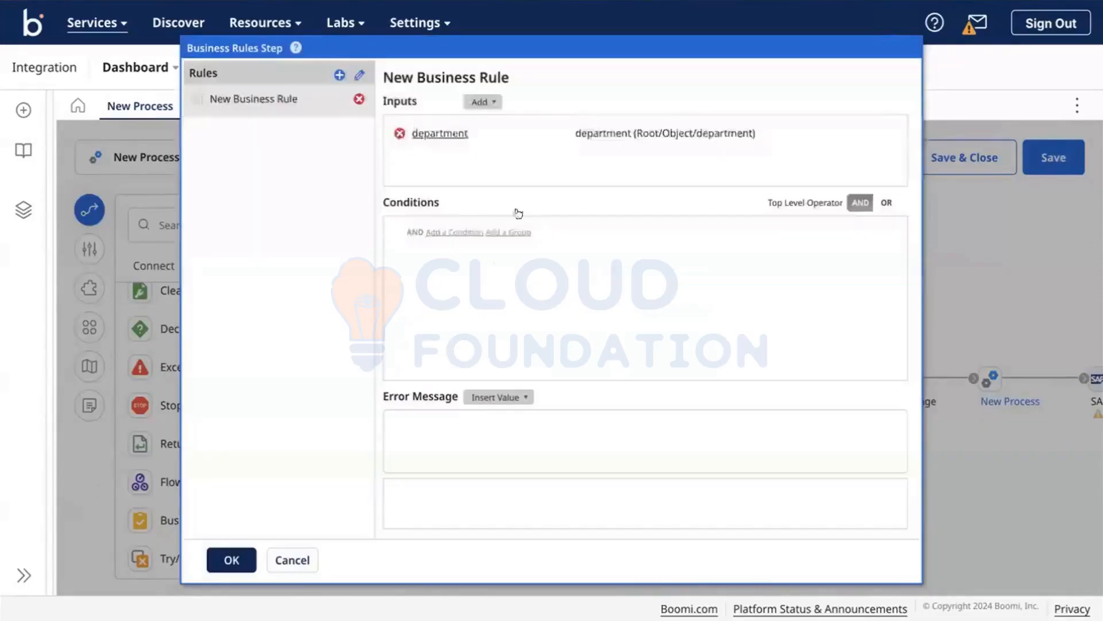
# Step: Add a condition to the rule requiring department = the static value "HR"
pyautogui.click(440, 232)
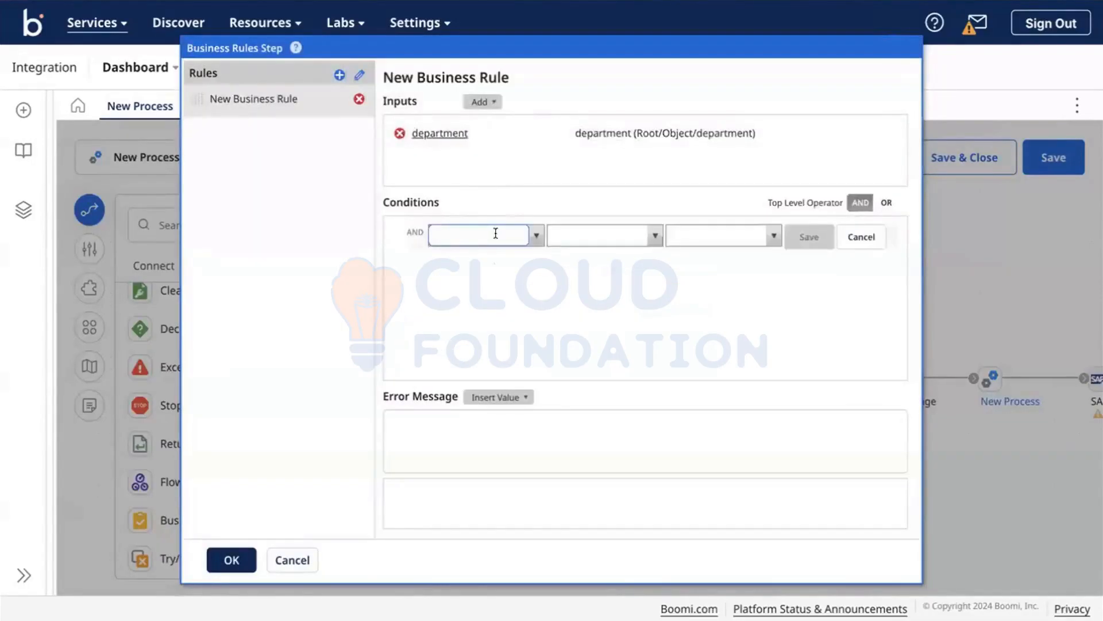
pyautogui.click(535, 237)
pyautogui.click(482, 270)
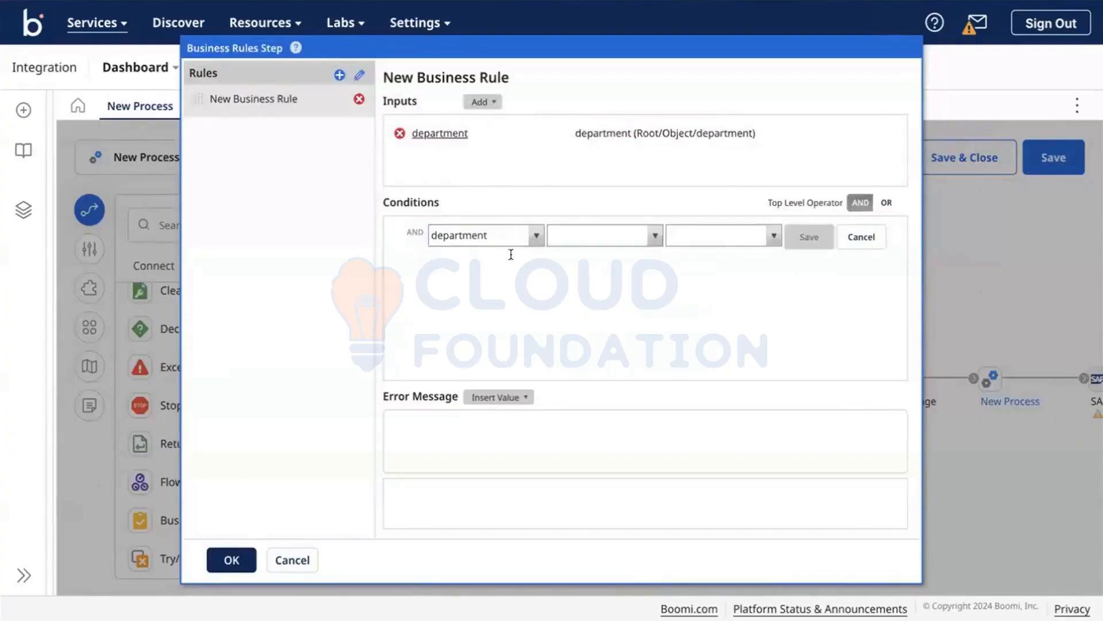
pyautogui.click(654, 235)
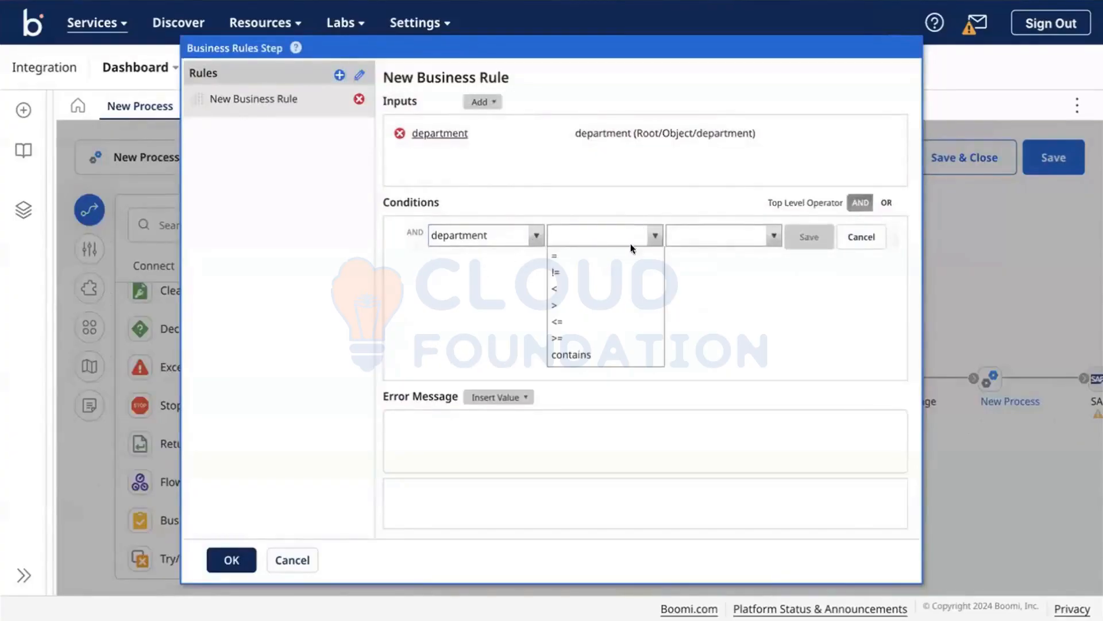
pyautogui.click(558, 270)
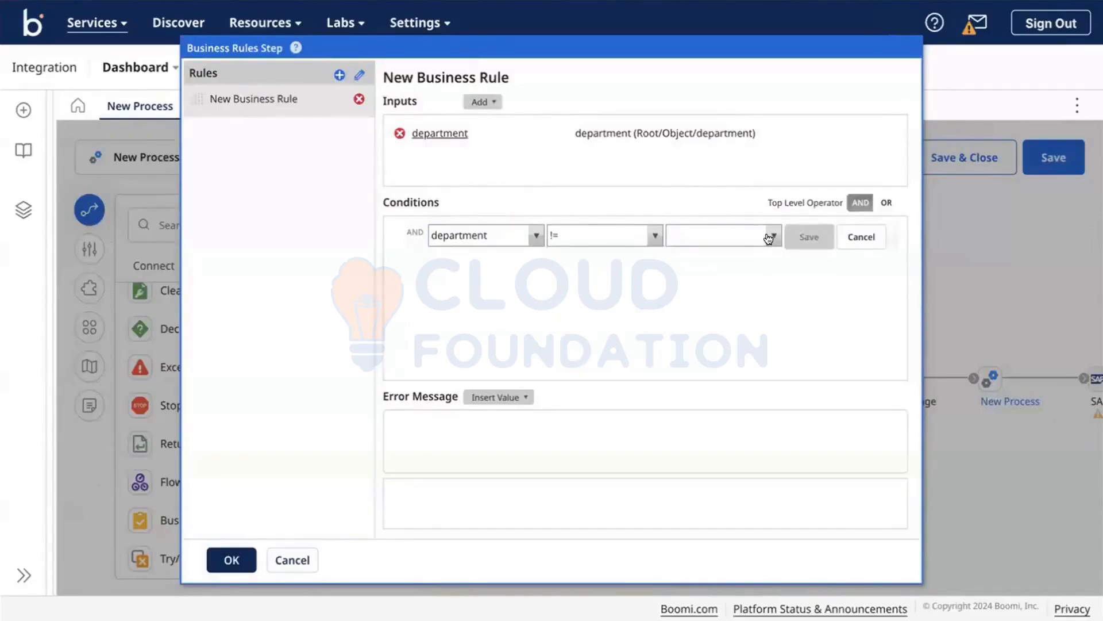
pyautogui.click(770, 236)
pyautogui.click(719, 258)
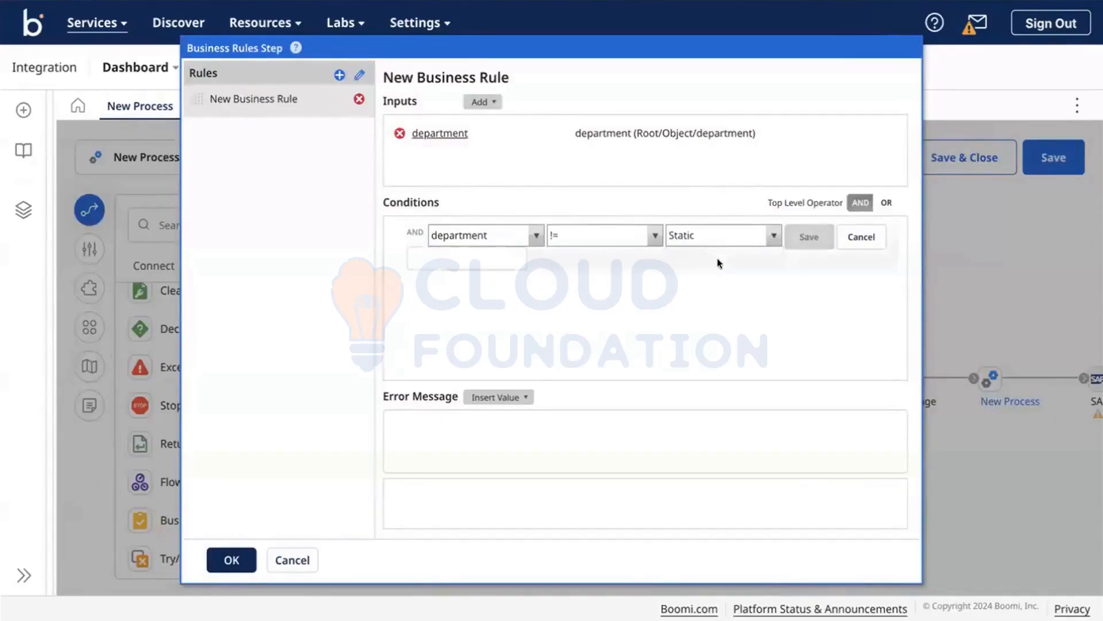
pyautogui.click(652, 235)
pyautogui.click(603, 254)
pyautogui.click(458, 257)
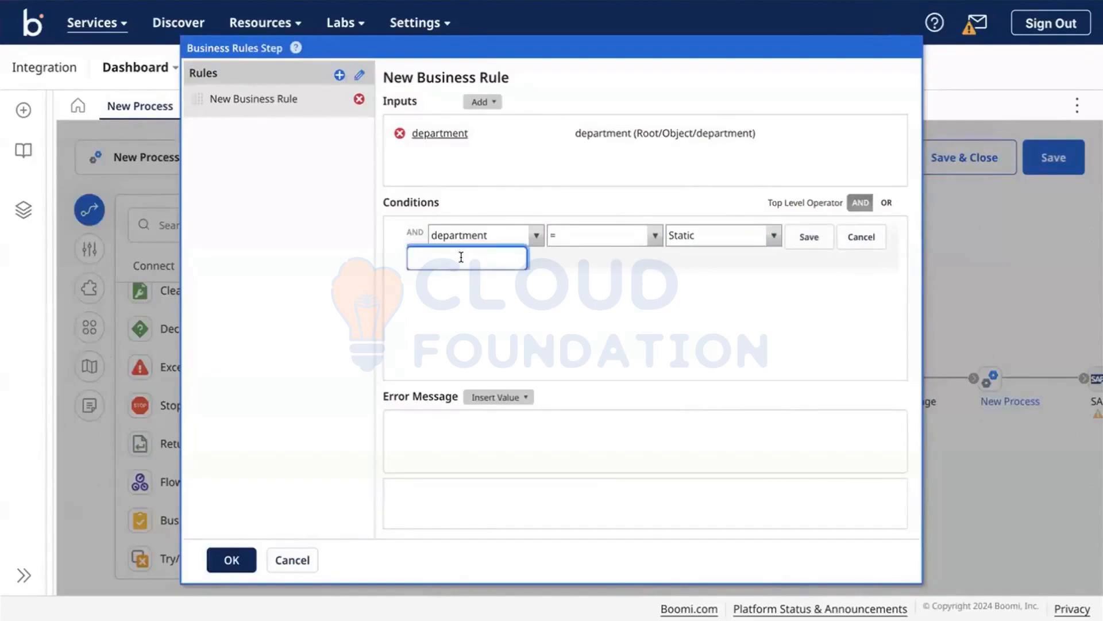
pyautogui.write('HR')
pyautogui.click(807, 237)
# Step: Write the rule's error message as "department is not {1}", with the department input inserted as value 1
pyautogui.click(439, 430)
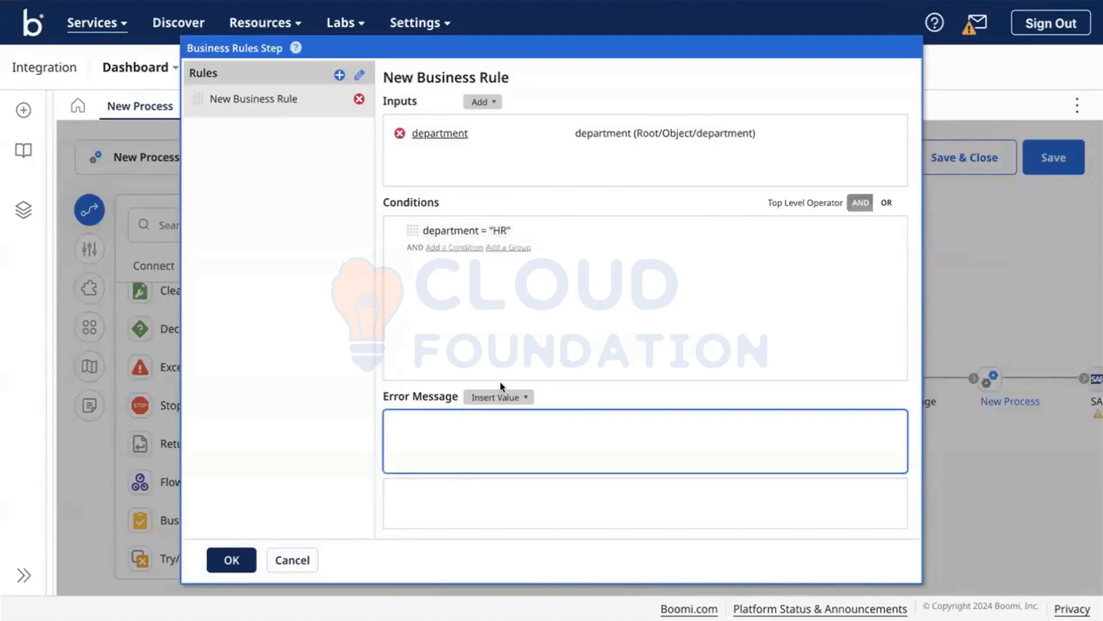
pyautogui.click(505, 378)
pyautogui.click(496, 397)
pyautogui.click(498, 416)
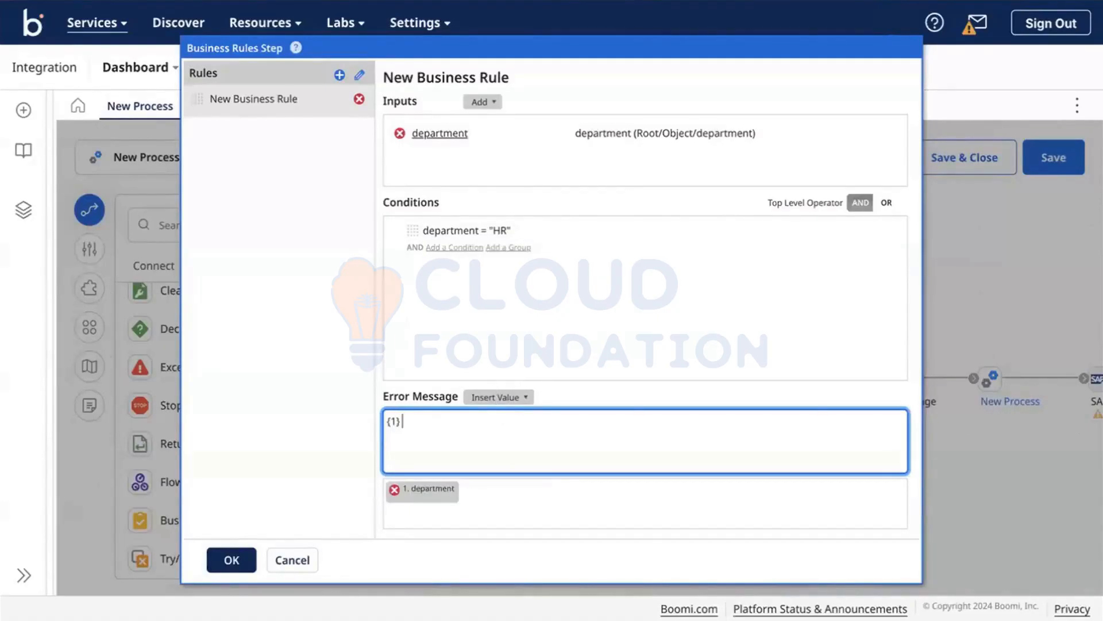
pyautogui.press('Left')
pyautogui.press('Left')
pyautogui.press('Left')
pyautogui.press('Left')
pyautogui.write('department is n')
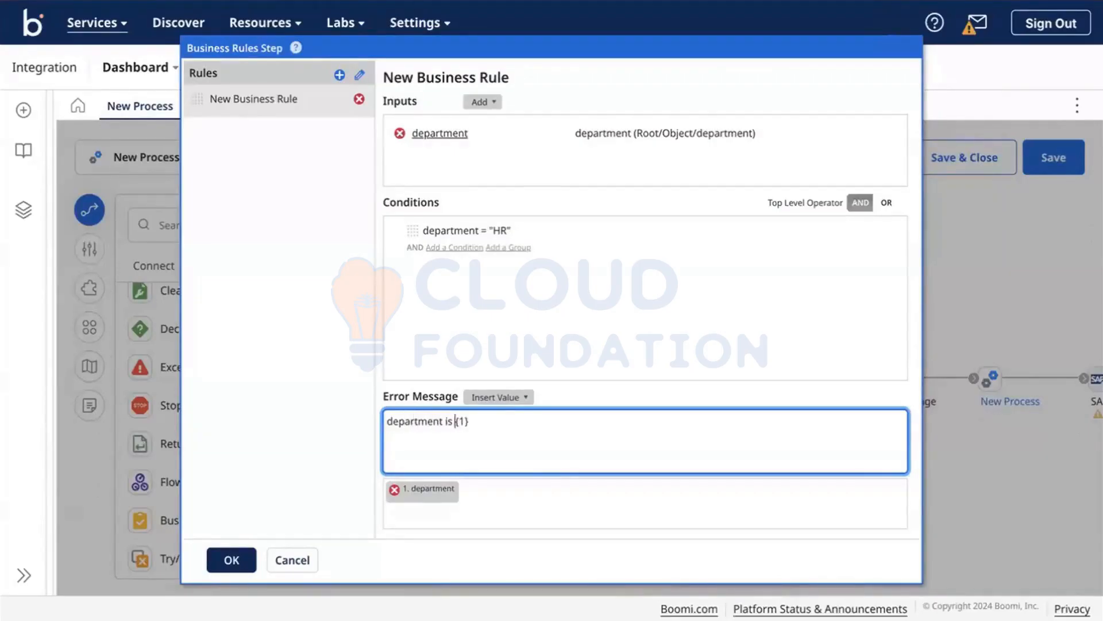
pyautogui.write('ot')
pyautogui.click(460, 393)
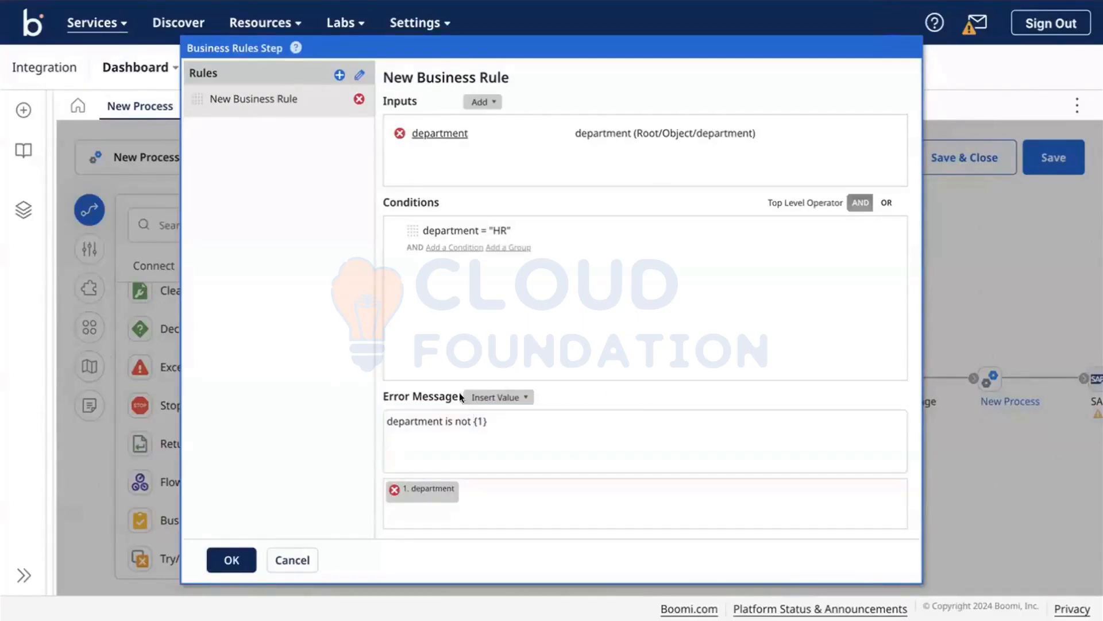
pyautogui.click(351, 269)
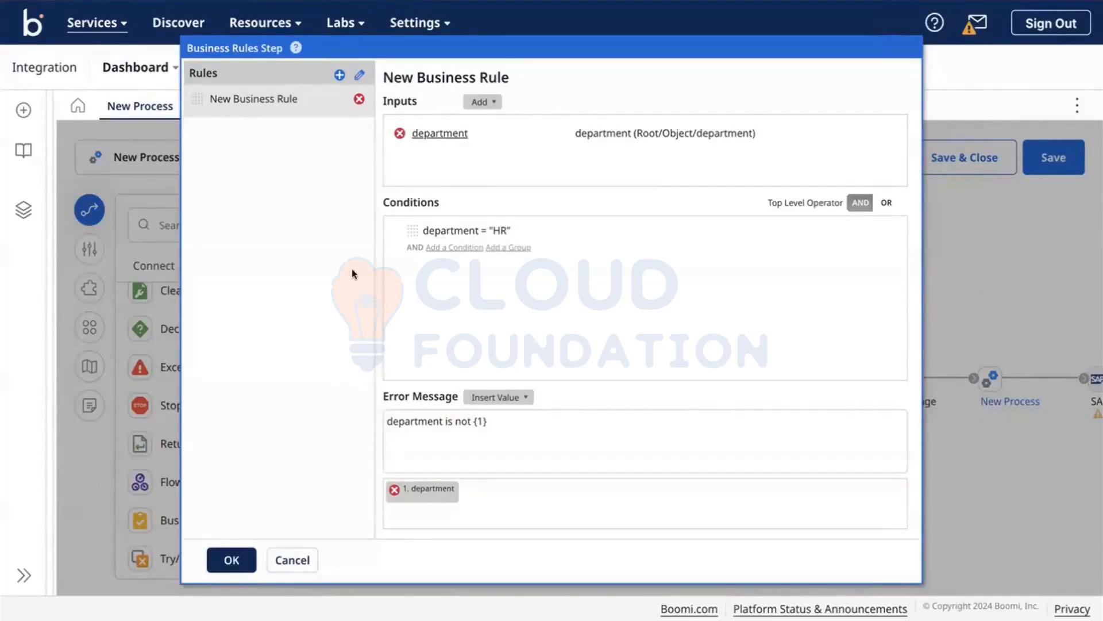
# Step: Examine the function categories available as rule inputs, including the Properties functions, without adding any function
pyautogui.click(480, 399)
pyautogui.click(444, 351)
pyautogui.click(482, 104)
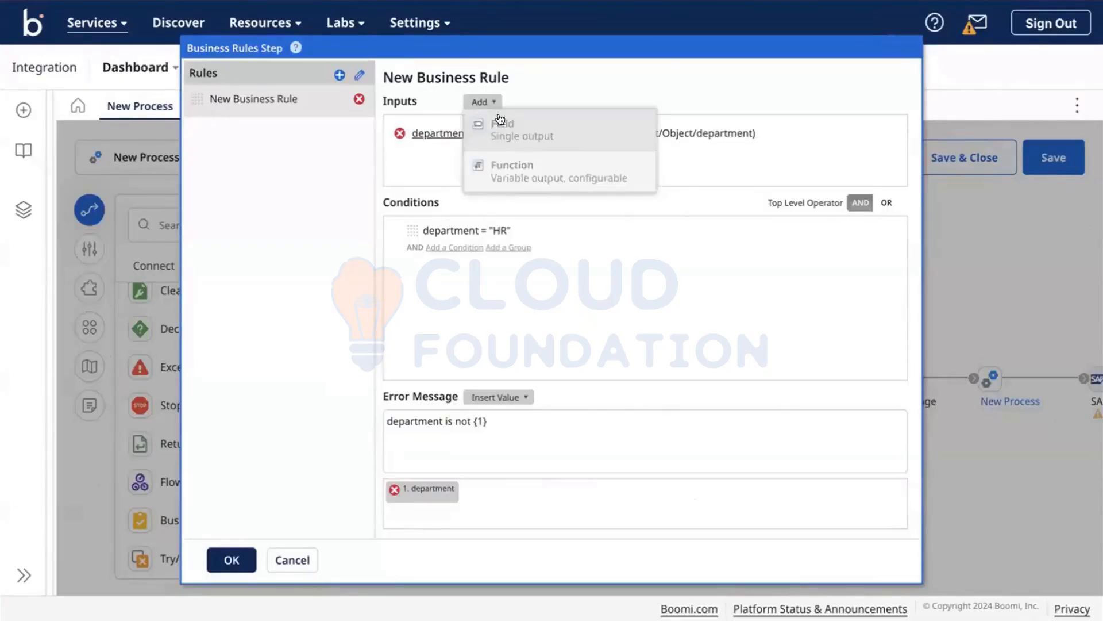
pyautogui.click(495, 185)
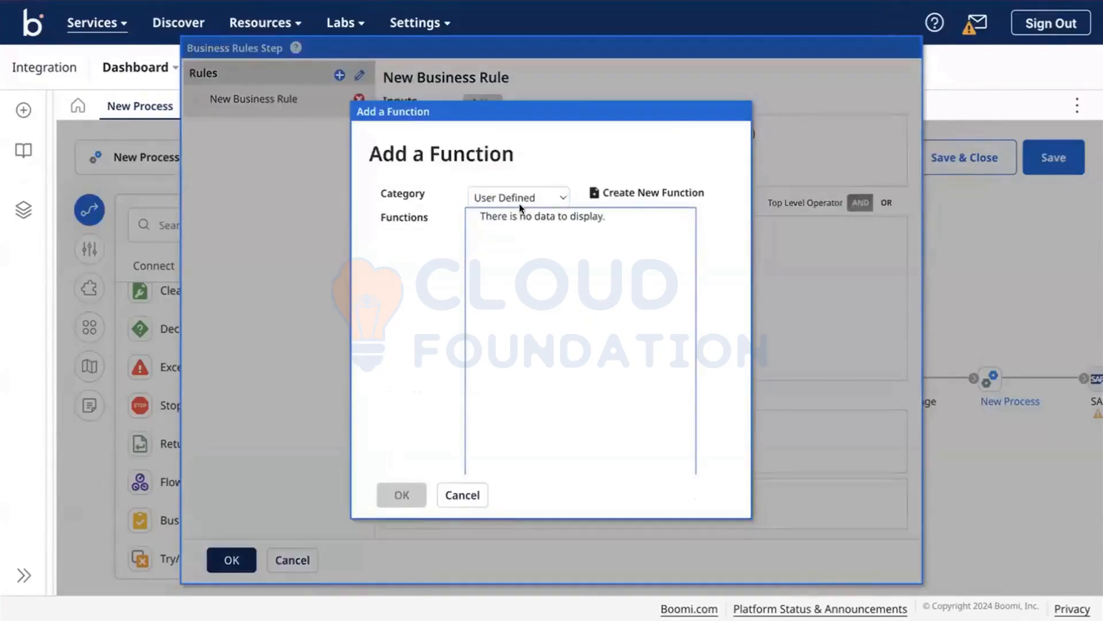
pyautogui.click(545, 197)
pyautogui.click(505, 161)
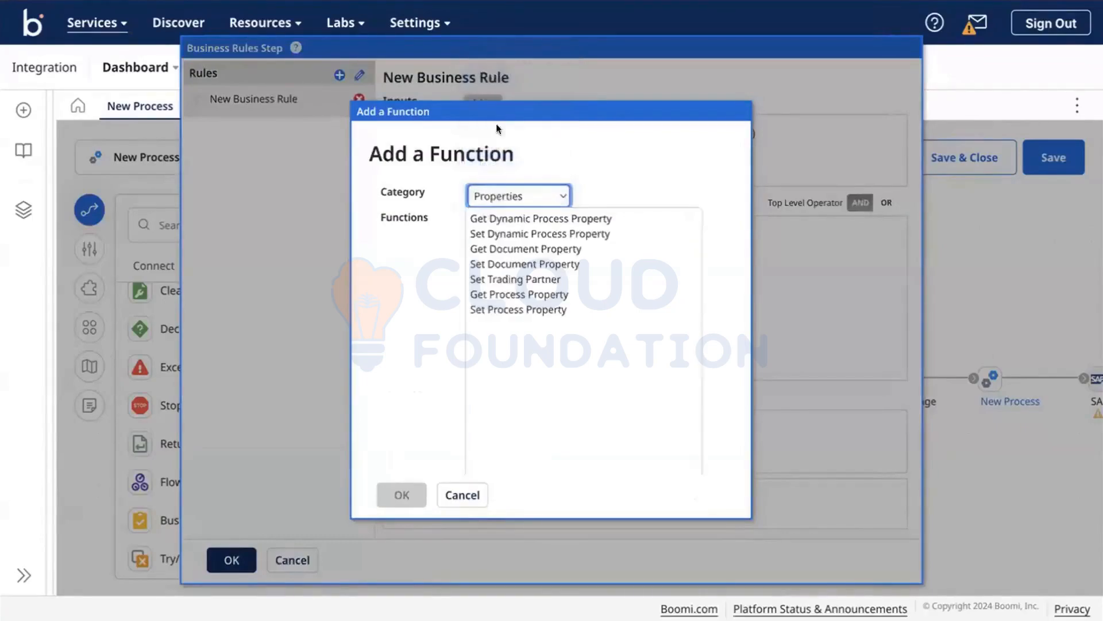
pyautogui.click(495, 194)
pyautogui.click(495, 179)
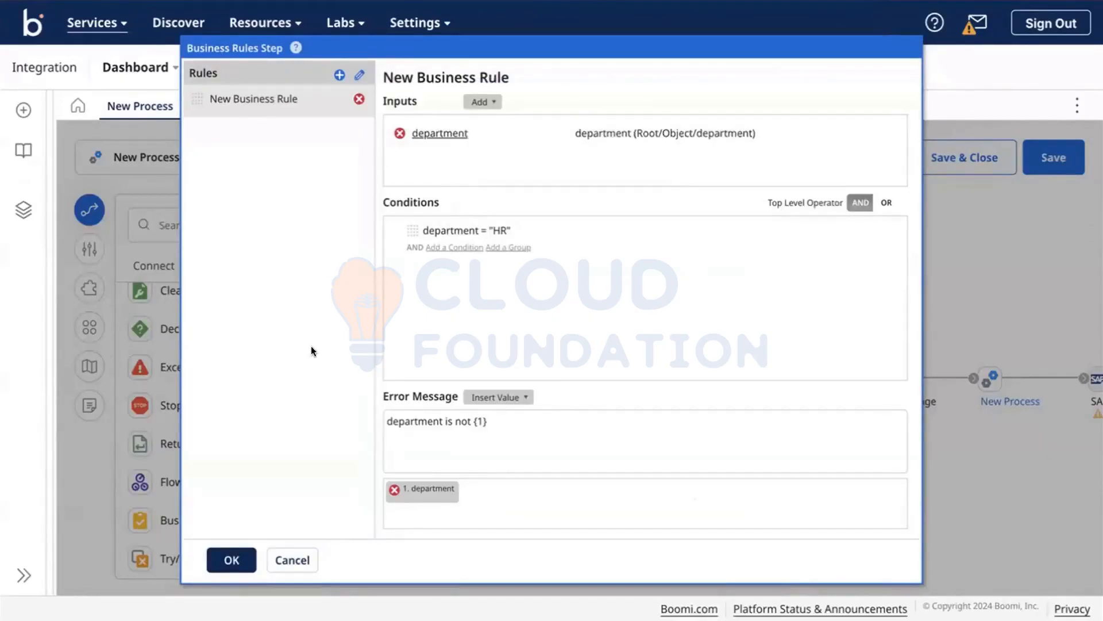
# Step: Add a second, empty business rule, reselect the first rule, and confirm the Business Rules step's settings
pyautogui.click(339, 75)
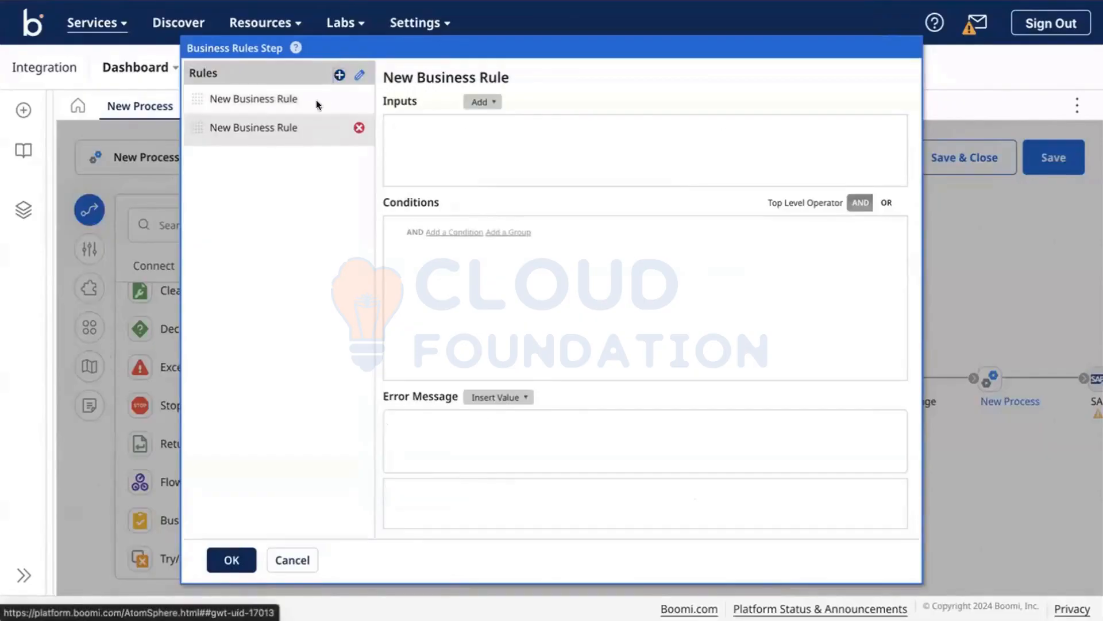
pyautogui.click(278, 99)
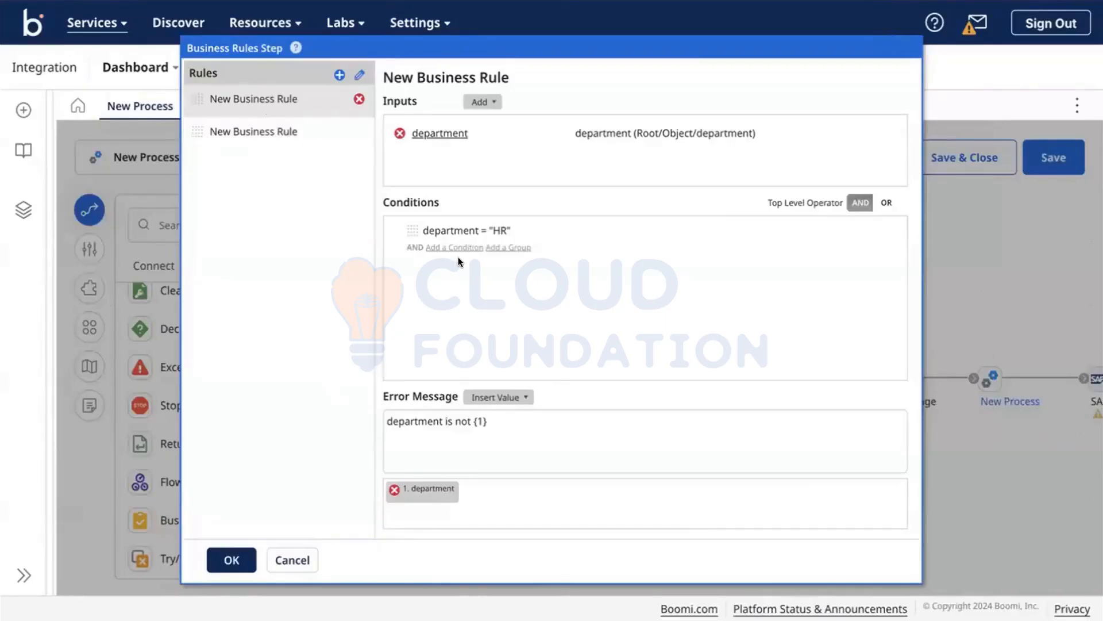
pyautogui.click(470, 437)
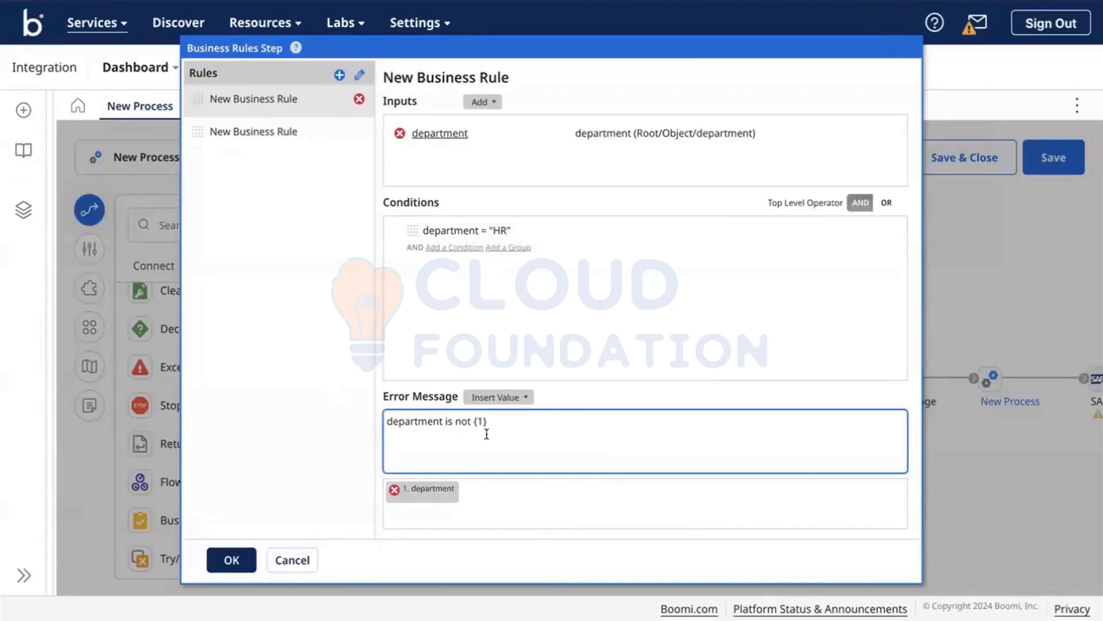
pyautogui.click(520, 431)
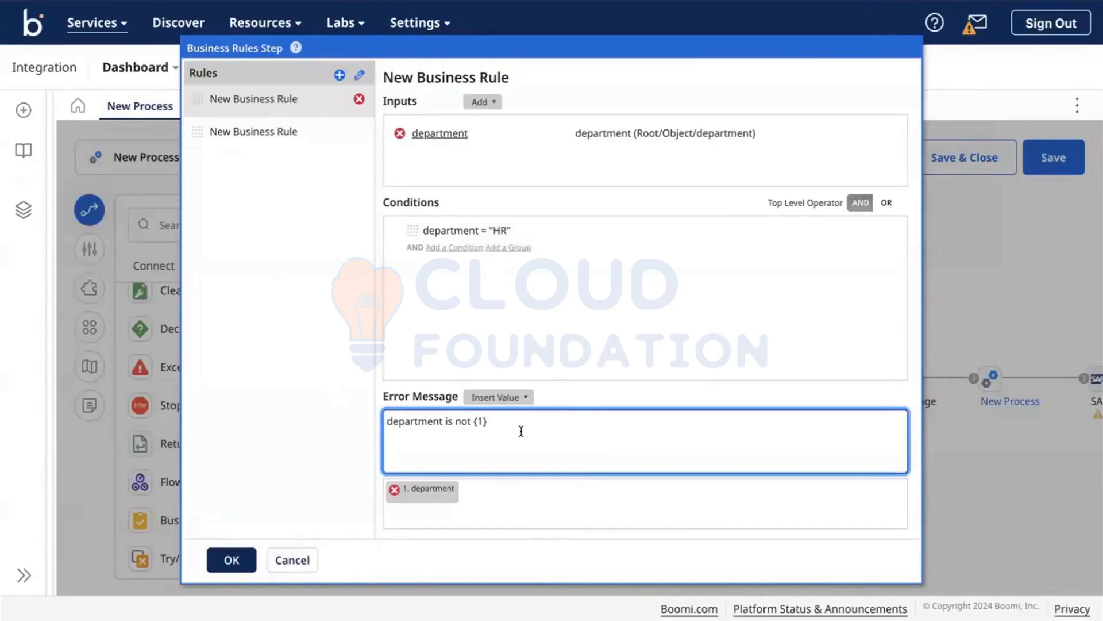
pyautogui.click(233, 555)
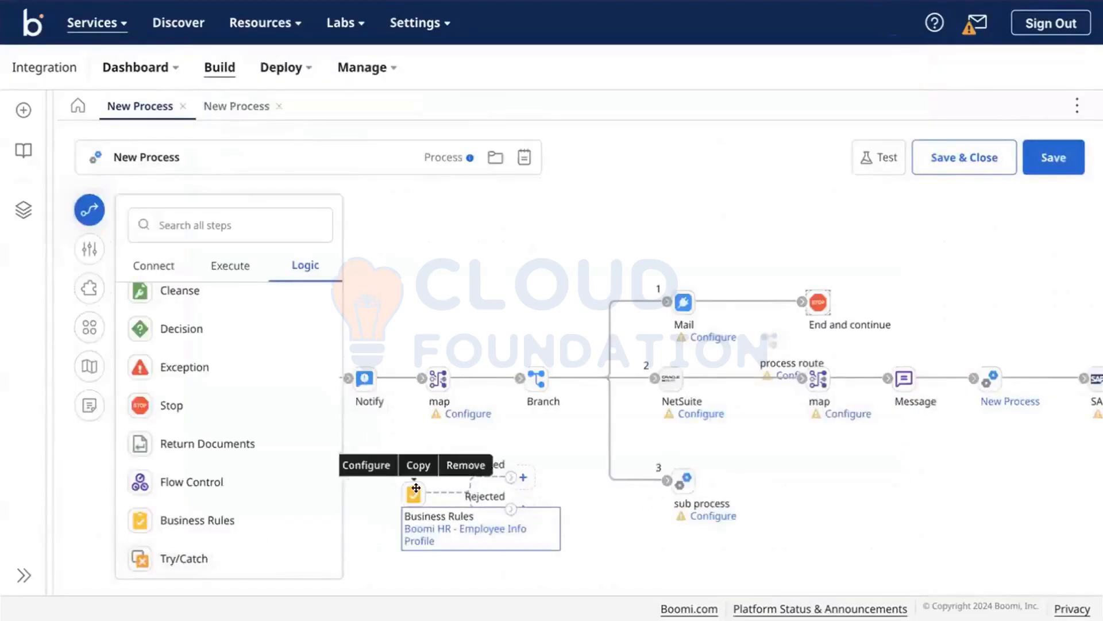
# Step: Nudge the end of the Accepted path and remove the Business Rules step from the process
pyautogui.moveTo(510, 478)
pyautogui.mouseDown()
pyautogui.moveTo(556, 492)
pyautogui.moveTo(516, 476)
pyautogui.mouseUp()
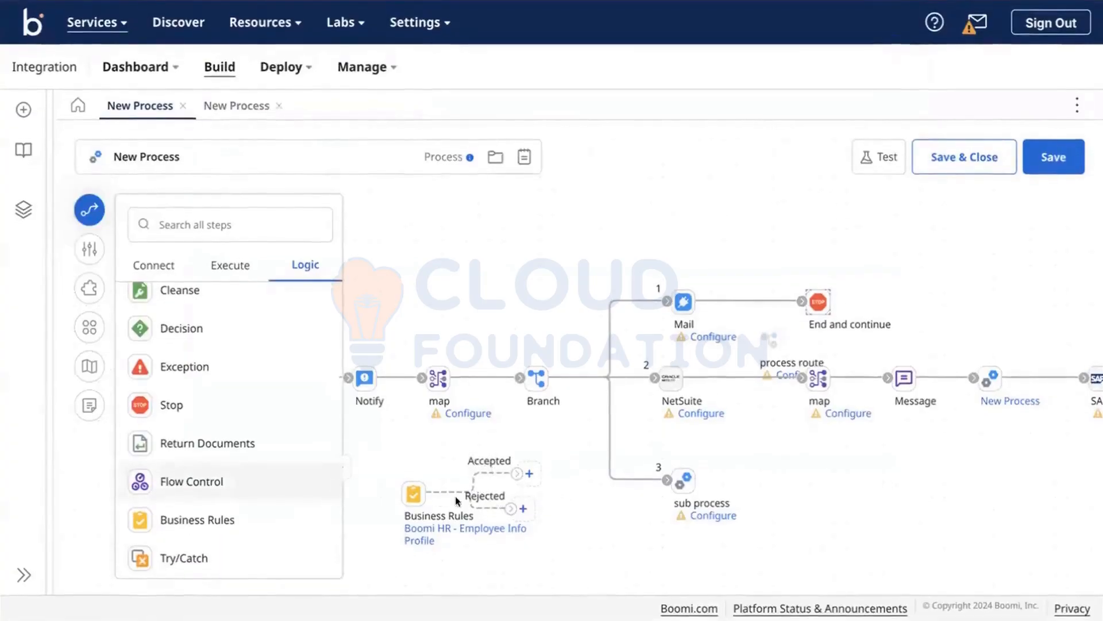
pyautogui.click(419, 494)
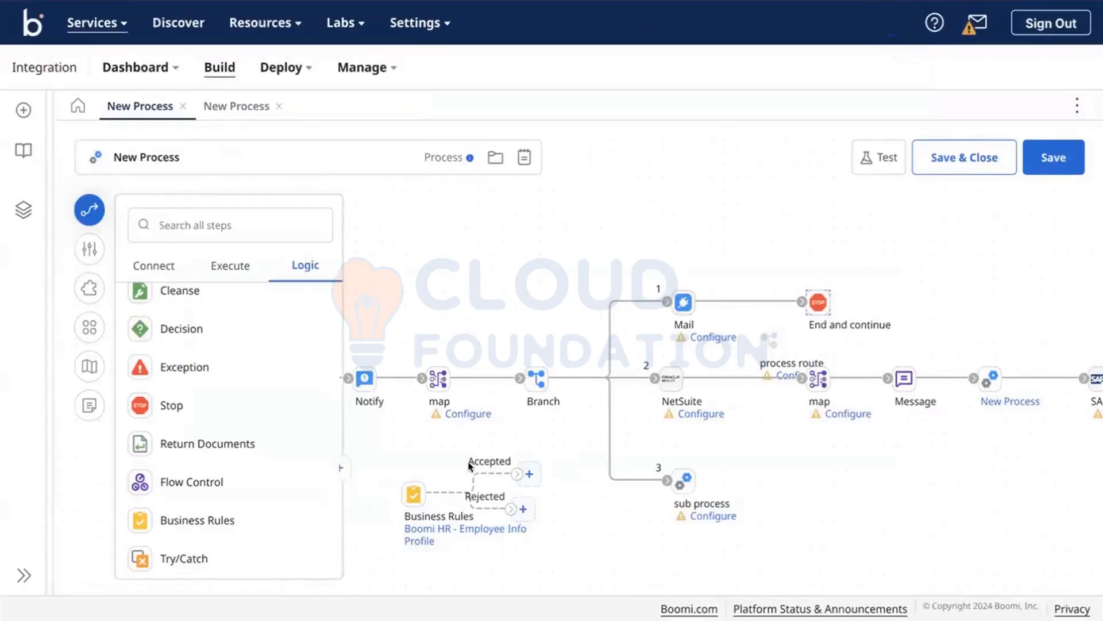
pyautogui.moveTo(417, 485)
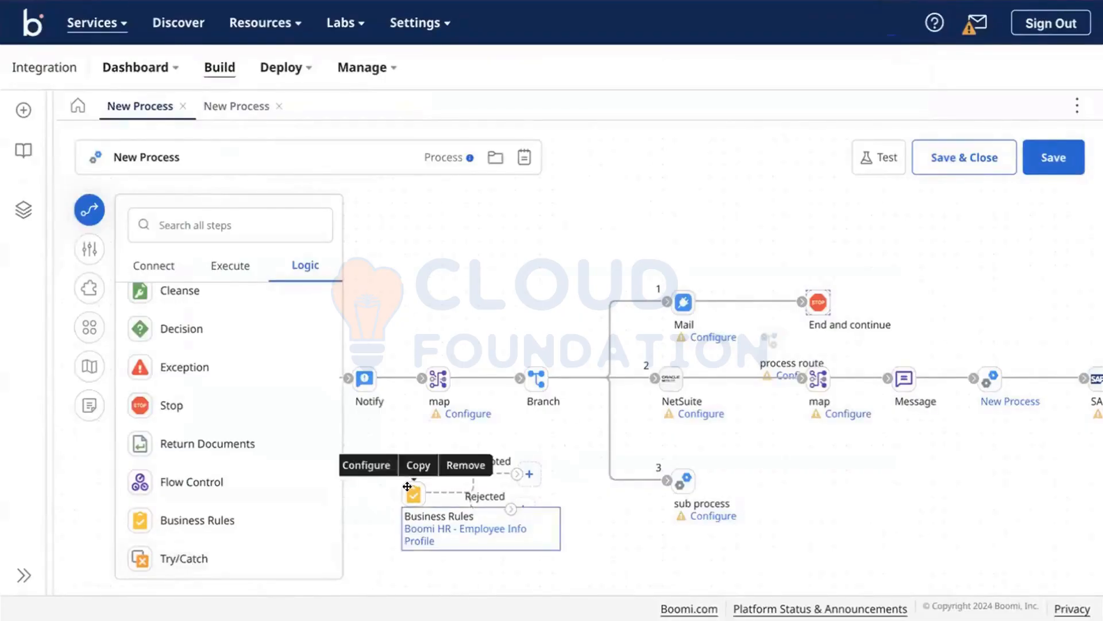
pyautogui.click(461, 458)
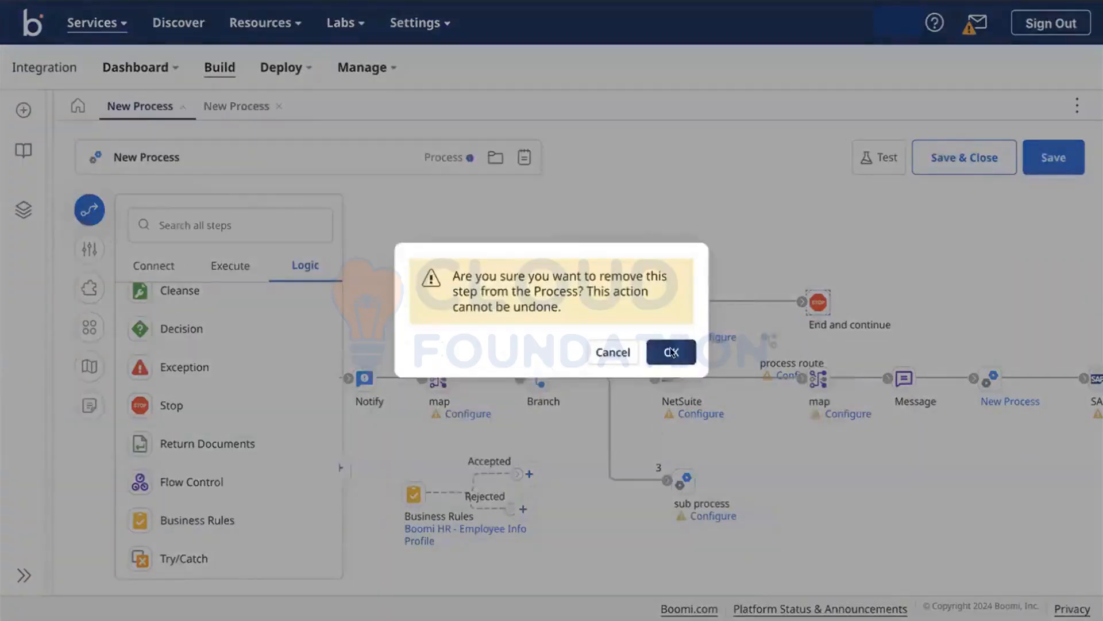
pyautogui.click(666, 354)
# Step: Add a Try/Catch step with its failure trigger set to All Errors and place it above the main flow
pyautogui.moveTo(213, 561); pyautogui.dragTo(584, 500)
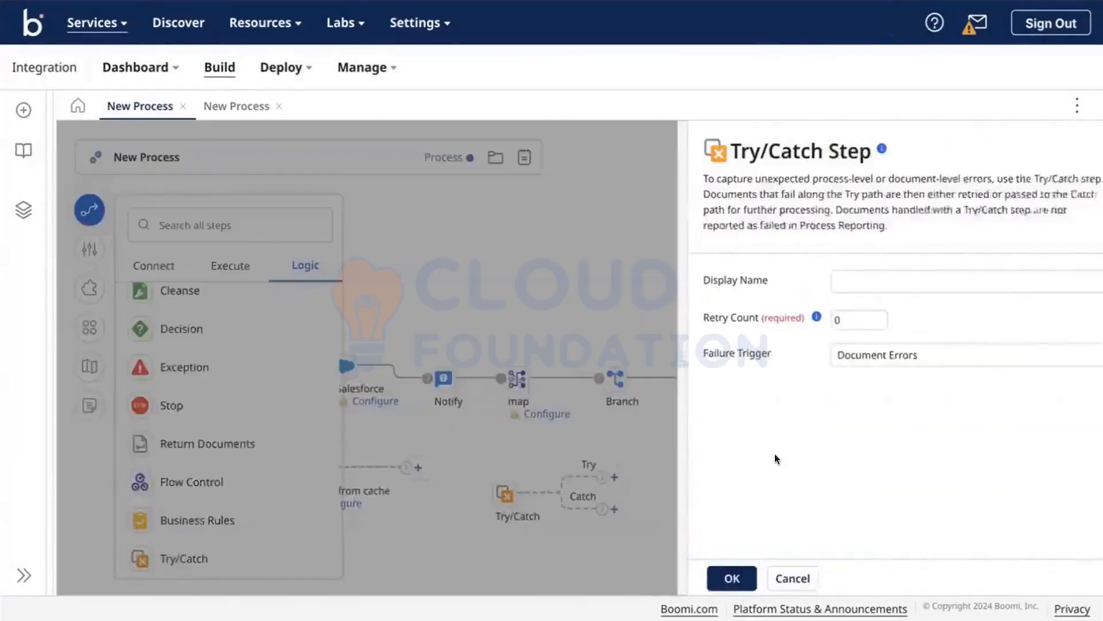
pyautogui.click(852, 356)
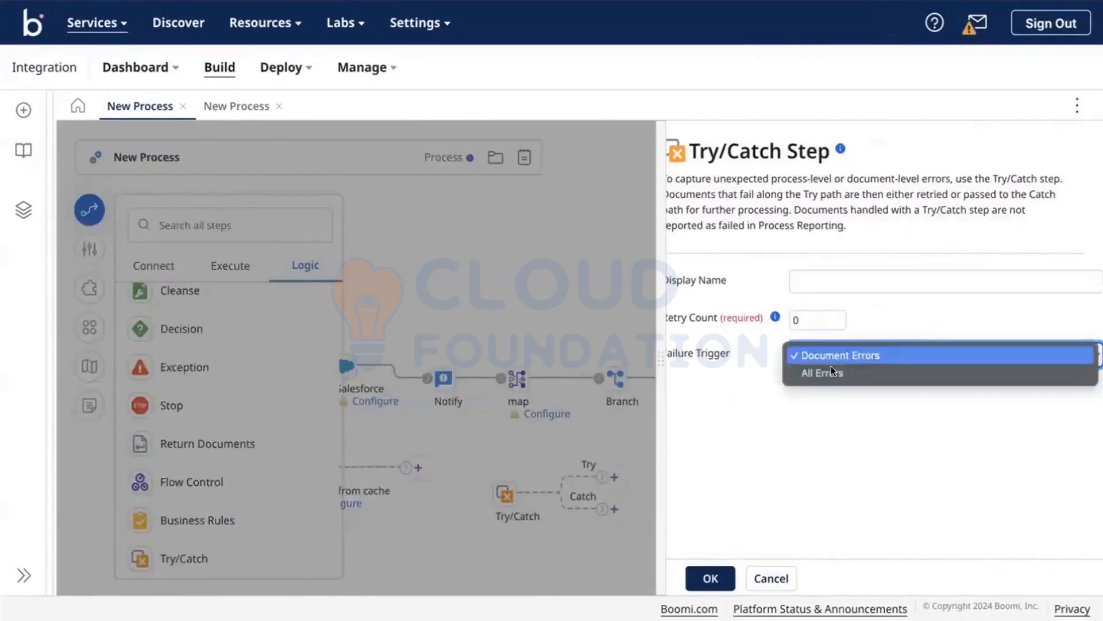
pyautogui.click(816, 372)
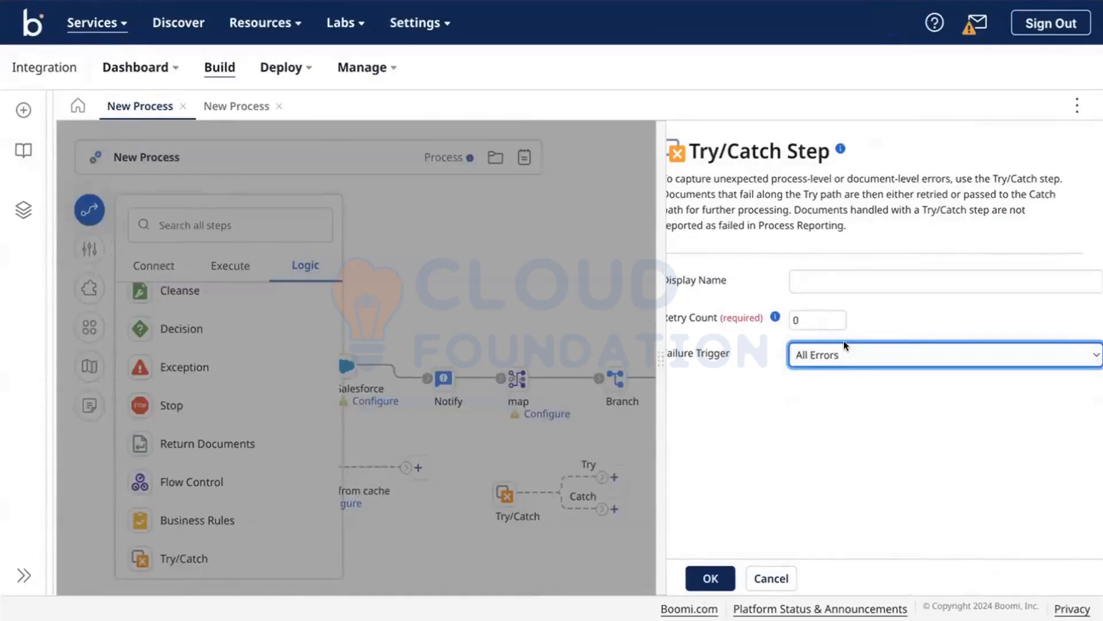
pyautogui.click(702, 569)
pyautogui.moveTo(496, 489); pyautogui.dragTo(545, 286)
pyautogui.moveTo(461, 305); pyautogui.dragTo(461, 305)
# Step: Remove the Branch step and the sub process step from the process
pyautogui.click(616, 378)
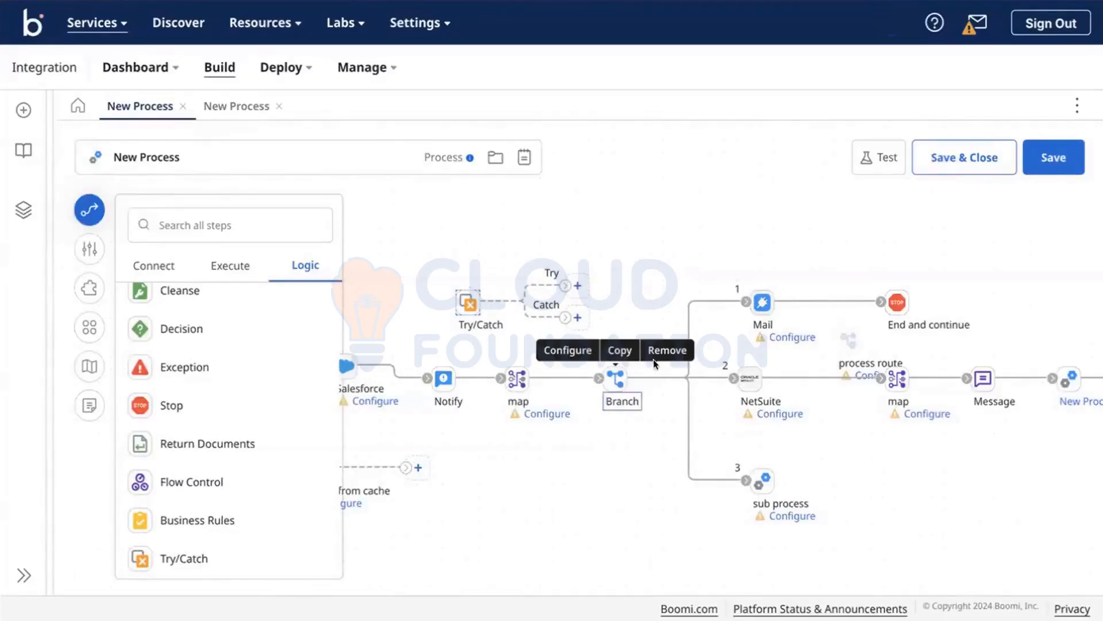
pyautogui.click(666, 350)
pyautogui.click(672, 352)
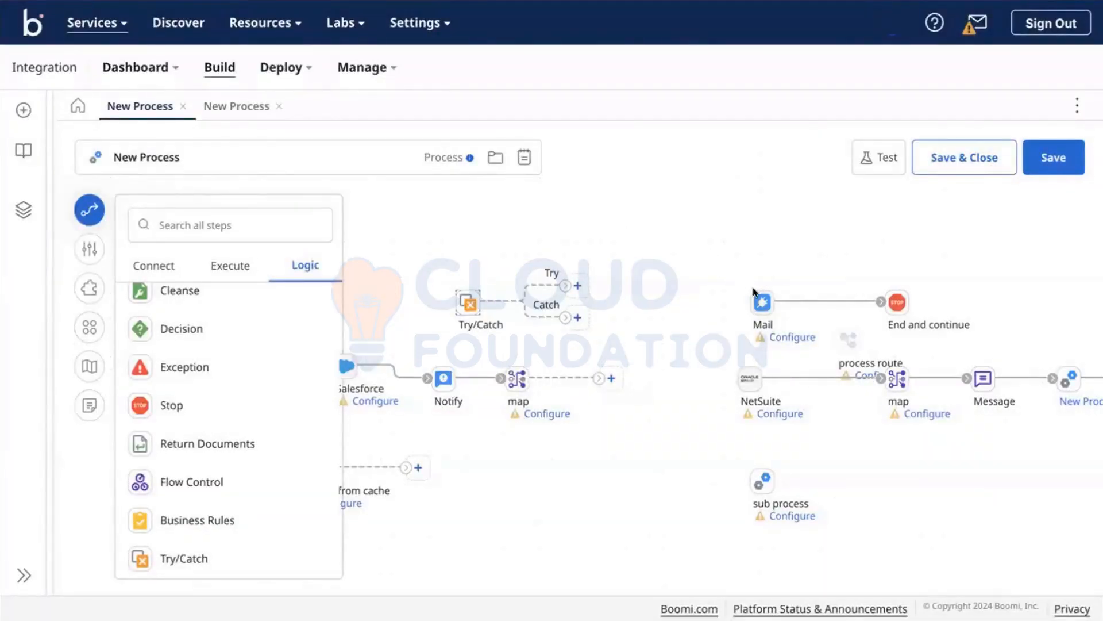
pyautogui.click(809, 454)
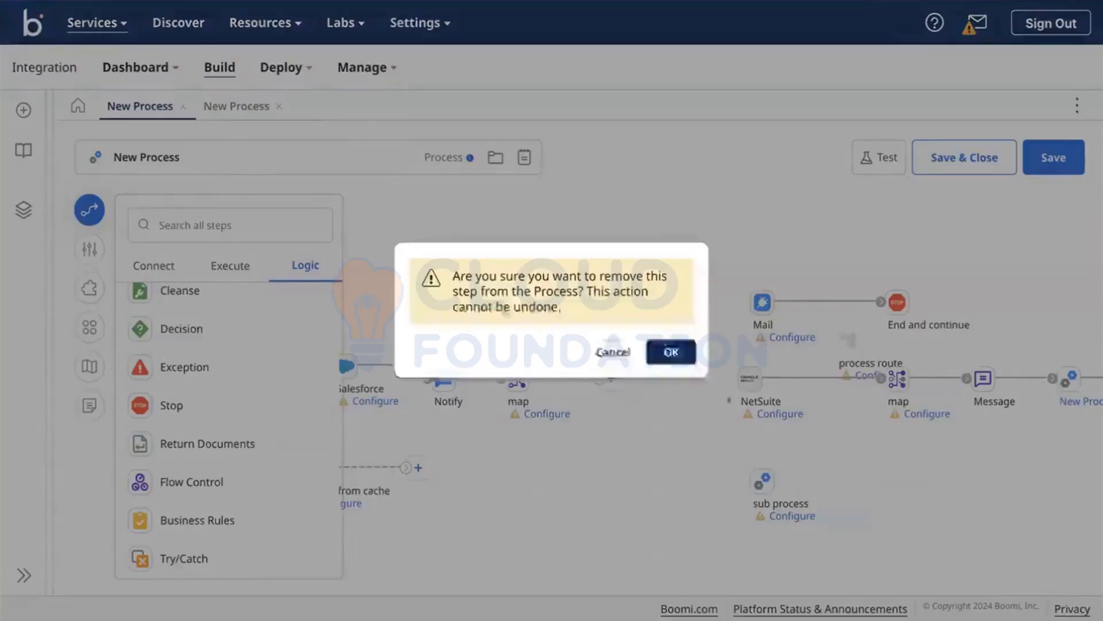
pyautogui.click(672, 351)
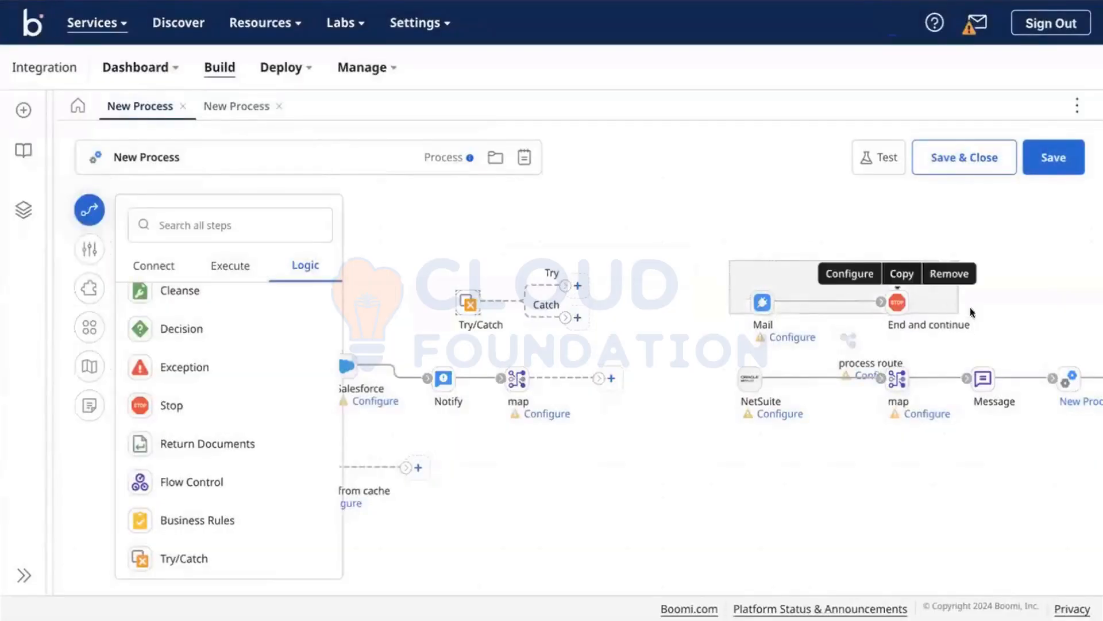
# Step: Move Mail and its Stop below the main flow, and connect Try/Catch after the map with Try to NetSuite and Catch to Mail
pyautogui.moveTo(888, 299); pyautogui.dragTo(900, 492)
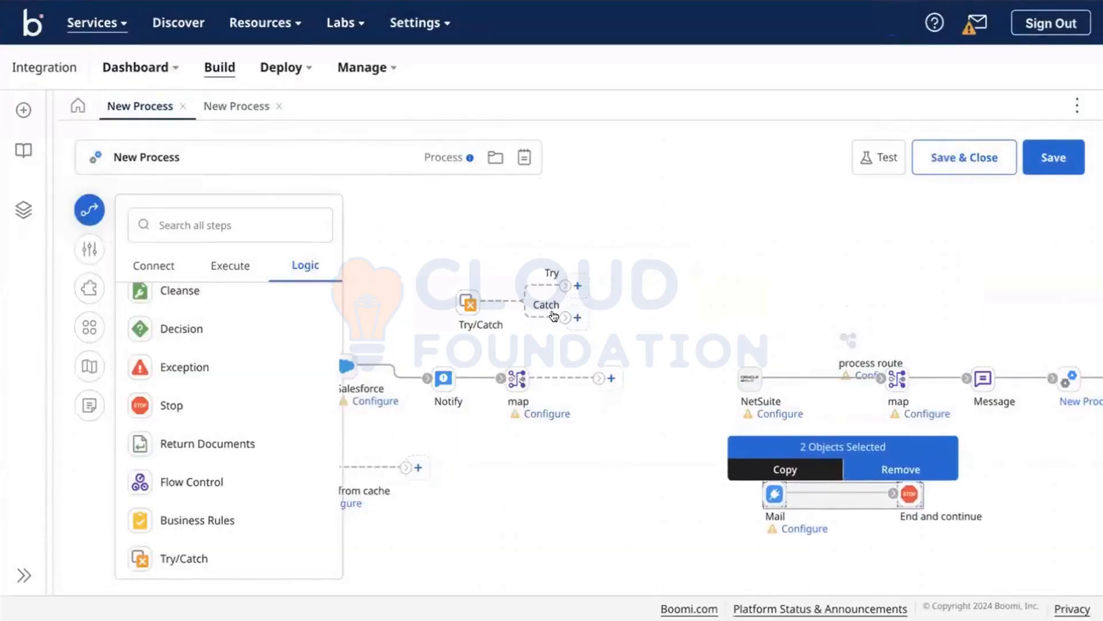
pyautogui.moveTo(453, 295); pyautogui.dragTo(636, 383)
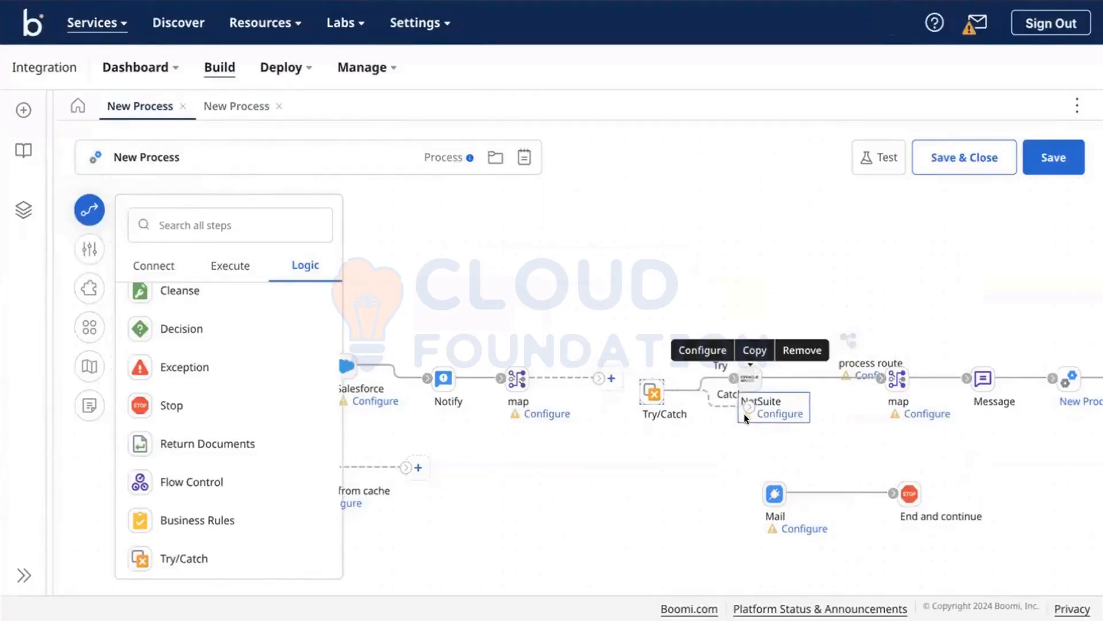
pyautogui.moveTo(749, 407); pyautogui.dragTo(773, 494)
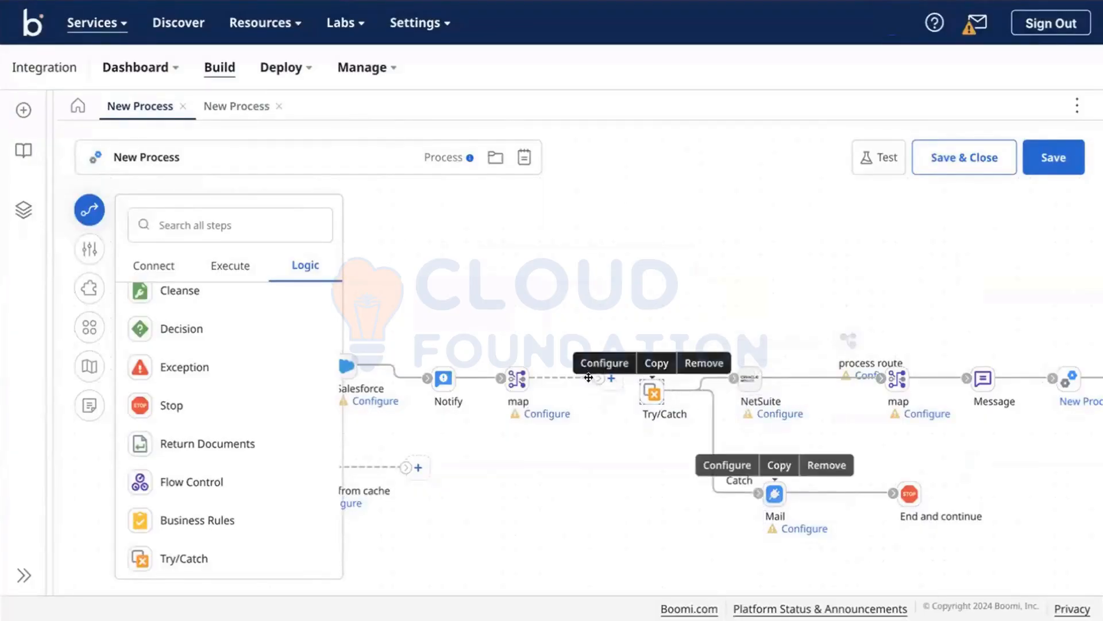
pyautogui.moveTo(588, 377); pyautogui.dragTo(628, 386)
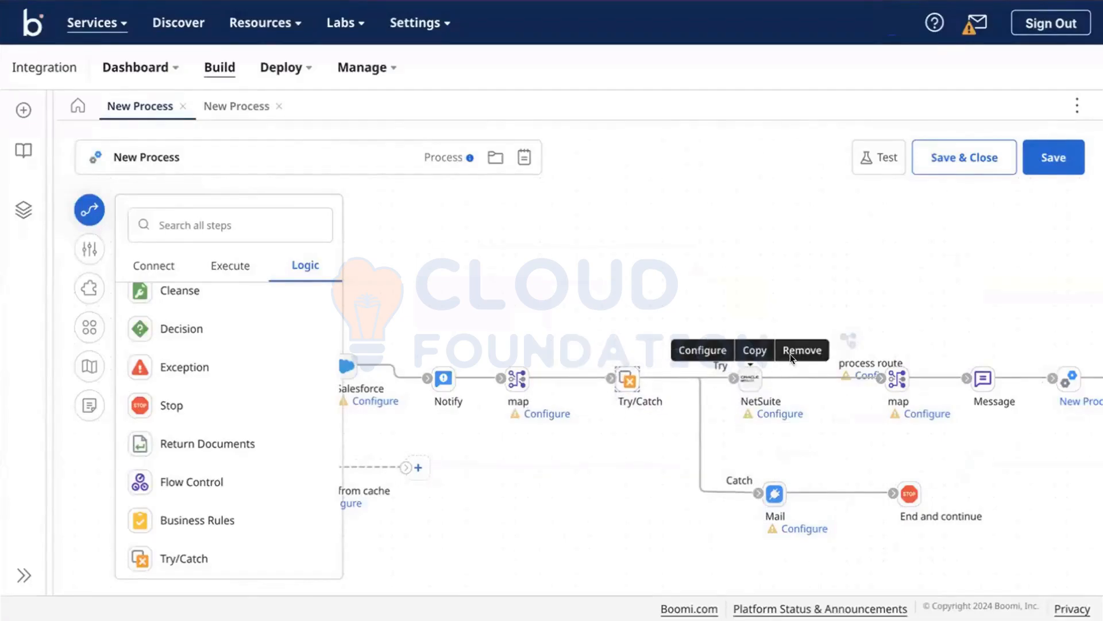
# Step: Remove the NetSuite and process route steps so the Try path leads straight to the map
pyautogui.click(790, 354)
pyautogui.click(671, 352)
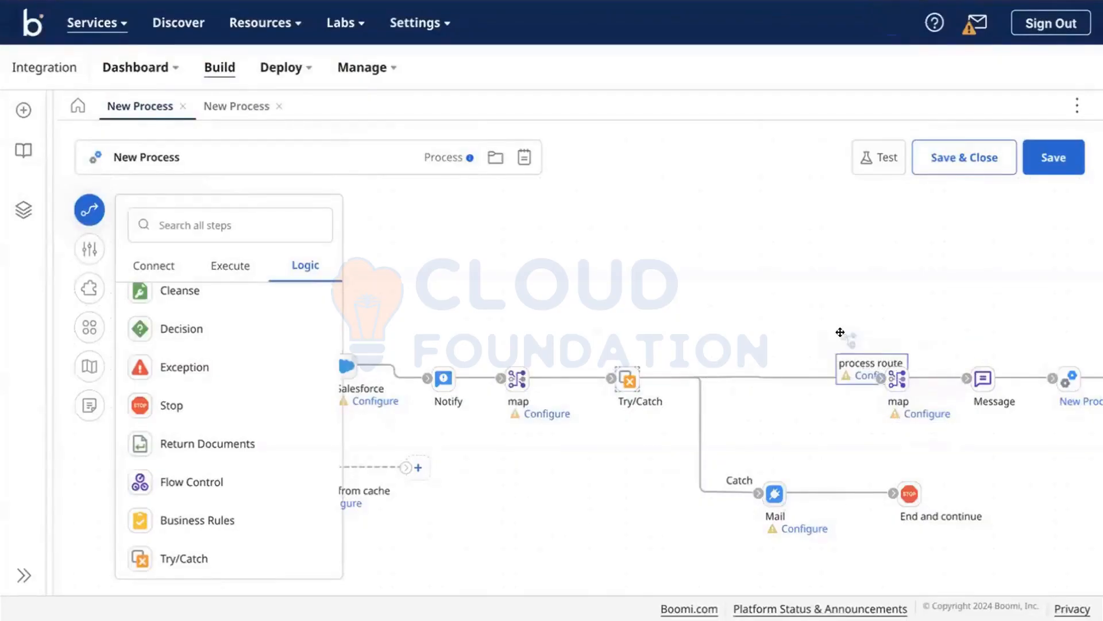
pyautogui.moveTo(850, 333)
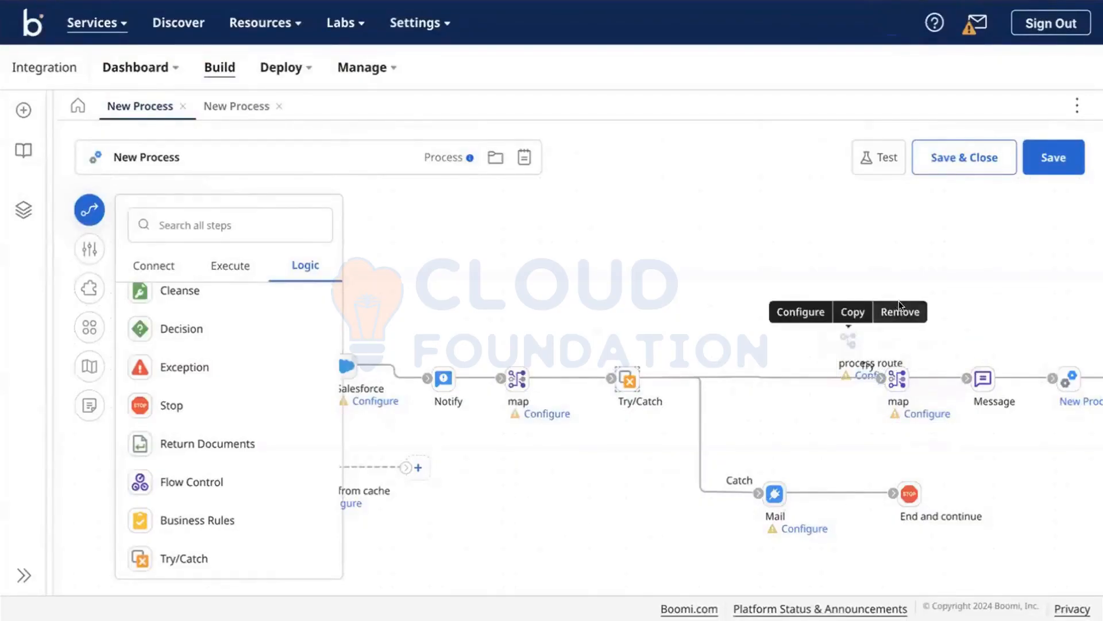
pyautogui.click(900, 312)
pyautogui.click(667, 350)
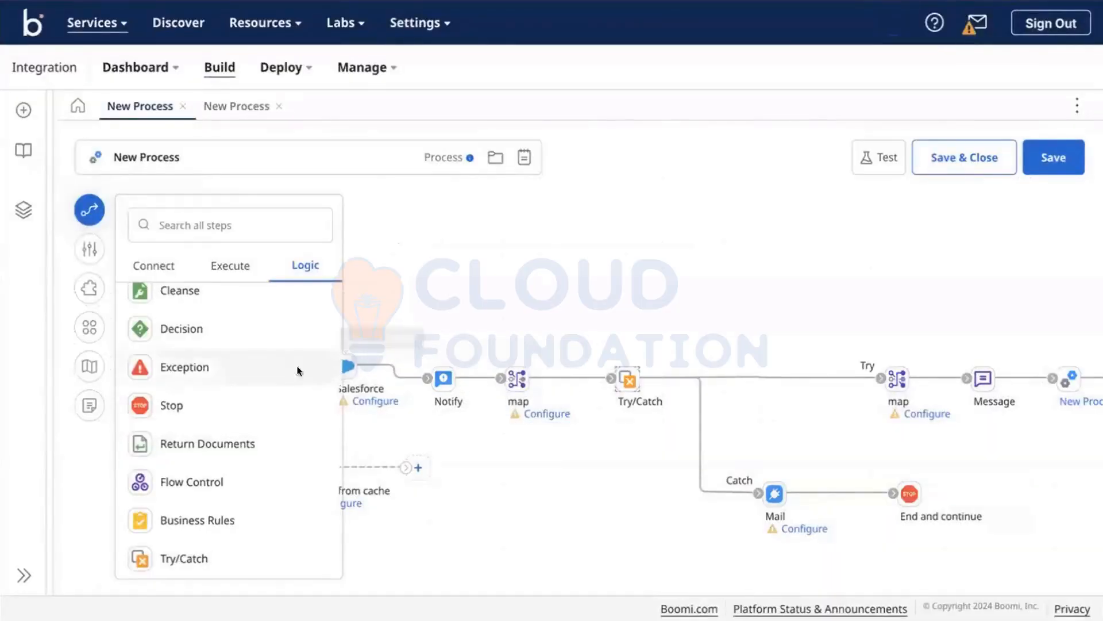
# Step: Hide the step palette and remove the unused retrieve from cache and add to cache steps
pyautogui.click(94, 209)
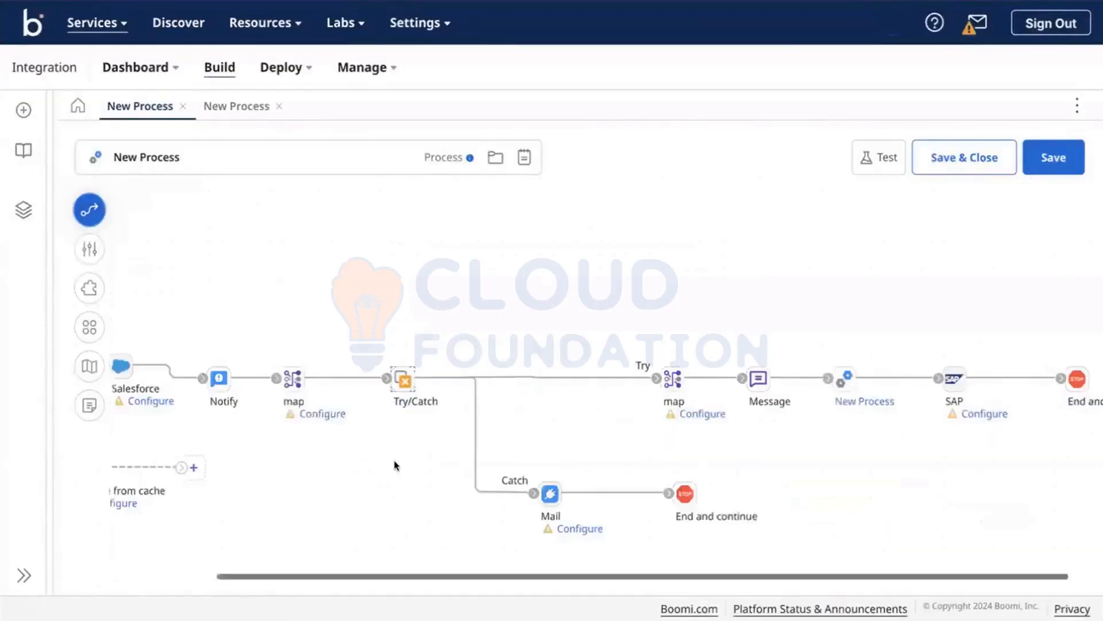
pyautogui.moveTo(208, 466)
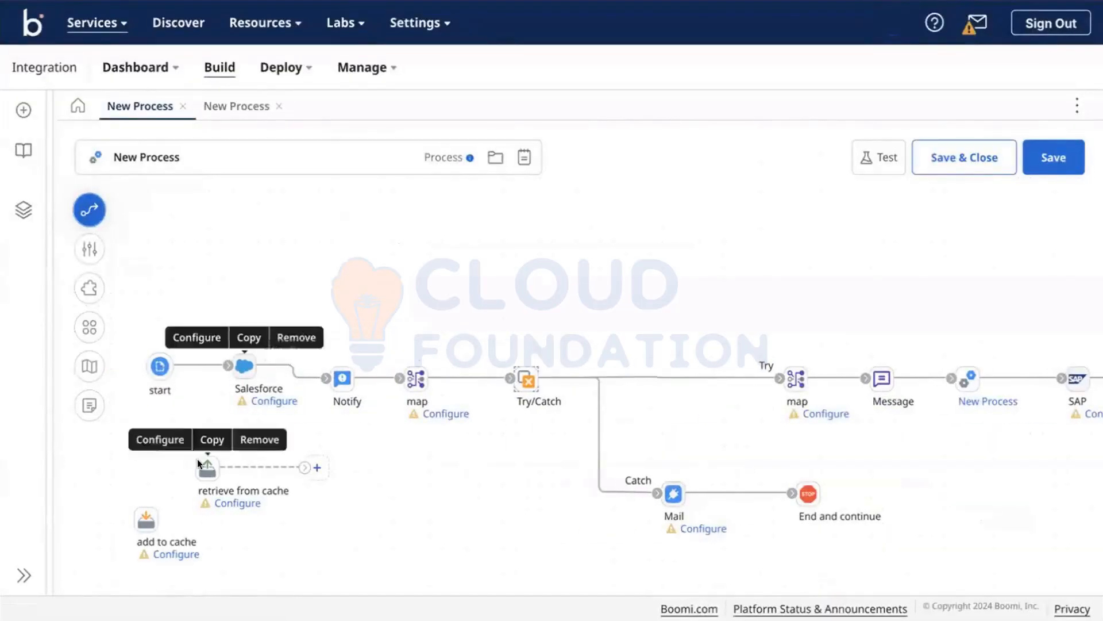
pyautogui.click(244, 440)
pyautogui.click(667, 351)
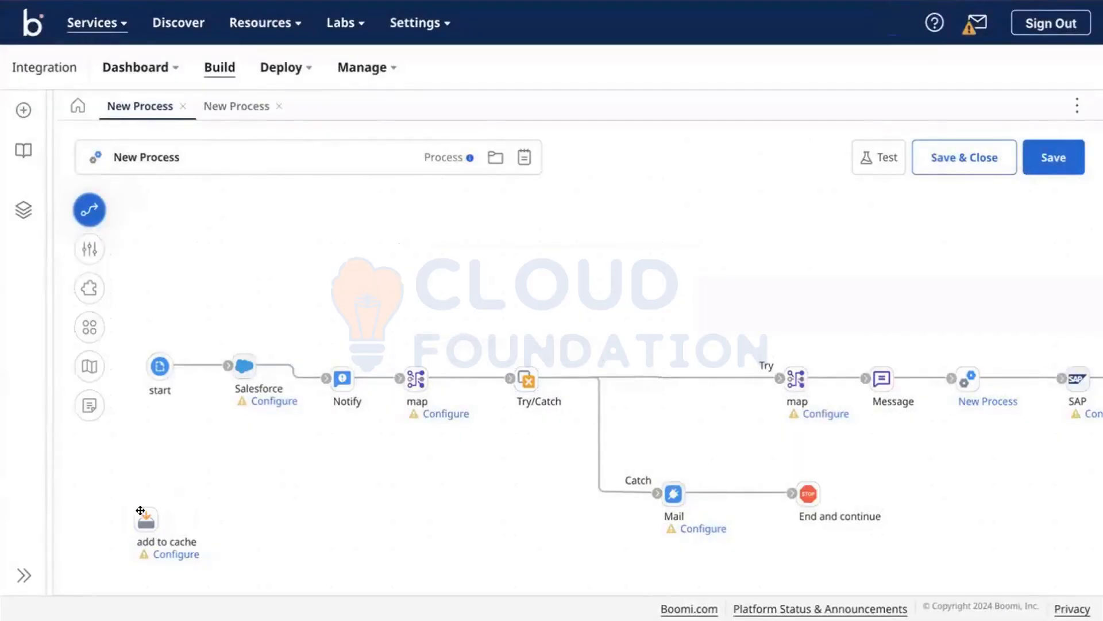
pyautogui.moveTo(140, 510)
pyautogui.click(242, 490)
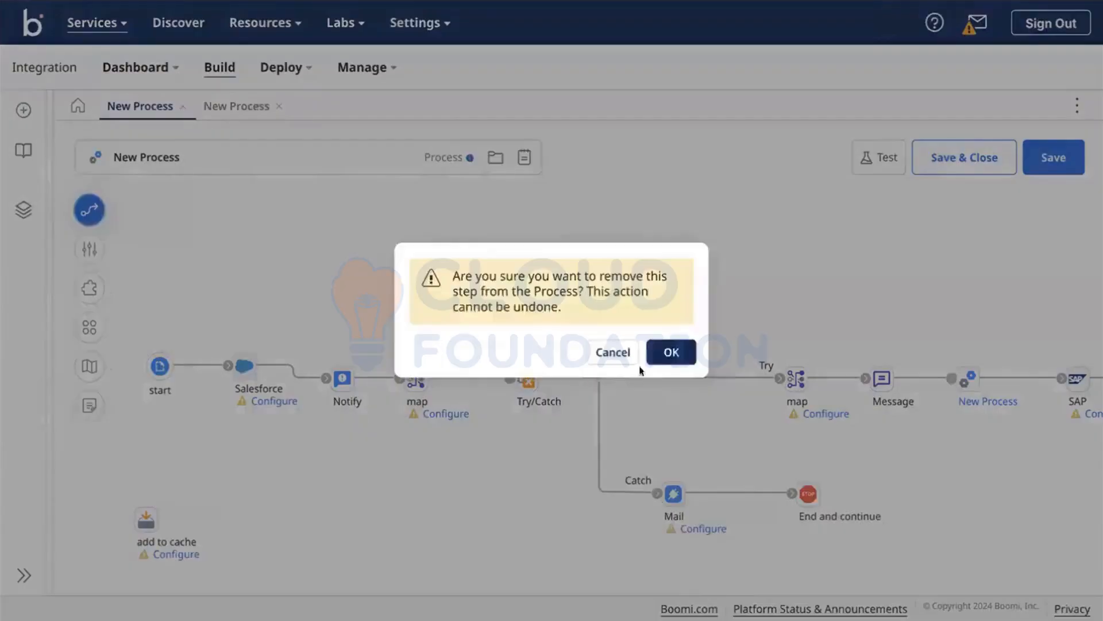
pyautogui.click(671, 352)
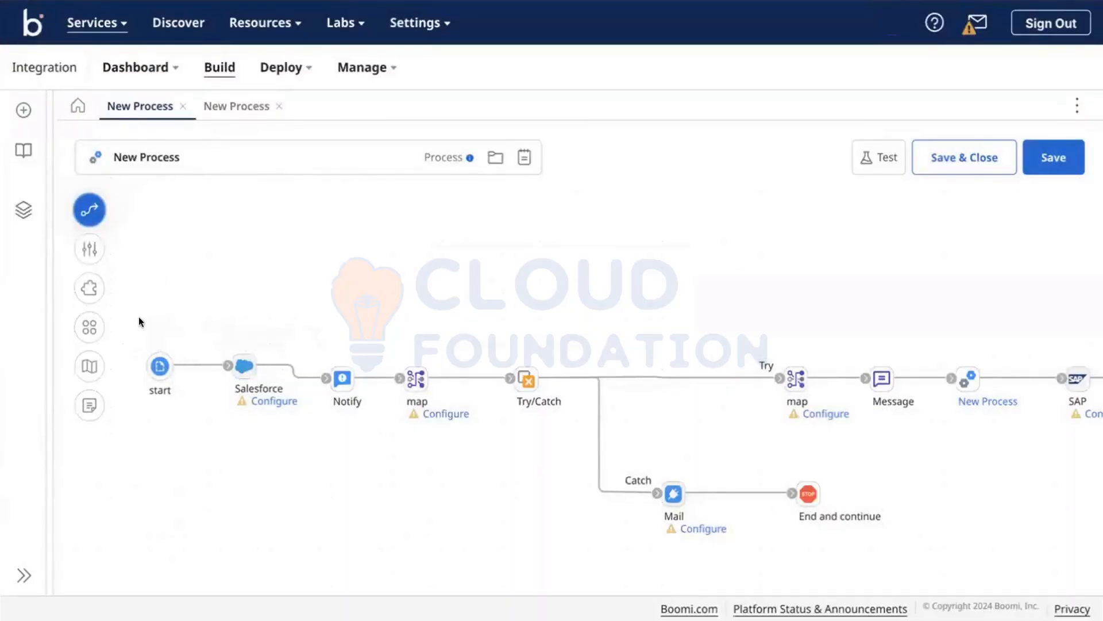
# Step: Align the start and Salesforce steps with Notify, and replace the map before Try/Catch with a direct connection from Notify
pyautogui.moveTo(139, 318); pyautogui.dragTo(244, 381)
pyautogui.click(337, 459)
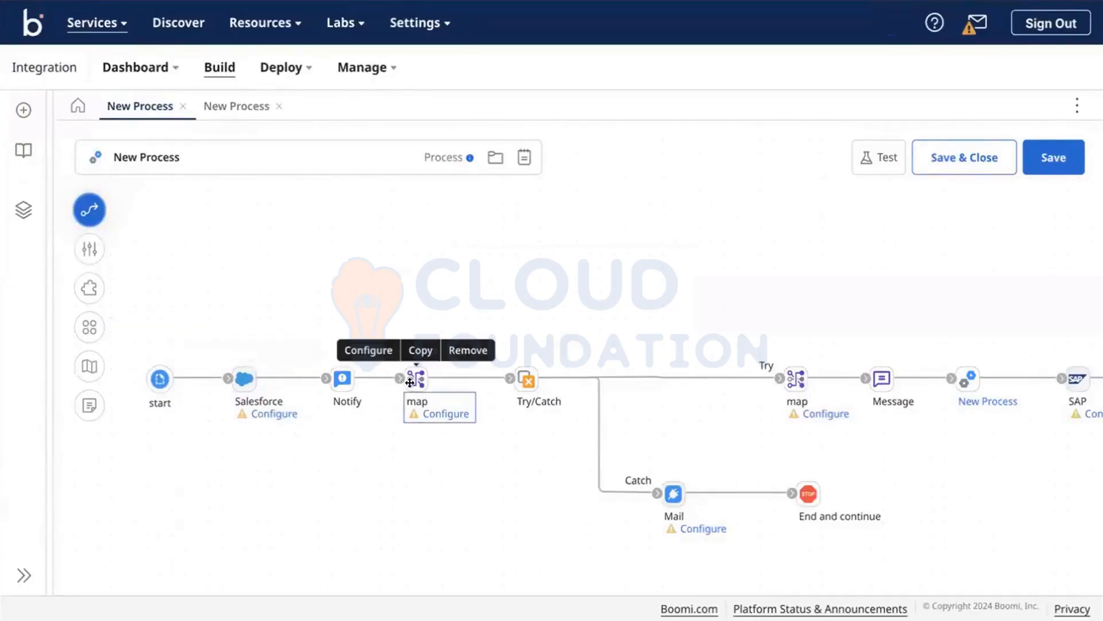
pyautogui.click(466, 351)
pyautogui.click(687, 353)
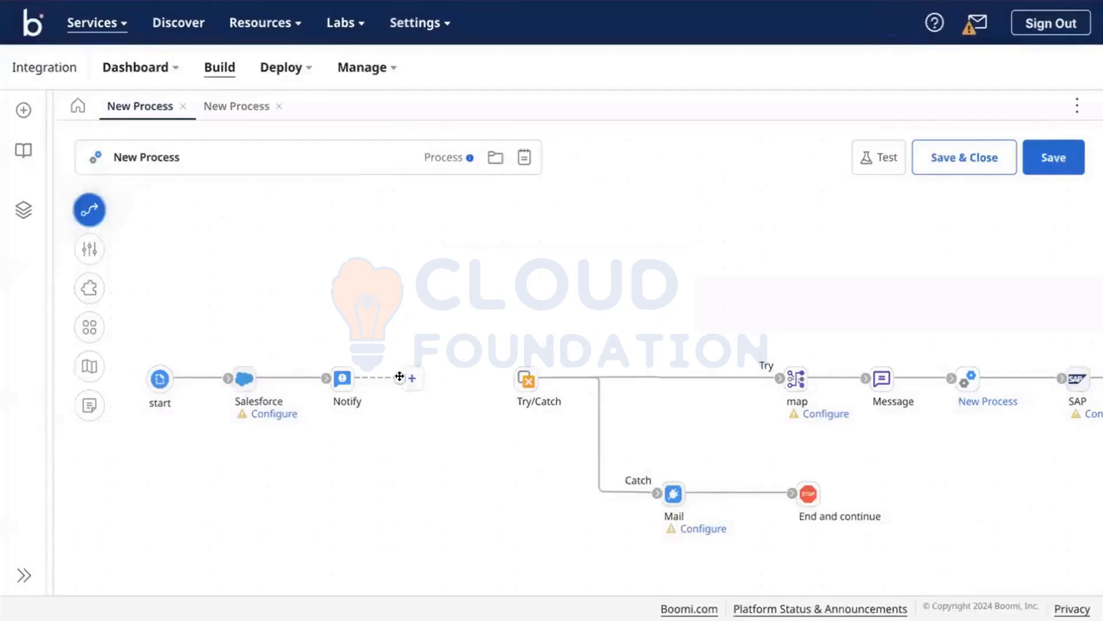
pyautogui.moveTo(398, 378); pyautogui.dragTo(518, 377)
# Step: Set the Message step to combine documents into a single message and give it the display name "combine"
pyautogui.hscroll(3, 693, 381)
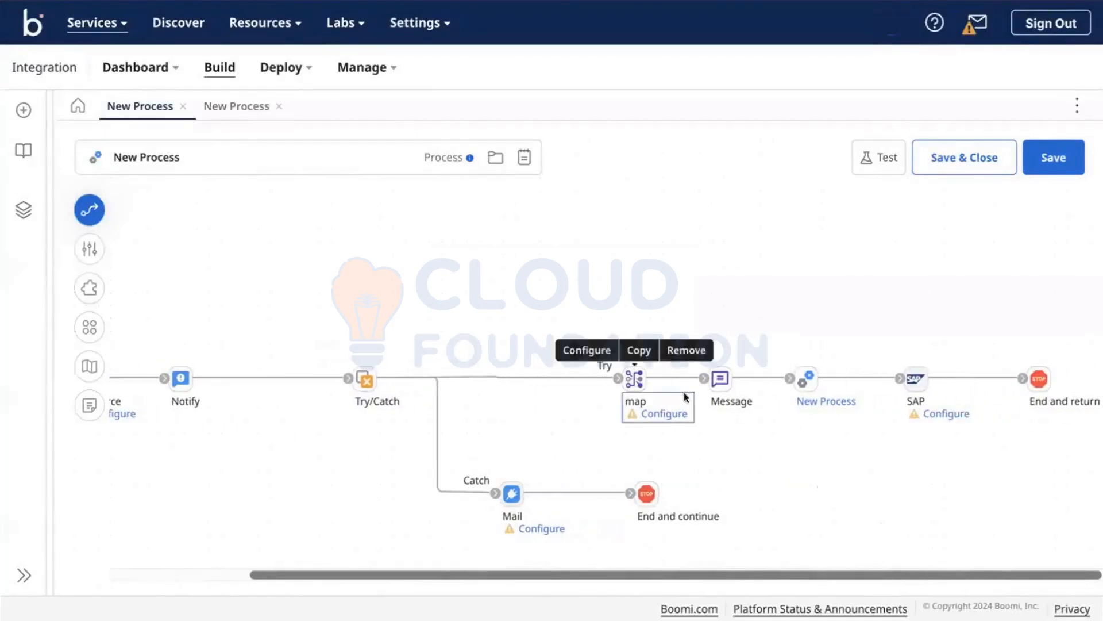
pyautogui.doubleClick(720, 378)
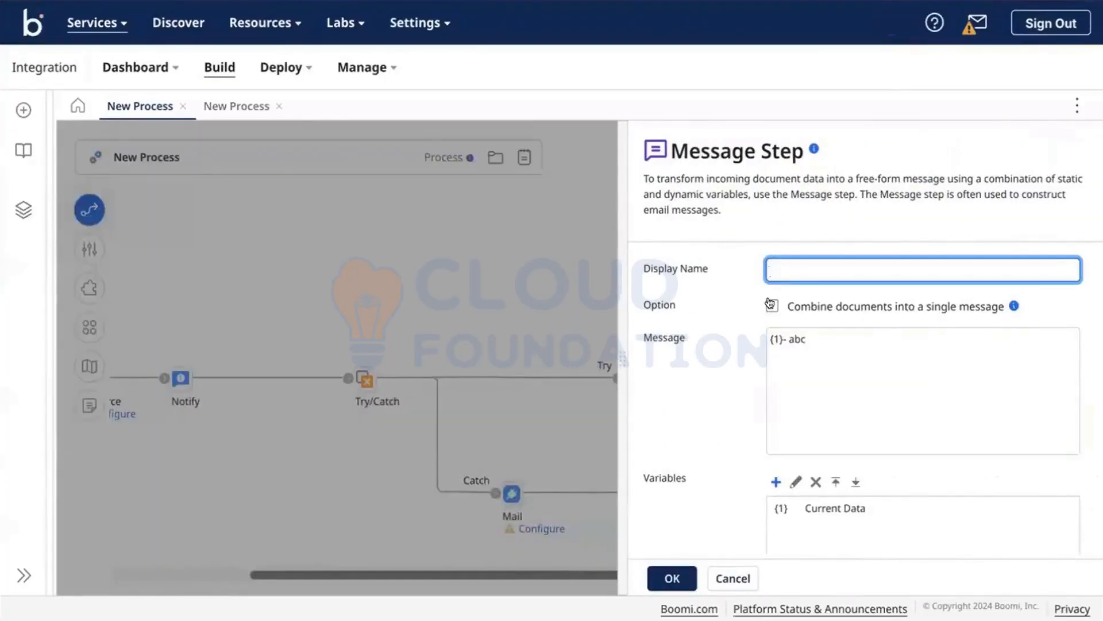
pyautogui.click(772, 305)
pyautogui.click(787, 278)
pyautogui.write('cobi')
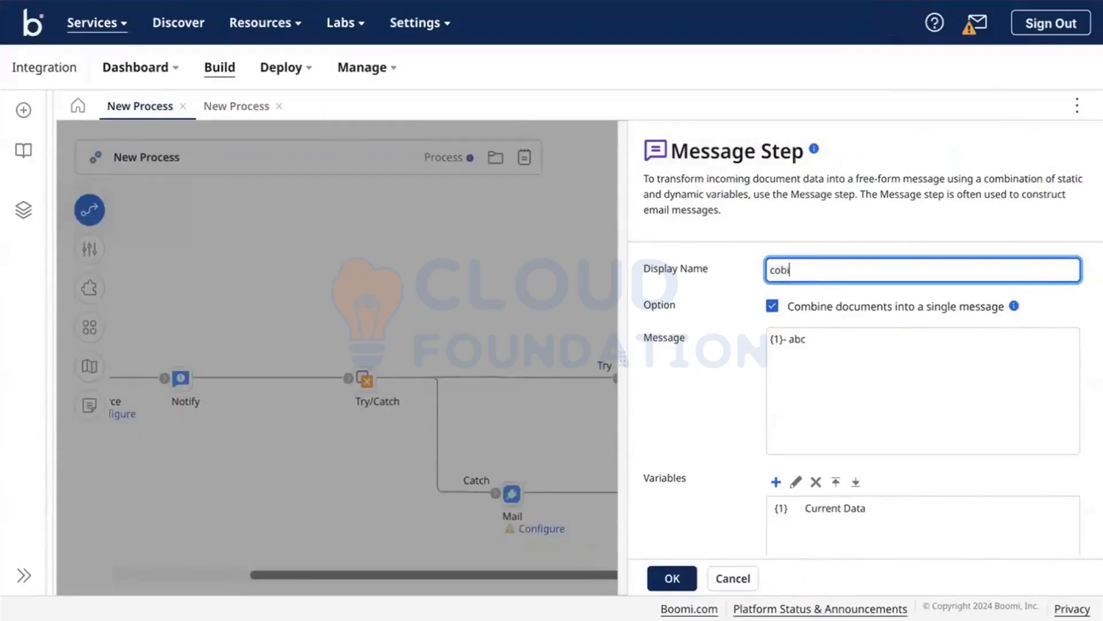
pyautogui.write('nebine')
pyautogui.click(671, 578)
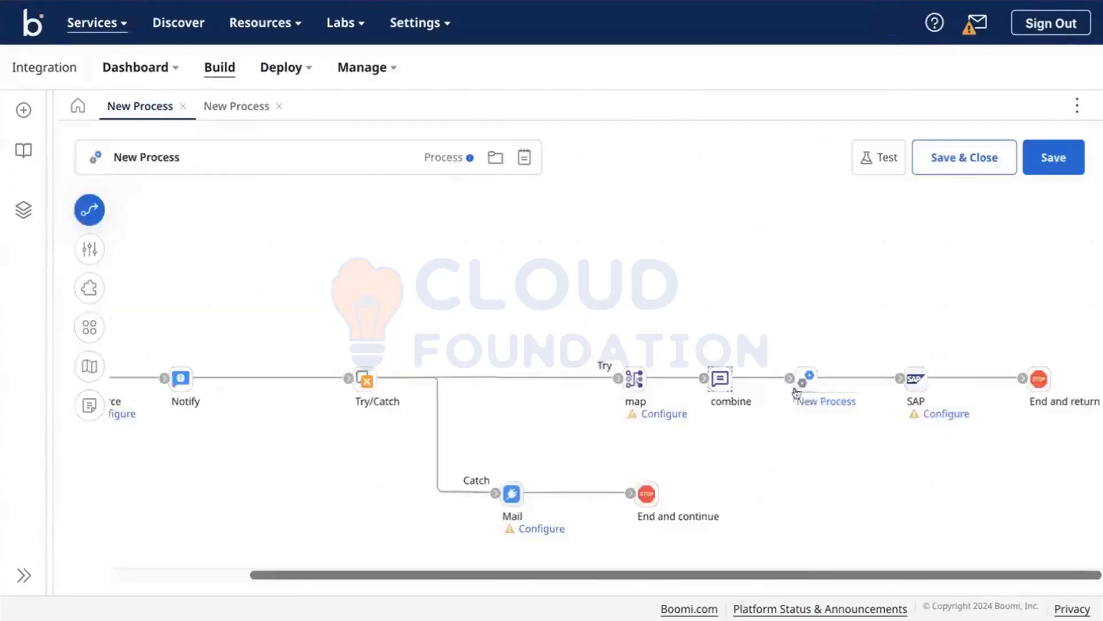
# Step: Examine the Try/Catch step's retry count, its help text and failure trigger, and review the Try and Catch paths
pyautogui.moveTo(796, 381)
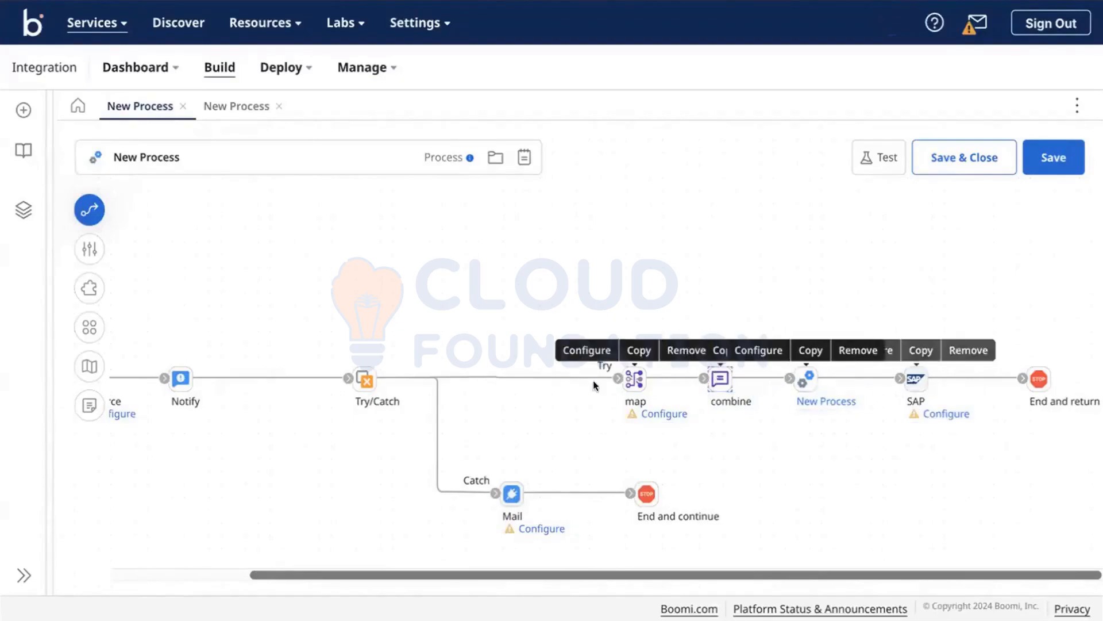
pyautogui.click(363, 382)
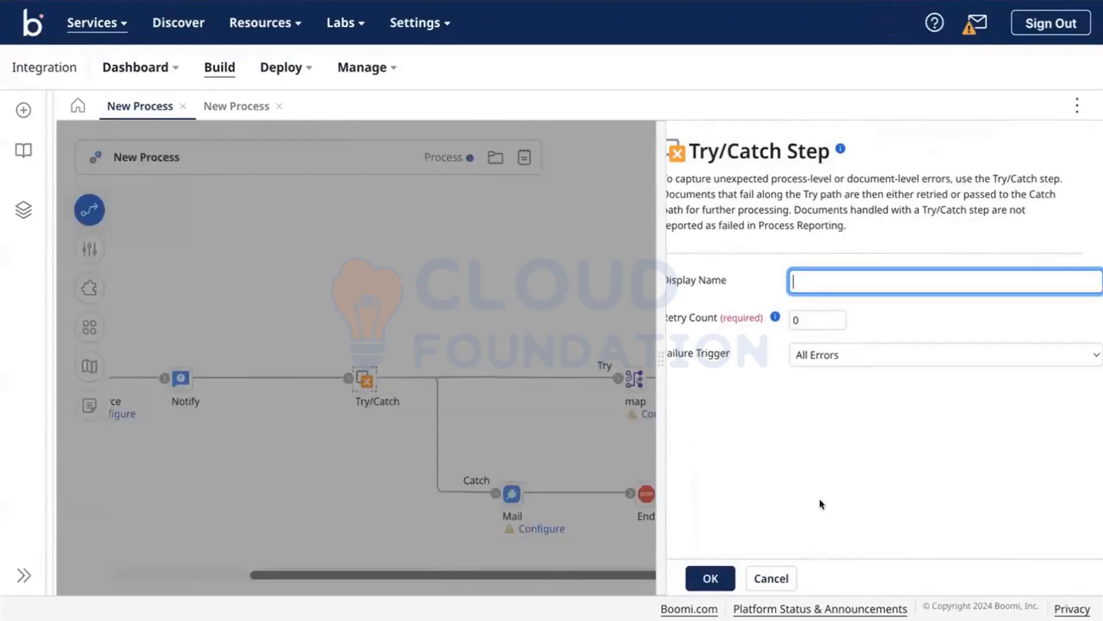
pyautogui.click(802, 323)
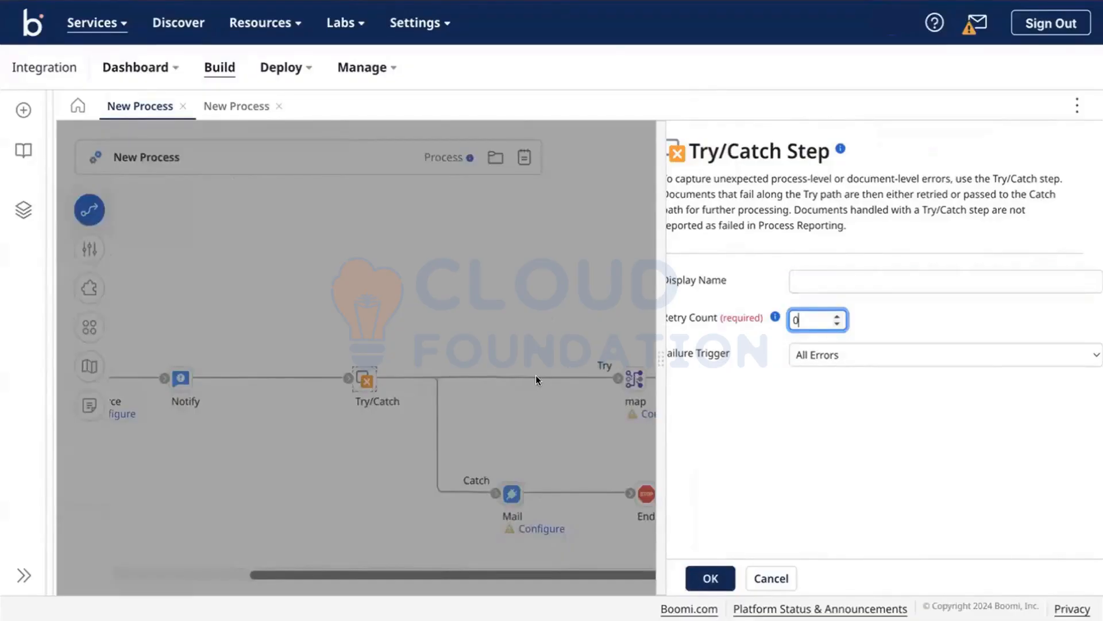
pyautogui.click(484, 343)
pyautogui.moveTo(906, 373)
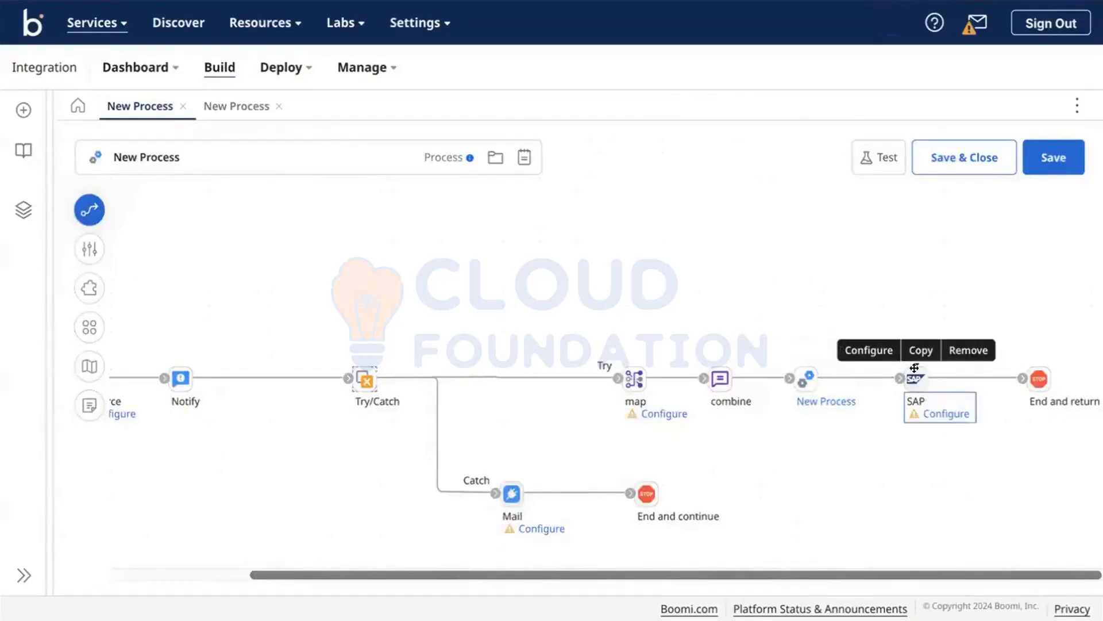
pyautogui.moveTo(361, 371)
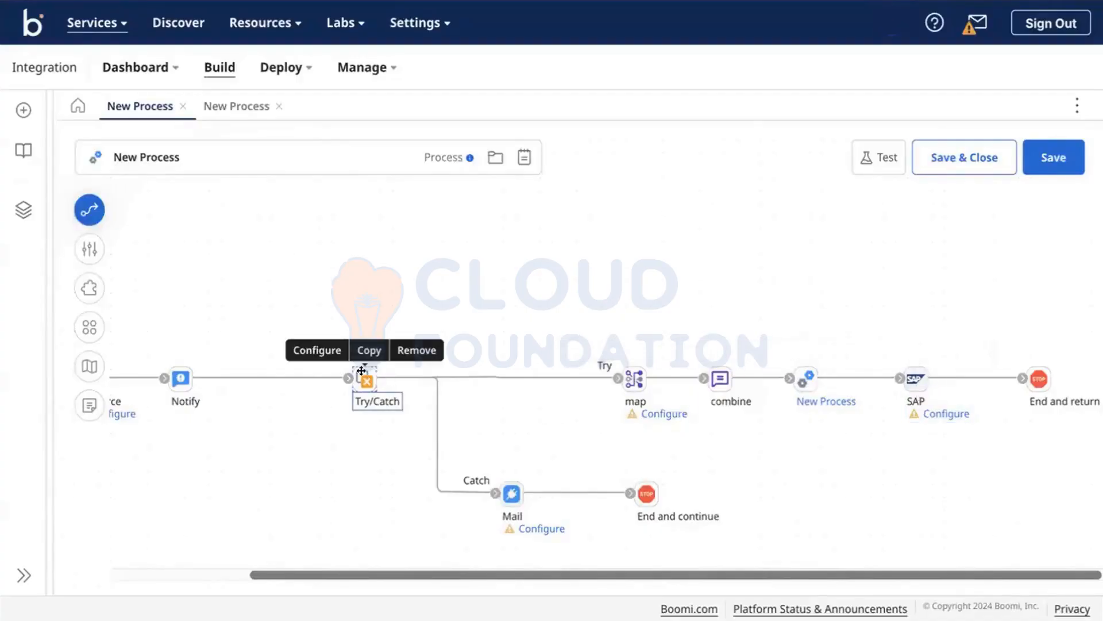
pyautogui.click(360, 371)
pyautogui.click(807, 321)
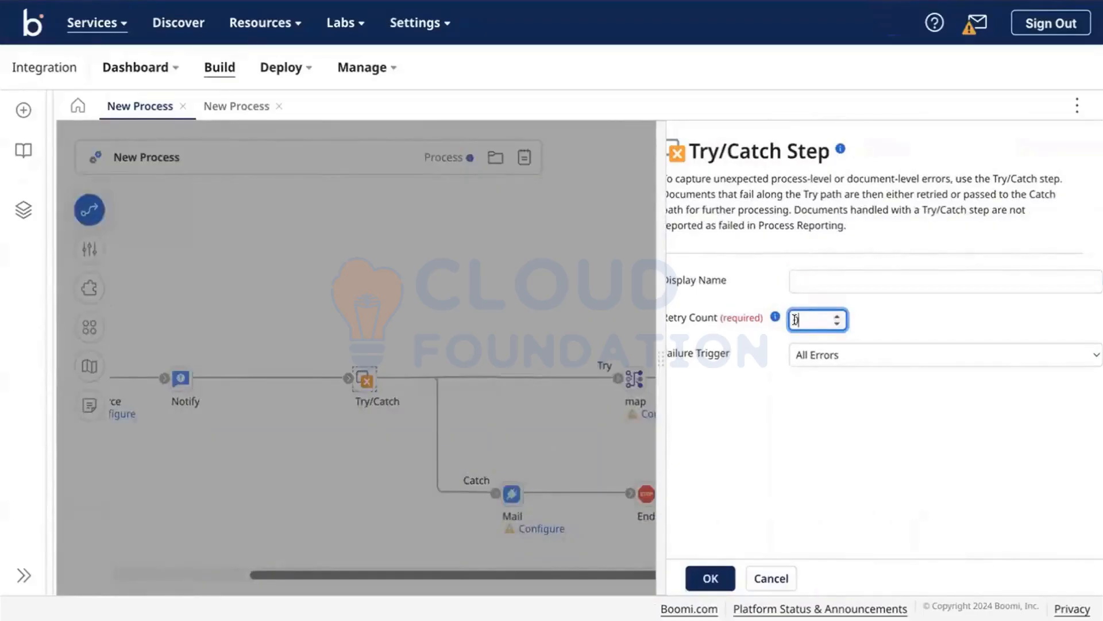
pyautogui.click(775, 317)
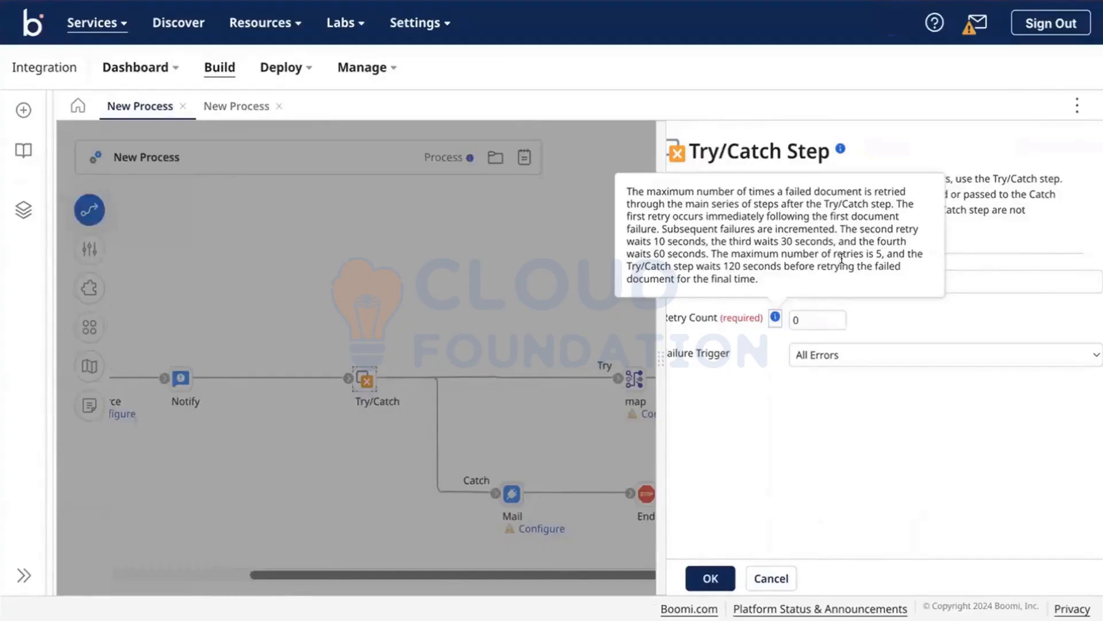
pyautogui.click(797, 323)
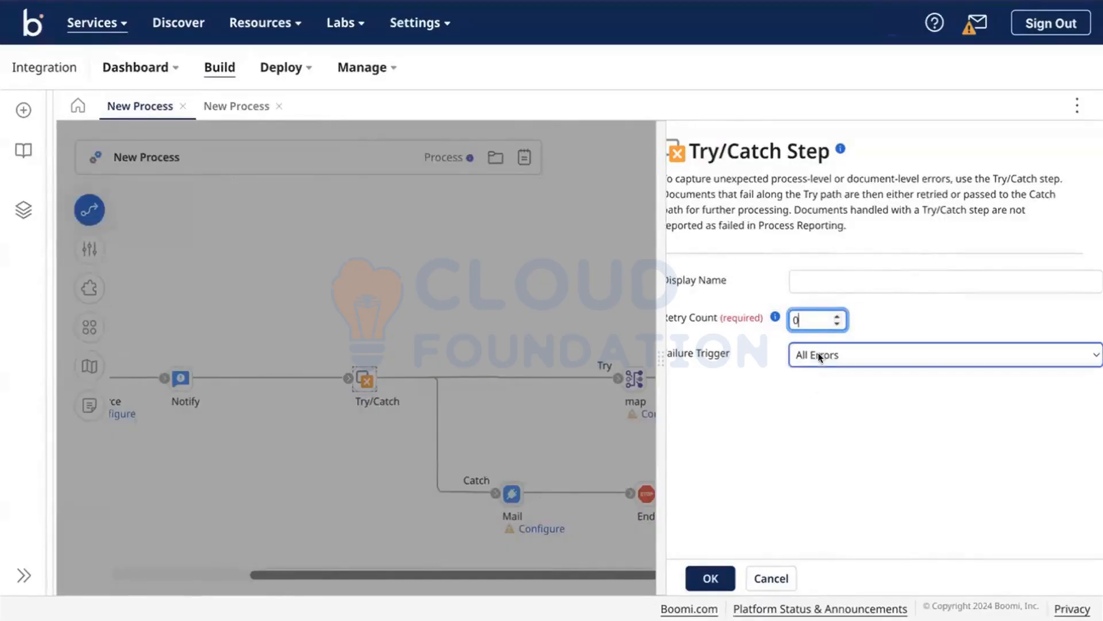
pyautogui.click(511, 442)
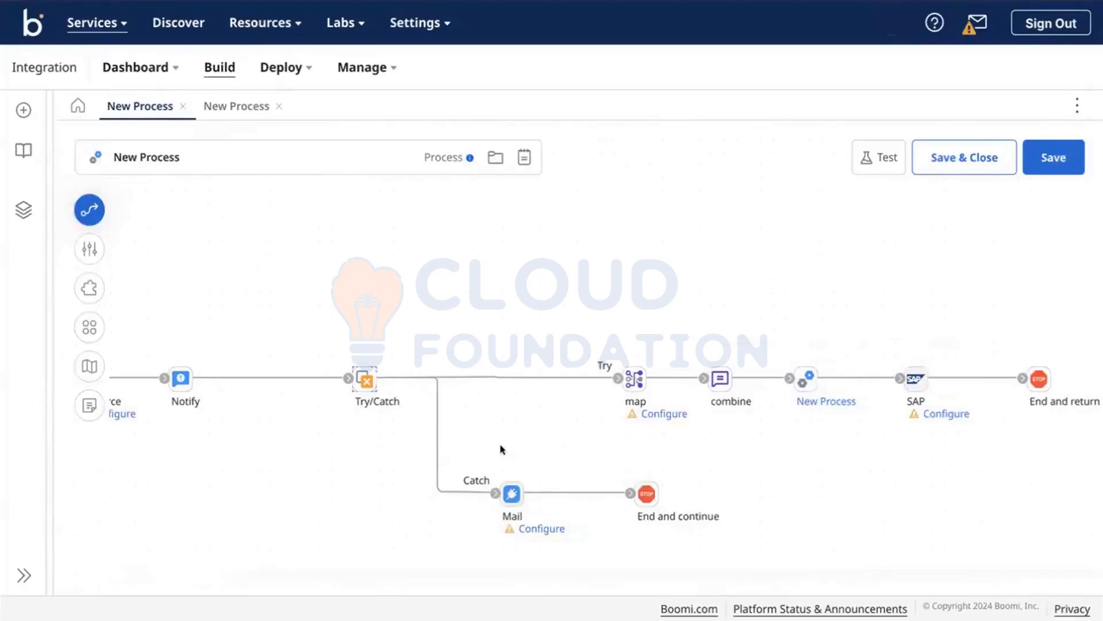
pyautogui.moveTo(494, 521)
pyautogui.moveTo(369, 376)
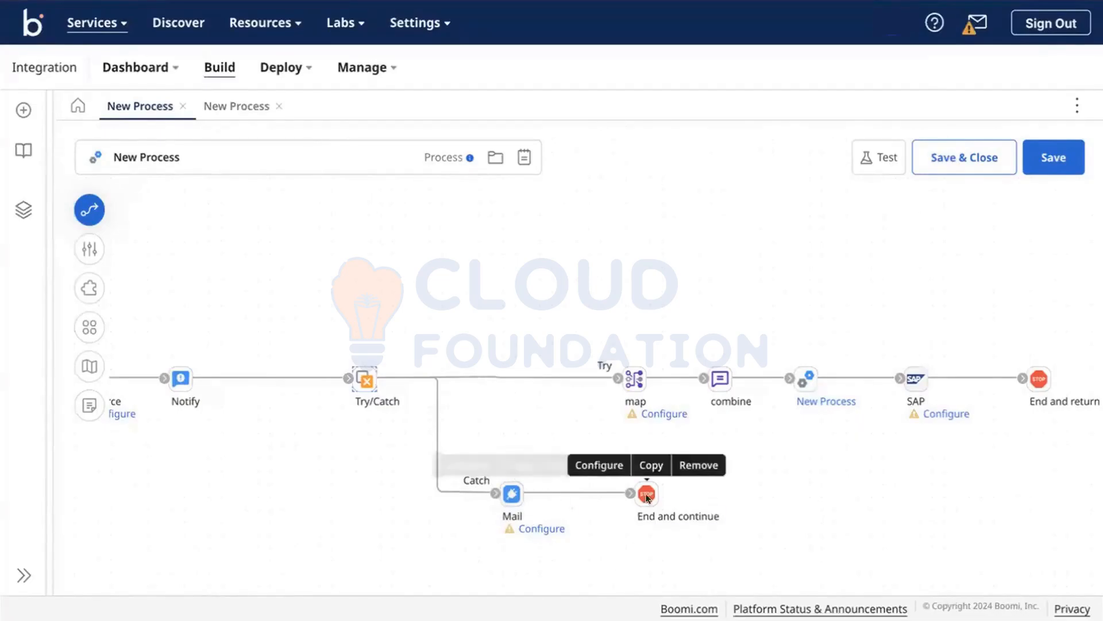
# Step: Review the Mail connector settings on the Catch path and the Execute steps available in the step palette
pyautogui.doubleClick(520, 493)
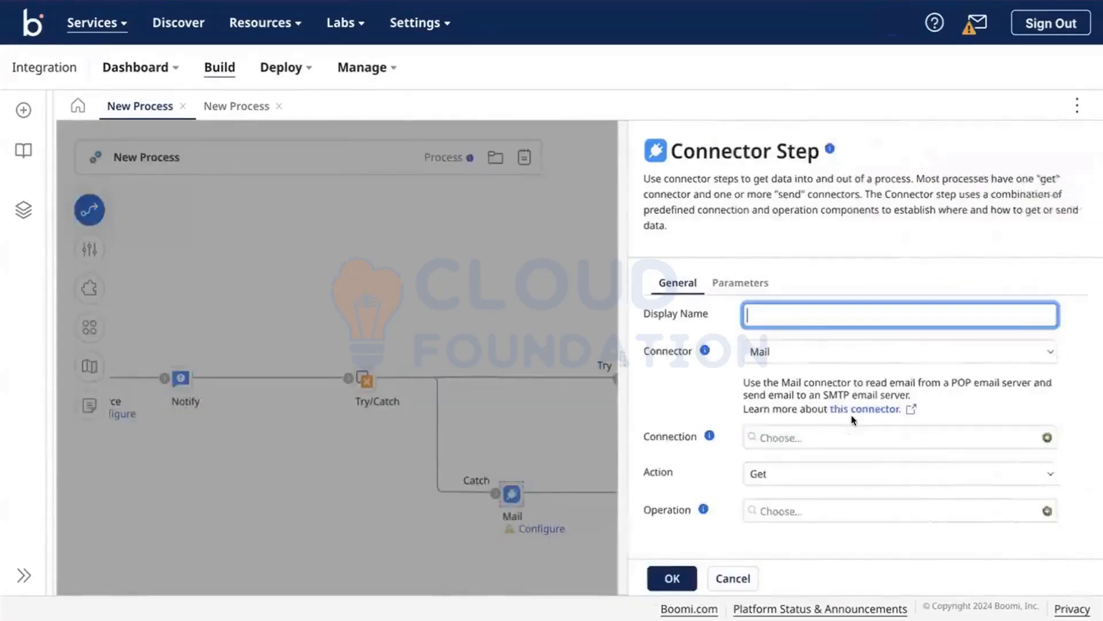
pyautogui.scroll(-1, 850, 415)
pyautogui.click(554, 420)
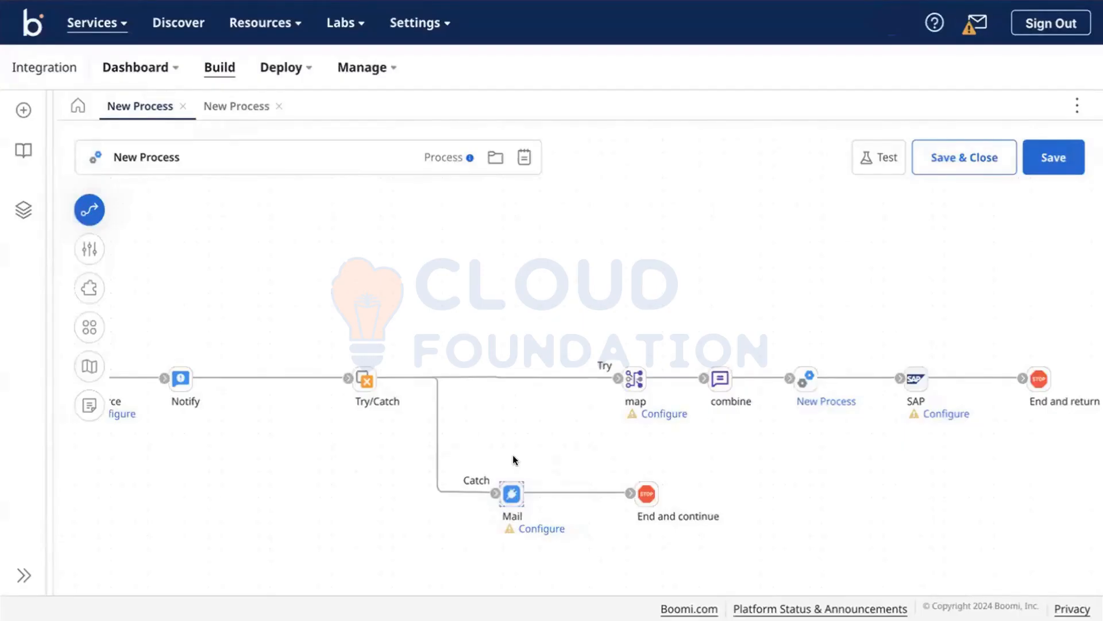
pyautogui.click(89, 209)
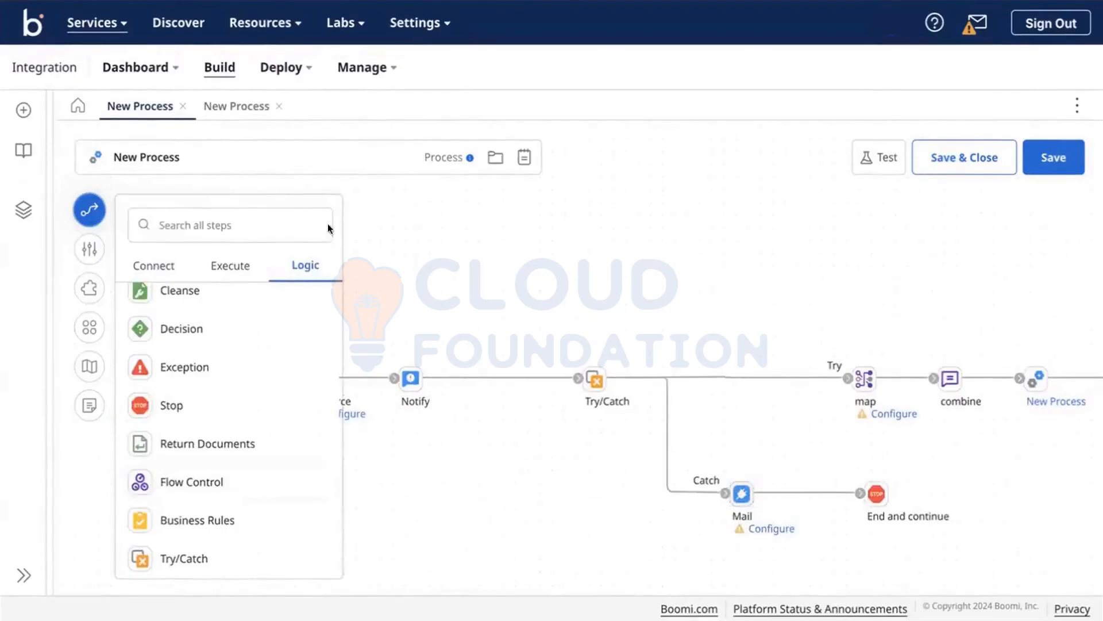
pyautogui.click(232, 273)
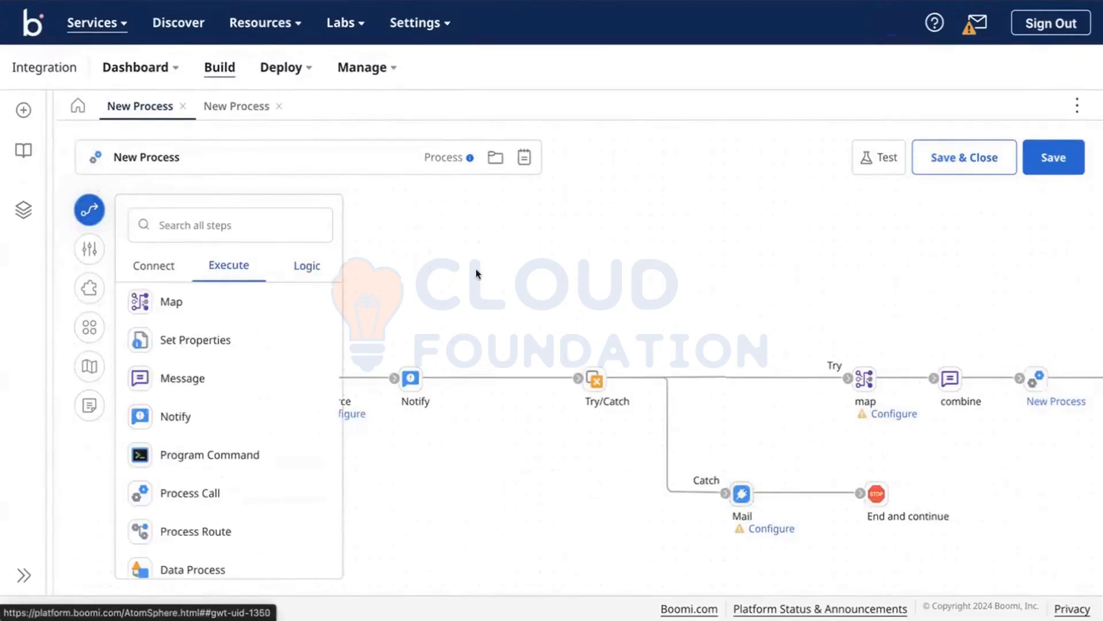
pyautogui.click(80, 212)
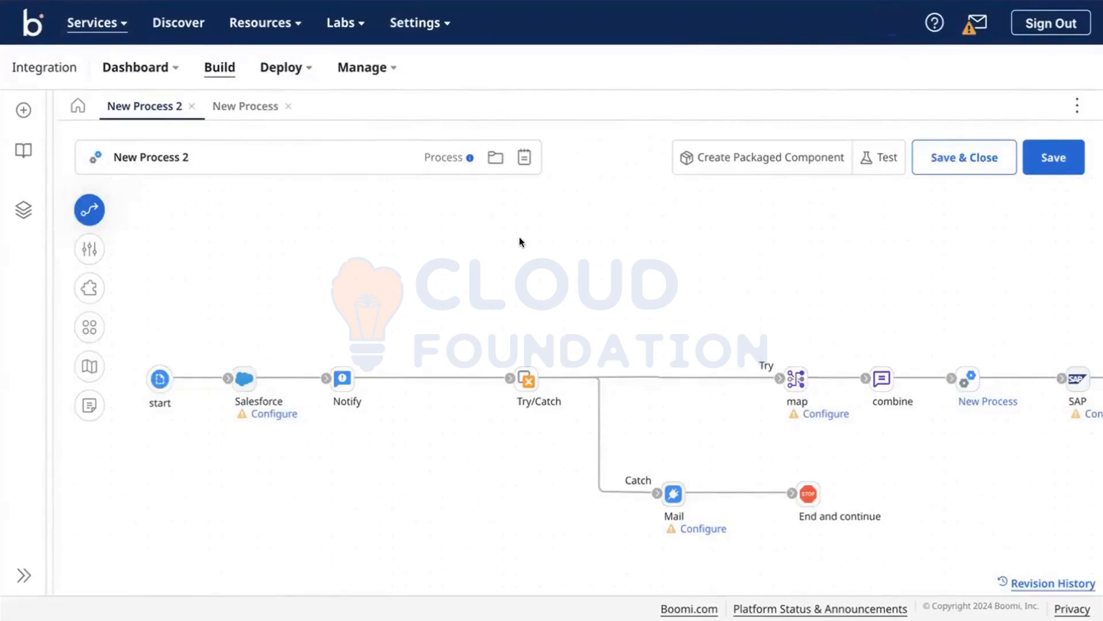
# Step: Add a Branch step with 2 branches and place it in the empty canvas area above Try/Catch
pyautogui.click(90, 209)
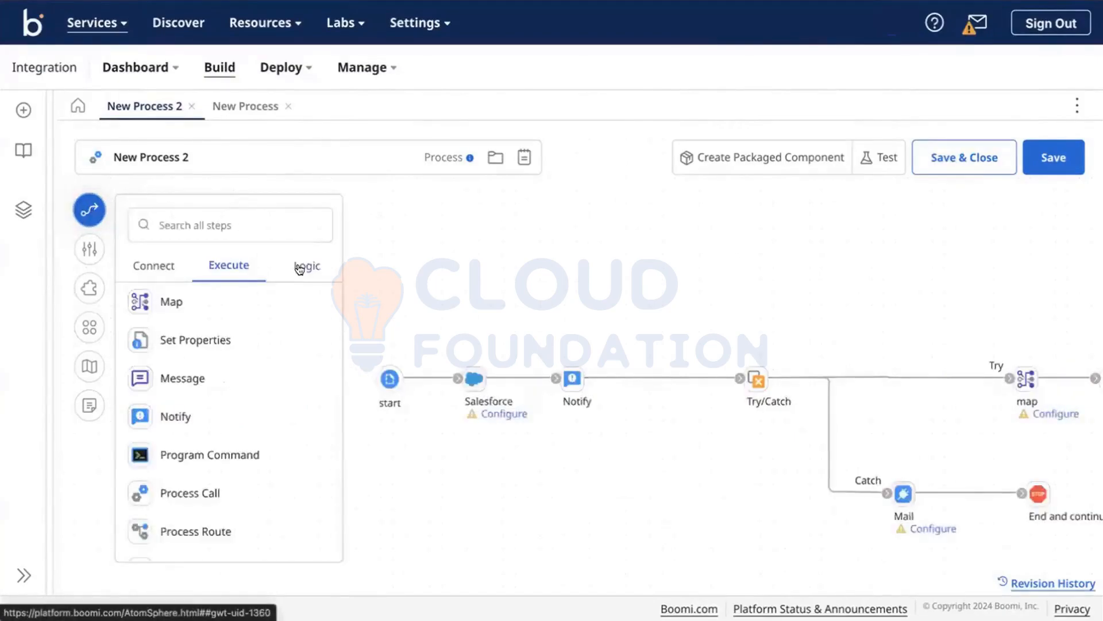
pyautogui.click(299, 268)
pyautogui.scroll(2, 163, 292)
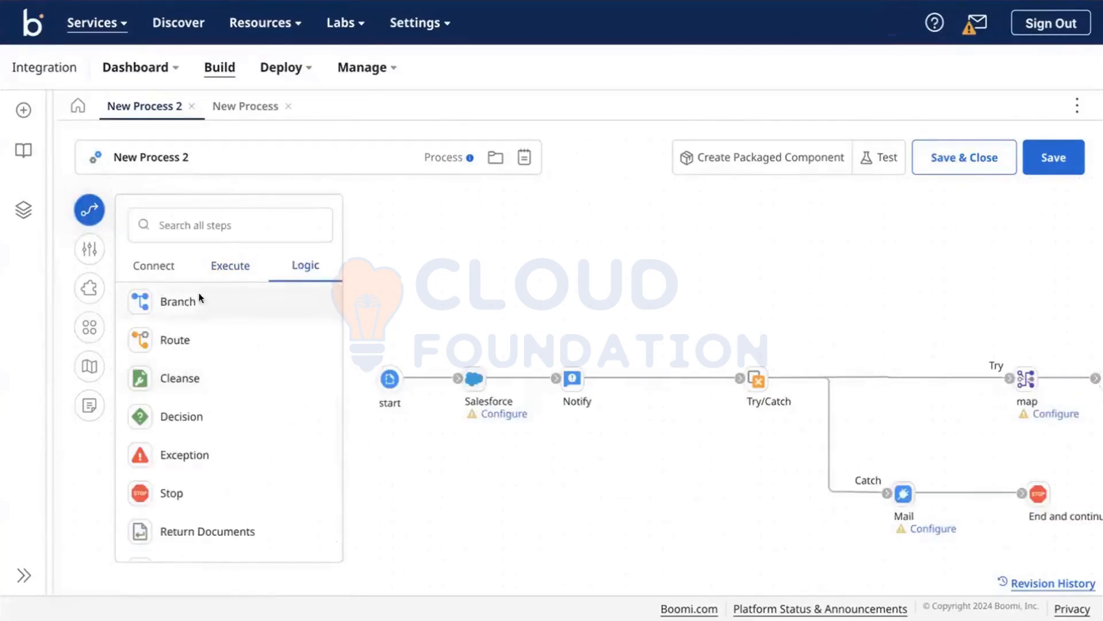
pyautogui.moveTo(200, 298); pyautogui.dragTo(633, 301)
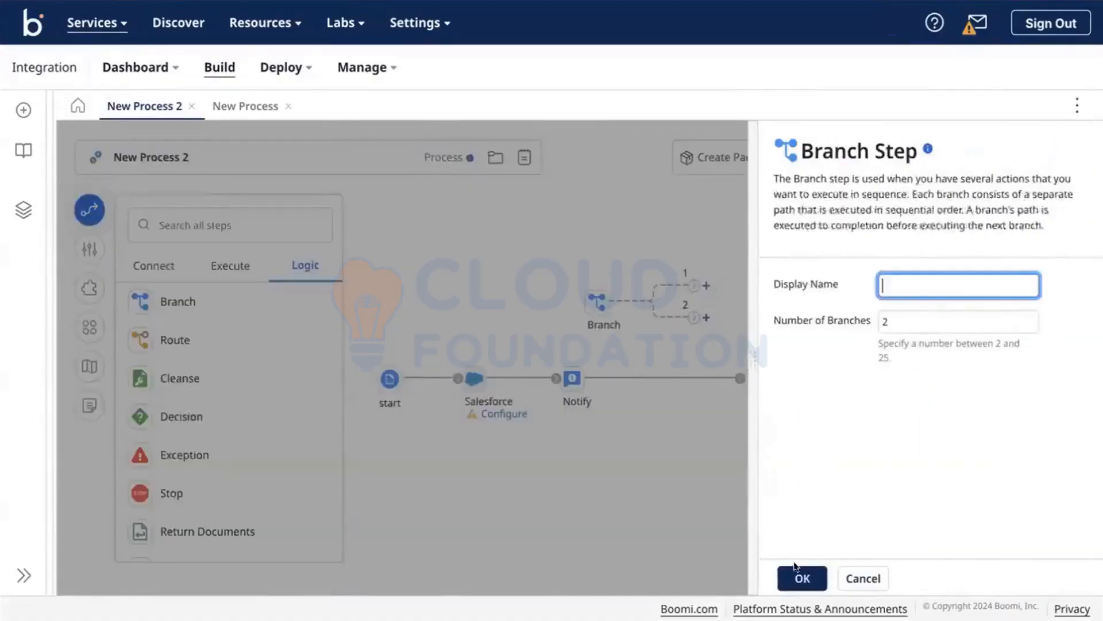
pyautogui.click(796, 571)
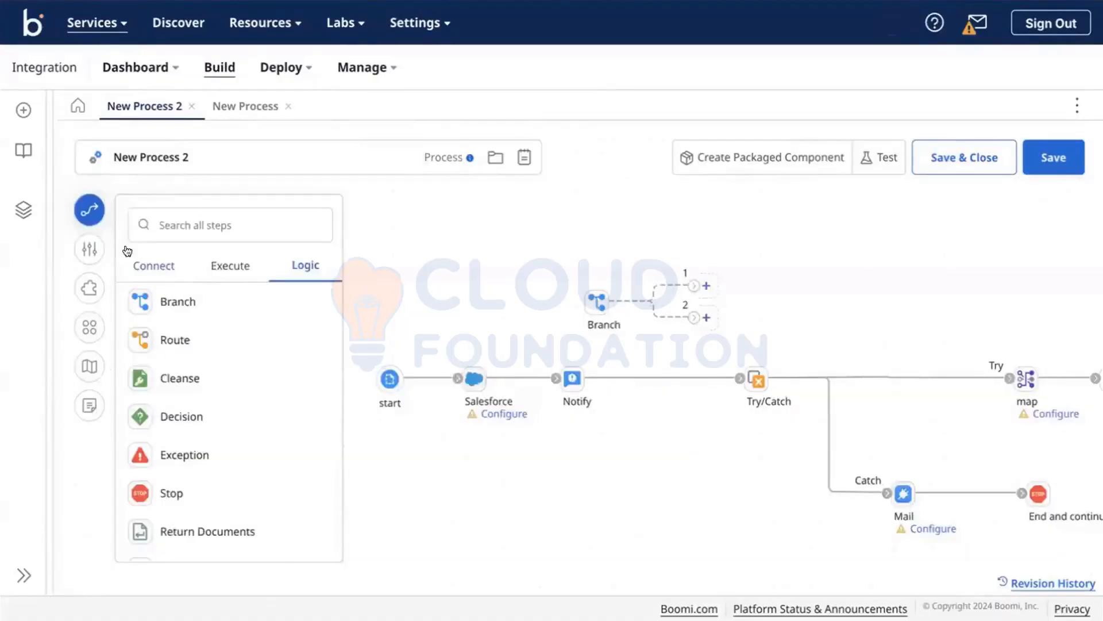
pyautogui.click(89, 209)
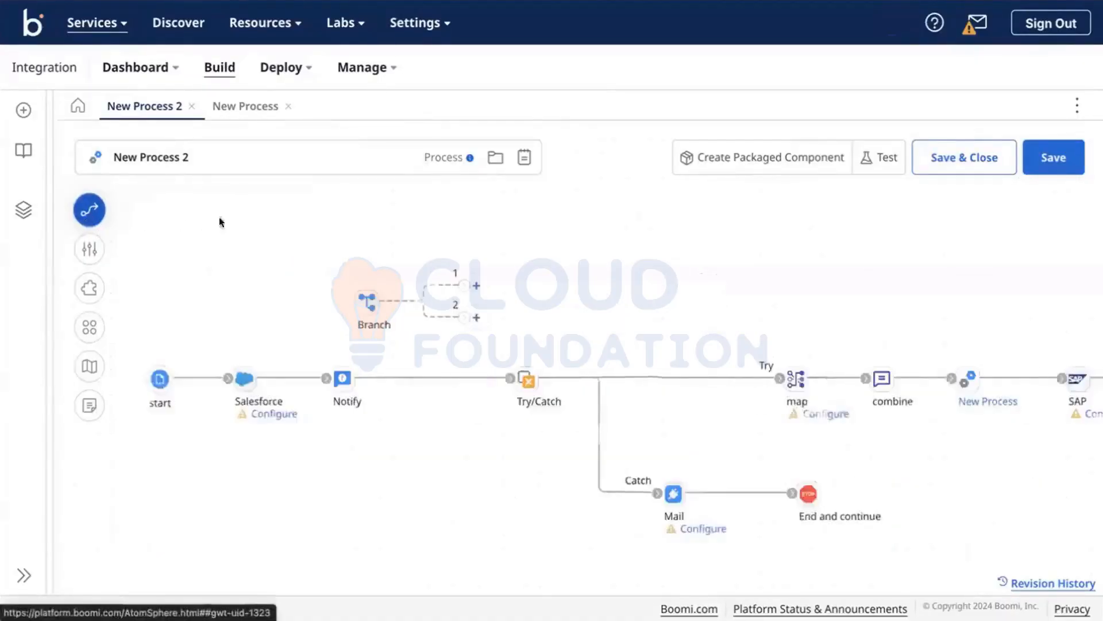
pyautogui.doubleClick(380, 301)
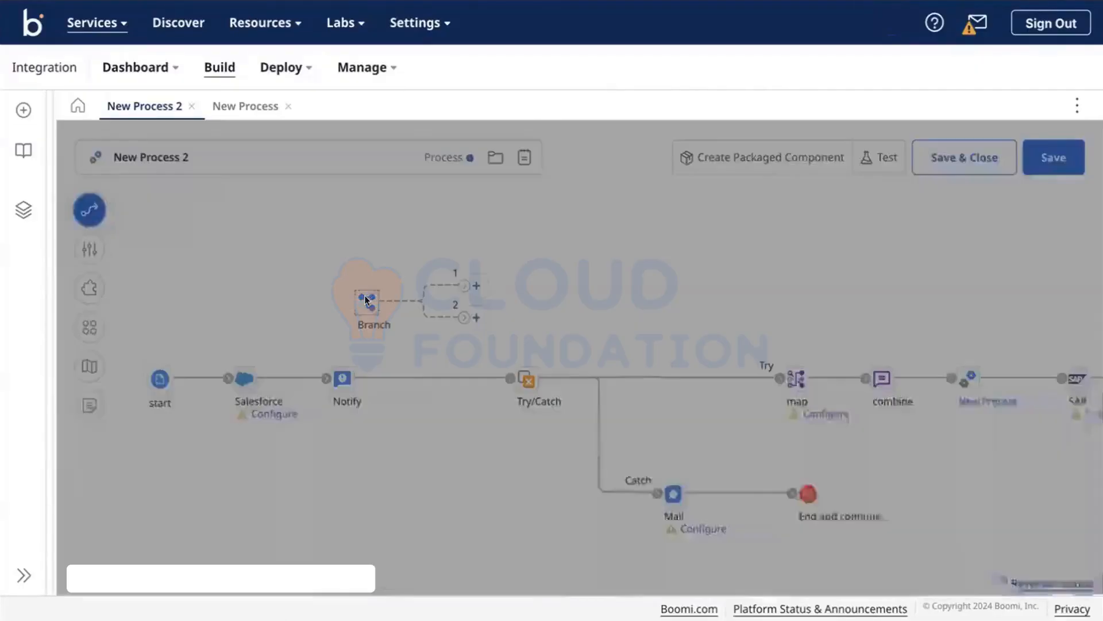
pyautogui.press('Escape')
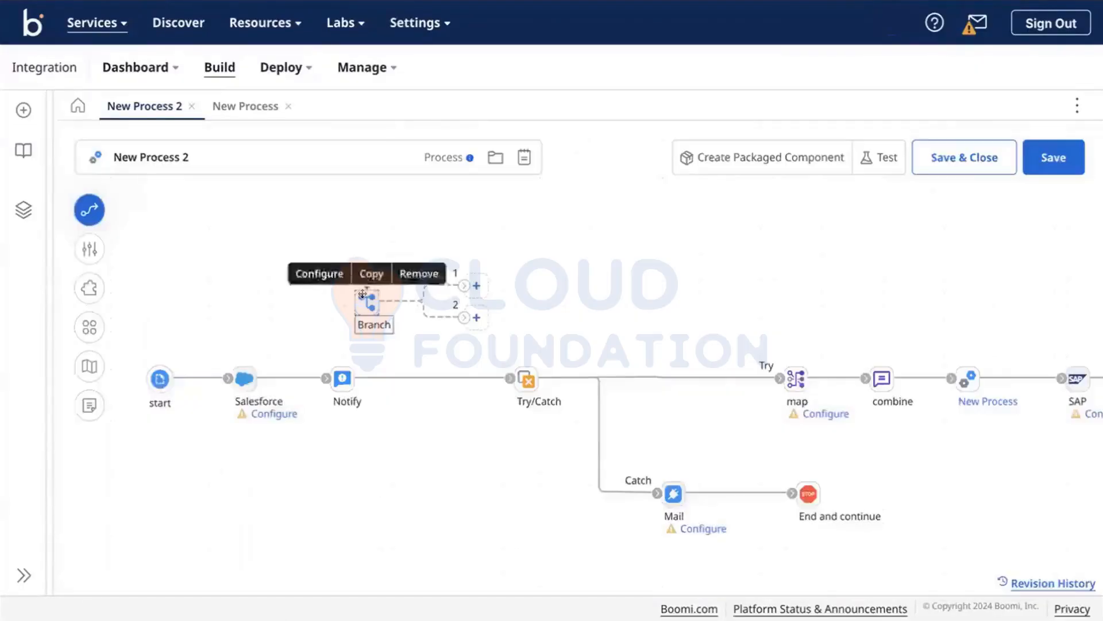
pyautogui.moveTo(370, 291); pyautogui.dragTo(539, 255)
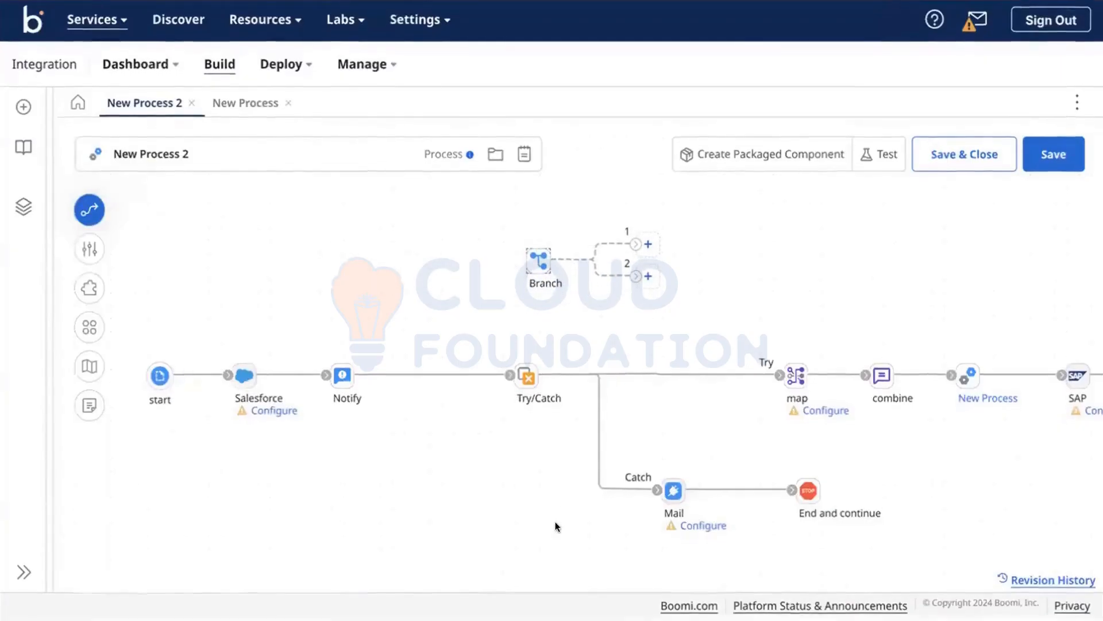
# Step: Examine the process flow from the start step through the Try and Catch paths to both stop steps
pyautogui.hscroll(3, 555, 525)
pyautogui.hscroll(-3, 555, 526)
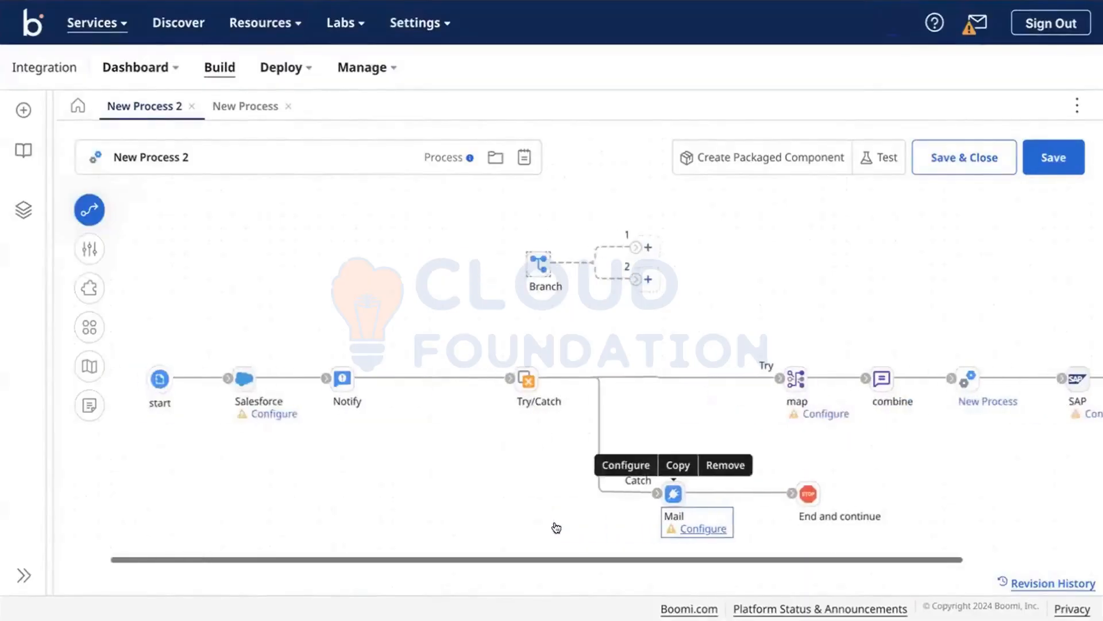
pyautogui.hscroll(3, 509, 438)
pyautogui.hscroll(-3, 508, 439)
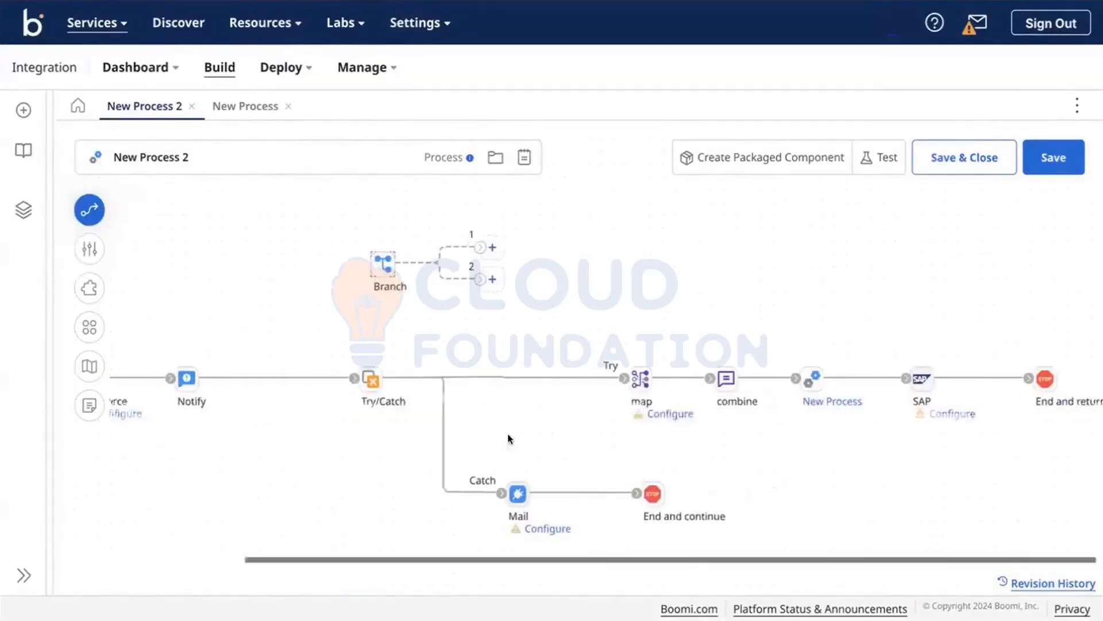
pyautogui.hscroll(3, 509, 439)
pyautogui.hscroll(-3, 509, 439)
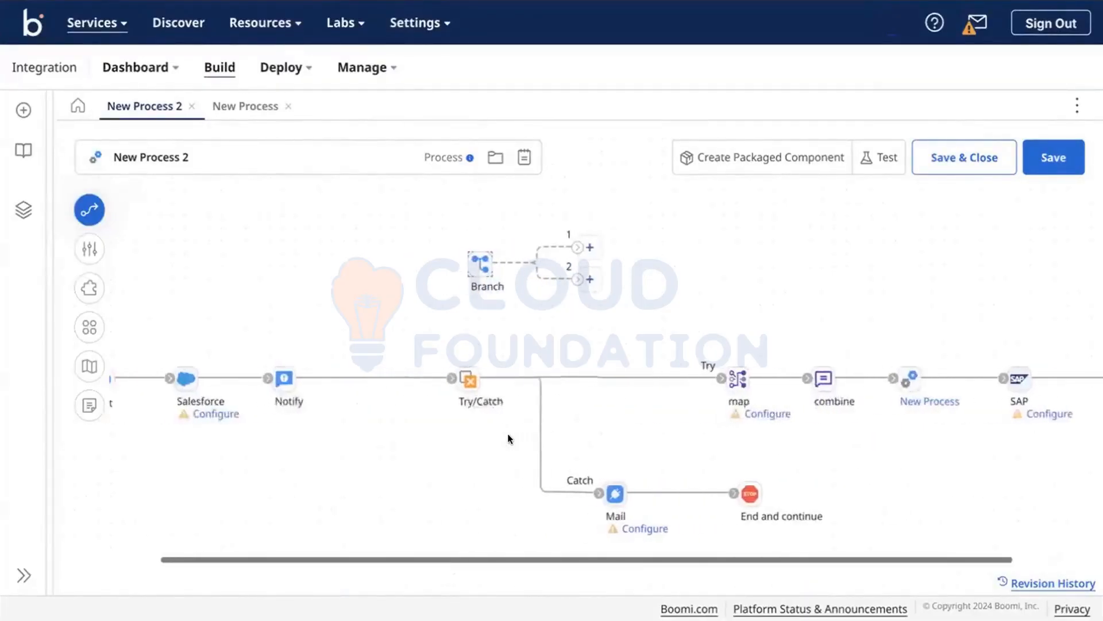
pyautogui.hscroll(3, 508, 439)
pyautogui.hscroll(-3, 508, 438)
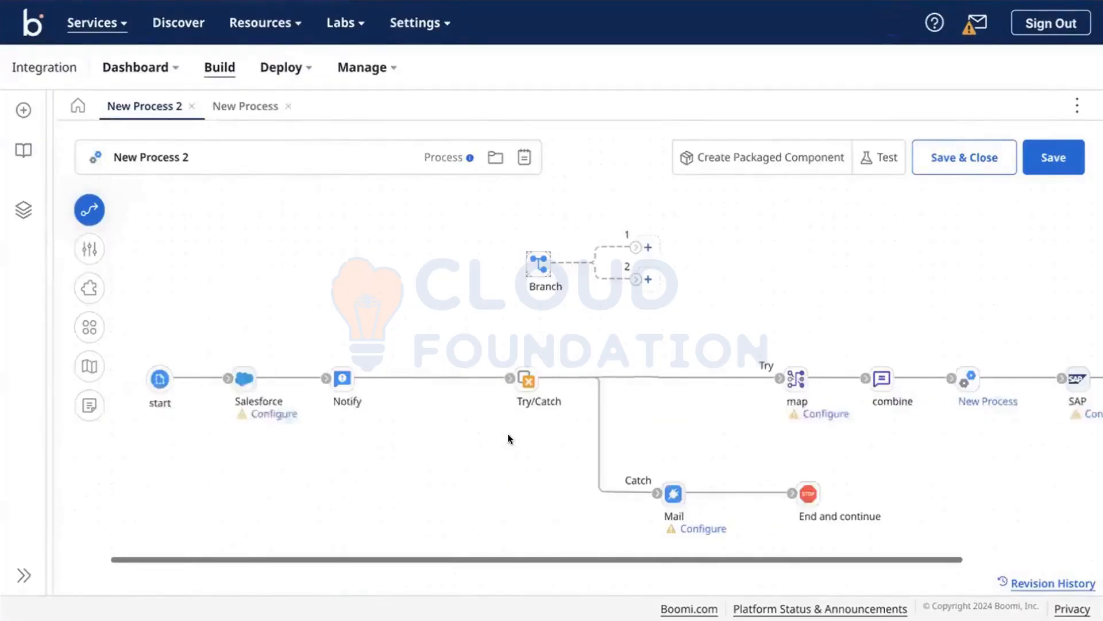
pyautogui.hscroll(3, 508, 438)
pyautogui.hscroll(-3, 508, 438)
pyautogui.hscroll(3, 508, 438)
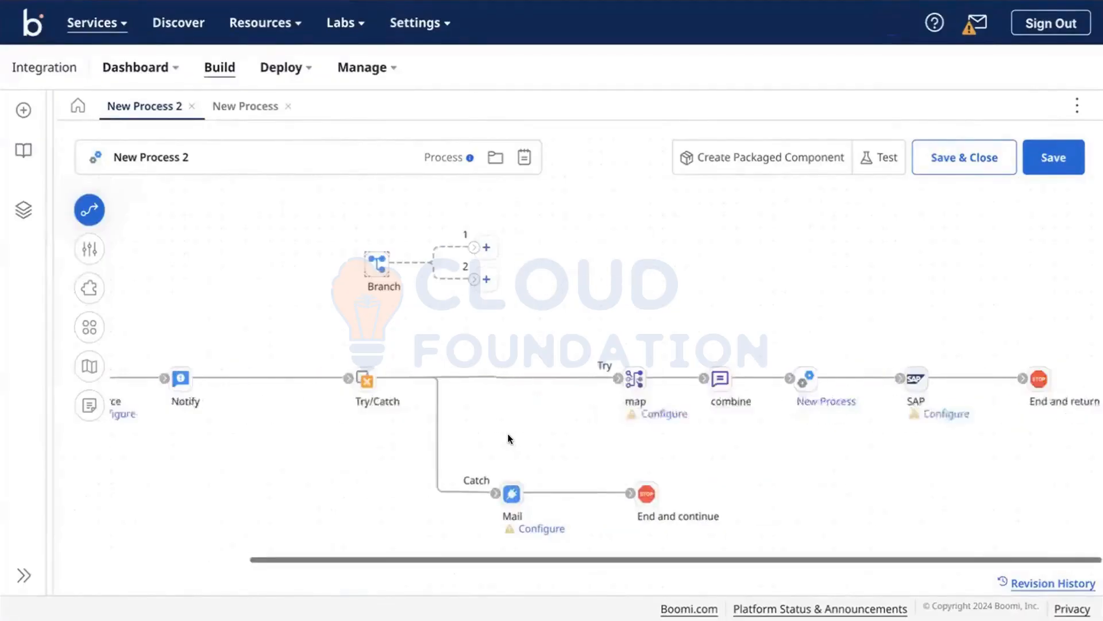
pyautogui.hscroll(-2, 508, 439)
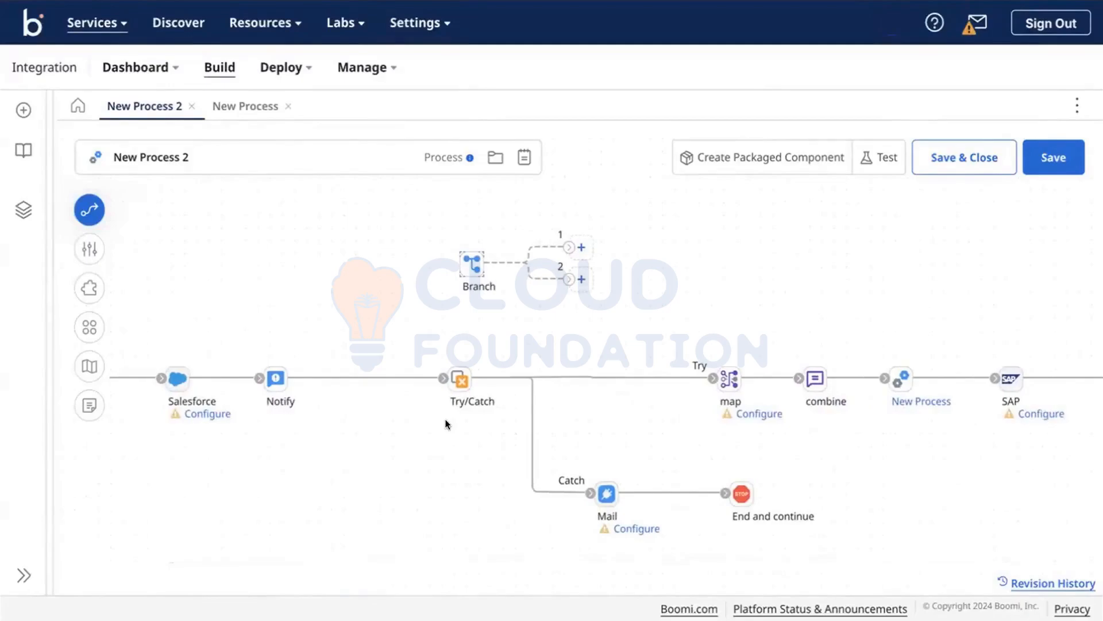
pyautogui.hscroll(-3, 446, 423)
pyautogui.hscroll(5, 447, 425)
pyautogui.hscroll(-3, 446, 424)
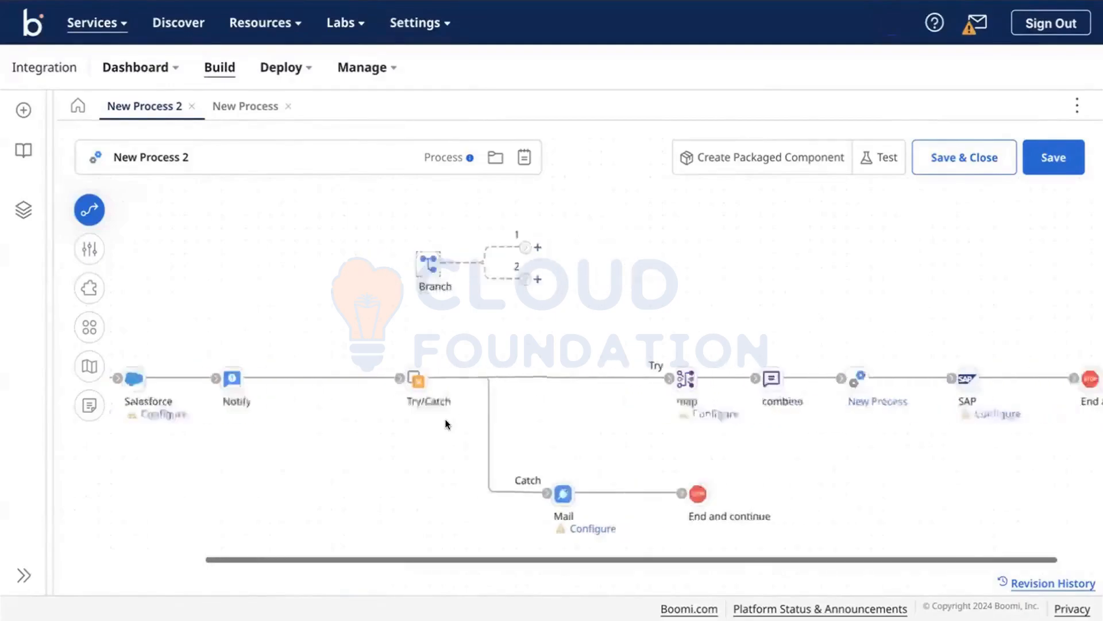
pyautogui.hscroll(4, 447, 425)
pyautogui.hscroll(-4, 447, 424)
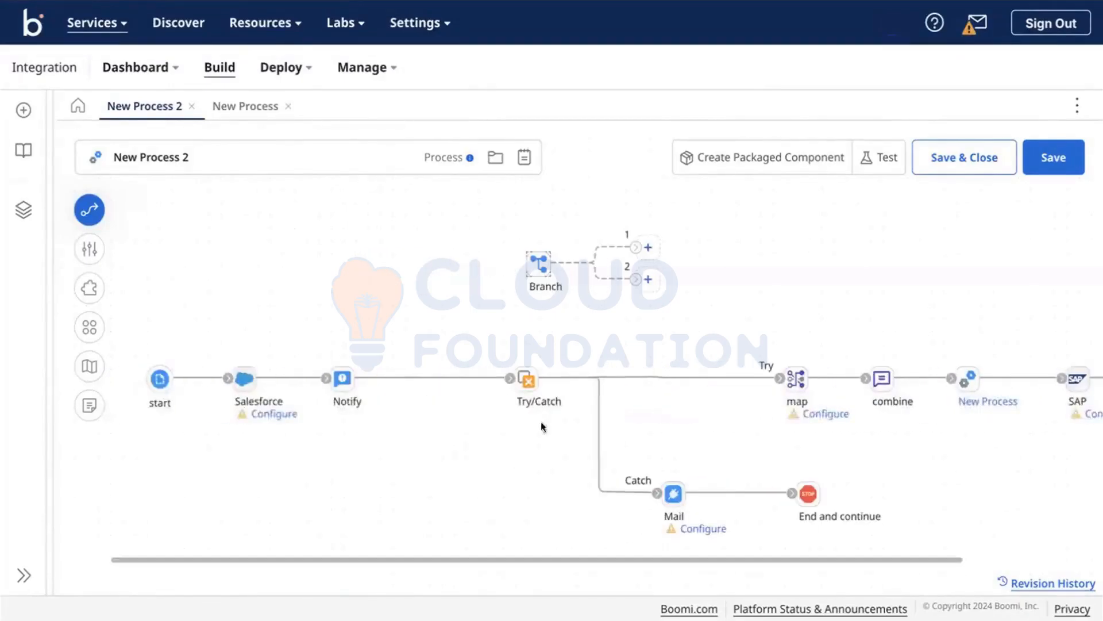
# Step: Read the Branch step's description and set its number of branches to 3
pyautogui.click(545, 266)
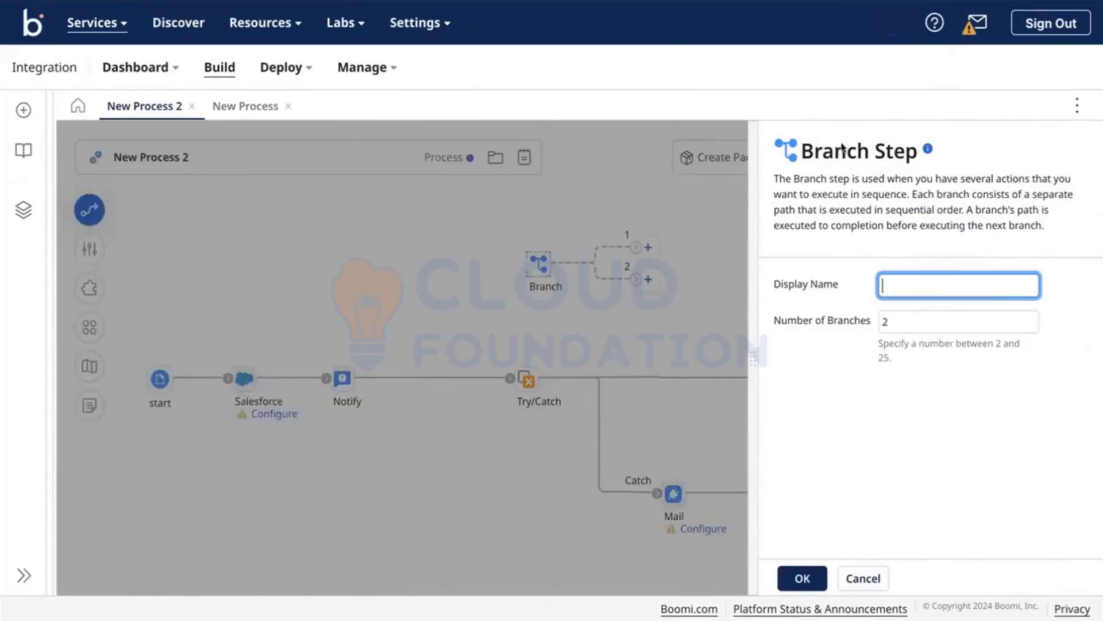
pyautogui.click(853, 246)
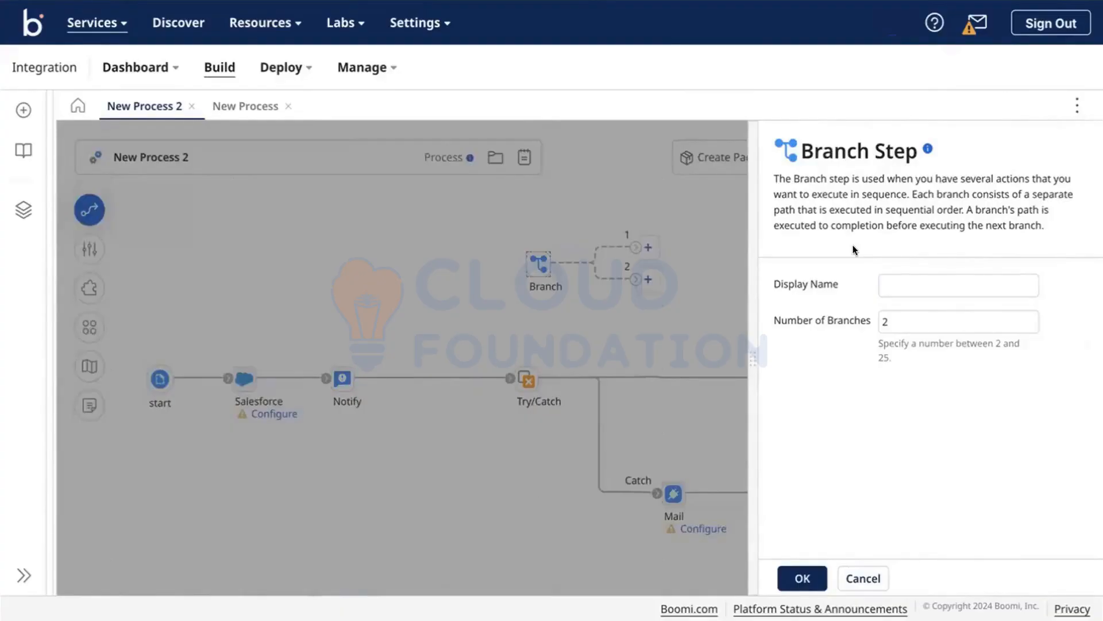
pyautogui.click(799, 579)
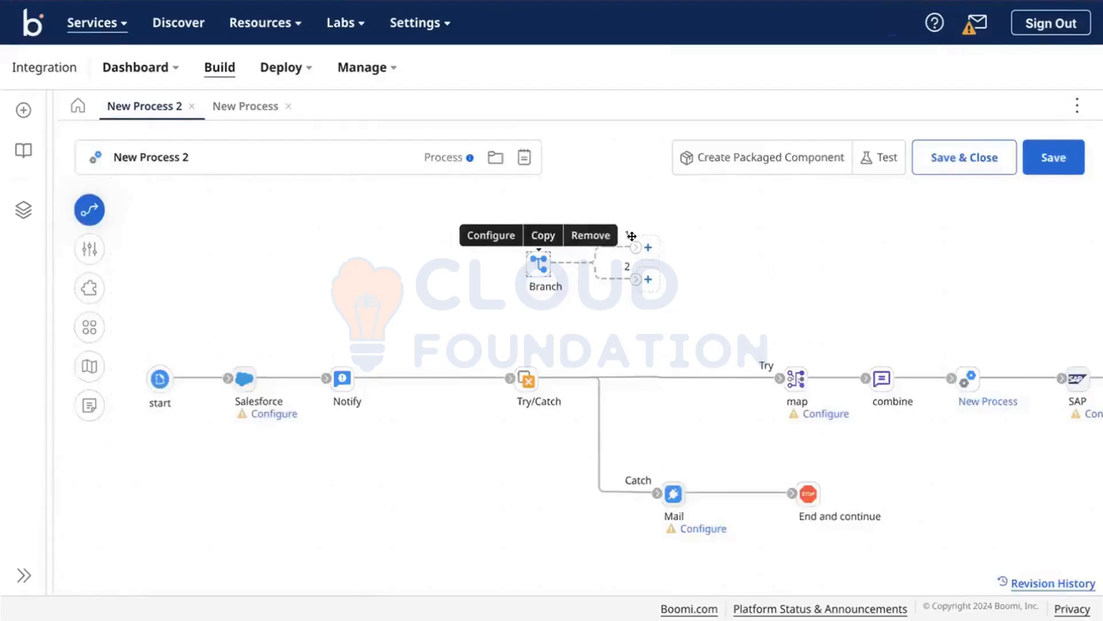
pyautogui.doubleClick(540, 263)
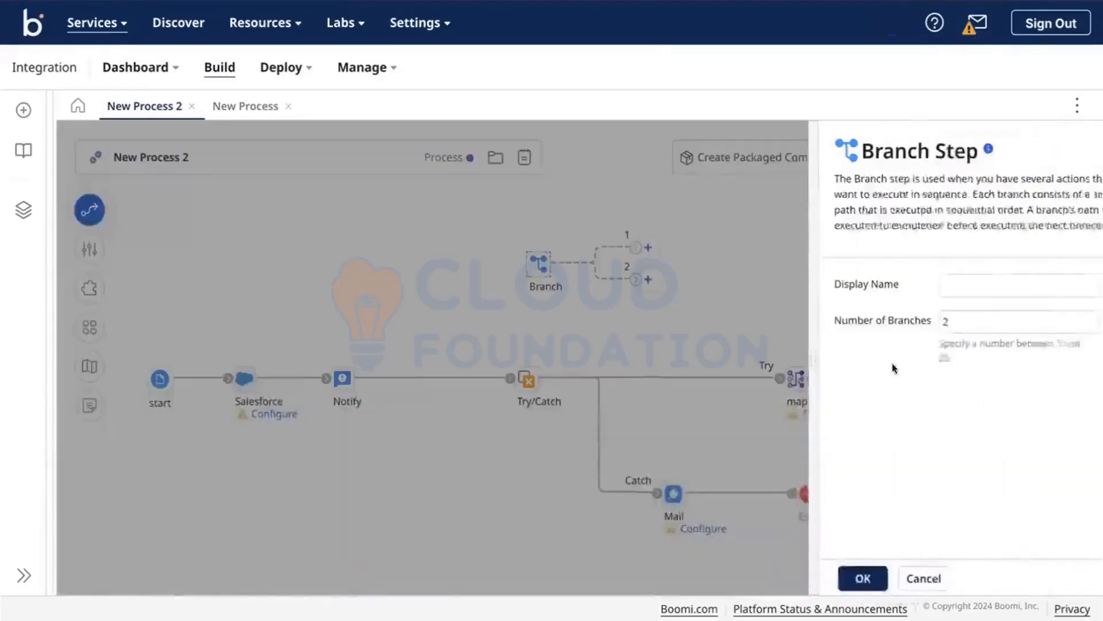
pyautogui.click(889, 318)
pyautogui.press('BackSpace')
pyautogui.write('3')
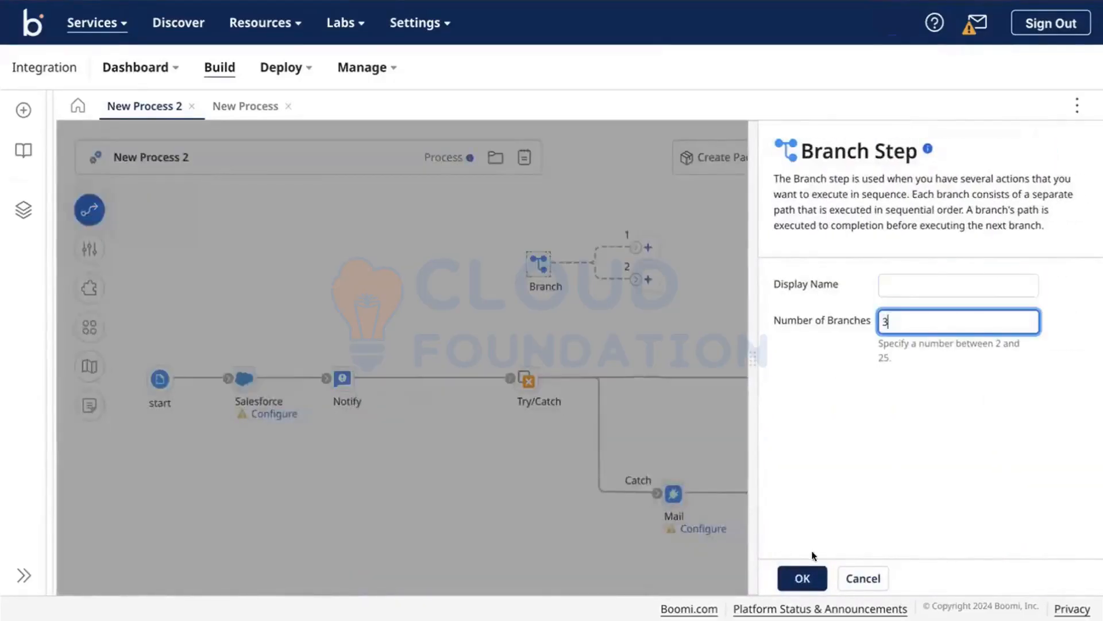
pyautogui.click(799, 575)
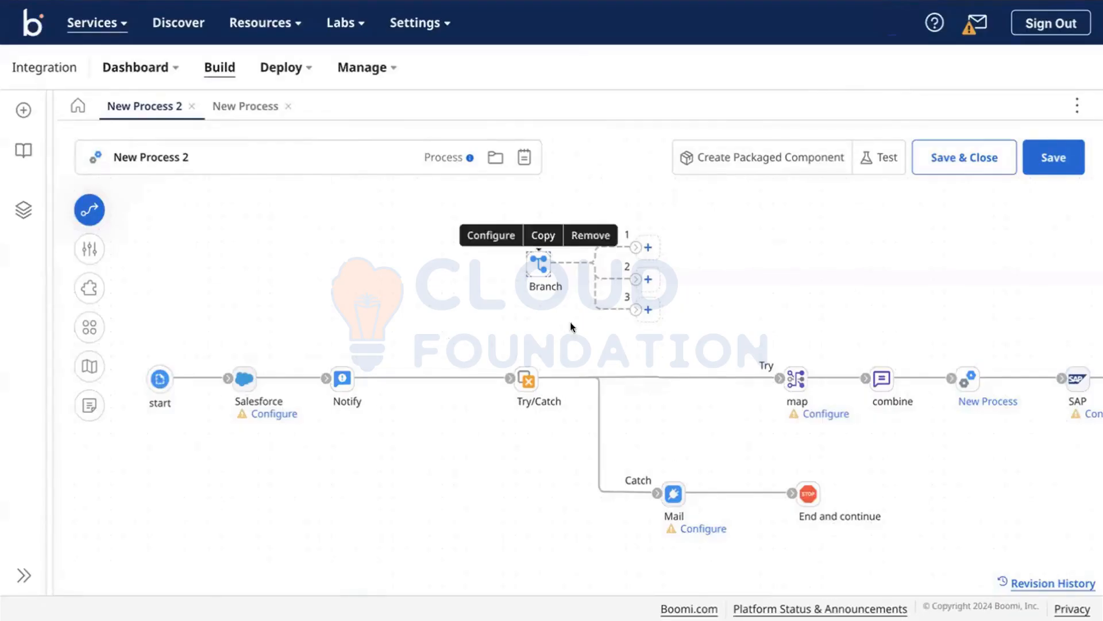
# Step: Review the Notify step's message settings and the flow from Notify through the Try/Catch paths to the stop steps
pyautogui.hscroll(3, 571, 327)
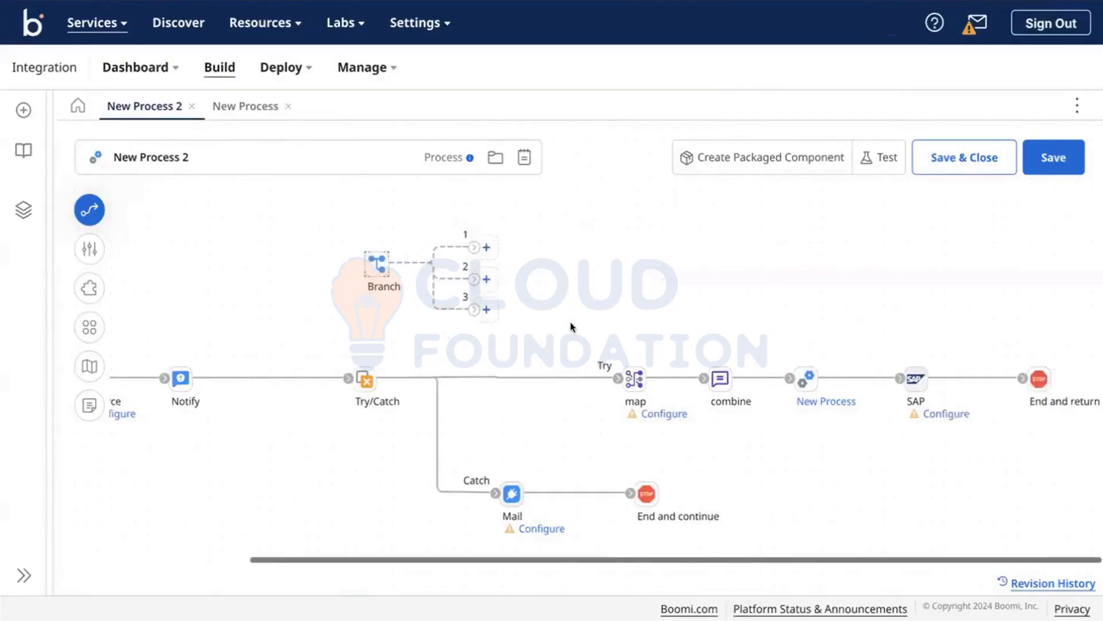
pyautogui.hscroll(-3, 571, 327)
pyautogui.hscroll(1, 571, 327)
pyautogui.hscroll(-1, 571, 327)
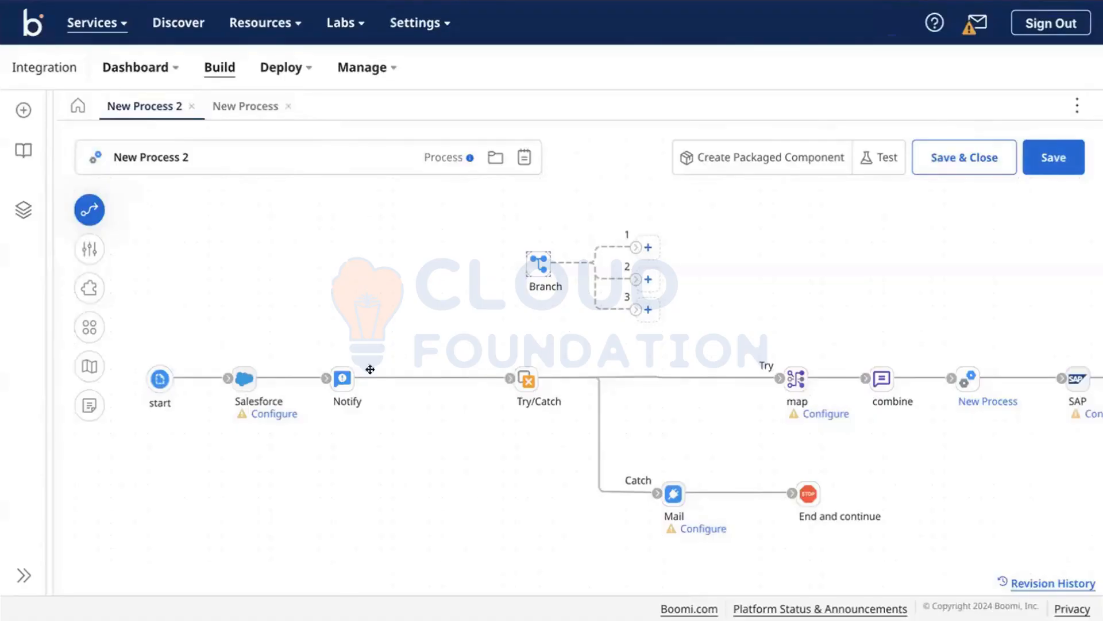
pyautogui.click(339, 380)
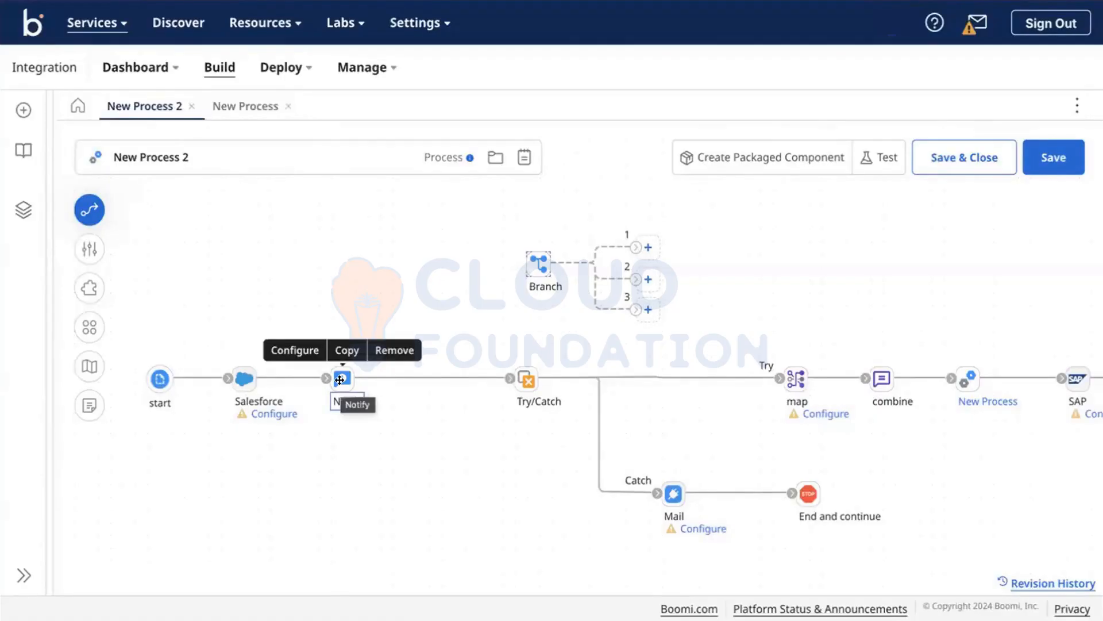
pyautogui.doubleClick(340, 380)
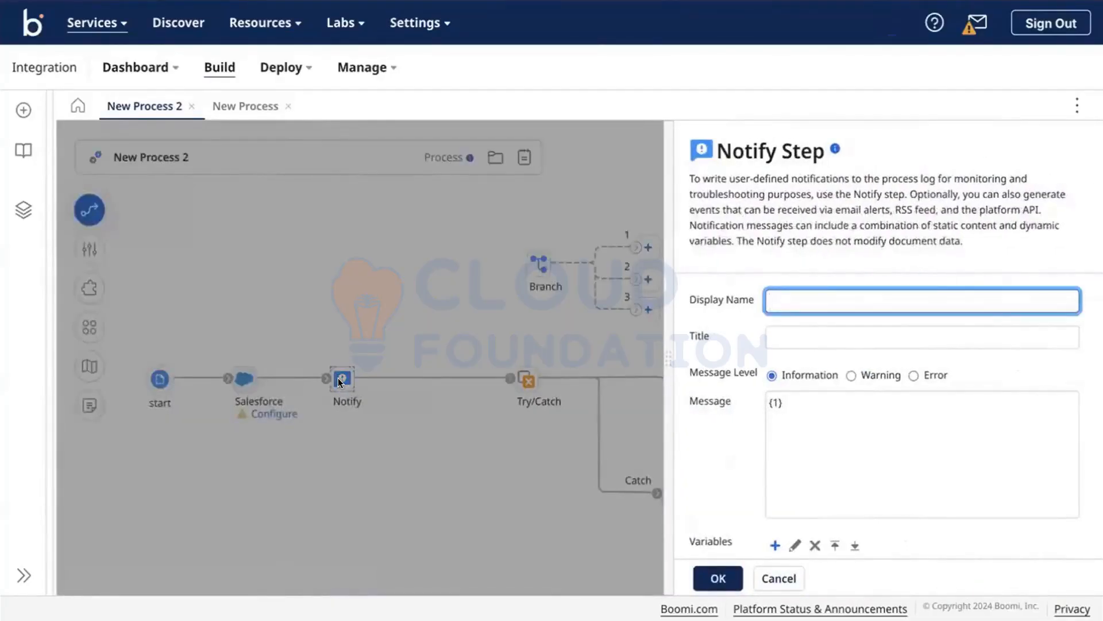
pyautogui.press('Escape')
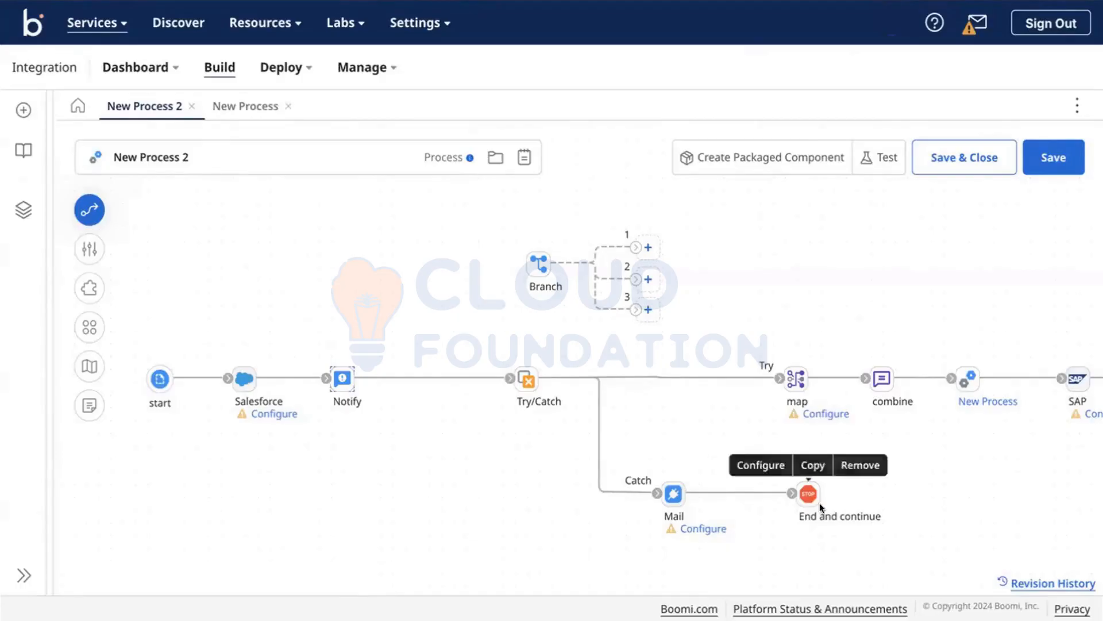
pyautogui.hscroll(3, 632, 425)
pyautogui.hscroll(-3, 632, 424)
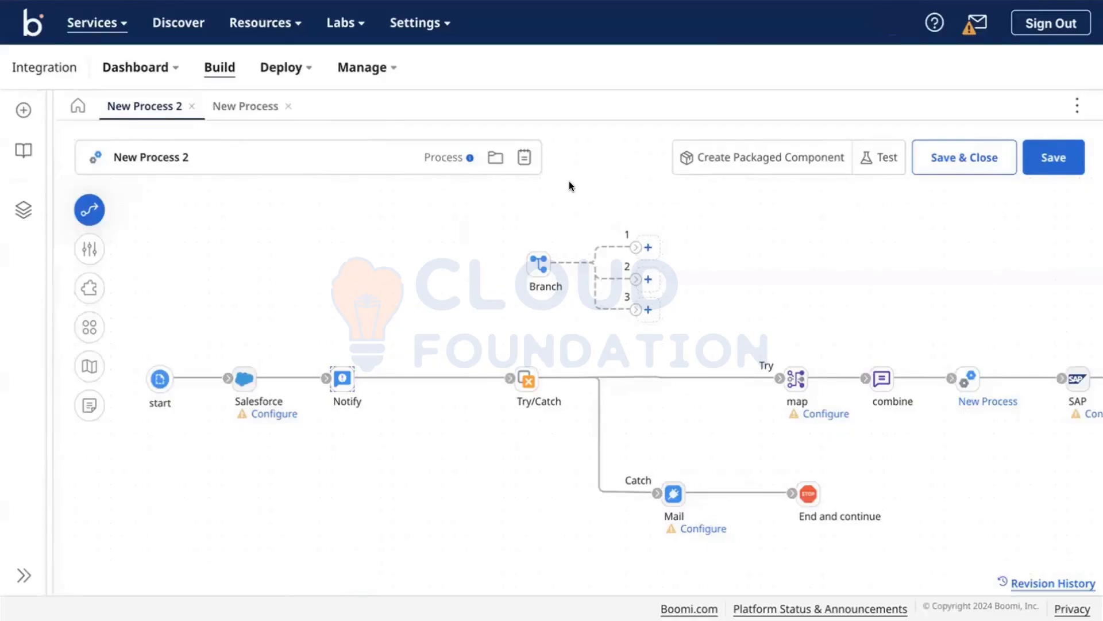
pyautogui.click(526, 379)
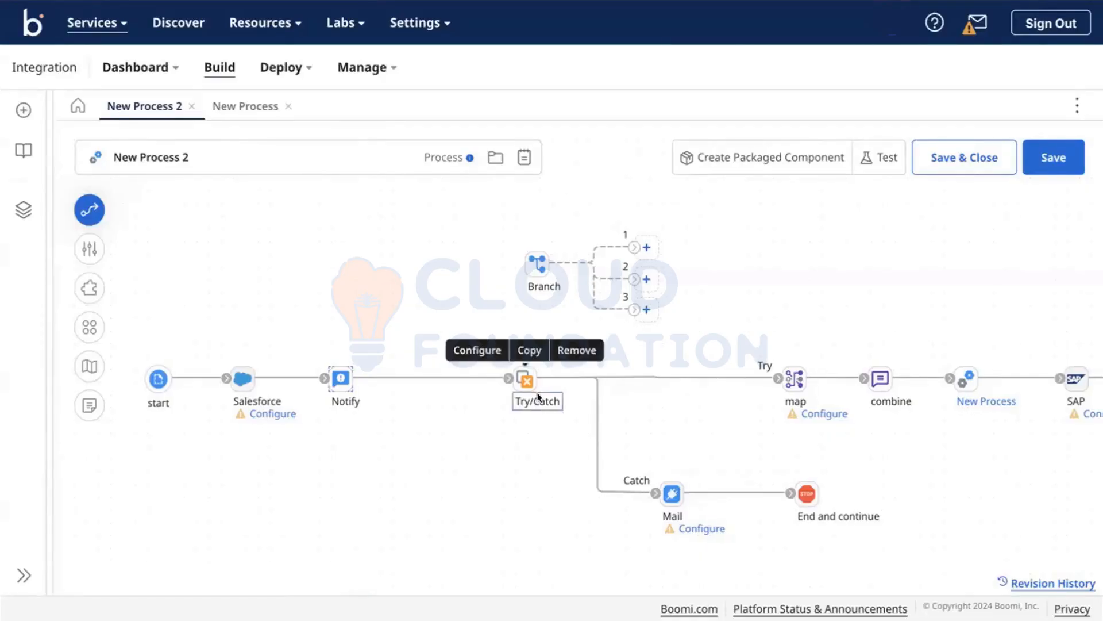
pyautogui.hscroll(3, 538, 397)
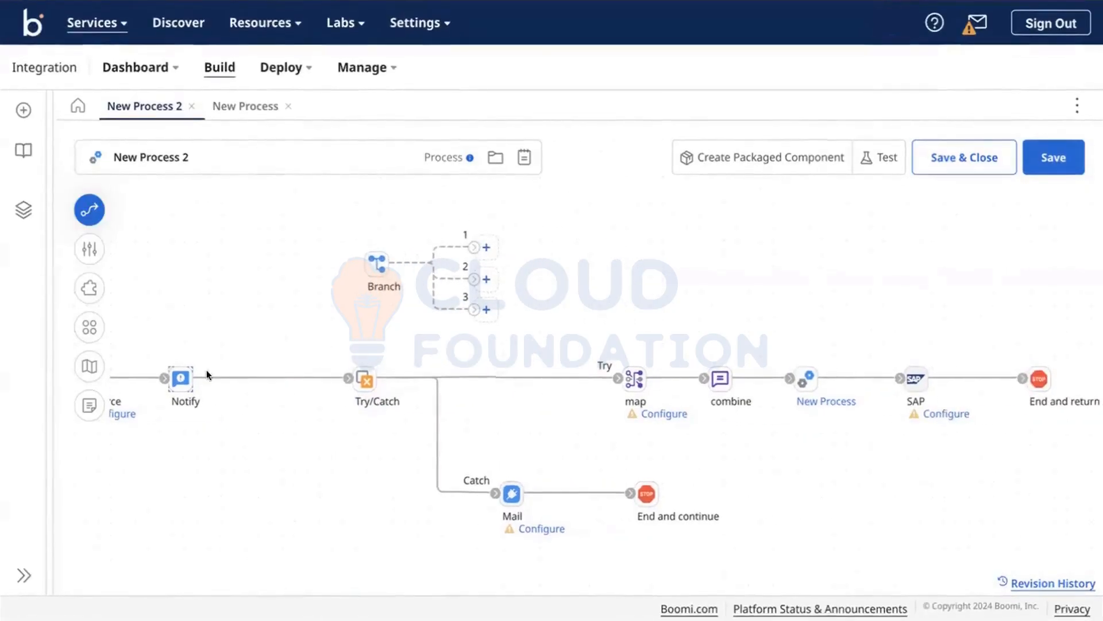
# Step: Detach the Notify step, move it above the Try path, and connect Salesforce directly to Try/Catch
pyautogui.click(172, 375)
pyautogui.moveTo(164, 377); pyautogui.dragTo(151, 362)
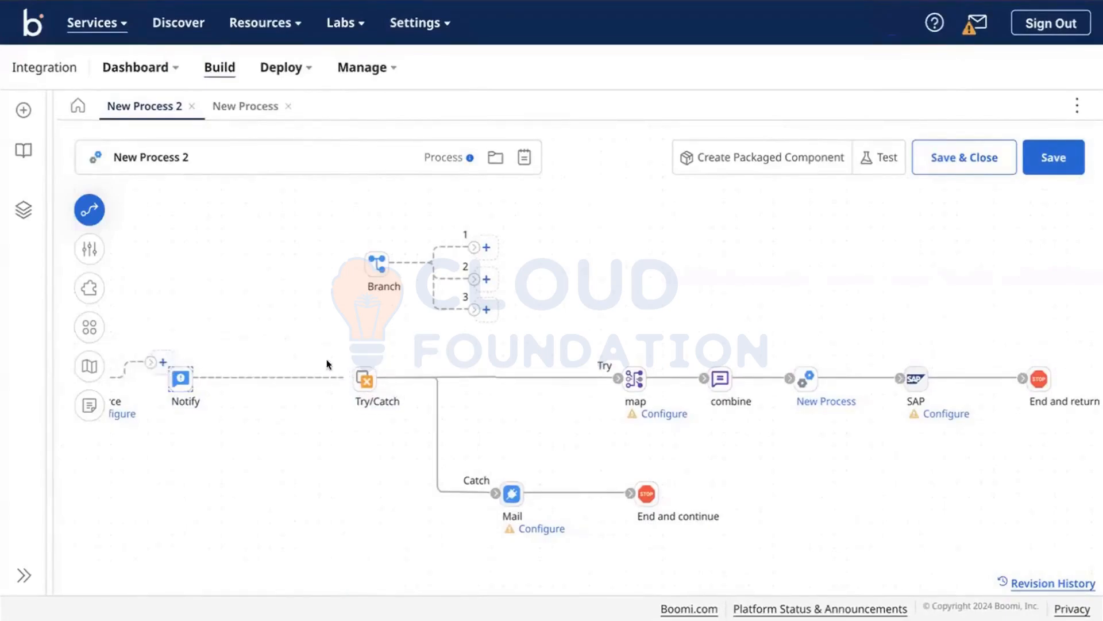
pyautogui.moveTo(178, 376); pyautogui.dragTo(585, 316)
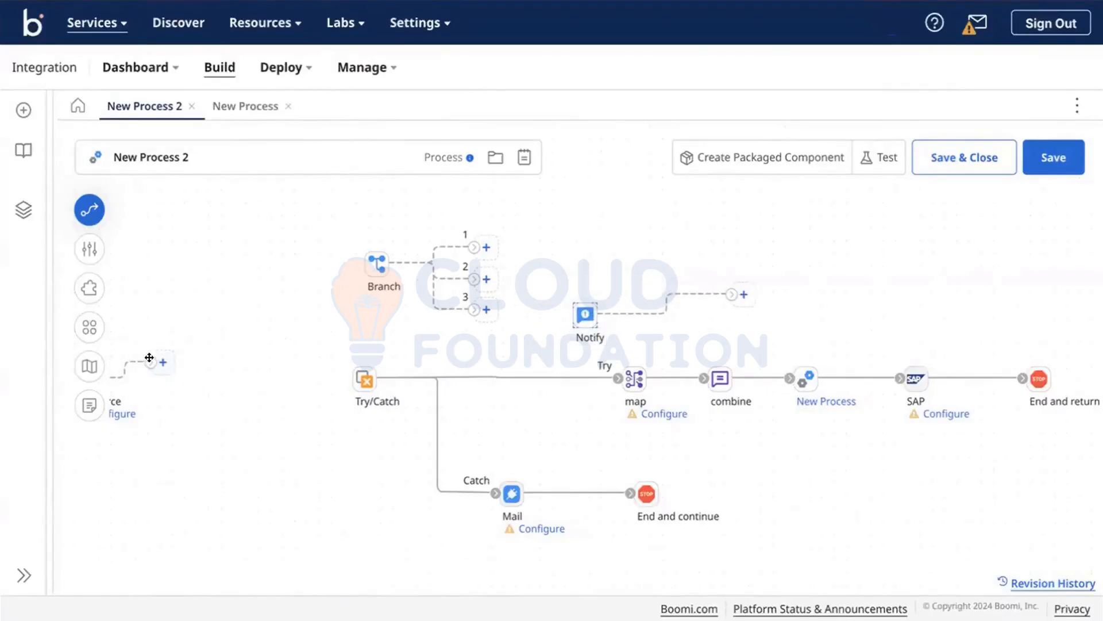
pyautogui.moveTo(323, 372); pyautogui.dragTo(348, 378)
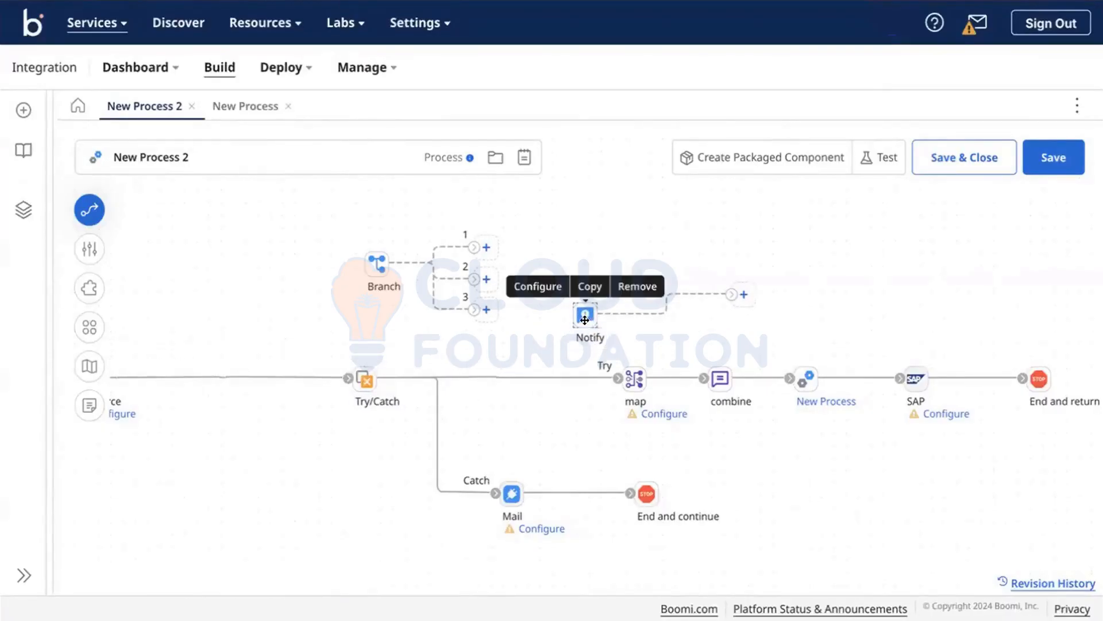
# Step: Add an Exception step with default settings between the Try and Catch paths
pyautogui.click(89, 209)
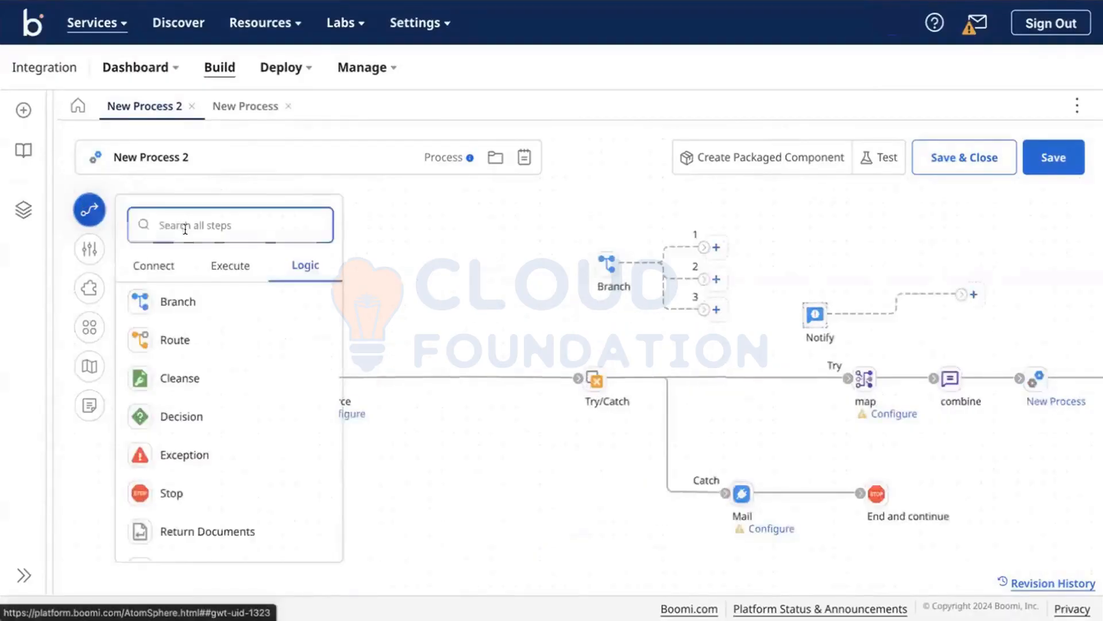
pyautogui.moveTo(184, 455); pyautogui.dragTo(810, 418)
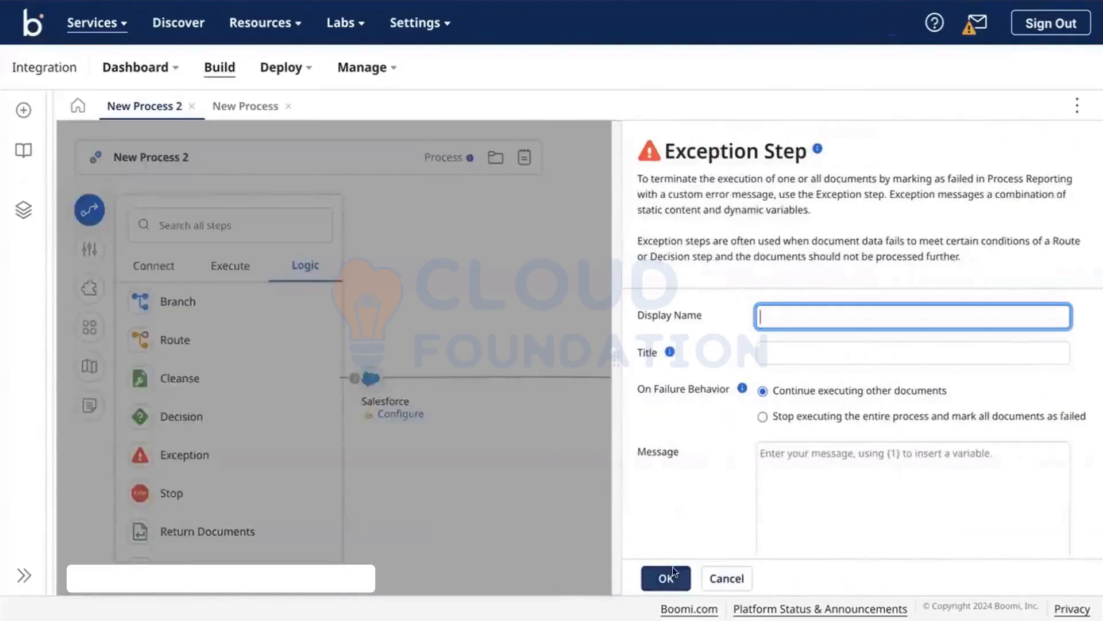
pyautogui.click(673, 573)
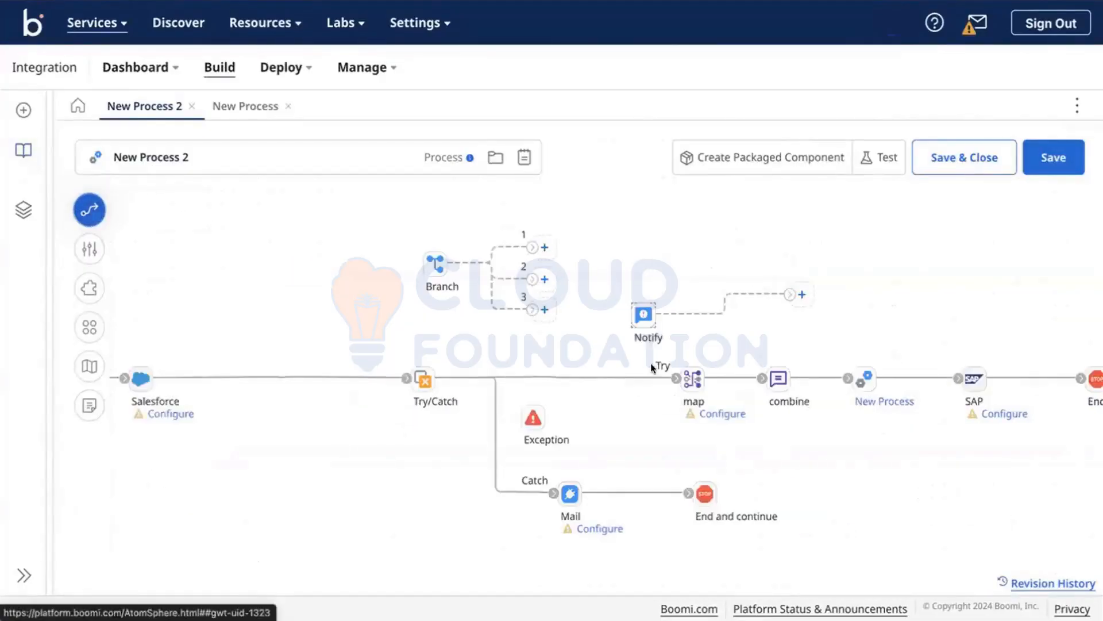
# Step: Remove the End and return stop step and connect the Exception step after SAP in its place
pyautogui.hscroll(2, 977, 385)
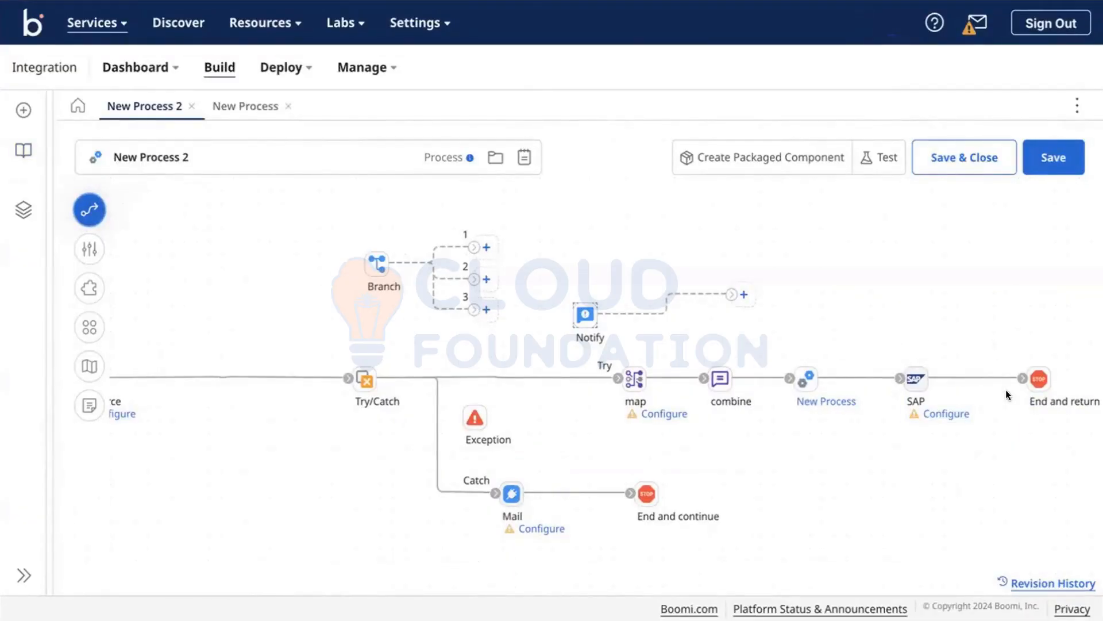
pyautogui.moveTo(1034, 378); pyautogui.dragTo(1032, 375)
pyautogui.click(1006, 349)
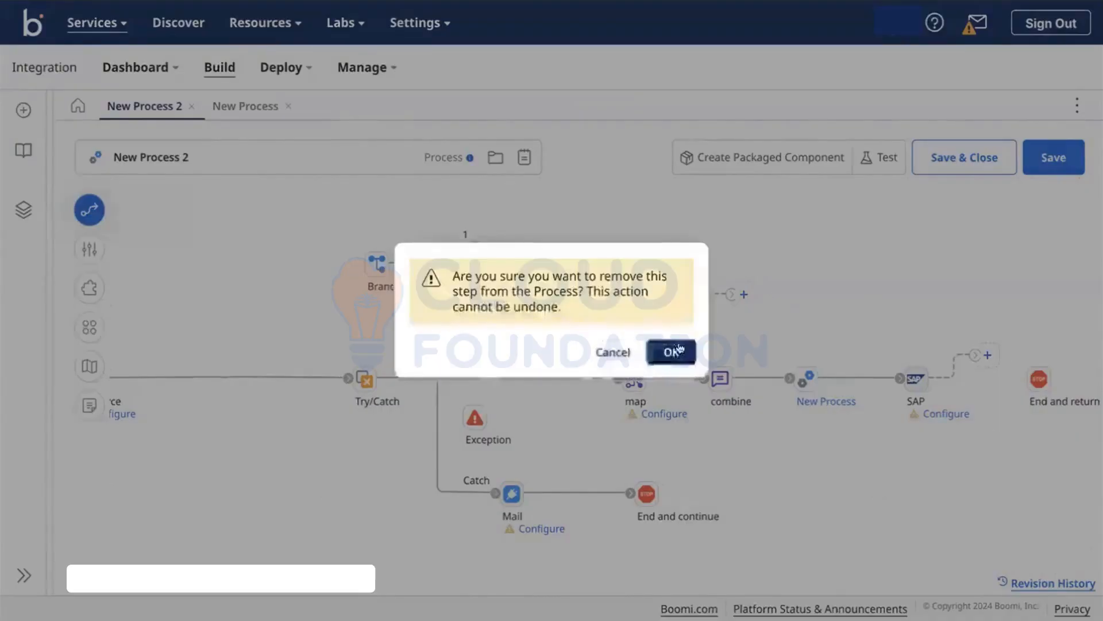
pyautogui.click(680, 348)
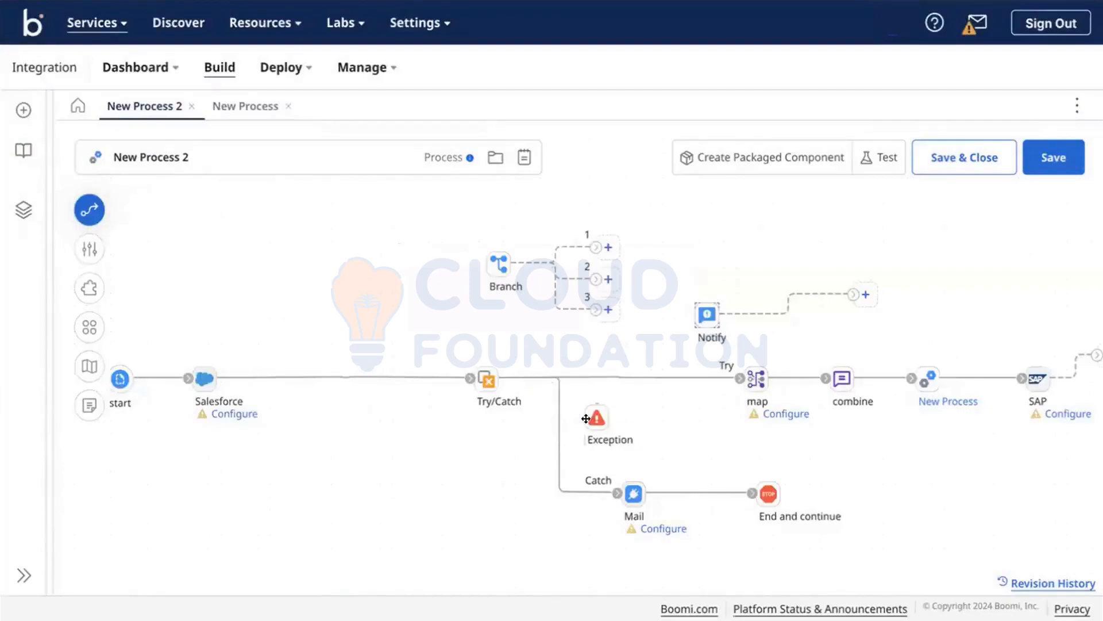
pyautogui.moveTo(695, 426); pyautogui.dragTo(1062, 367)
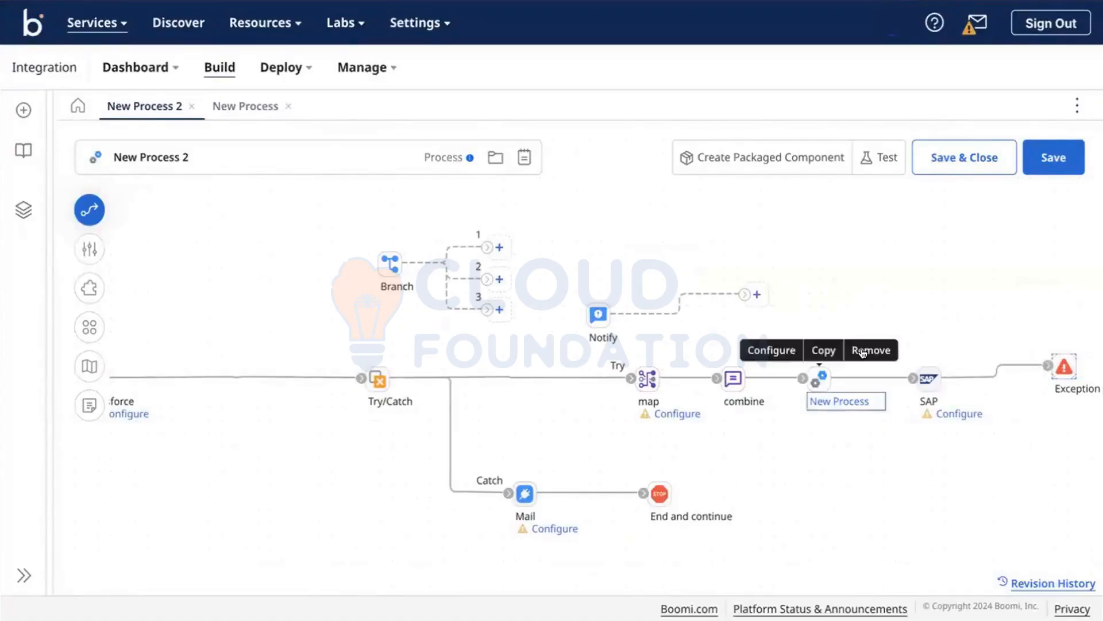
# Step: Replace the New Process step with Notify between combine and SAP, and align the Exception step with the Try path
pyautogui.click(862, 353)
pyautogui.click(670, 352)
pyautogui.moveTo(598, 317)
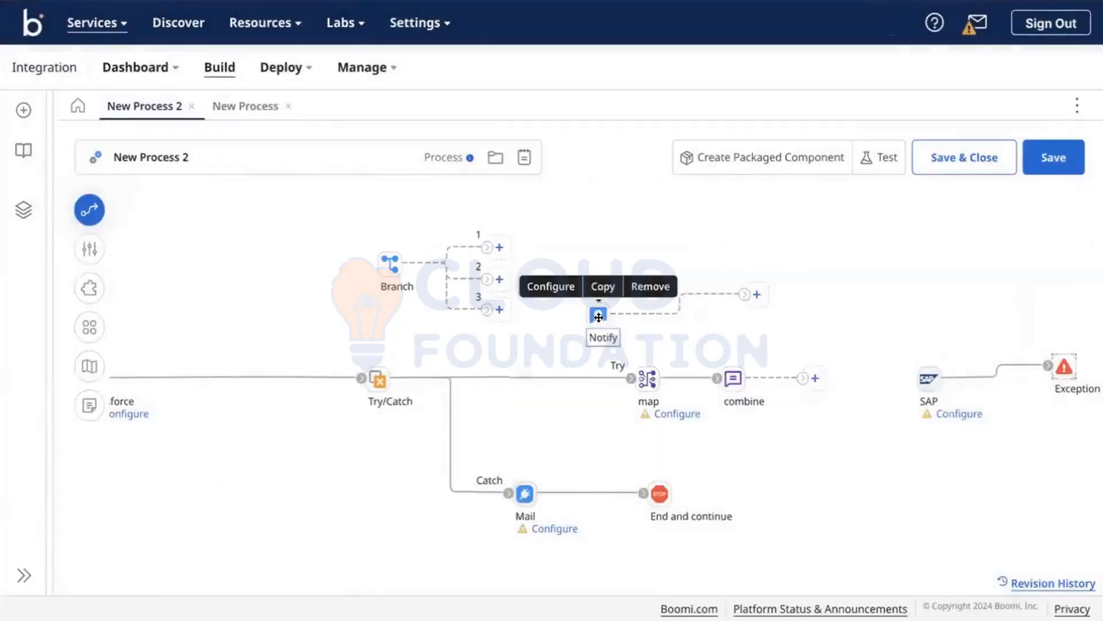
pyautogui.moveTo(599, 317); pyautogui.dragTo(845, 381)
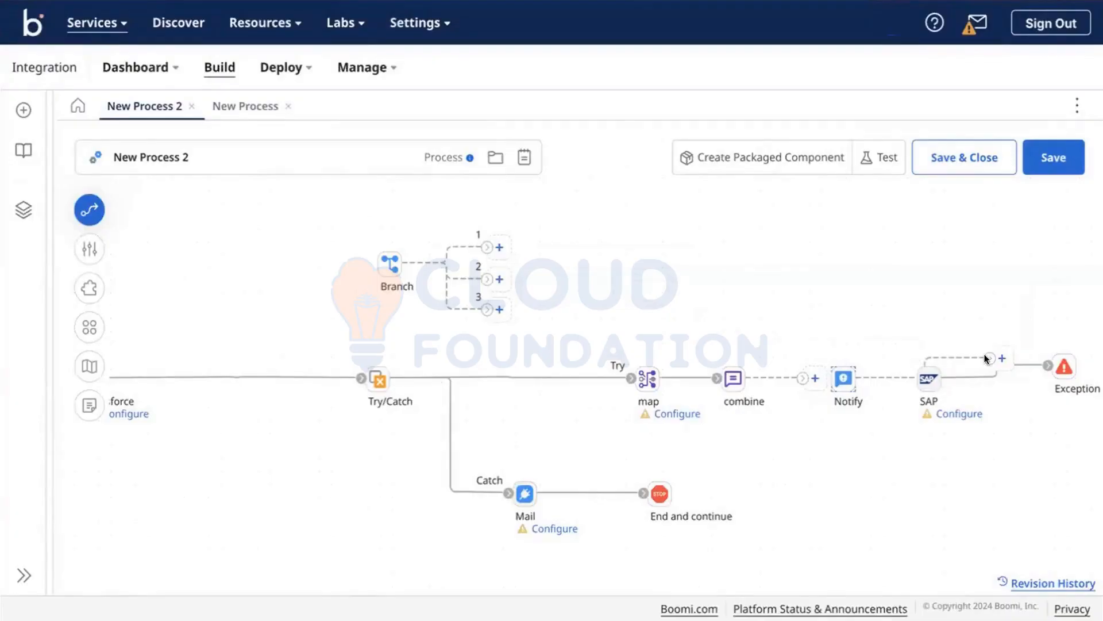
pyautogui.moveTo(1061, 377)
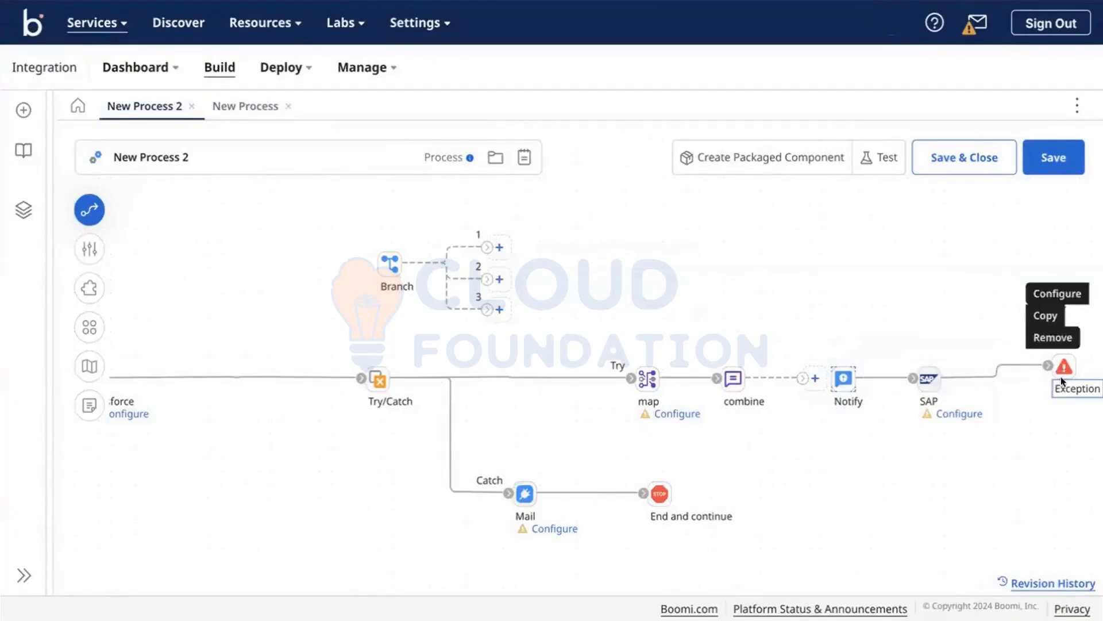
pyautogui.moveTo(1061, 378); pyautogui.dragTo(1061, 390)
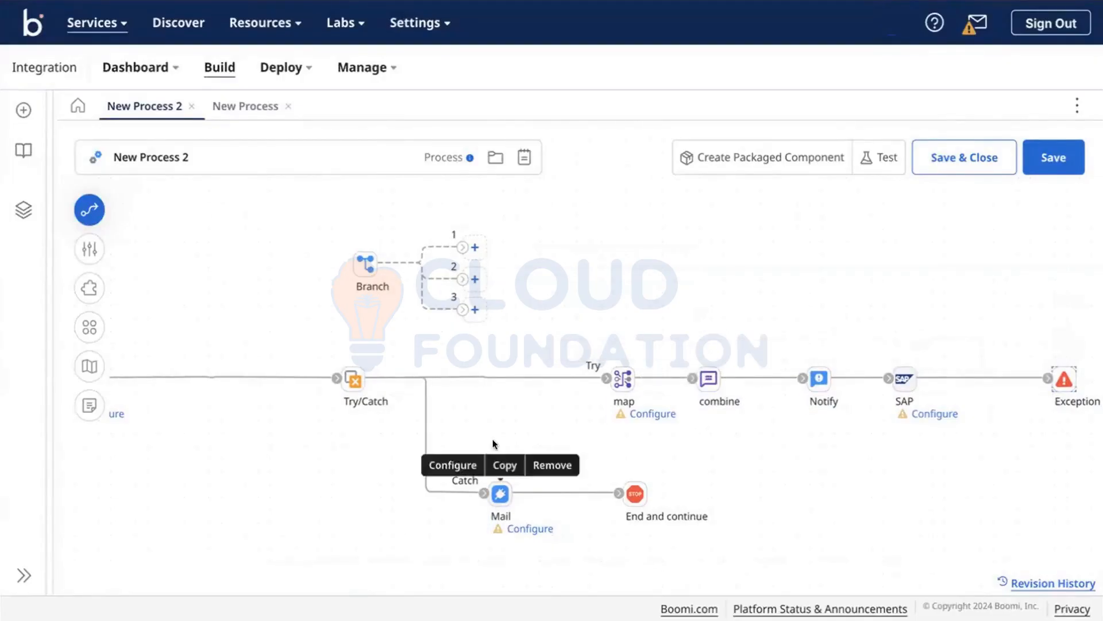
# Step: Review the flow from the start step along the Try path and look at the Notify step's settings
pyautogui.hscroll(-3, 363, 381)
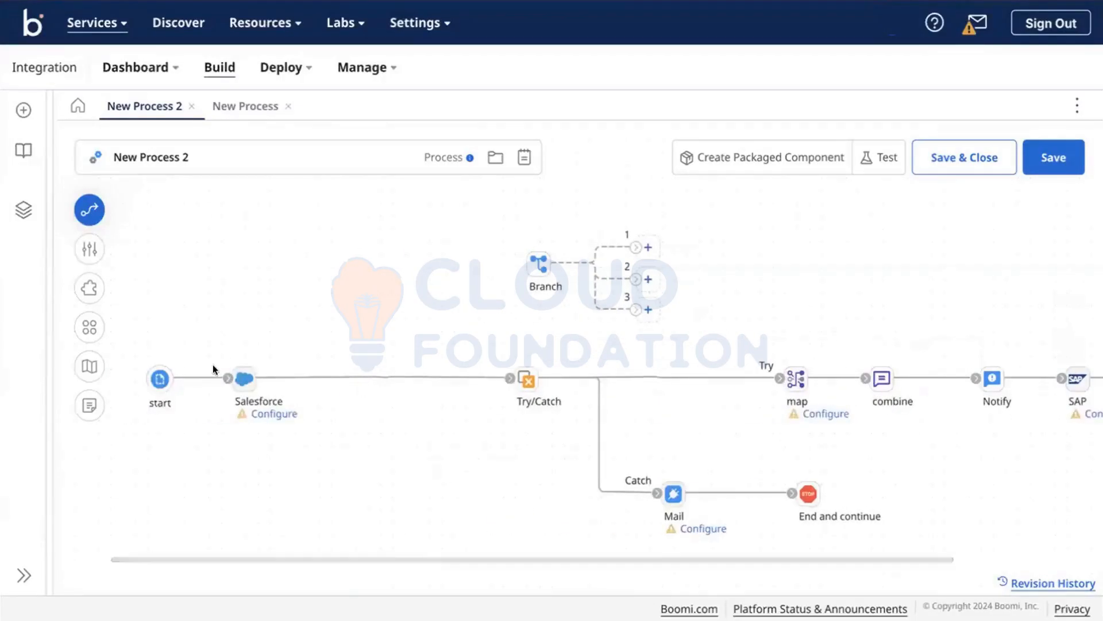
pyautogui.hscroll(3, 412, 453)
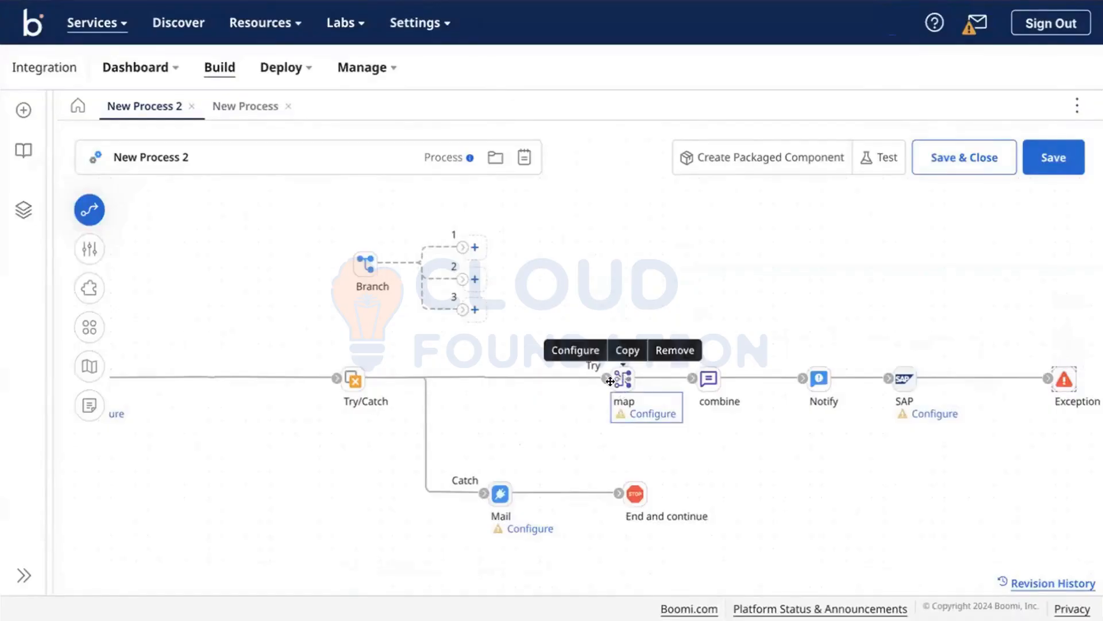
pyautogui.moveTo(709, 376)
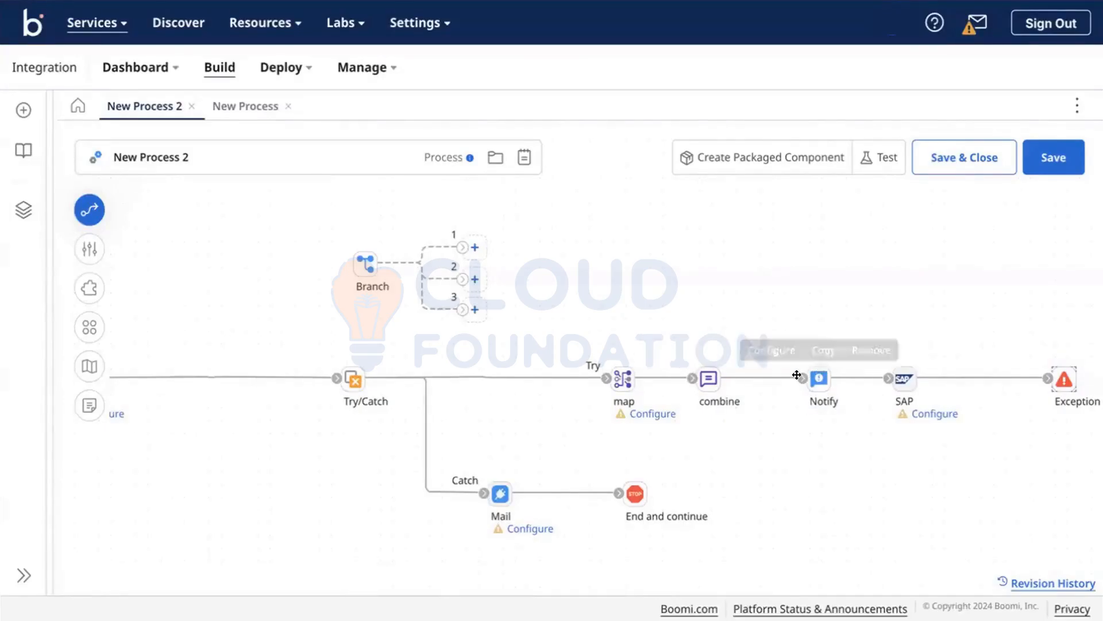
pyautogui.click(820, 377)
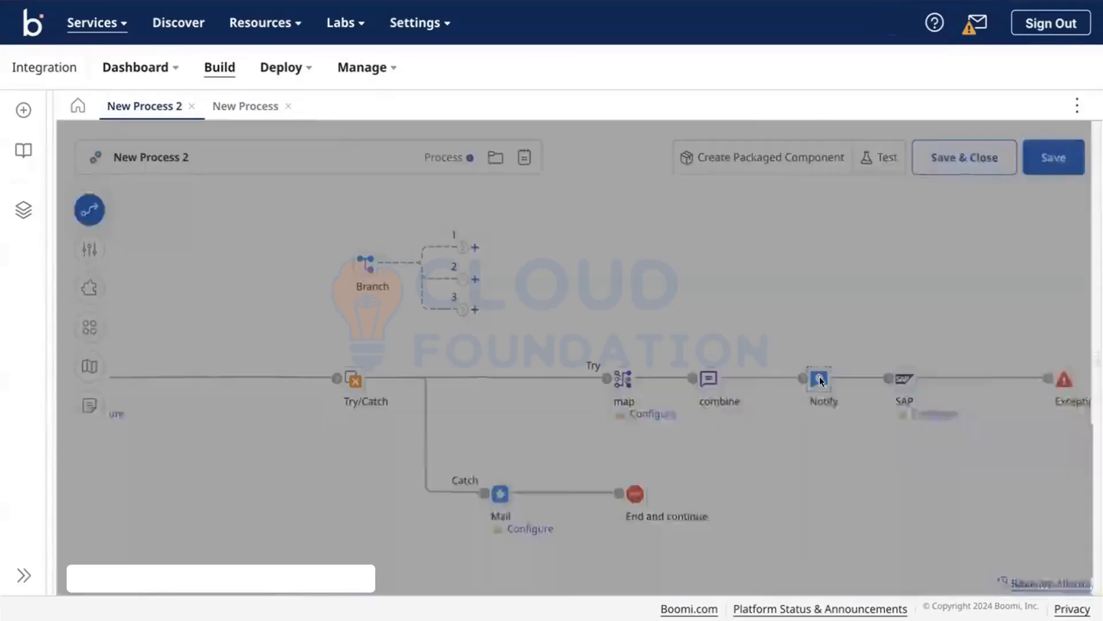
pyautogui.click(618, 347)
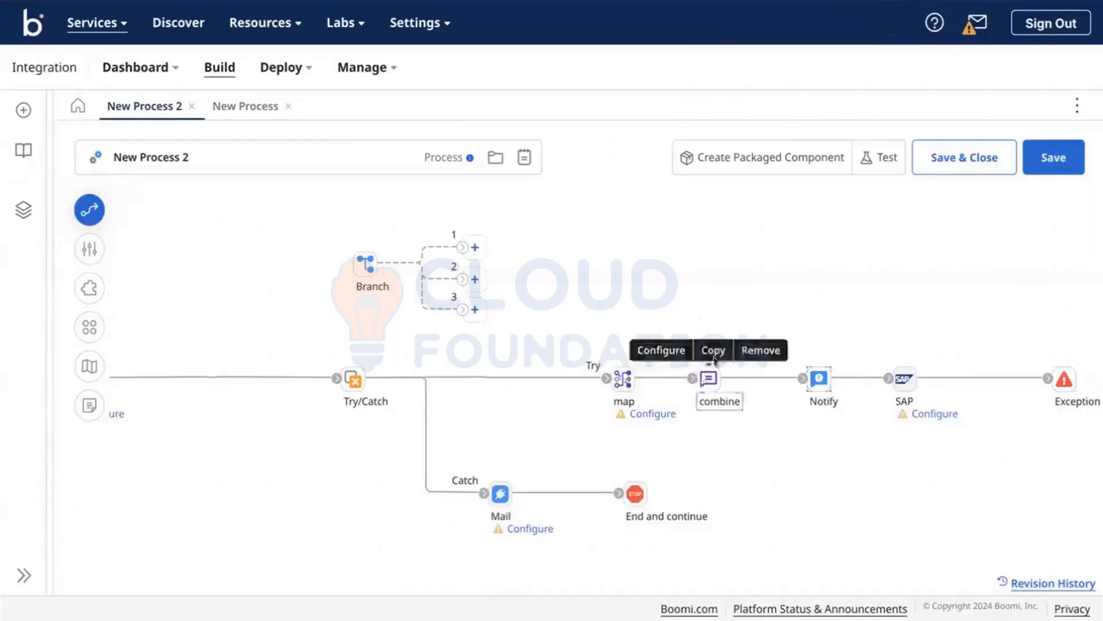
# Step: Remove the combine step, connecting map directly to Notify, and check the Notify step's settings
pyautogui.click(747, 351)
pyautogui.click(672, 352)
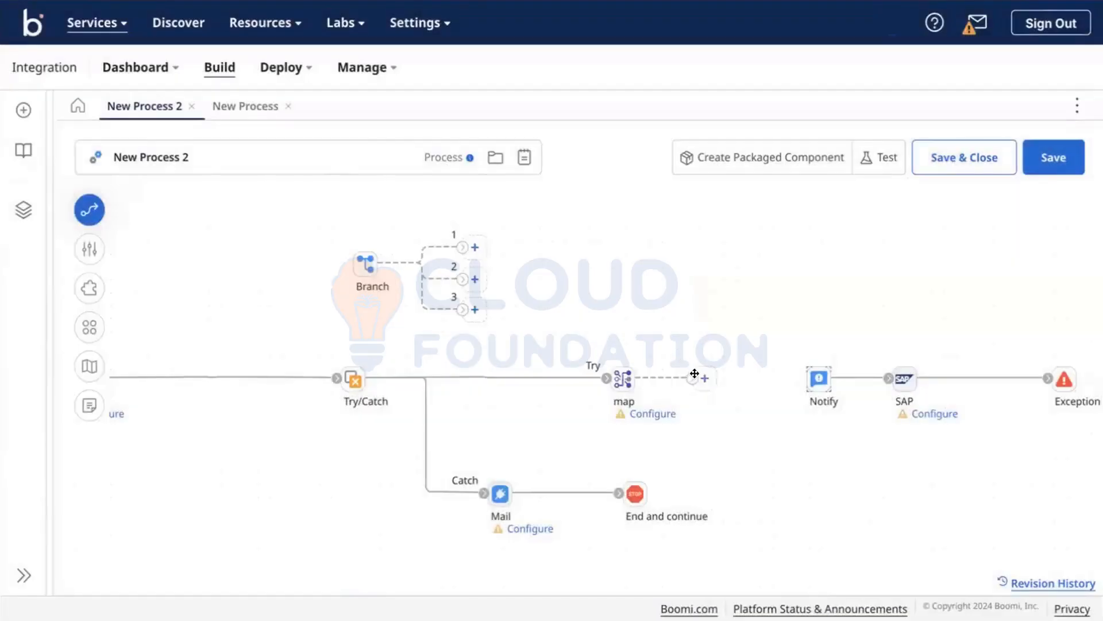
pyautogui.moveTo(694, 375); pyautogui.dragTo(758, 376)
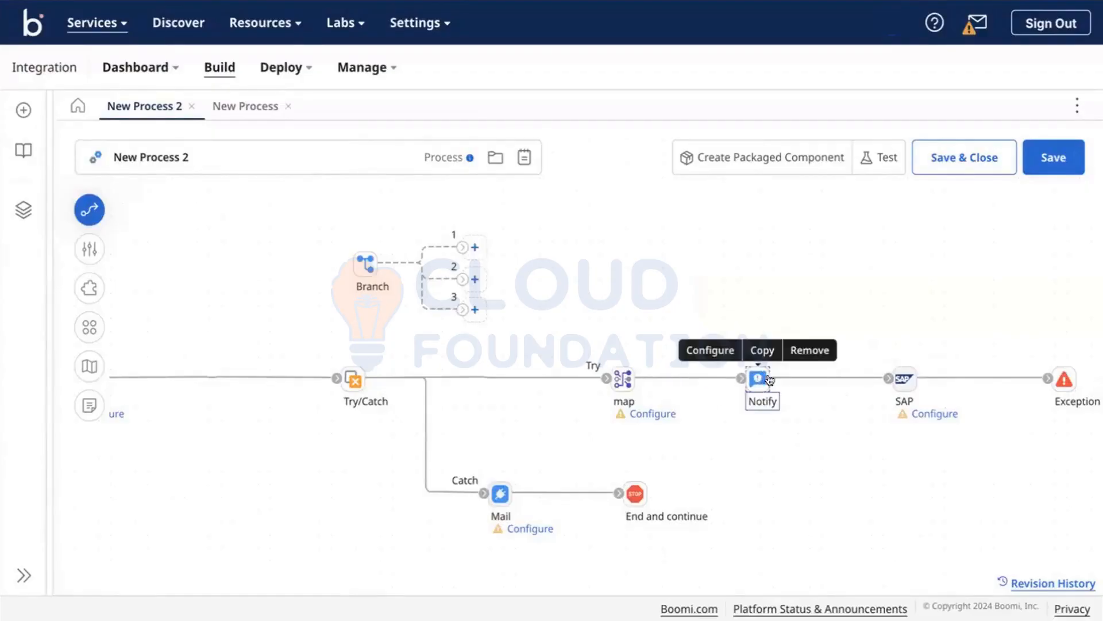
pyautogui.click(749, 375)
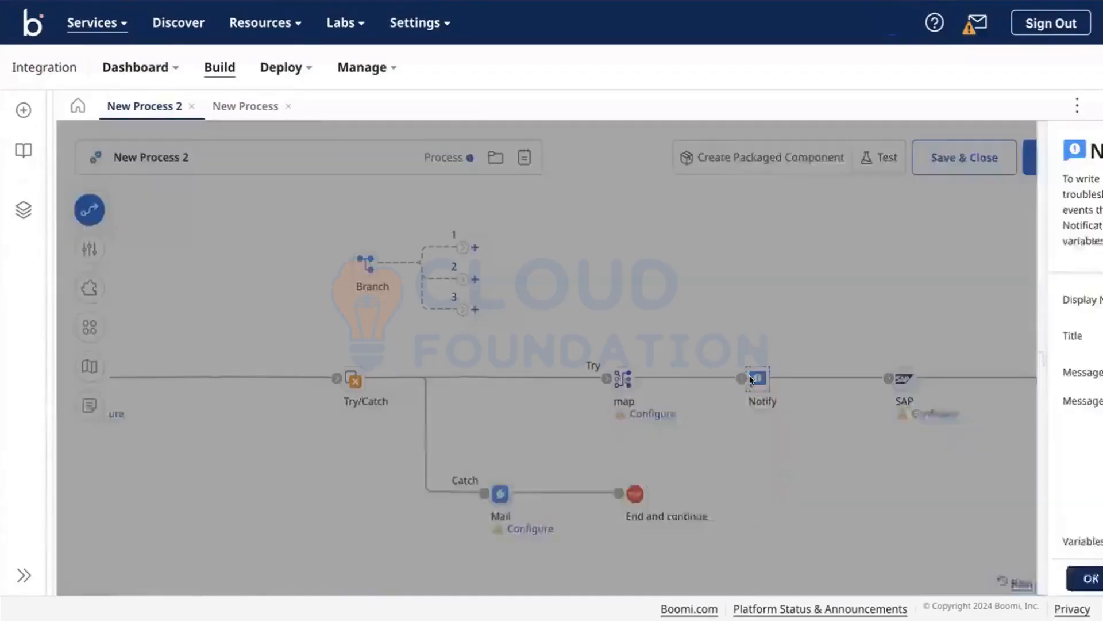
pyautogui.click(614, 314)
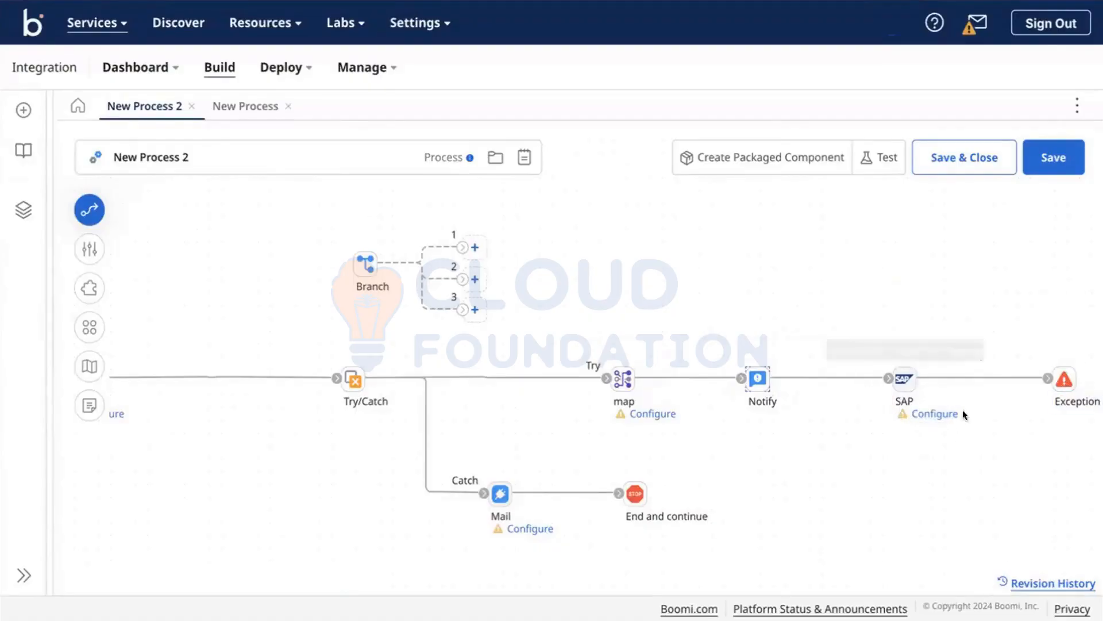
# Step: Configure the Exception step with a Current Data variable and the message {1}
pyautogui.click(1065, 381)
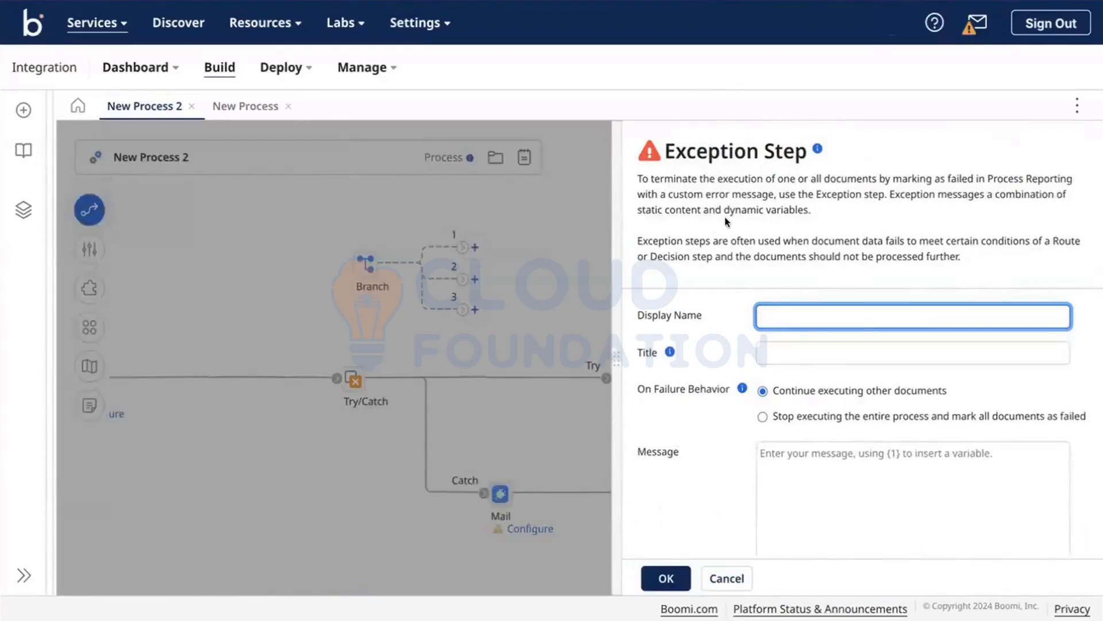
pyautogui.scroll(-1, 725, 218)
pyautogui.scroll(-3, 725, 216)
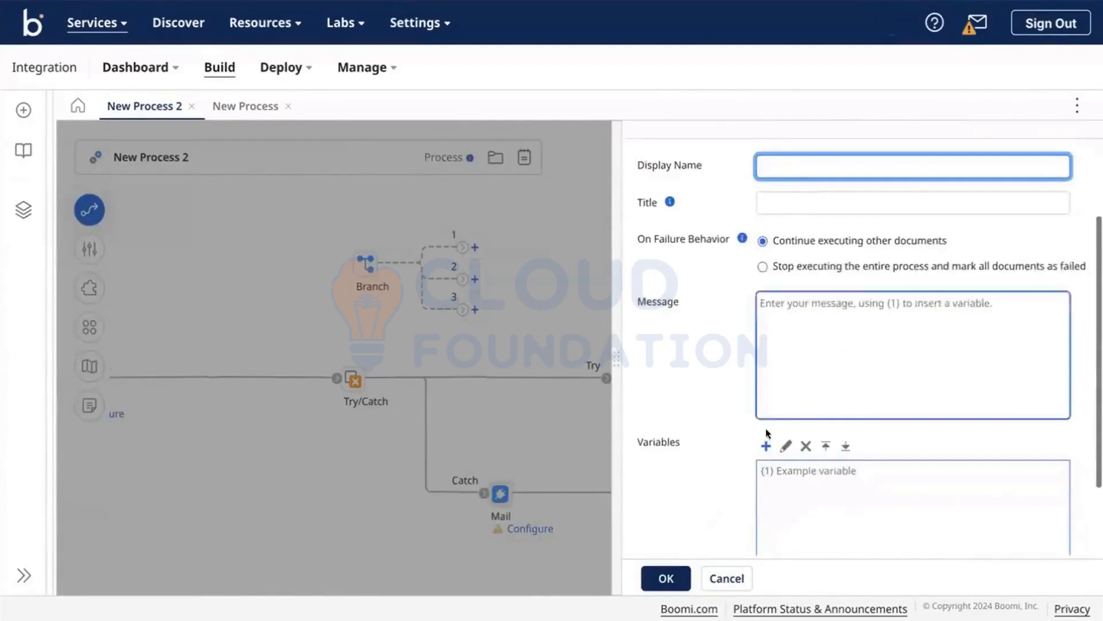
pyautogui.click(765, 442)
pyautogui.click(564, 112)
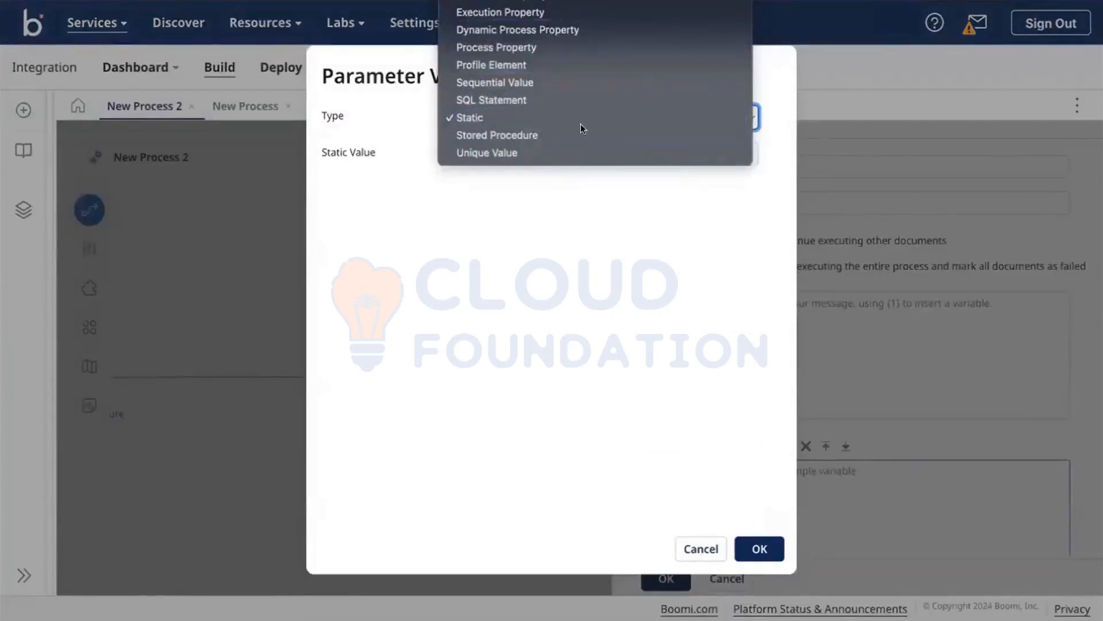
pyautogui.click(574, 2)
pyautogui.click(761, 549)
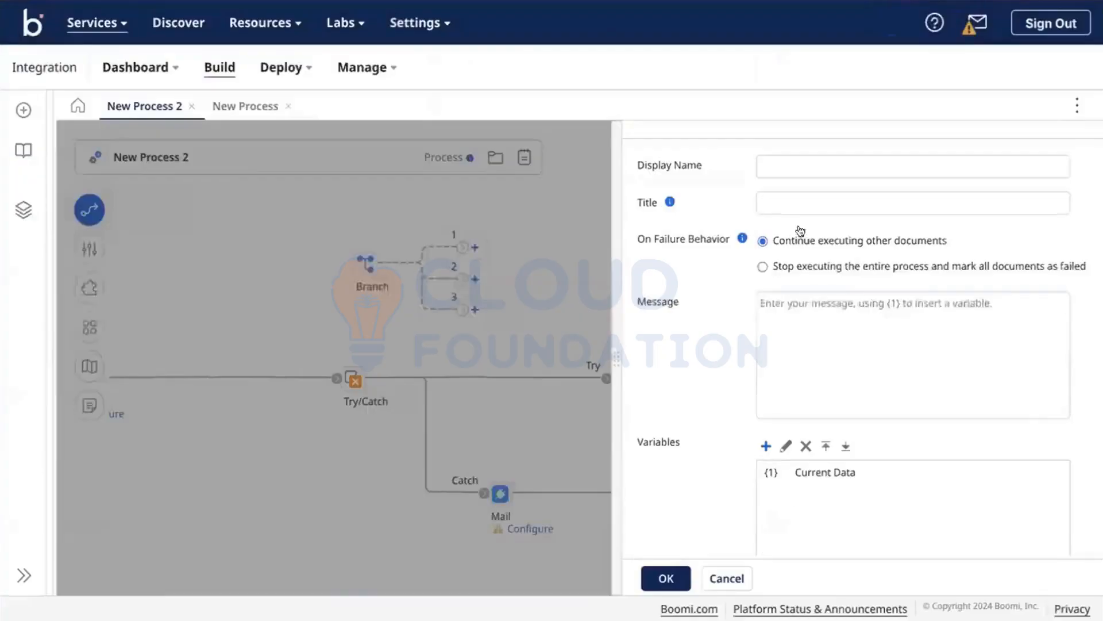
pyautogui.click(873, 342)
pyautogui.write('{1}')
pyautogui.click(666, 578)
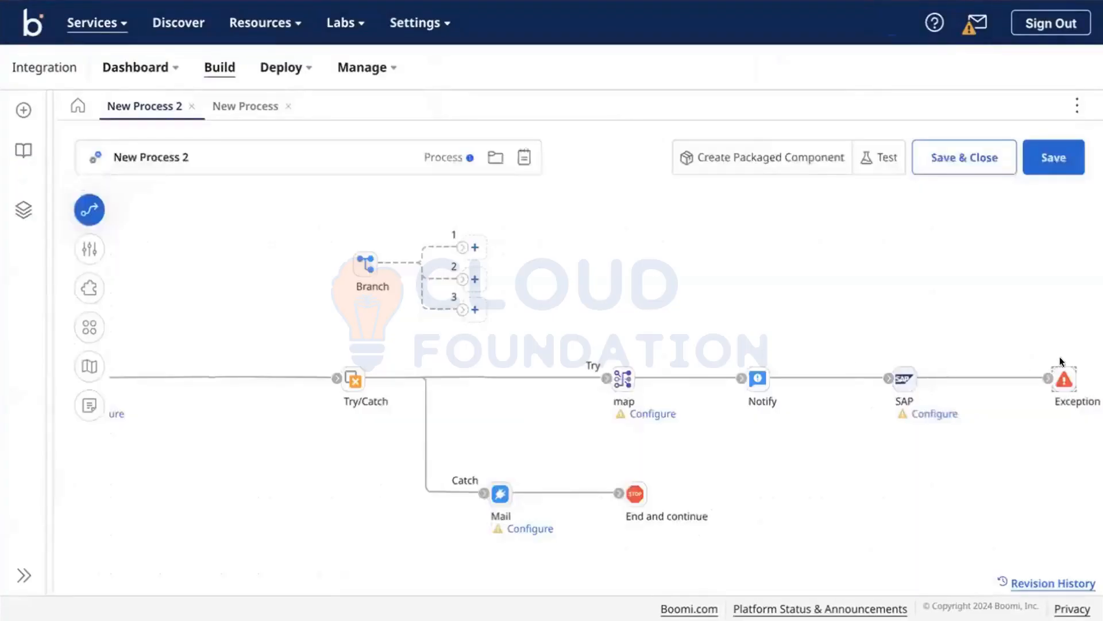
# Step: Trace how an error at map, SAP or Exception passes to the Catch path's Mail and End and continue steps
pyautogui.moveTo(1062, 381)
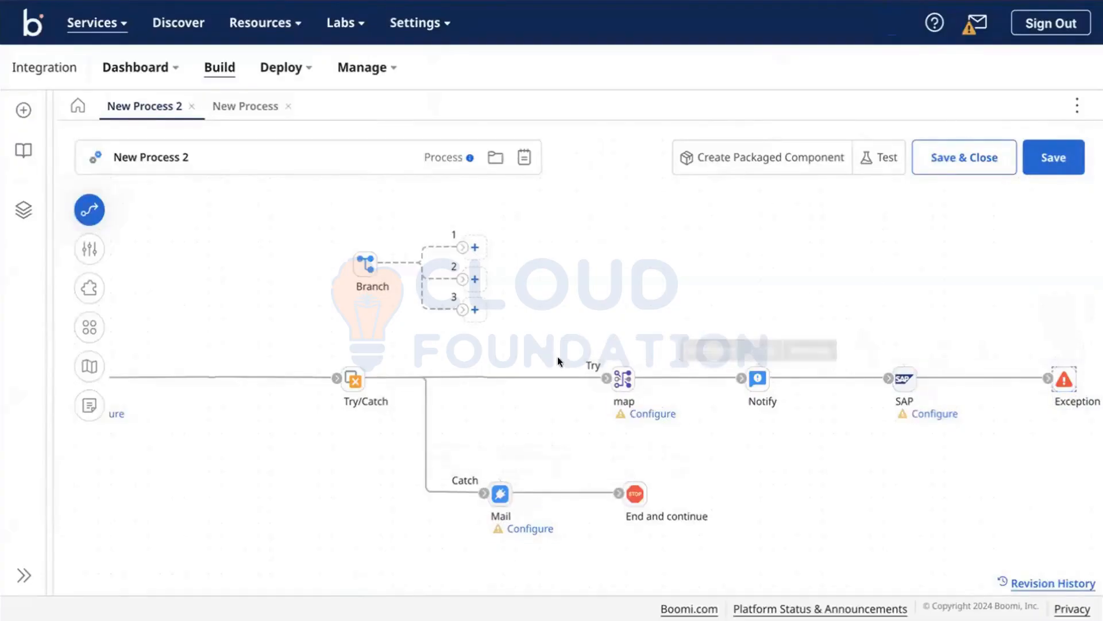
pyautogui.moveTo(639, 401)
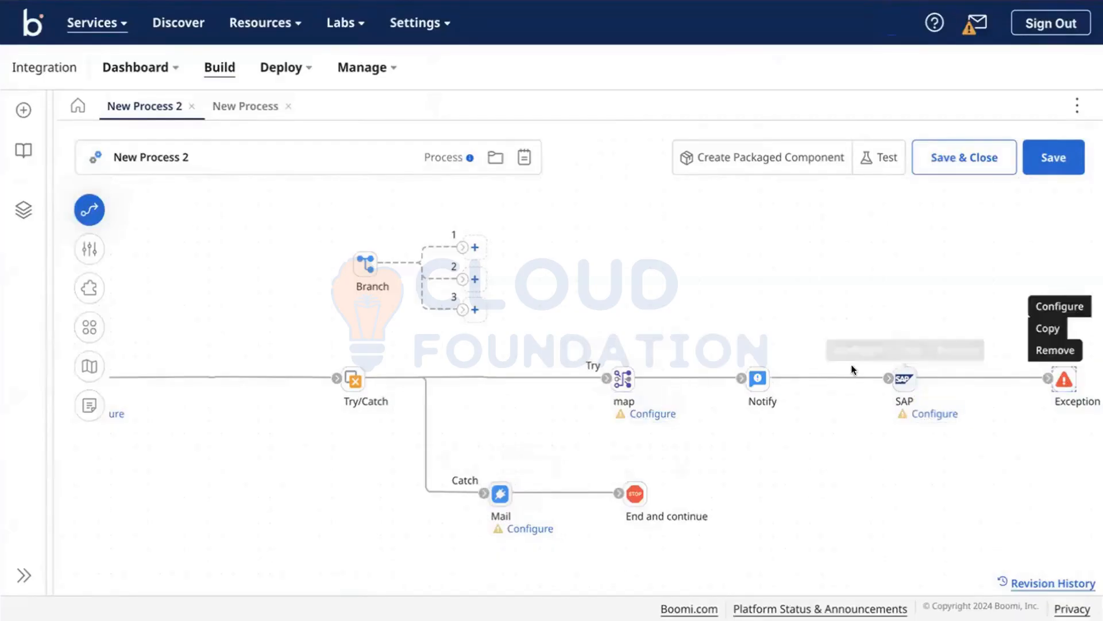
pyautogui.moveTo(905, 351)
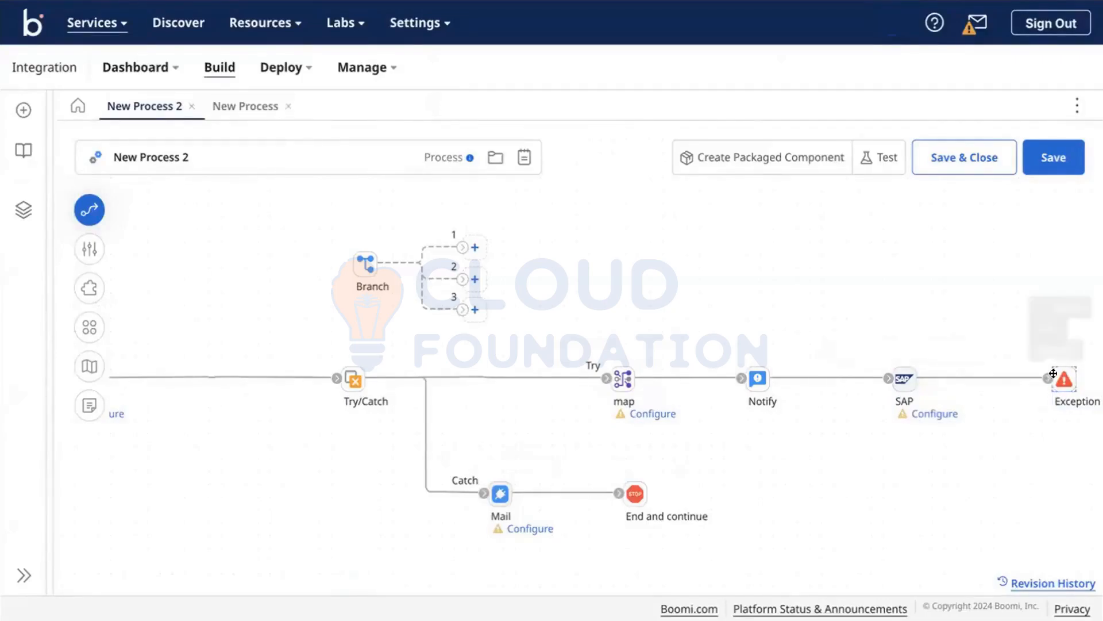
pyautogui.moveTo(644, 509)
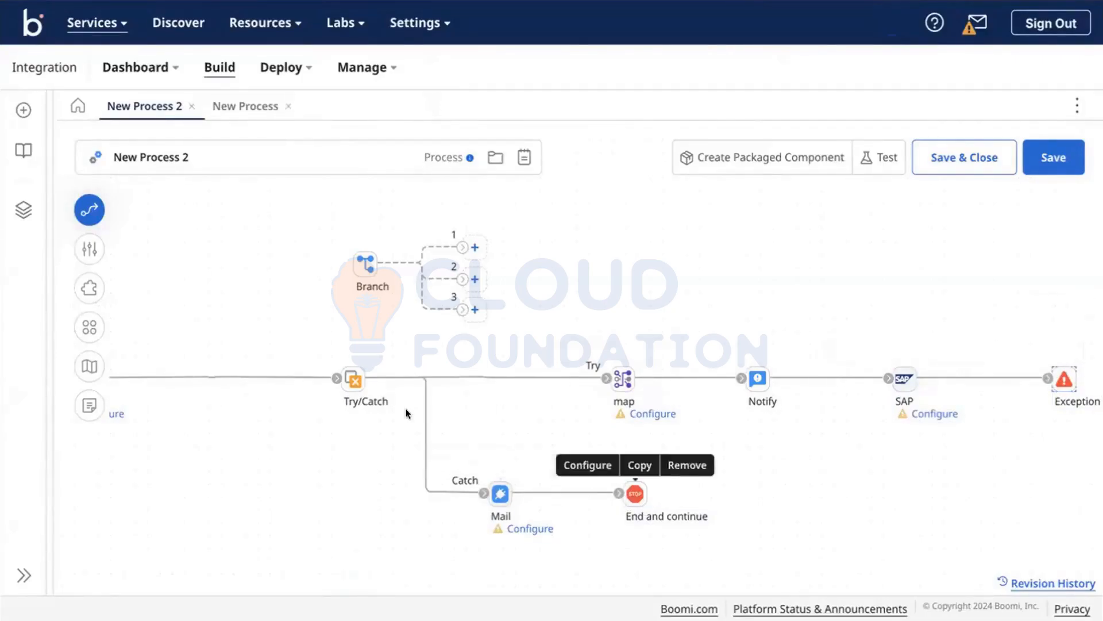
pyautogui.moveTo(900, 381)
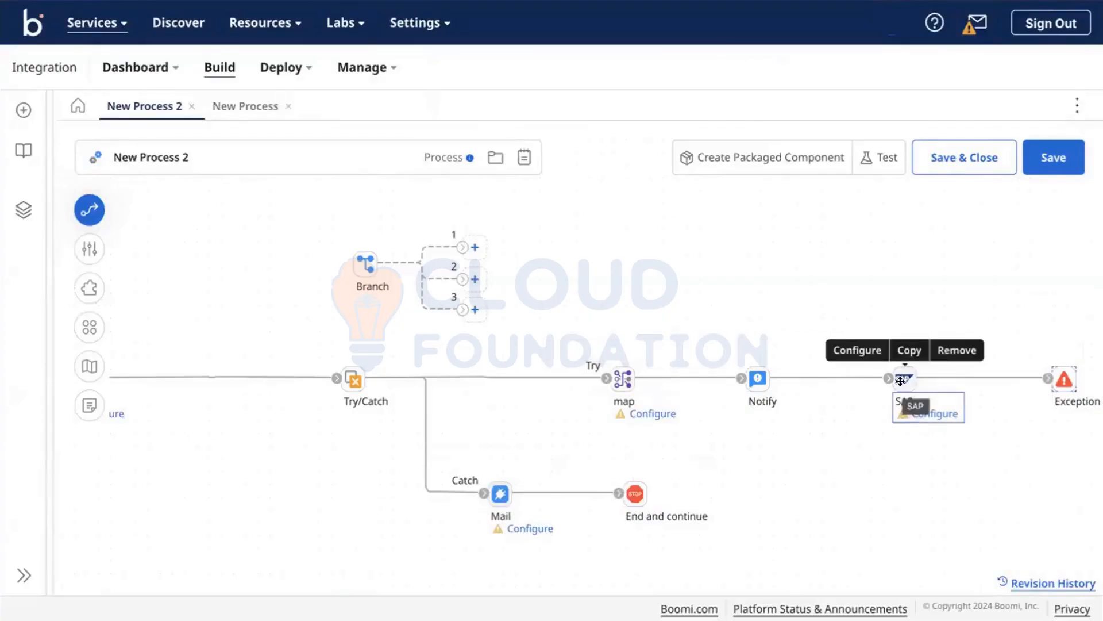
pyautogui.moveTo(500, 493)
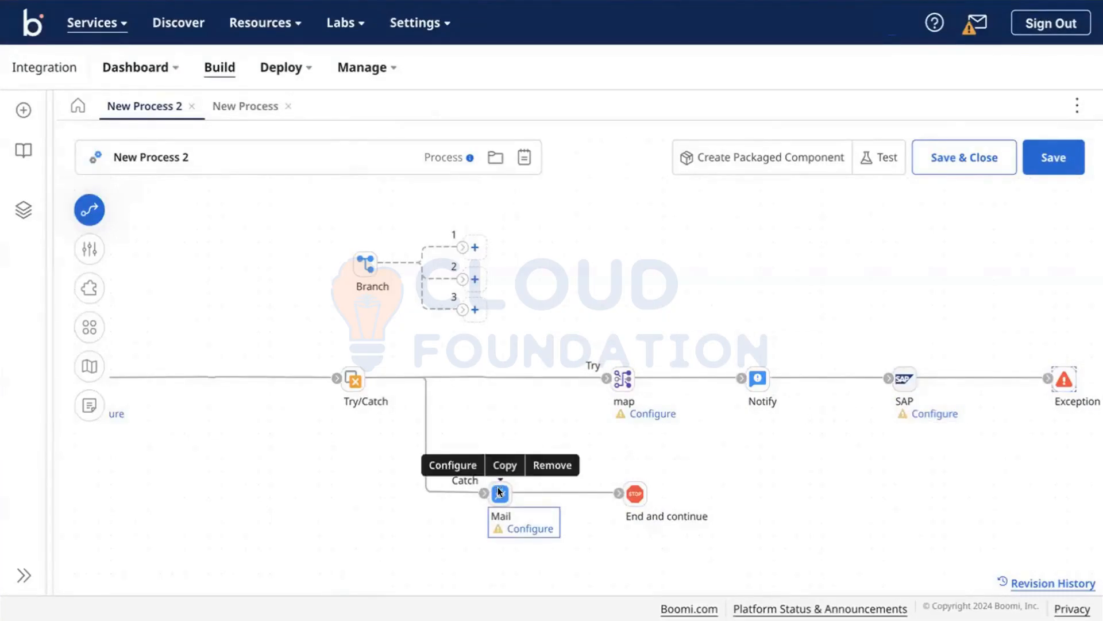
pyautogui.click(479, 457)
pyautogui.press('Escape')
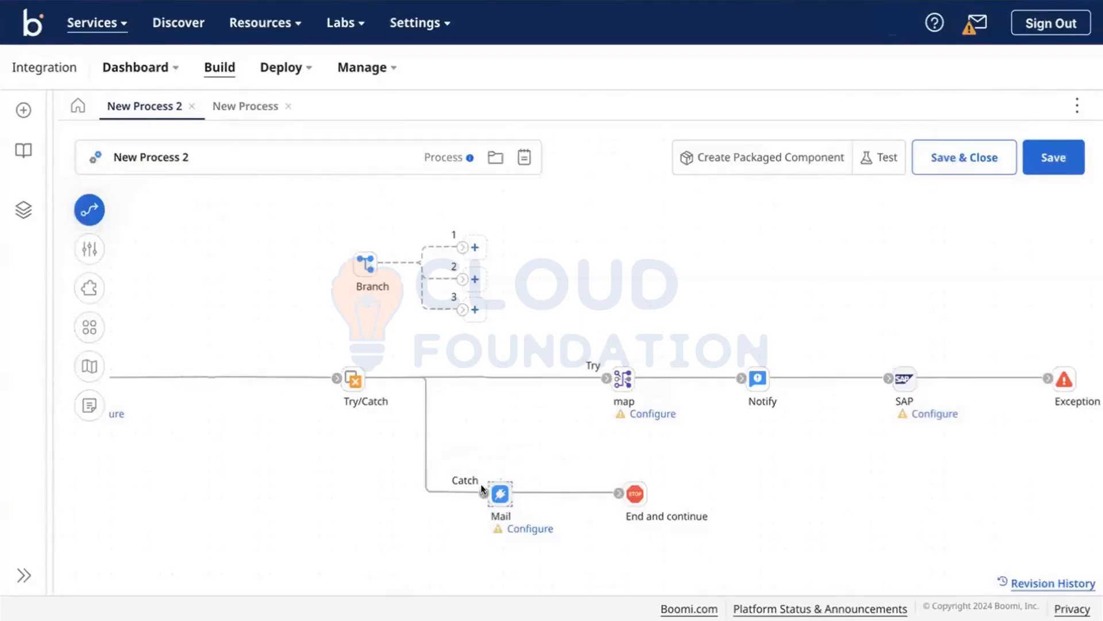
# Step: Detach the Catch path from Mail and move the Notify step from the Try path to just before Mail on the Catch path
pyautogui.moveTo(484, 493); pyautogui.dragTo(443, 490)
pyautogui.moveTo(754, 372)
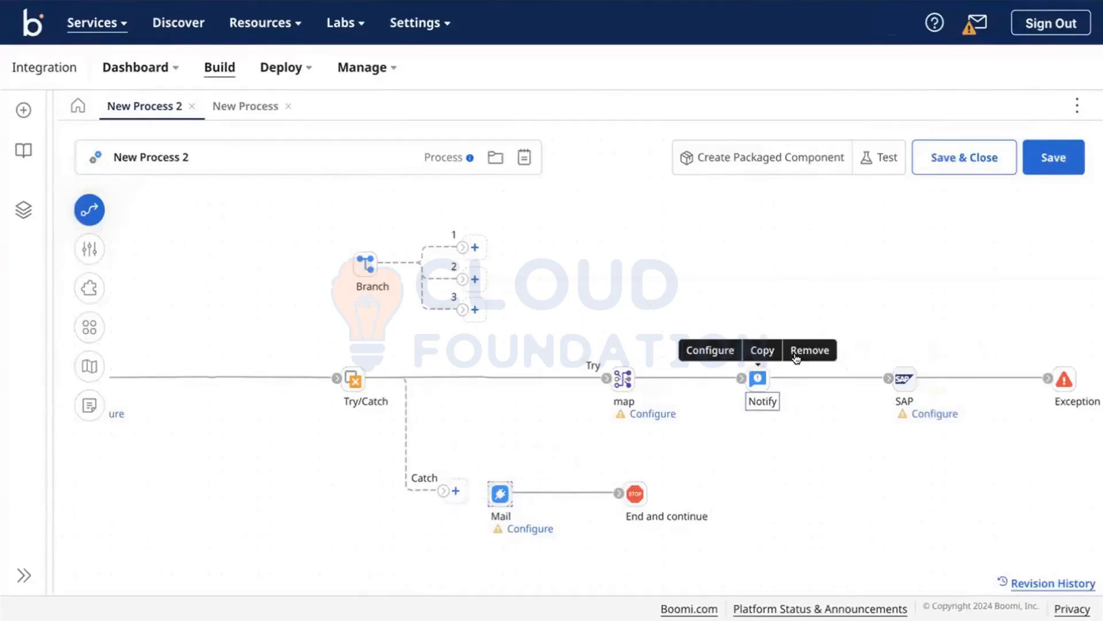
pyautogui.moveTo(741, 378); pyautogui.dragTo(751, 351)
pyautogui.moveTo(866, 376); pyautogui.dragTo(866, 377)
pyautogui.moveTo(749, 377)
pyautogui.moveTo(500, 446); pyautogui.dragTo(451, 493)
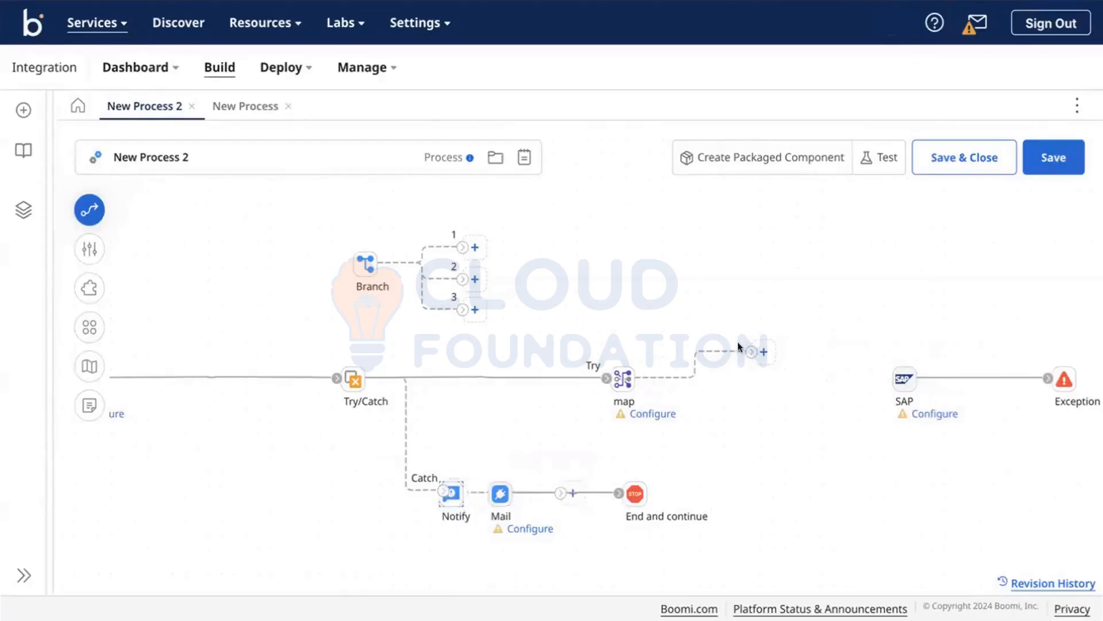
# Step: Connect map directly to SAP, and link the Catch path through Notify to Mail
pyautogui.moveTo(753, 351); pyautogui.dragTo(905, 374)
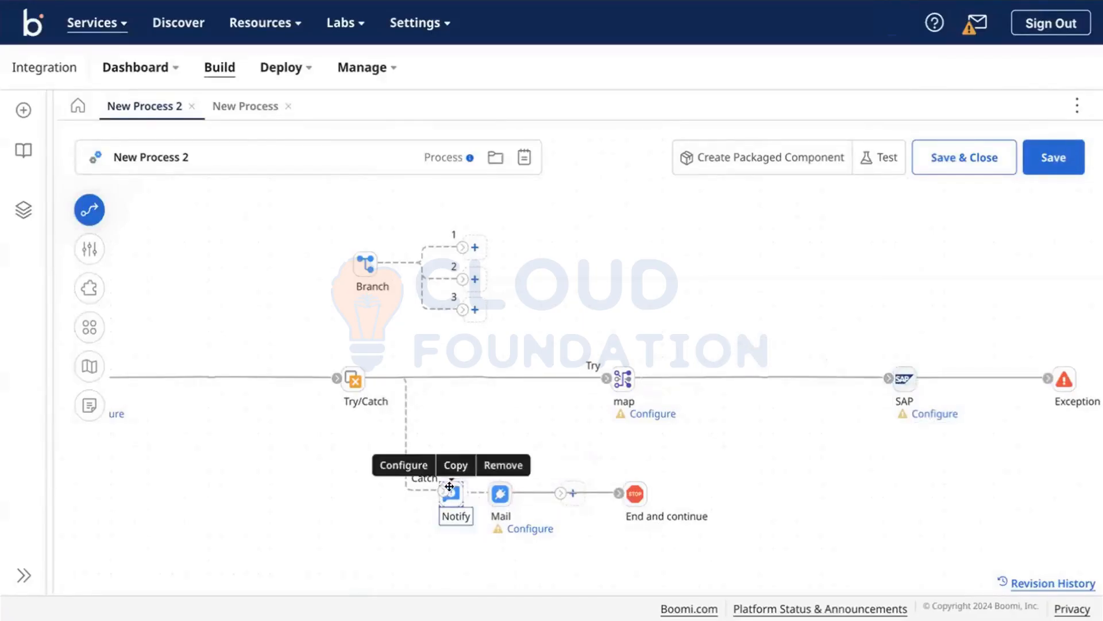
pyautogui.moveTo(437, 488); pyautogui.dragTo(452, 492)
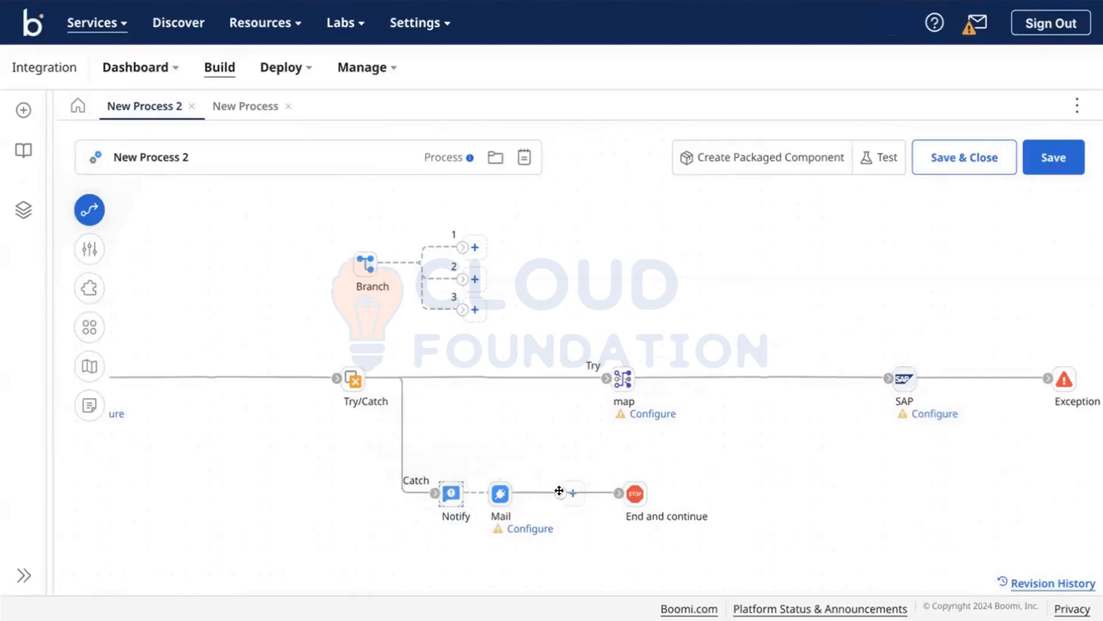
pyautogui.moveTo(492, 489)
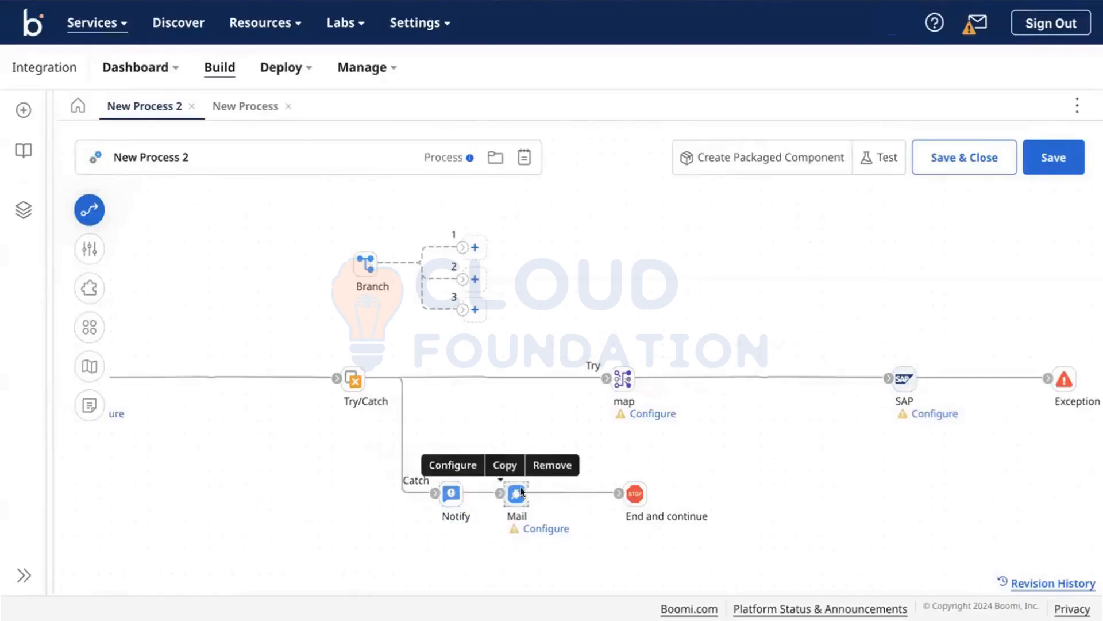
# Step: In the Notify step's settings, remove the Date/Time variable and change the message to "Employee - ID : {1}"
pyautogui.click(452, 493)
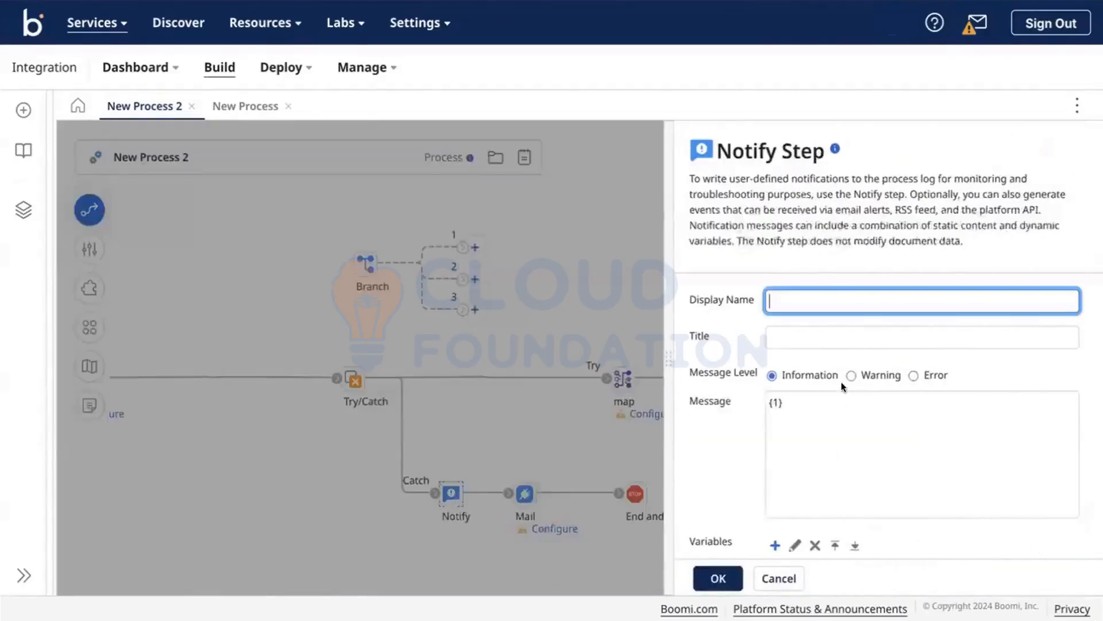
pyautogui.scroll(-2, 816, 419)
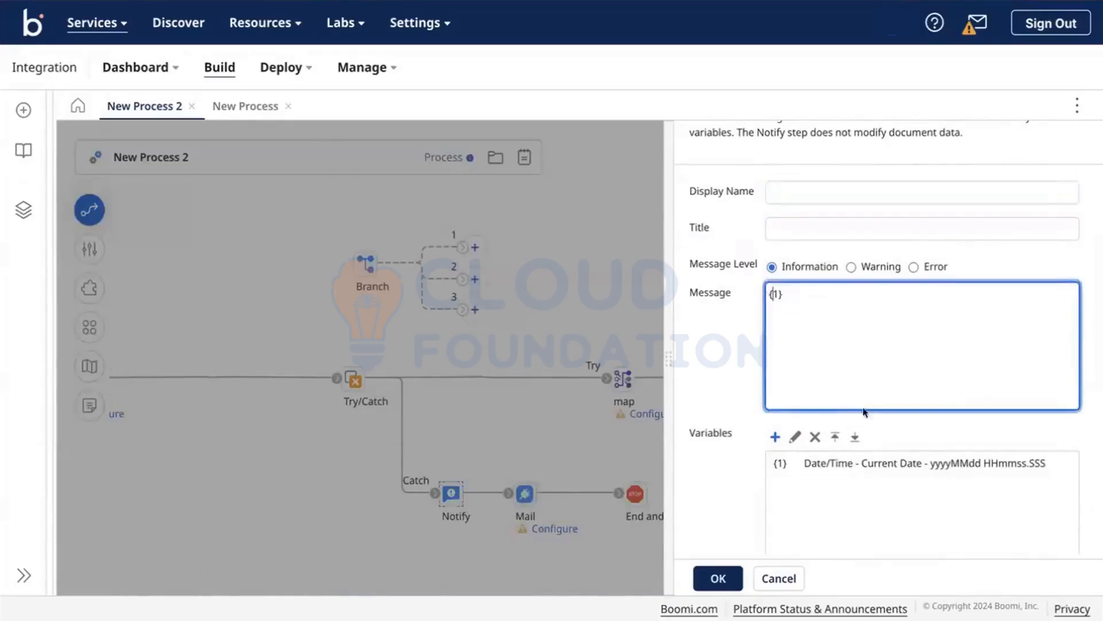
pyautogui.click(855, 463)
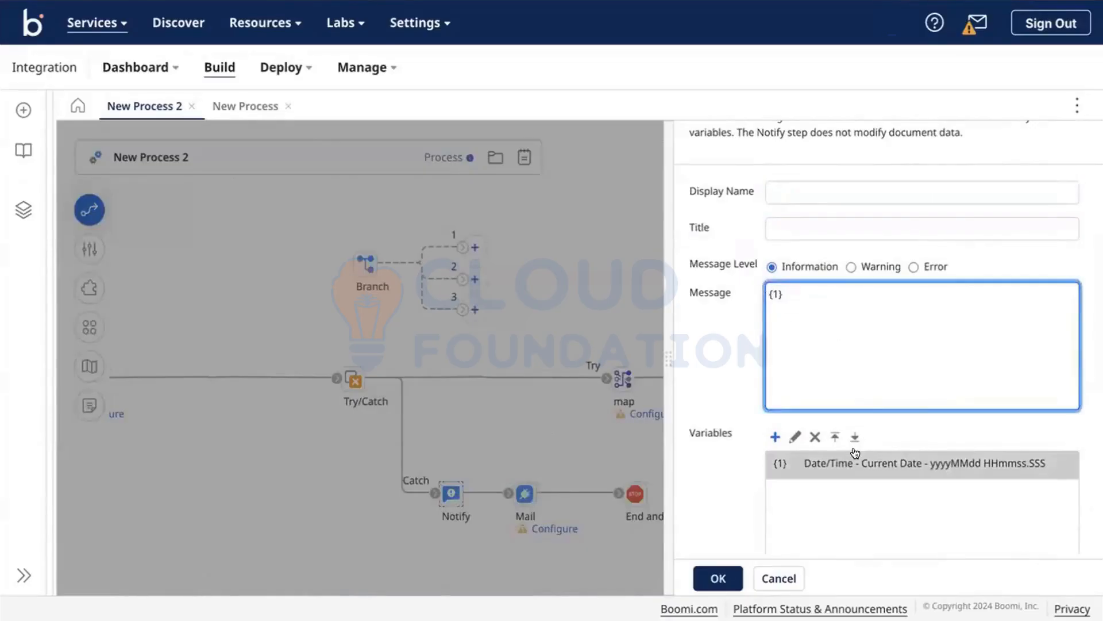
pyautogui.click(815, 436)
pyautogui.click(669, 350)
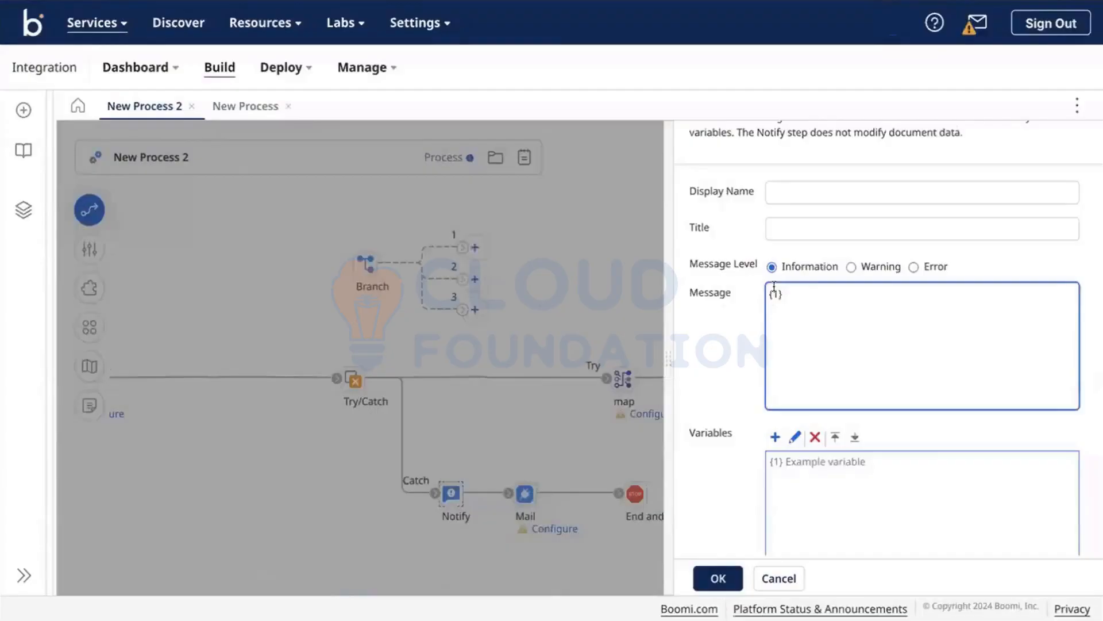
pyautogui.click(774, 287)
pyautogui.write('Employee ')
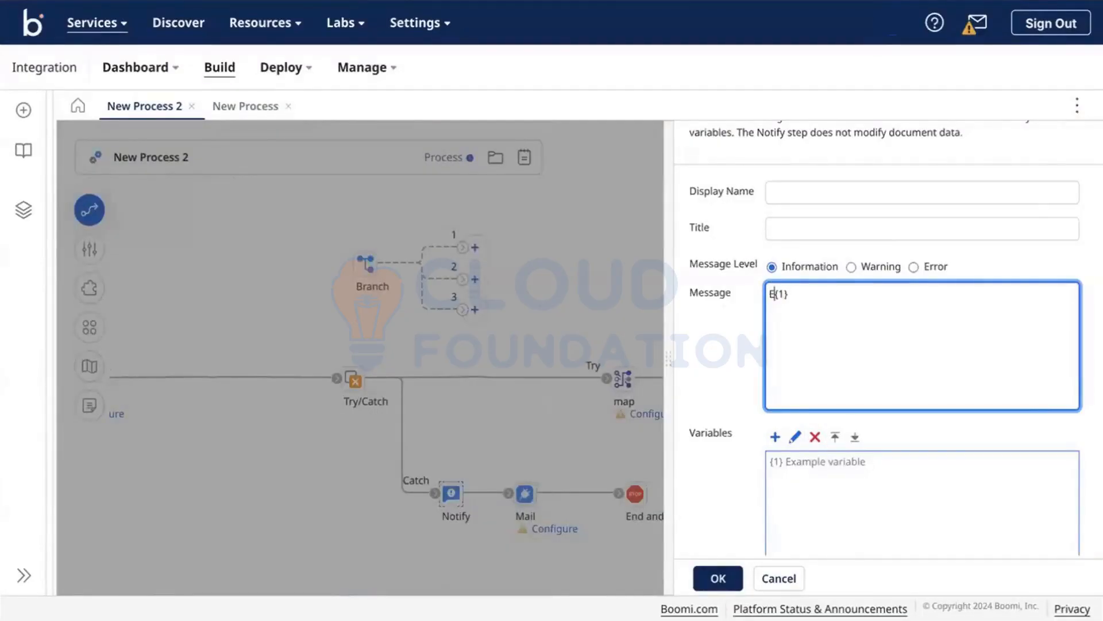
pyautogui.write('- ID :')
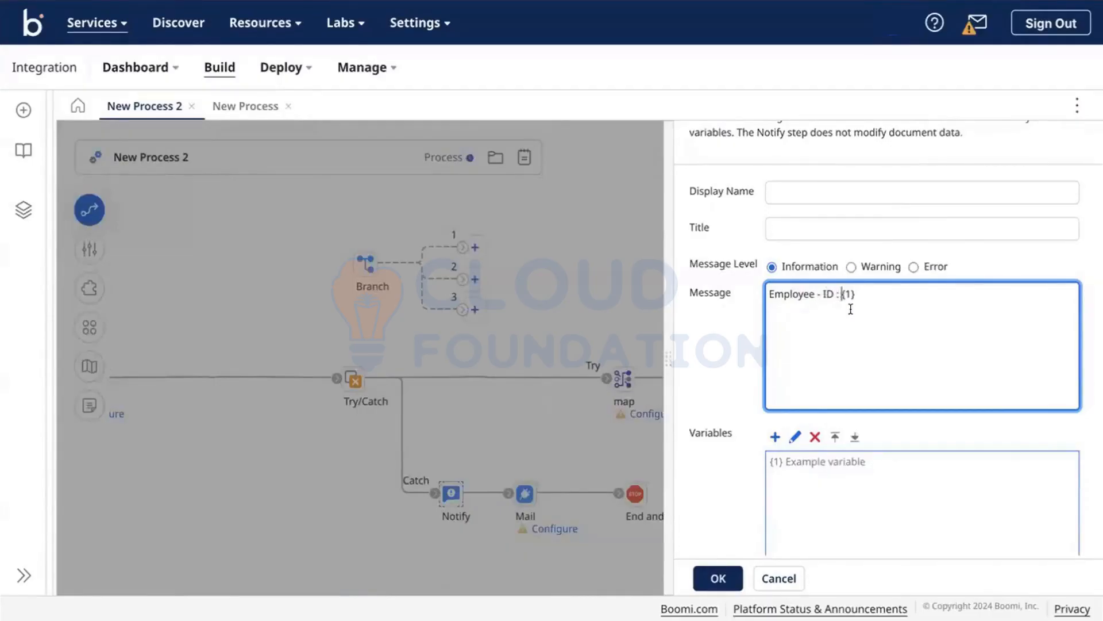
# Step: Add a Profile Element variable to Notify using the employee id element of Boomi HR - Employee Info Profile
pyautogui.click(775, 437)
pyautogui.click(518, 104)
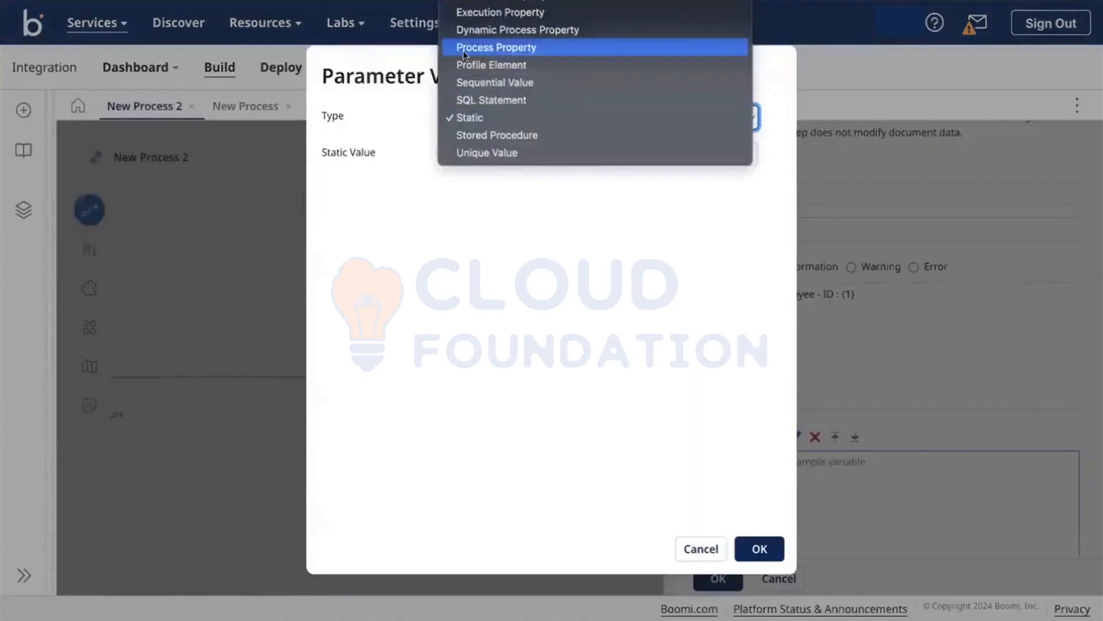
pyautogui.click(467, 65)
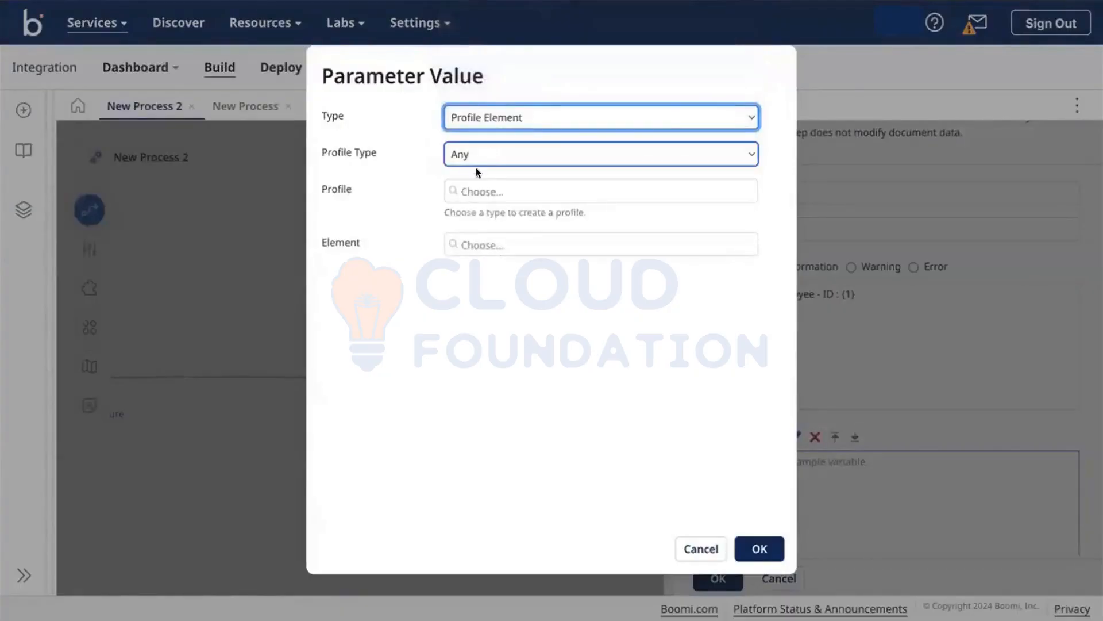
pyautogui.click(463, 195)
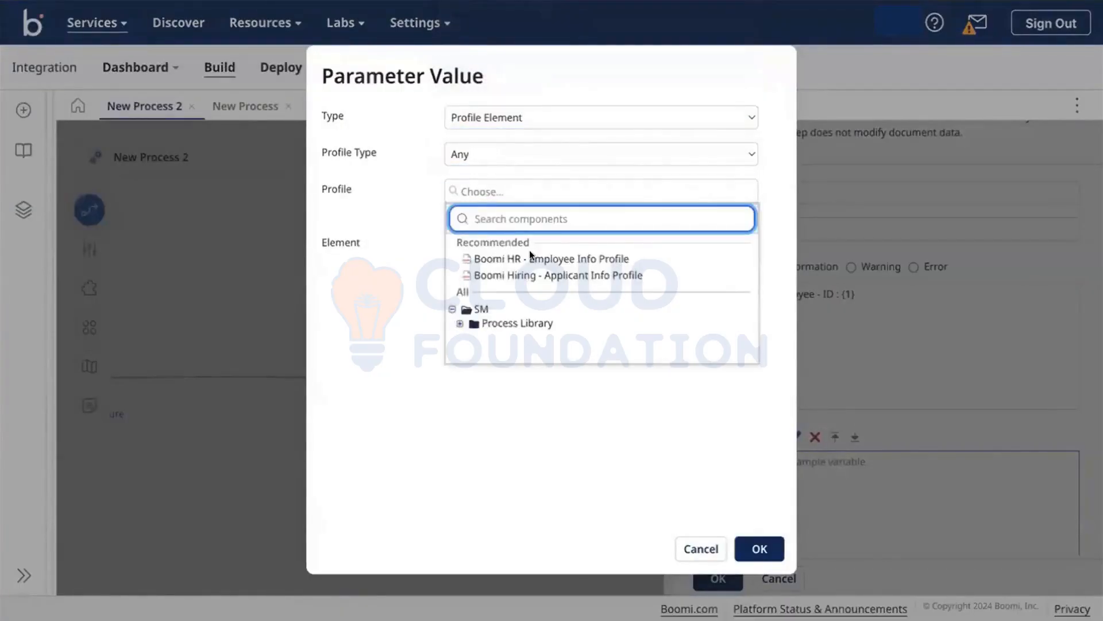
pyautogui.click(555, 257)
pyautogui.click(518, 249)
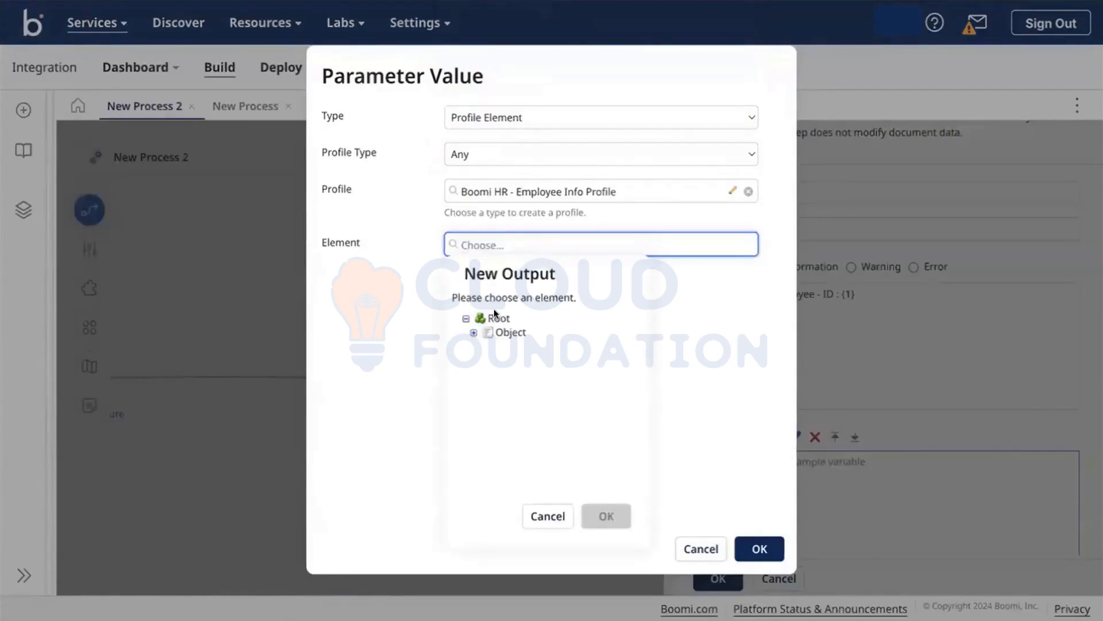
pyautogui.click(474, 332)
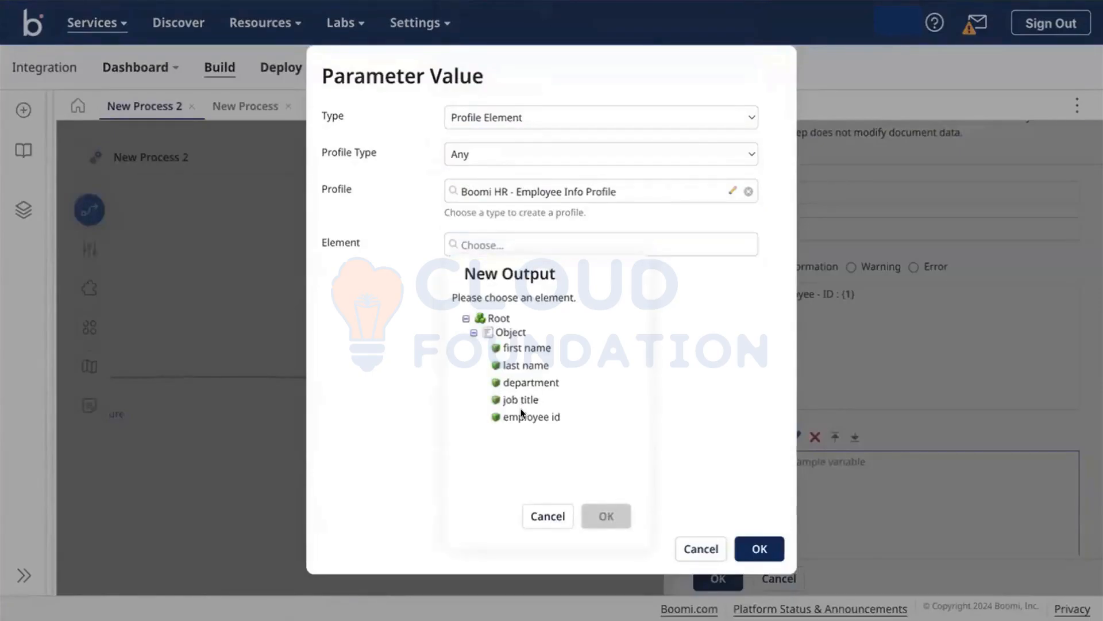
pyautogui.click(523, 415)
pyautogui.click(604, 515)
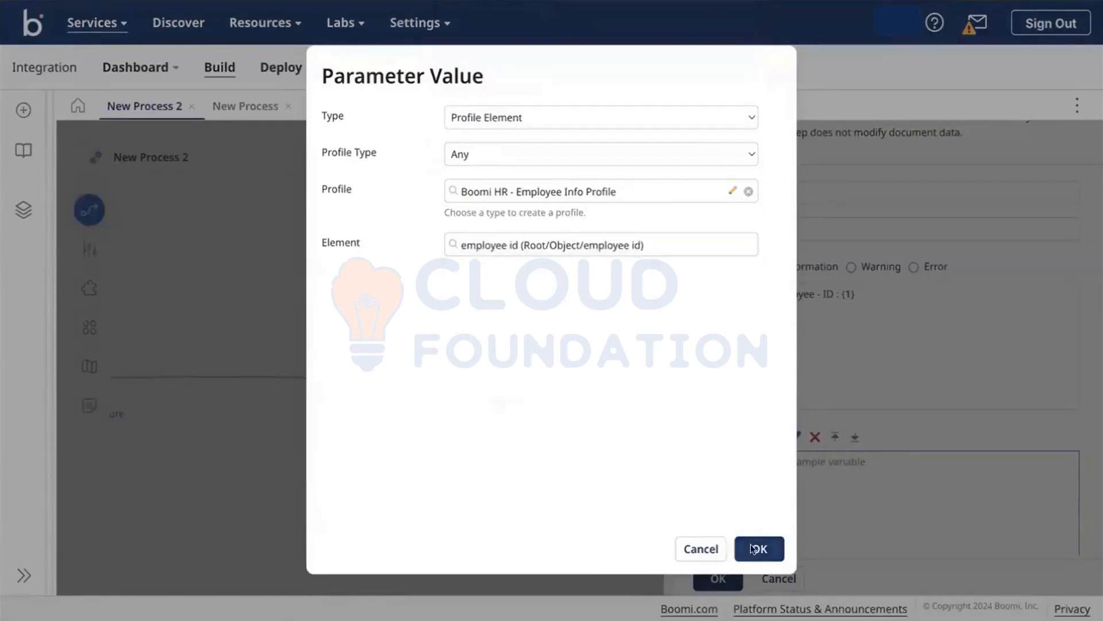
pyautogui.click(753, 548)
# Step: Set the Notify message level to Error and append "failed for this reason - {2}" to the message
pyautogui.click(878, 294)
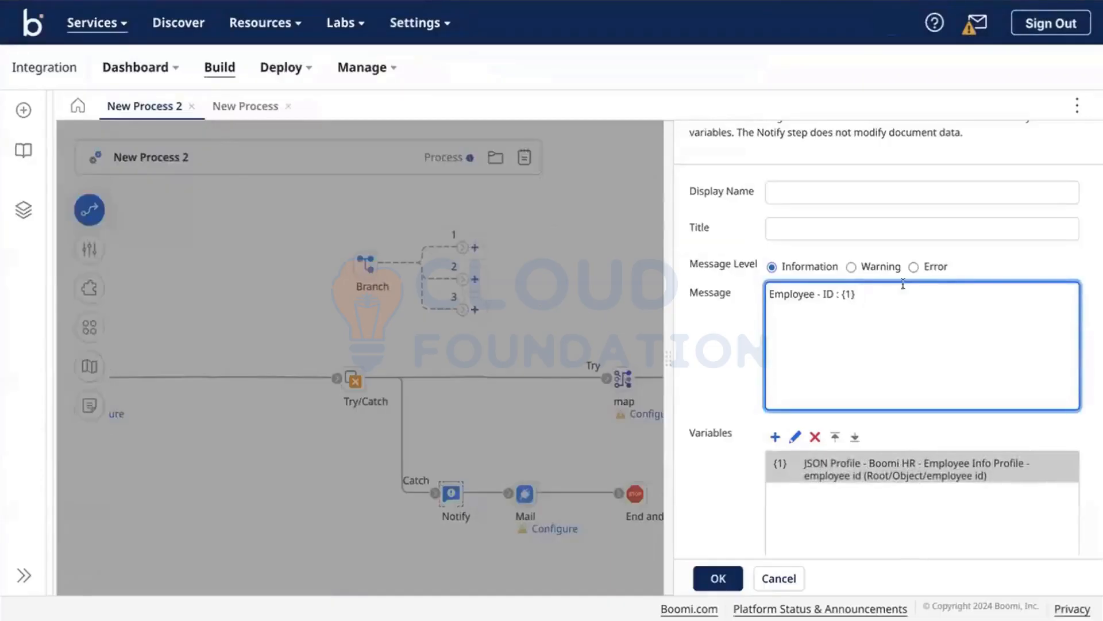
pyautogui.click(914, 267)
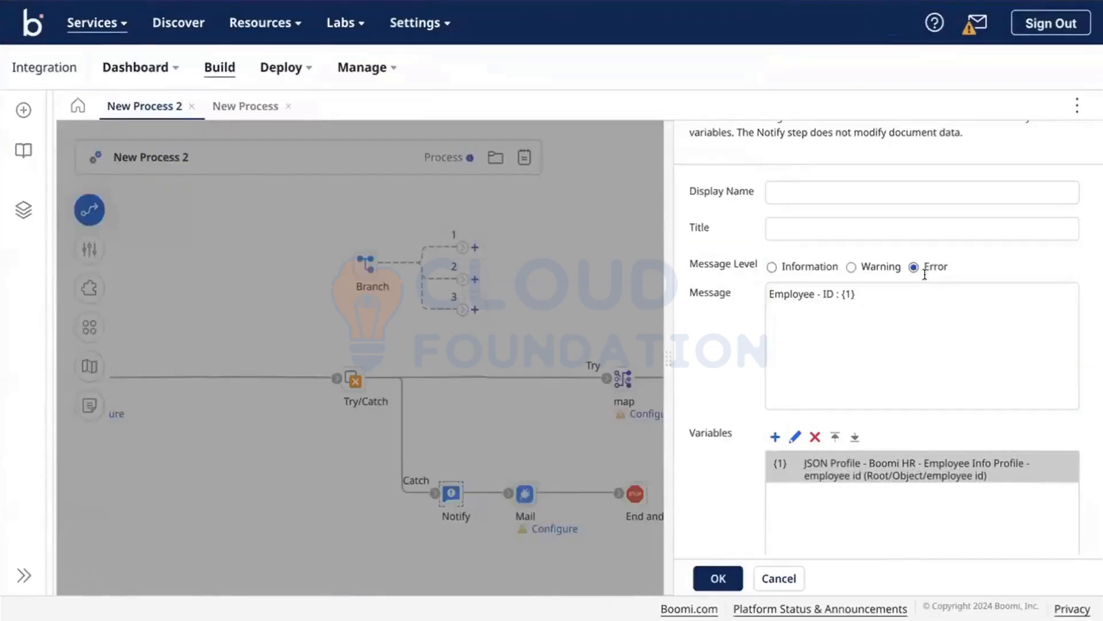
pyautogui.click(922, 308)
pyautogui.write('failed ')
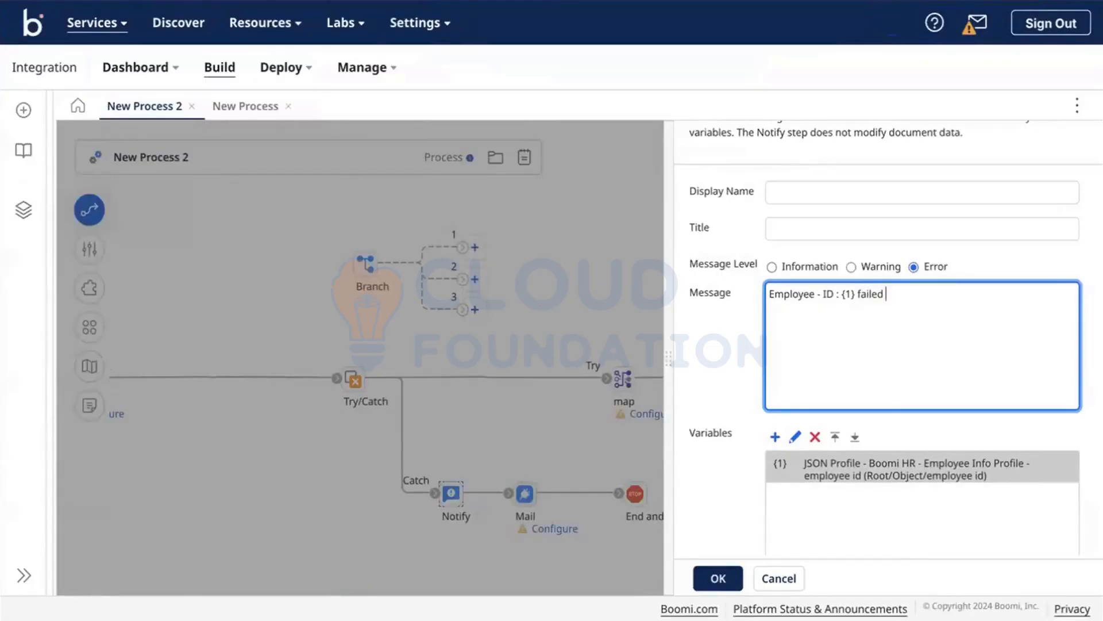
pyautogui.write('for this reason - {2')
# Step: Add a Current Data variable as {2} and save the Notify step's settings
pyautogui.click(775, 436)
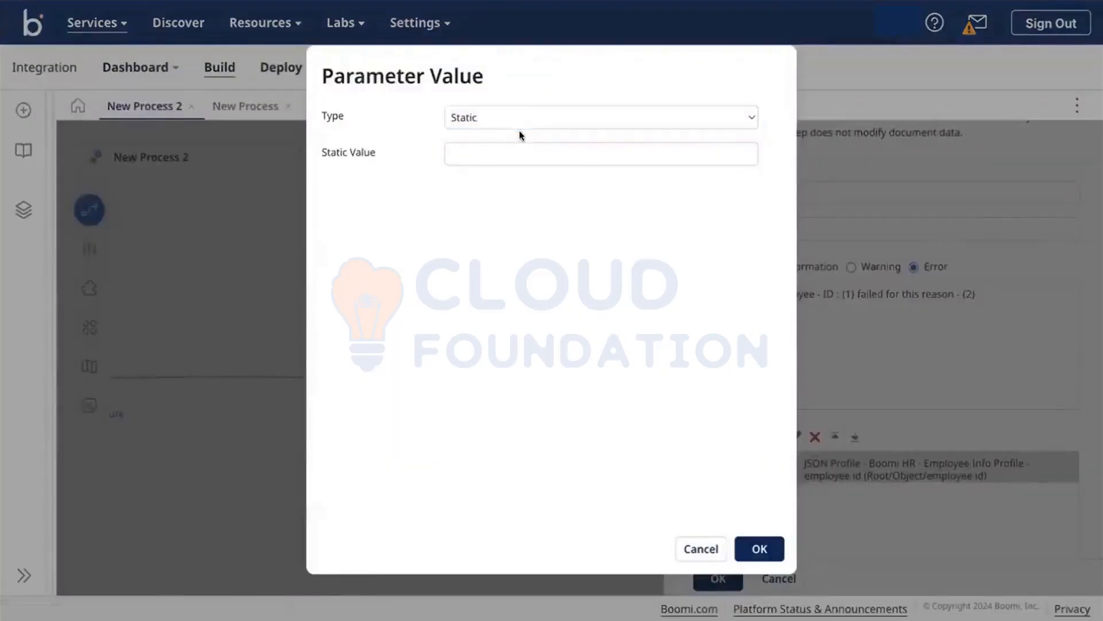
pyautogui.click(491, 113)
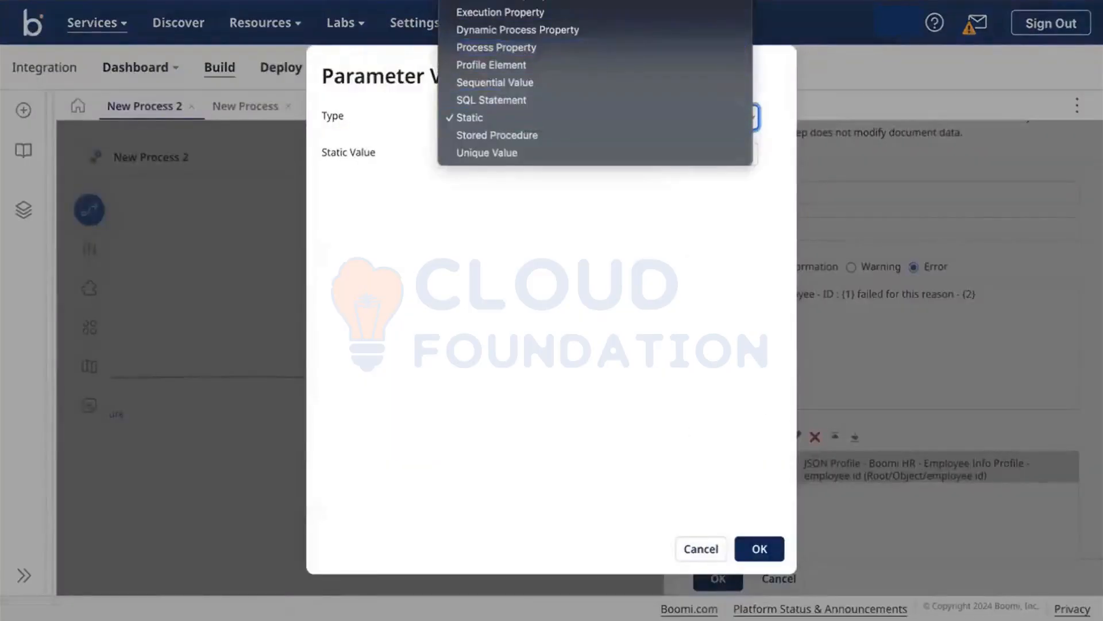
pyautogui.click(488, 1)
pyautogui.click(754, 544)
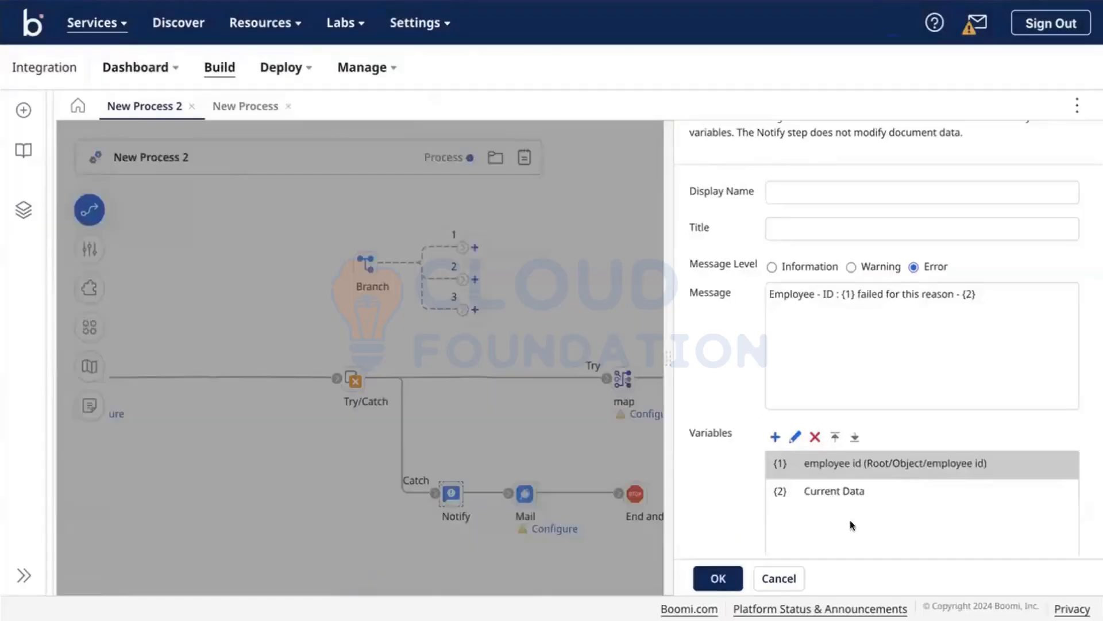
pyautogui.click(997, 322)
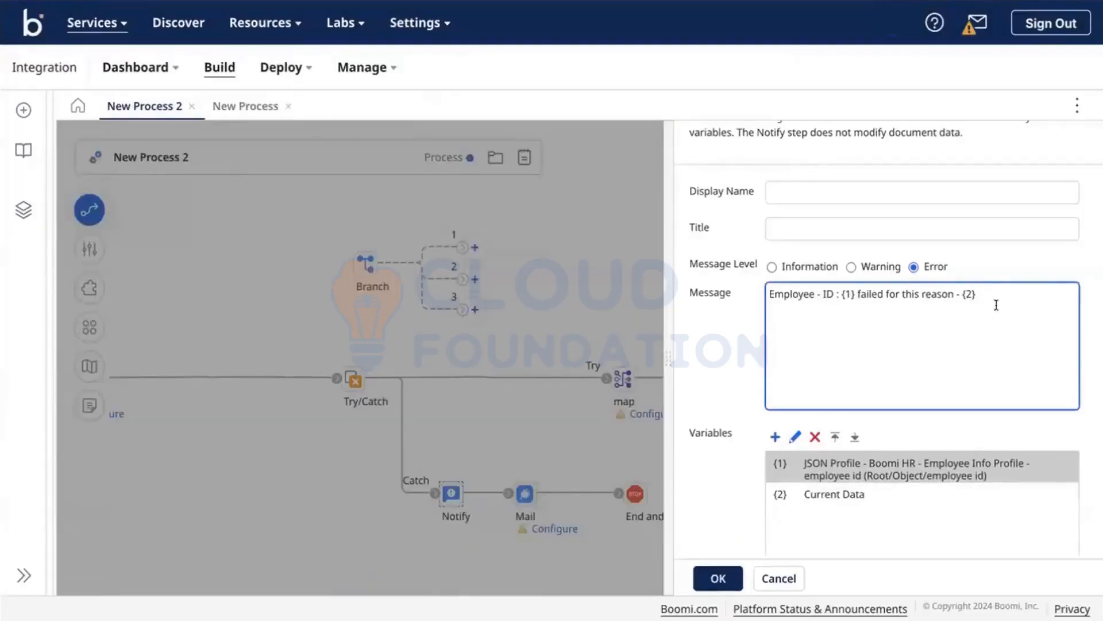
pyautogui.click(705, 574)
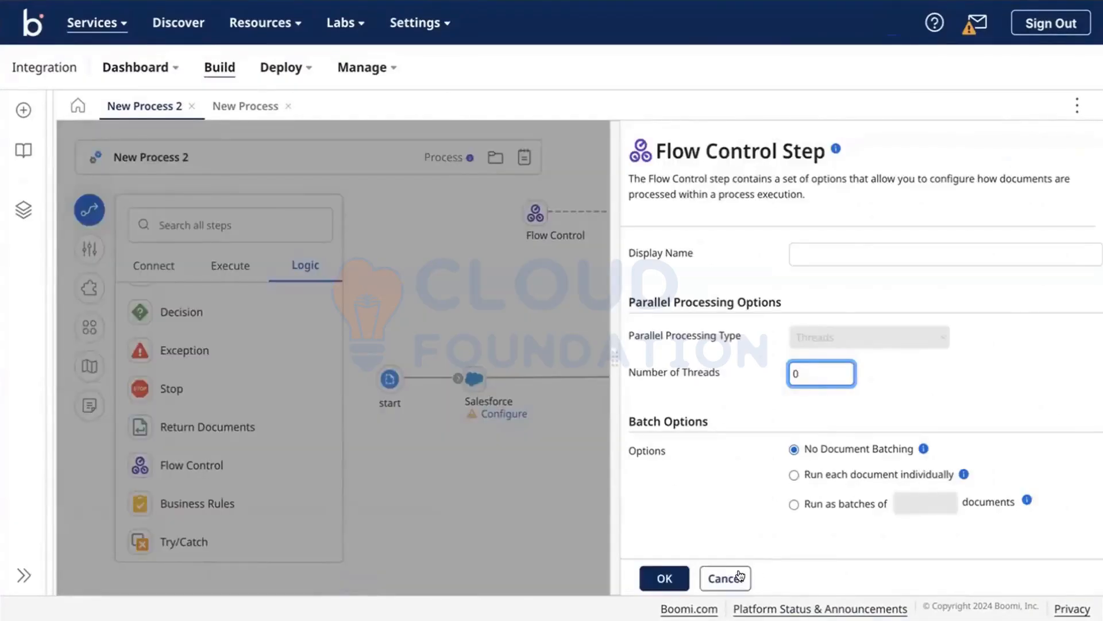
# Step: Close the Flow Control settings without saving and spread out the ends of Branch paths 1 and 2
pyautogui.click(726, 577)
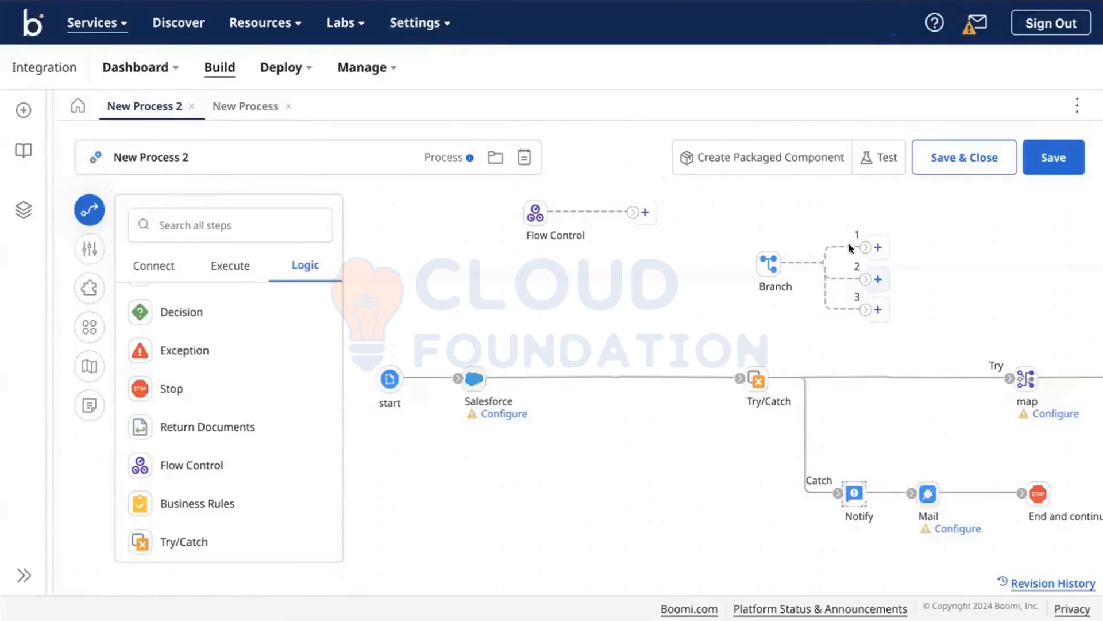
pyautogui.moveTo(855, 247); pyautogui.dragTo(878, 233)
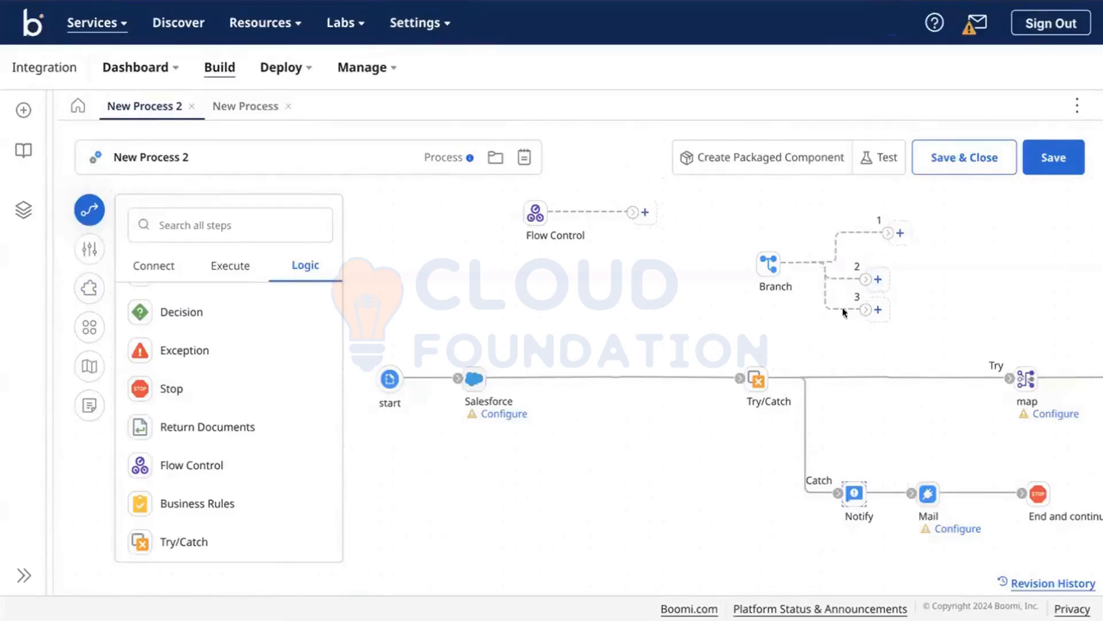
pyautogui.moveTo(859, 278); pyautogui.dragTo(938, 272)
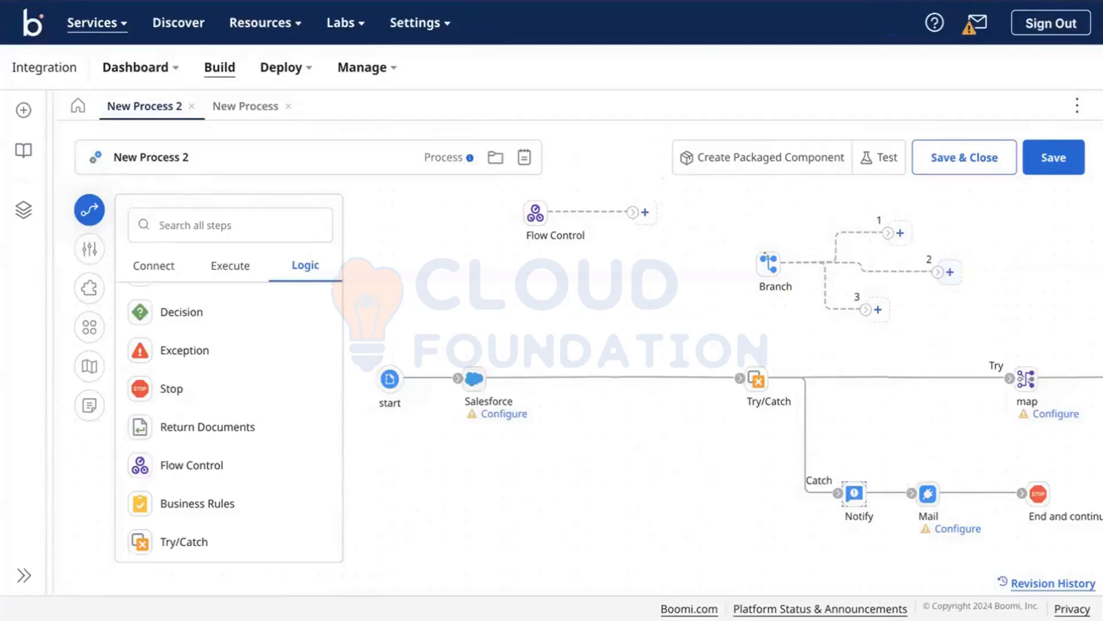
# Step: Set the Branch step's number of branches to 4 and nudge the end of path 4 outward
pyautogui.click(765, 256)
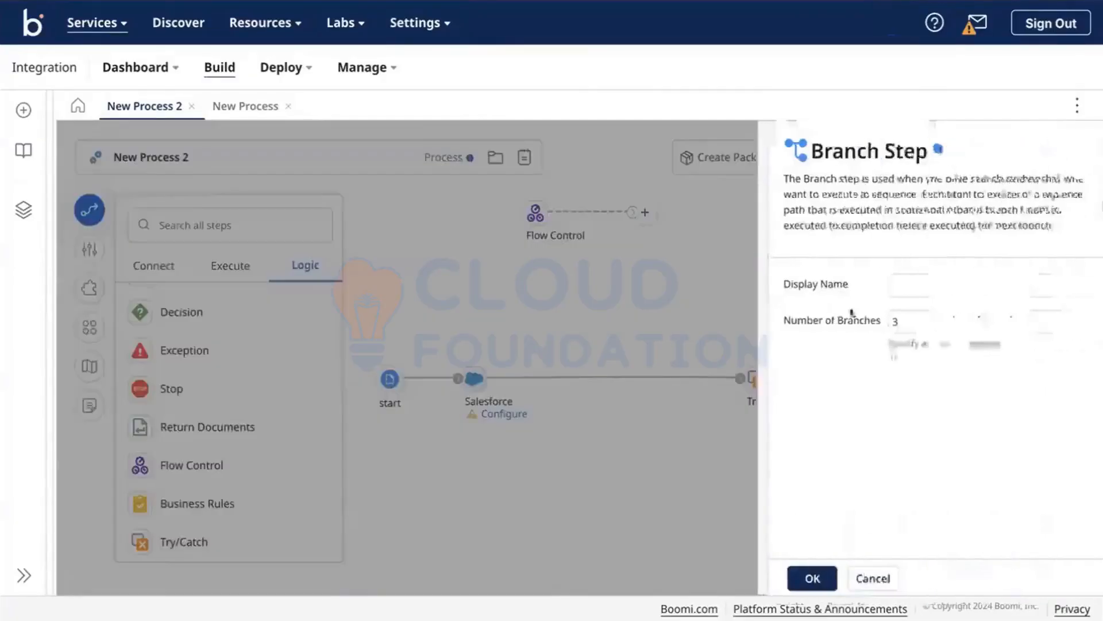
pyautogui.click(887, 316)
pyautogui.press('BackSpace')
pyautogui.write('4')
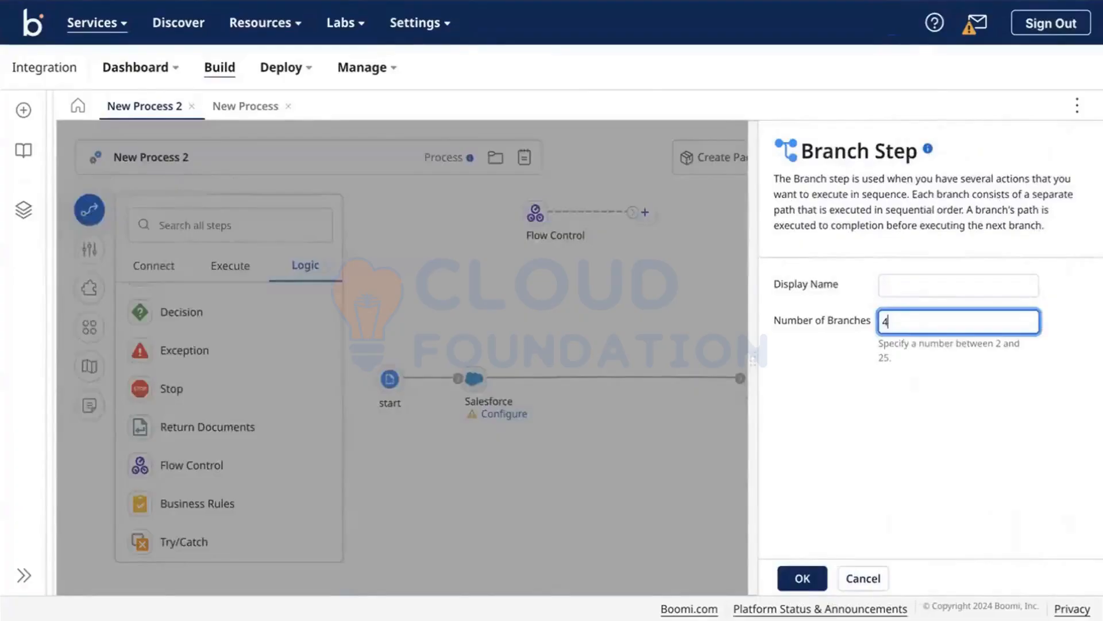
pyautogui.click(801, 578)
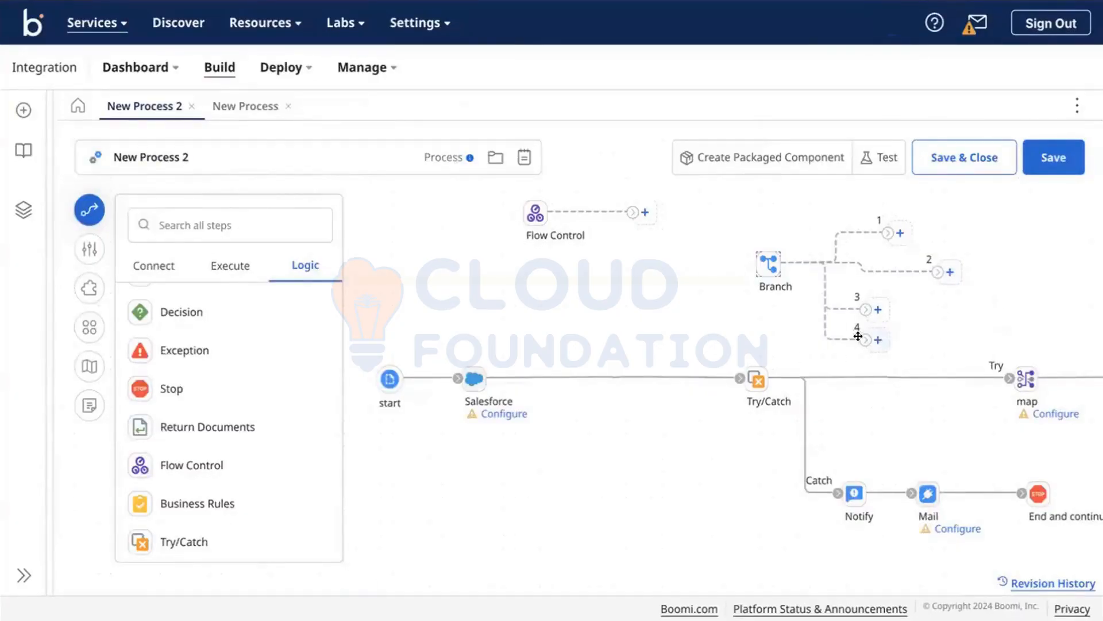
pyautogui.moveTo(861, 339); pyautogui.dragTo(869, 342)
pyautogui.click(778, 281)
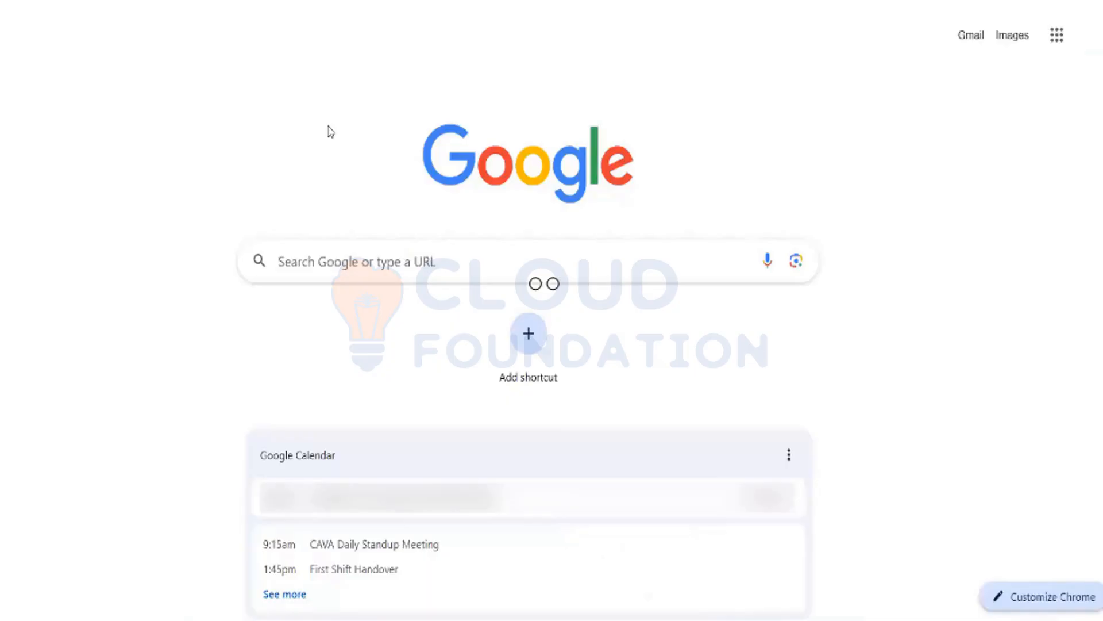
# Step: Open the site platform.boomi.com in the browser
pyautogui.write('pal')
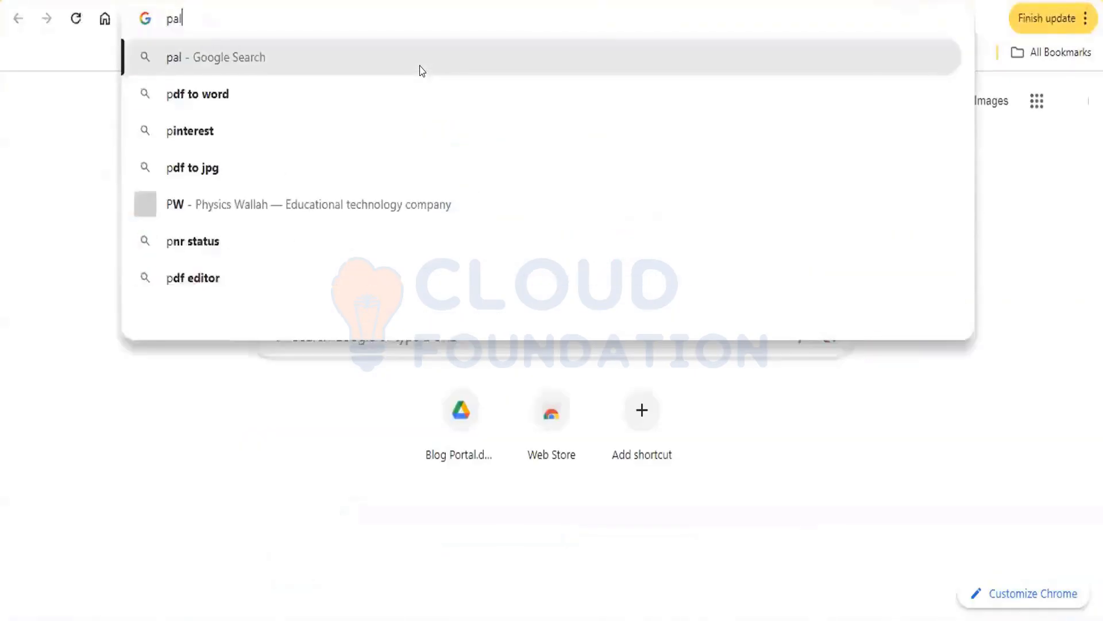
pyautogui.press('BackSpace')
pyautogui.press('BackSpace')
pyautogui.write('latform')
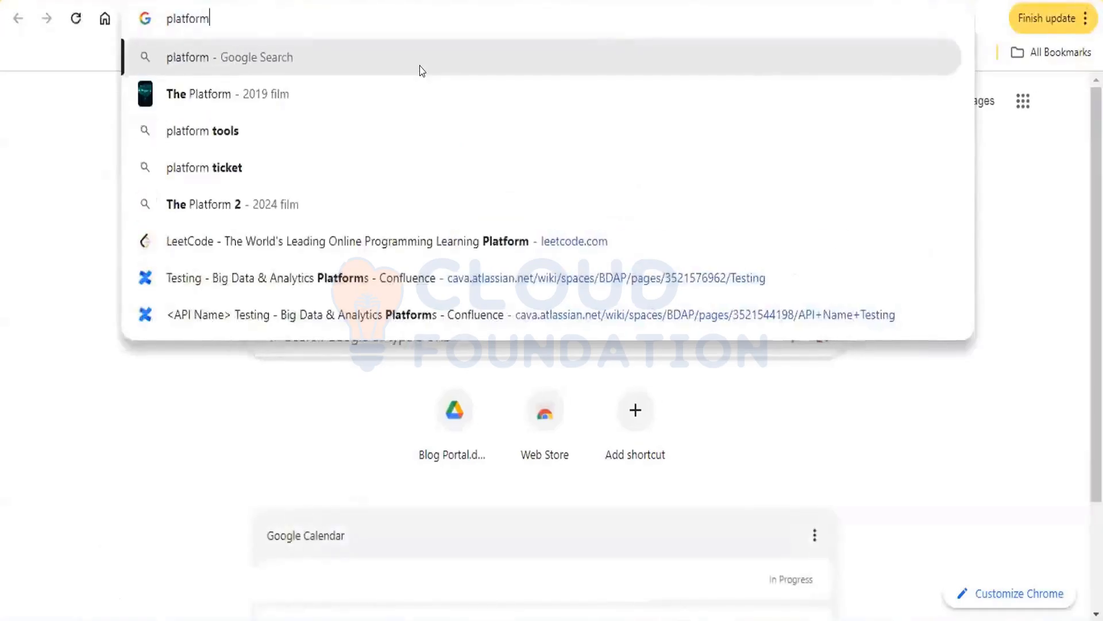
pyautogui.write('.boomi.')
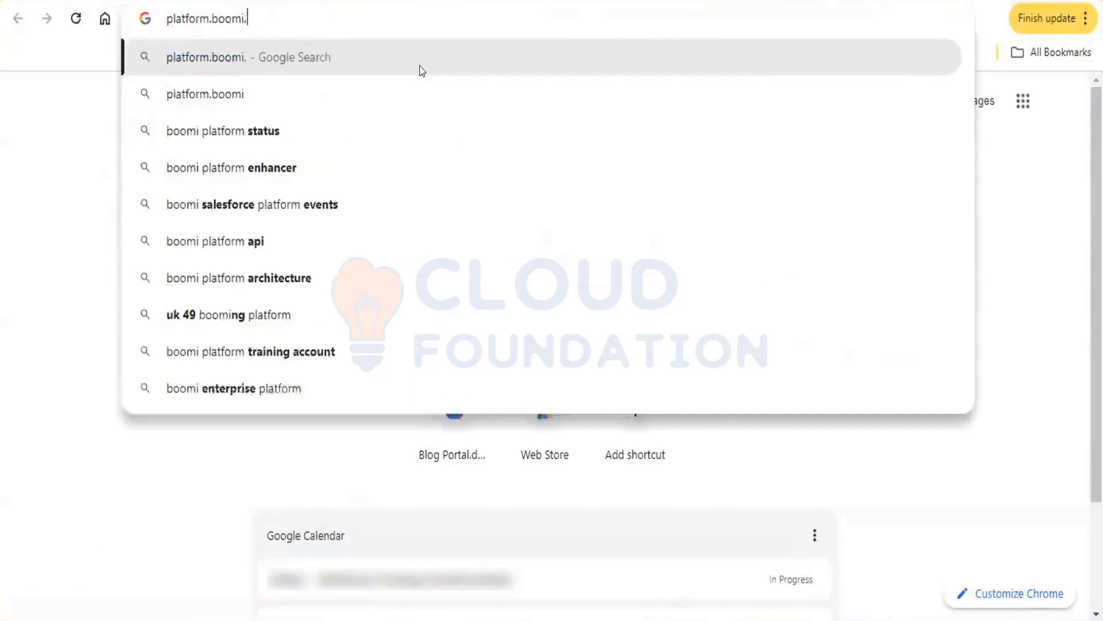
pyautogui.write('com')
pyautogui.press('Return')
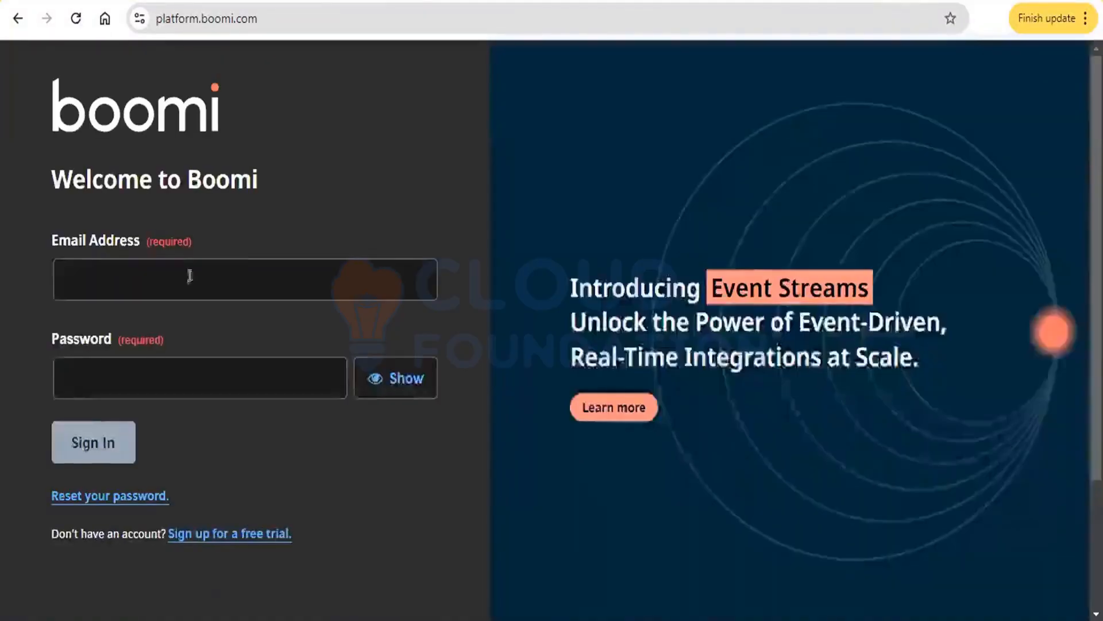
pyautogui.click(181, 269)
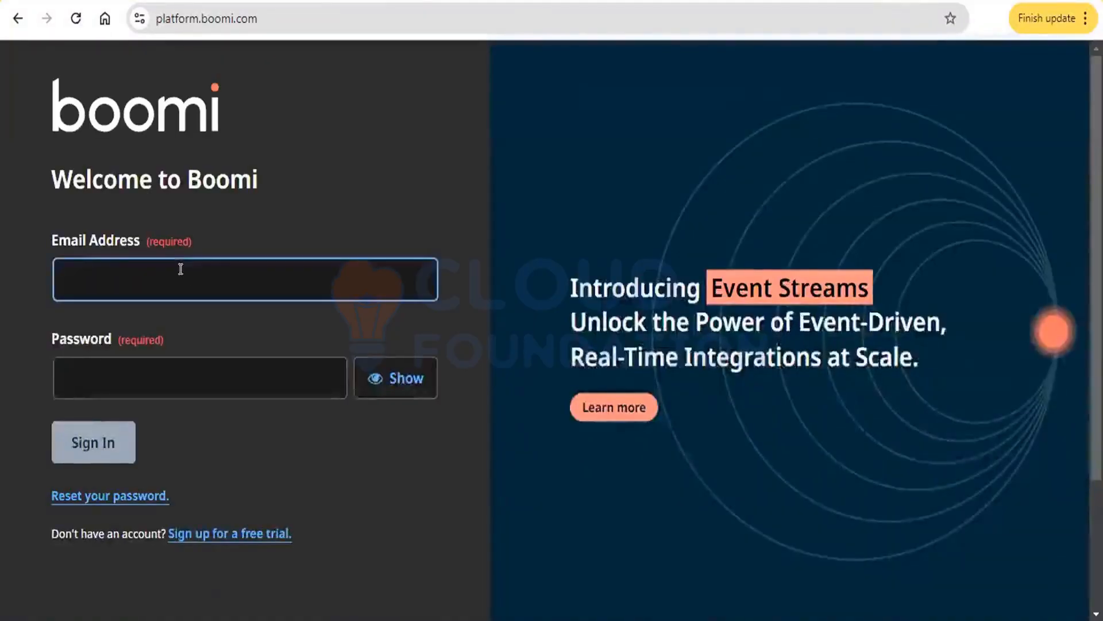
pyautogui.click(178, 266)
pyautogui.write('ana')
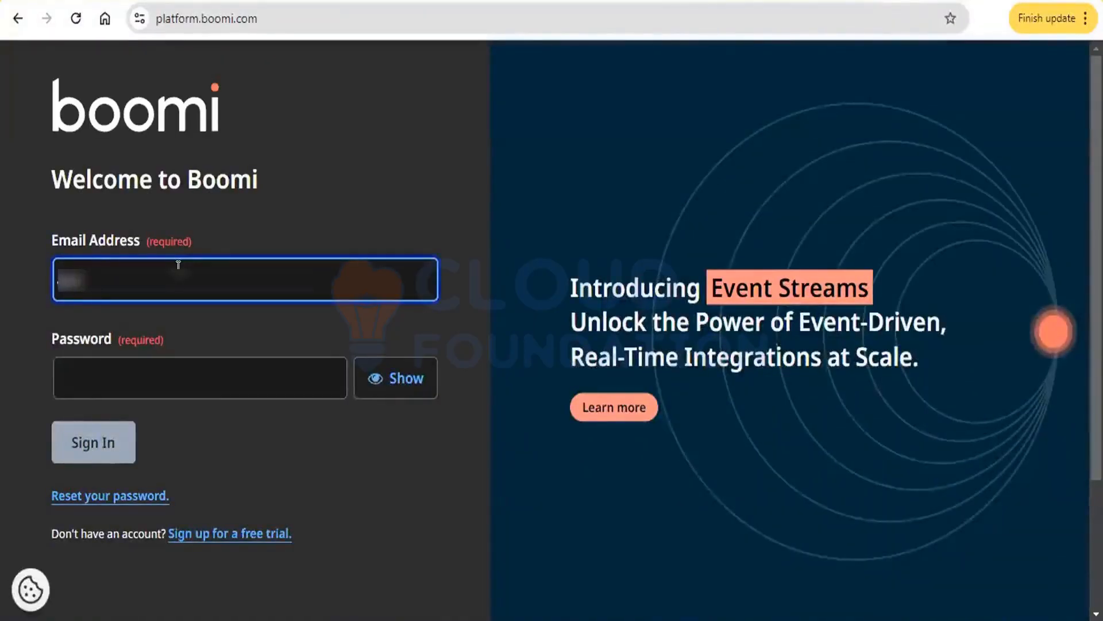
# Step: Open the free trial sign-up, fill in the first name, last name and business email, and continue to the remaining fields
pyautogui.click(276, 426)
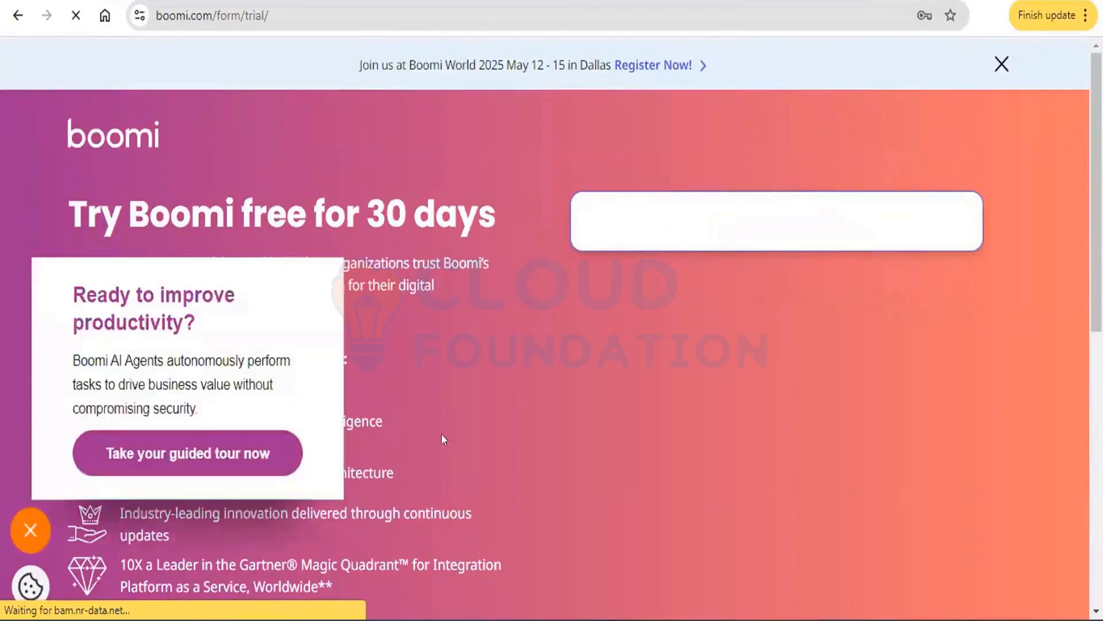
pyautogui.click(639, 261)
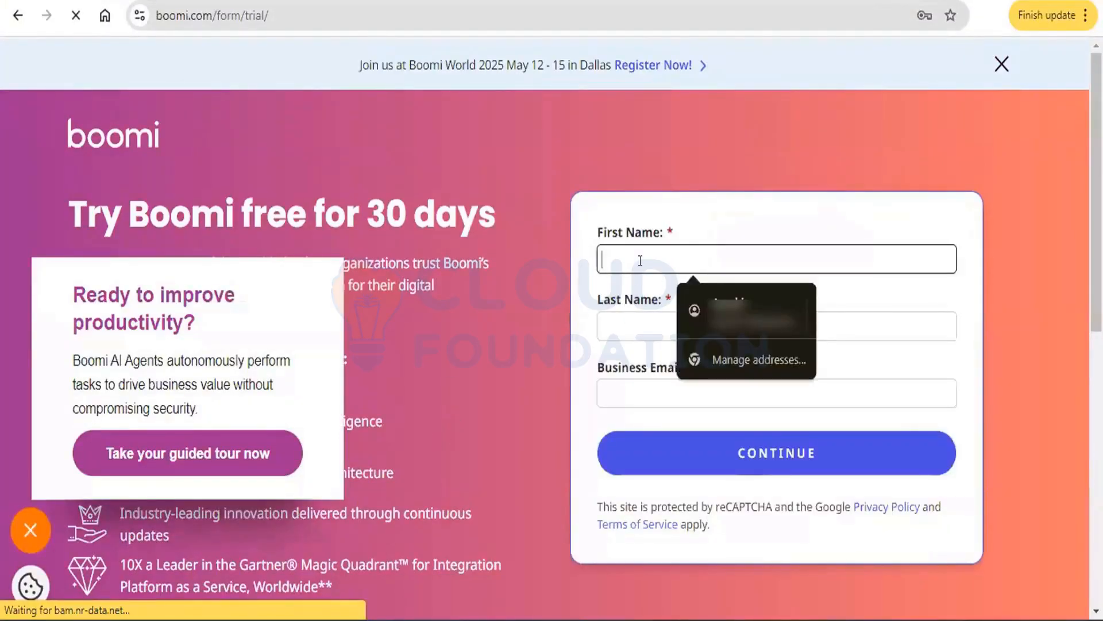
pyautogui.click(747, 314)
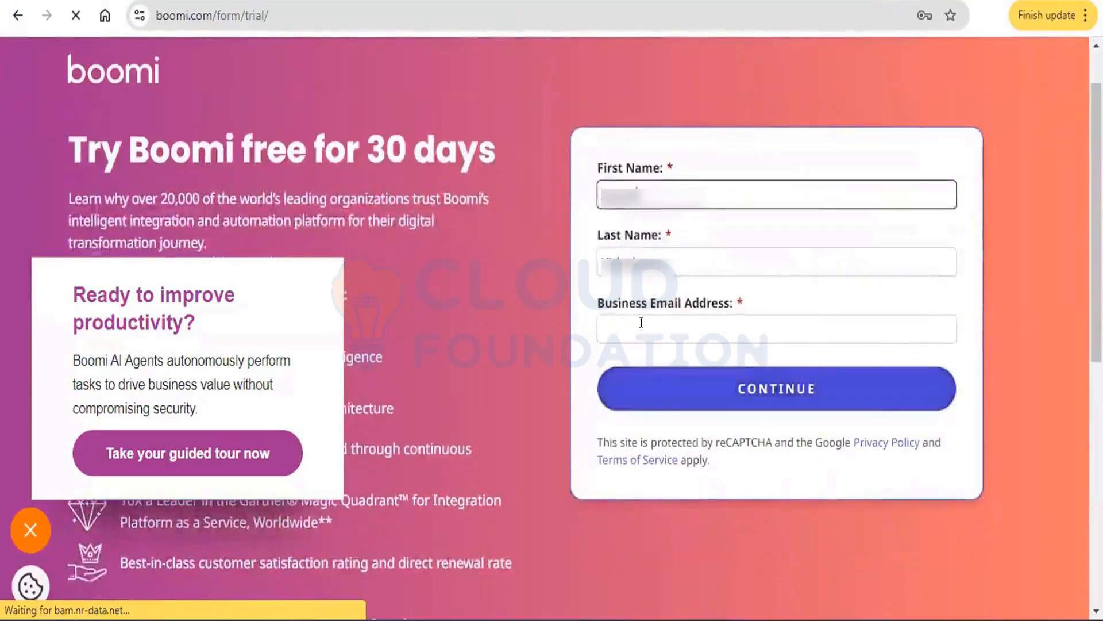
pyautogui.click(642, 321)
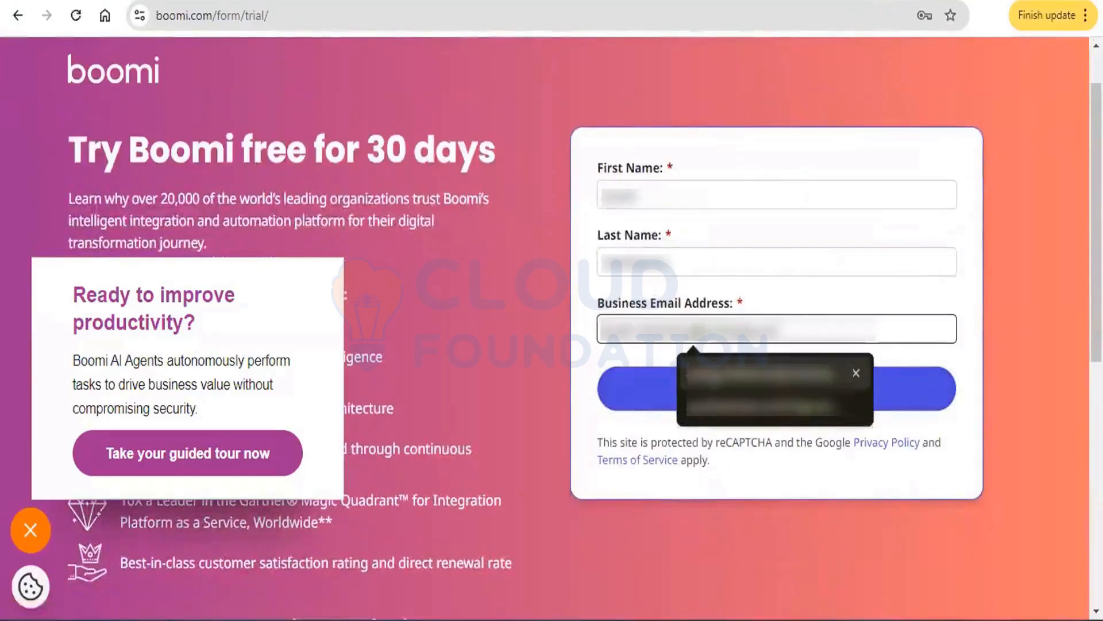
pyautogui.click(681, 406)
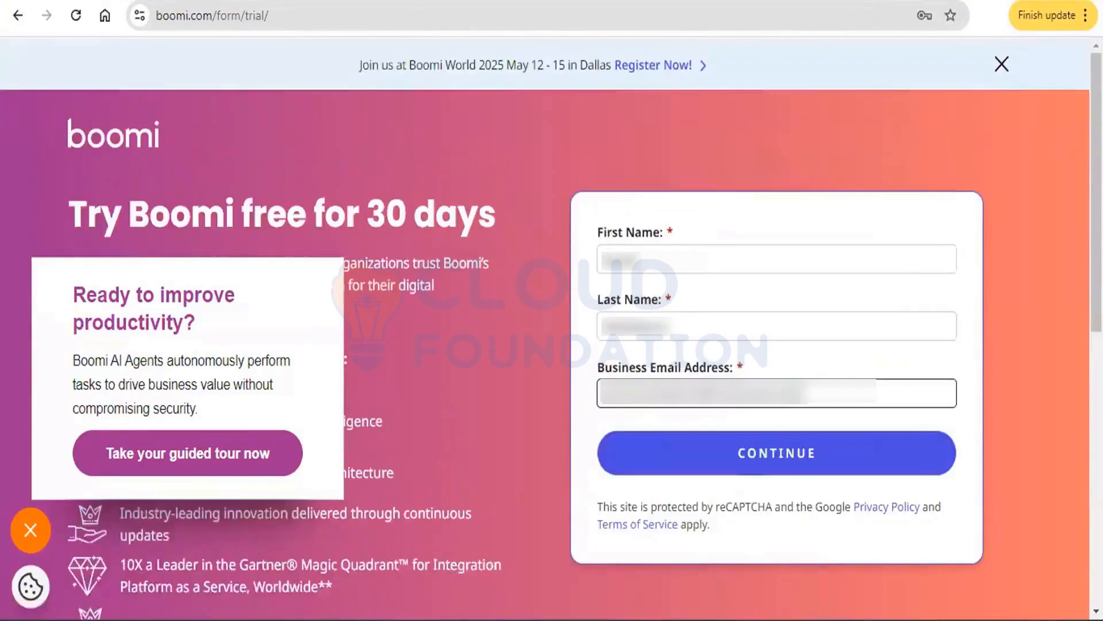
pyautogui.click(737, 446)
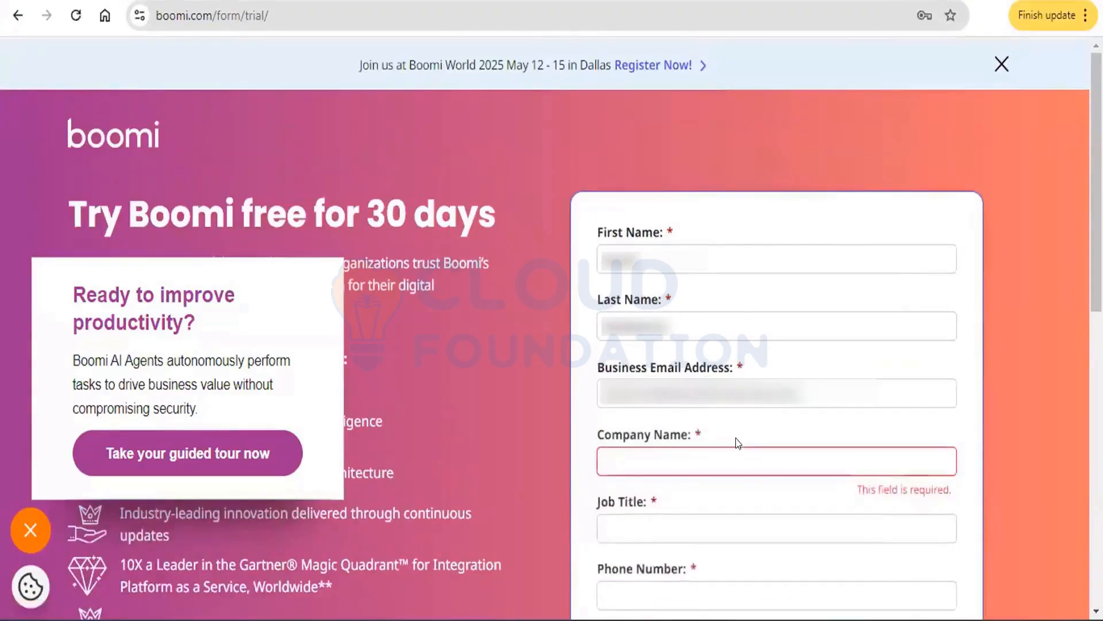
# Step: Fill in the company name Nucleusteq with the saved contact details and enter the job title Data Engineer
pyautogui.scroll(-1, 738, 443)
pyautogui.click(661, 384)
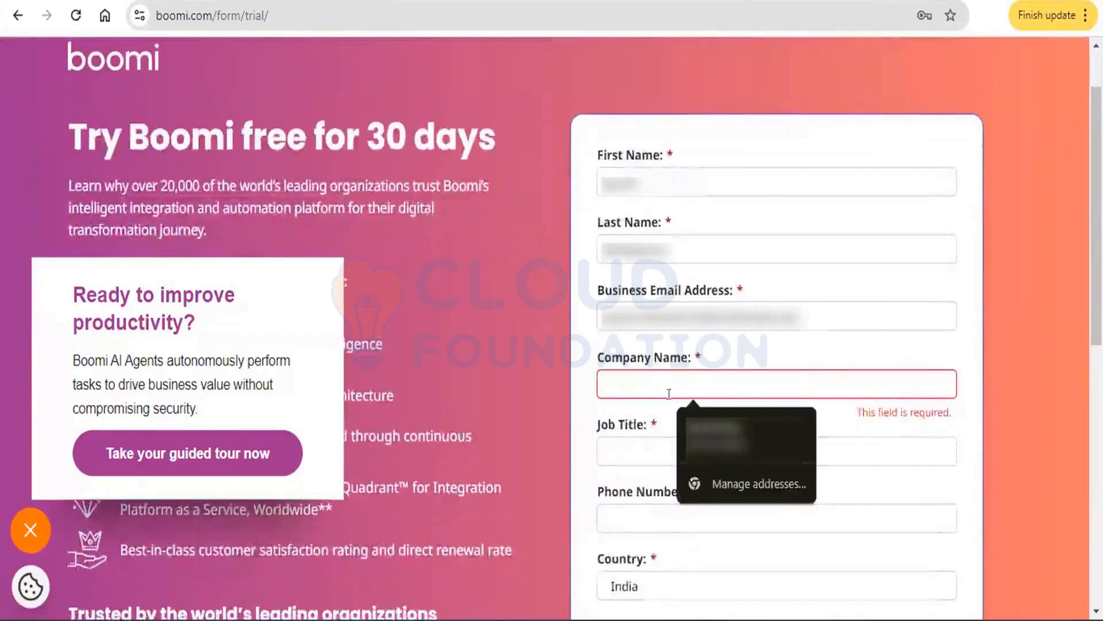
pyautogui.click(746, 436)
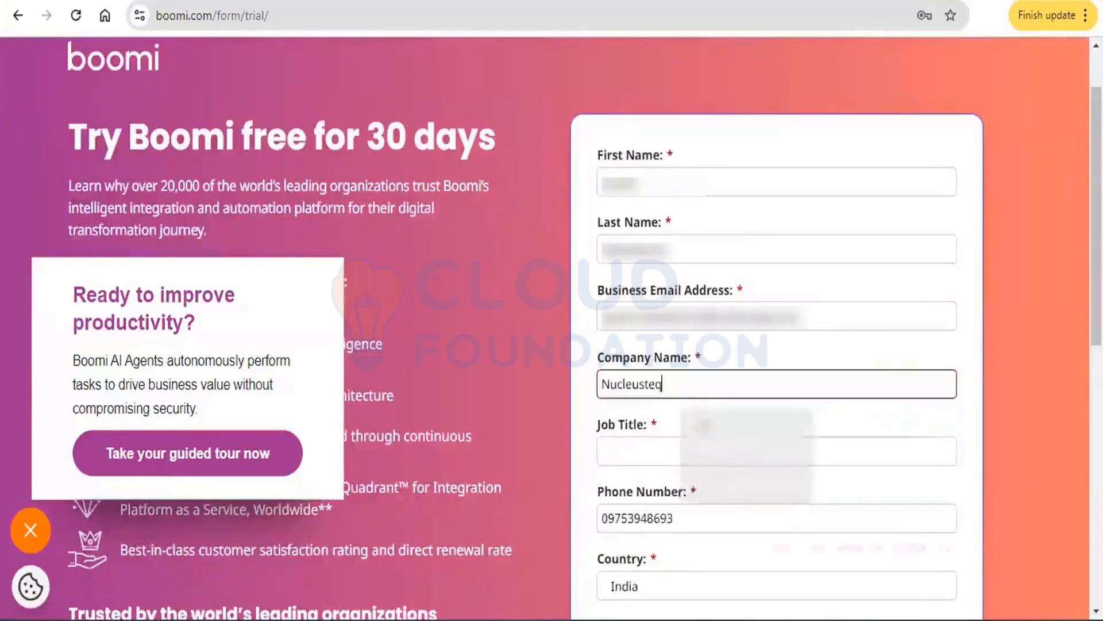
pyautogui.scroll(-3, 613, 274)
pyautogui.click(612, 274)
pyautogui.write('D')
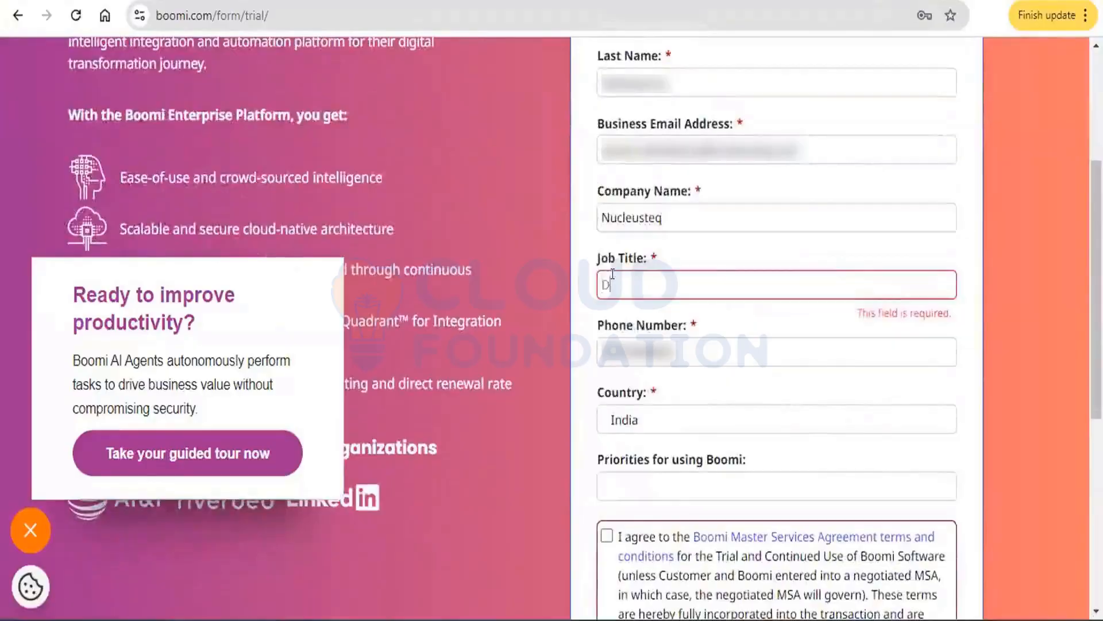
pyautogui.write('ata Engineer')
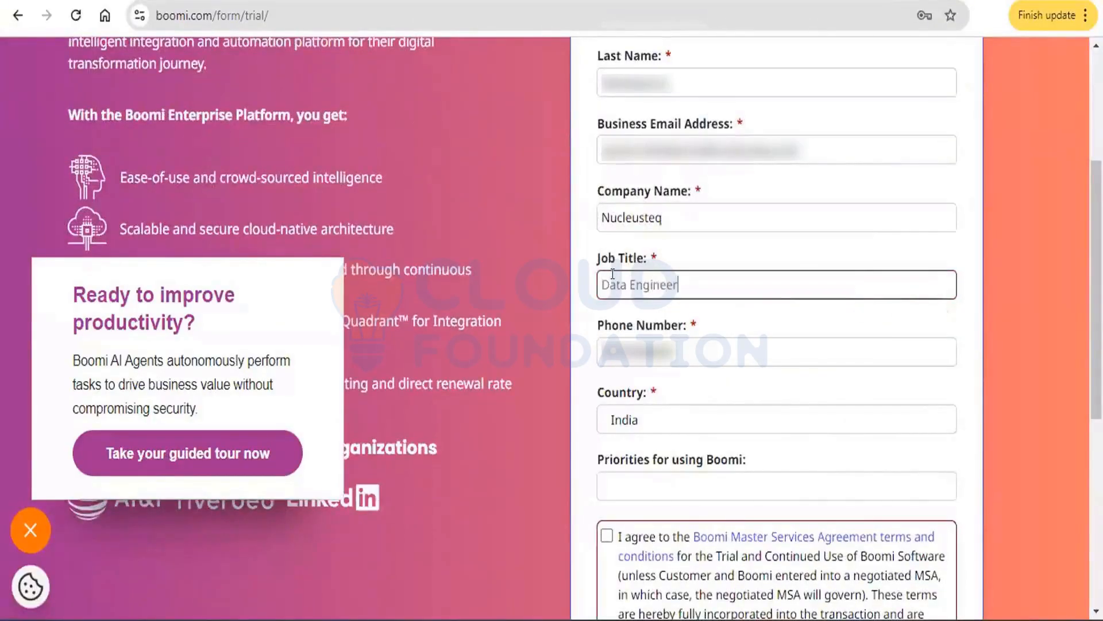
# Step: Agree to the Boomi Master Services Agreement terms, check the entries and submit the trial form
pyautogui.scroll(-4, 612, 274)
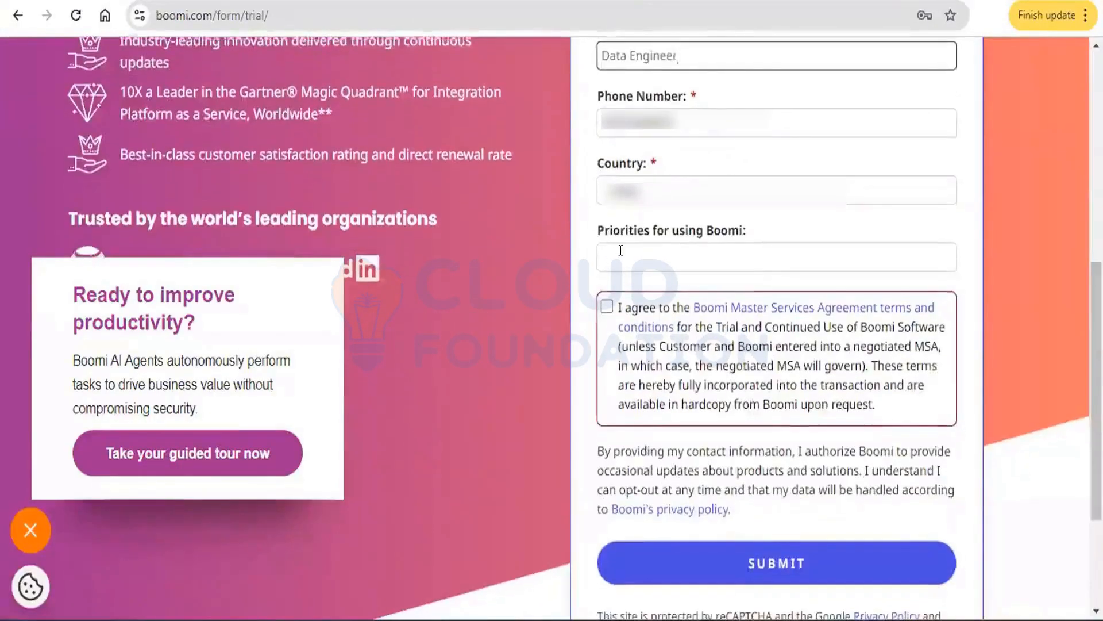
pyautogui.scroll(-3, 614, 278)
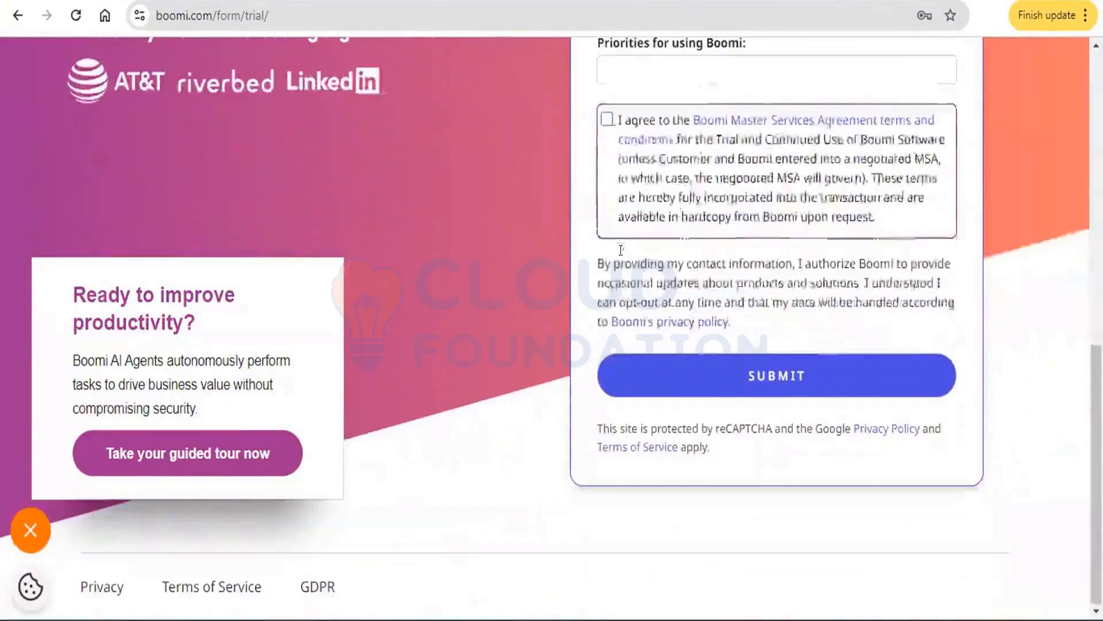
pyautogui.click(607, 120)
pyautogui.scroll(7, 603, 121)
pyautogui.scroll(1, 604, 115)
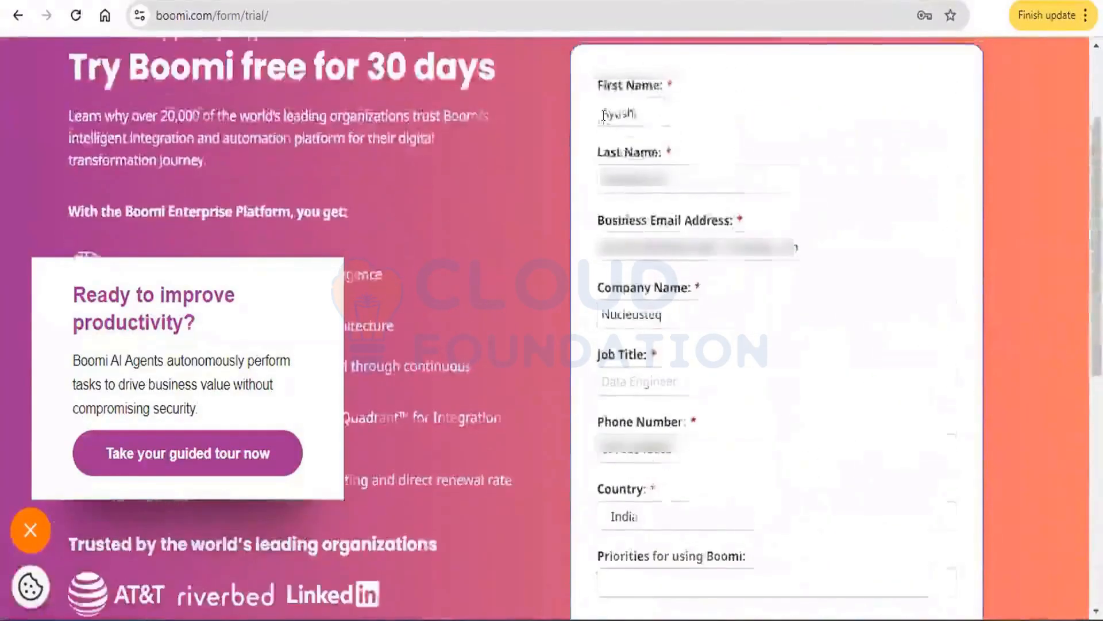
pyautogui.scroll(-7, 603, 115)
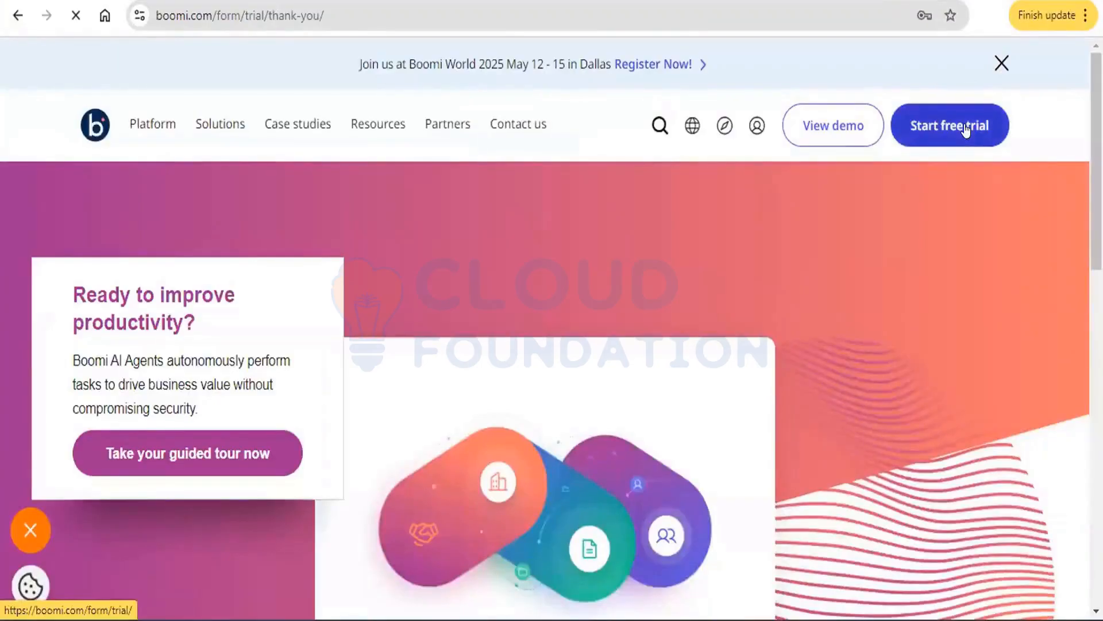
# Step: Enter the Boomi platform, dismiss the welcome and runtime release notices, and open the Integration Build page
pyautogui.click(966, 127)
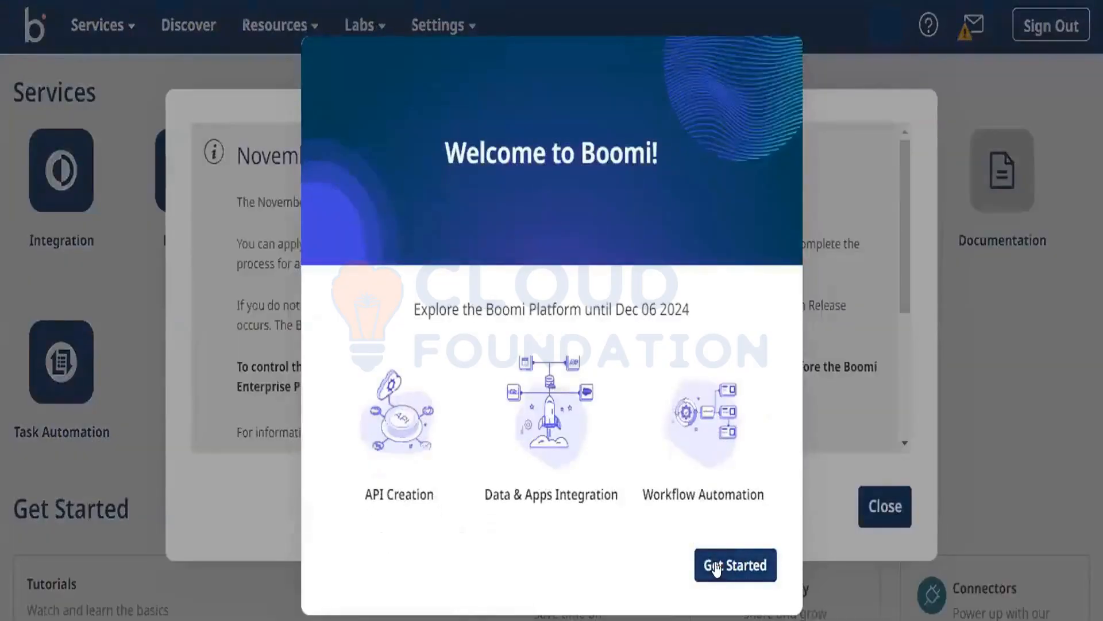
pyautogui.click(716, 568)
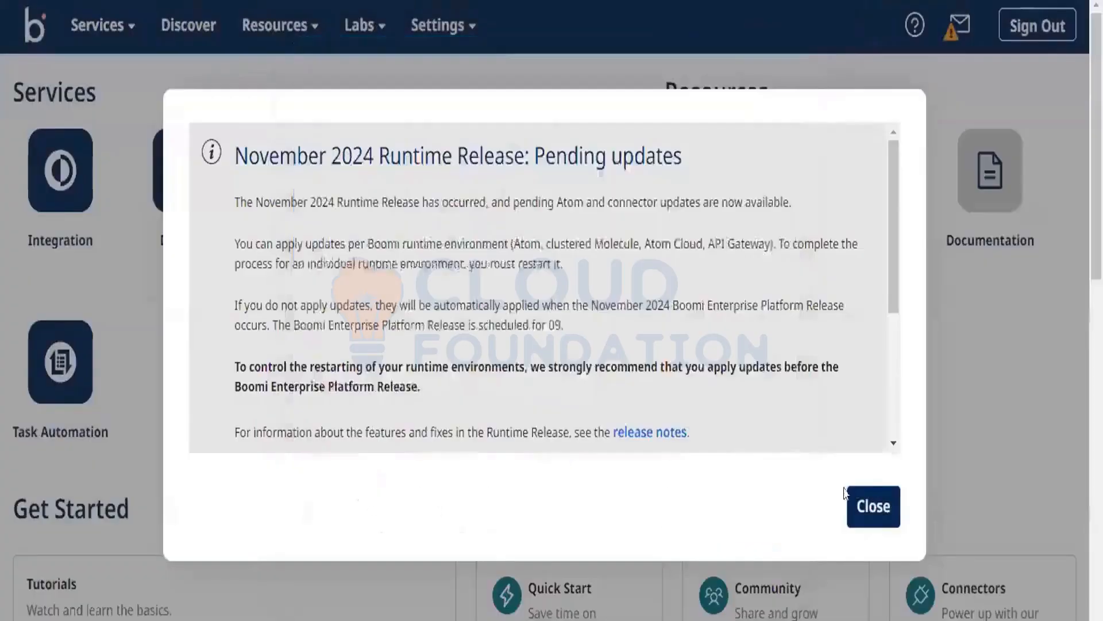
pyautogui.click(873, 512)
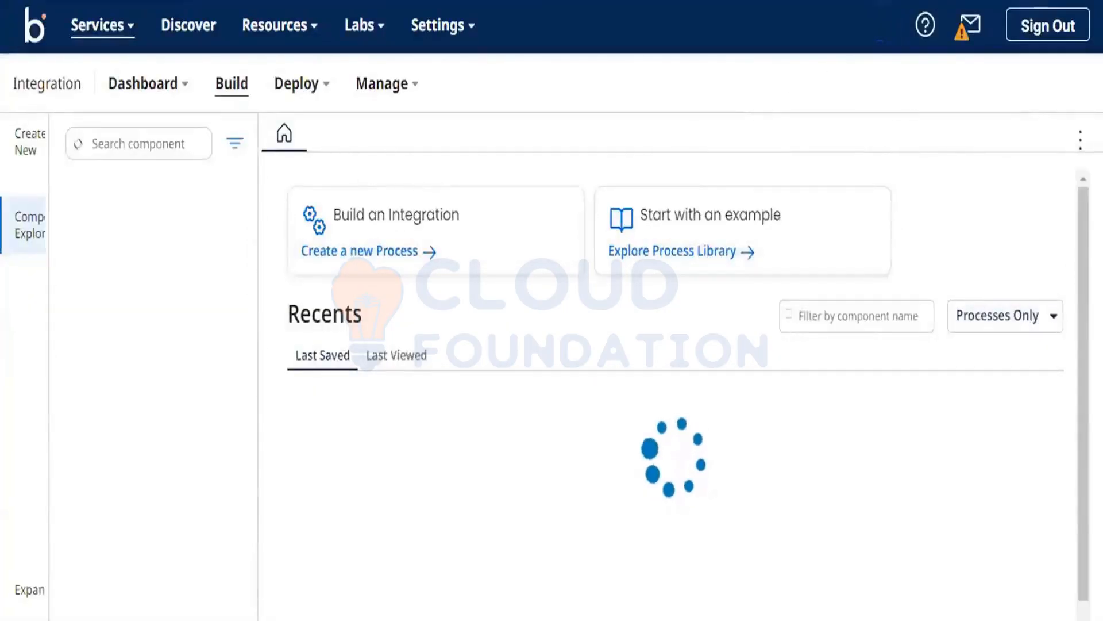
# Step: Bookmark the Build page under All Bookmarks and close the new canvas introduction
pyautogui.hotkey('ctrl', 'd')
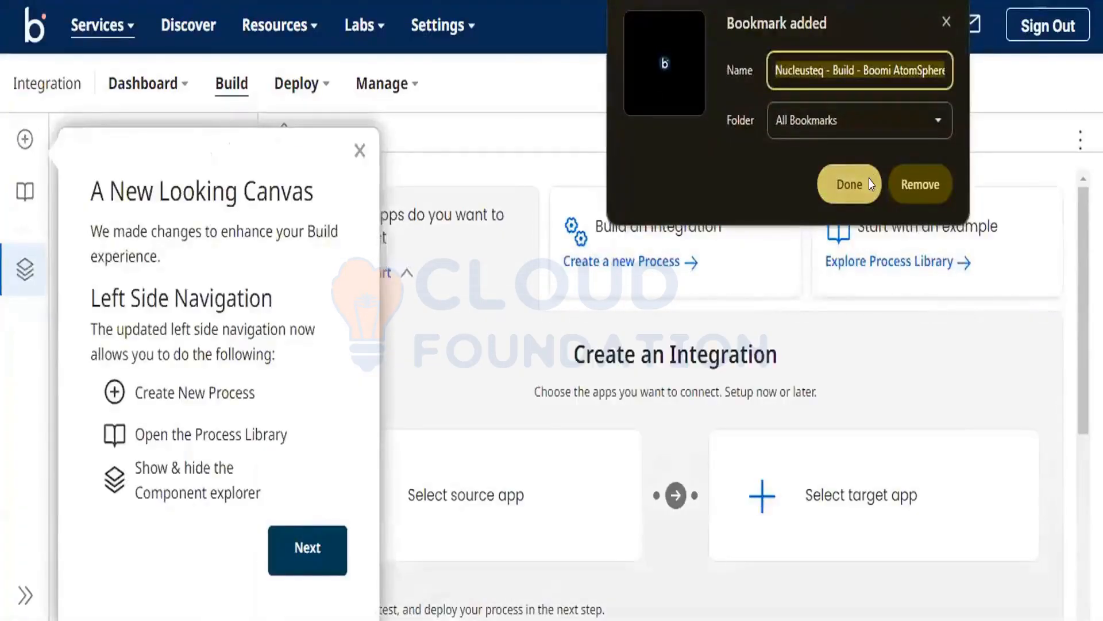
pyautogui.click(871, 184)
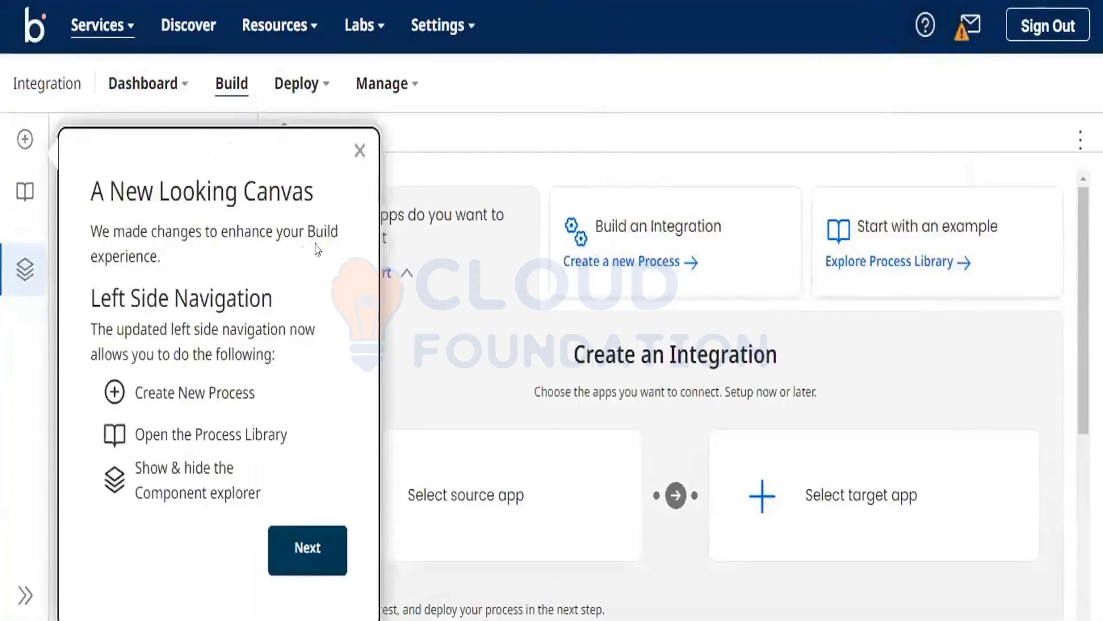
pyautogui.click(361, 149)
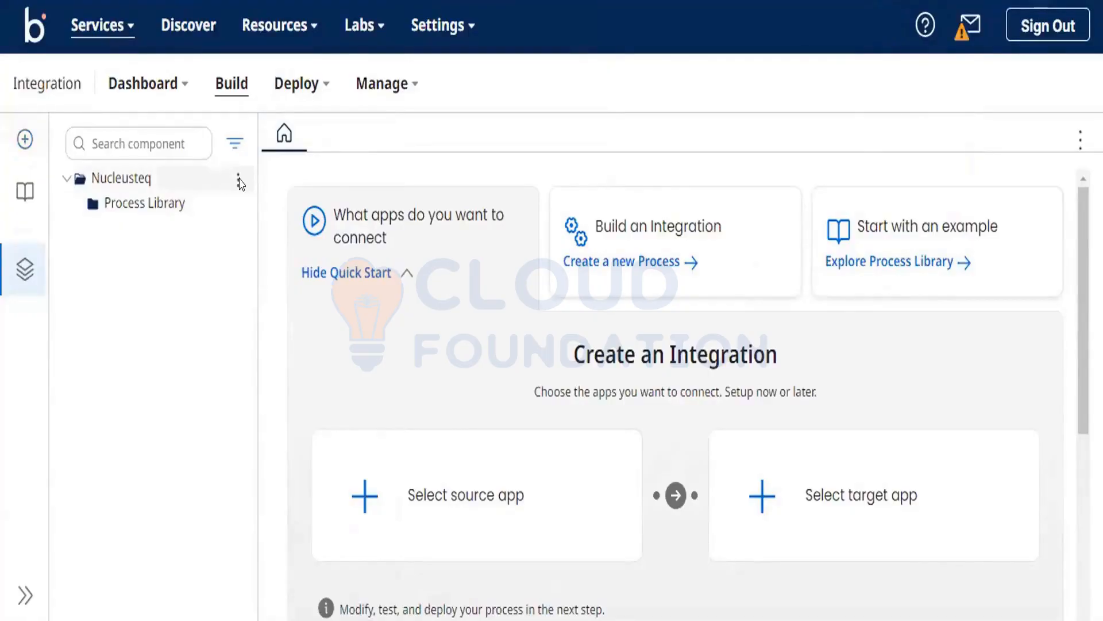
# Step: Create a new folder named DemoFolder under the Nucleusteq root folder
pyautogui.click(239, 182)
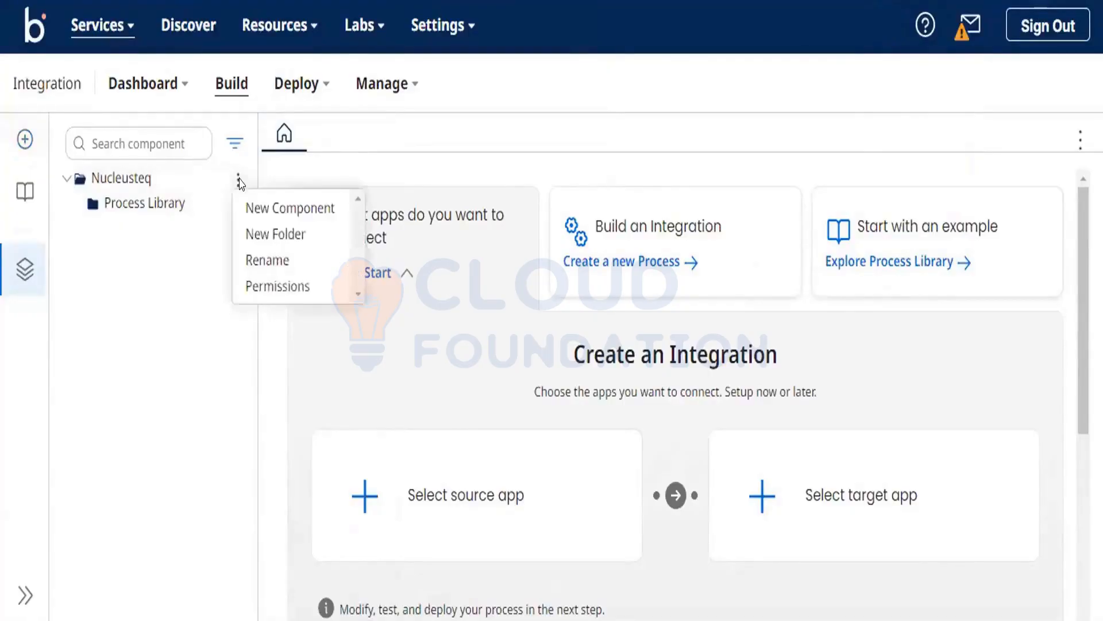
pyautogui.click(291, 234)
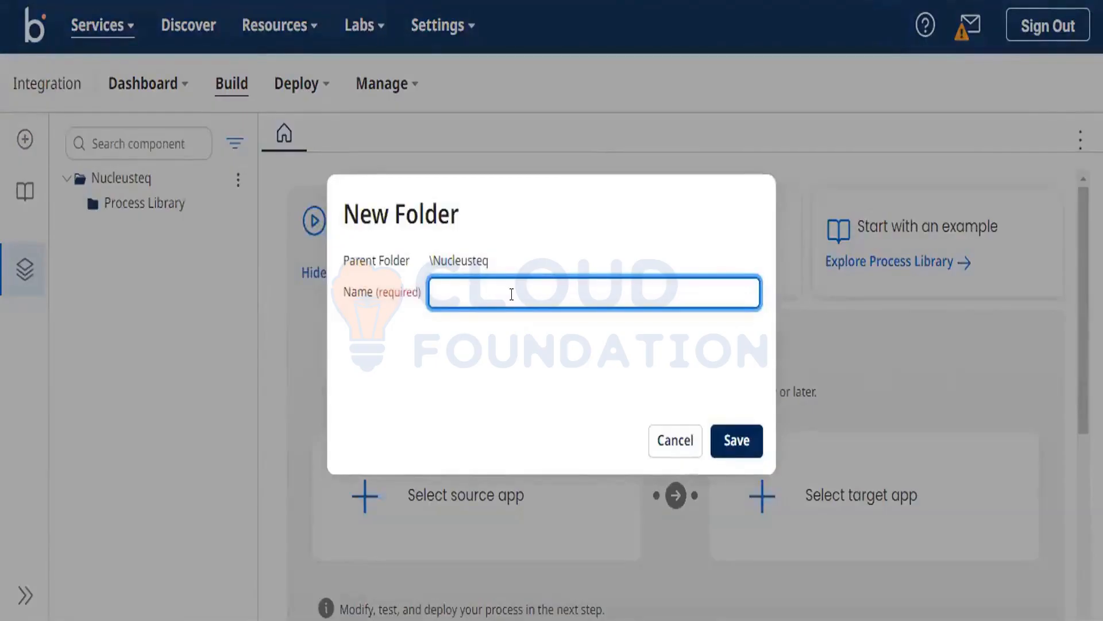
pyautogui.write('Demo')
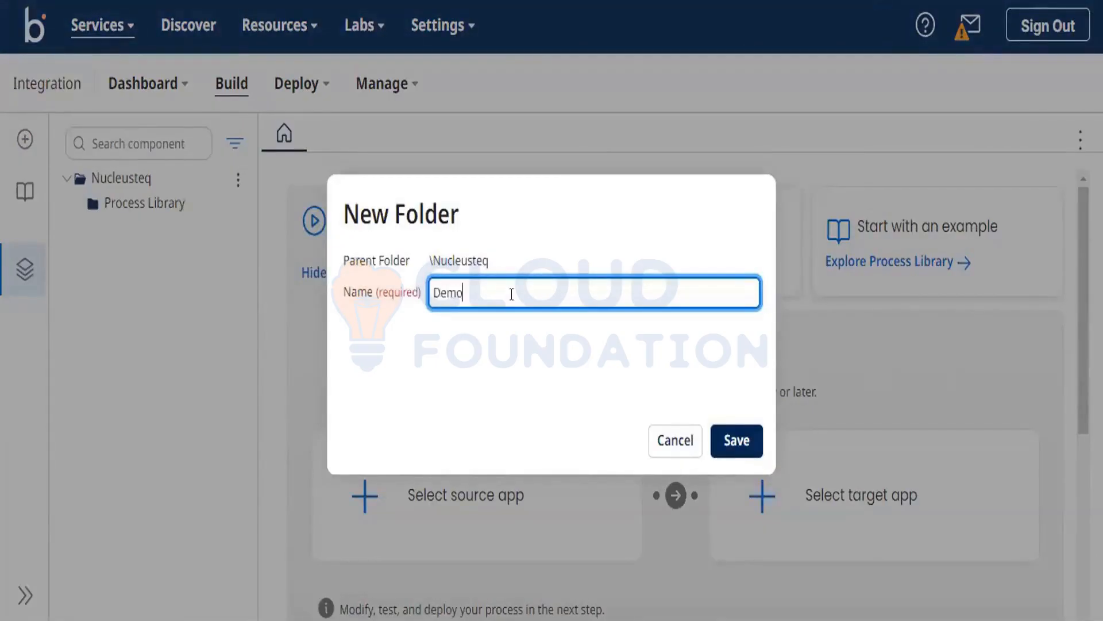
pyautogui.write('Folder')
pyautogui.click(755, 432)
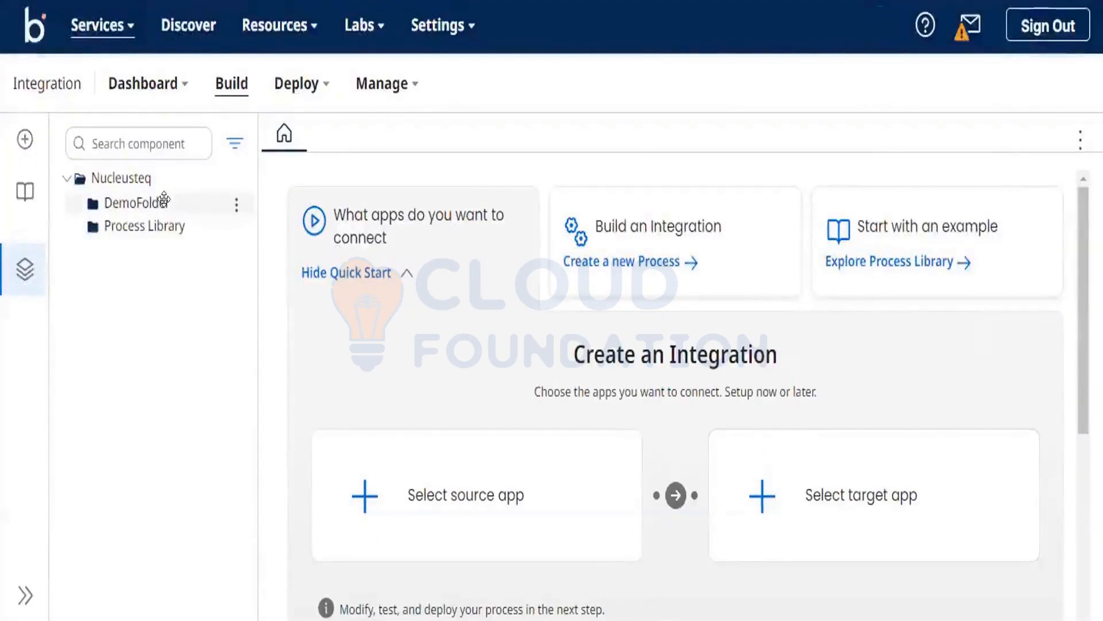
# Step: Create a new component of type Process inside DemoFolder
pyautogui.click(236, 204)
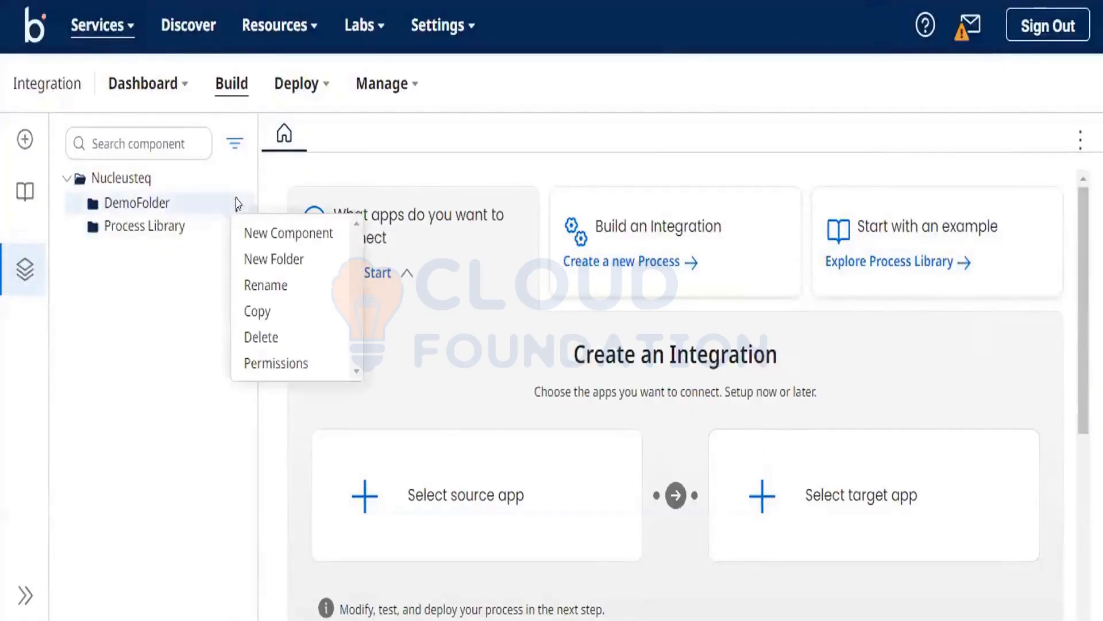
pyautogui.click(264, 246)
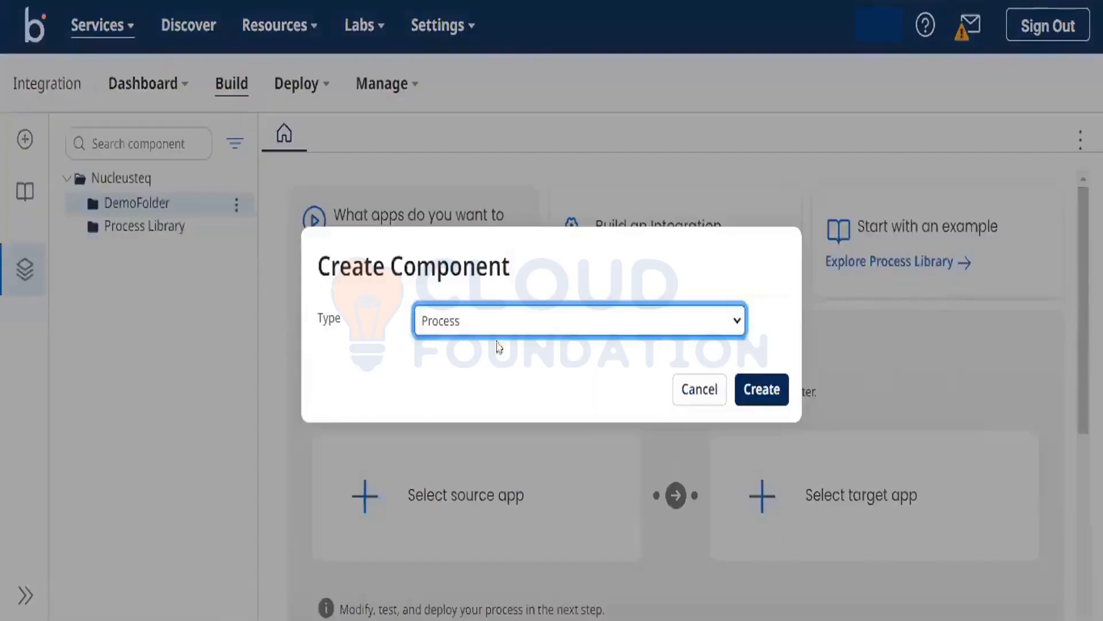
pyautogui.click(565, 320)
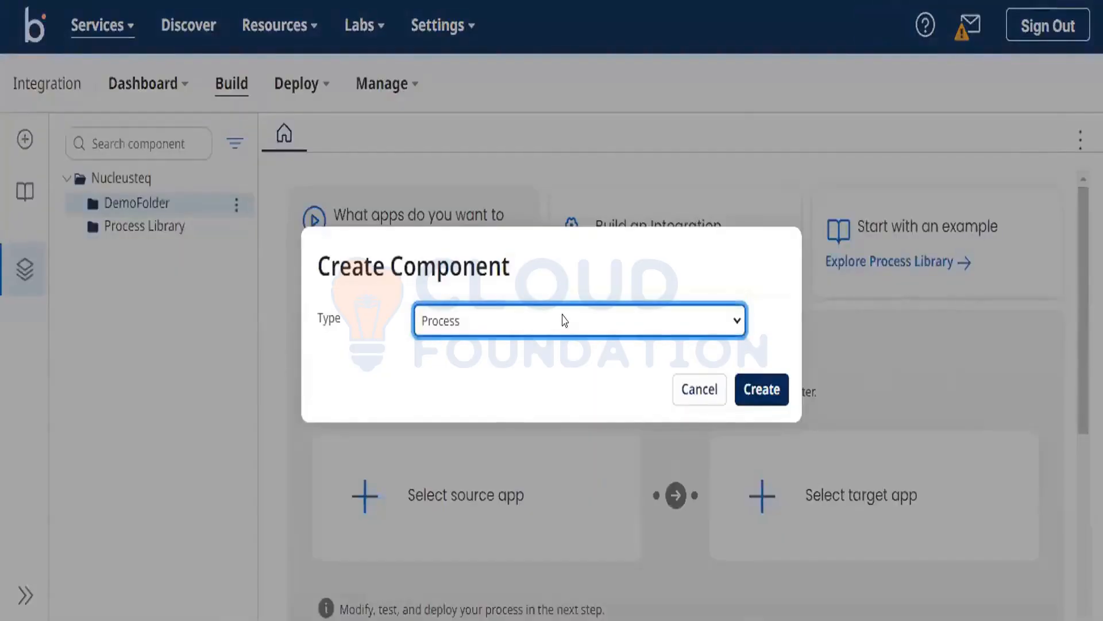
pyautogui.write('d')
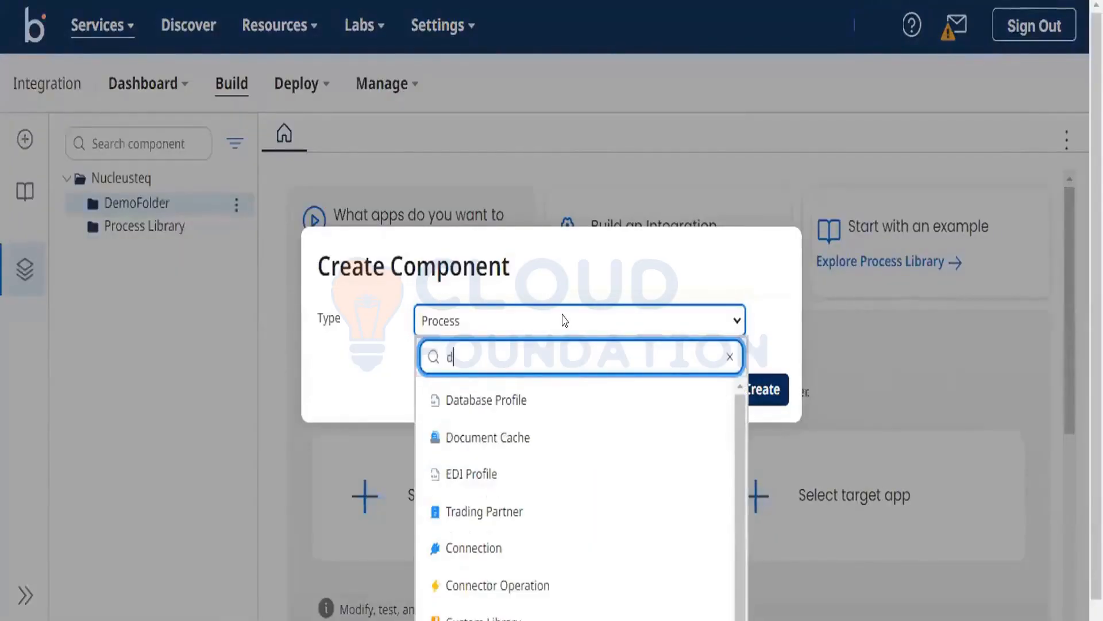
pyautogui.press('BackSpace')
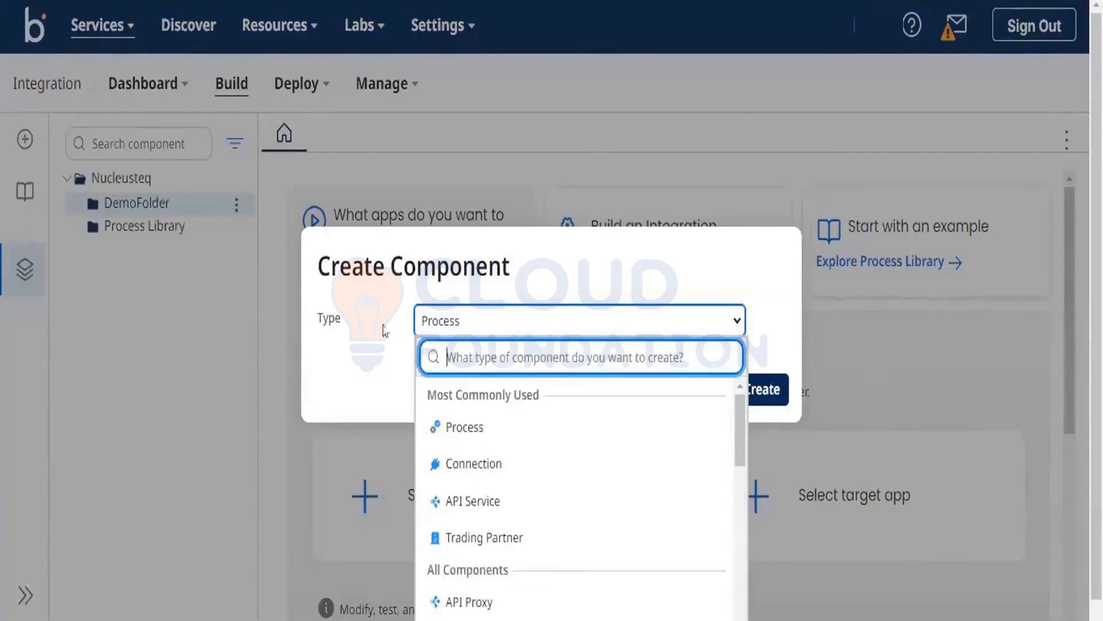
pyautogui.click(471, 425)
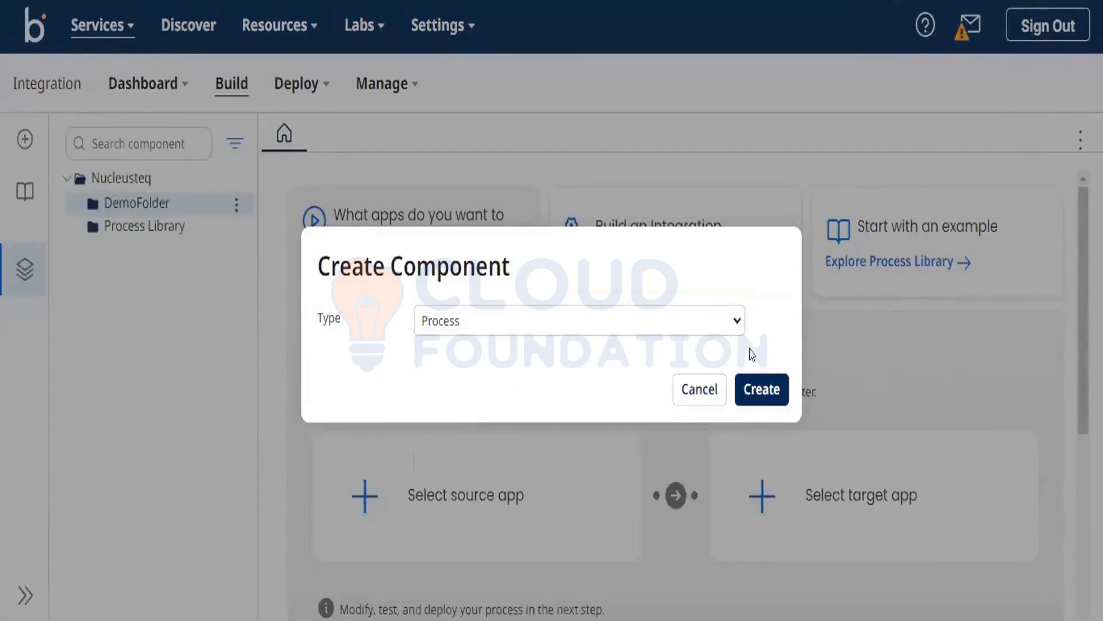
pyautogui.click(758, 387)
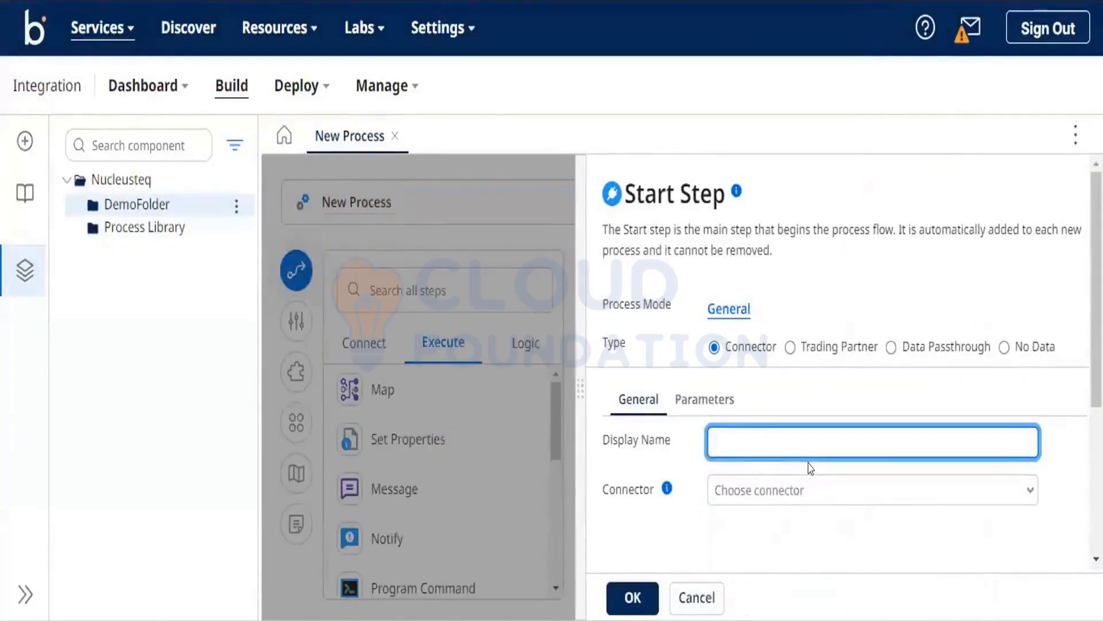
# Step: Configure the start step as No Data with the display name Start Process, and save the process
pyautogui.scroll(-1, 808, 469)
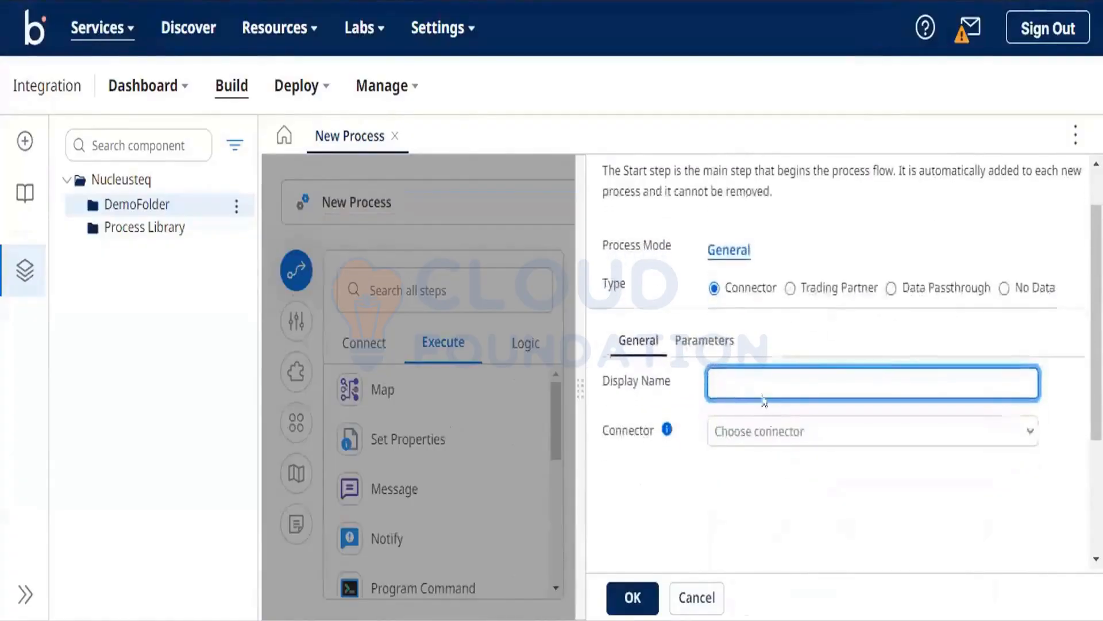
pyautogui.click(1005, 287)
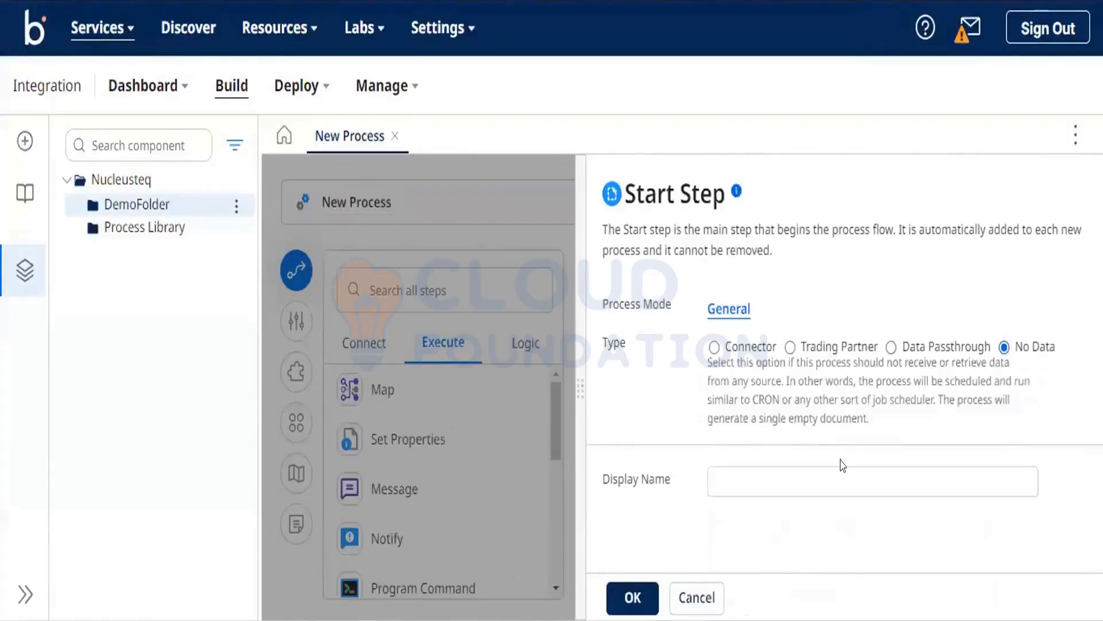
pyautogui.click(763, 487)
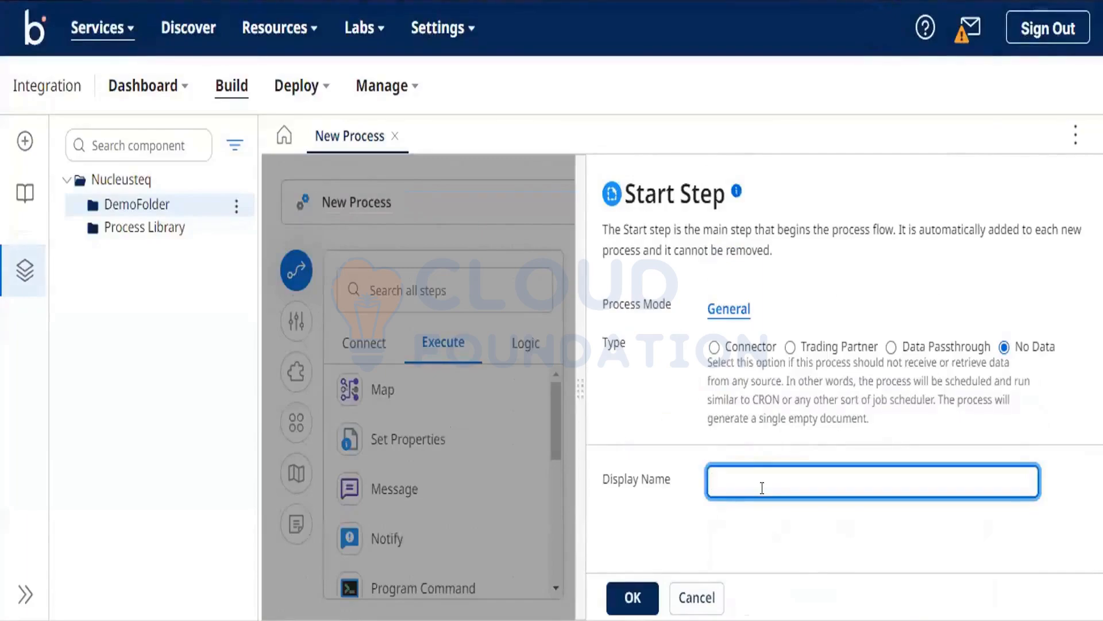
pyautogui.write('Start Process')
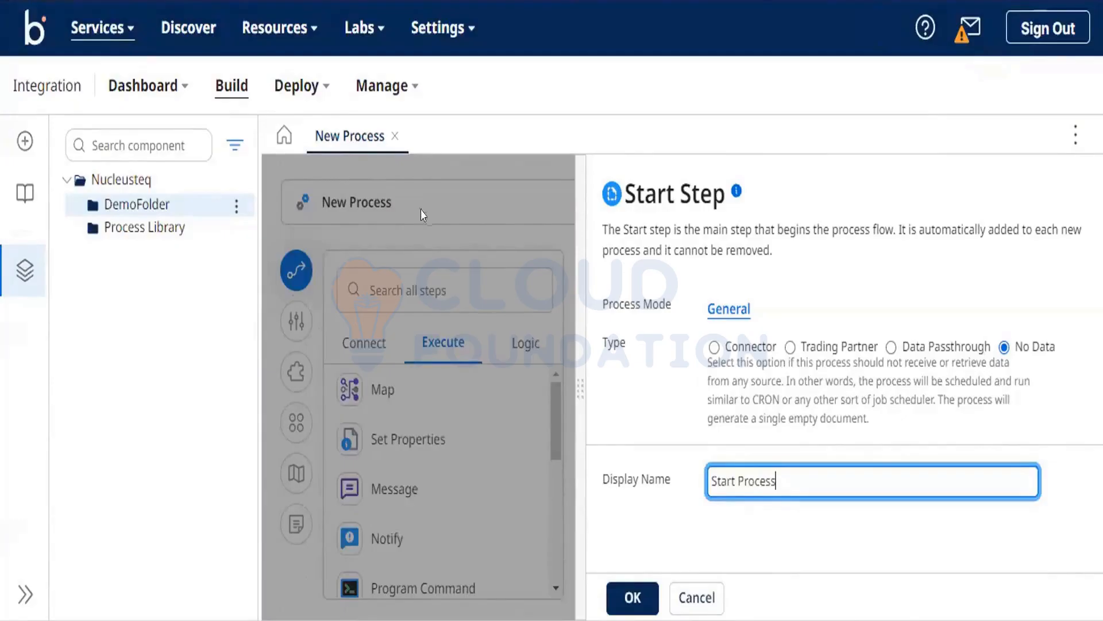
pyautogui.click(638, 585)
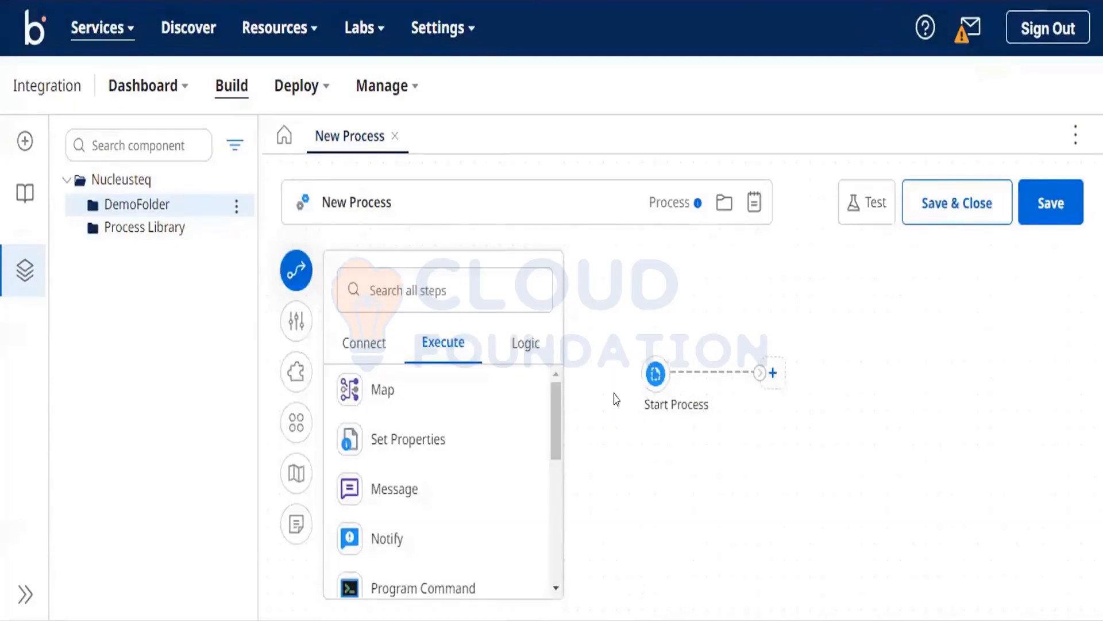
pyautogui.click(1051, 206)
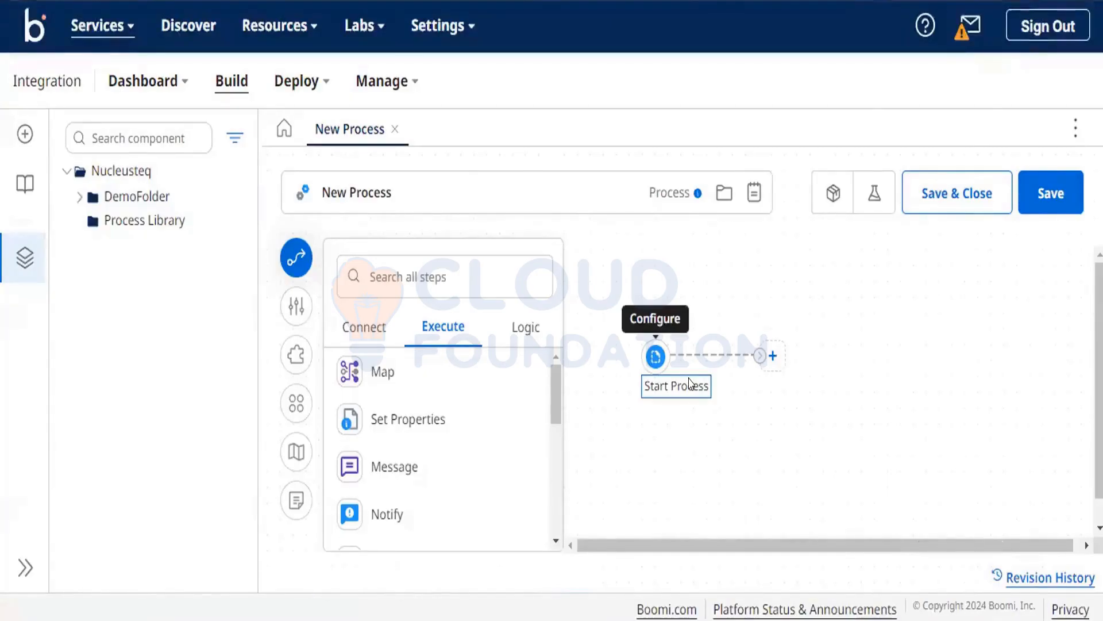
# Step: Rename the new process as DemoProcess and save it
pyautogui.click(654, 355)
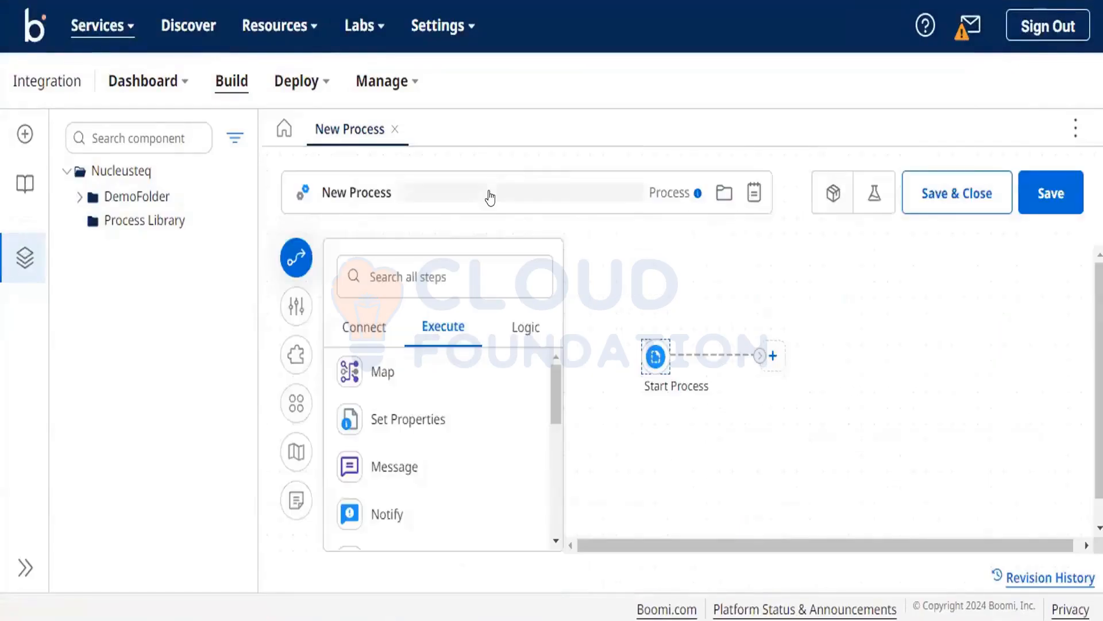
pyautogui.doubleClick(394, 193)
pyautogui.press('BackSpace')
pyautogui.press('BackSpace')
pyautogui.press('BackSpace')
pyautogui.press('BackSpace')
pyautogui.press('BackSpace')
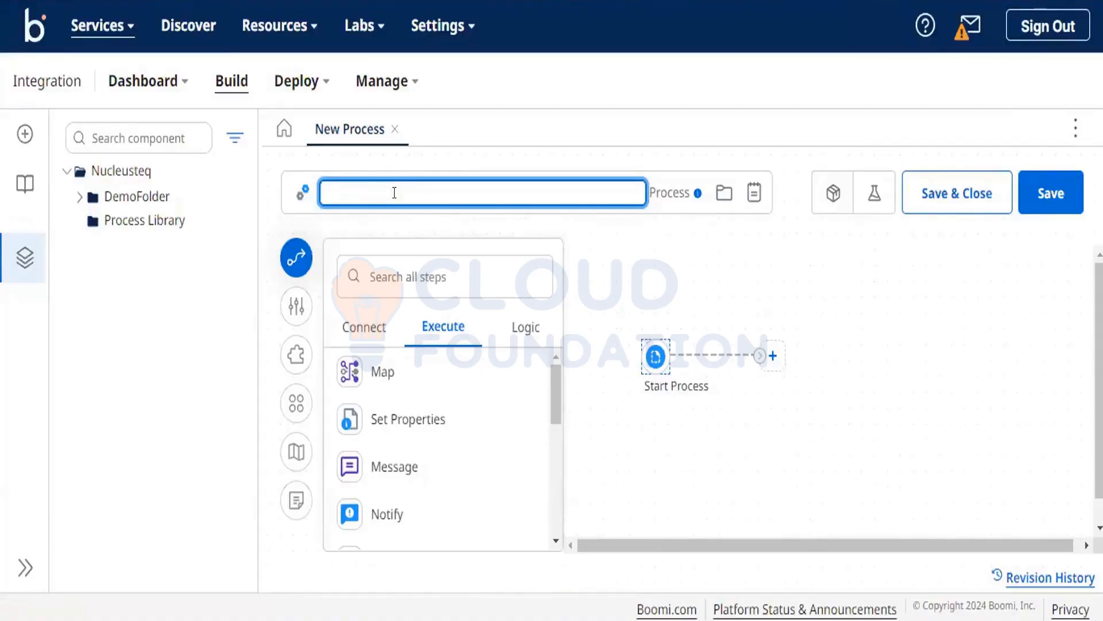
pyautogui.write('DemoProcess')
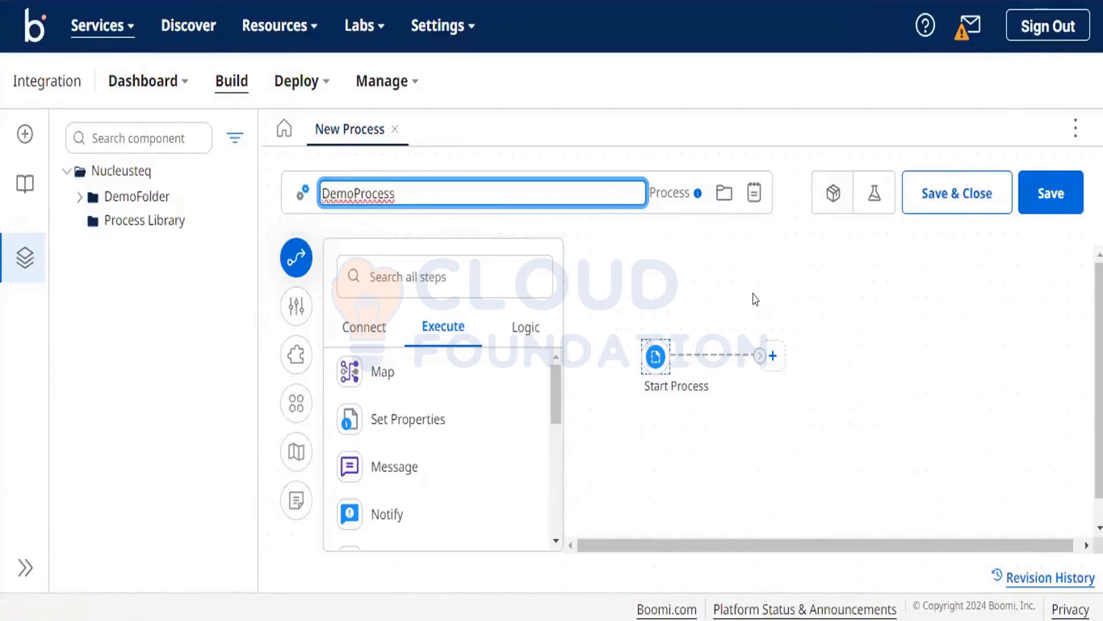
pyautogui.click(1041, 207)
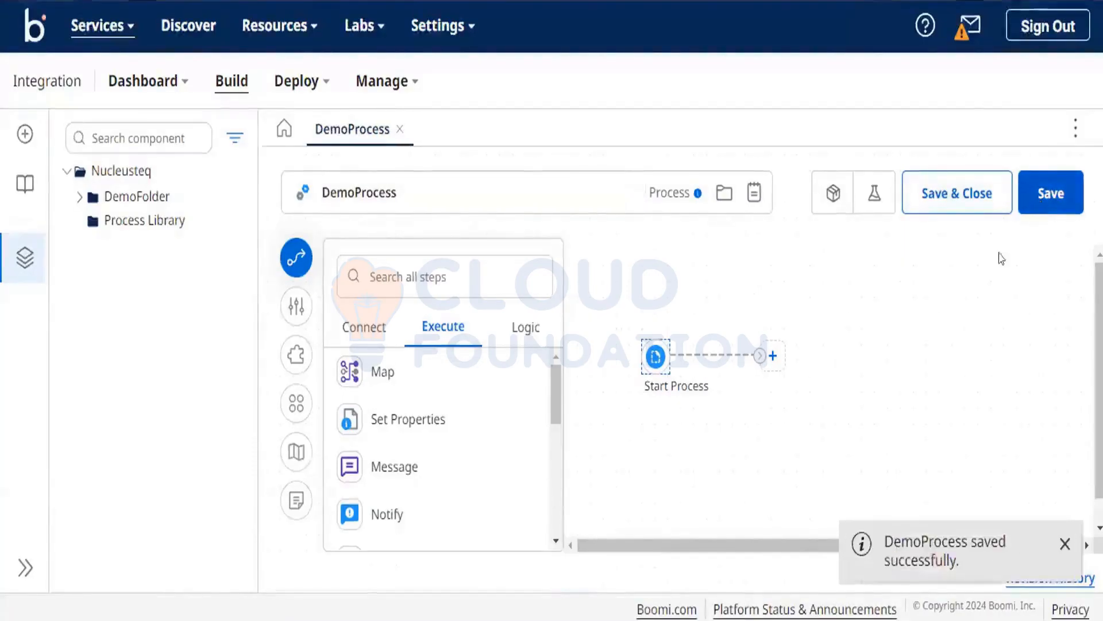